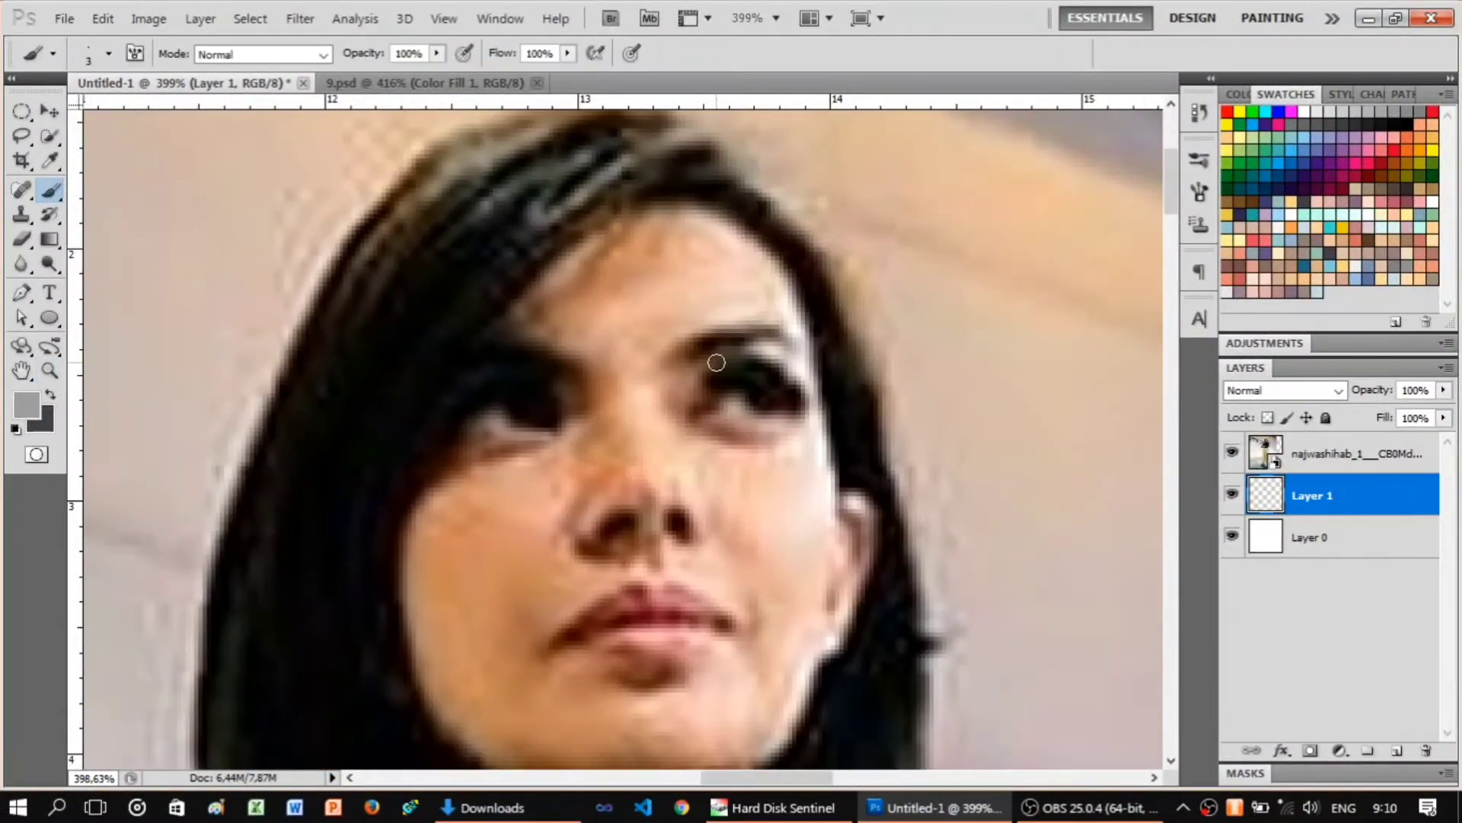
# Set the Pen tool to Paths, then stroke the traced eyebrow paths with the photo hidden.
pyautogui.click(23, 294)
pyautogui.click(105, 52)
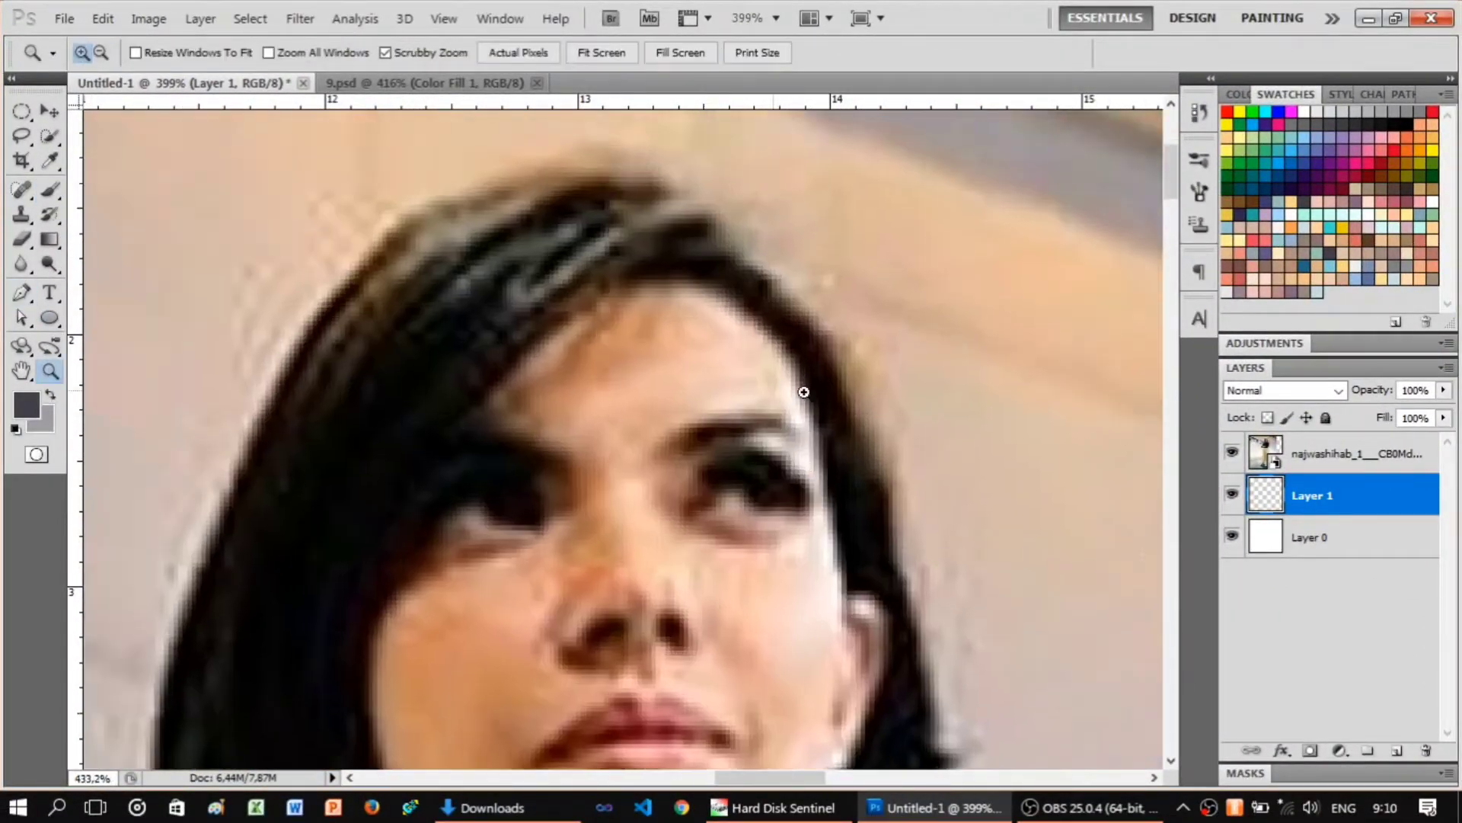
pyautogui.click(660, 485)
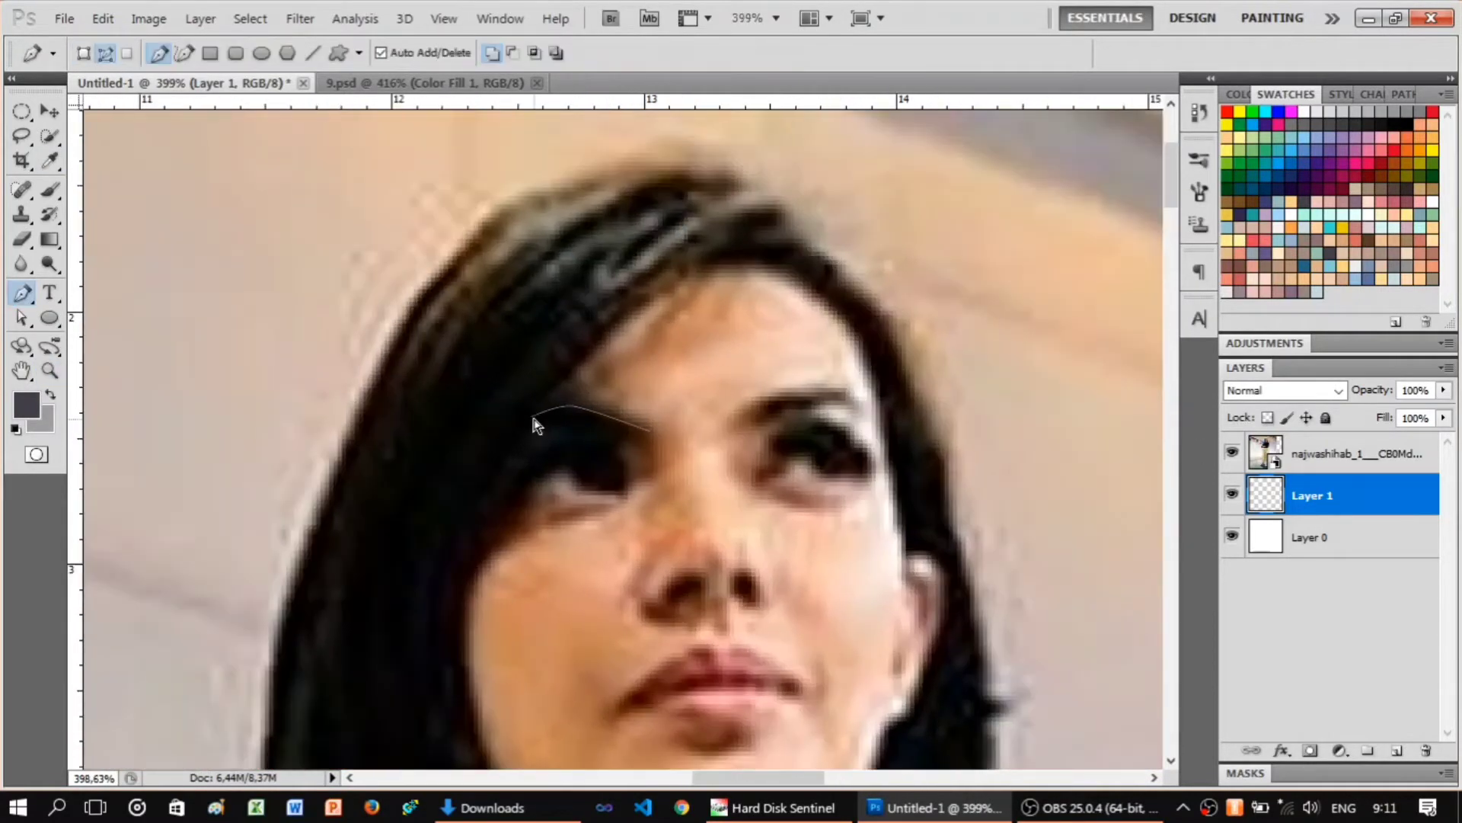
pyautogui.click(1231, 452)
pyautogui.rightClick(796, 276)
pyautogui.click(843, 418)
pyautogui.click(50, 191)
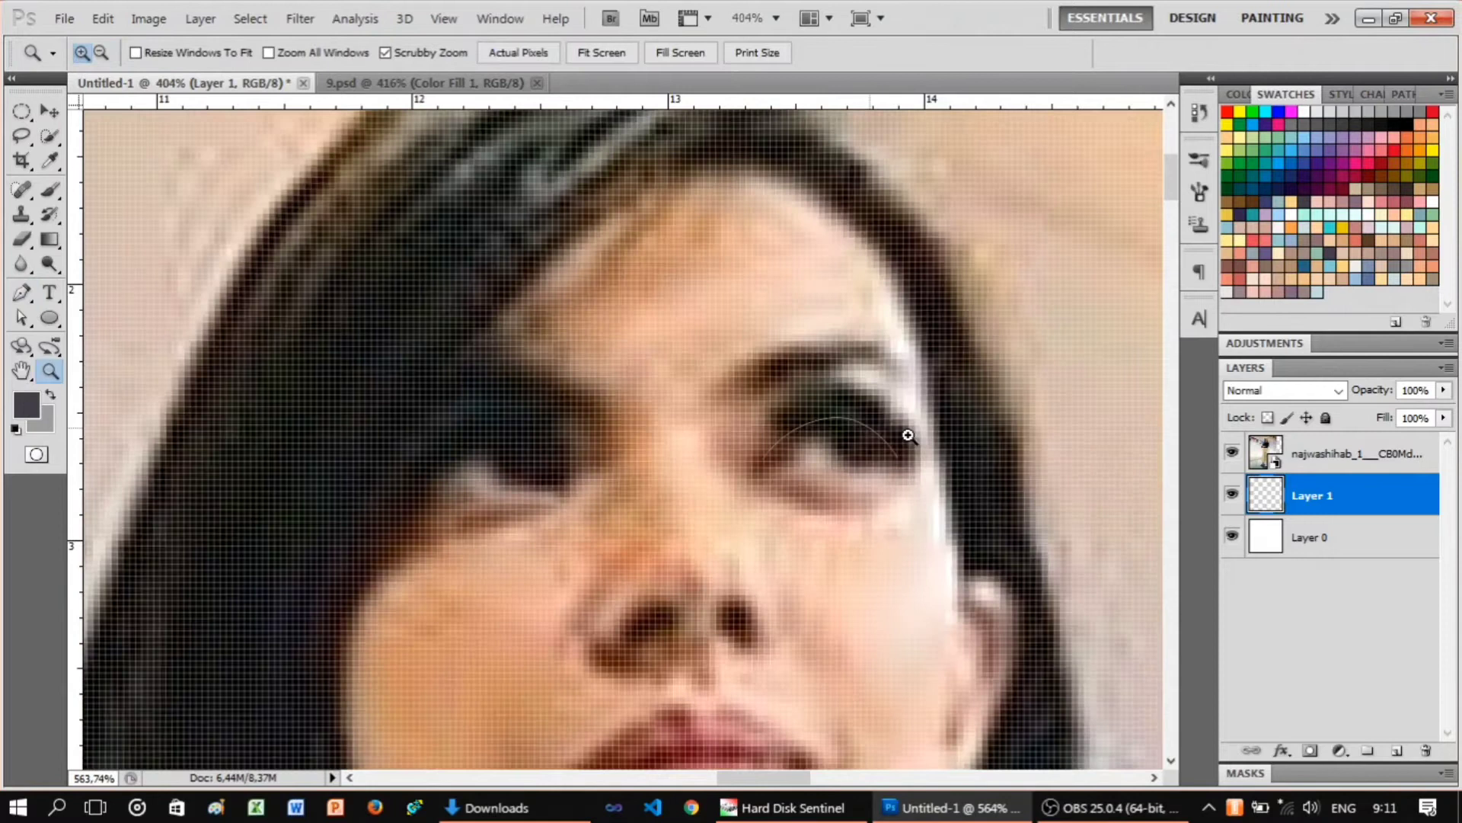
# Stroke the curved eyelid arc paths under the eyebrows.
pyautogui.click(1232, 453)
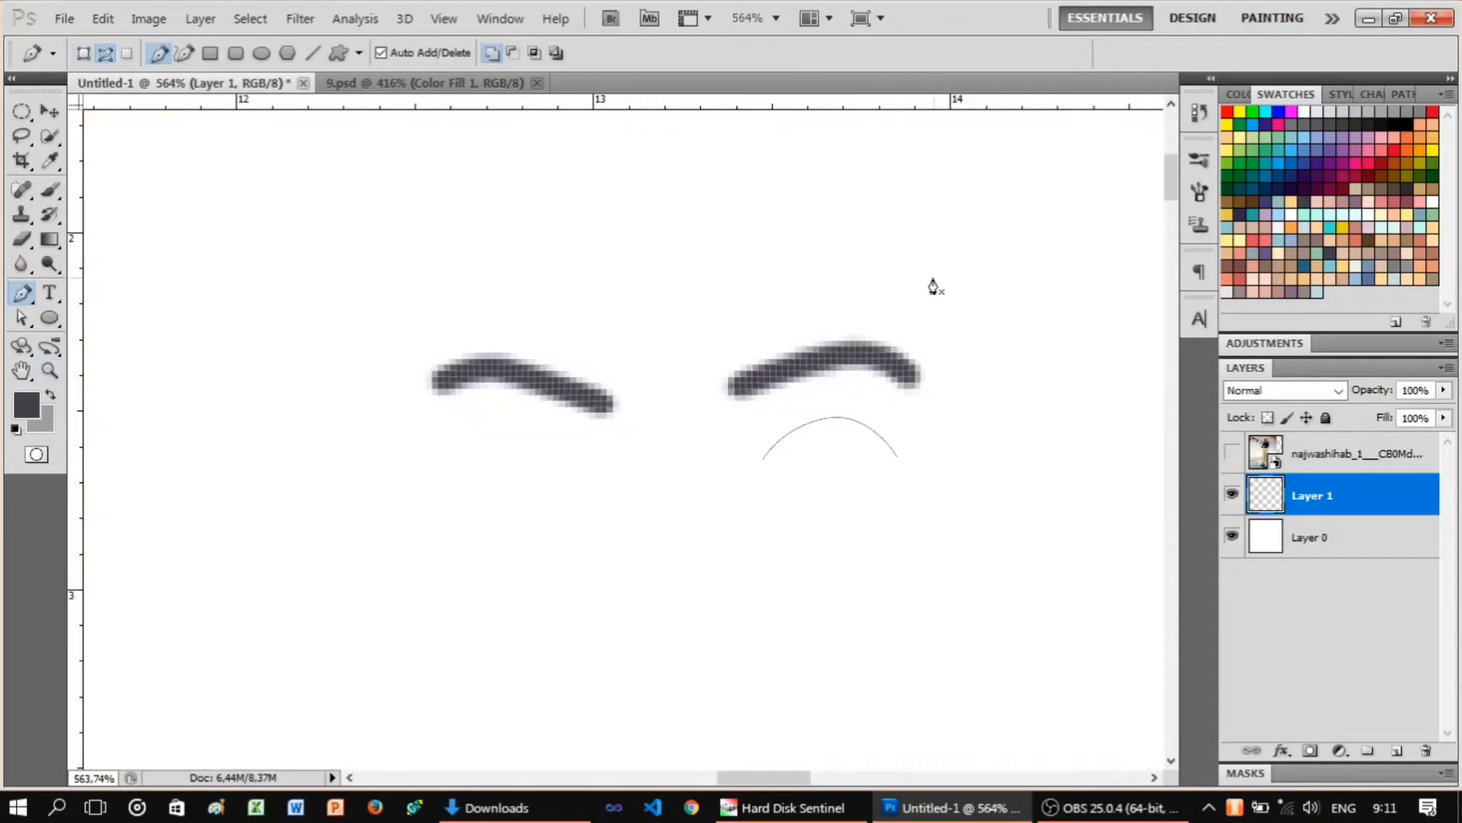
pyautogui.rightClick(930, 284)
pyautogui.click(842, 274)
pyautogui.scroll(2, 783, 461)
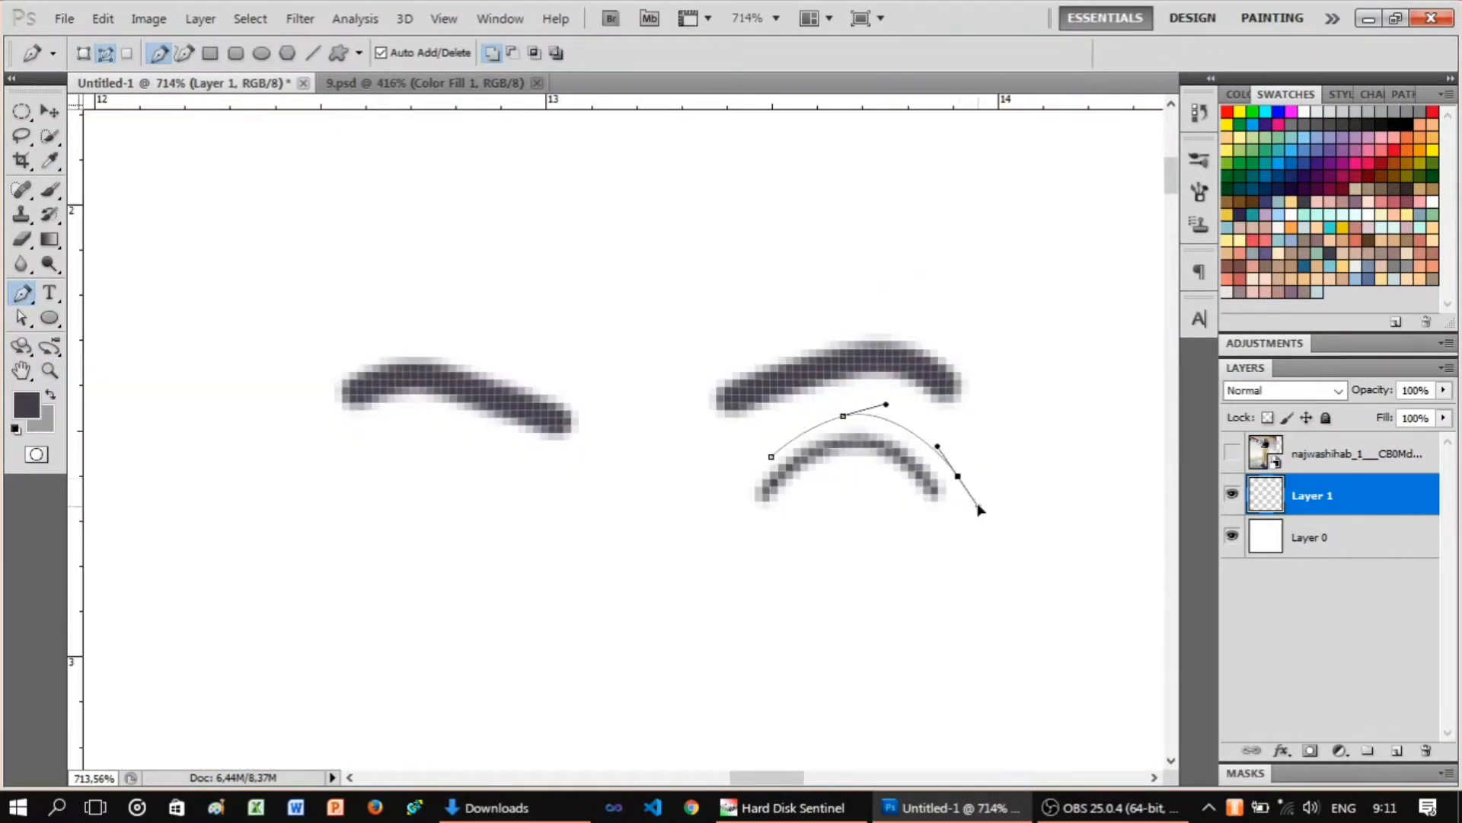
pyautogui.scroll(-5, 876, 383)
pyautogui.rightClick(952, 433)
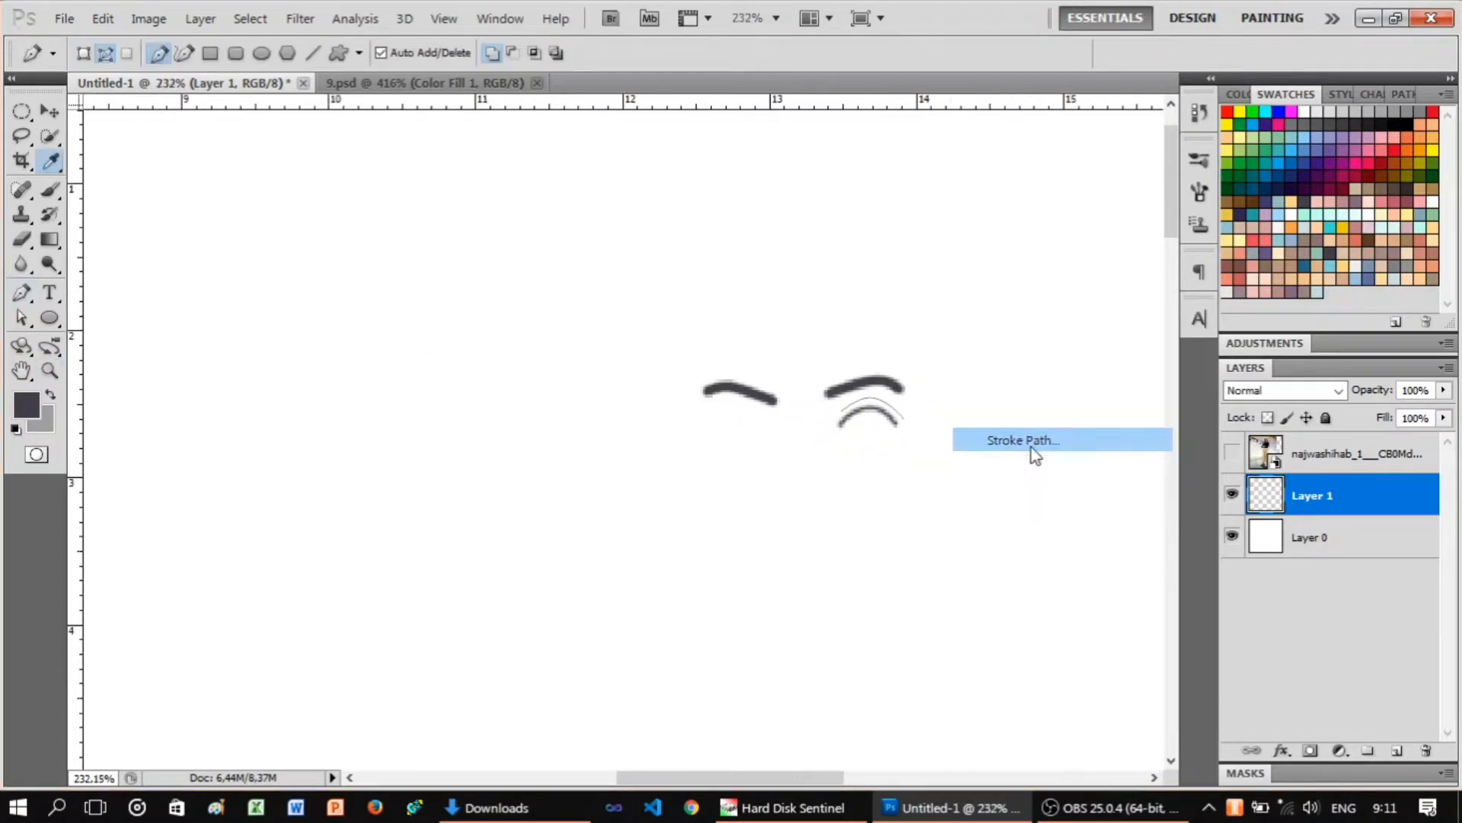
pyautogui.press('z')
pyautogui.scroll(2, 918, 418)
pyautogui.scroll(2, 918, 418)
# Show the photo again, trace the remaining eyelid path and deselect it.
pyautogui.click(1232, 452)
pyautogui.scroll(1, 555, 494)
pyautogui.press('p')
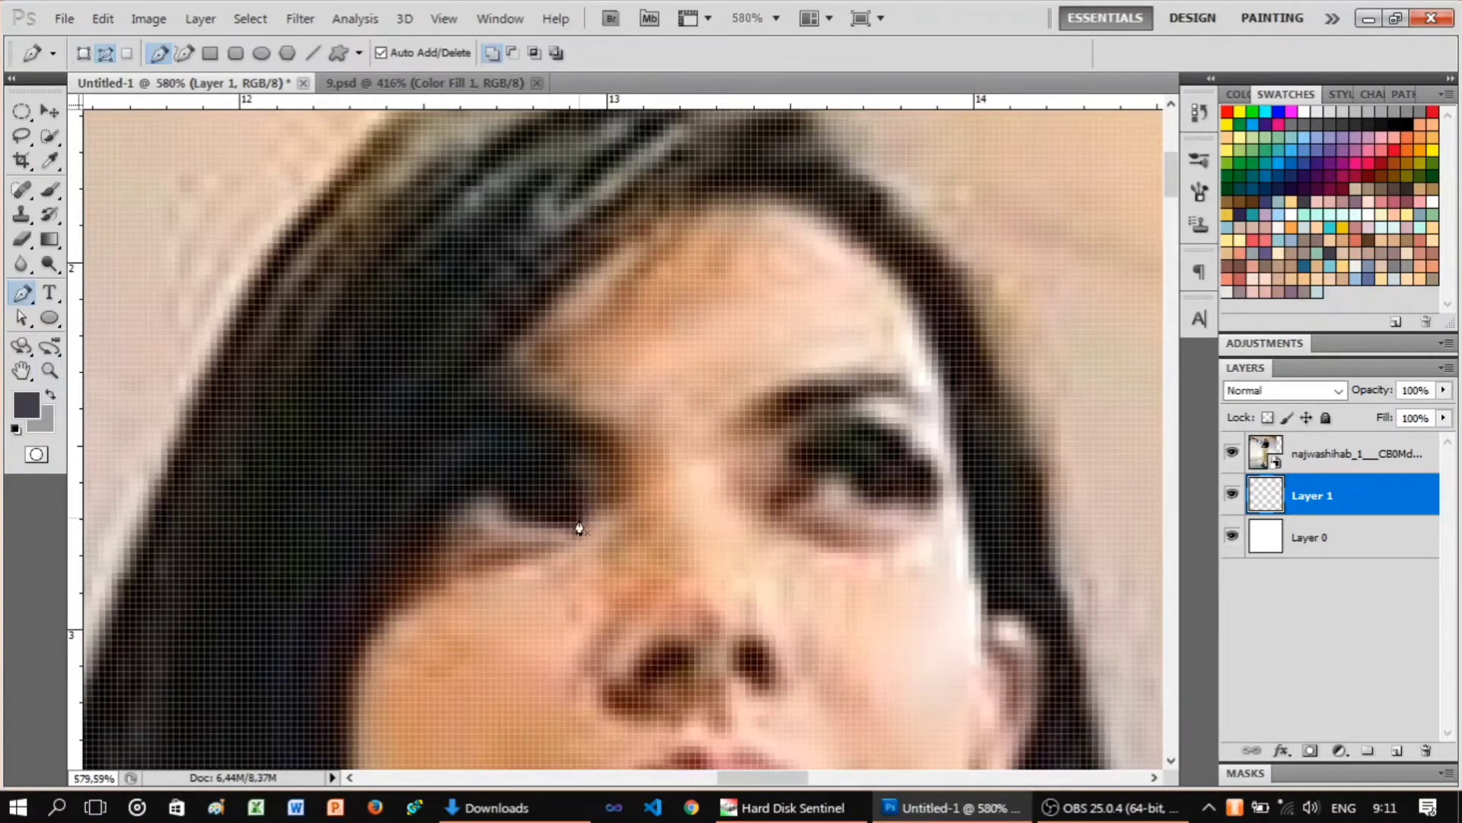
pyautogui.scroll(-3, 621, 455)
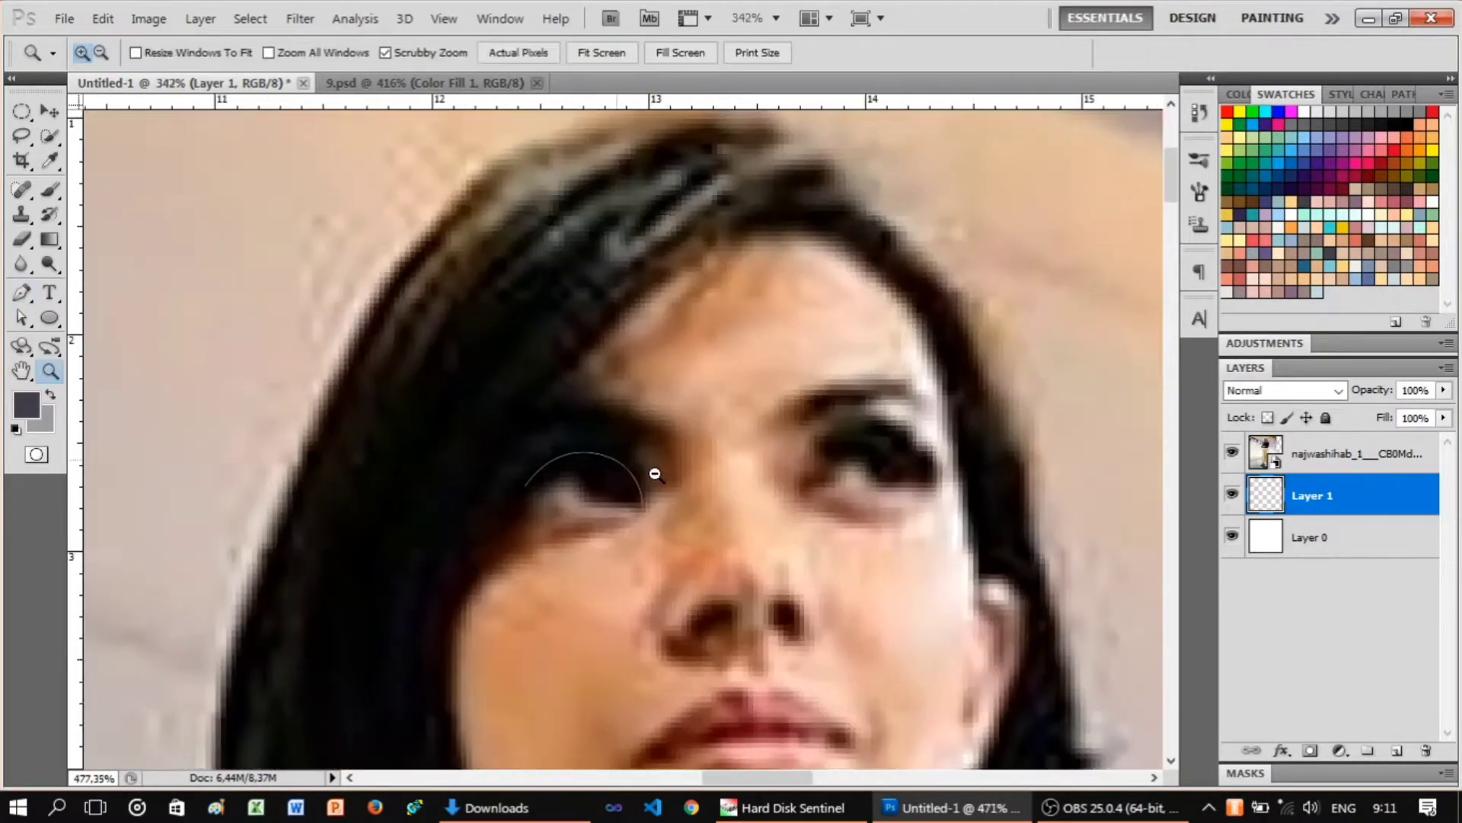
pyautogui.scroll(2, 647, 468)
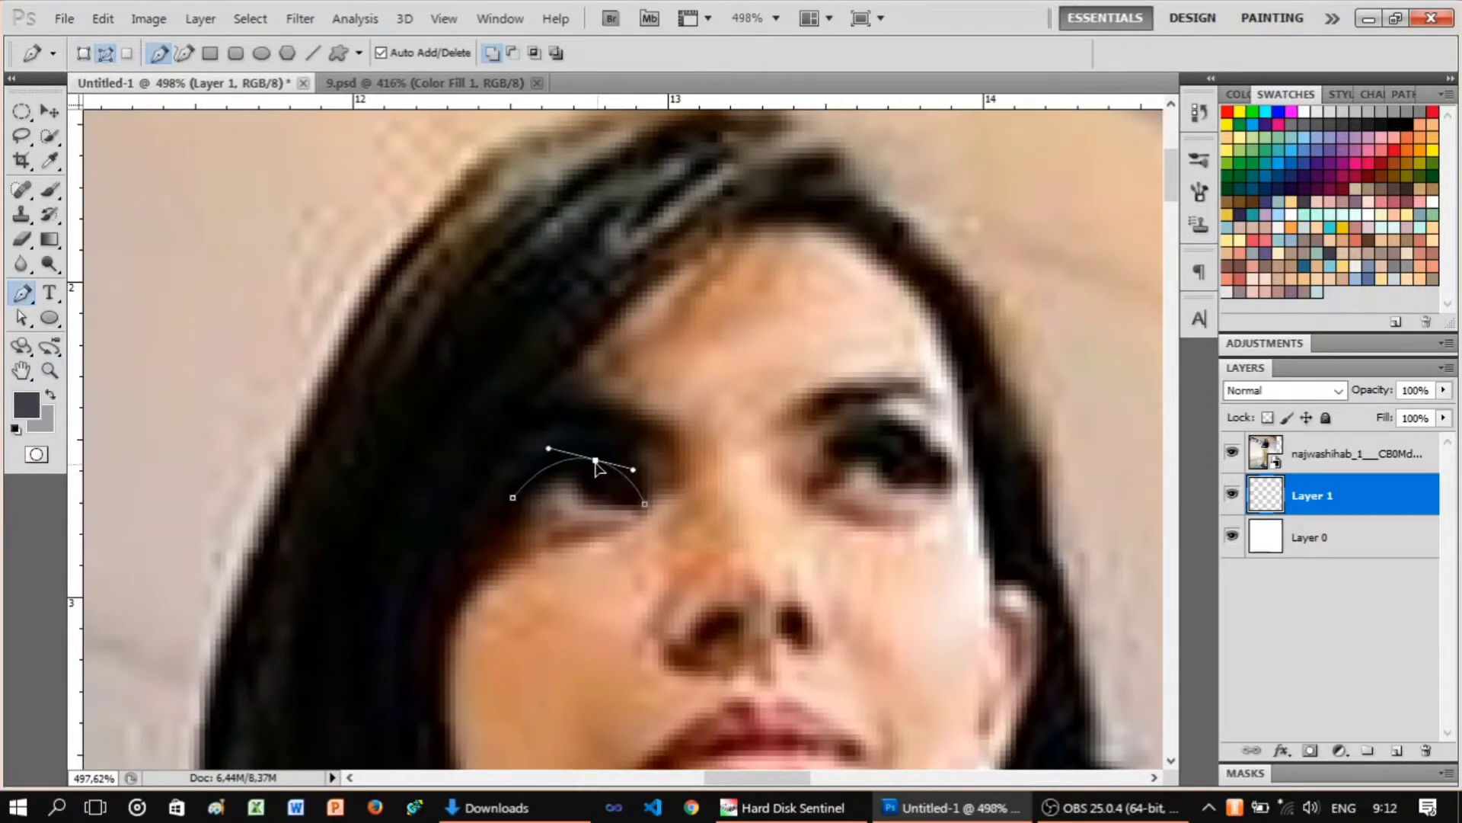
pyautogui.press('Escape')
pyautogui.scroll(2, 644, 509)
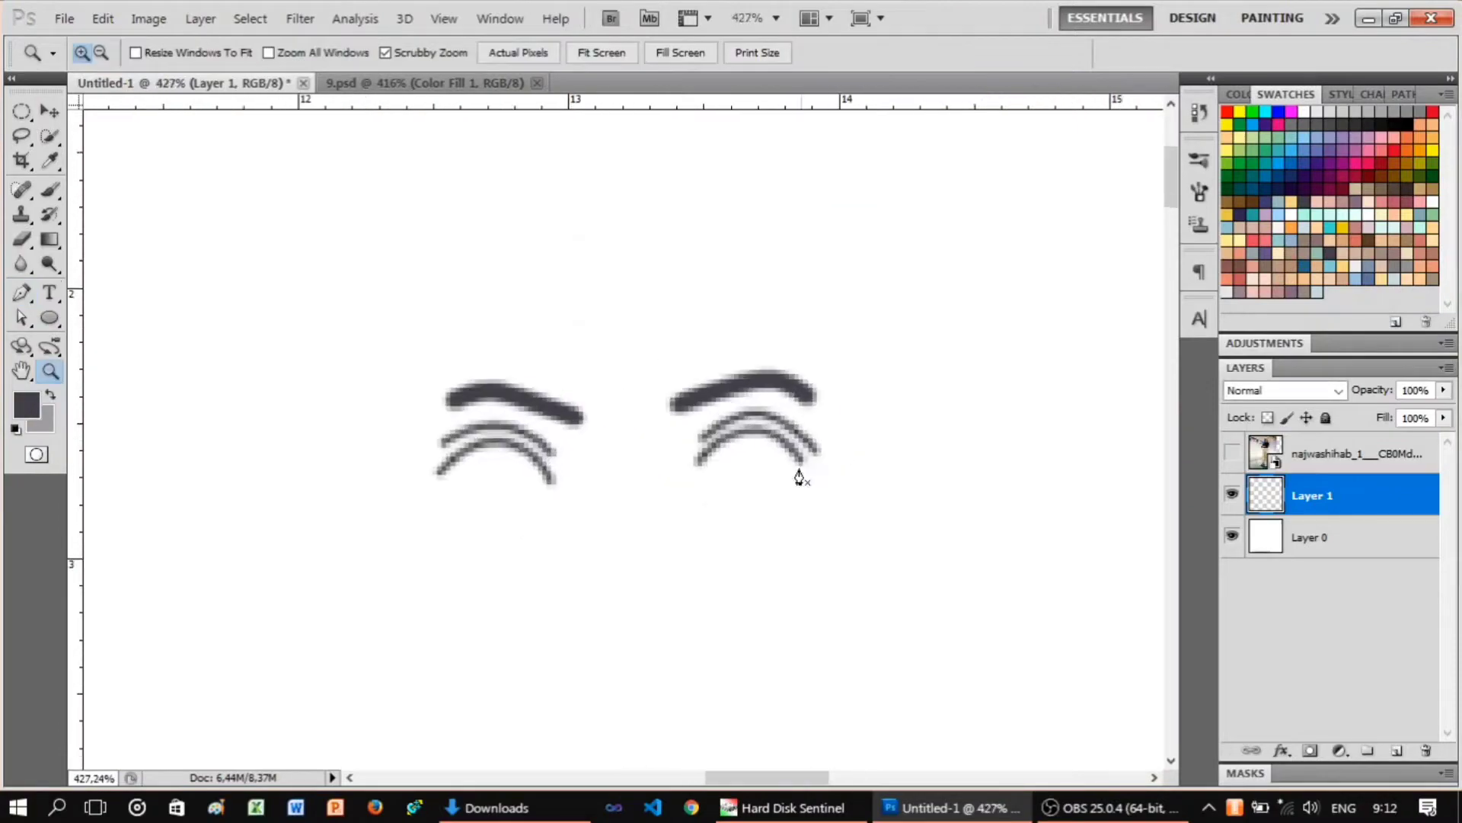
pyautogui.click(1233, 455)
pyautogui.scroll(2, 742, 636)
pyautogui.scroll(2, 742, 634)
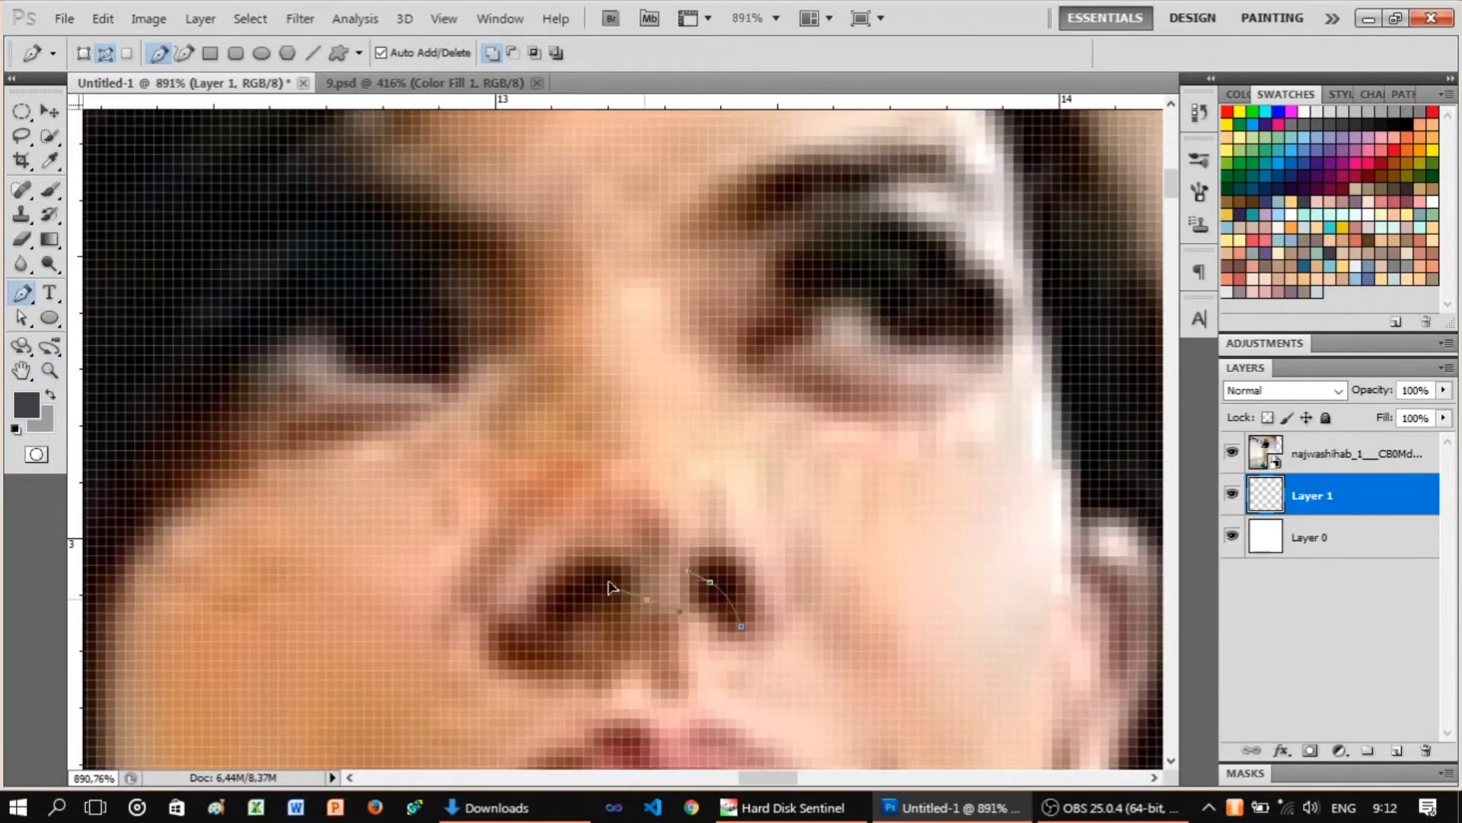
# Zoom in on the nostrils and trace the nostril and lip lines, toggling the photo layer.
pyautogui.hotkey('ctrl', '0')
pyautogui.moveTo(712, 457); pyautogui.dragTo(745, 492)
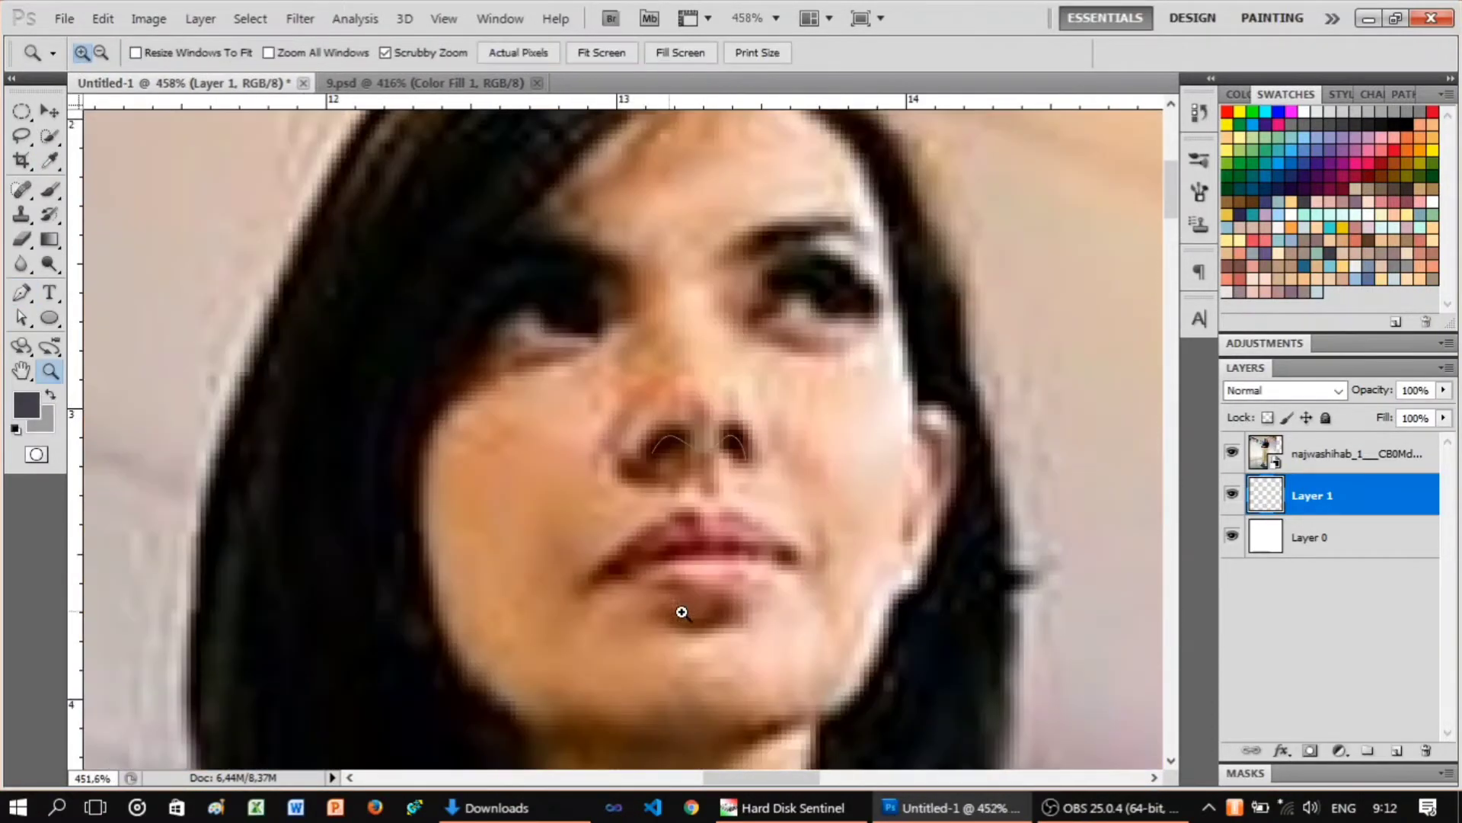
pyautogui.moveTo(607, 571); pyautogui.dragTo(655, 565)
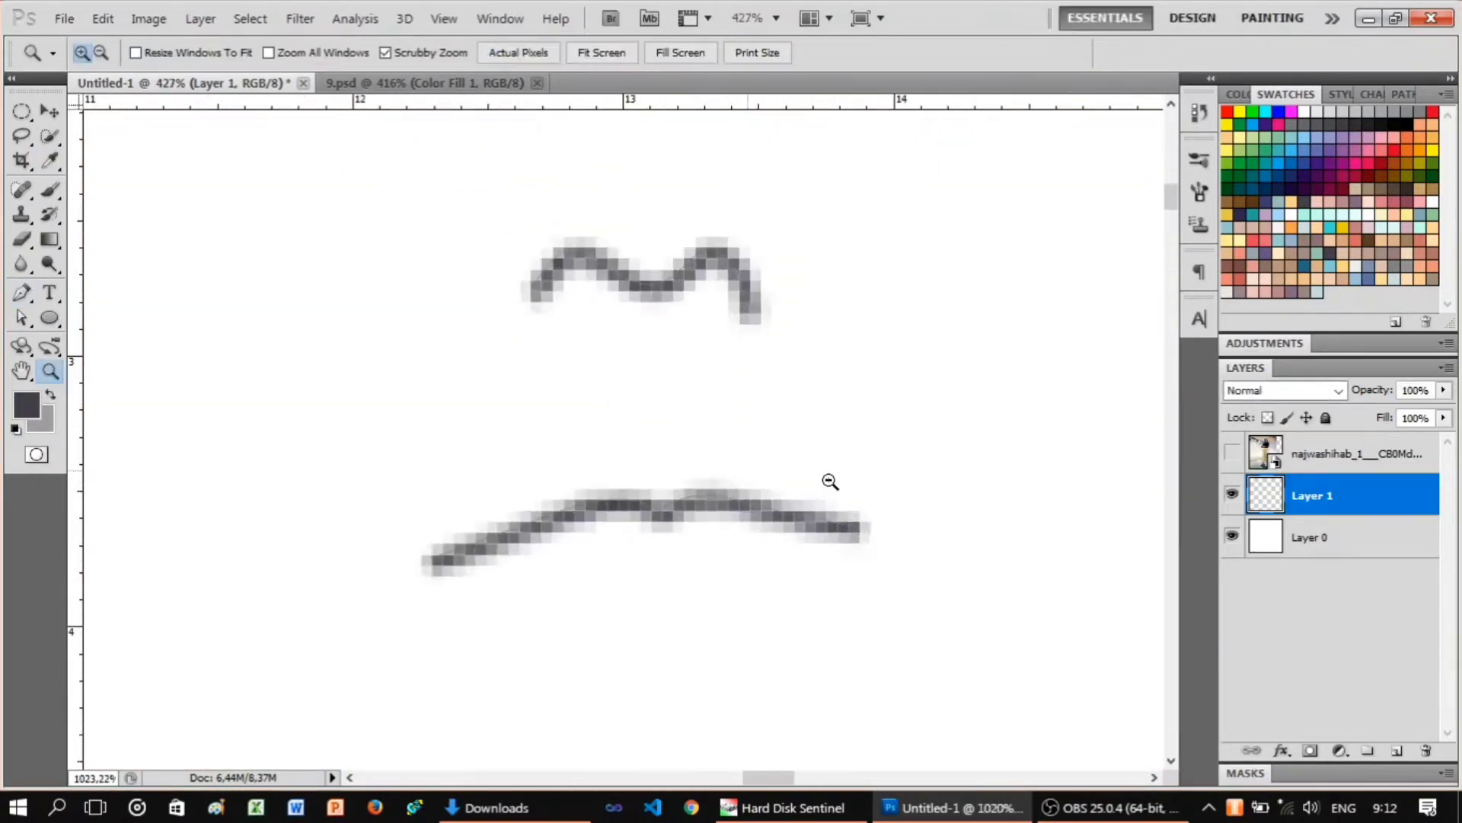
pyautogui.click(1232, 455)
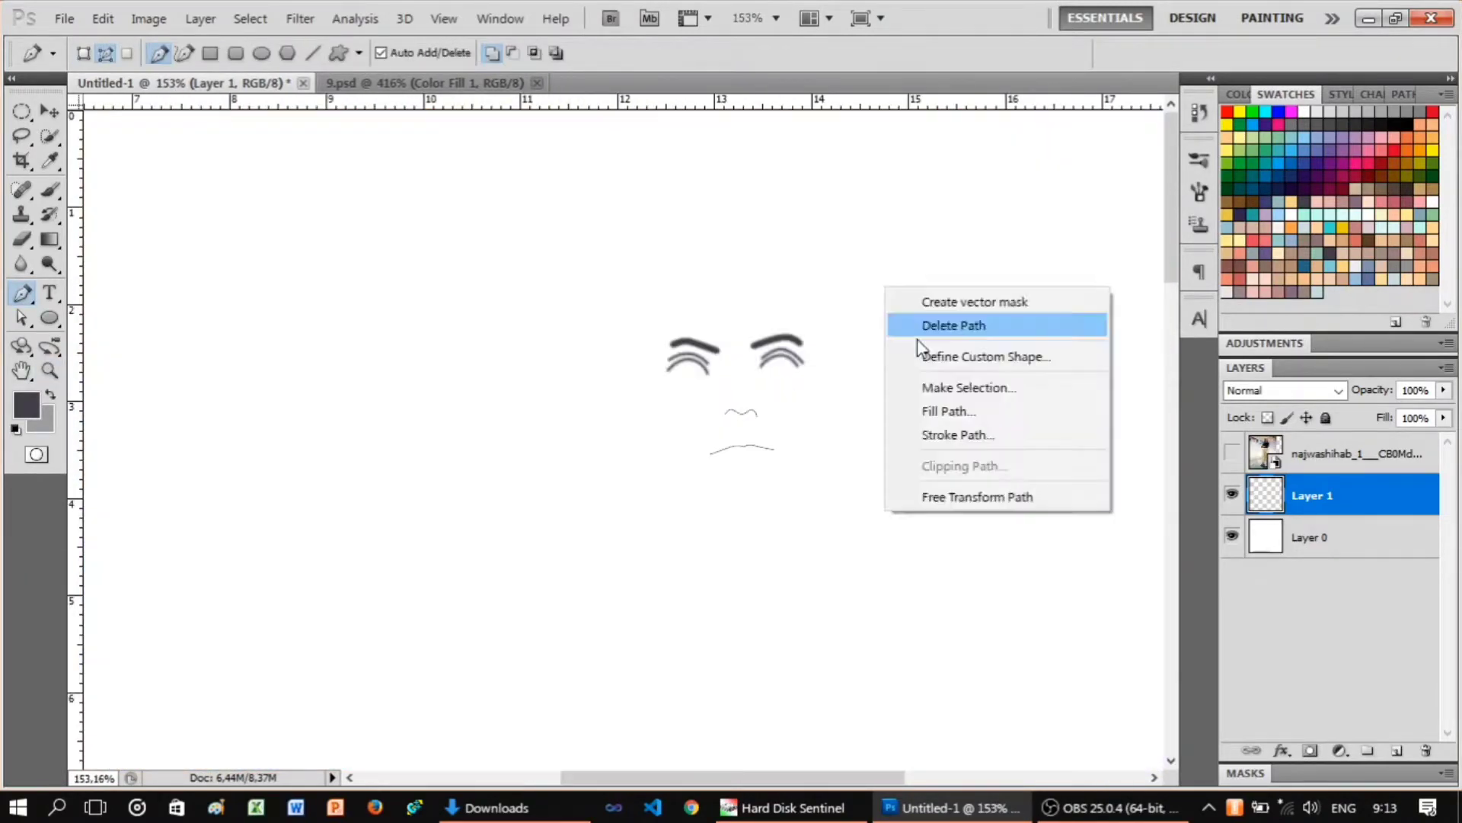
pyautogui.click(1234, 455)
# With the photo visible, trace anchors along the hair's outer edge, chin and hairline.
pyautogui.click(823, 222)
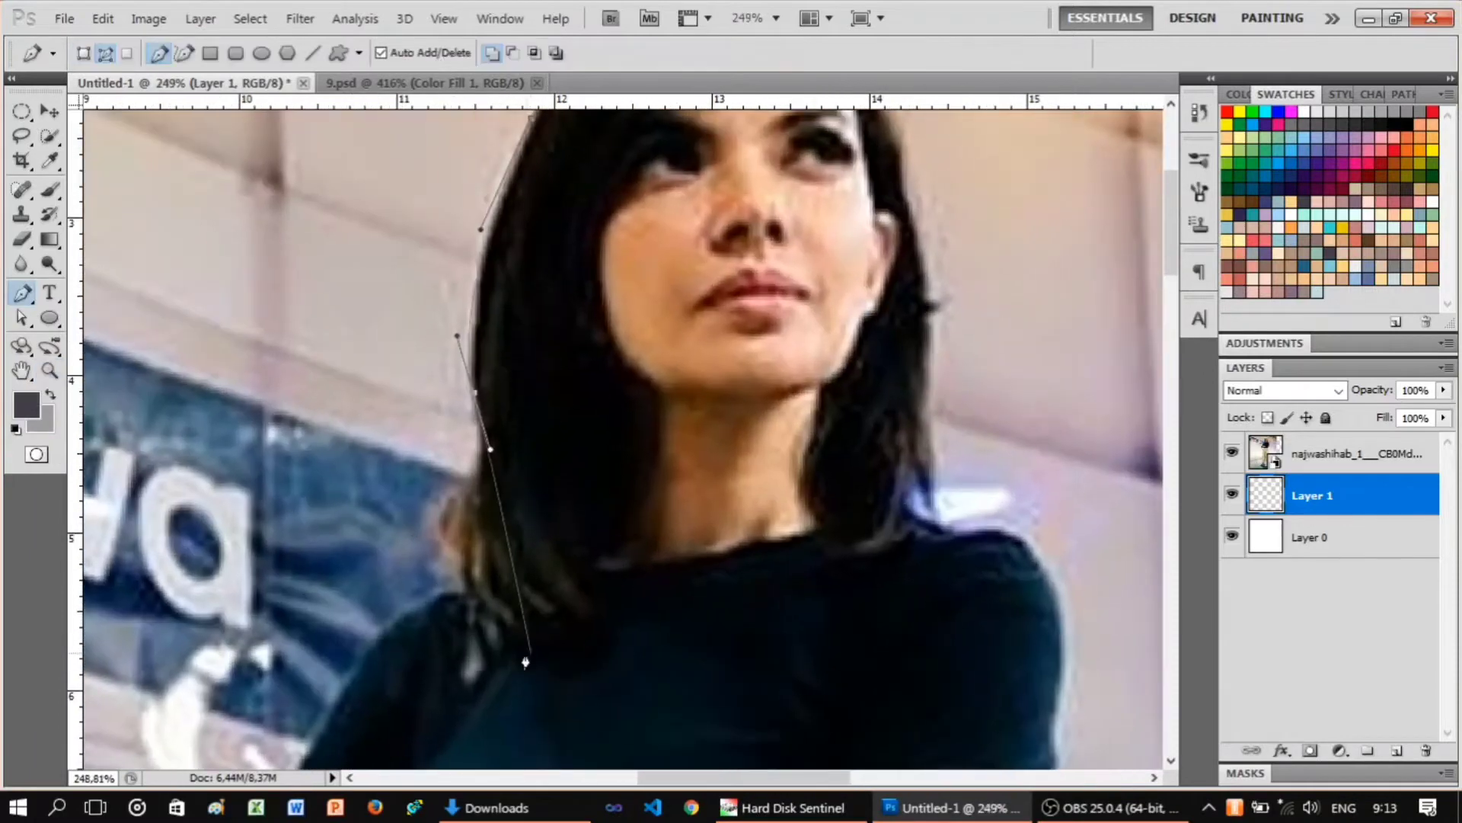
pyautogui.moveTo(511, 639); pyautogui.dragTo(532, 653)
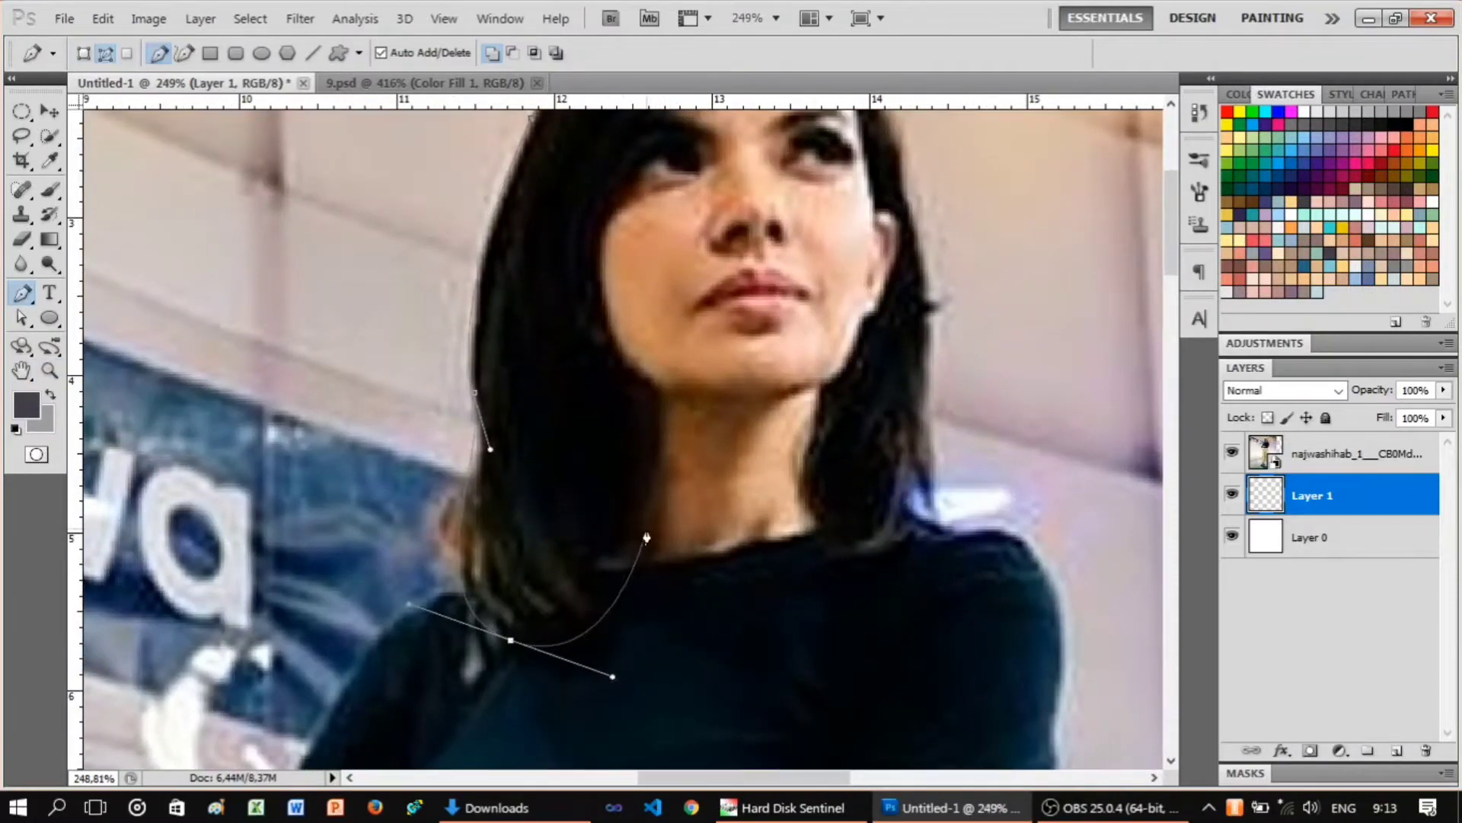
pyautogui.click(658, 385)
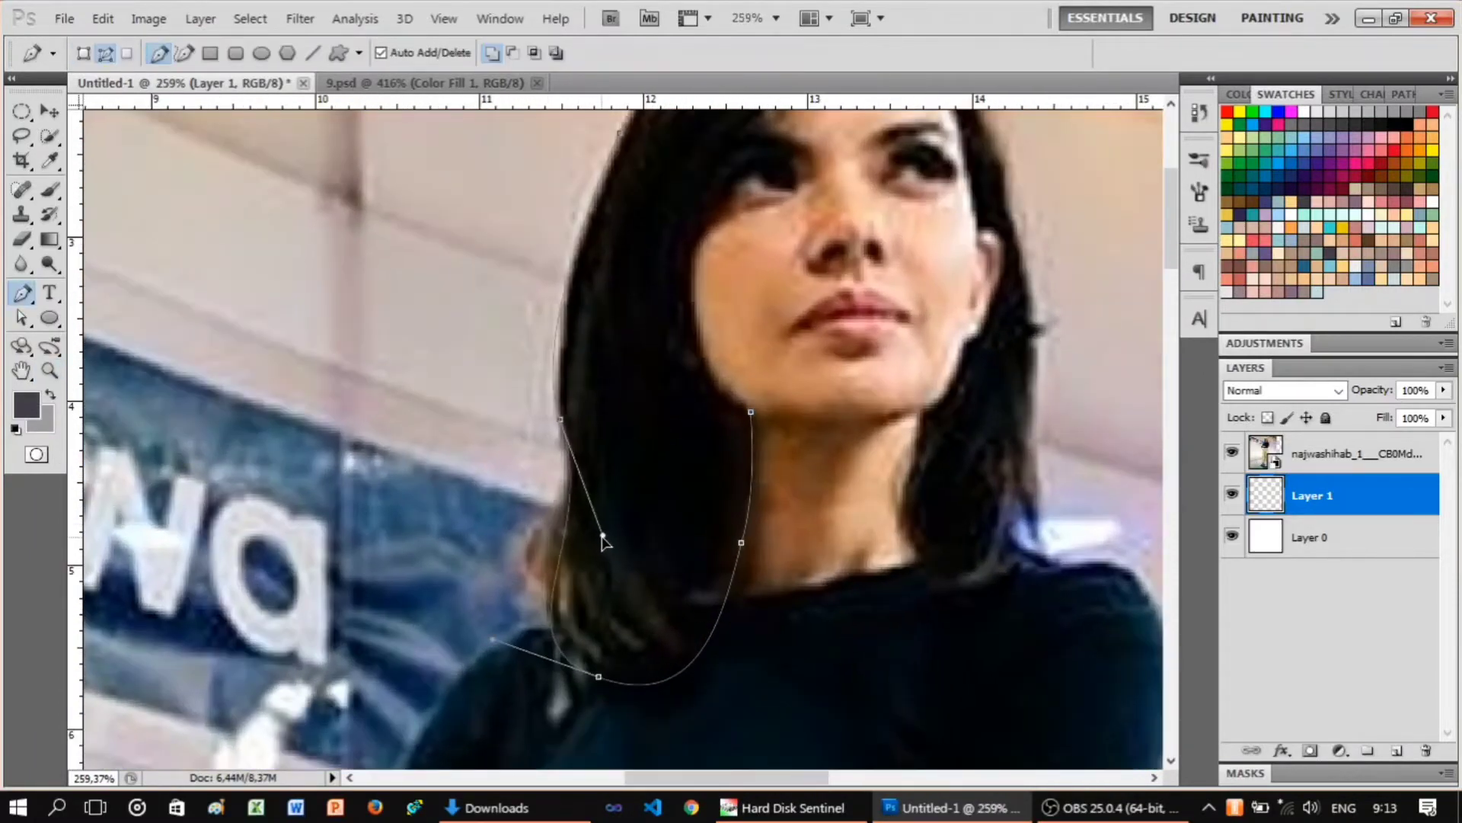
pyautogui.moveTo(624, 649); pyautogui.dragTo(501, 596)
pyautogui.scroll(2, 754, 427)
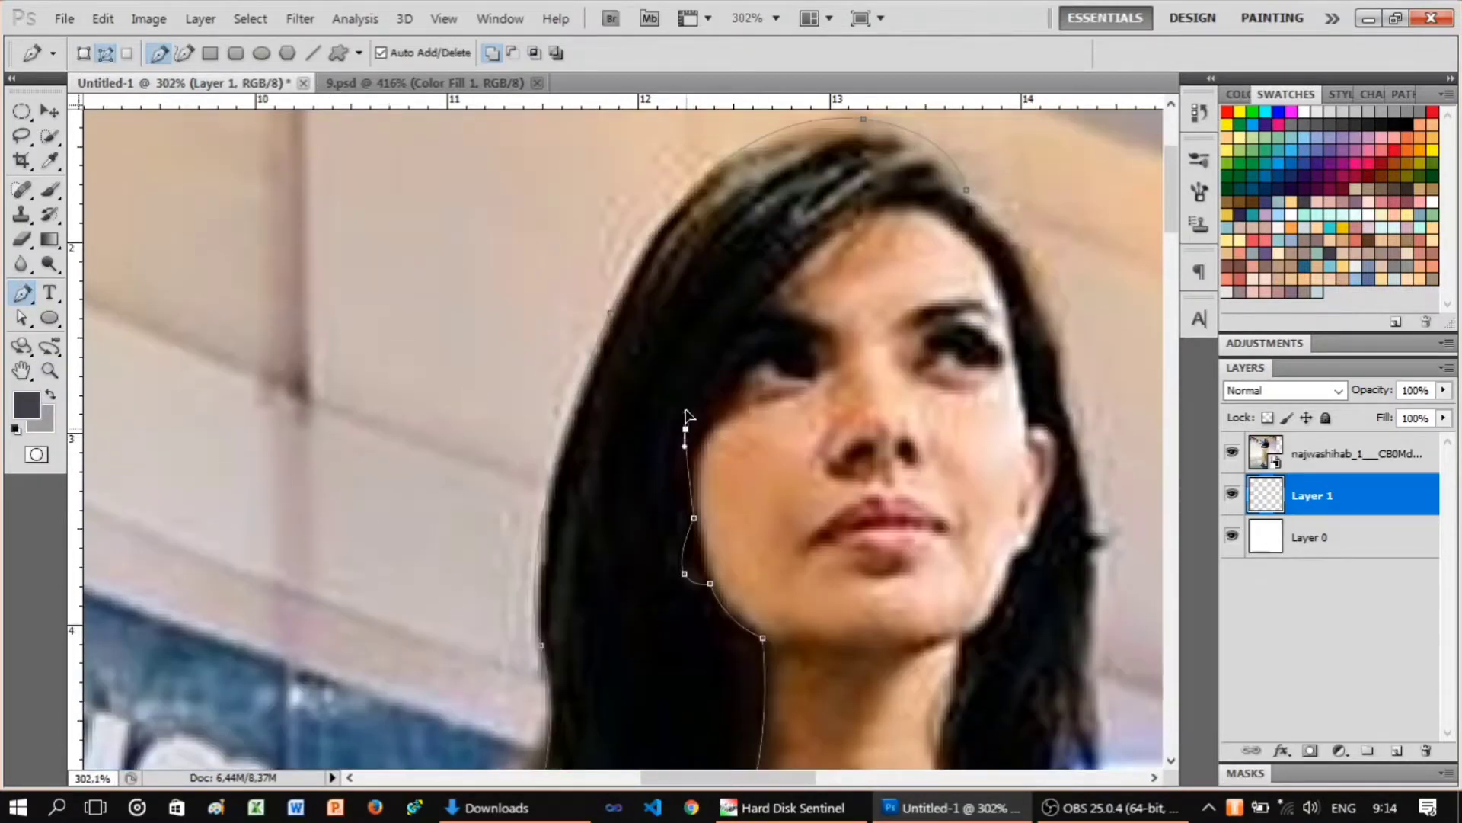
pyautogui.scroll(3, 717, 421)
pyautogui.click(686, 496)
pyautogui.moveTo(793, 339); pyautogui.dragTo(858, 276)
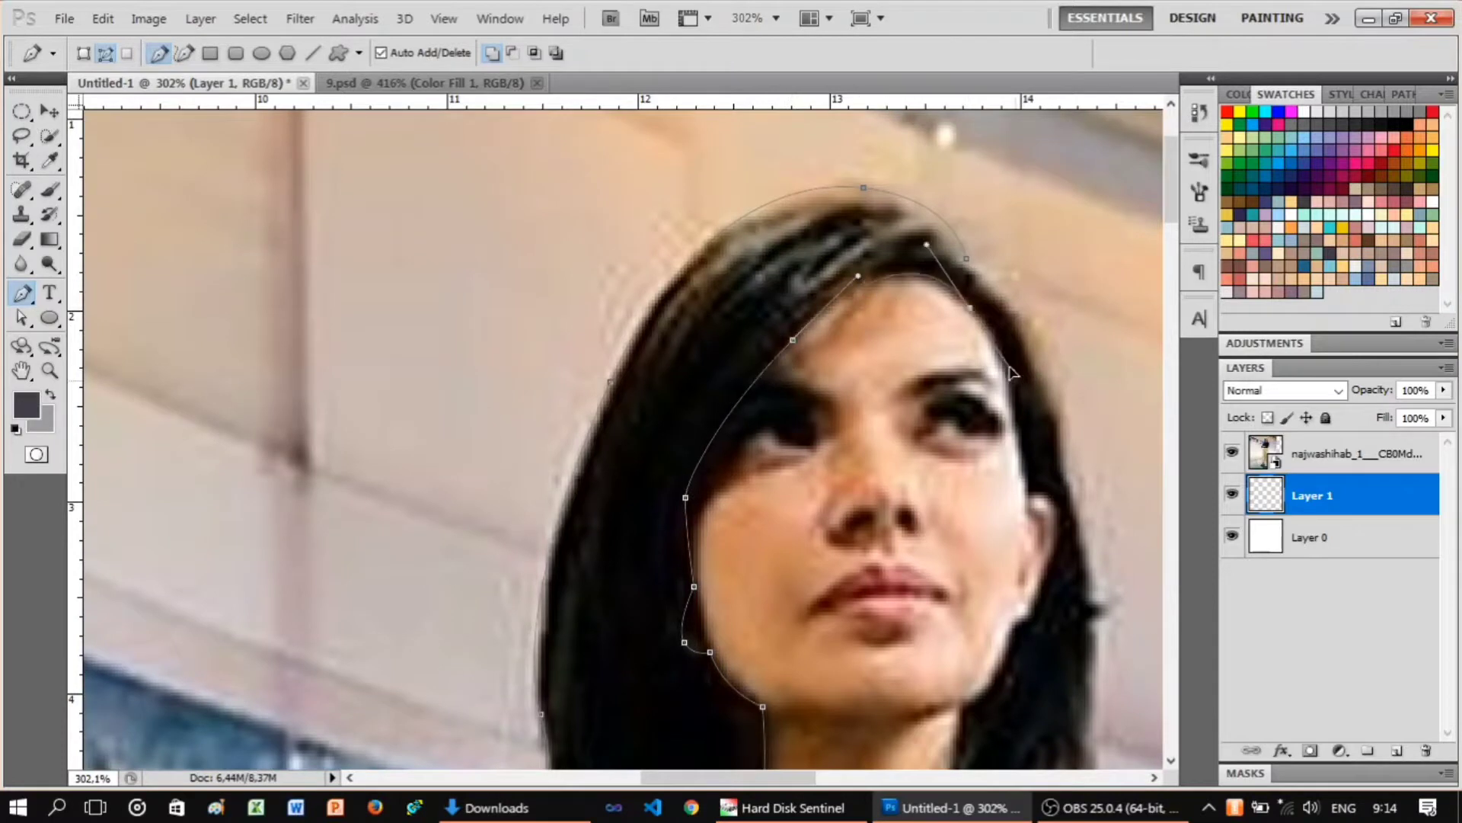
# Correct the hairline anchors, add a sharp turn and raise the curve over the head.
pyautogui.hotkey('ctrl', 'alt', 'z')
pyautogui.hotkey('ctrl', 'alt', 'z')
pyautogui.hotkey('ctrl', 'alt', 'z')
pyautogui.scroll(-1, 994, 320)
pyautogui.hotkey('shift', 'ctrl', 'z')
pyautogui.hotkey('shift', 'ctrl', 'z')
pyautogui.hotkey('shift', 'ctrl', 'z')
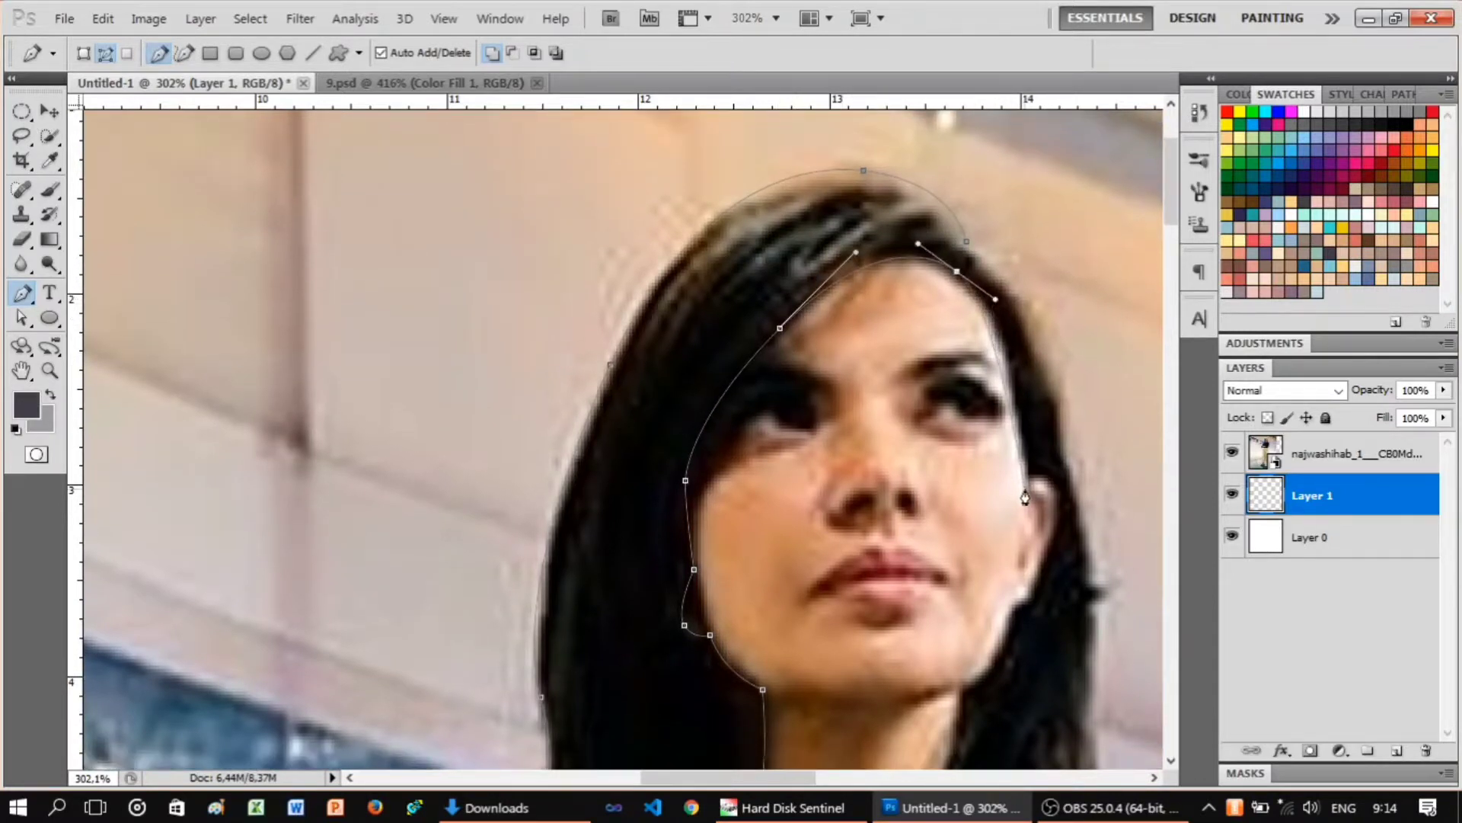
pyautogui.hotkey('ctrl', 'alt', 'z')
pyautogui.hotkey('ctrl', 'alt', 'z')
pyautogui.hotkey('ctrl', 'alt', 'z')
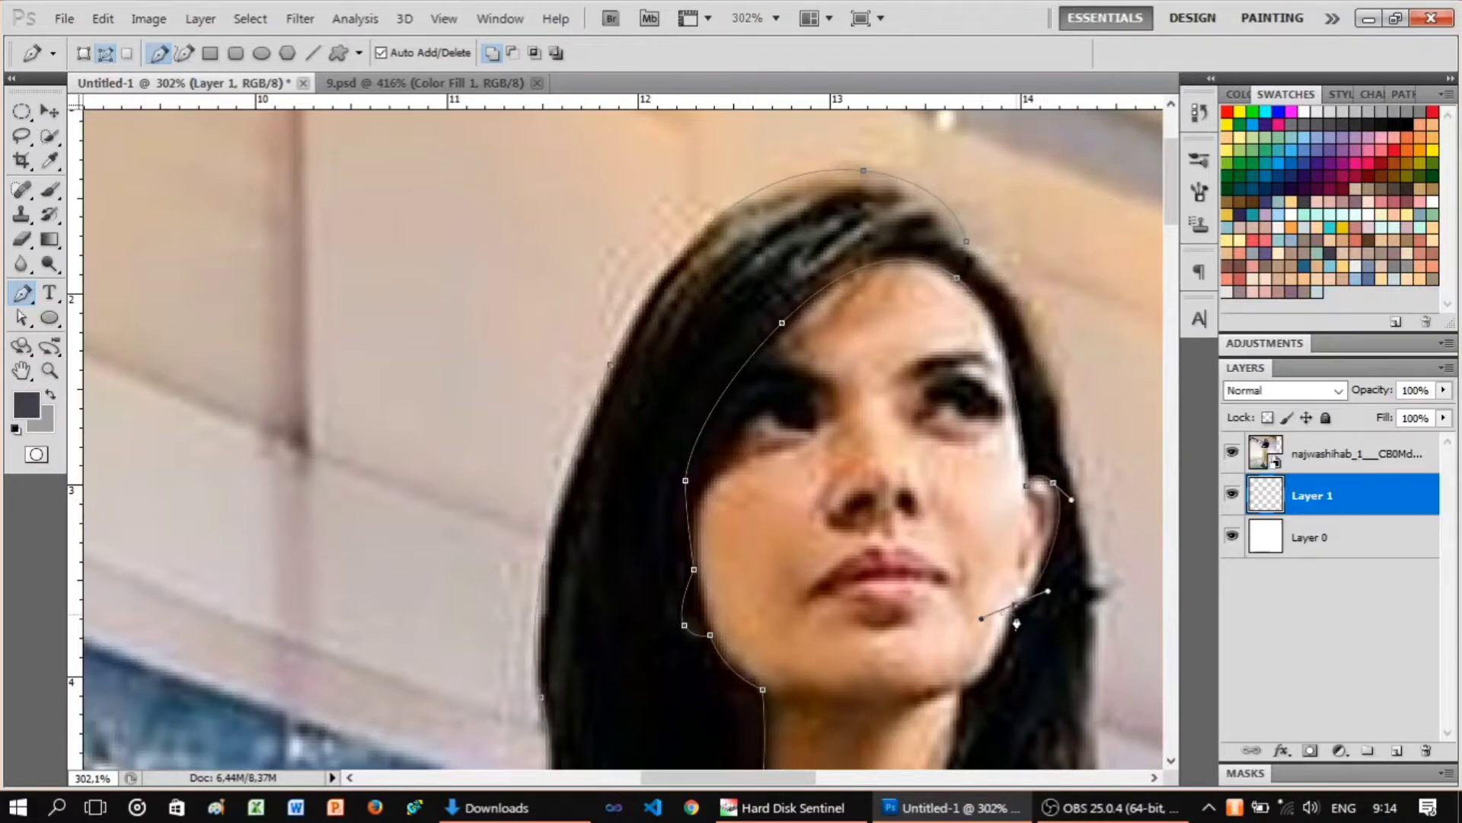
pyautogui.keyDown('alt'); pyautogui.click(1018, 607); pyautogui.keyUp('alt')
pyautogui.scroll(-3, 991, 632)
pyautogui.scroll(-1, 924, 592)
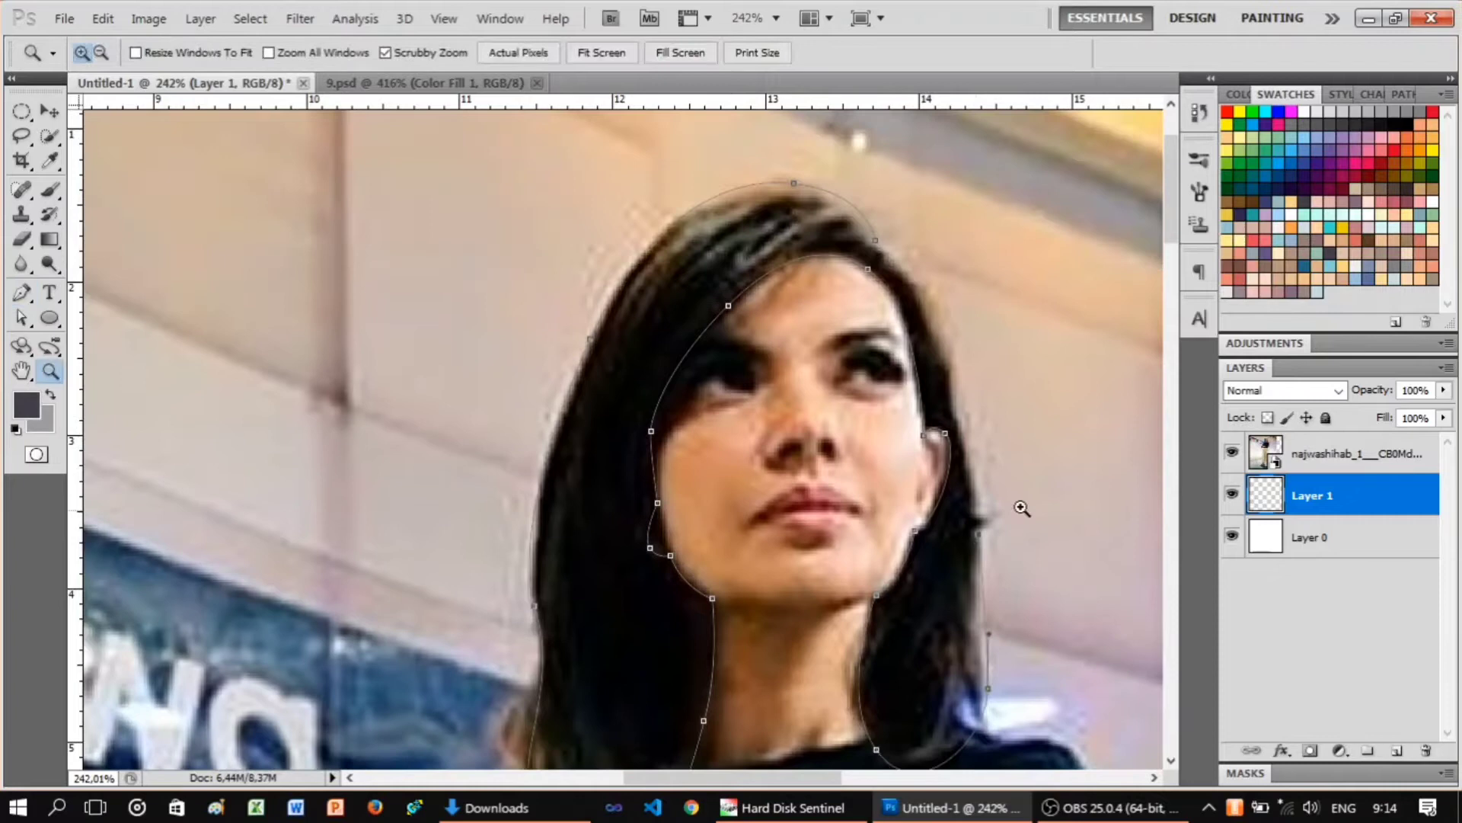
pyautogui.moveTo(1021, 506); pyautogui.dragTo(1045, 455)
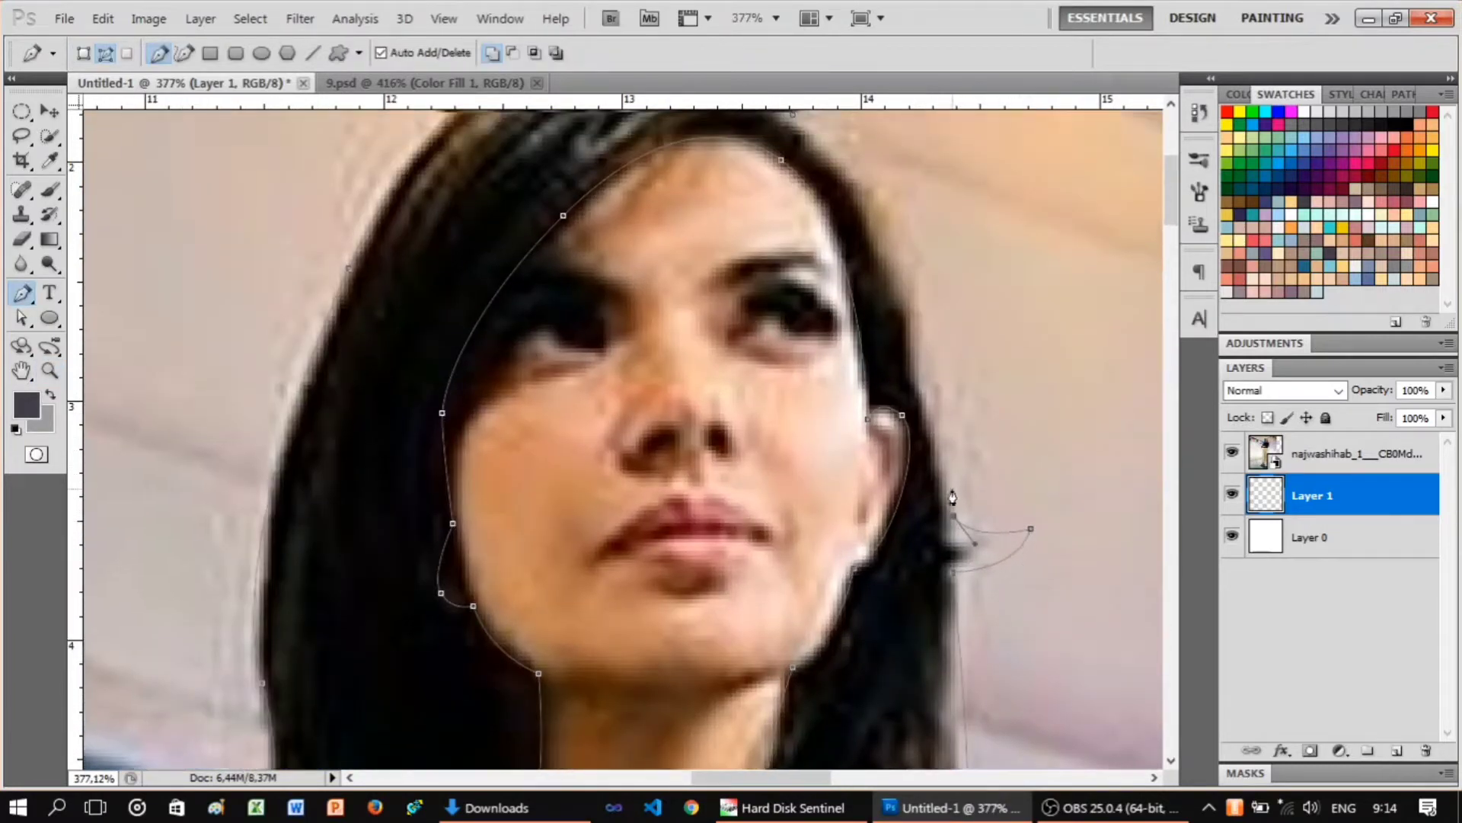
pyautogui.scroll(5, 952, 457)
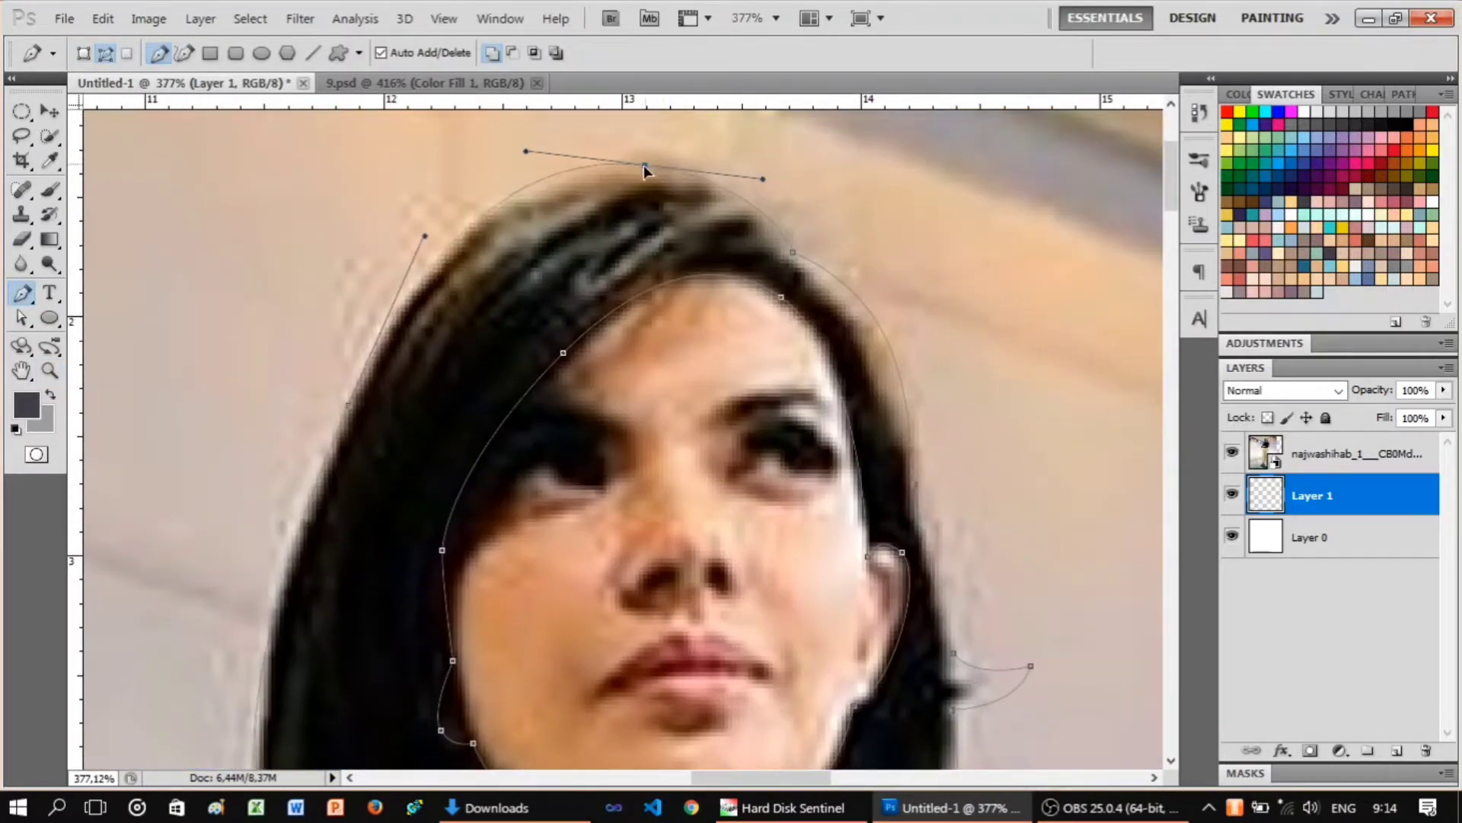
pyautogui.moveTo(644, 166); pyautogui.dragTo(647, 154)
pyautogui.hotkey('ctrl', '0')
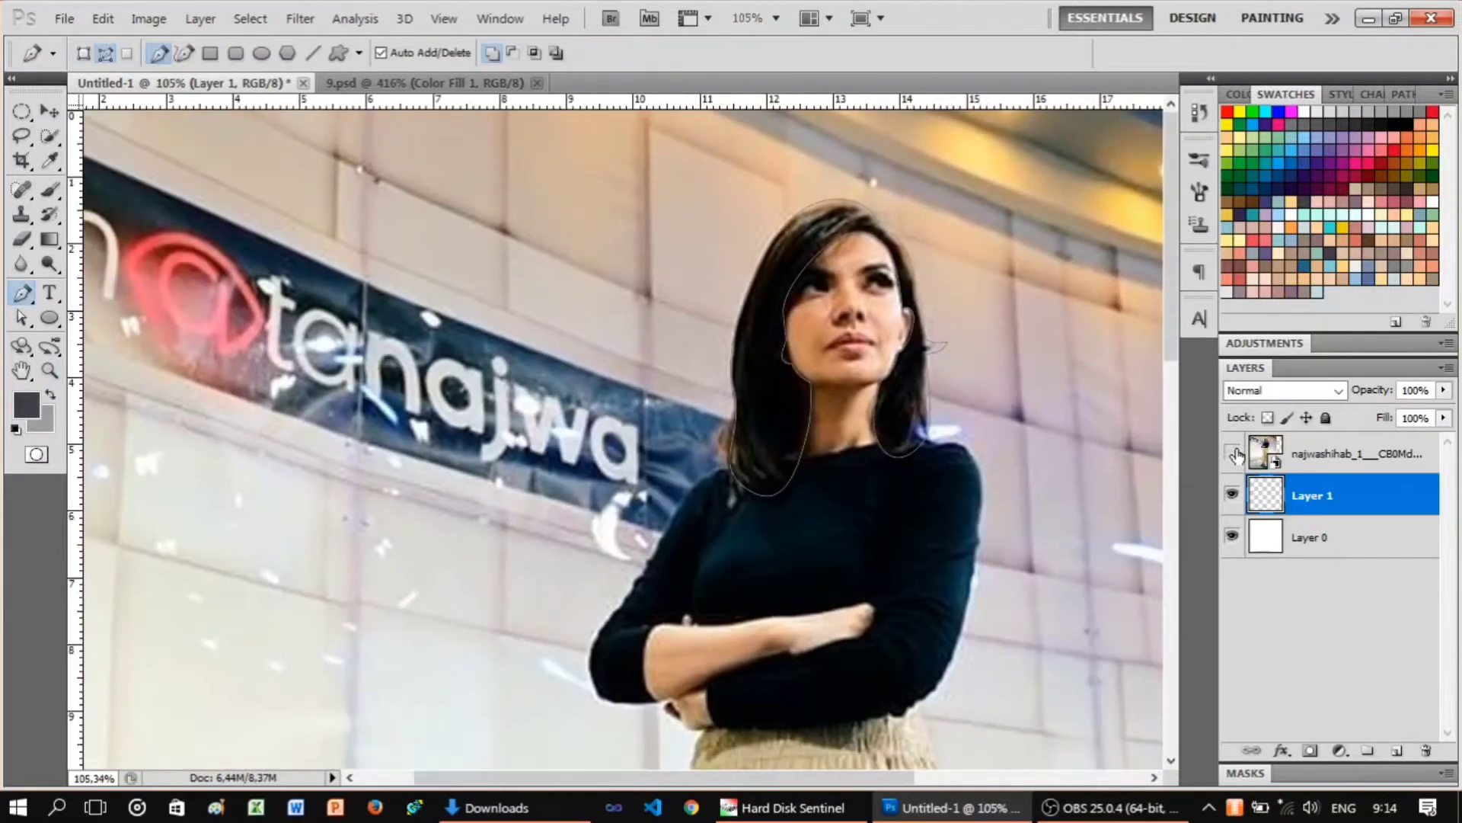
pyautogui.click(1233, 455)
# Stroke the head outline path onto Layer 1.
pyautogui.rightClick(1002, 248)
pyautogui.click(1064, 375)
pyautogui.moveTo(810, 385); pyautogui.dragTo(896, 328)
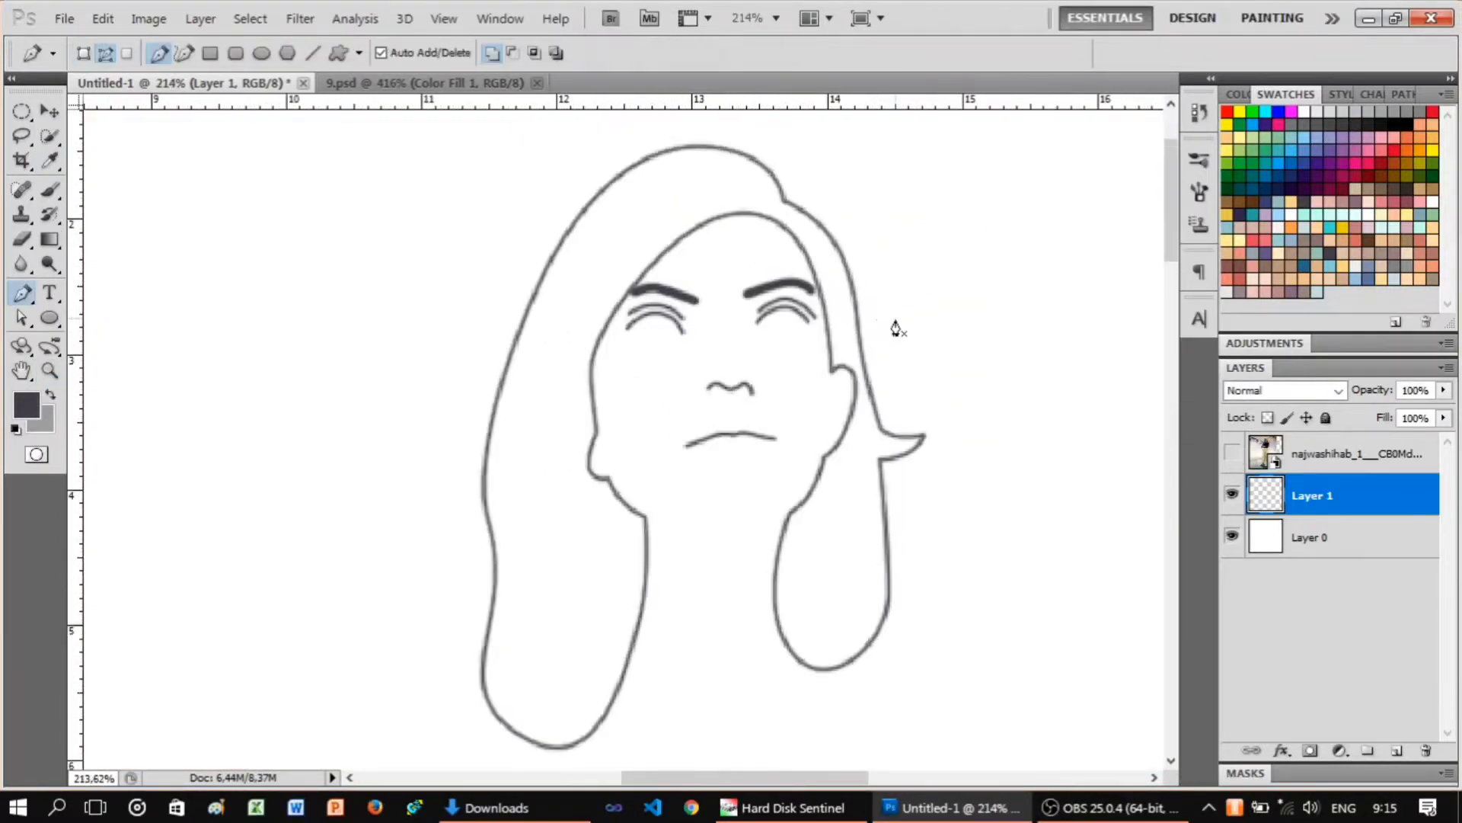
pyautogui.scroll(2, 895, 328)
pyautogui.scroll(3, 542, 400)
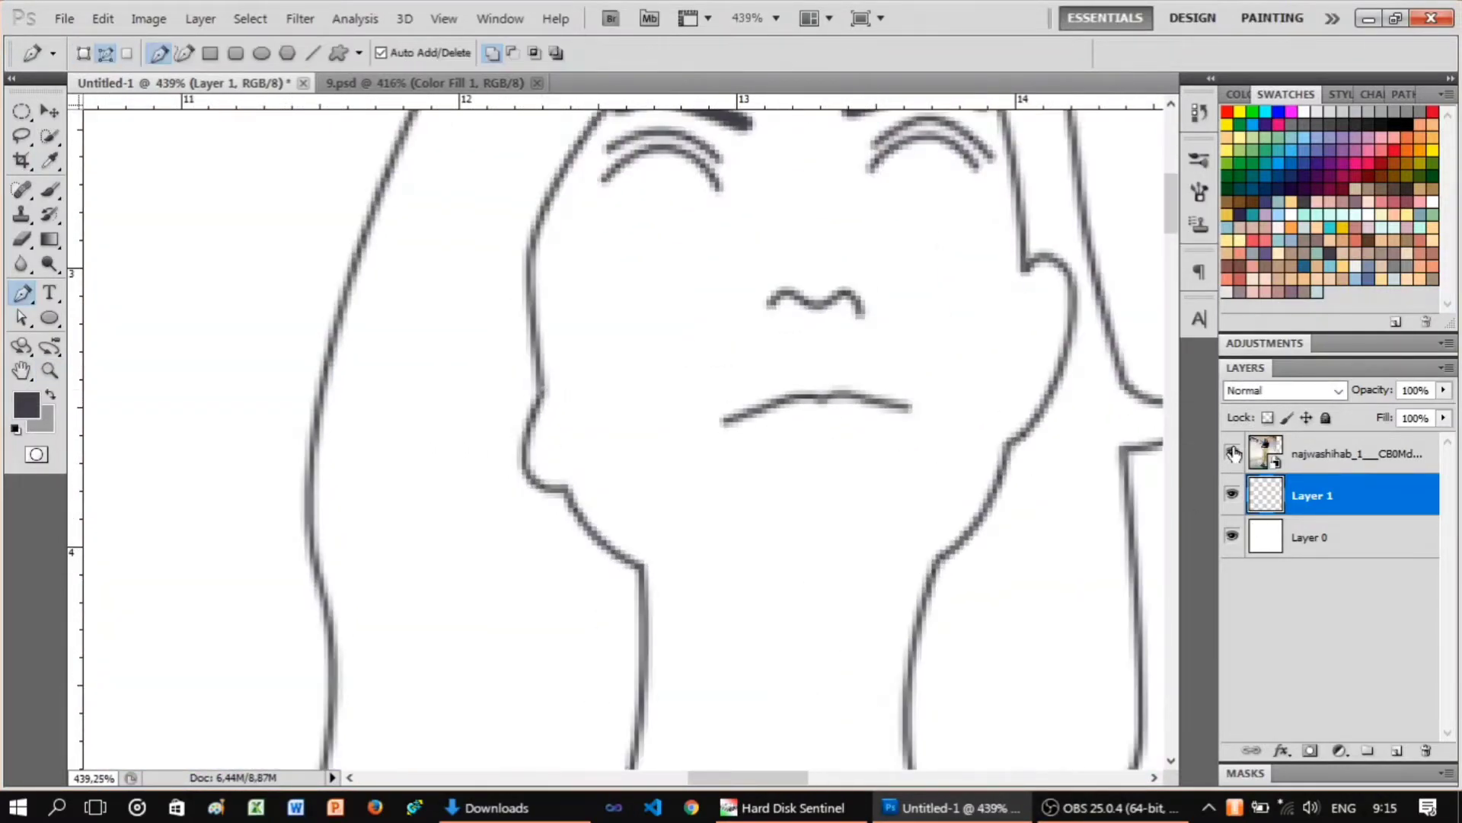
pyautogui.scroll(2, 556, 383)
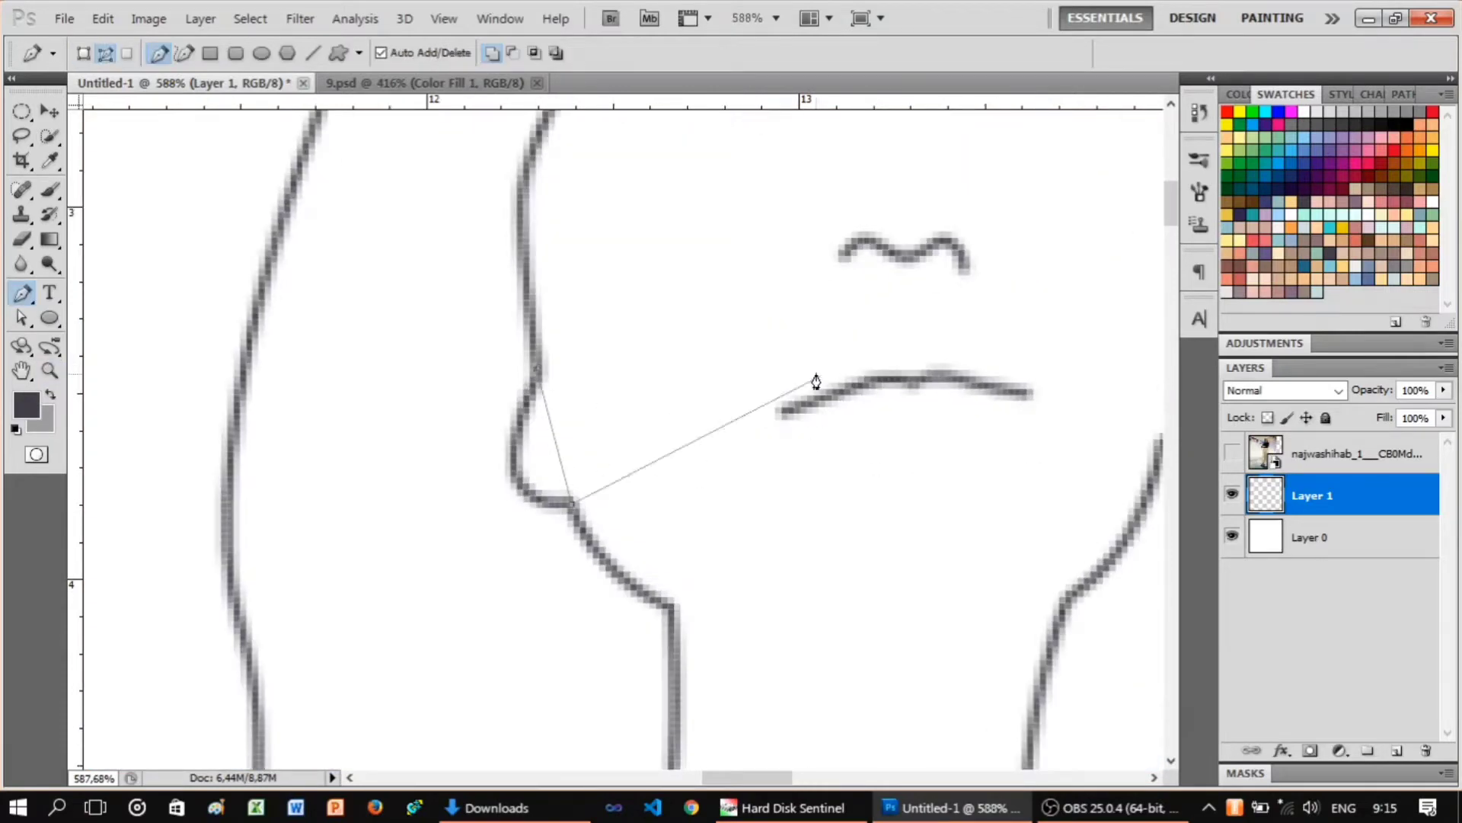
# Inspect the stroked lines, toggling the reference photo on and off.
pyautogui.rightClick(821, 289)
pyautogui.press('Escape')
pyautogui.scroll(-3, 554, 464)
pyautogui.scroll(5, 565, 470)
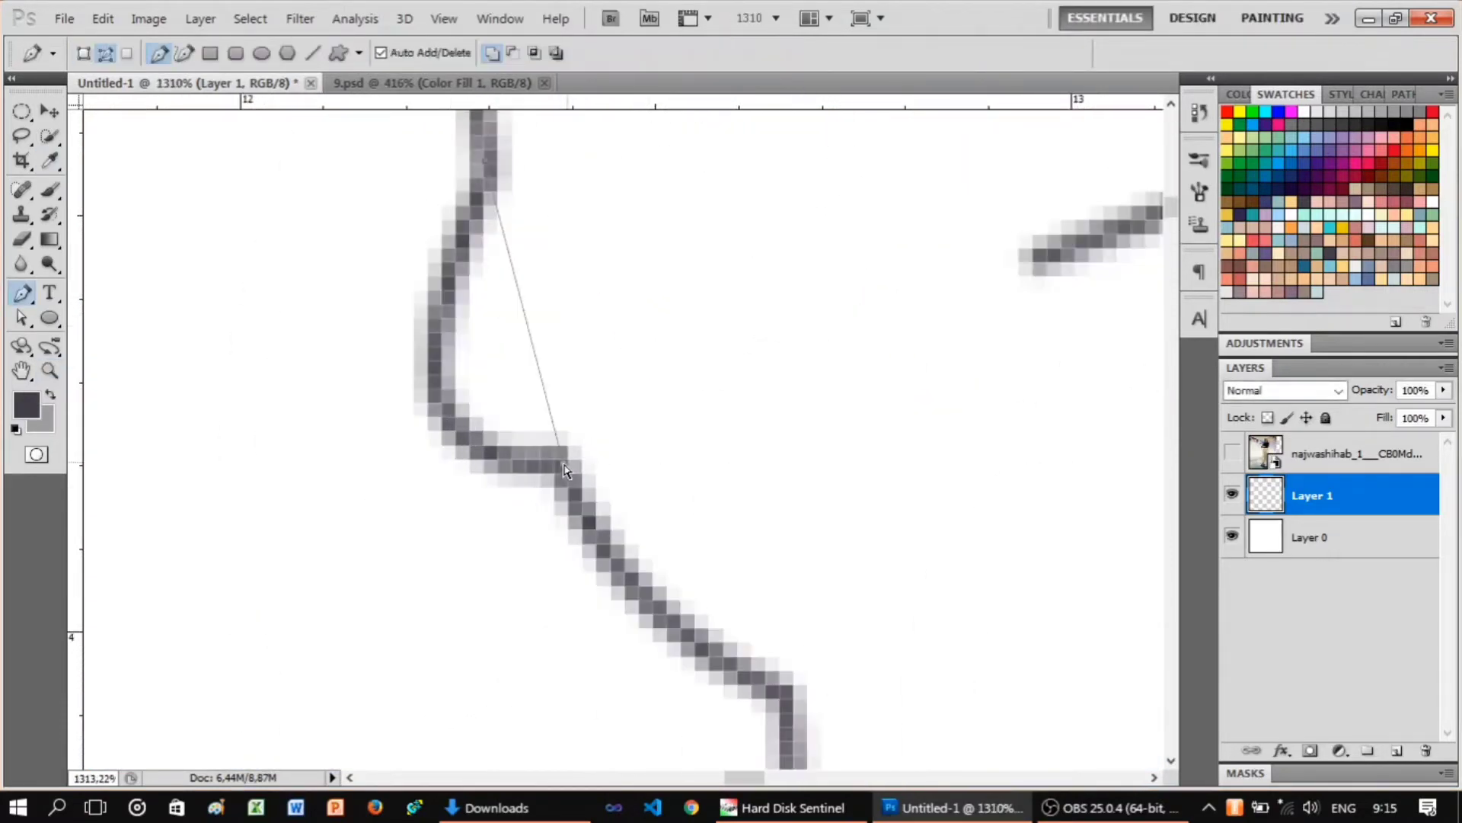
pyautogui.scroll(-5, 385, 441)
pyautogui.scroll(2, 1013, 490)
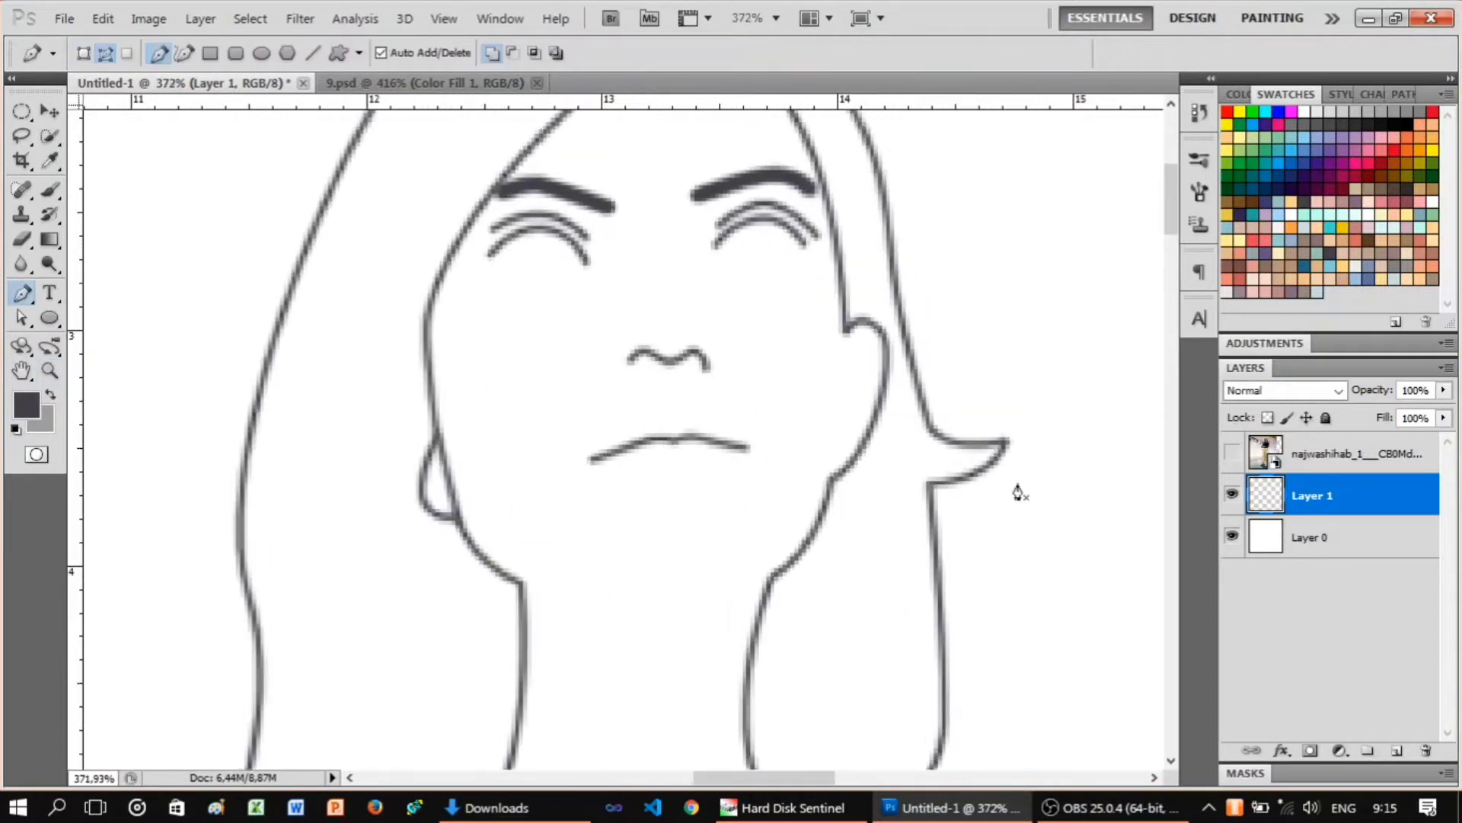
pyautogui.click(1232, 453)
pyautogui.scroll(1, 841, 332)
pyautogui.click(1232, 453)
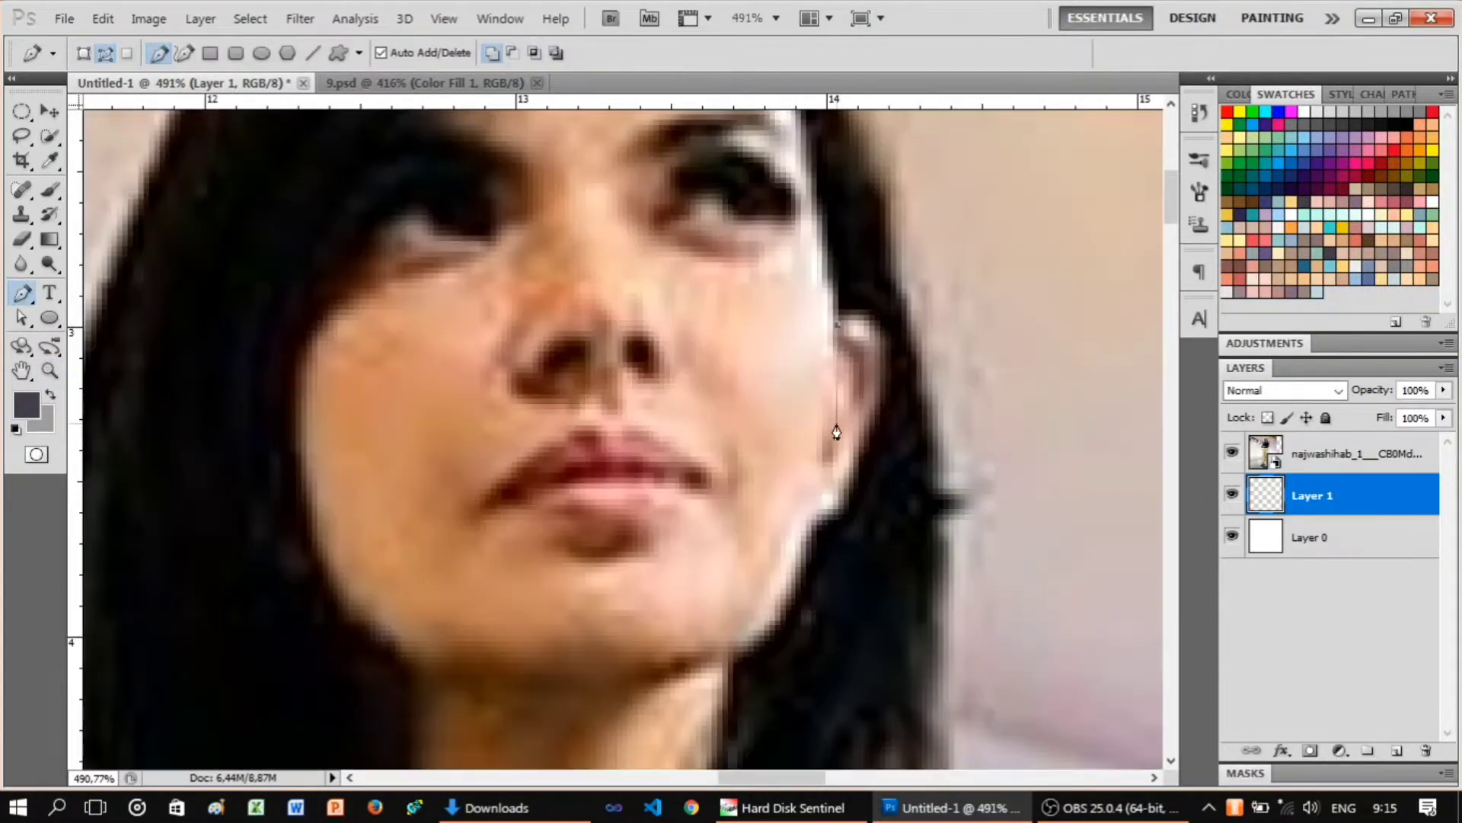
pyautogui.click(1232, 454)
pyautogui.scroll(1, 822, 533)
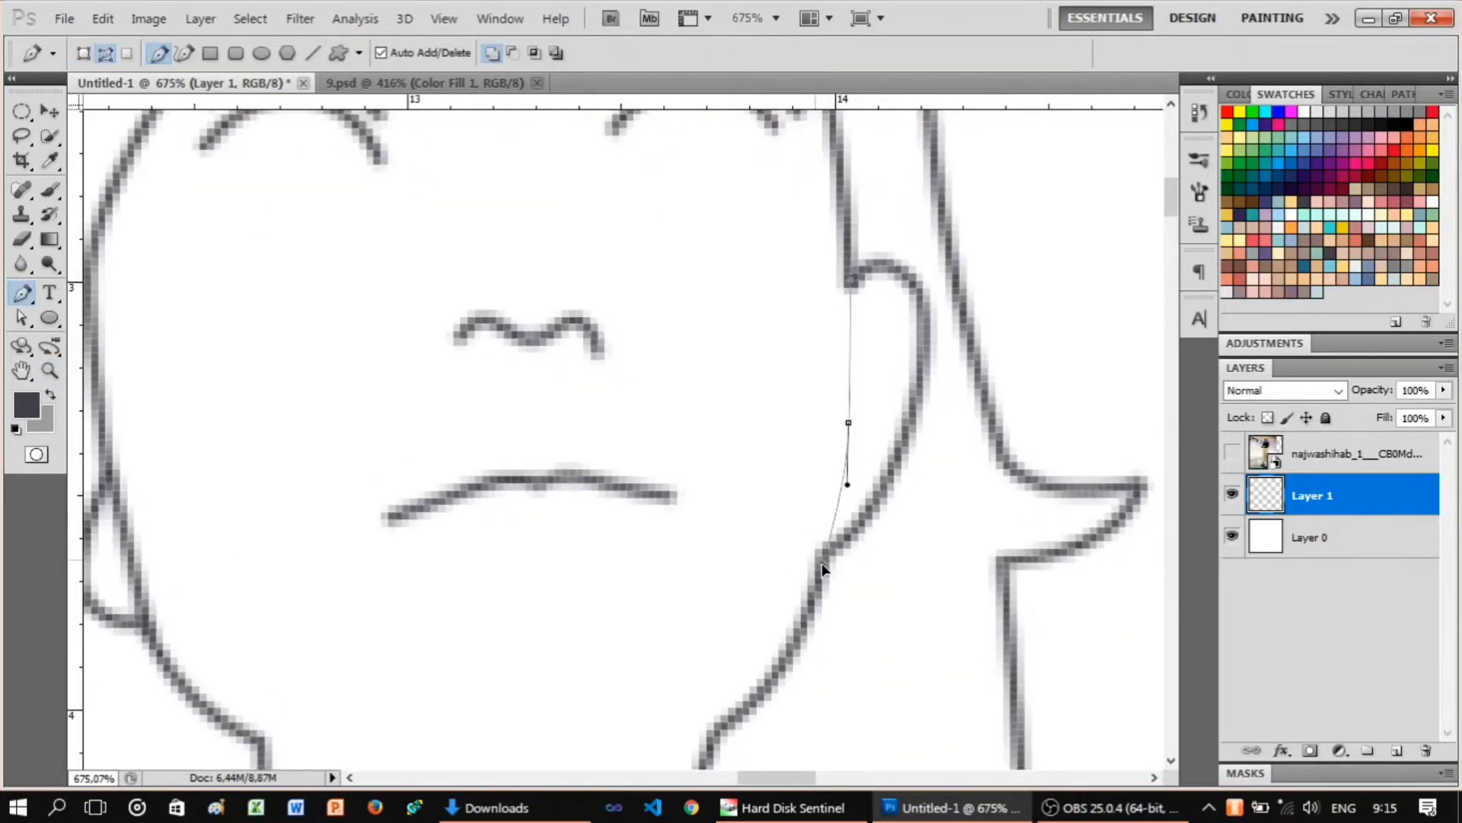
# Stroke the traced right ear path onto Layer 1.
pyautogui.rightClick(850, 421)
pyautogui.click(952, 509)
pyautogui.click(856, 274)
pyautogui.press('z')
pyautogui.scroll(-2, 815, 320)
pyautogui.scroll(-3, 910, 326)
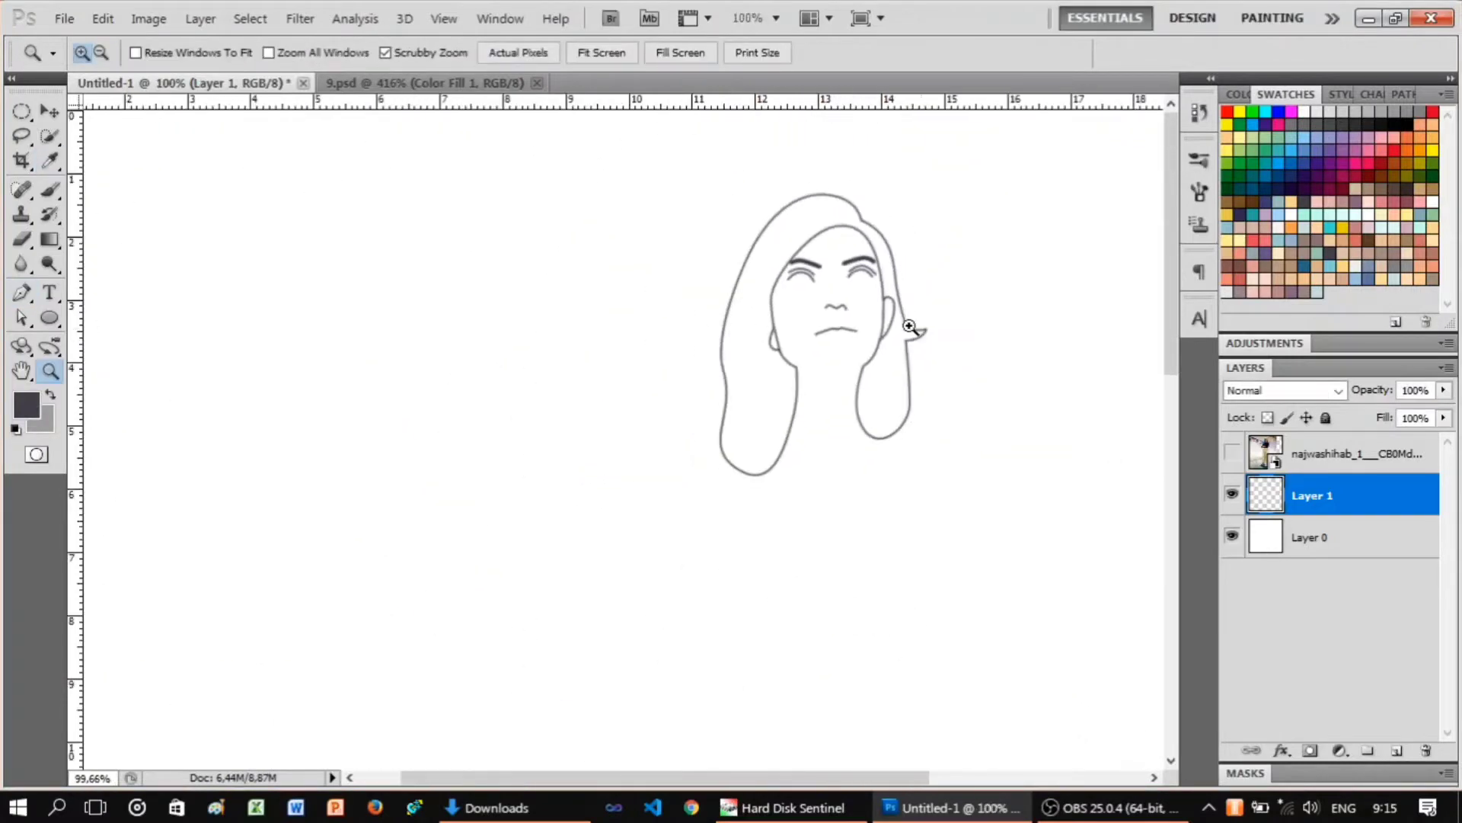
pyautogui.scroll(8, 910, 326)
# Zoom out over the face and draw the chin line across the jaw.
pyautogui.press('p')
pyautogui.press('z')
pyautogui.scroll(-5, 809, 376)
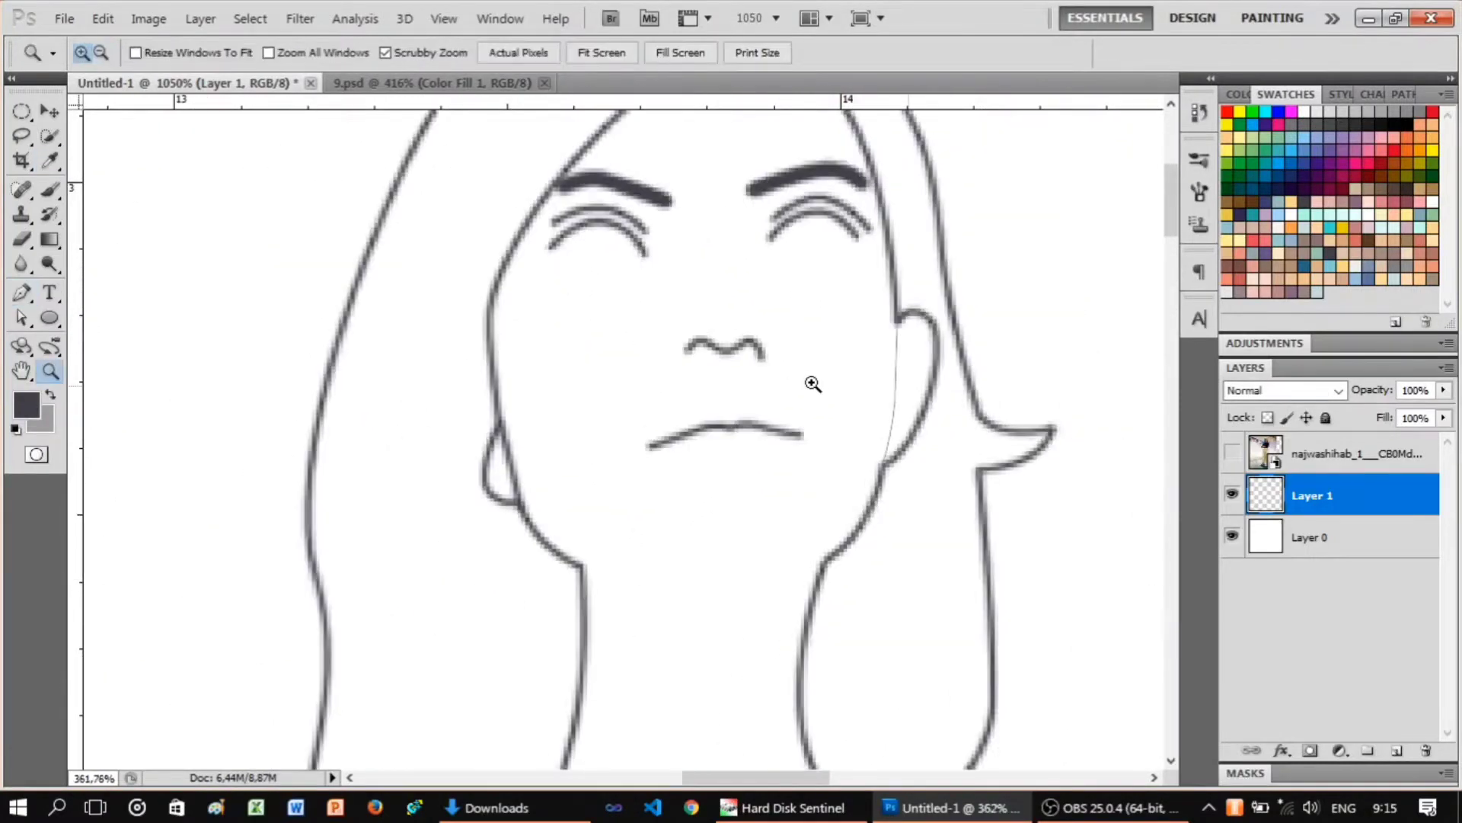
pyautogui.click(842, 277)
pyautogui.scroll(-3, 751, 353)
pyautogui.scroll(3, 832, 268)
pyautogui.press('p')
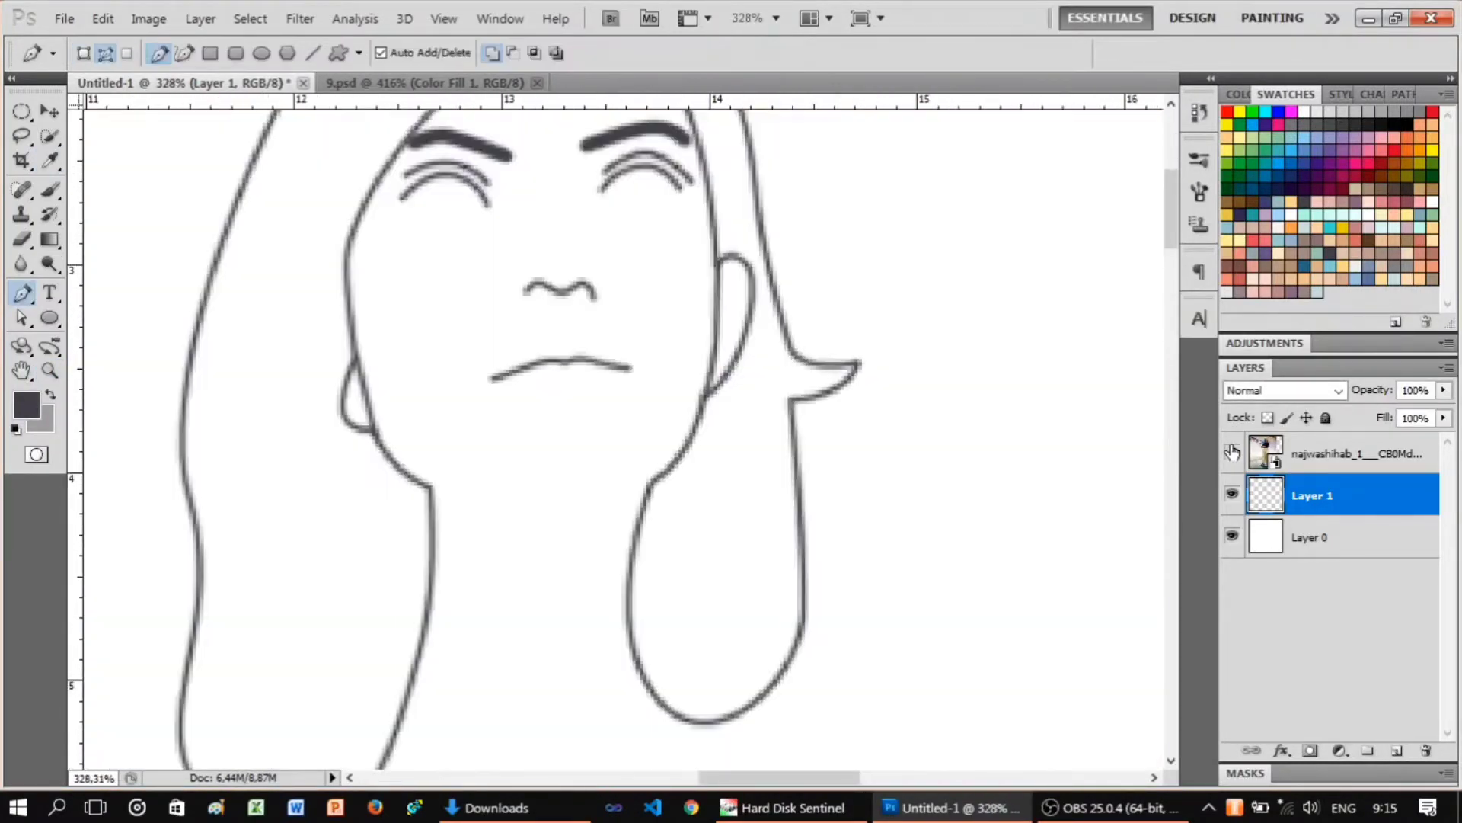
pyautogui.scroll(1, 831, 305)
pyautogui.scroll(1, 427, 540)
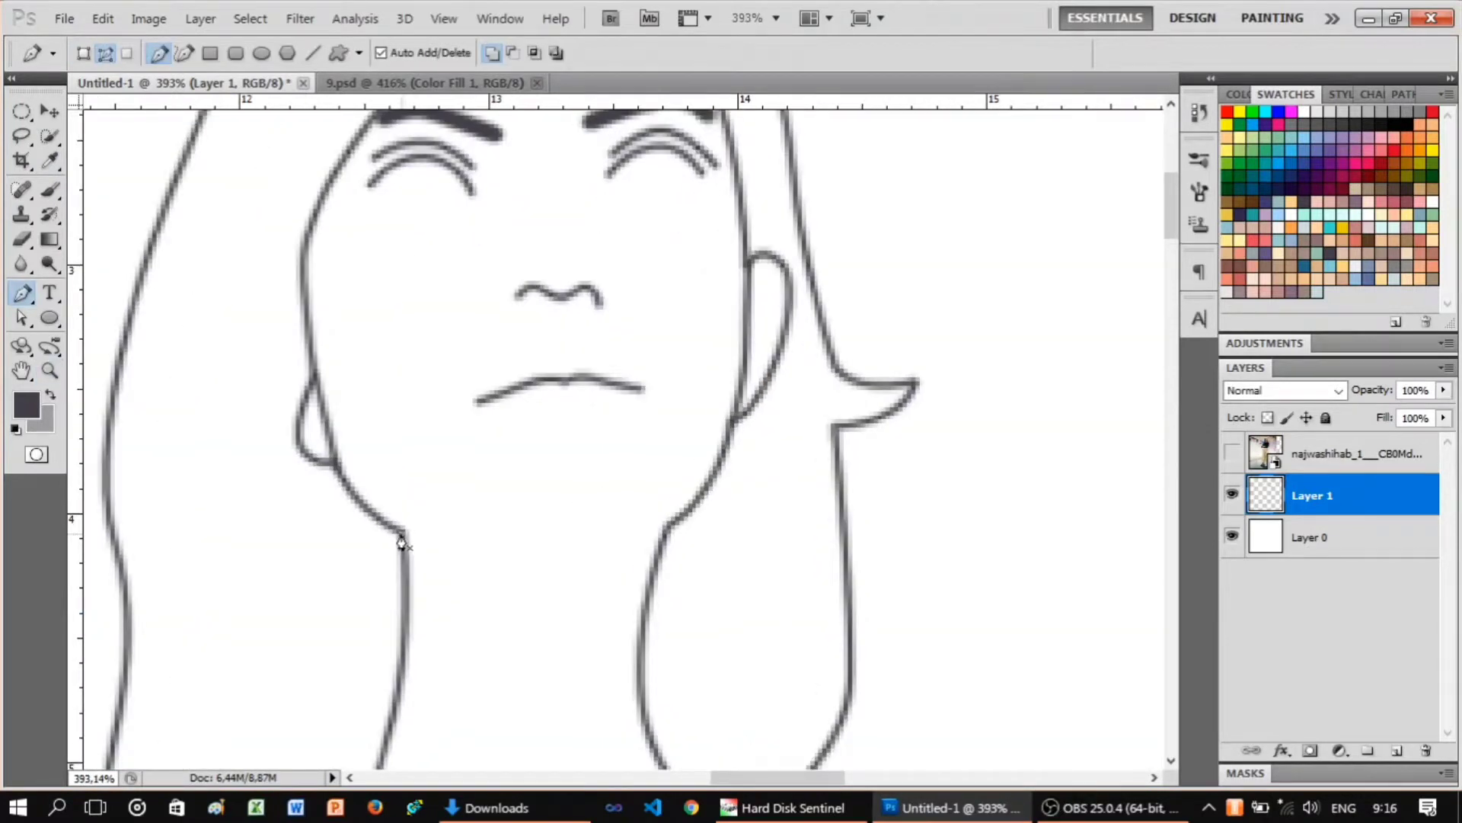
pyautogui.click(401, 534)
pyautogui.click(639, 537)
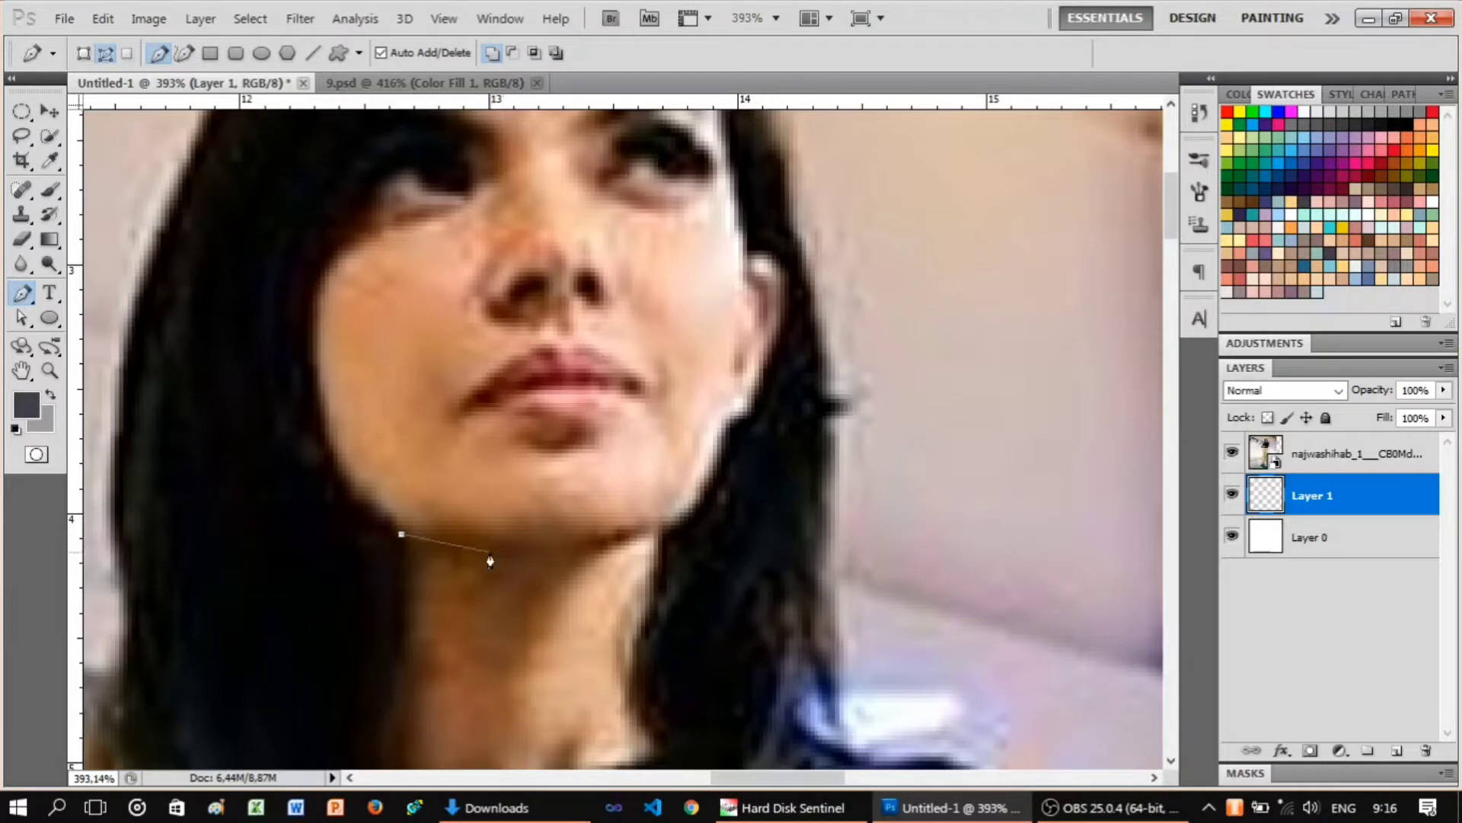
# Check the chin line by zooming and hiding, then showing, the reference photo.
pyautogui.press('z')
pyautogui.scroll(-5, 833, 460)
pyautogui.scroll(4, 833, 460)
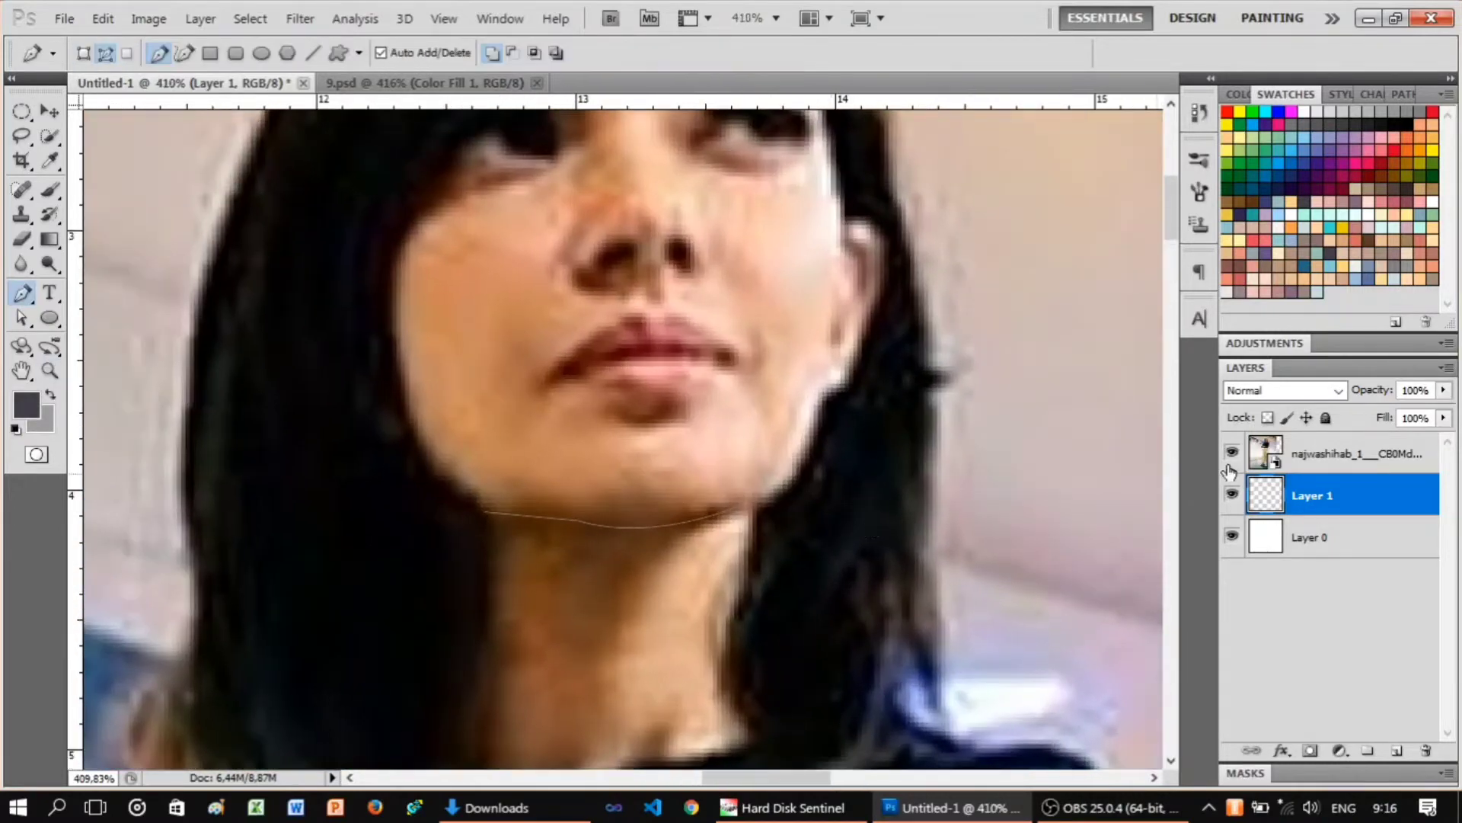
pyautogui.click(1231, 452)
pyautogui.scroll(2, 816, 508)
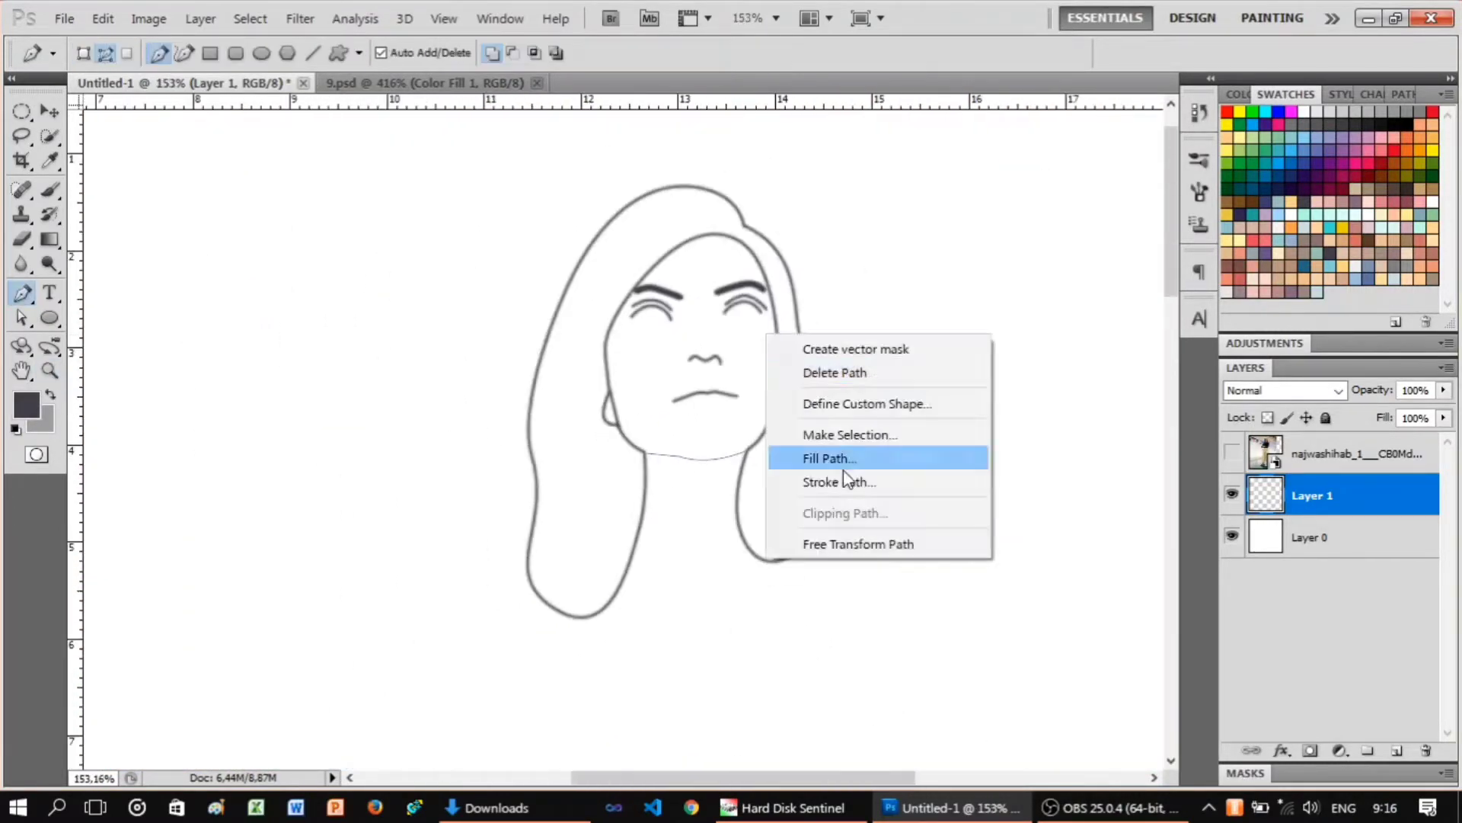
pyautogui.scroll(2, 756, 275)
pyautogui.scroll(-3, 669, 424)
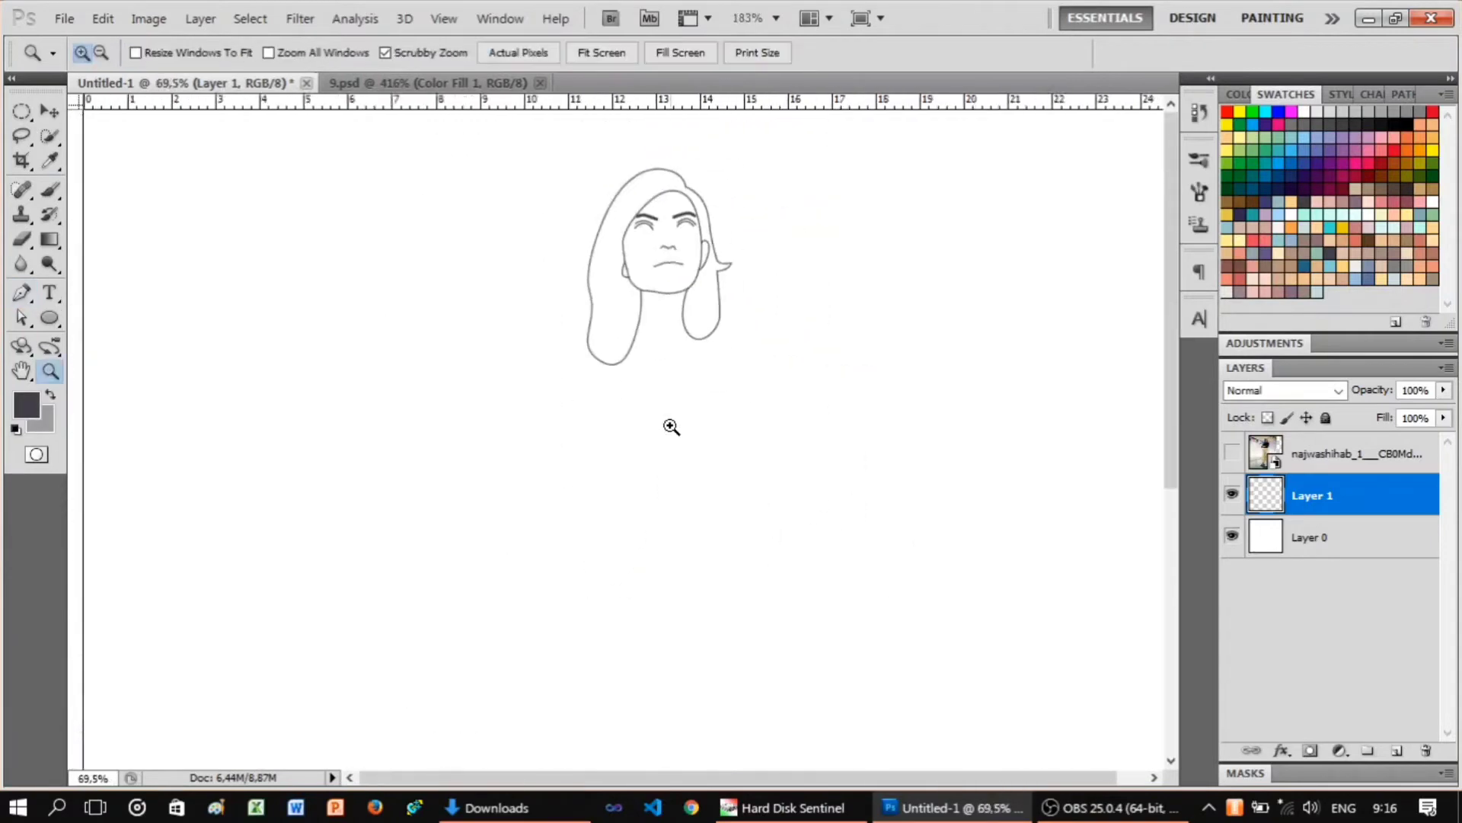
pyautogui.press('p')
pyautogui.scroll(2, 744, 368)
pyautogui.click(1232, 454)
# On a new layer, draw an ellipse pupil and resize it to fit under the eyelid.
pyautogui.scroll(5, 722, 405)
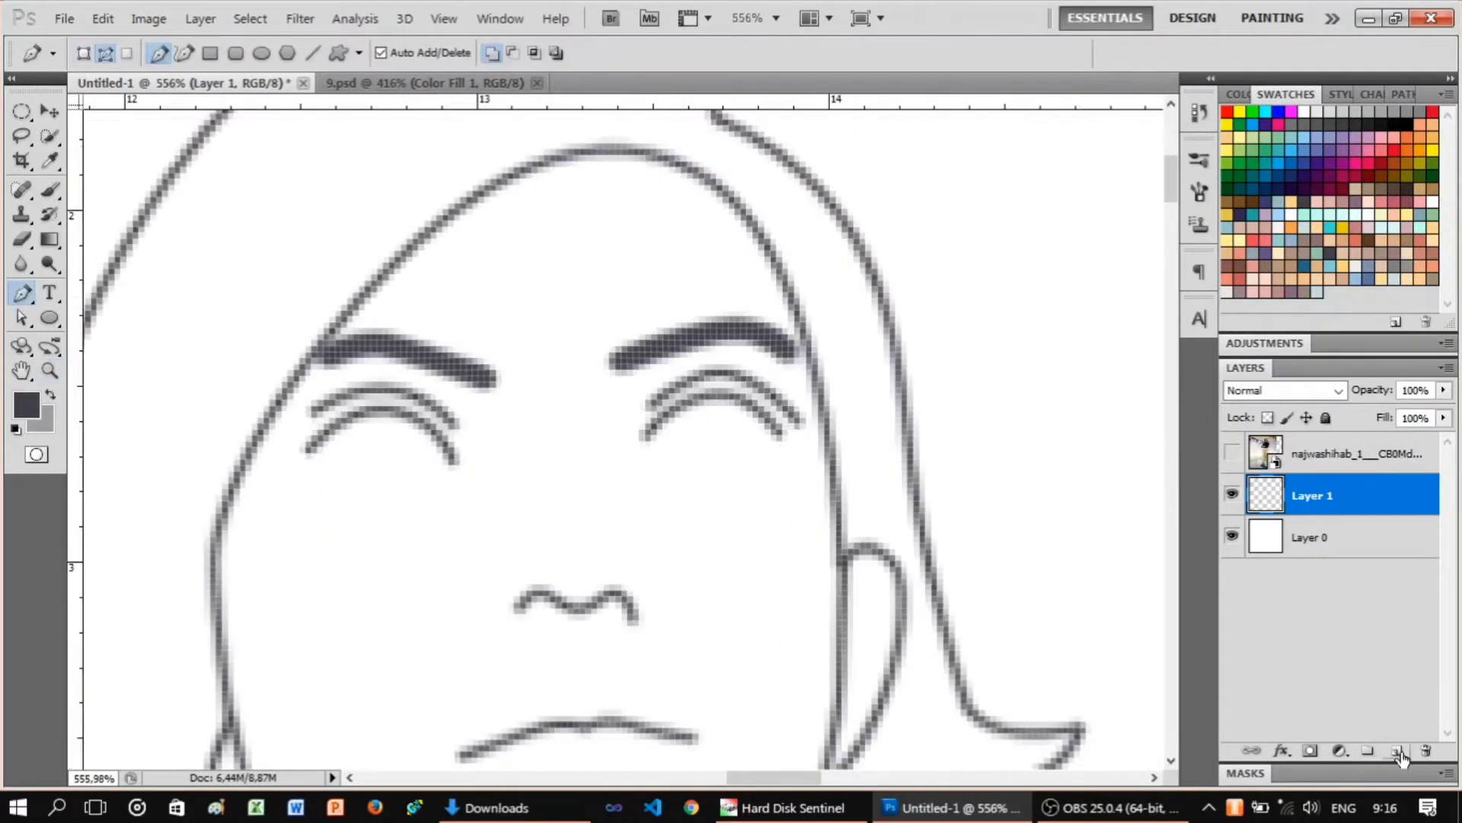
pyautogui.click(1397, 751)
pyautogui.press('u')
pyautogui.click(1232, 452)
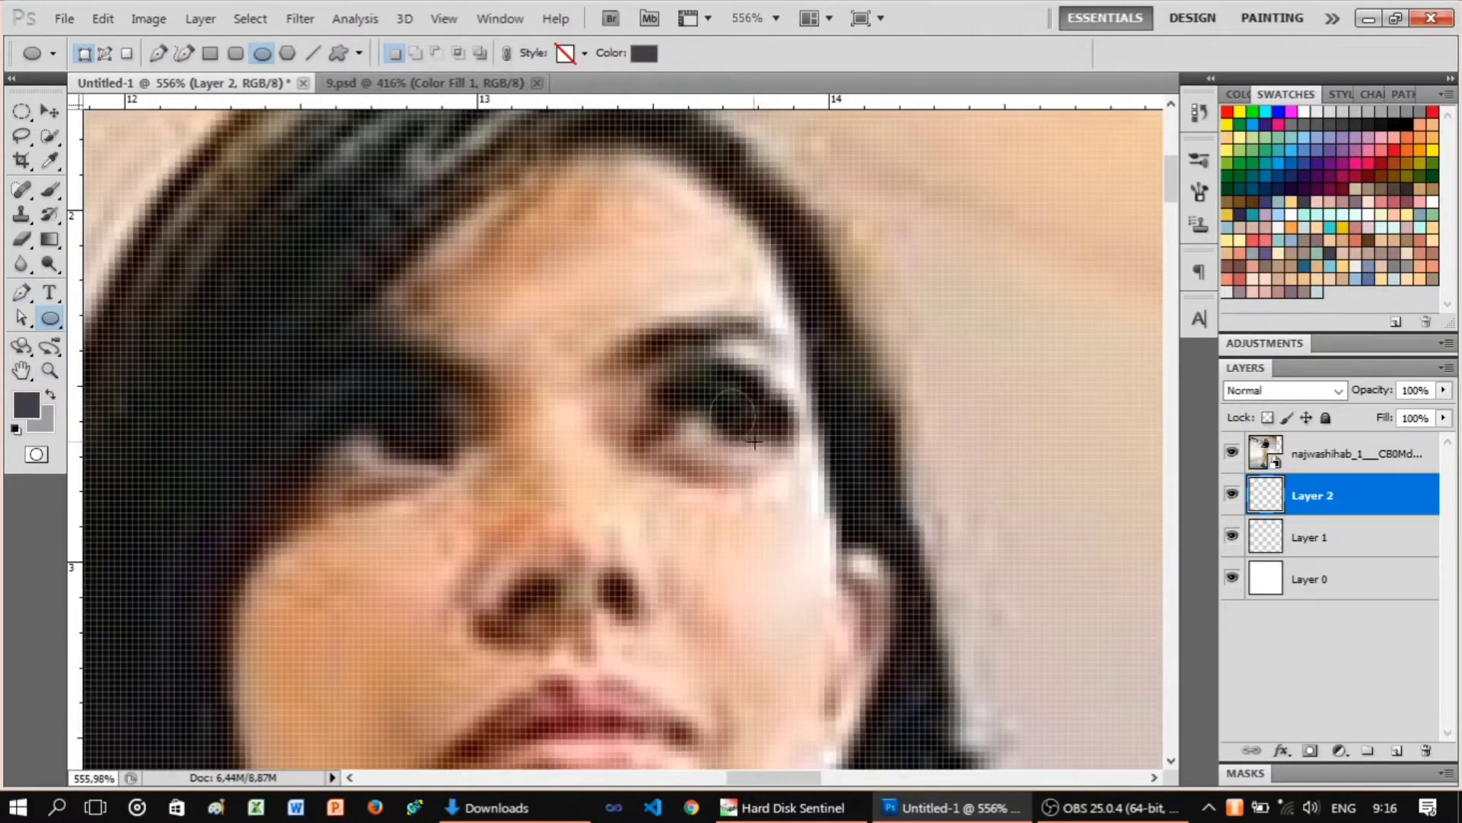
pyautogui.moveTo(760, 449); pyautogui.dragTo(763, 451)
pyautogui.scroll(-1, 777, 434)
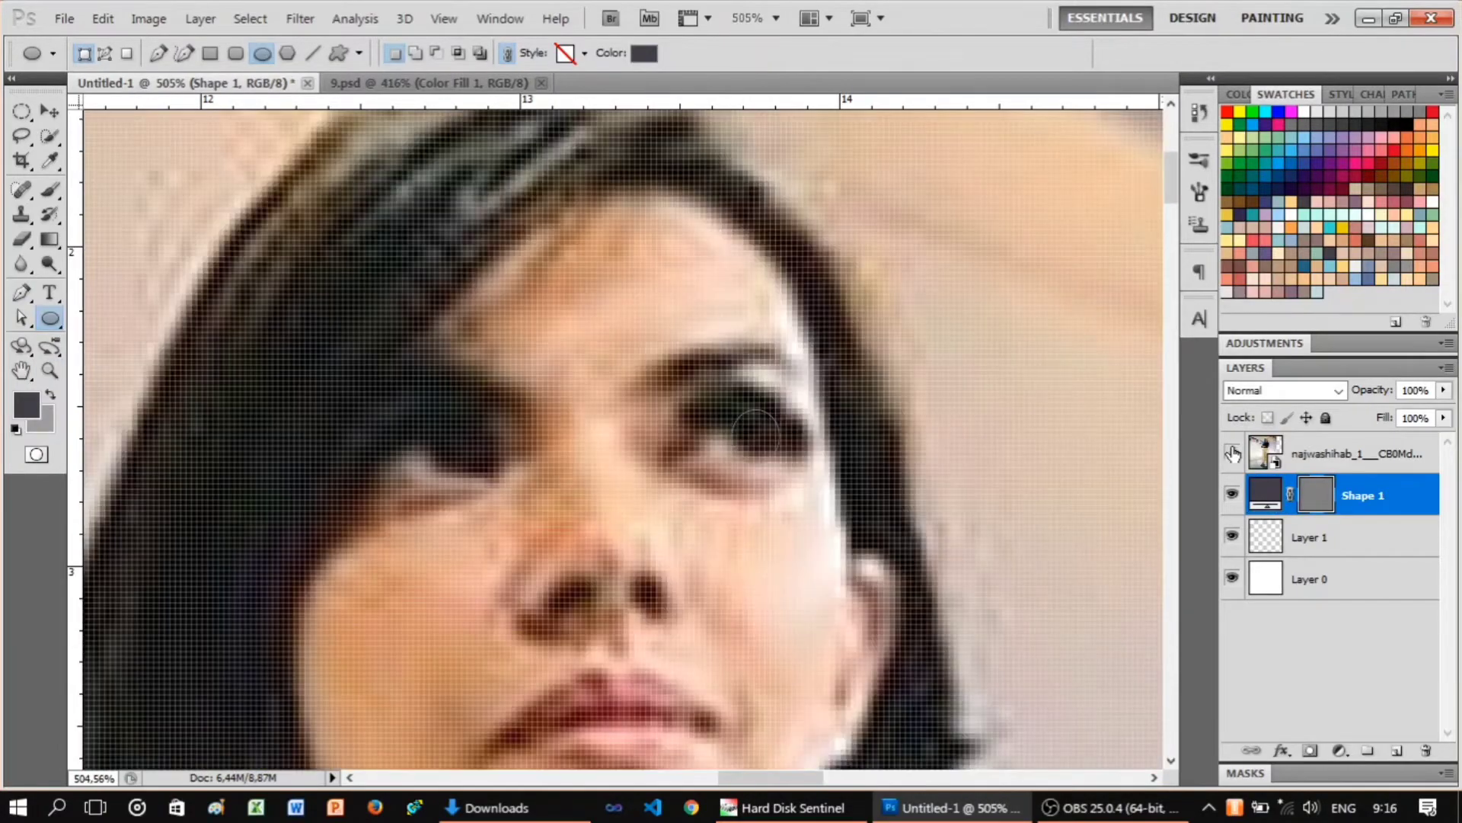
pyautogui.click(1231, 454)
pyautogui.scroll(4, 847, 460)
pyautogui.hotkey('ctrl', 't')
pyautogui.moveTo(747, 469); pyautogui.dragTo(755, 480)
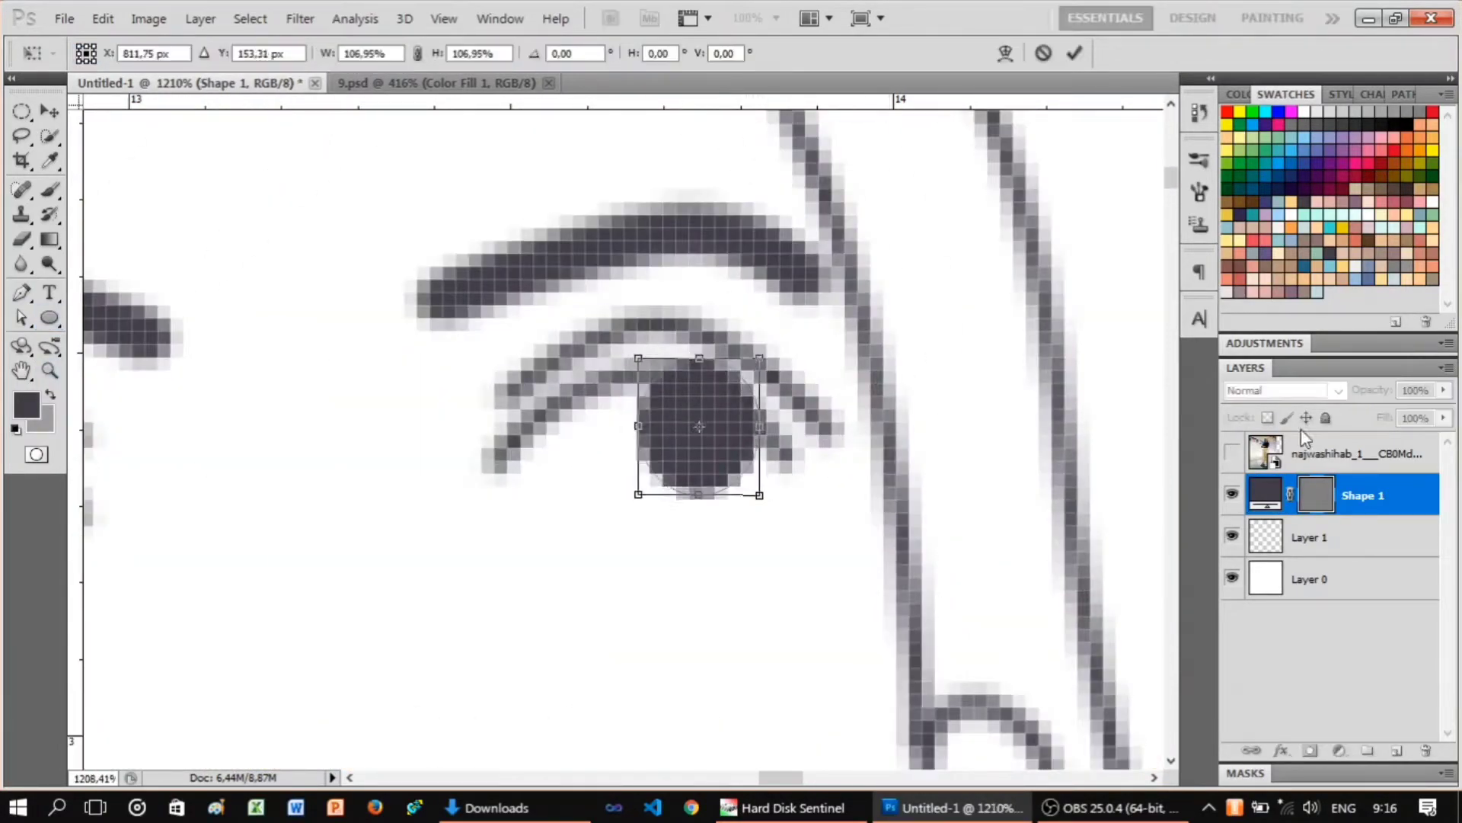
pyautogui.press('Return')
# Duplicate the pupil shape with Ctrl+J for the other eye.
pyautogui.click(1232, 454)
pyautogui.scroll(-3, 762, 427)
pyautogui.hotkey('ctrl', 'j')
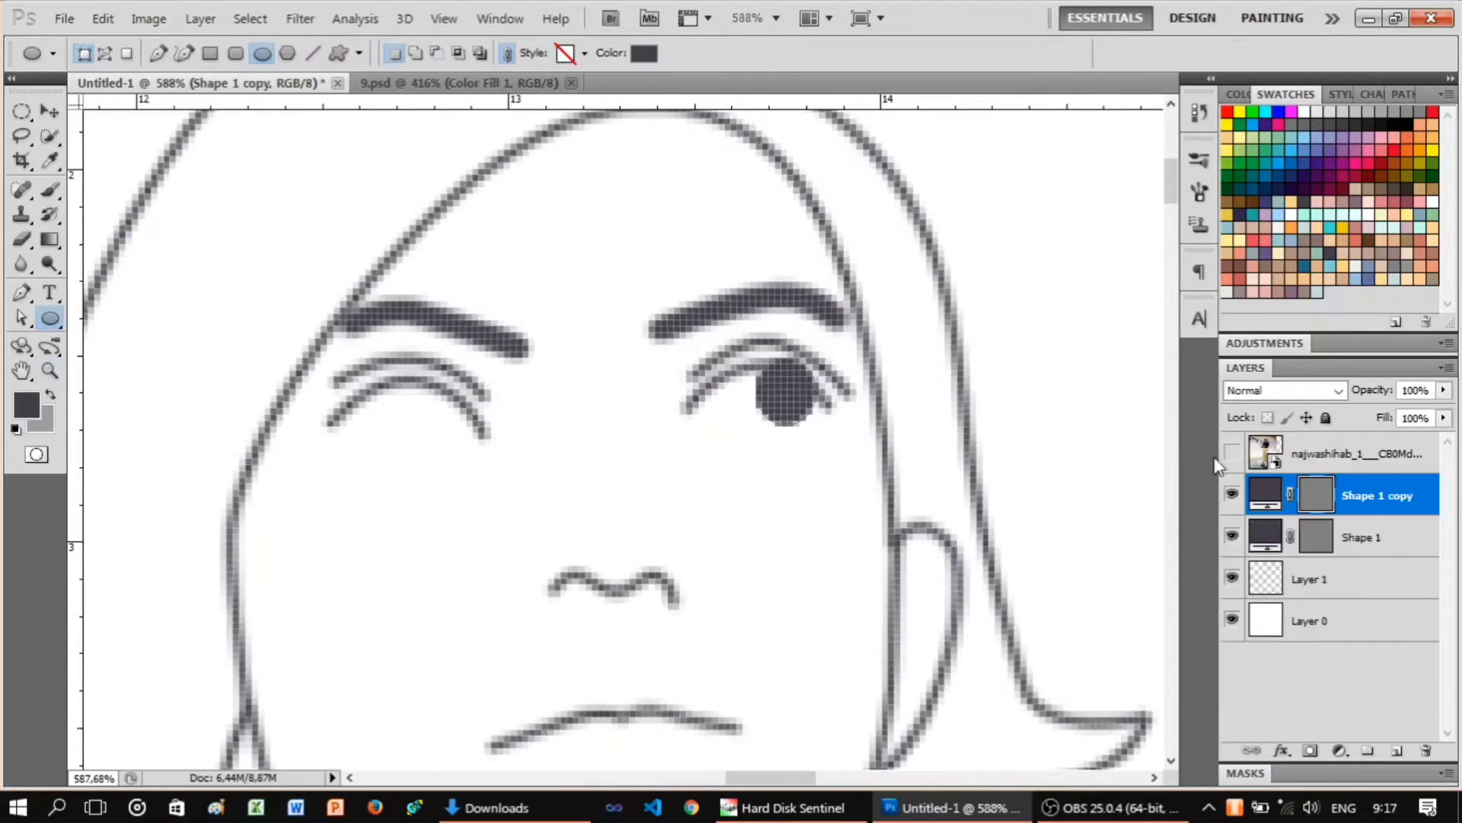
pyautogui.click(1231, 452)
pyautogui.scroll(3, 761, 426)
pyautogui.press('v')
pyautogui.scroll(-4, 434, 396)
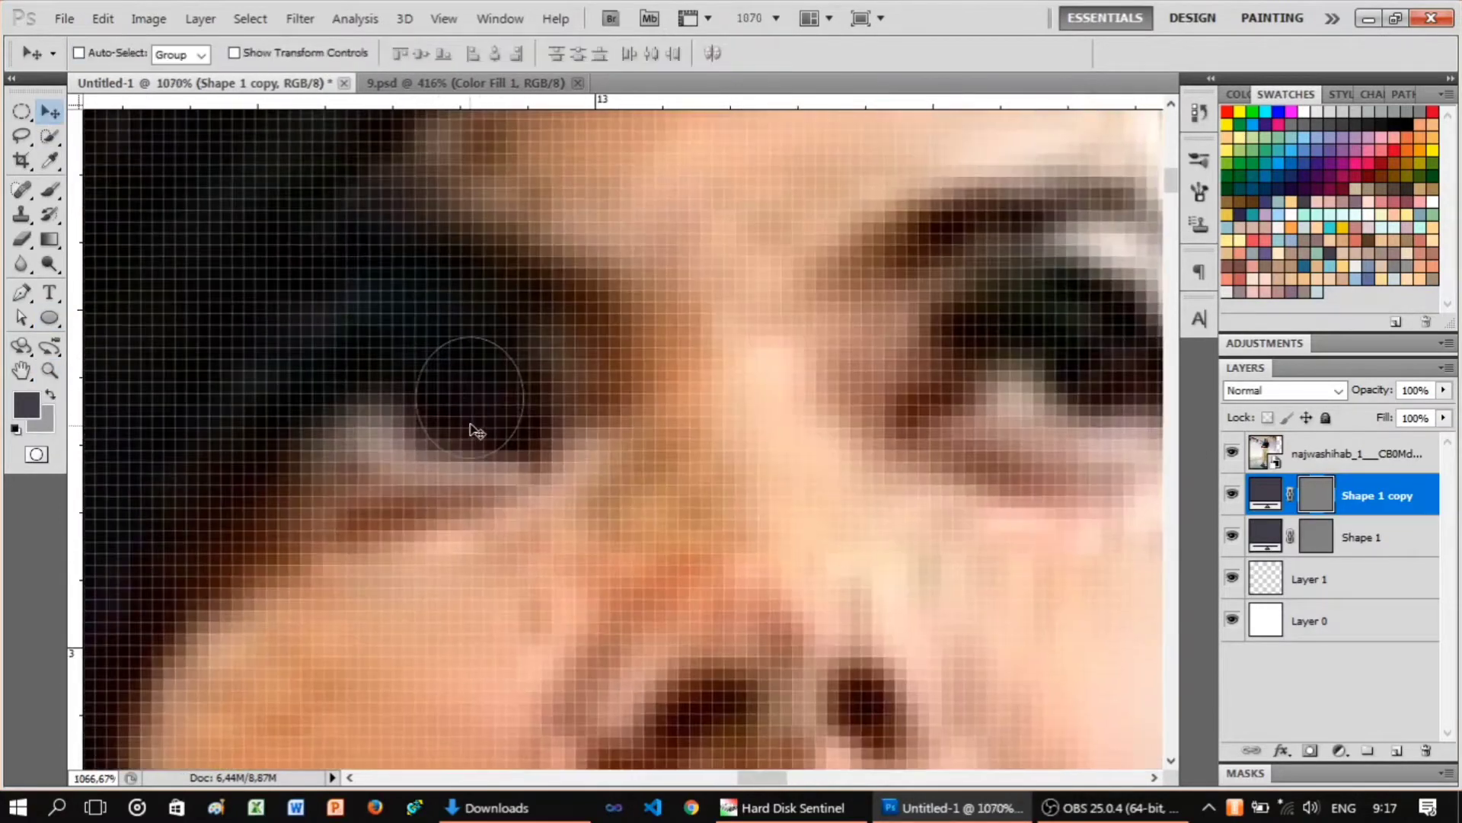
pyautogui.click(1231, 454)
# Zoom in on the eyes and enlarge the copied pupil slightly.
pyautogui.press('z')
pyautogui.hotkey('ctrl', '0')
pyautogui.click(620, 276)
pyautogui.press('v')
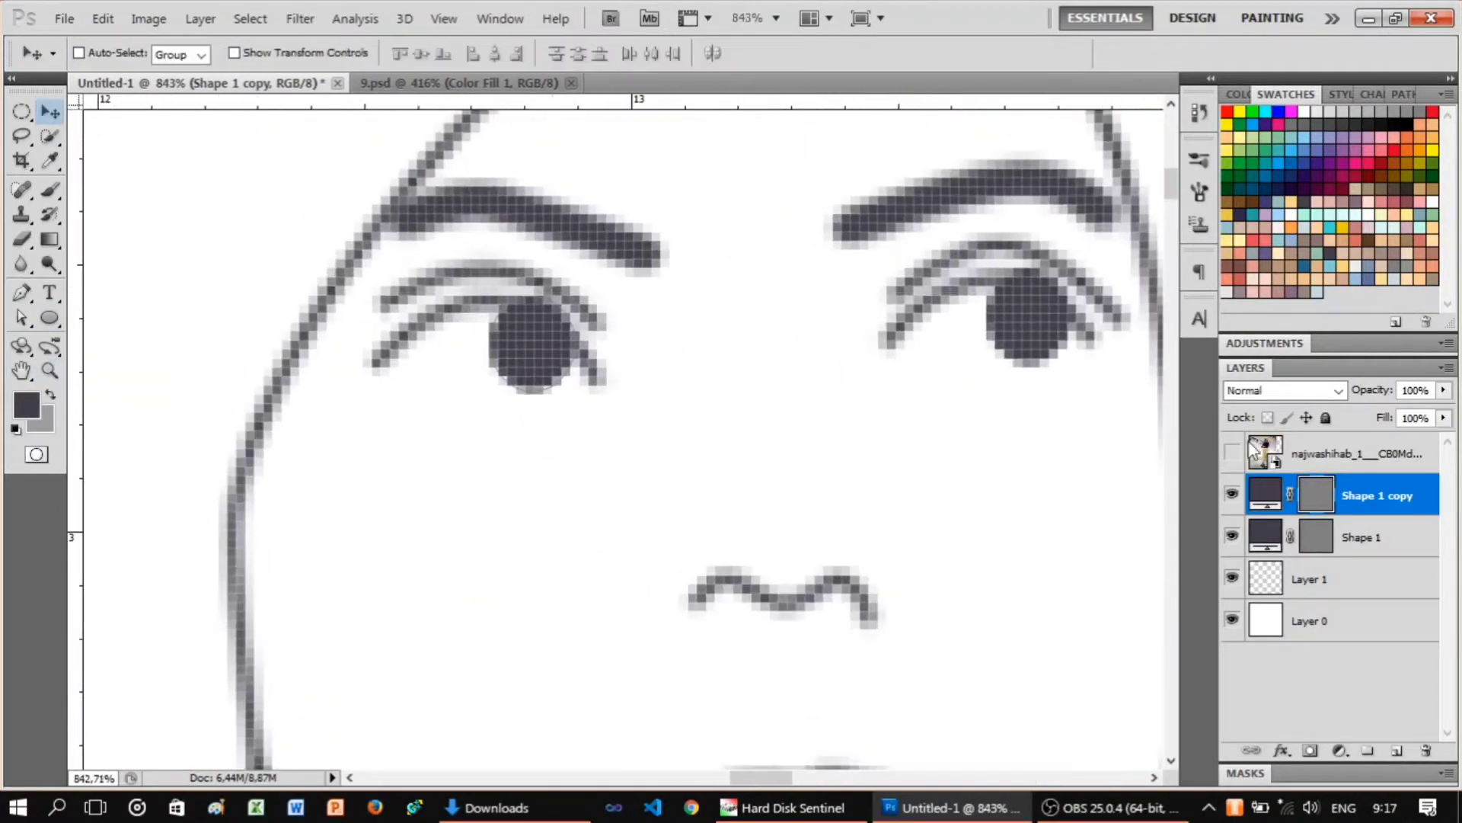
pyautogui.hotkey('ctrl', 't')
pyautogui.moveTo(582, 385); pyautogui.dragTo(581, 396)
# Commit the copied pupil's resize, checking it against the reference photo, and zoom in on the face.
pyautogui.click(1074, 53)
pyautogui.click(1232, 454)
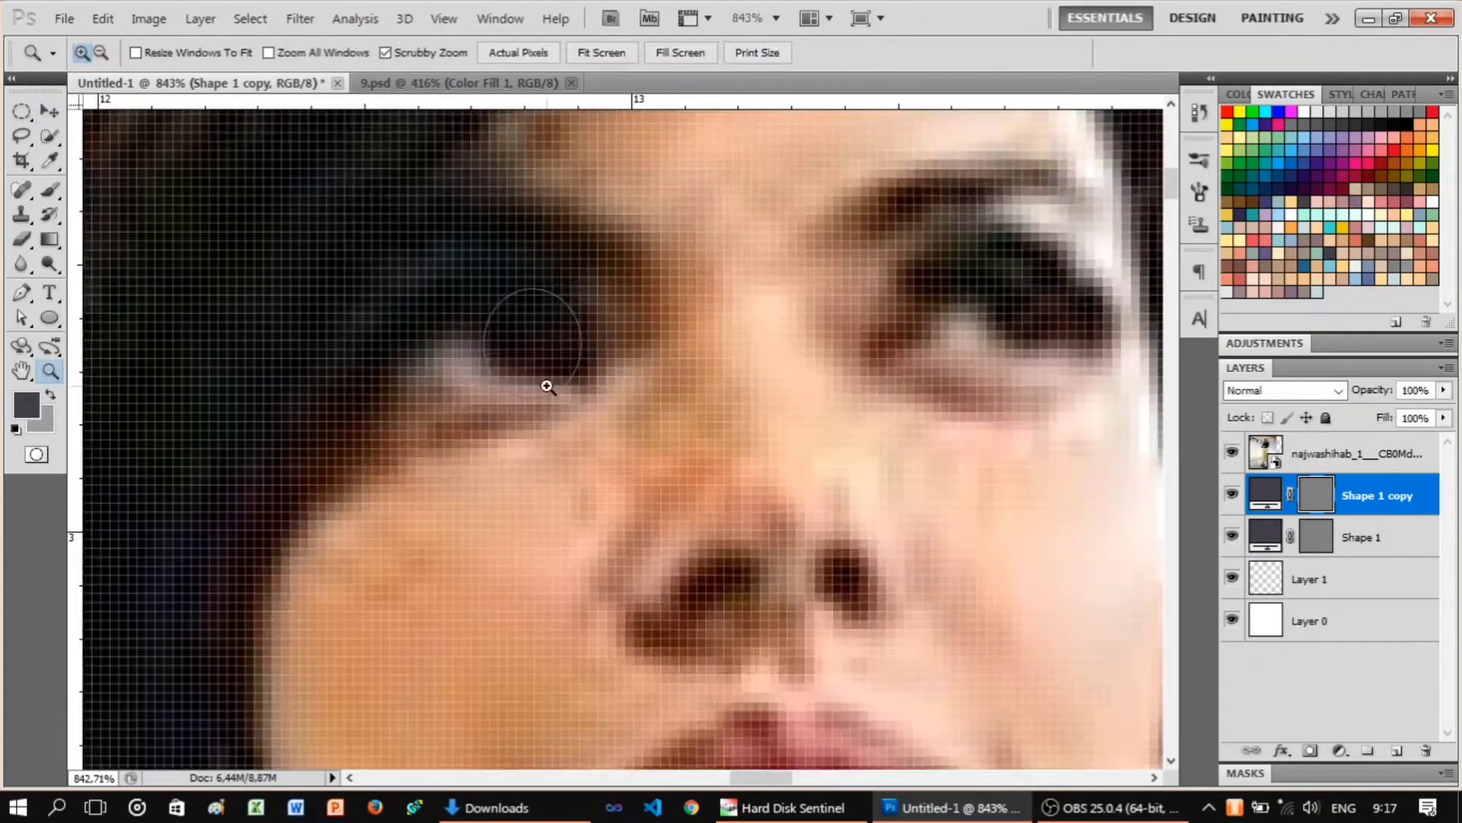
pyautogui.scroll(-3, 545, 385)
pyautogui.press('v')
pyautogui.hotkey('ctrl', 't')
pyautogui.press('Return')
pyautogui.click(1231, 454)
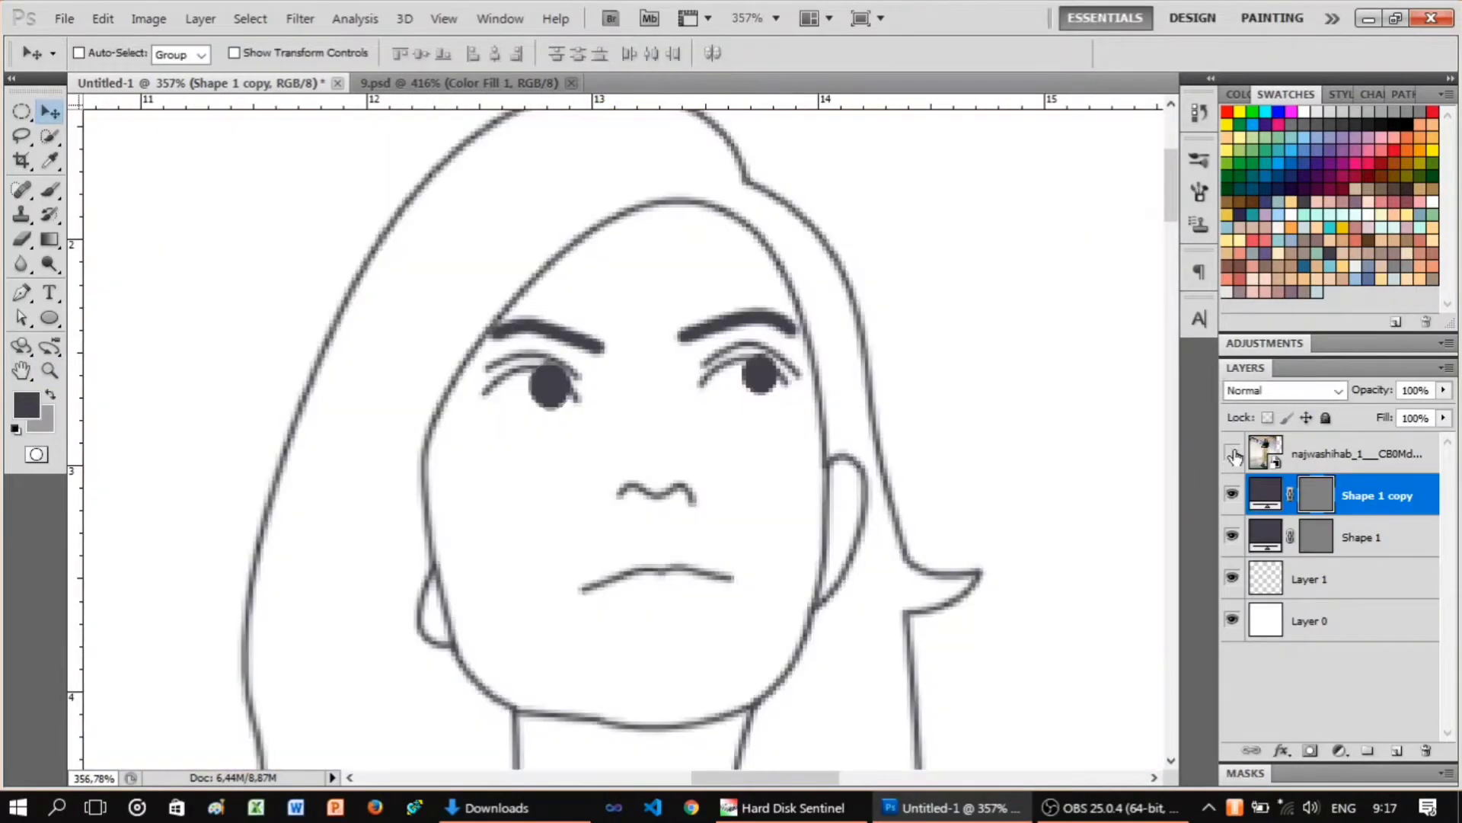
pyautogui.press('z')
pyautogui.click(656, 274)
pyautogui.press('v')
# Add a layer mask to the first pupil and fill a path over its hidden part with black.
pyautogui.click(1363, 540)
pyautogui.click(1310, 750)
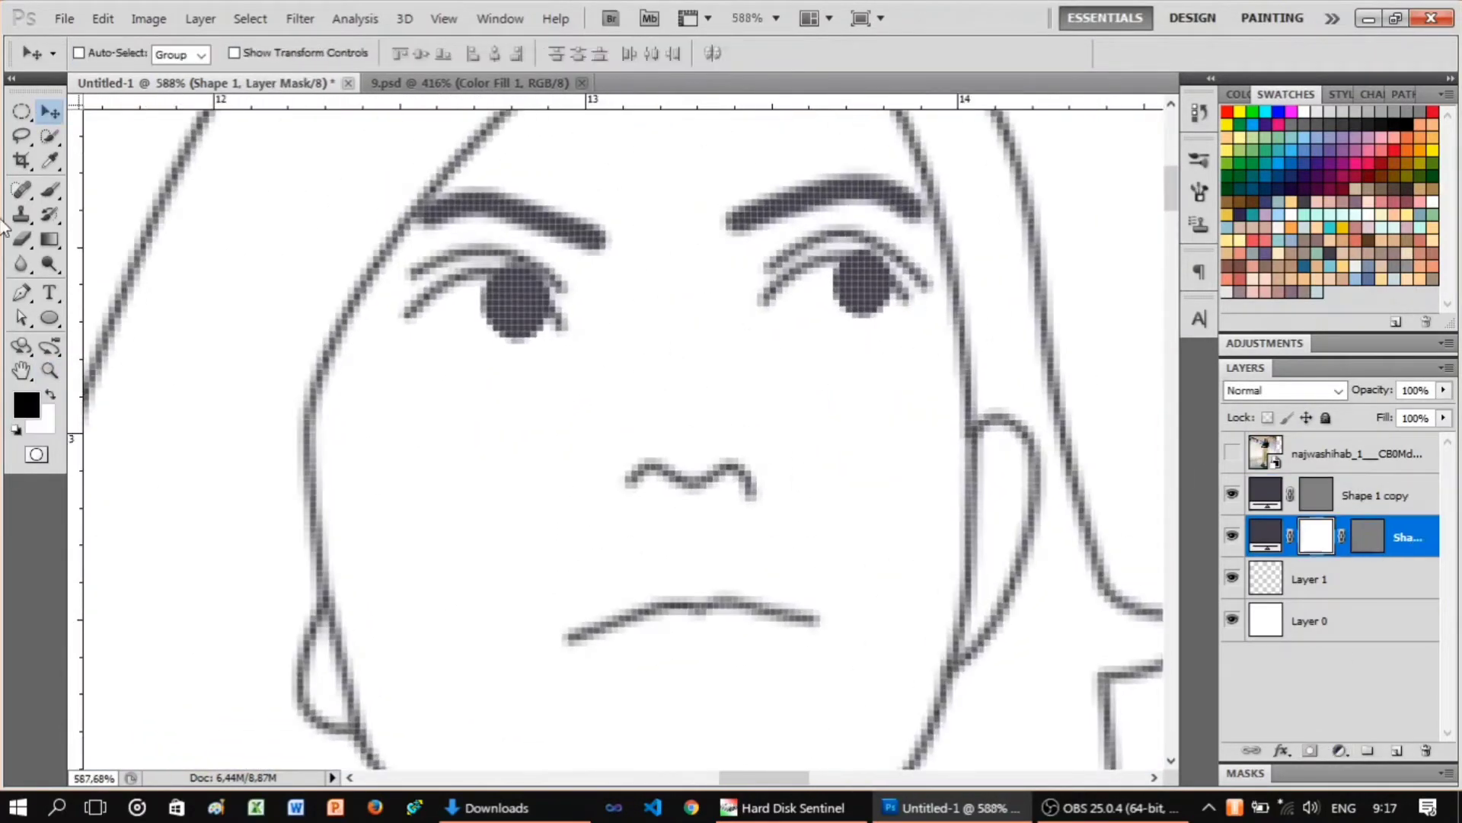
pyautogui.press('z')
pyautogui.click(1022, 268)
pyautogui.press('p')
pyautogui.moveTo(824, 219); pyautogui.dragTo(932, 286)
pyautogui.rightClick(859, 258)
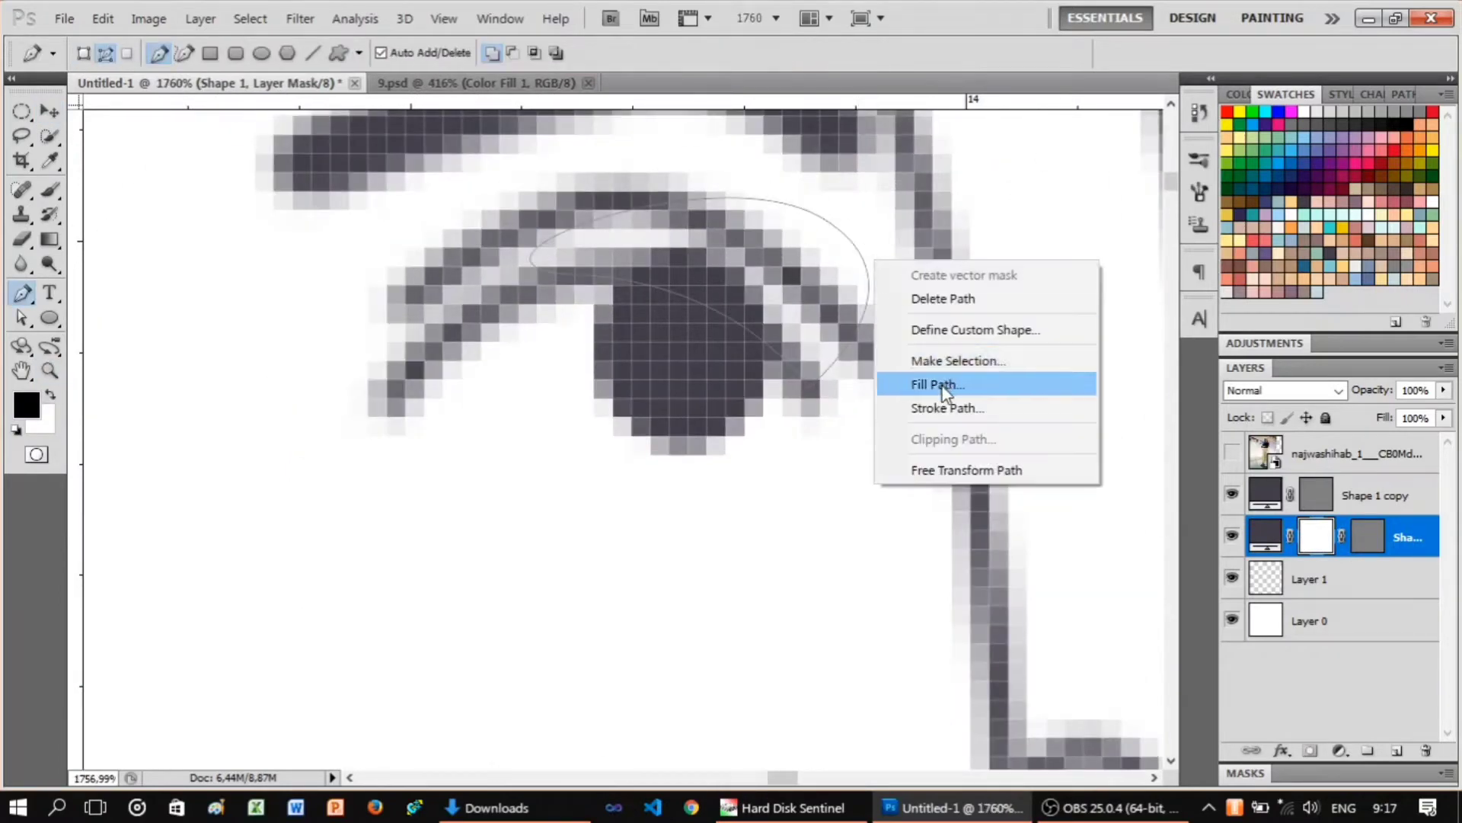
pyautogui.press('Escape')
pyautogui.scroll(-3, 663, 219)
pyautogui.scroll(3, 663, 282)
pyautogui.rightClick(709, 208)
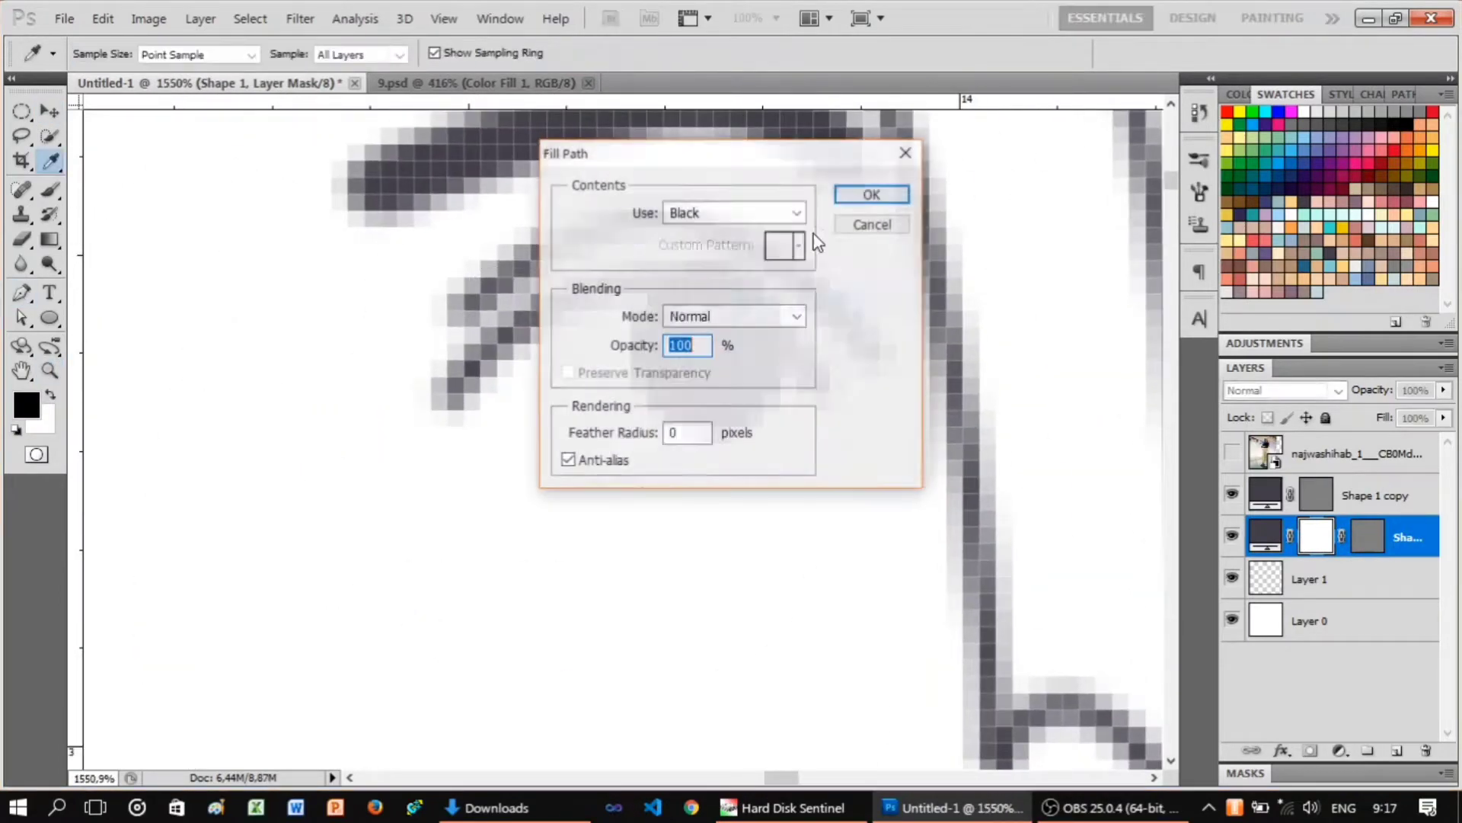
pyautogui.press('Return')
# Fill a second path below the first pupil with black to trim its lower part.
pyautogui.press('z')
pyautogui.click(1232, 454)
pyautogui.scroll(1, 915, 361)
pyautogui.press('p')
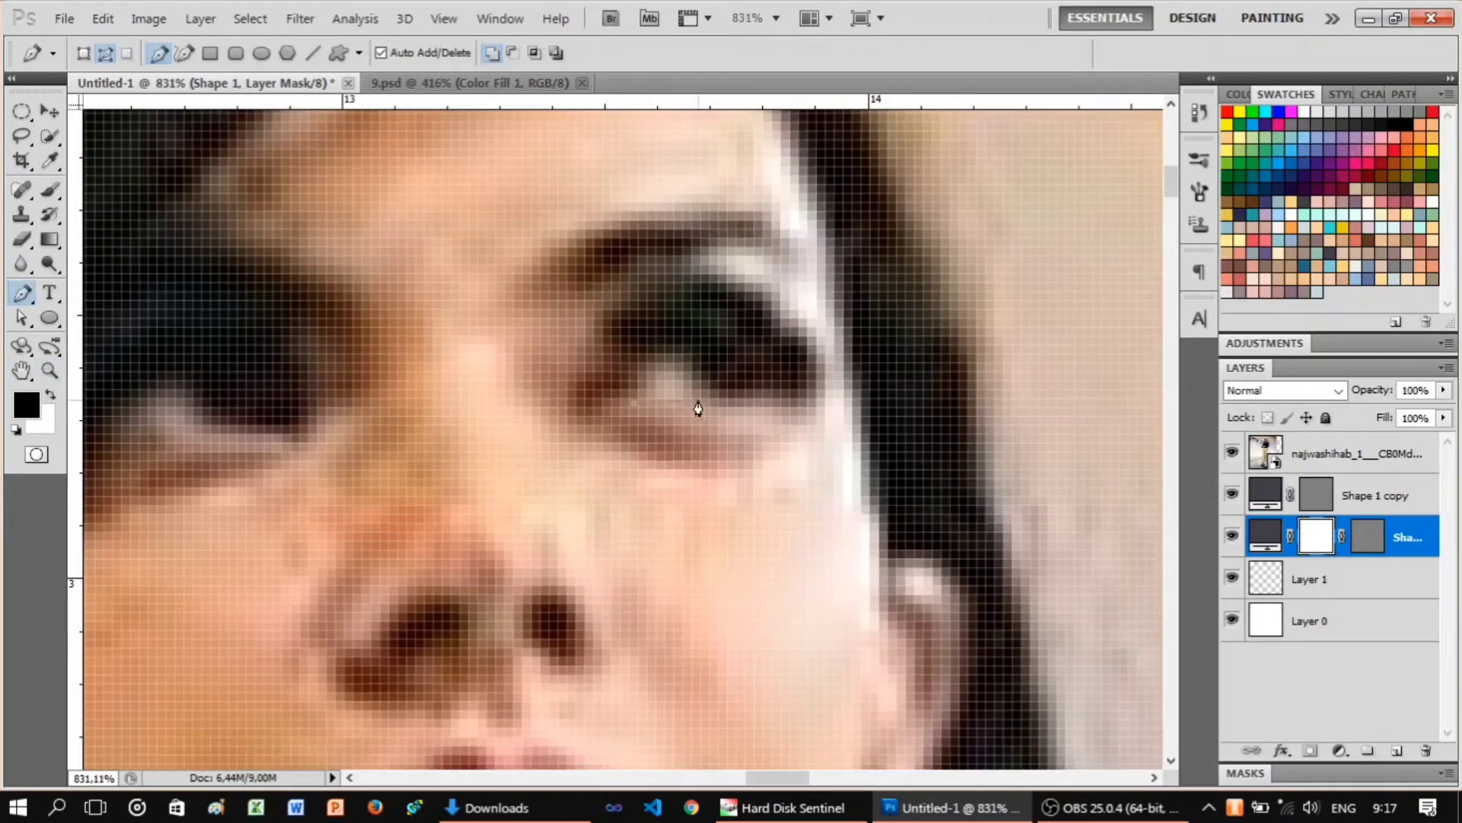
pyautogui.click(1231, 454)
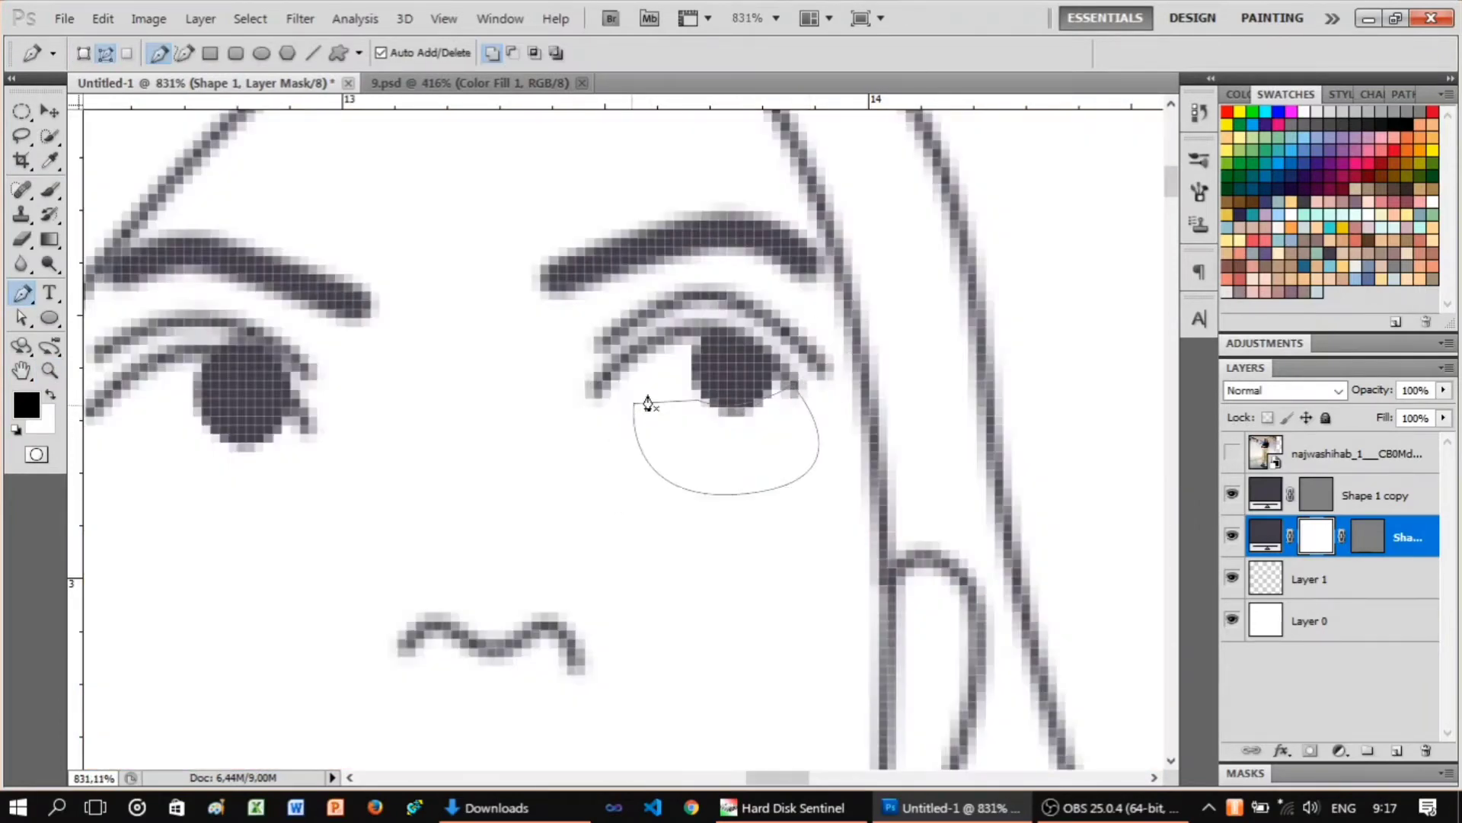
pyautogui.rightClick(647, 403)
pyautogui.press('Return')
pyautogui.press('z')
pyautogui.press('p')
# Add a layer mask to the second pupil and fill a path over its top with black.
pyautogui.click(1371, 495)
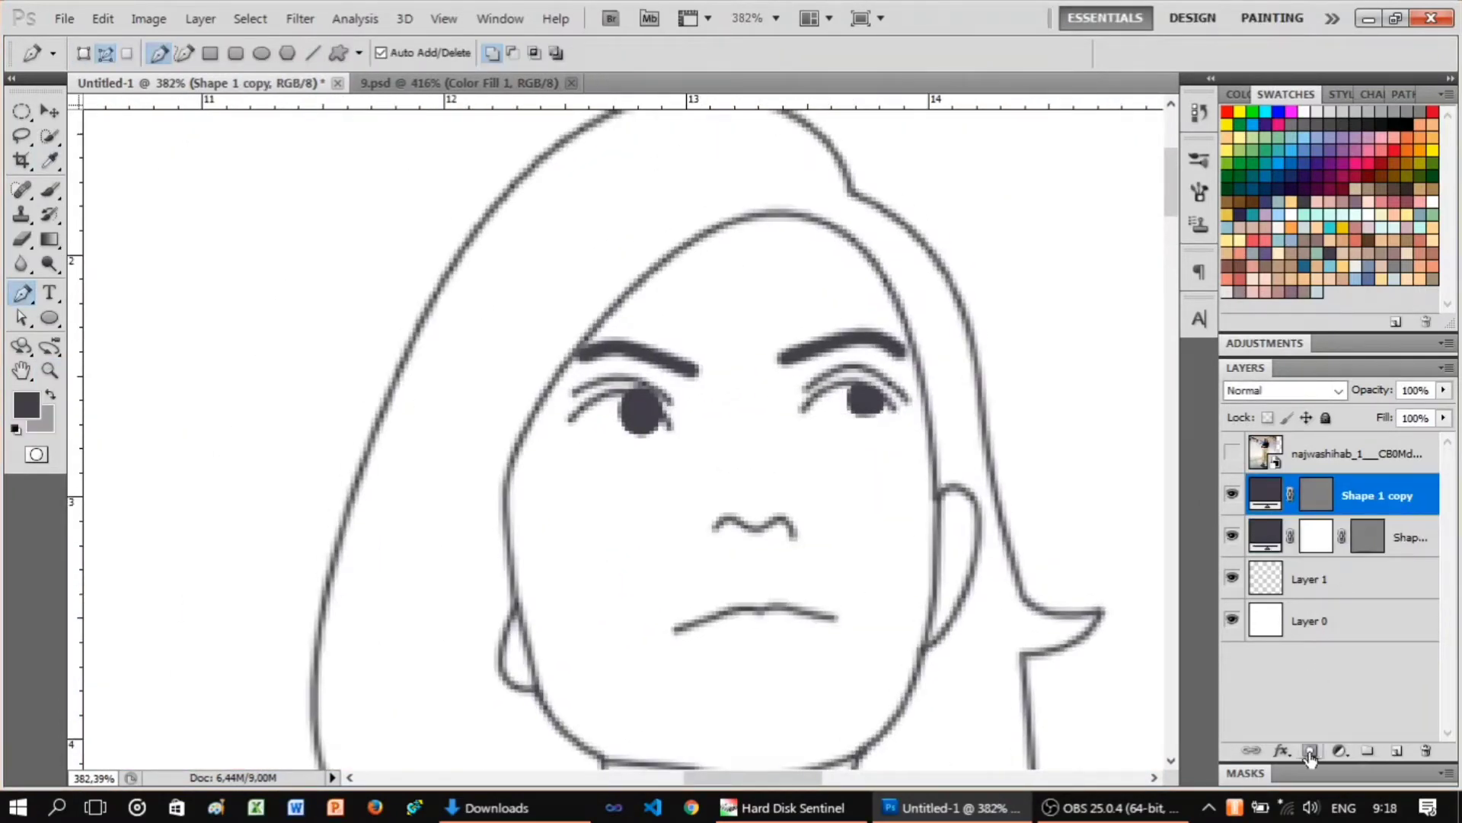
pyautogui.click(1310, 752)
pyautogui.scroll(4, 695, 478)
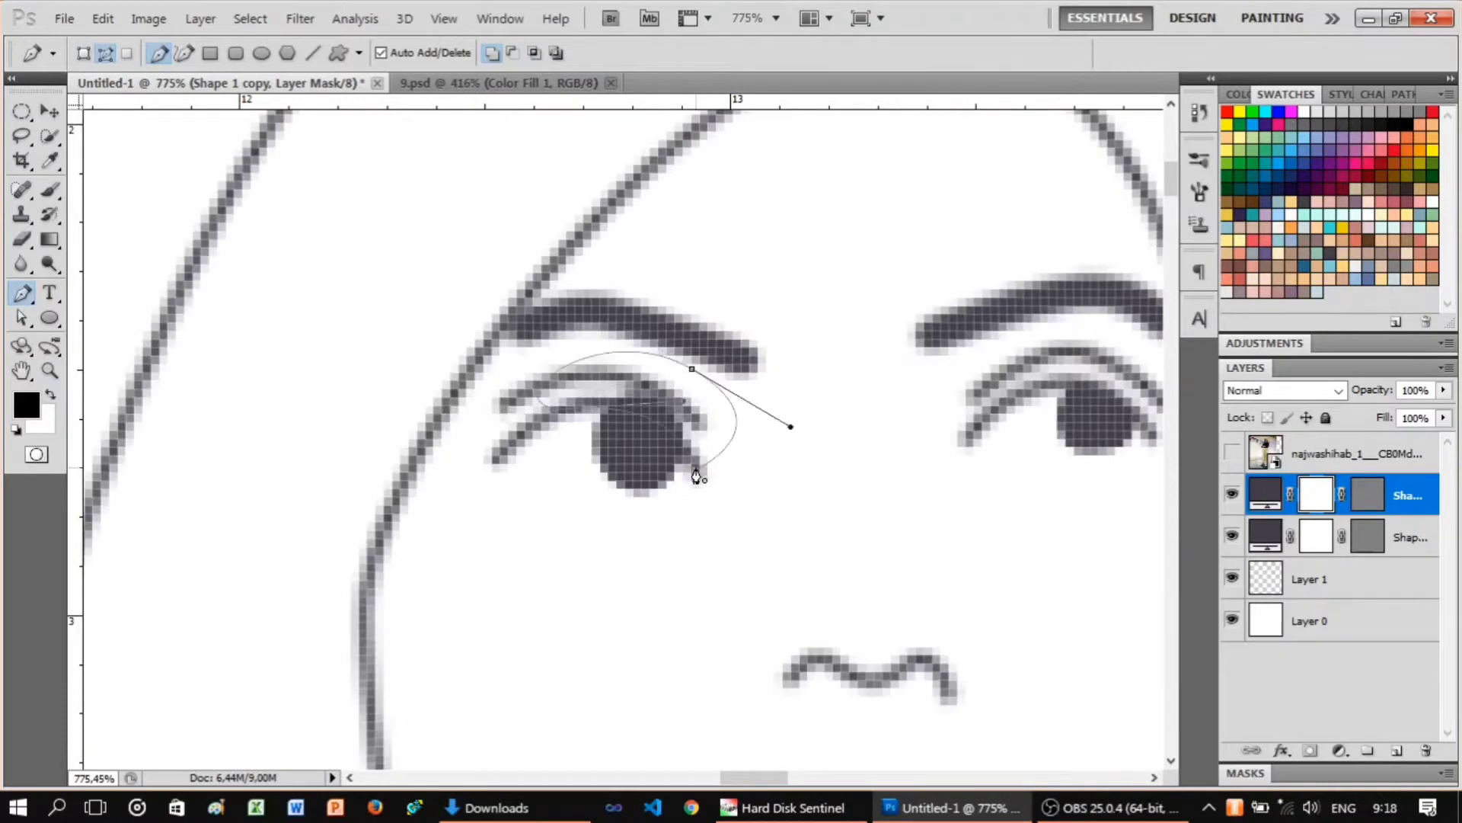
pyautogui.rightClick(799, 339)
pyautogui.click(846, 404)
pyautogui.press('Return')
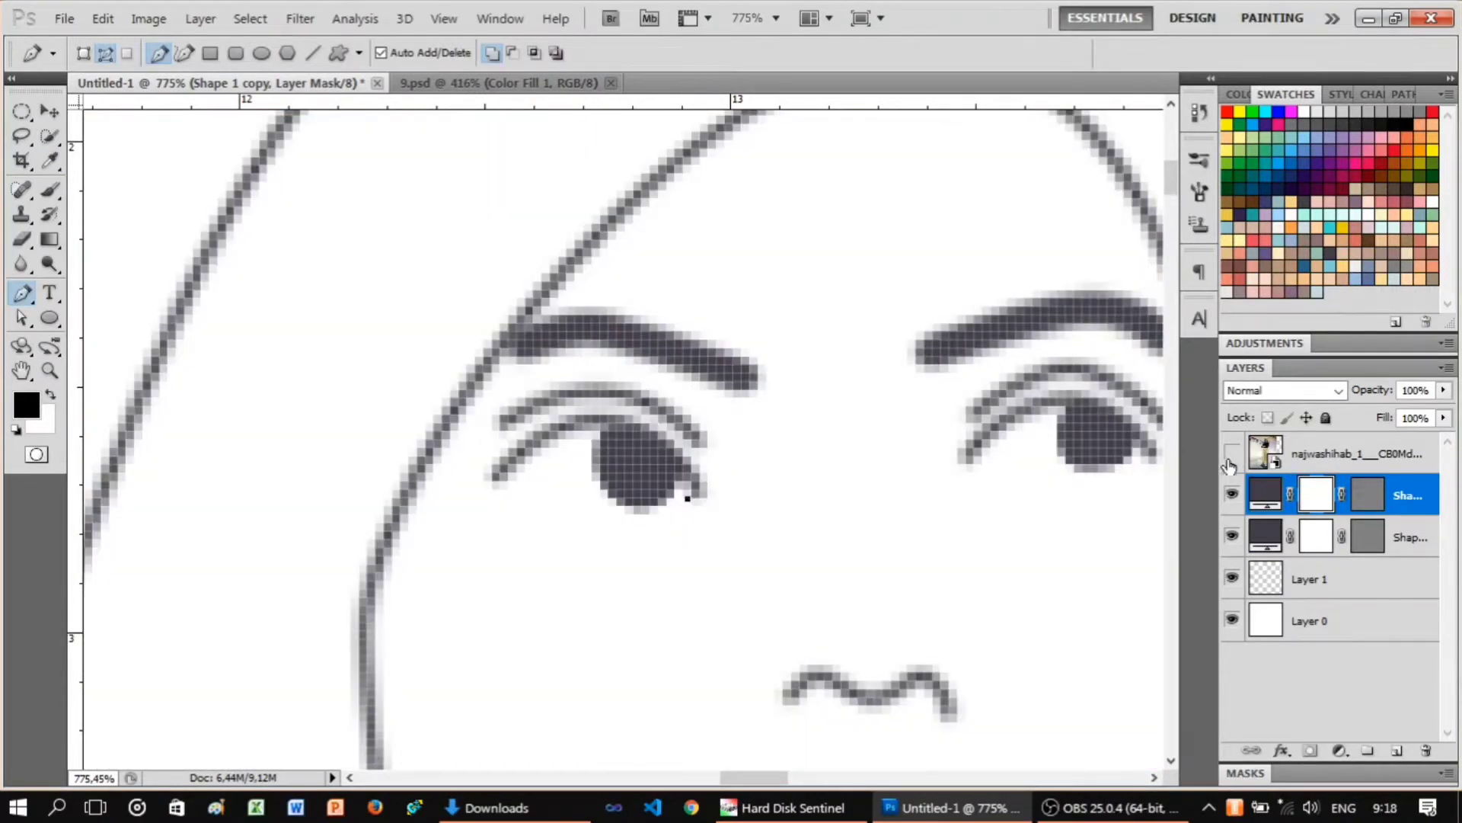
# Fill a path below the second pupil with black, then zoom in on the face.
pyautogui.click(1231, 456)
pyautogui.click(1232, 452)
pyautogui.rightClick(825, 334)
pyautogui.click(871, 399)
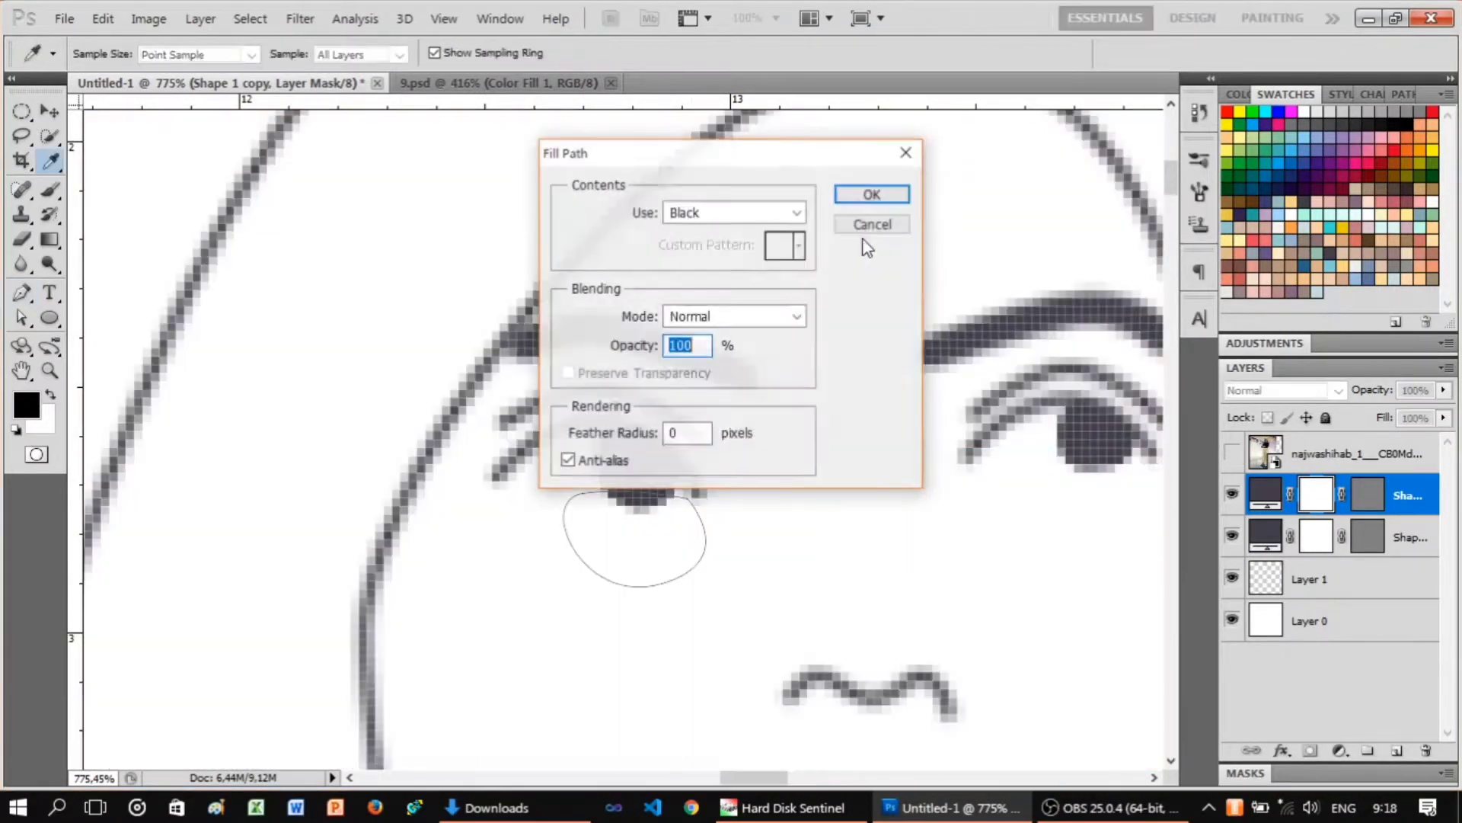
pyautogui.press('Return')
pyautogui.scroll(-12, 515, 287)
pyautogui.press('z')
pyautogui.moveTo(670, 335); pyautogui.dragTo(813, 372)
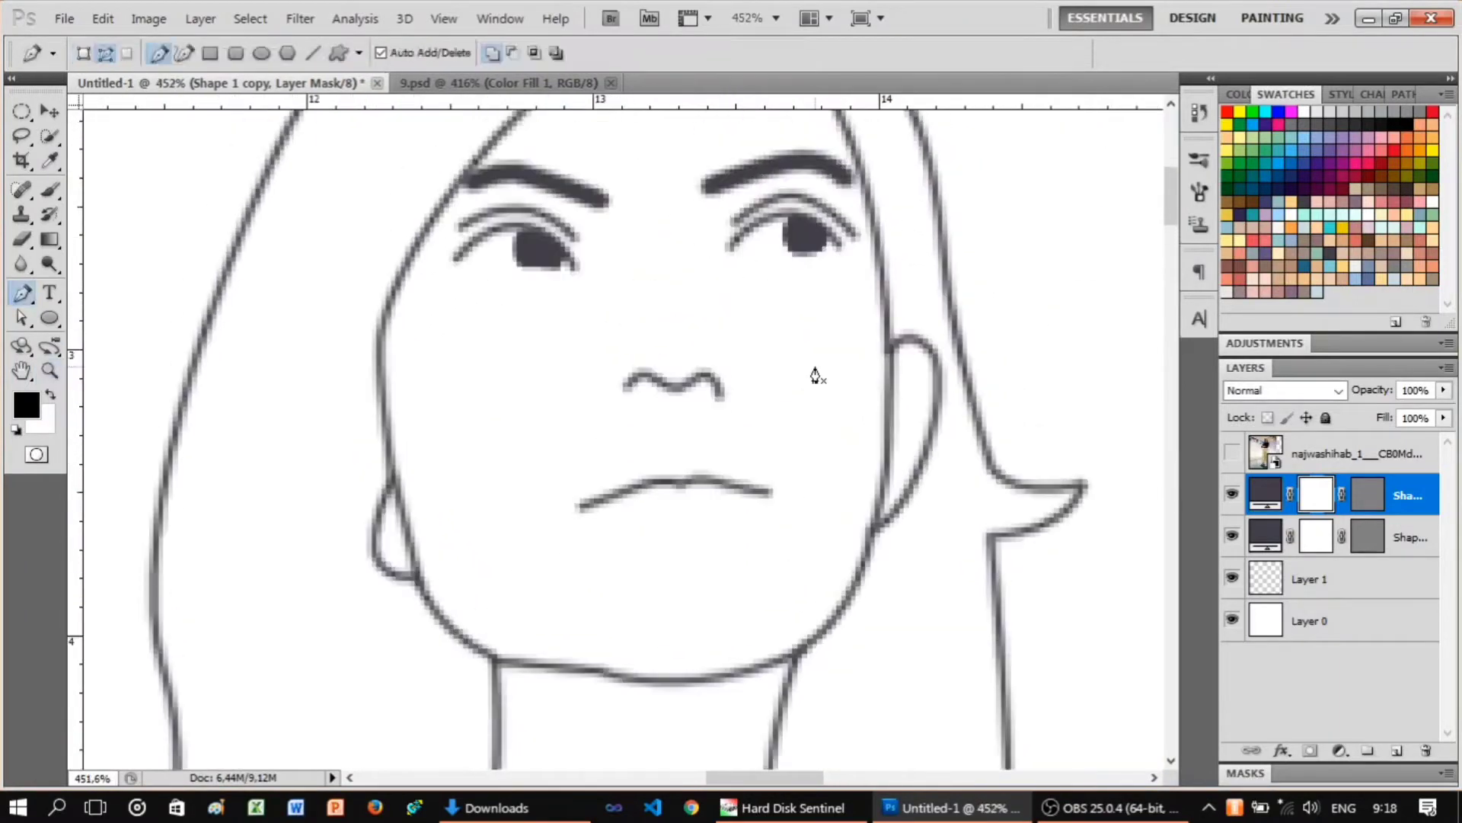
pyautogui.hotkey('alt', '[')
pyautogui.hotkey('alt', '[')
# Erase the old mouth line from Layer 1 with a smaller eraser.
pyautogui.press('e')
pyautogui.press('[')
pyautogui.press('[')
pyautogui.press('[')
pyautogui.moveTo(563, 542); pyautogui.dragTo(771, 526)
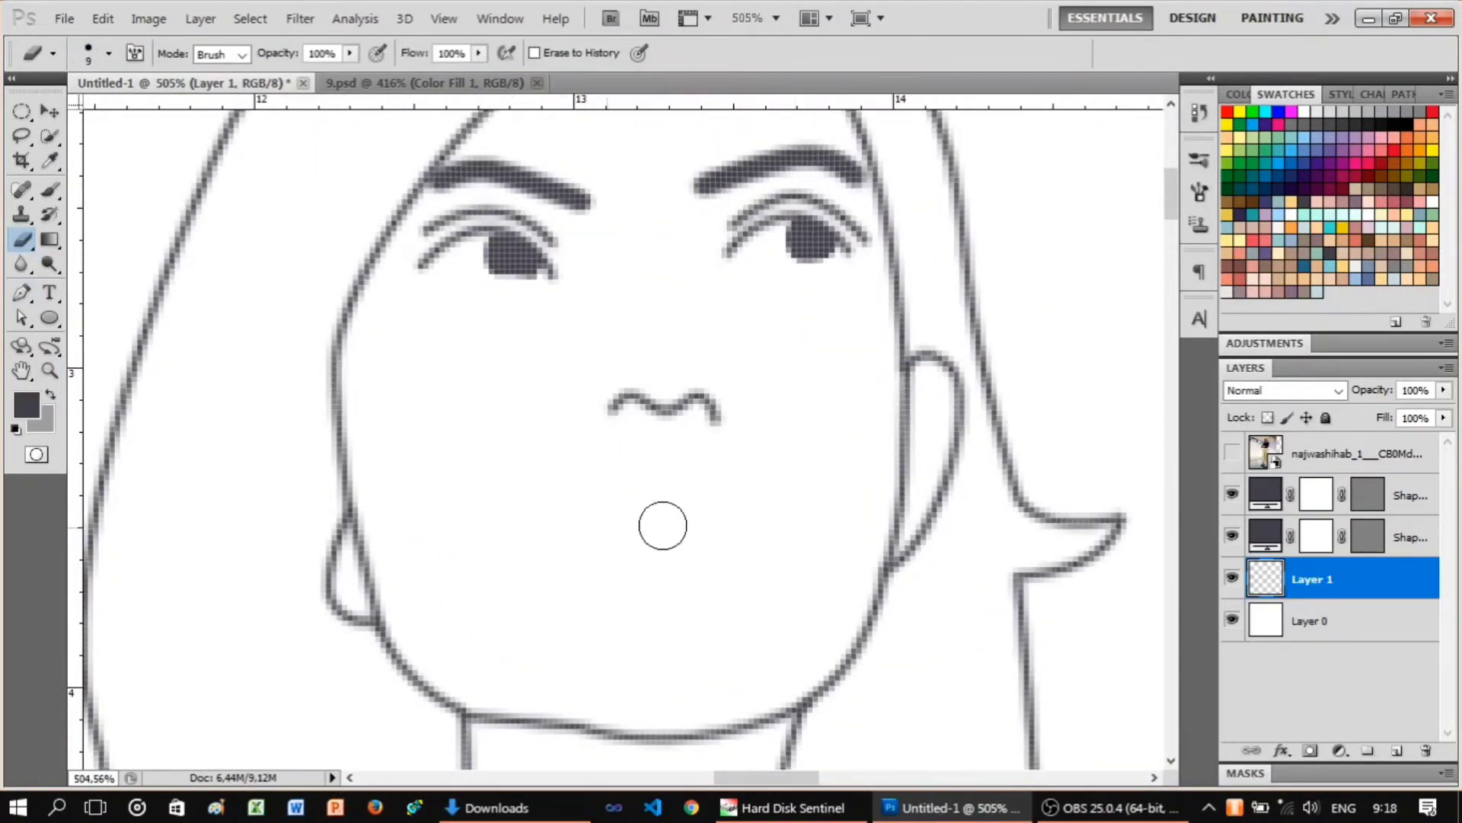
# Trace a new curved mouth path over the photo's lips with the Pen tool.
pyautogui.press('p')
pyautogui.click(1232, 453)
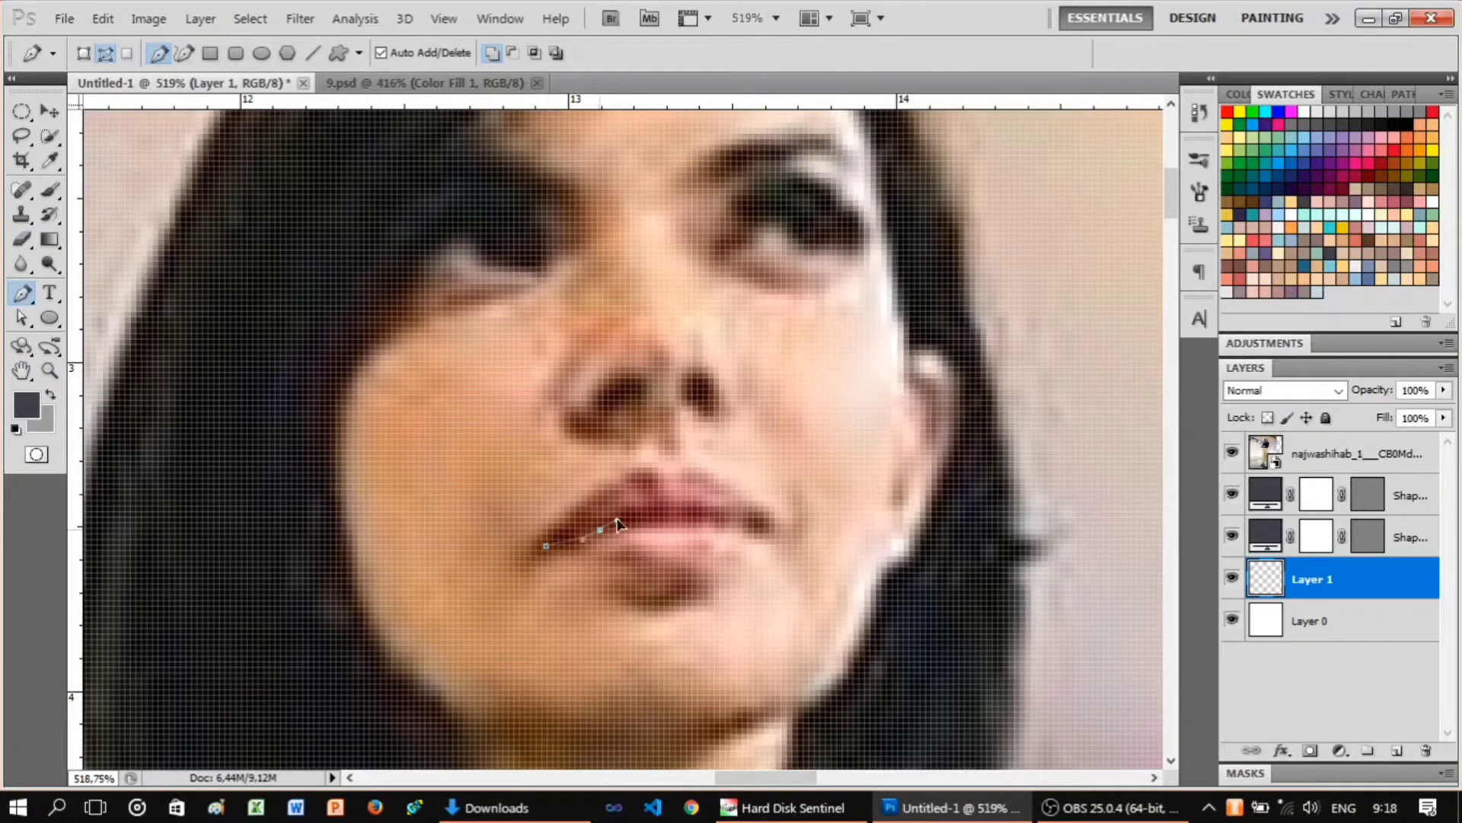
pyautogui.scroll(-3, 841, 531)
pyautogui.click(1233, 453)
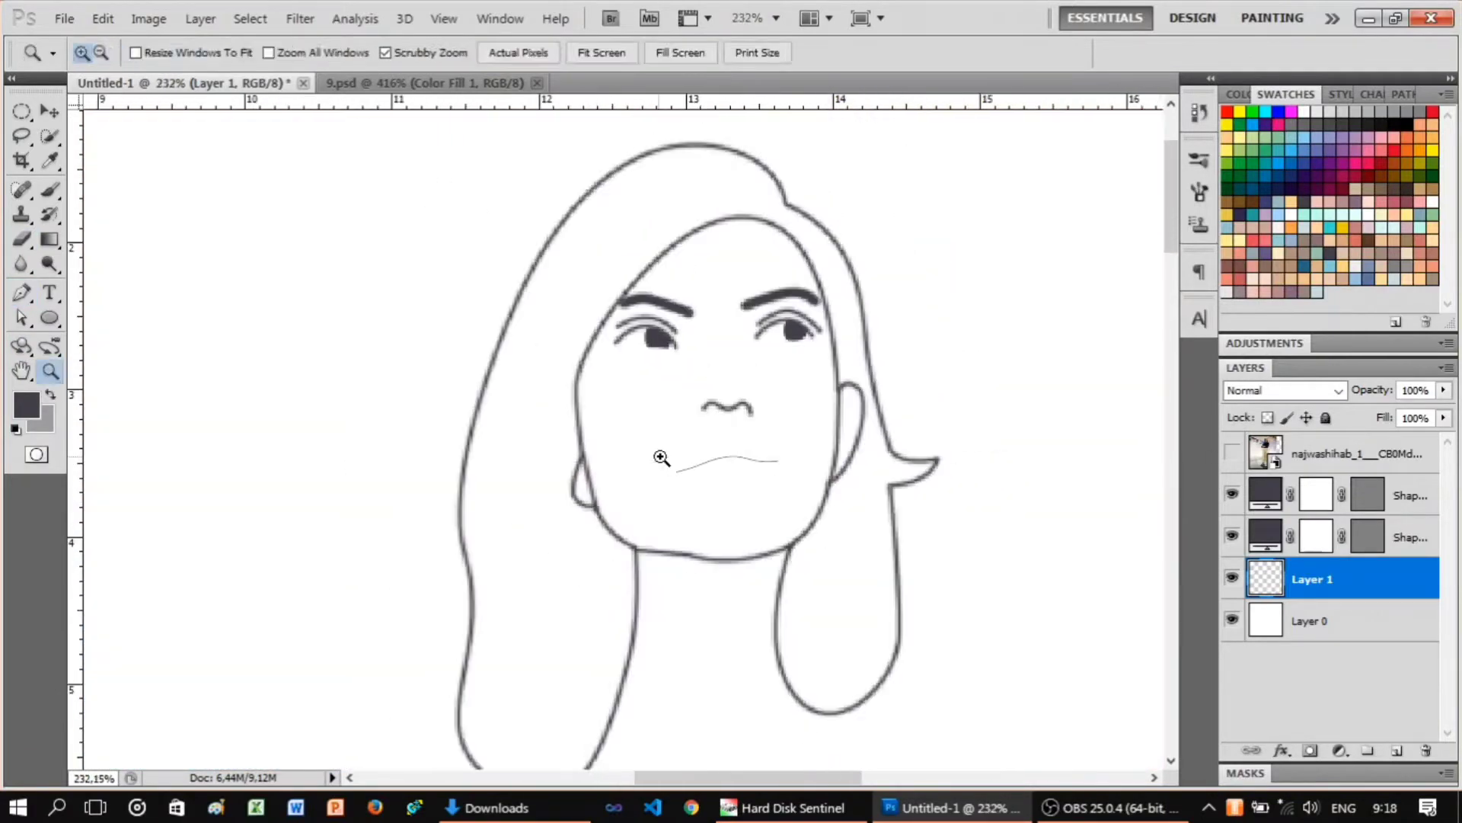
pyautogui.scroll(3, 767, 538)
pyautogui.click(1234, 454)
pyautogui.scroll(2, 771, 522)
pyautogui.scroll(2, 771, 523)
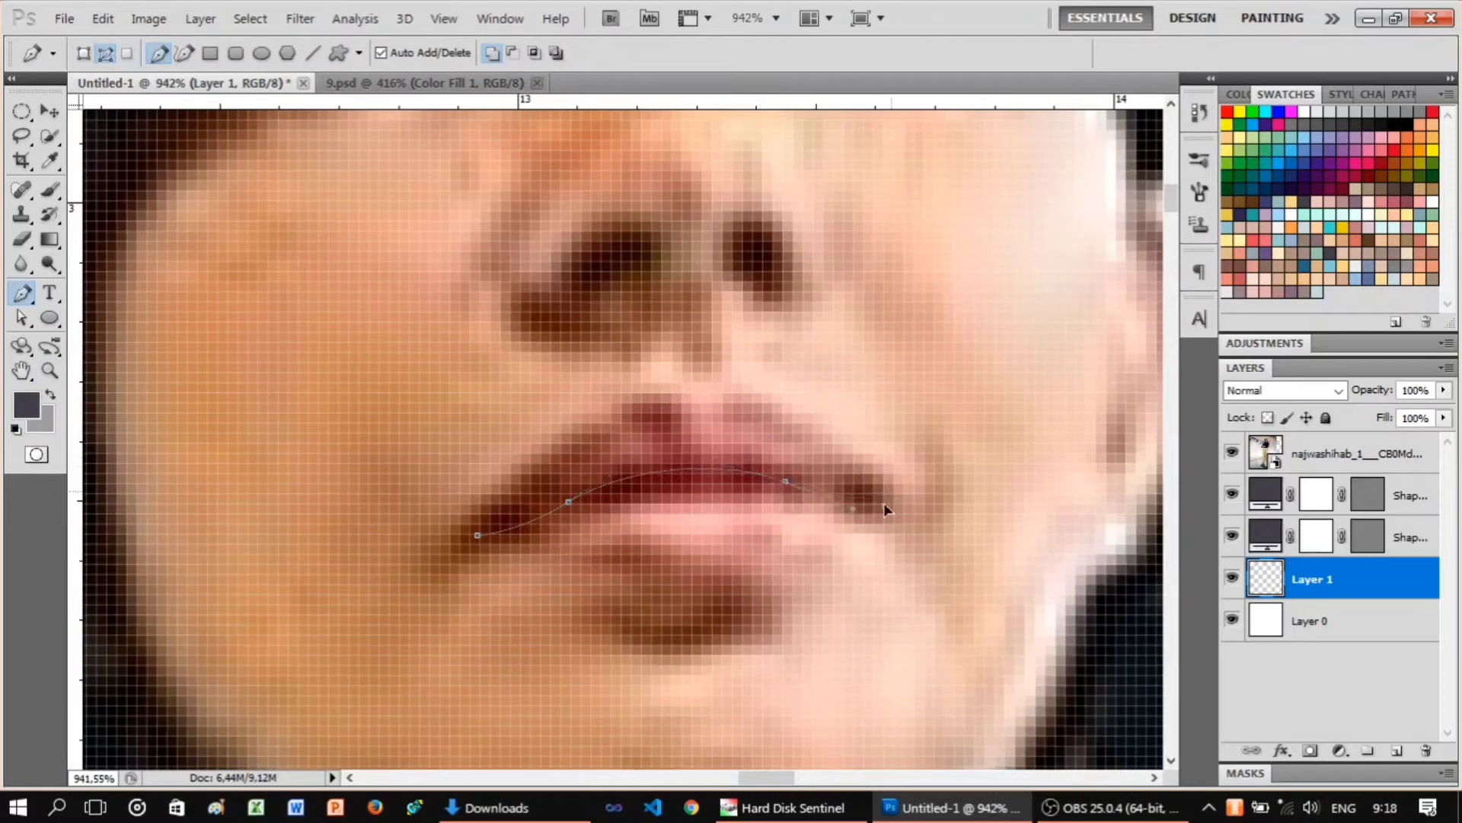
pyautogui.scroll(-3, 885, 509)
pyautogui.click(1233, 452)
# Stroke the mouth path with the brush.
pyautogui.rightClick(838, 316)
pyautogui.click(884, 426)
pyautogui.click(842, 271)
pyautogui.scroll(-3, 610, 335)
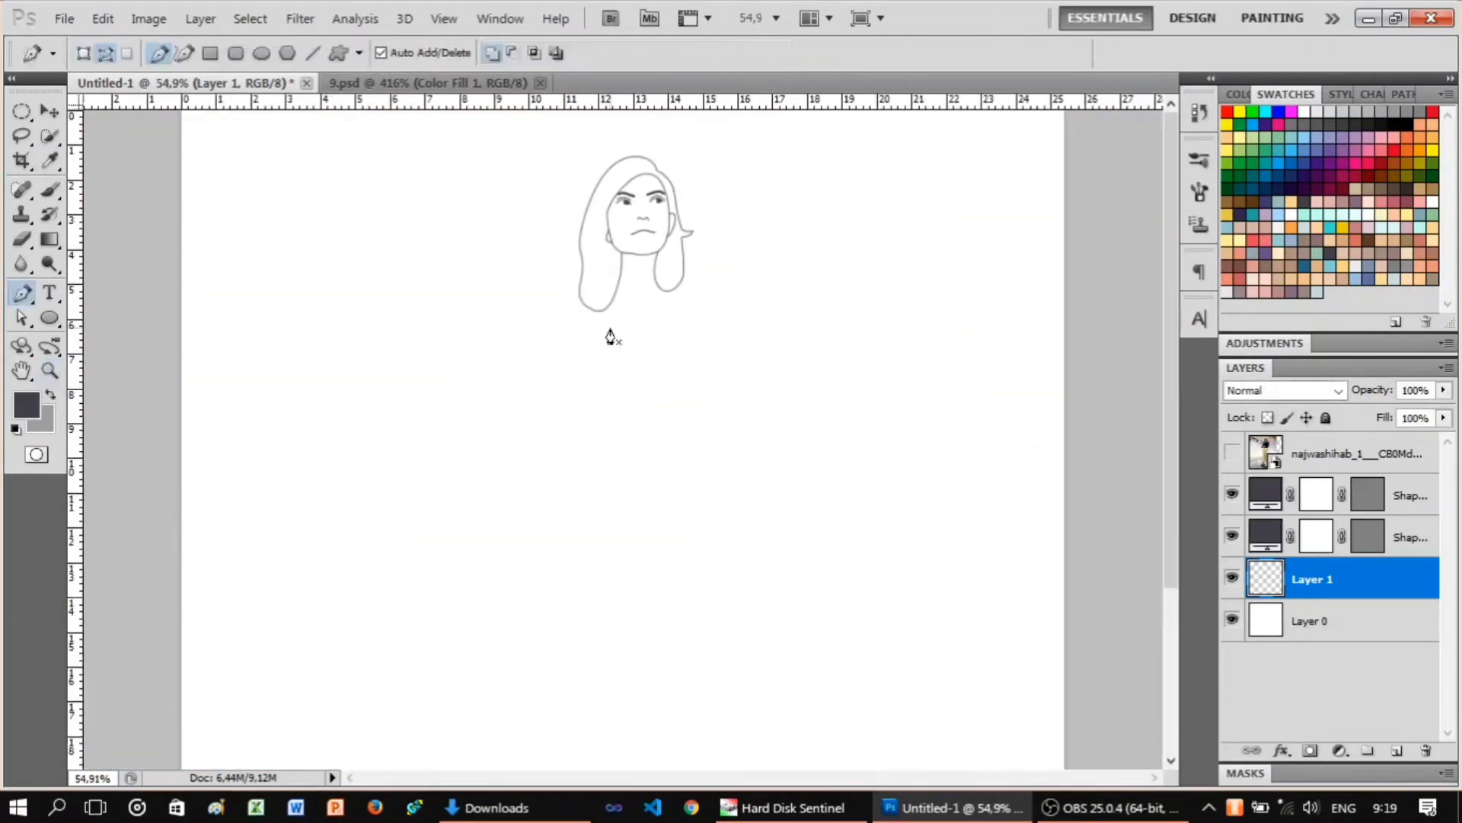
pyautogui.scroll(3, 610, 335)
pyautogui.scroll(2, 741, 312)
# Draw a curved neckline between the hair locks and stroke it with the brush.
pyautogui.click(1233, 454)
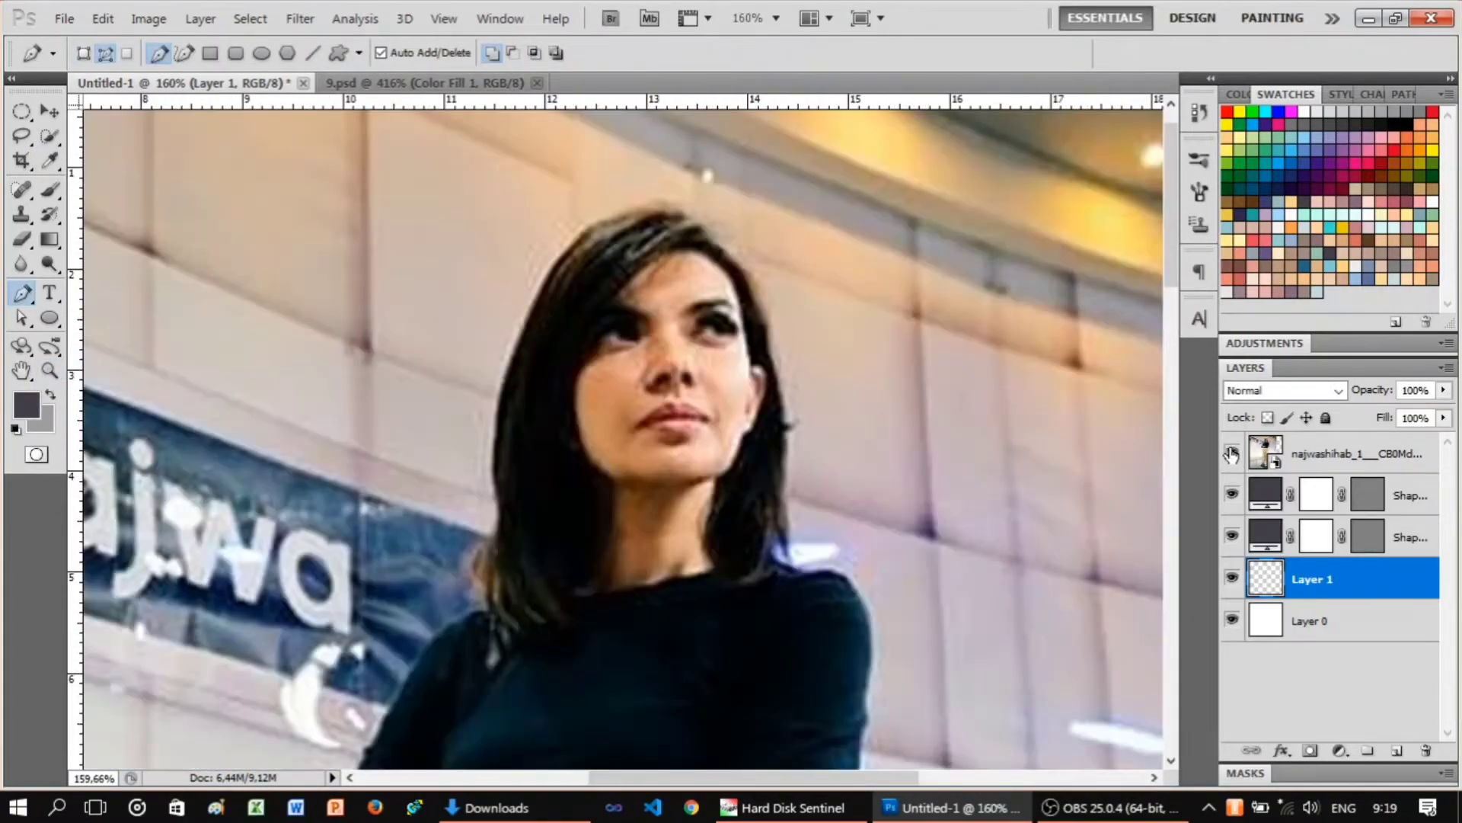
pyautogui.click(1232, 454)
pyautogui.scroll(-3, 578, 365)
pyautogui.scroll(2, 672, 406)
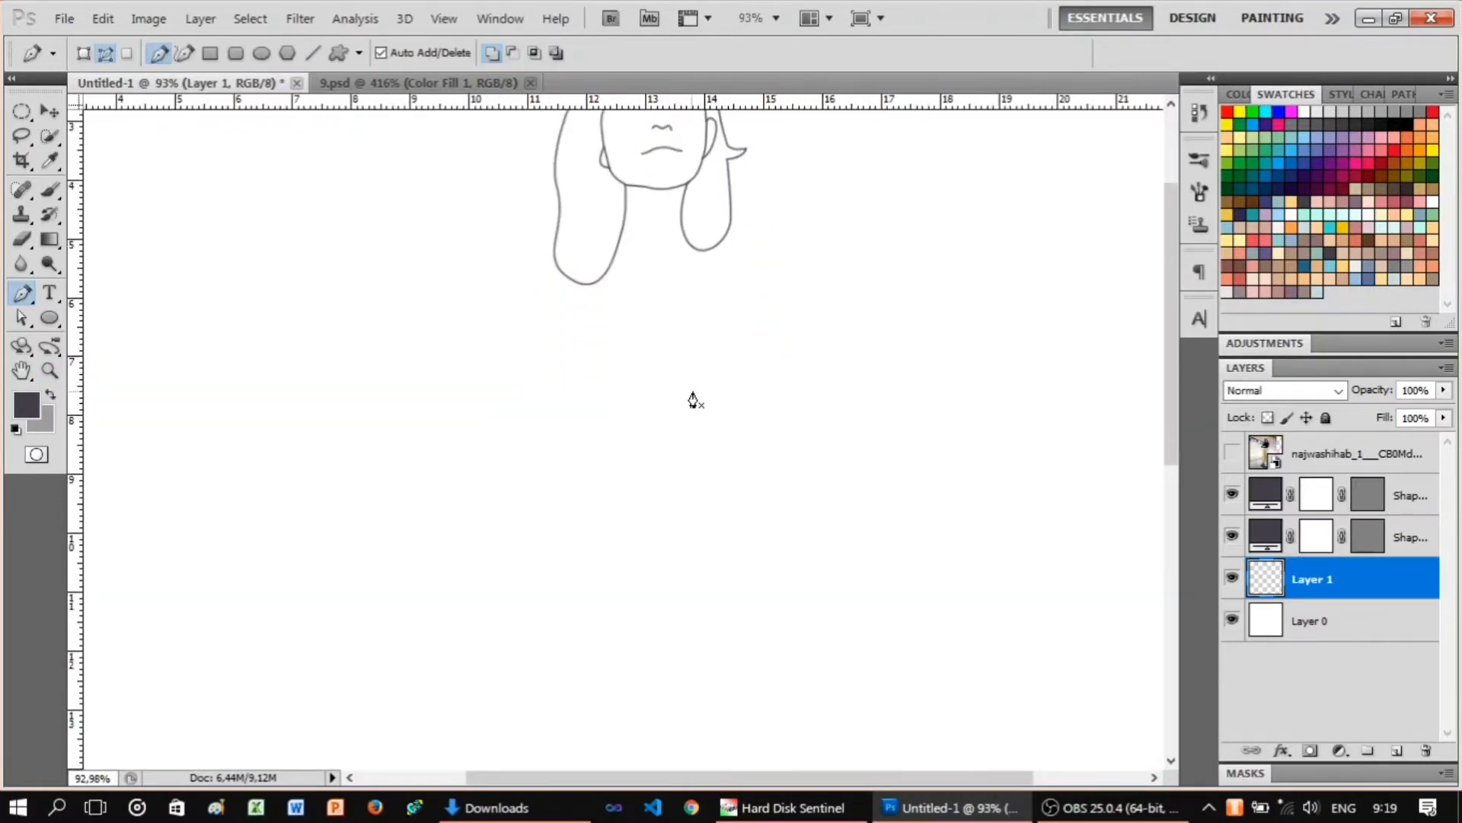
pyautogui.scroll(2, 689, 398)
pyautogui.scroll(2, 723, 394)
pyautogui.scroll(2, 755, 391)
pyautogui.moveTo(487, 411); pyautogui.dragTo(396, 365)
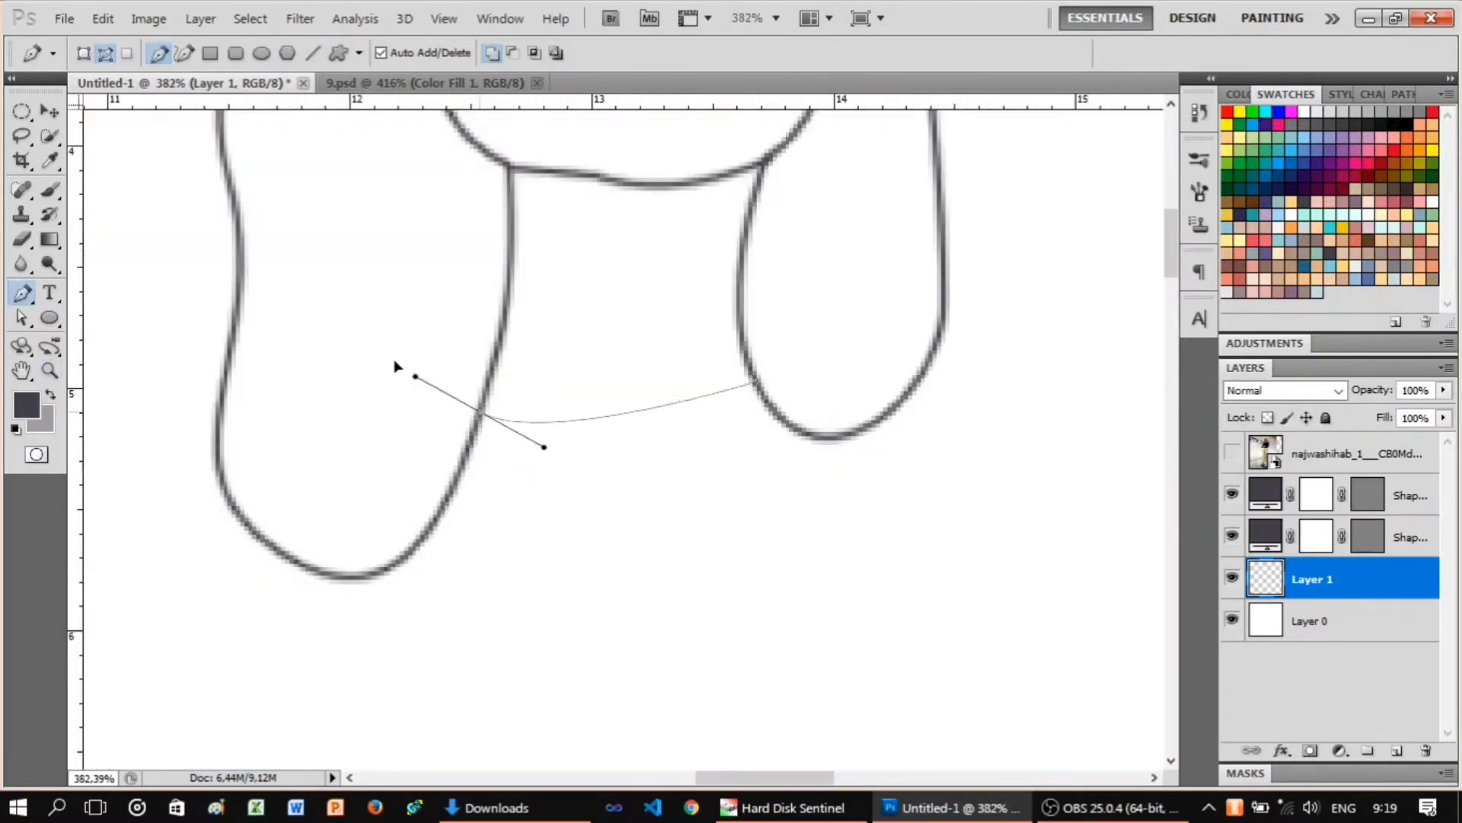
pyautogui.rightClick(630, 294)
pyautogui.click(670, 358)
pyautogui.click(842, 277)
pyautogui.press('z')
# Trace a Pen path down the sweater's right edge and along its hem over the photo.
pyautogui.scroll(-2, 792, 364)
pyautogui.press('p')
pyautogui.scroll(-4, 792, 365)
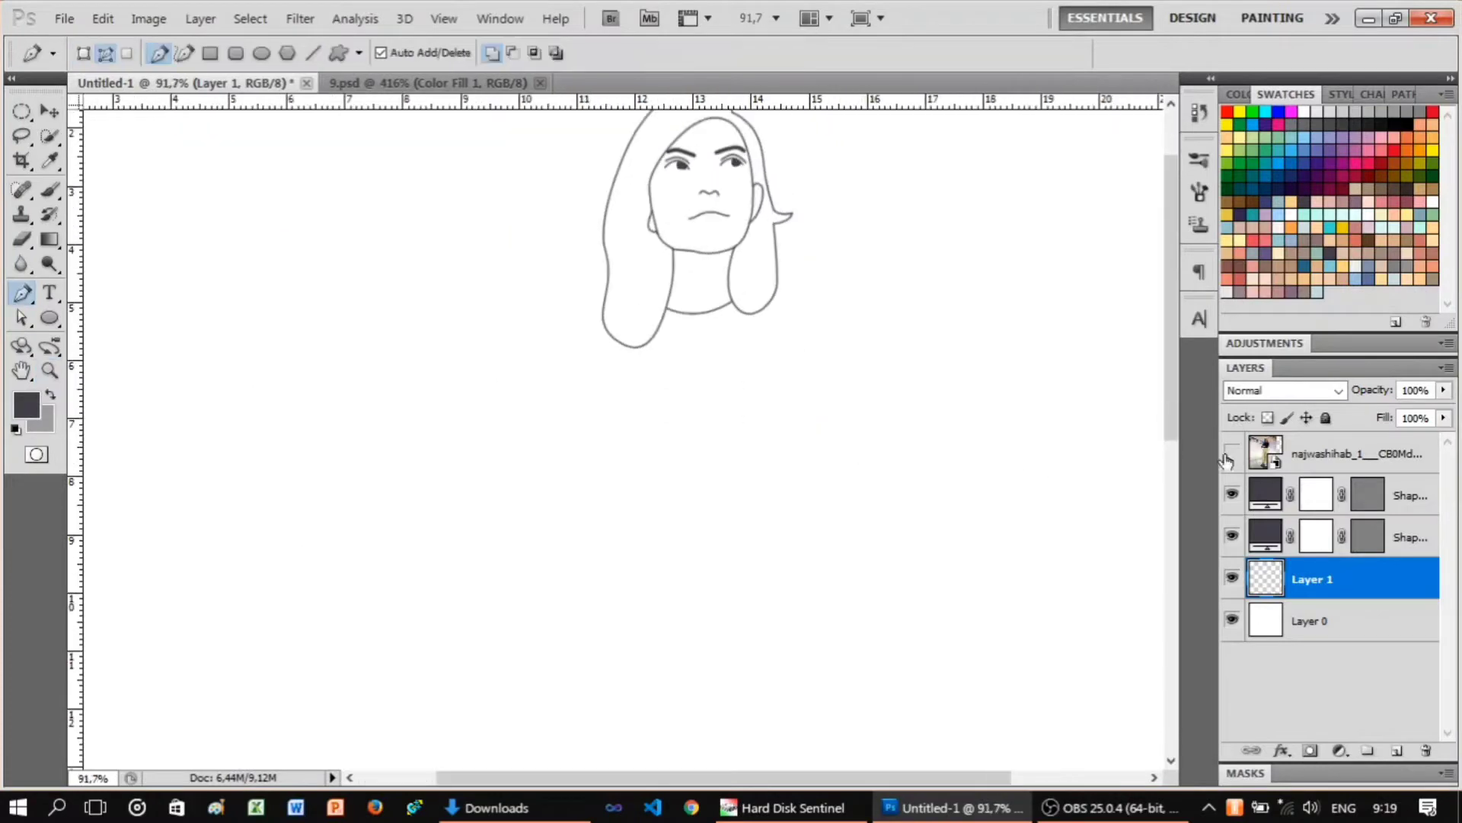
pyautogui.click(1233, 454)
pyautogui.scroll(3, 772, 337)
pyautogui.click(1232, 454)
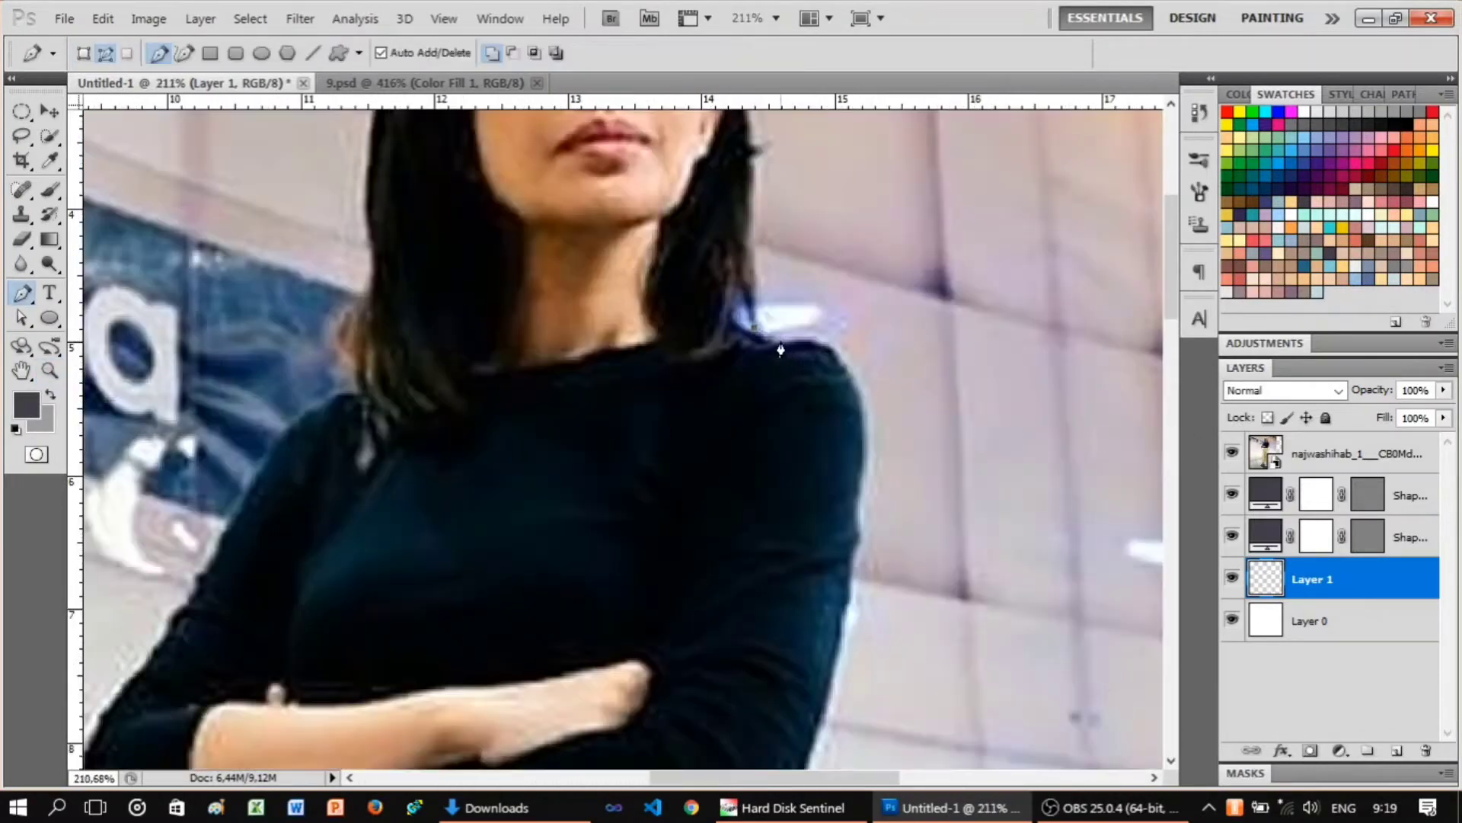
pyautogui.scroll(-2, 877, 440)
pyautogui.click(862, 466)
pyautogui.click(843, 544)
pyautogui.click(823, 622)
pyautogui.scroll(-2, 823, 621)
pyautogui.click(771, 647)
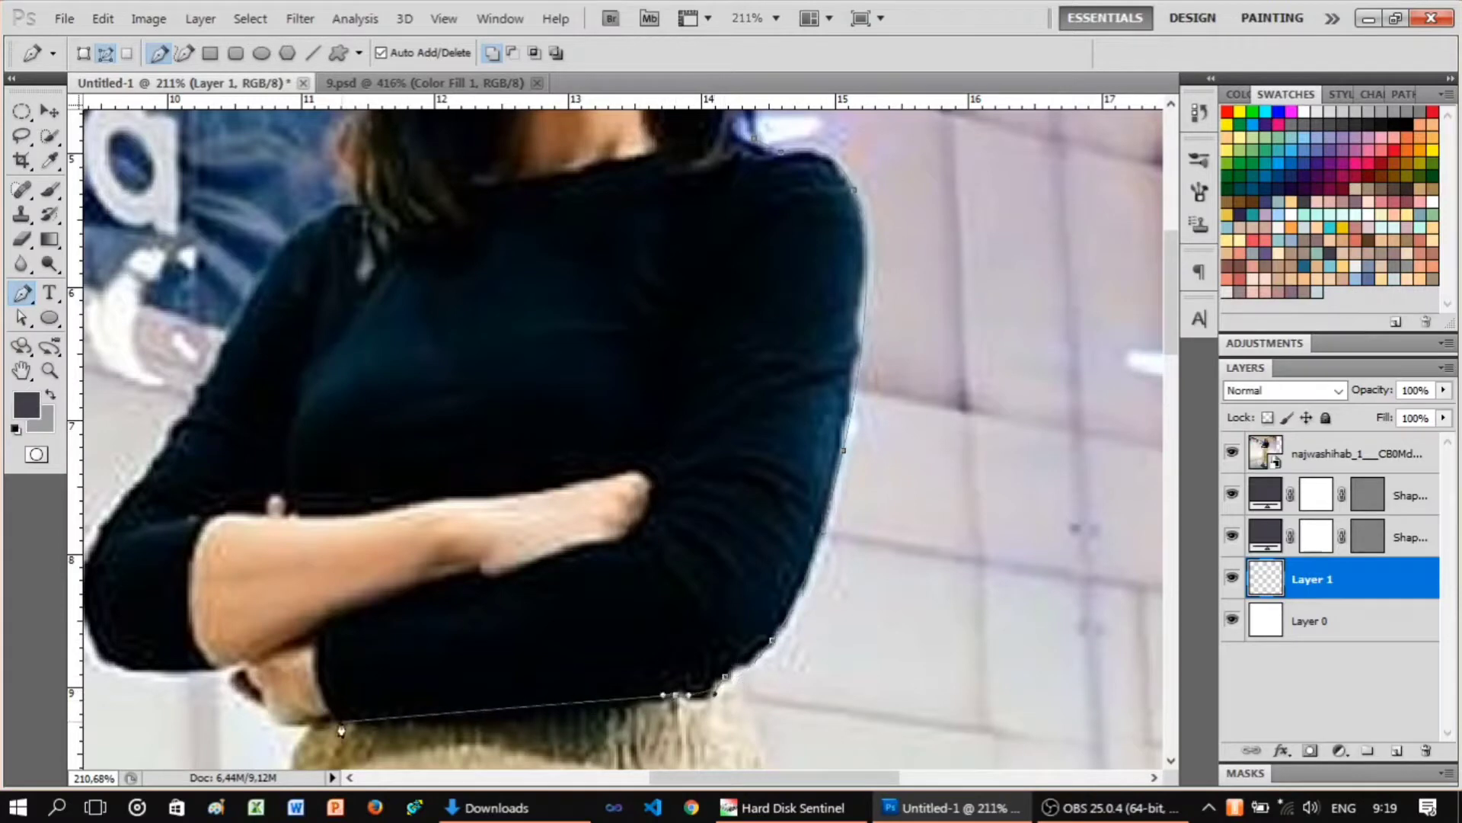
# Check the sweater path without the photo and stroke it with the brush.
pyautogui.click(1232, 454)
pyautogui.click(1232, 454)
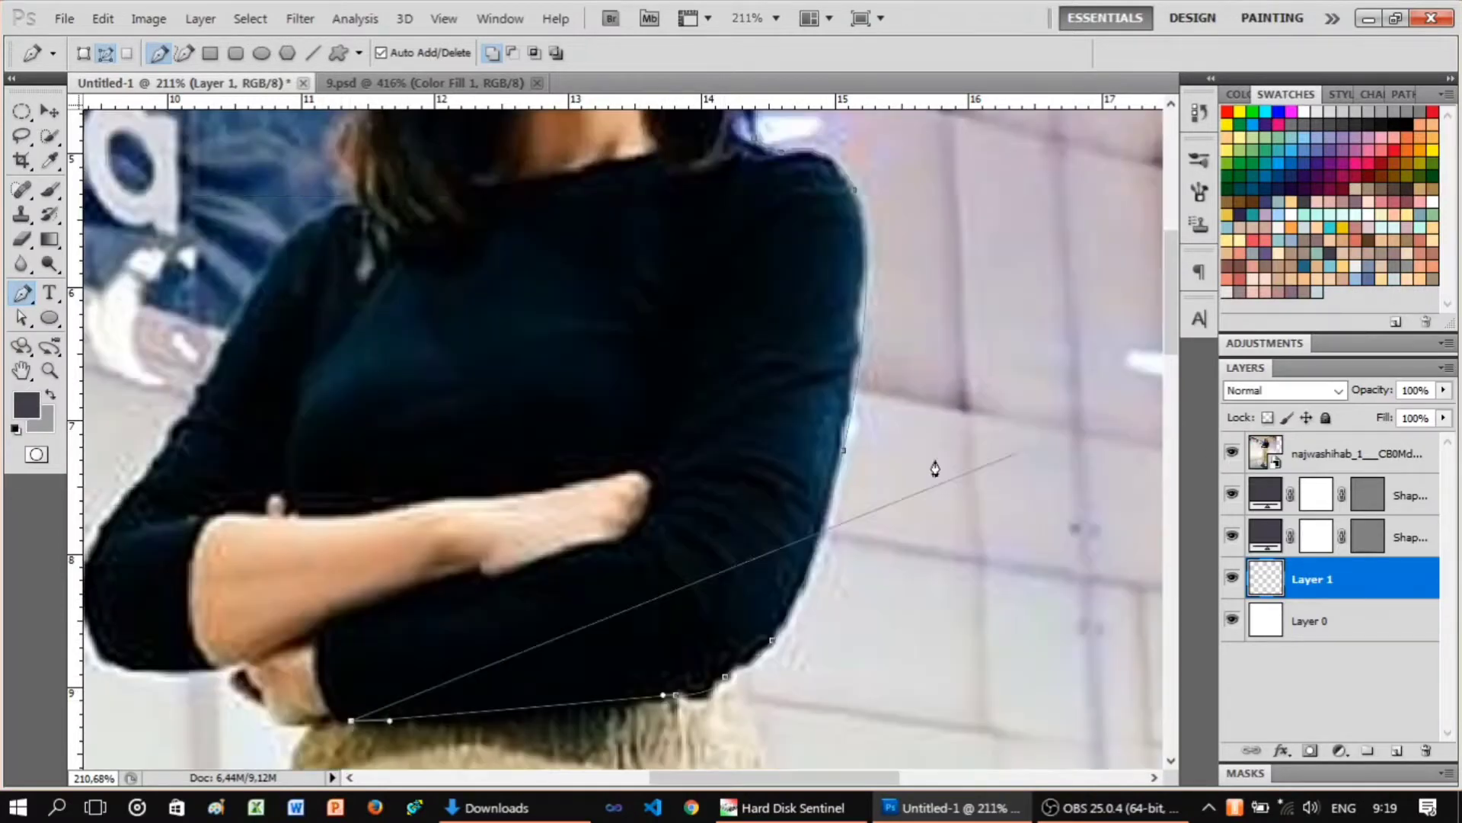
pyautogui.scroll(-2, 934, 467)
pyautogui.scroll(4, 513, 526)
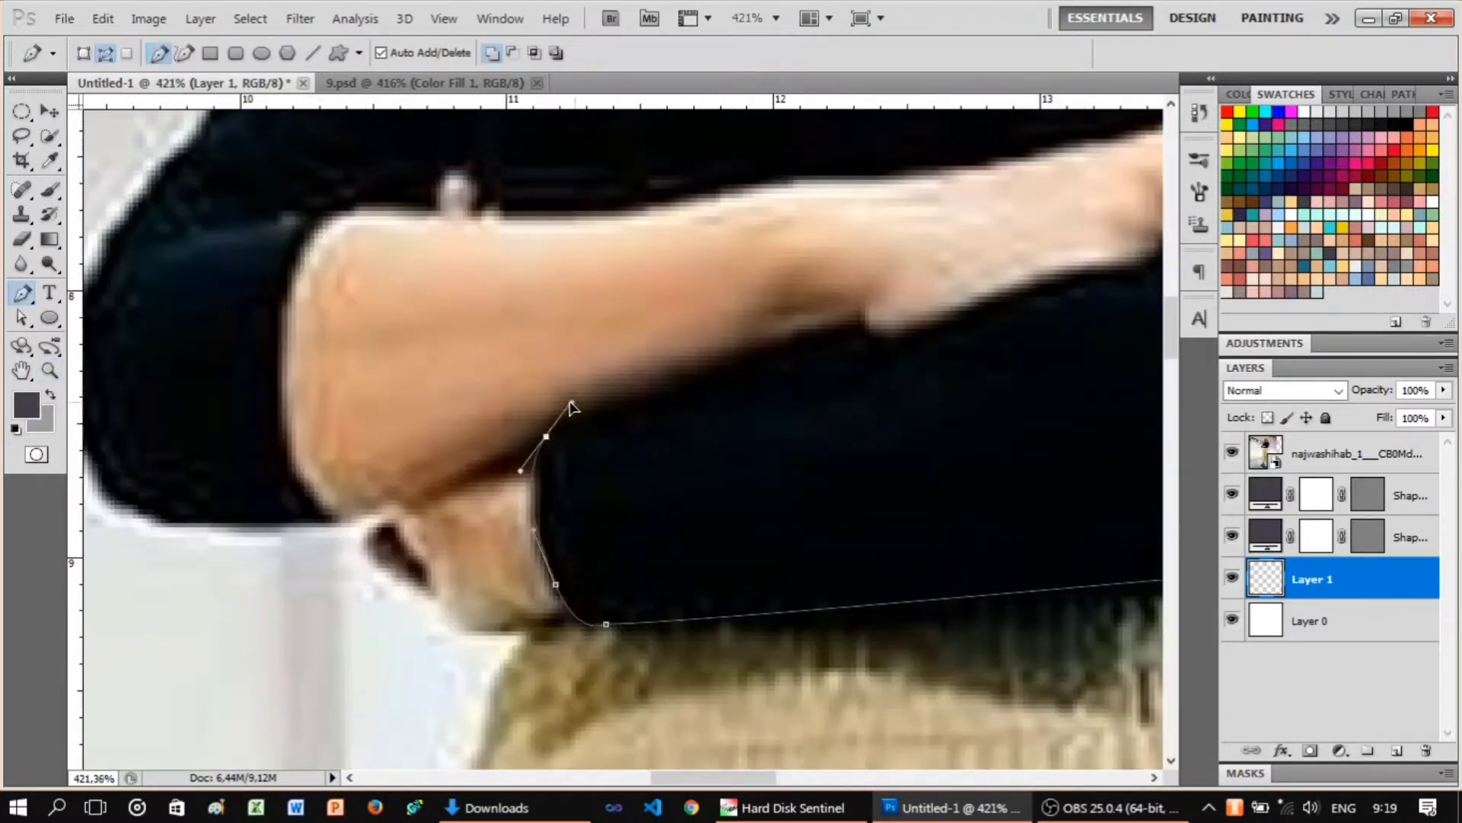
pyautogui.scroll(-4, 571, 406)
pyautogui.scroll(-1, 663, 571)
pyautogui.click(1233, 453)
pyautogui.rightClick(864, 306)
pyautogui.click(884, 454)
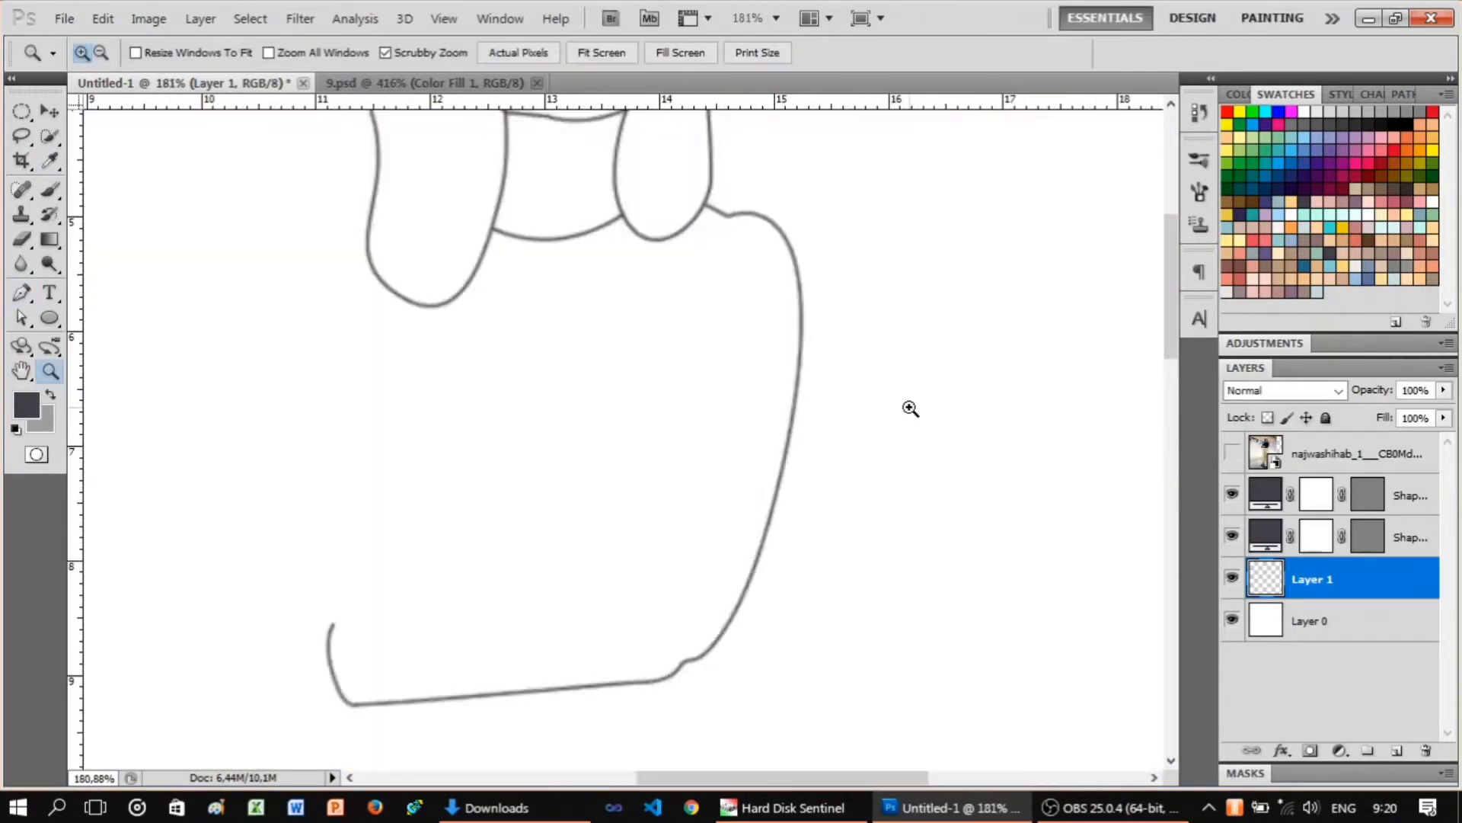
# Inspect the right shoulder curve's anchors against the photo, then zoom in on the left sleeve.
pyautogui.moveTo(911, 408); pyautogui.dragTo(912, 383)
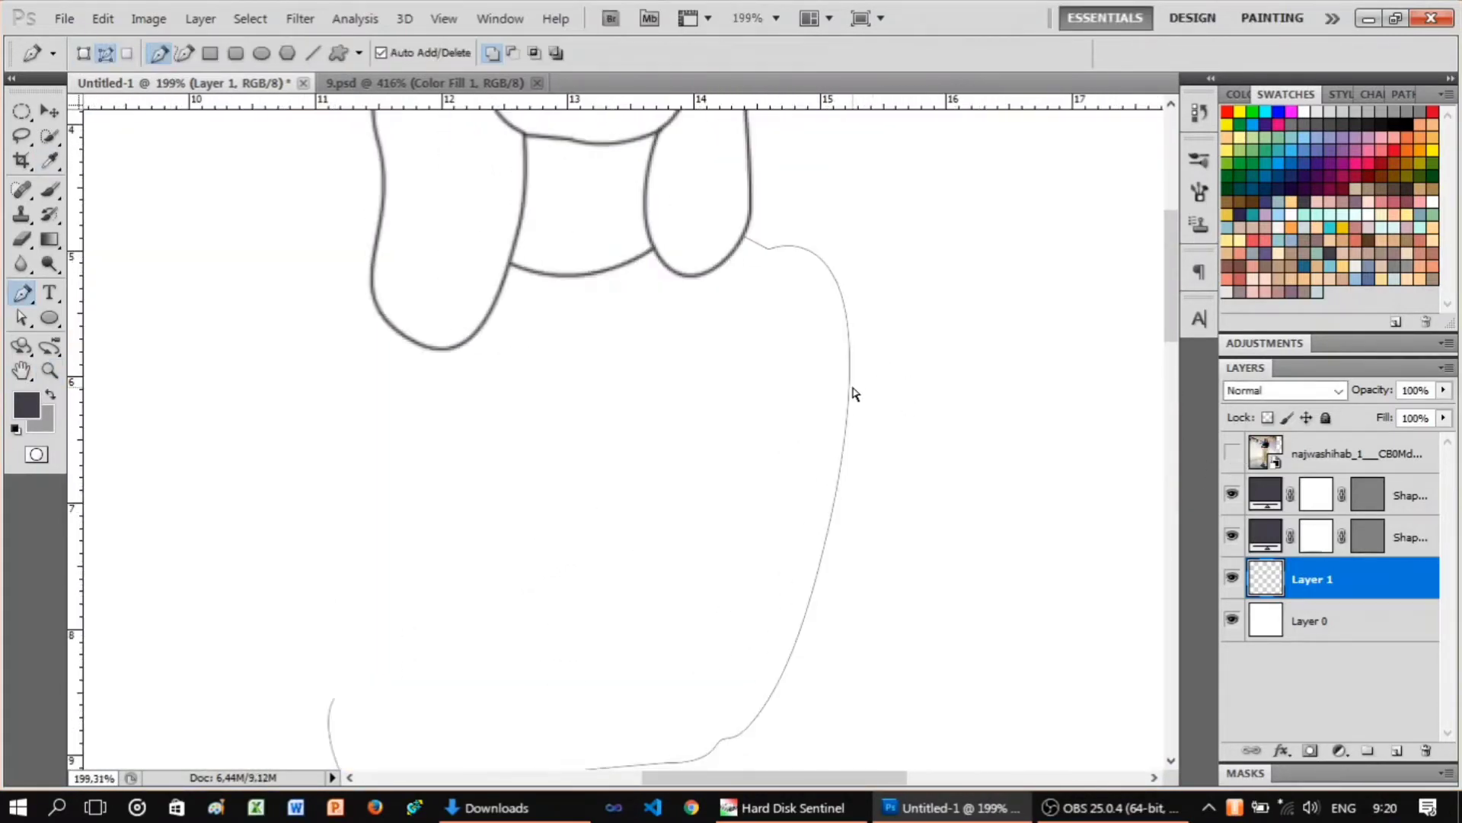
pyautogui.scroll(3, 853, 372)
pyautogui.click(833, 371)
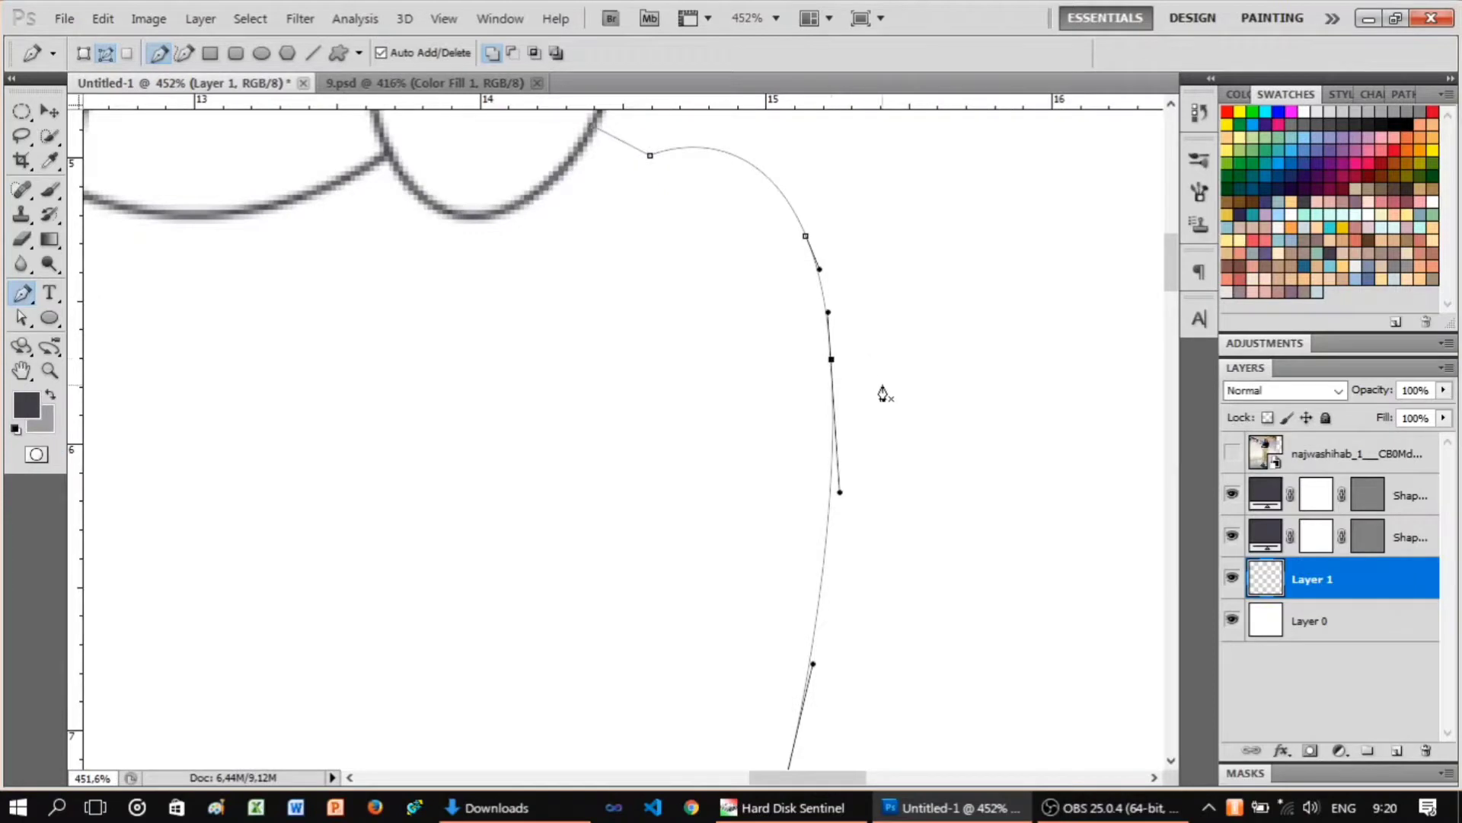
pyautogui.scroll(-2, 856, 324)
pyautogui.scroll(2, 827, 238)
pyautogui.click(1233, 454)
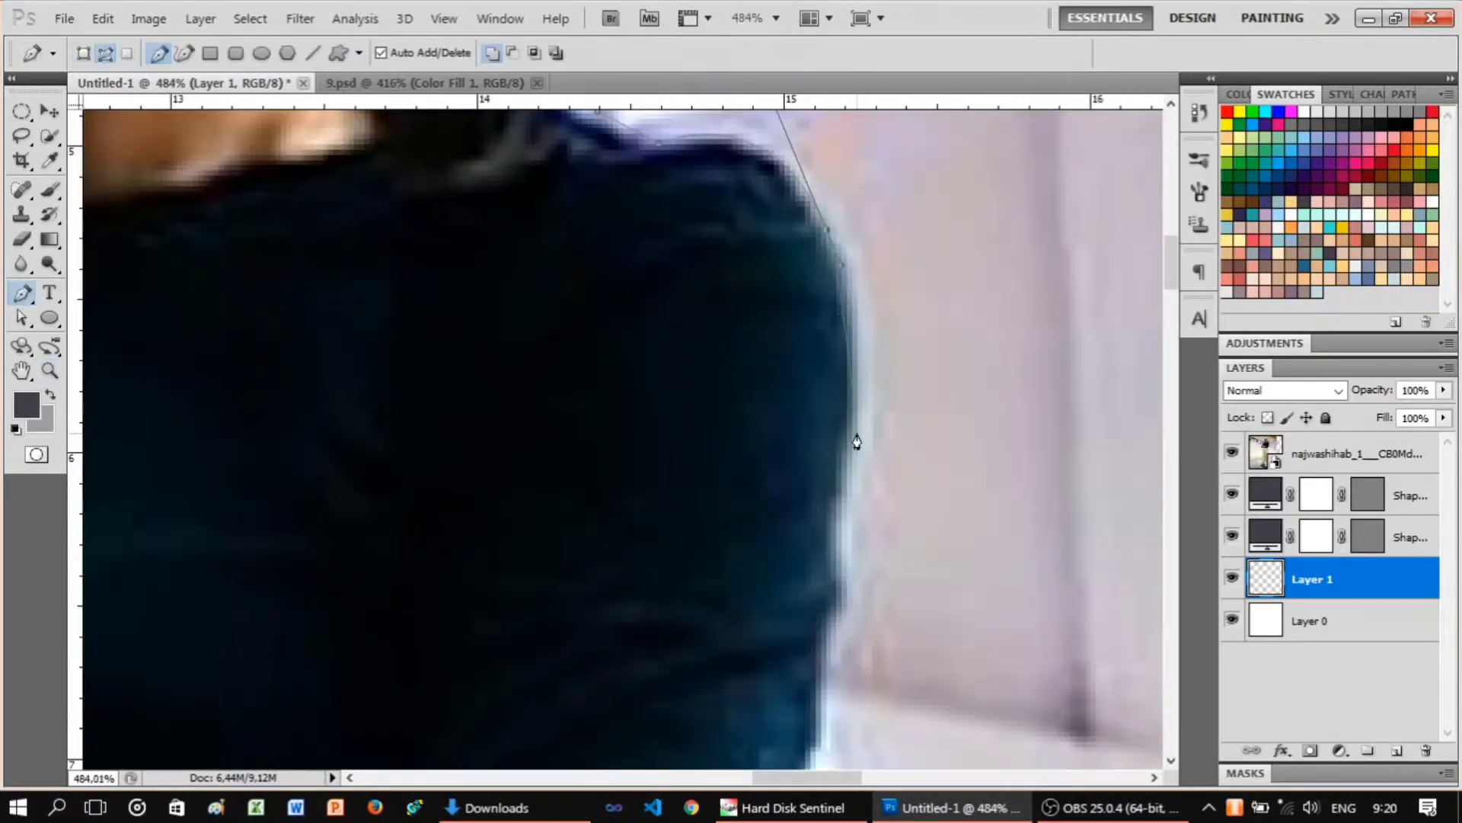
pyautogui.scroll(-5, 762, 533)
pyautogui.click(1232, 454)
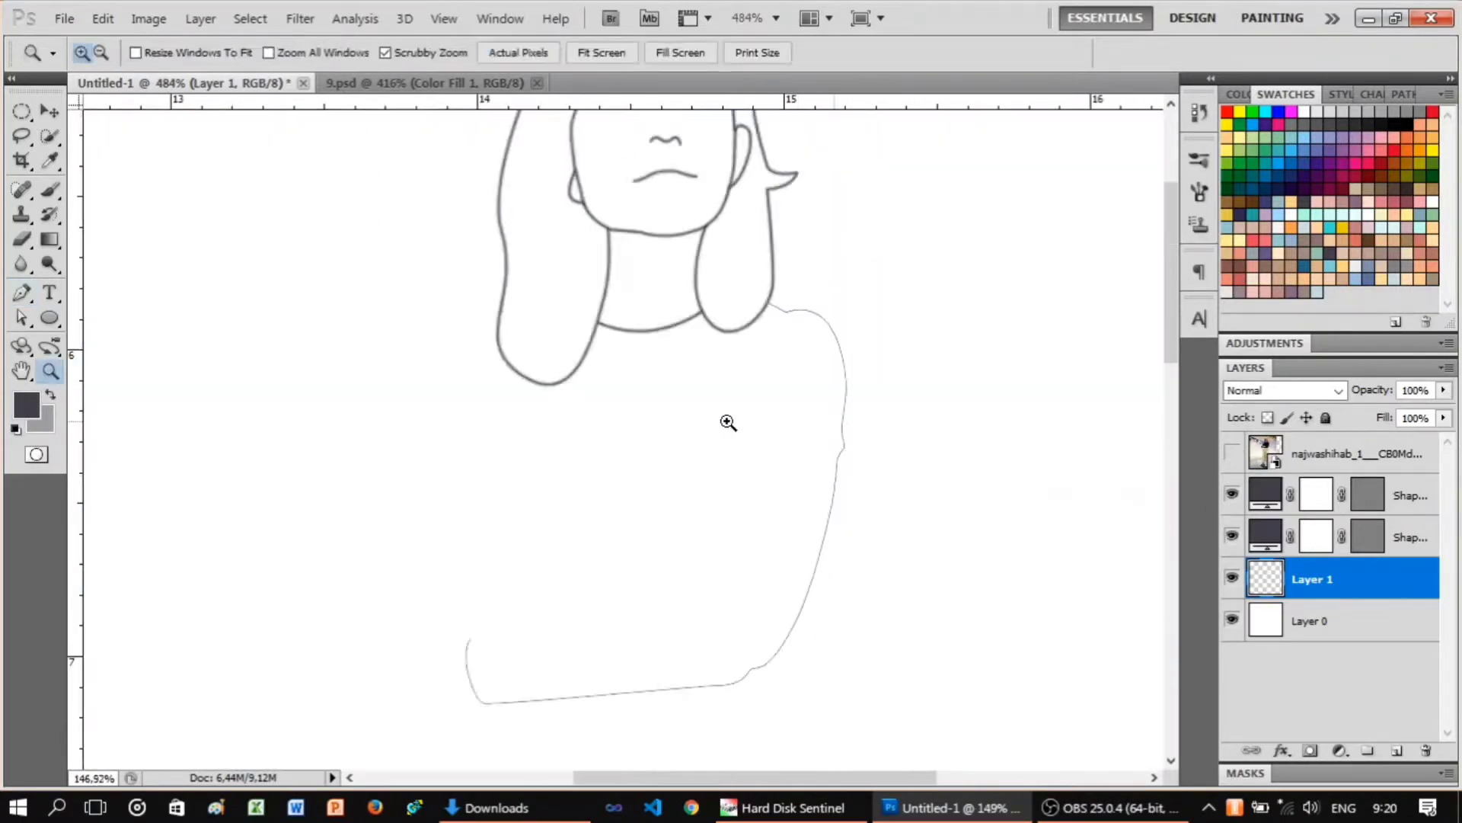
pyautogui.press('Escape')
pyautogui.click(1233, 454)
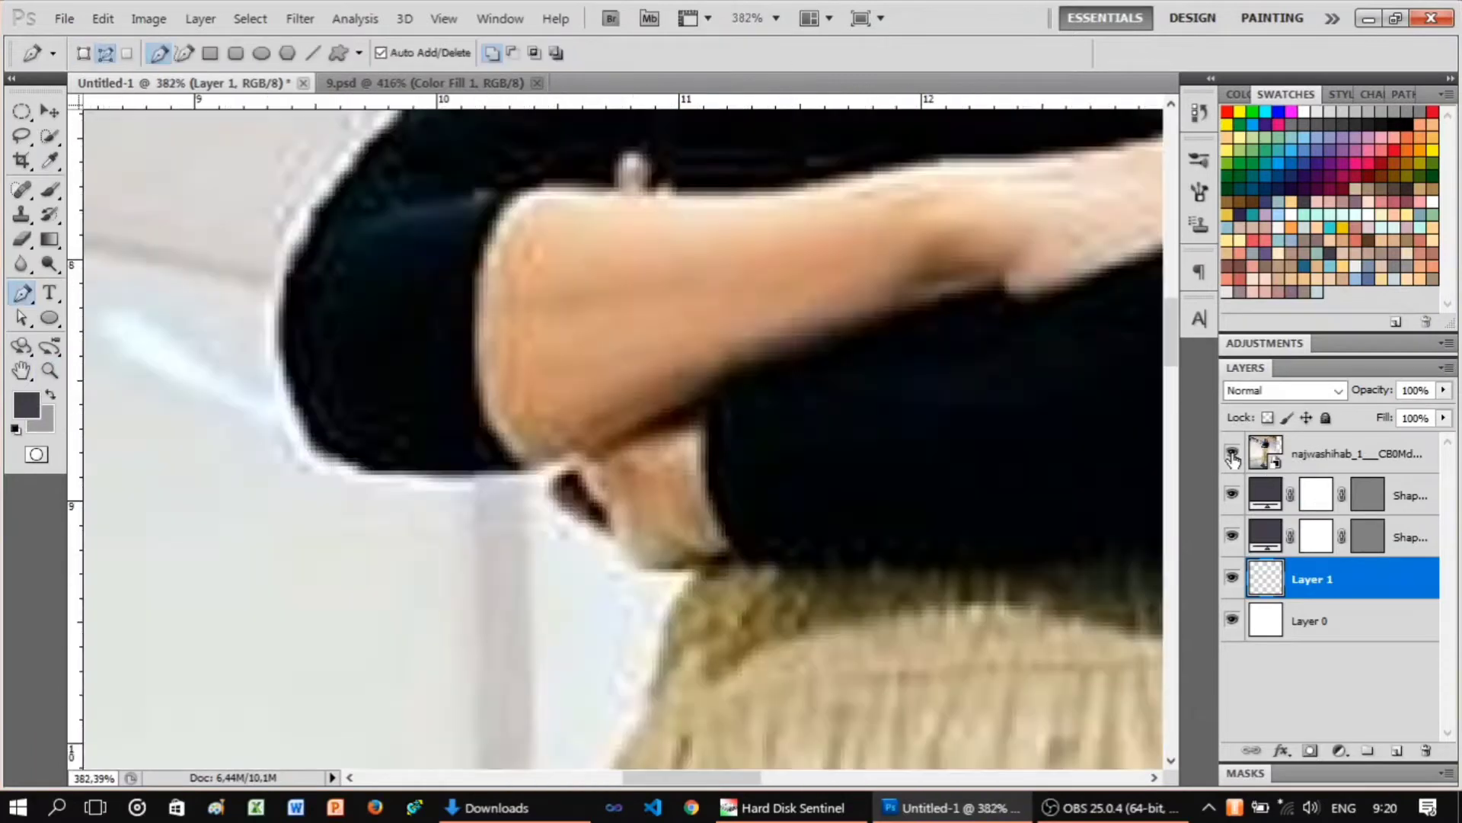
pyautogui.scroll(3, 655, 288)
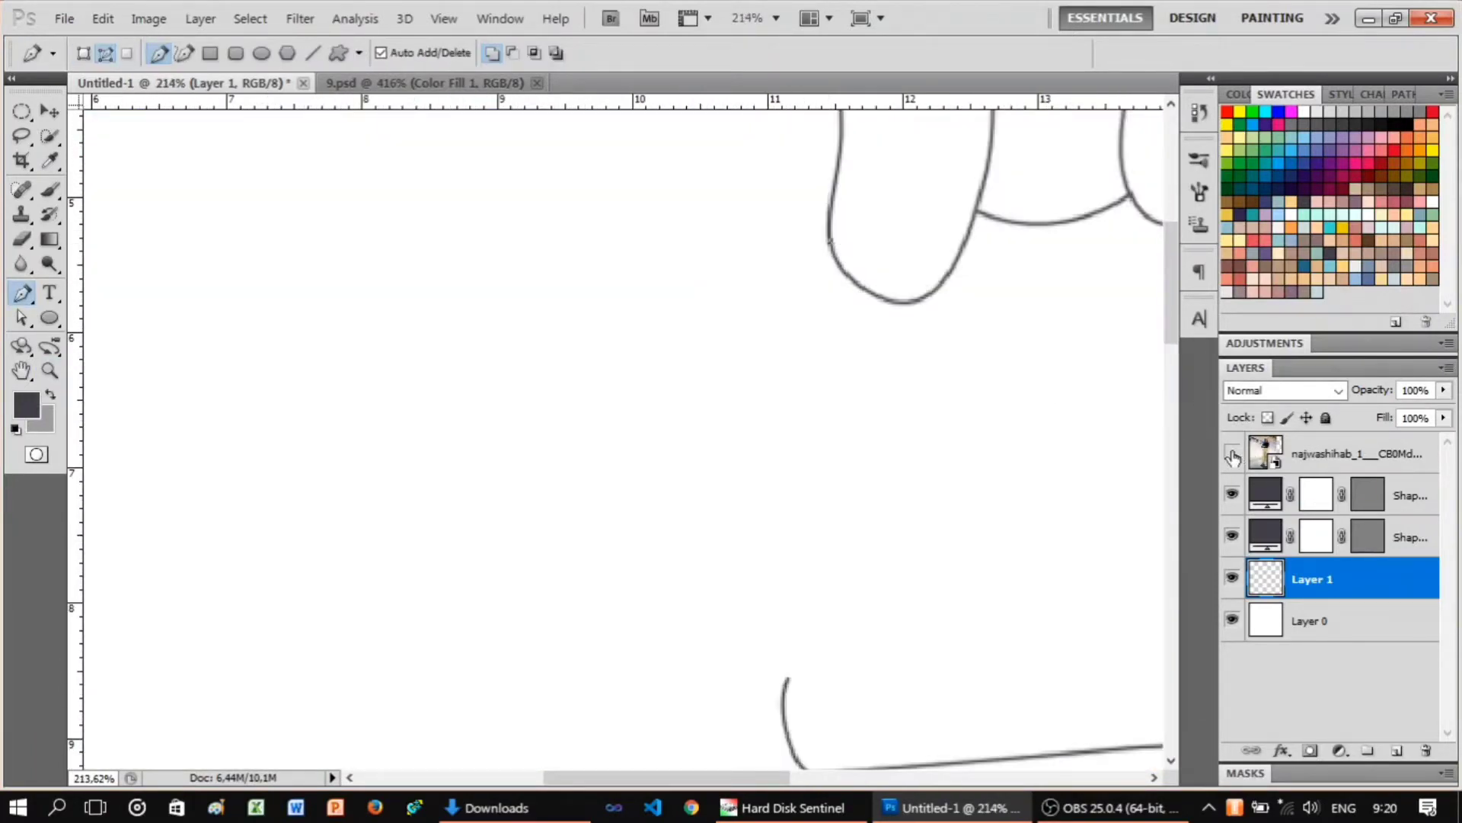
# Trace the left sleeve's edge, curved lower edge and forearm with a Pen path.
pyautogui.click(1232, 454)
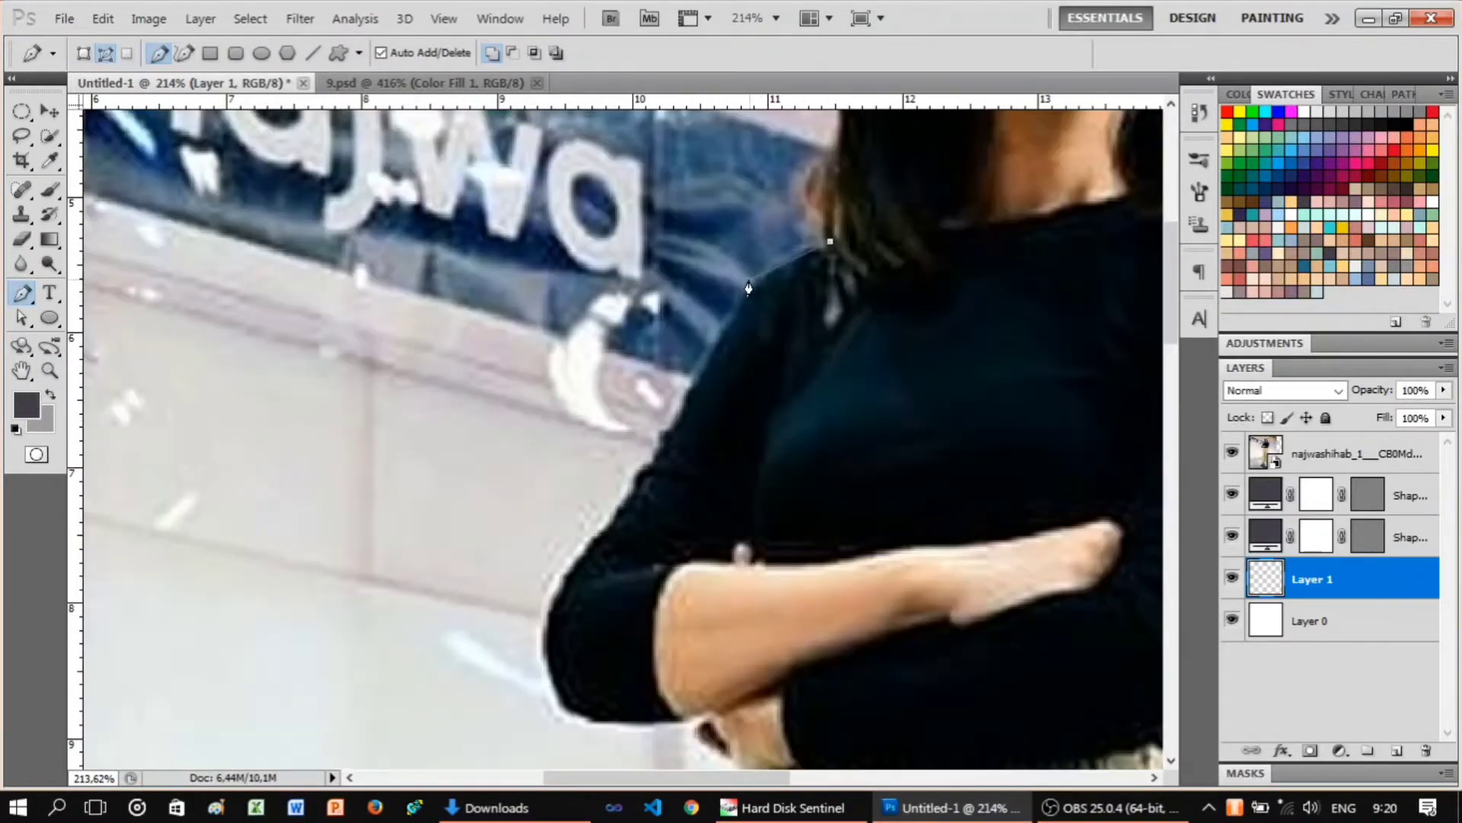
pyautogui.scroll(-1, 561, 581)
pyautogui.click(538, 571)
pyautogui.click(549, 632)
pyautogui.click(675, 676)
pyautogui.moveTo(653, 692); pyautogui.dragTo(720, 653)
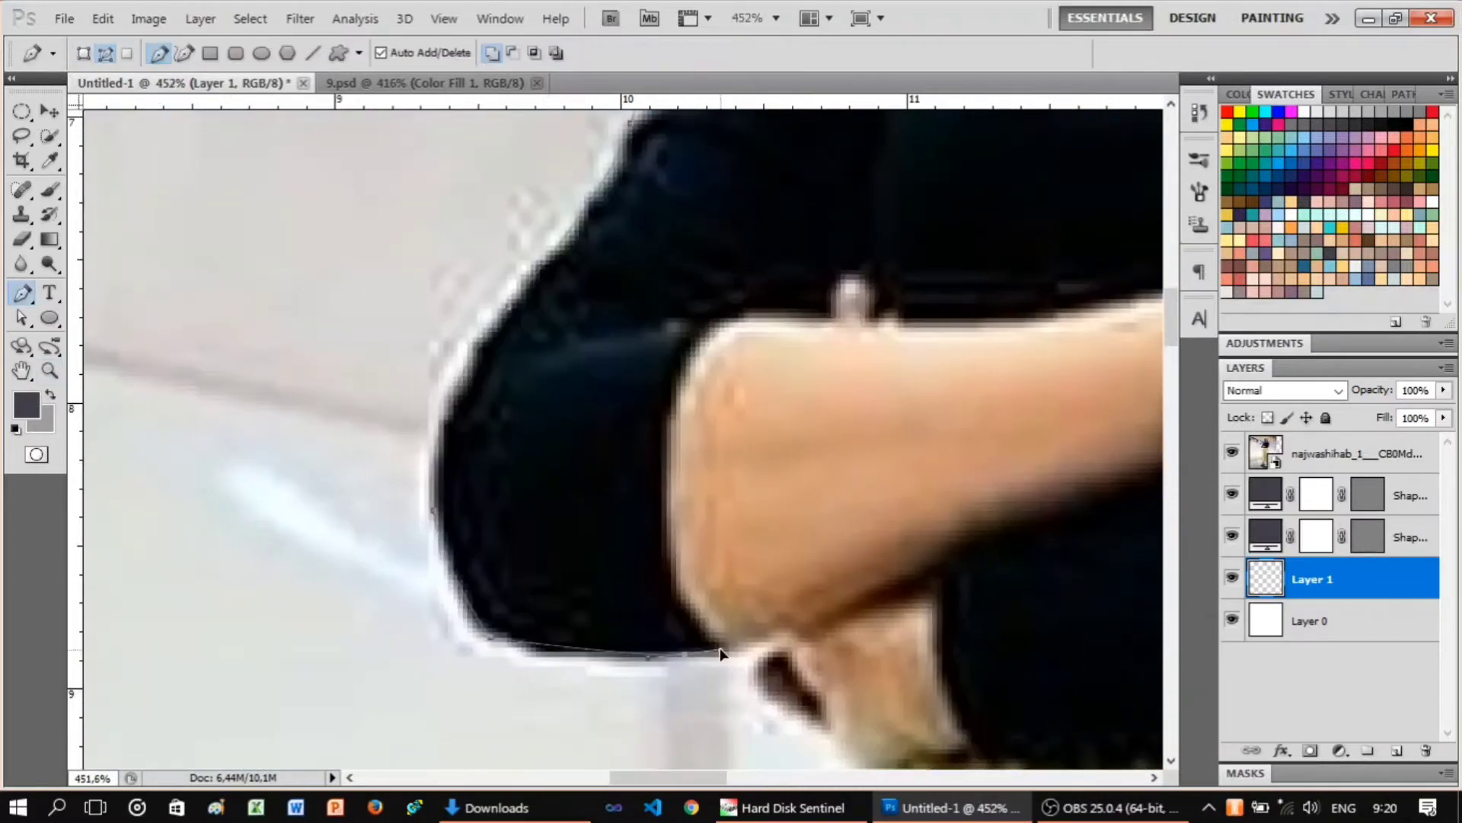
pyautogui.moveTo(668, 483); pyautogui.dragTo(674, 344)
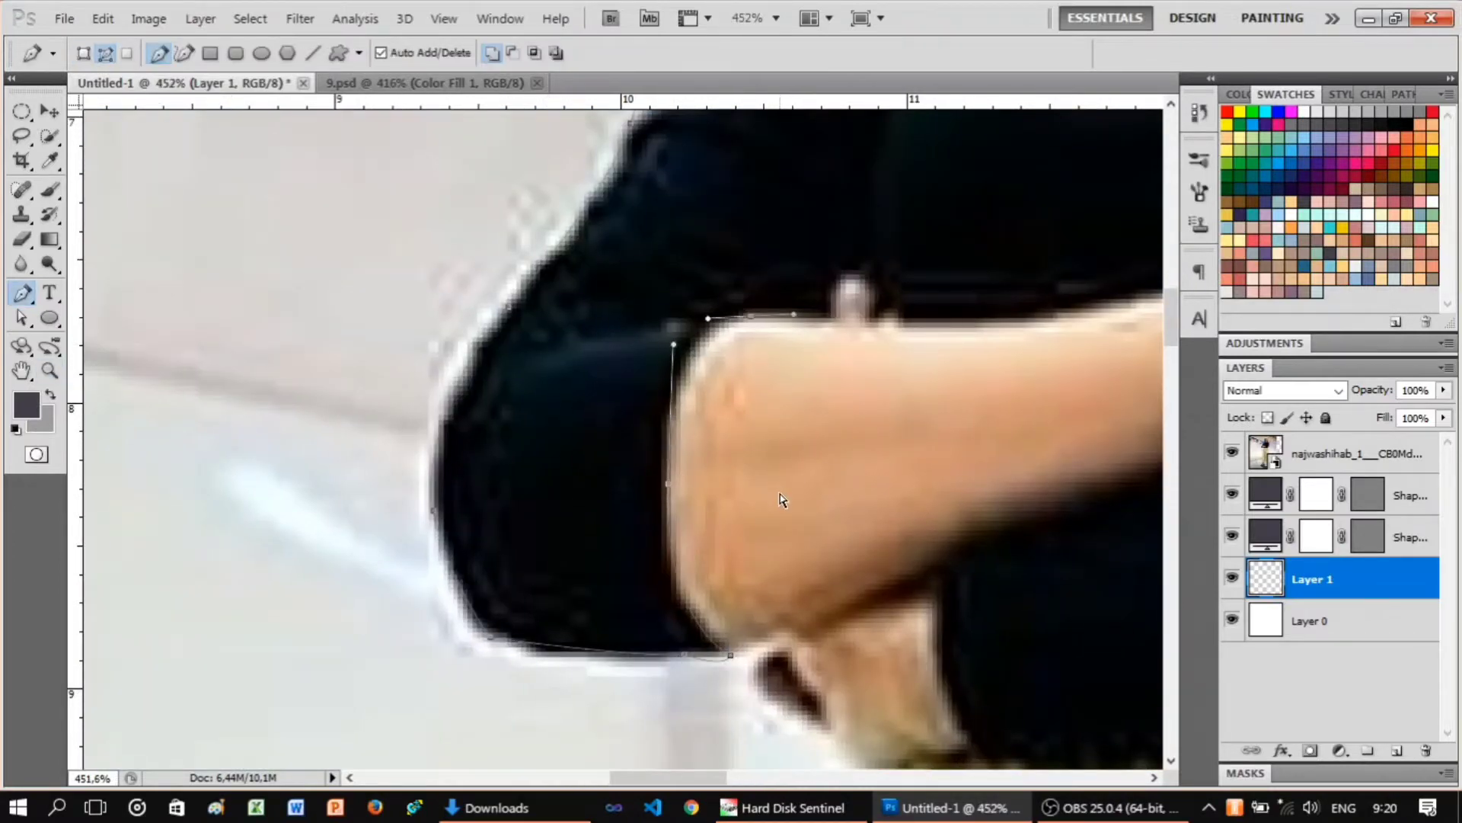
pyautogui.press('z')
pyautogui.press('p')
pyautogui.rightClick(760, 367)
# Stroke the sleeve crease path with the brush and zoom in on the sleeve outline.
pyautogui.click(860, 608)
pyautogui.press('z')
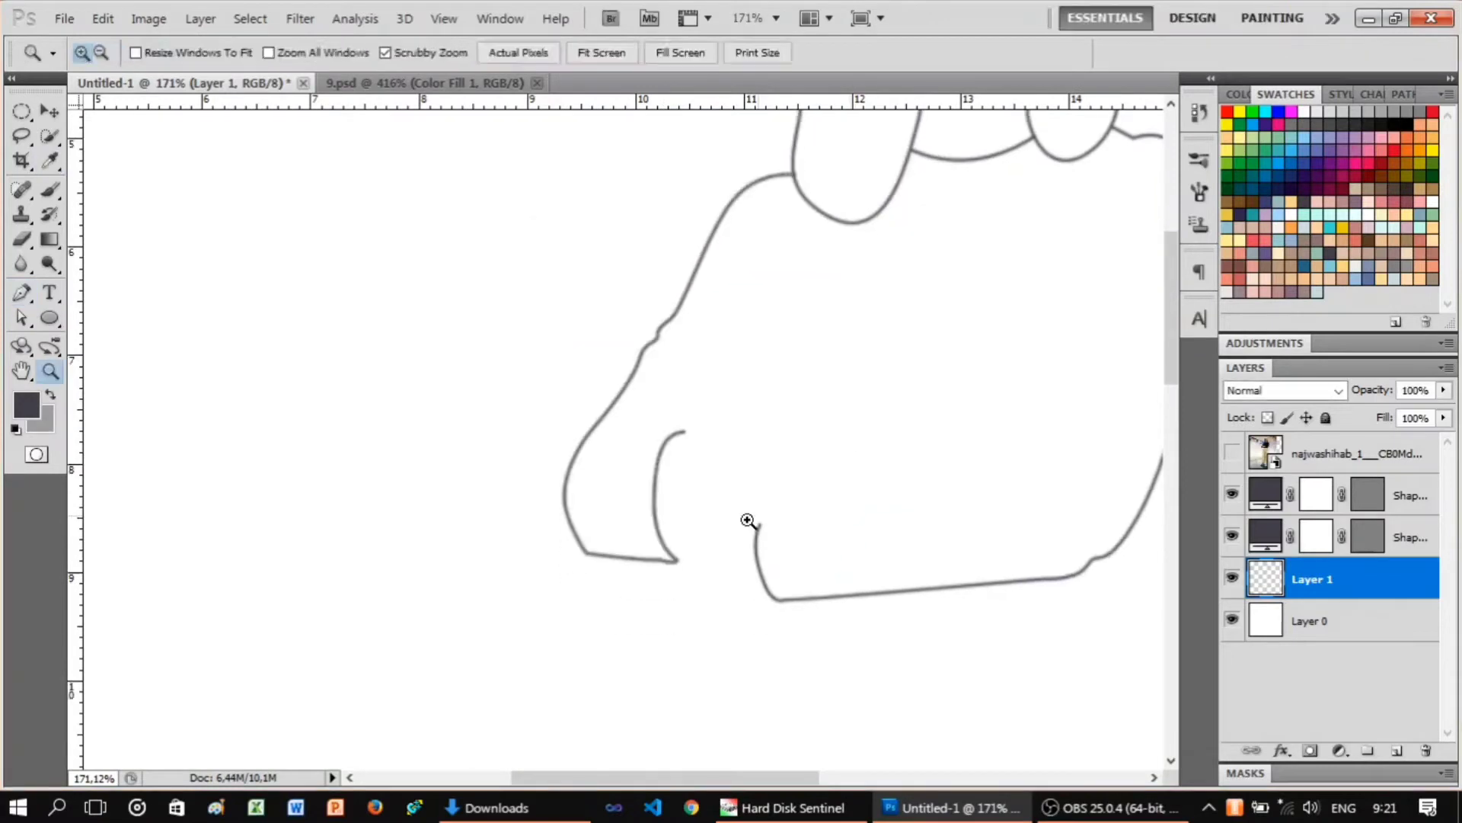
pyautogui.moveTo(748, 521); pyautogui.dragTo(943, 520)
pyautogui.press('p')
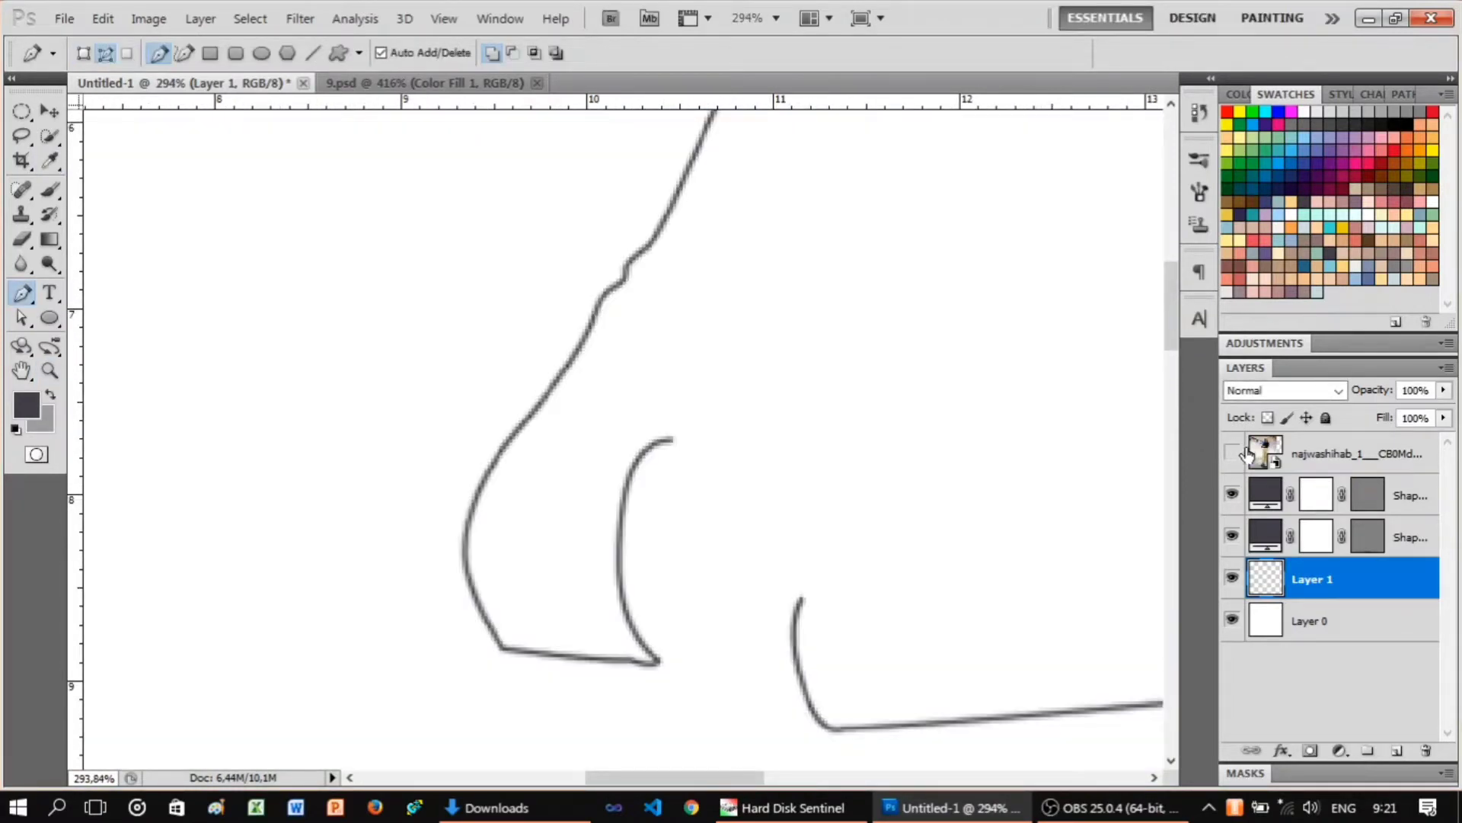
# Trace the forearm's top edge and underside to the hand, then stroke the path with the brush.
pyautogui.click(1232, 454)
pyautogui.moveTo(533, 447); pyautogui.dragTo(942, 463)
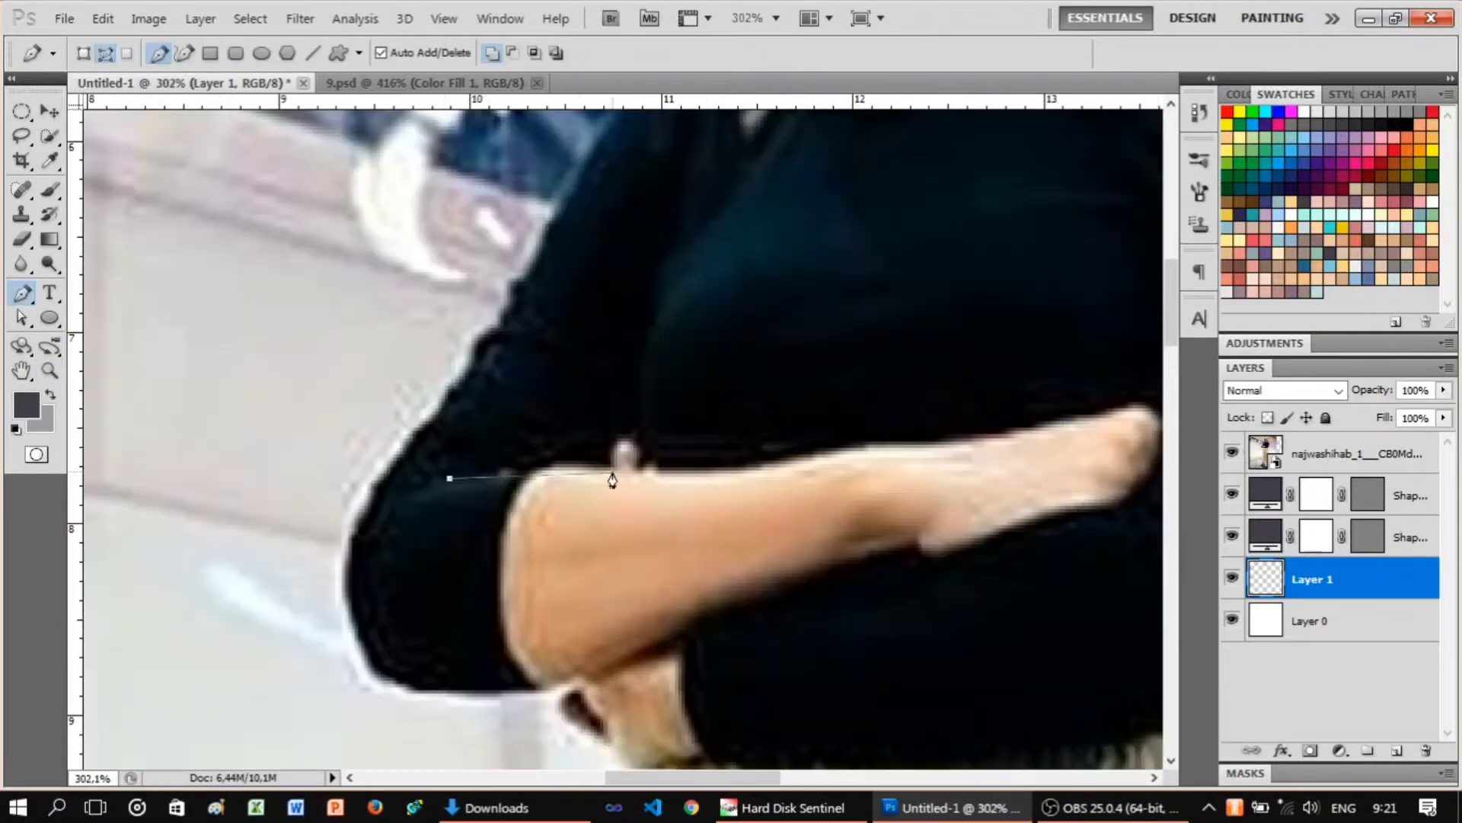
pyautogui.moveTo(729, 481); pyautogui.dragTo(689, 482)
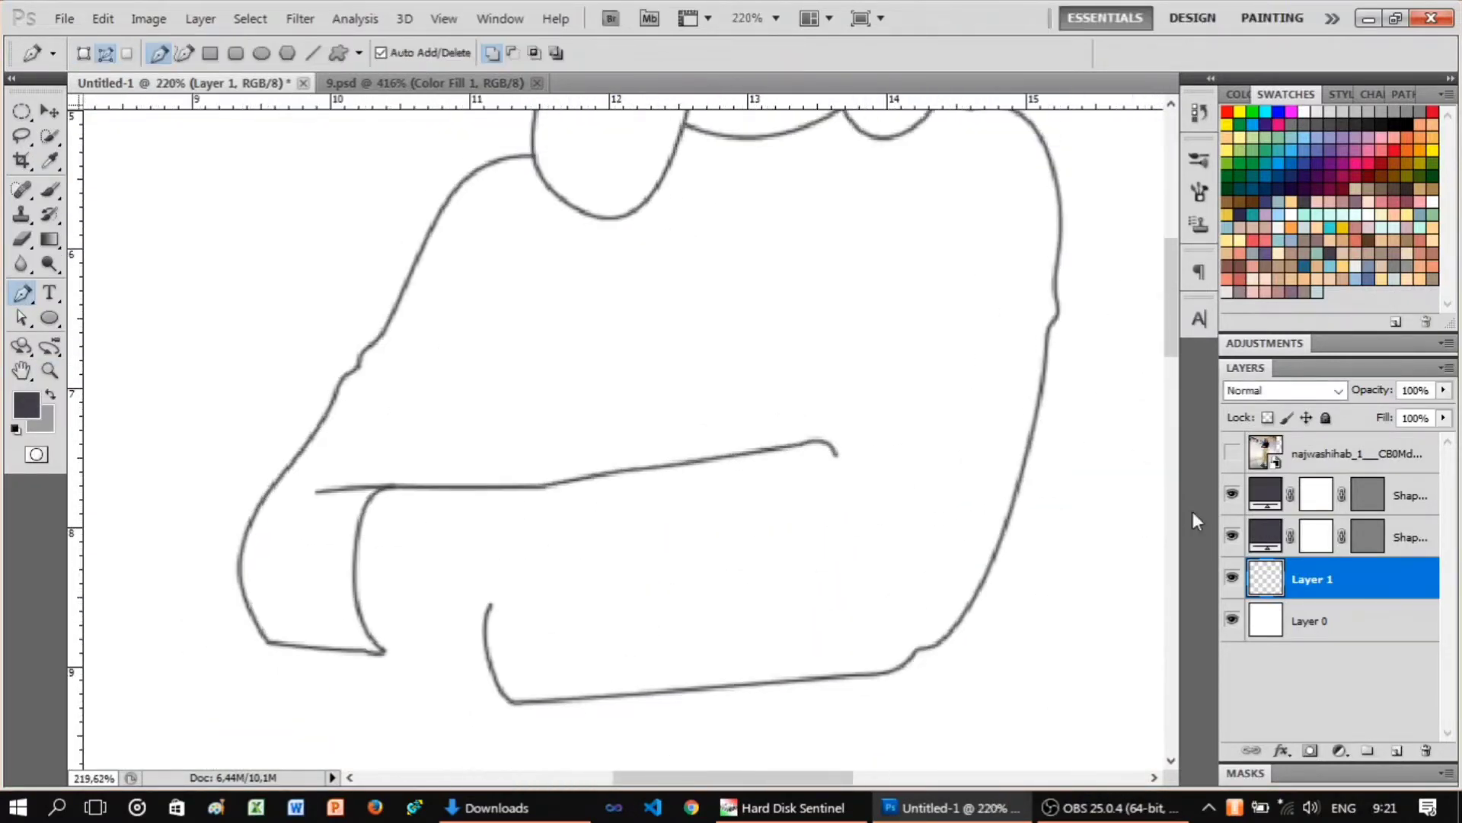
pyautogui.click(1232, 454)
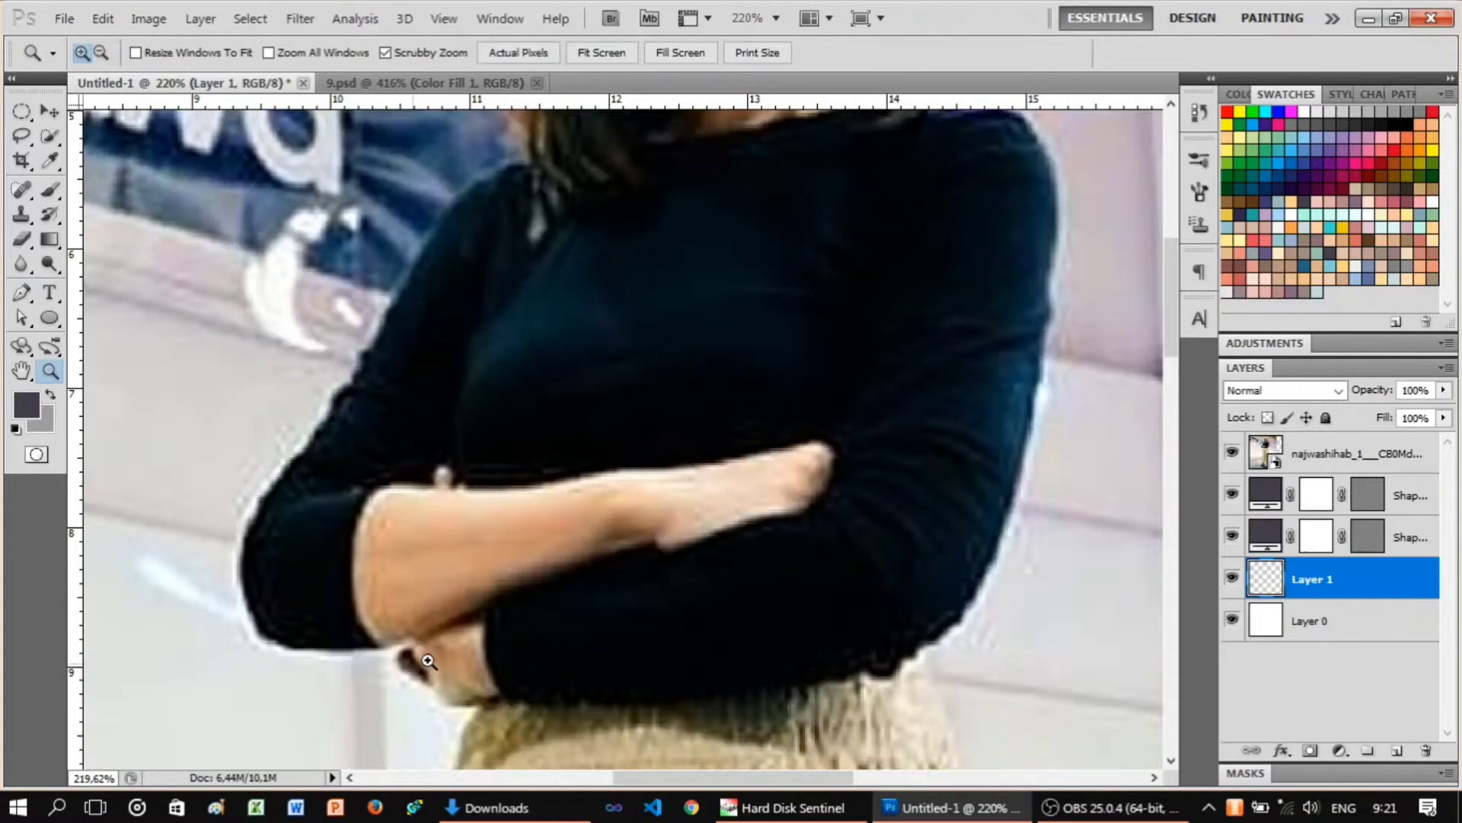
pyautogui.moveTo(488, 596); pyautogui.dragTo(514, 596)
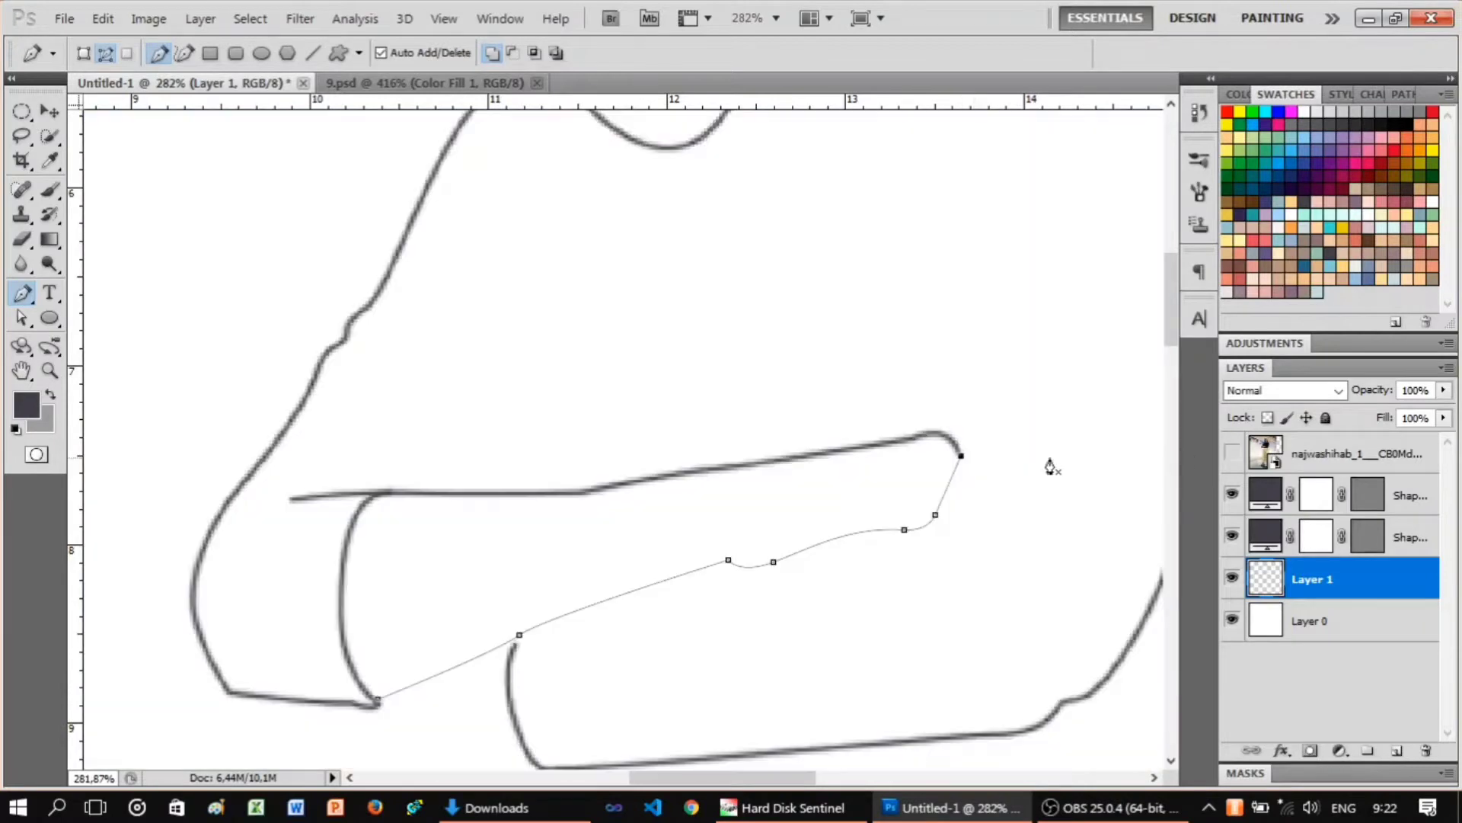
pyautogui.rightClick(1051, 466)
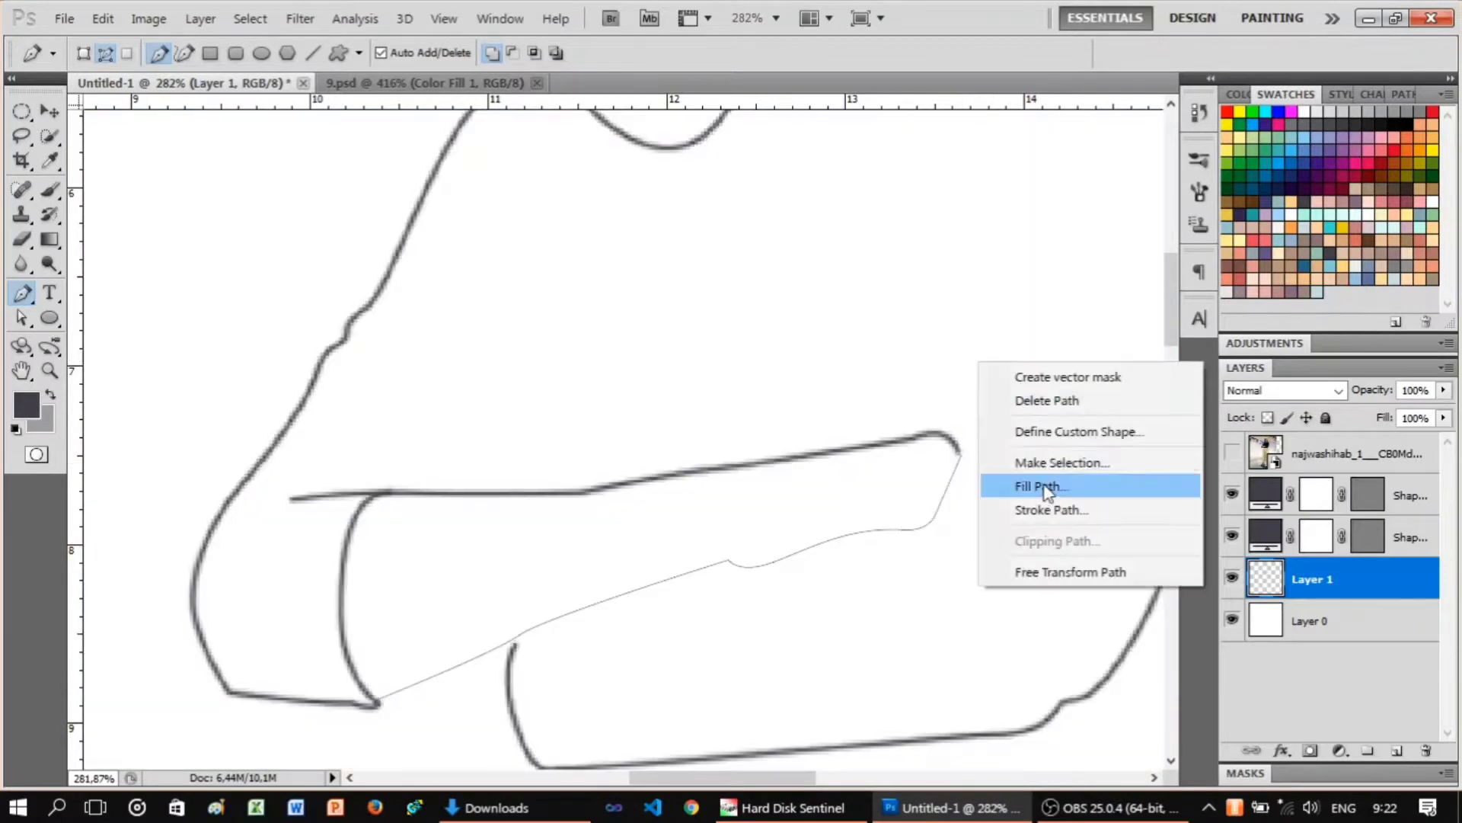
pyautogui.click(1013, 483)
pyautogui.click(999, 457)
# Delete the stray path started at the hand's edge.
pyautogui.click(1231, 453)
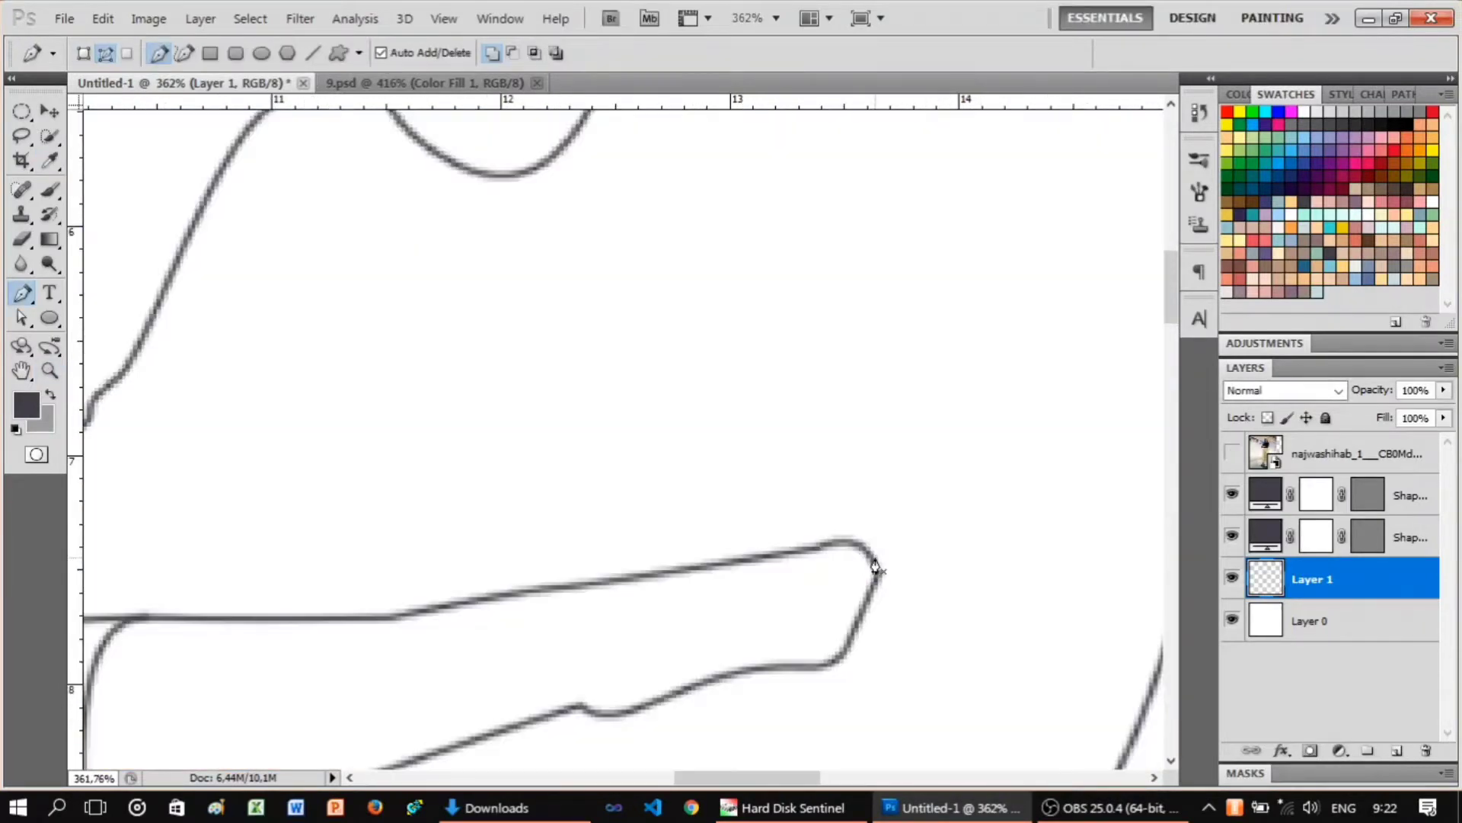
pyautogui.click(873, 557)
pyautogui.scroll(-2, 895, 516)
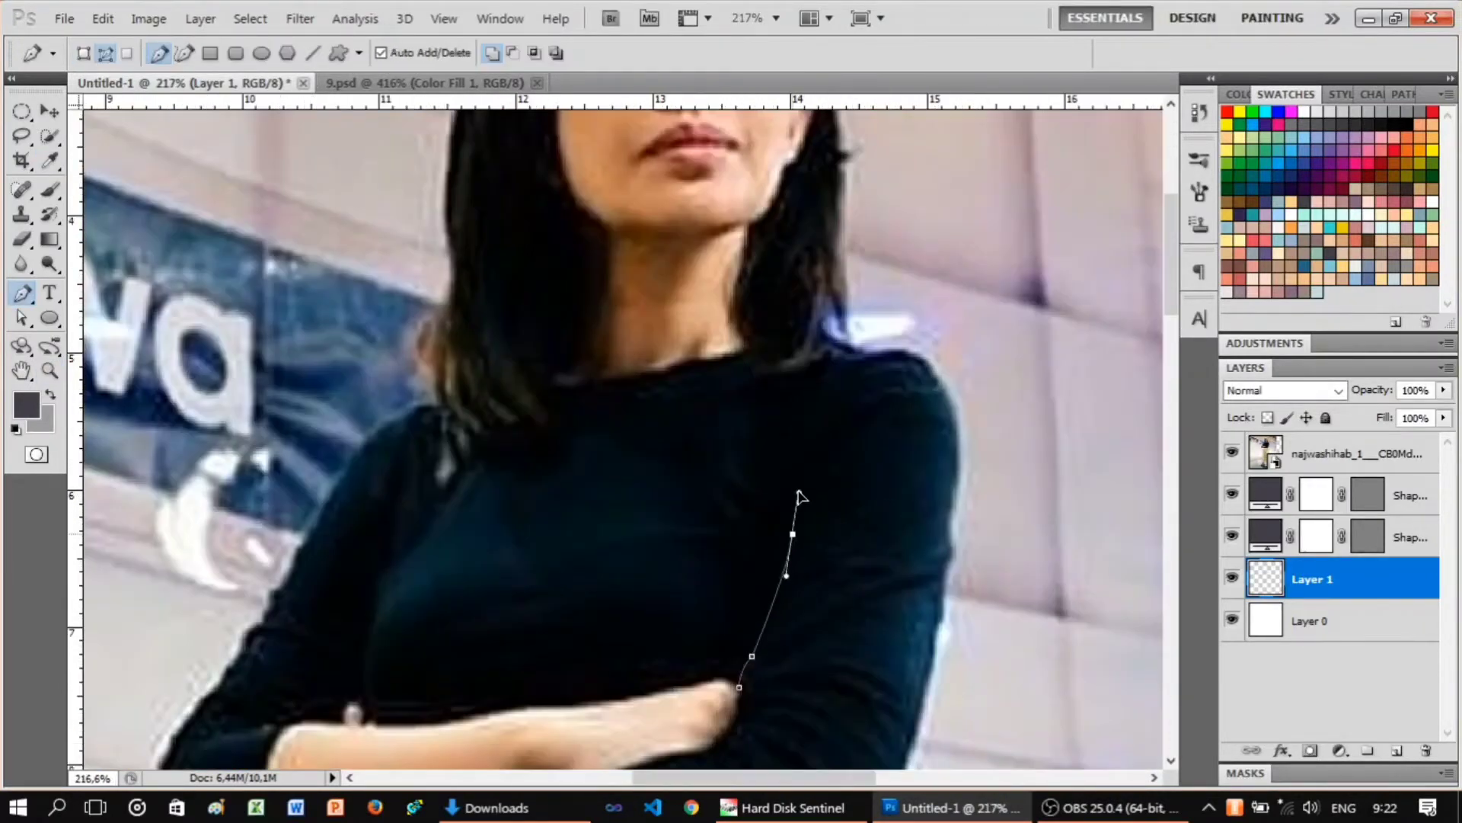
pyautogui.scroll(-3, 838, 495)
pyautogui.click(1231, 453)
pyautogui.rightClick(922, 453)
pyautogui.click(922, 448)
pyautogui.scroll(-1, 849, 597)
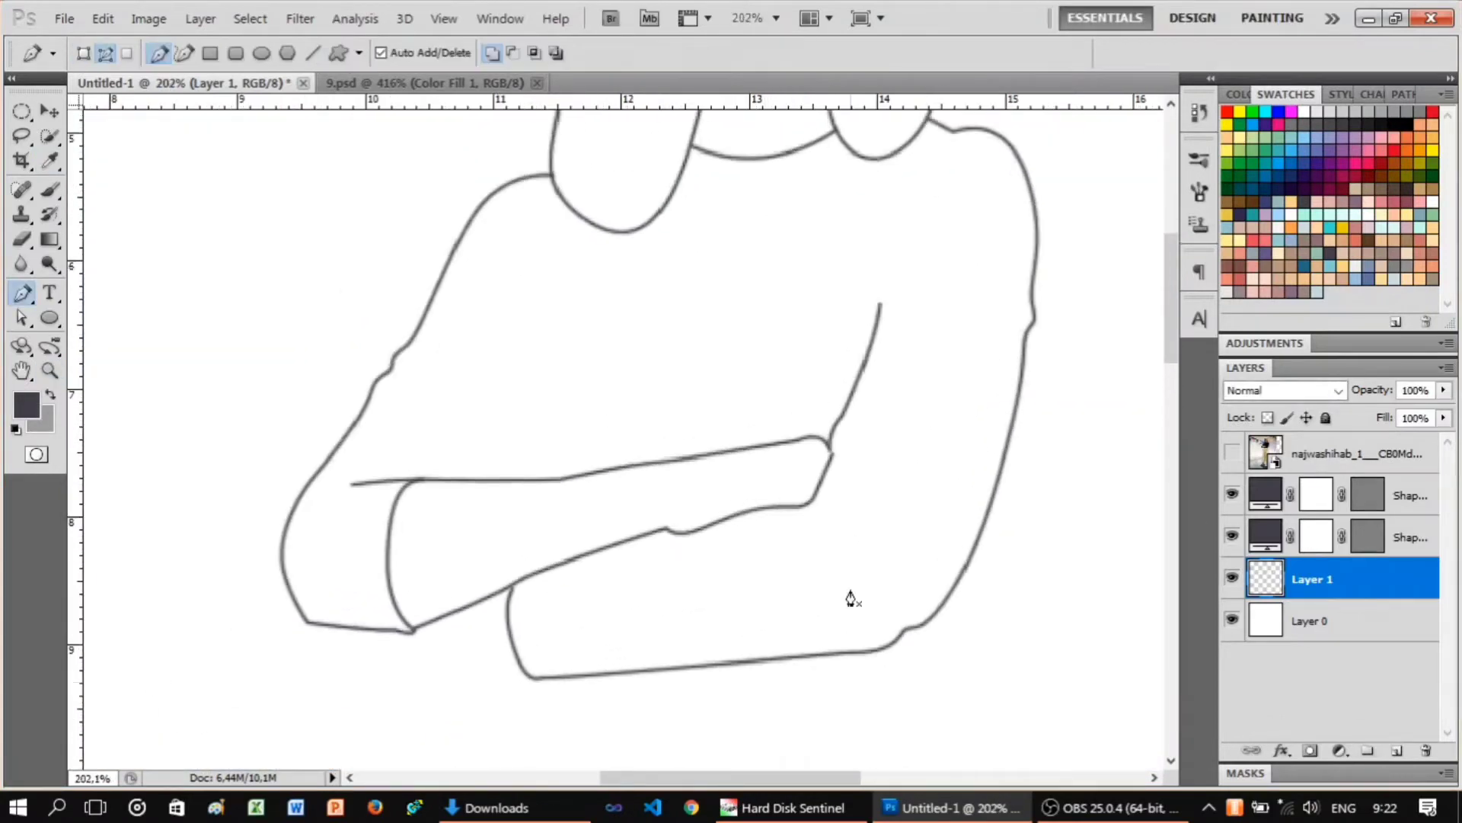
# Check the lines against the photo and stroke the wrist path with the brush.
pyautogui.click(1232, 454)
pyautogui.scroll(2, 646, 529)
pyautogui.scroll(2, 663, 545)
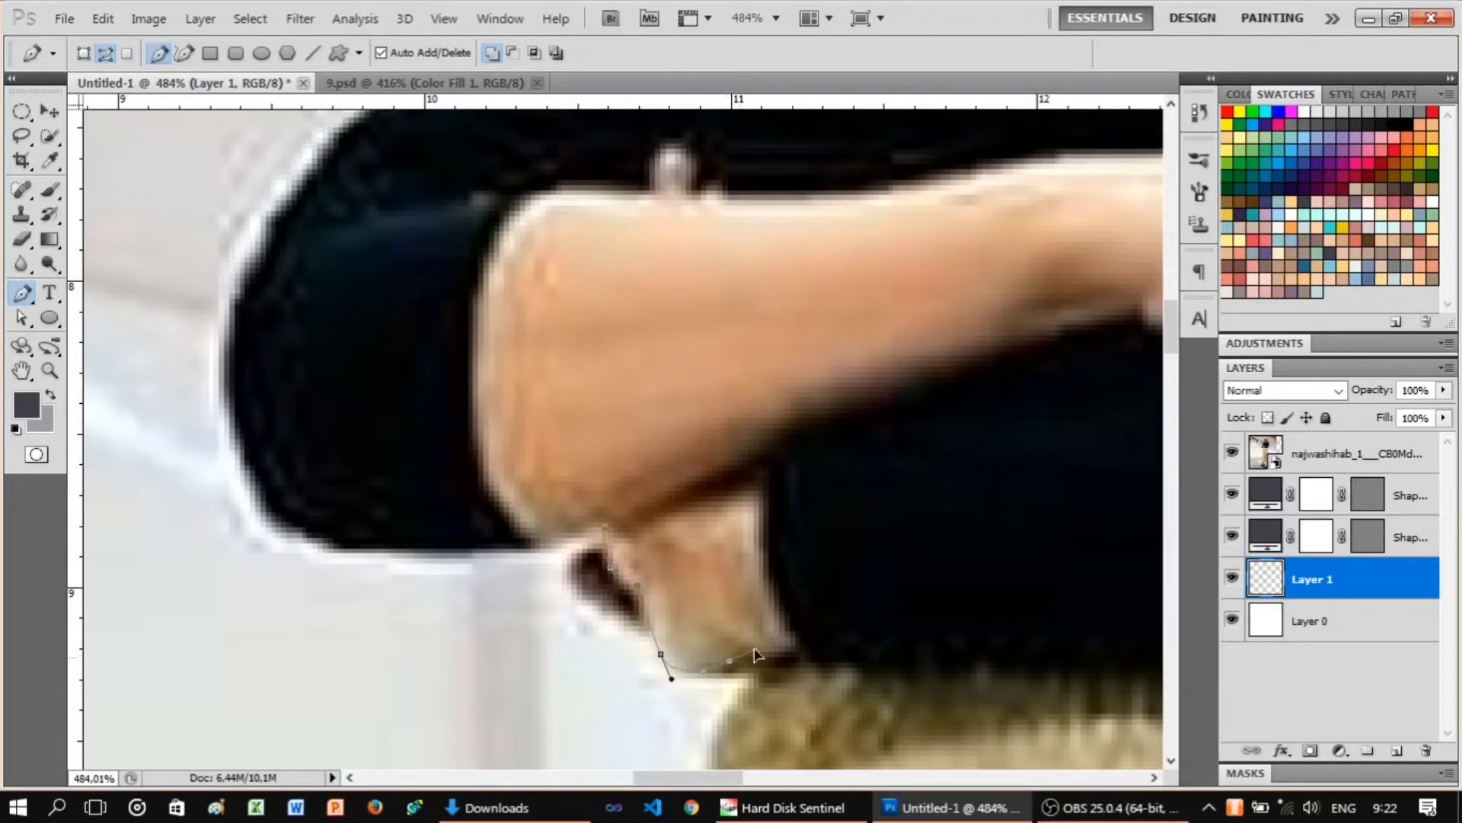
pyautogui.click(1232, 453)
pyautogui.scroll(1, 893, 585)
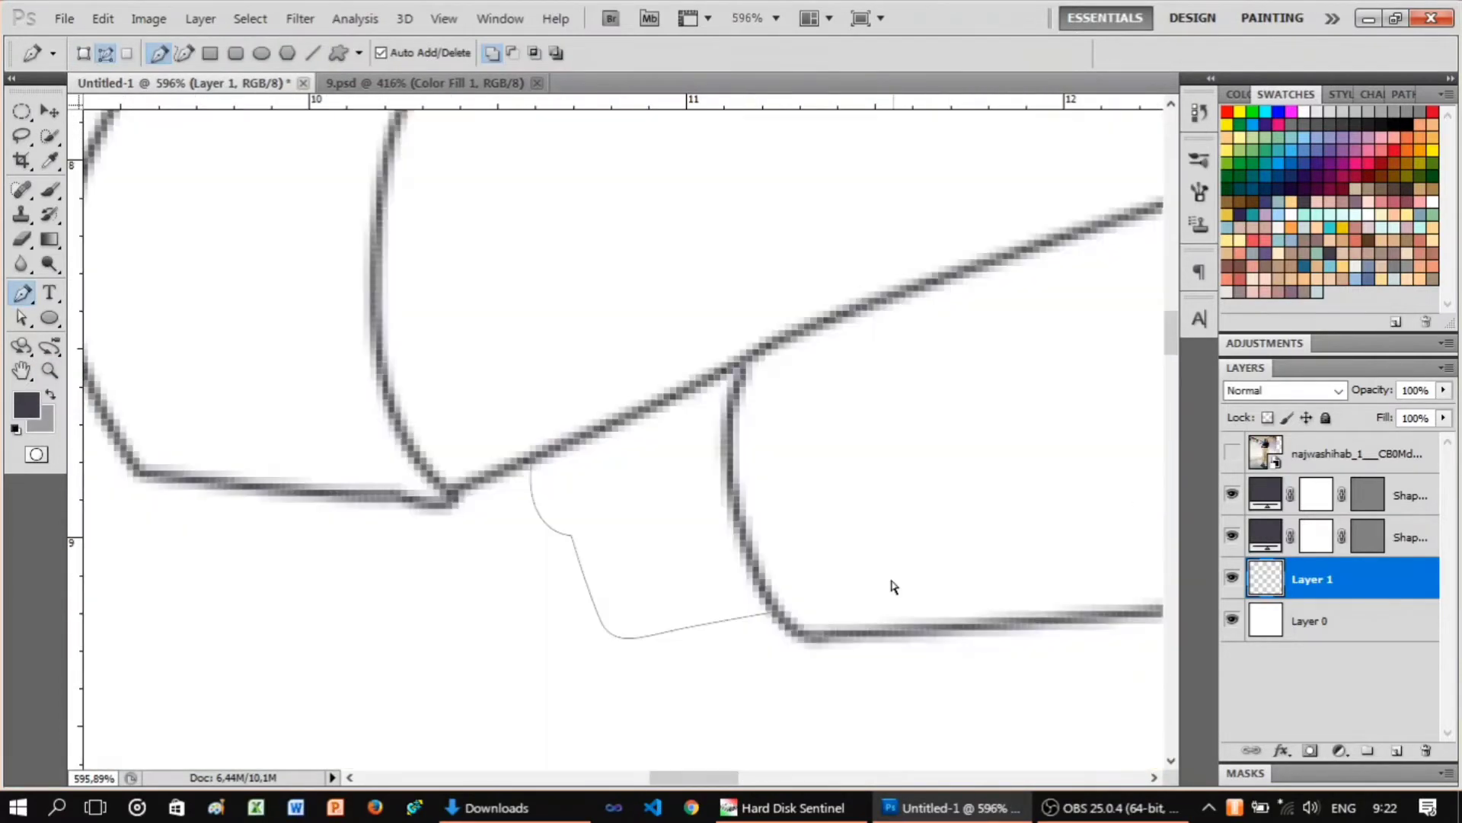
pyautogui.scroll(-5, 689, 643)
pyautogui.rightClick(772, 499)
pyautogui.click(837, 656)
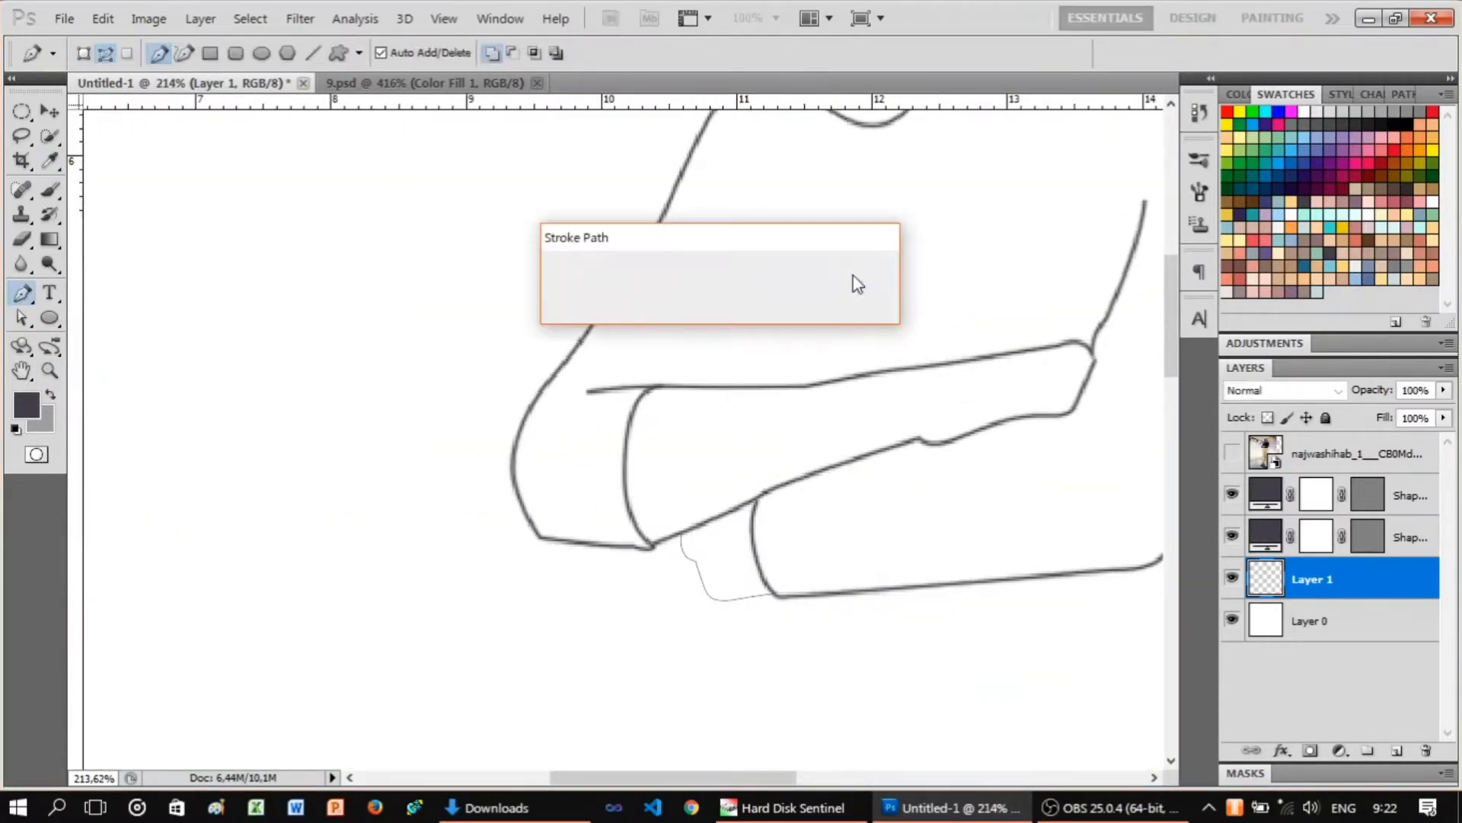
pyautogui.press('Return')
# Finish the wrist outline path and stroke it onto Layer 1.
pyautogui.press('z')
pyautogui.scroll(-6, 528, 500)
pyautogui.scroll(6, 529, 500)
pyautogui.press('p')
pyautogui.click(1232, 453)
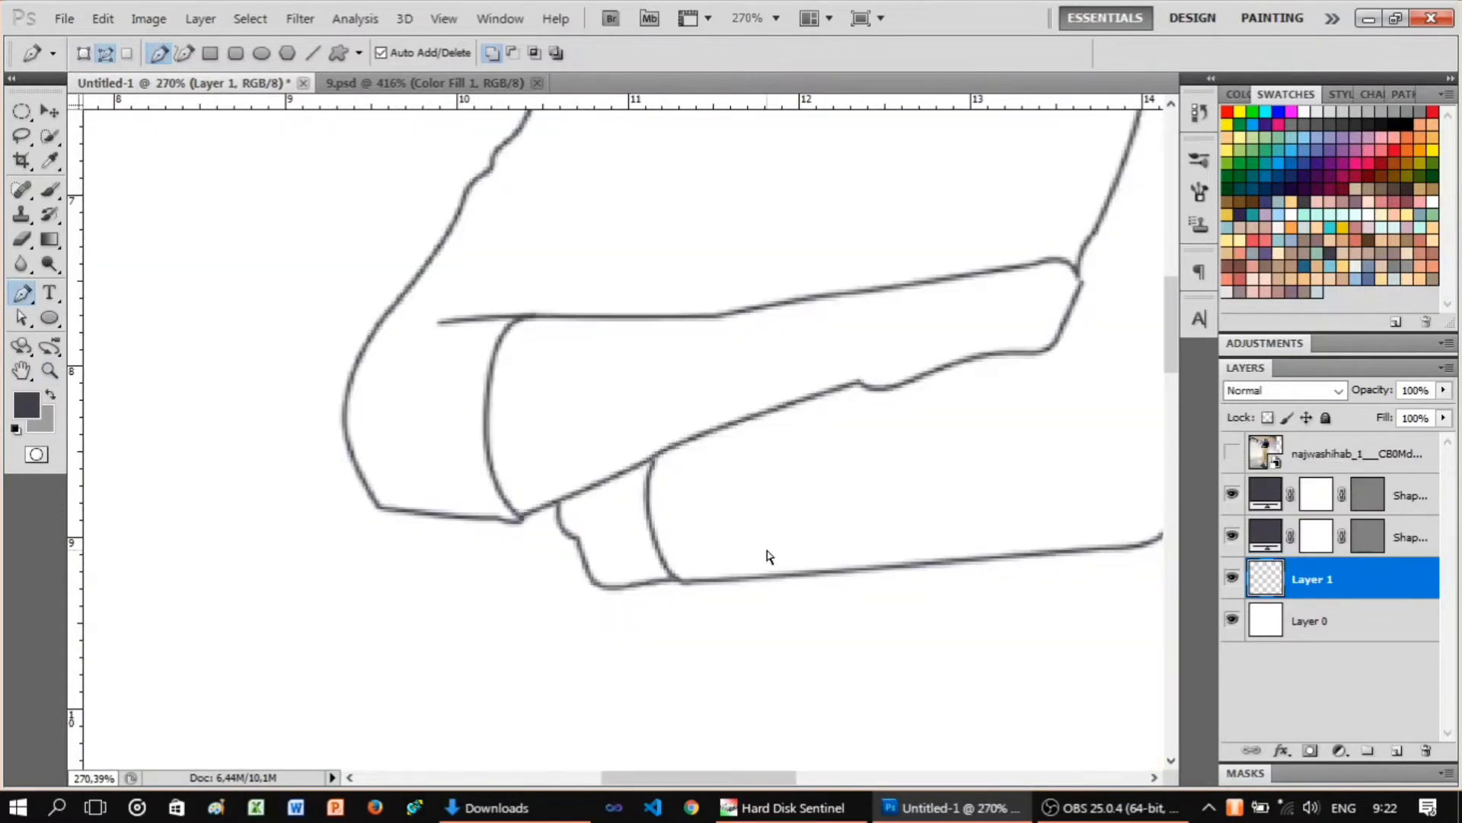
pyautogui.click(1232, 453)
pyautogui.rightClick(651, 516)
pyautogui.click(718, 673)
pyautogui.press('Return')
# Stroke the hand path with the brush after comparing it with the photo.
pyautogui.scroll(-2, 762, 495)
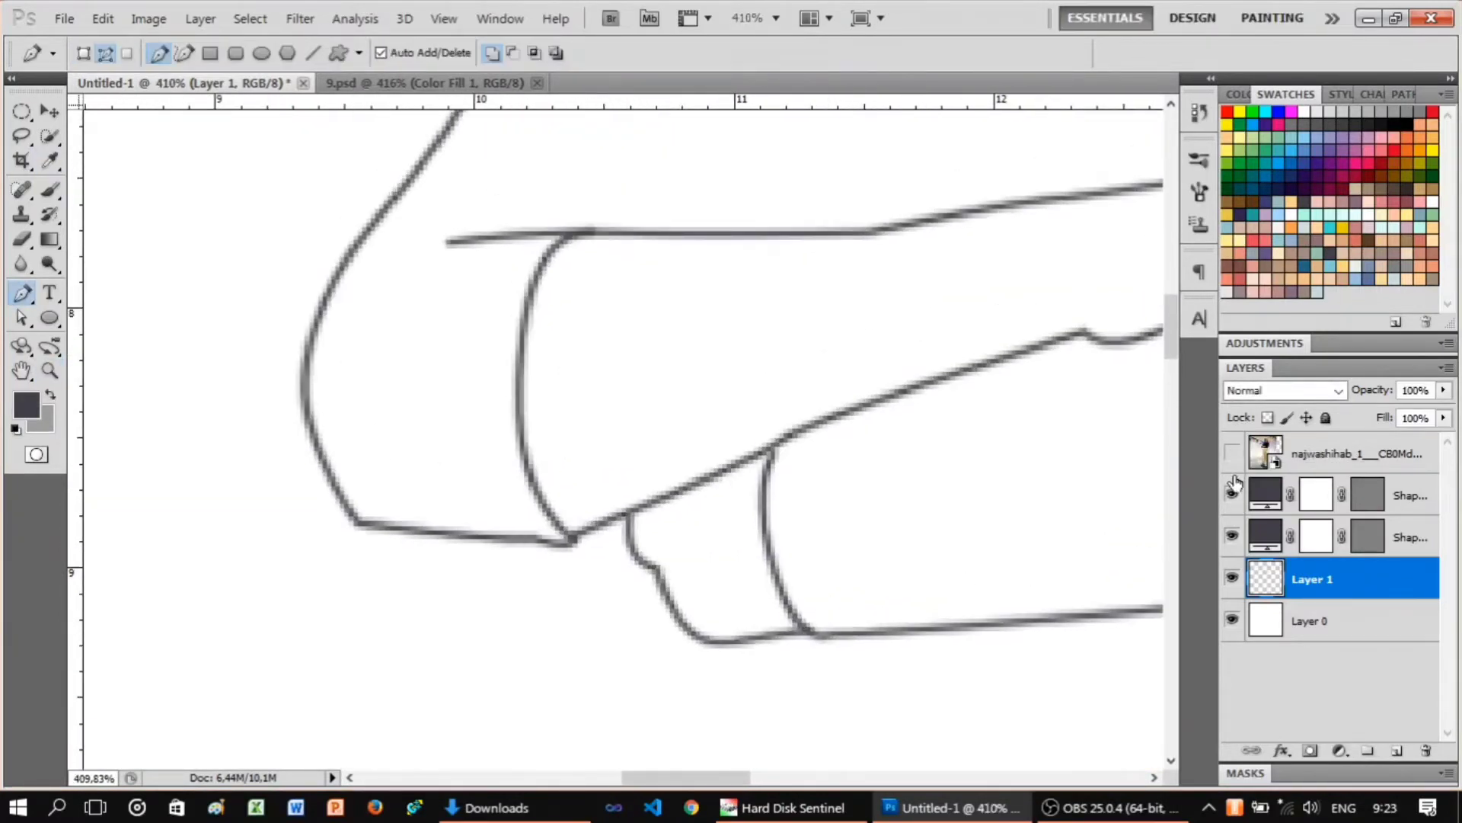
pyautogui.click(1232, 455)
pyautogui.click(1231, 456)
pyautogui.rightClick(708, 487)
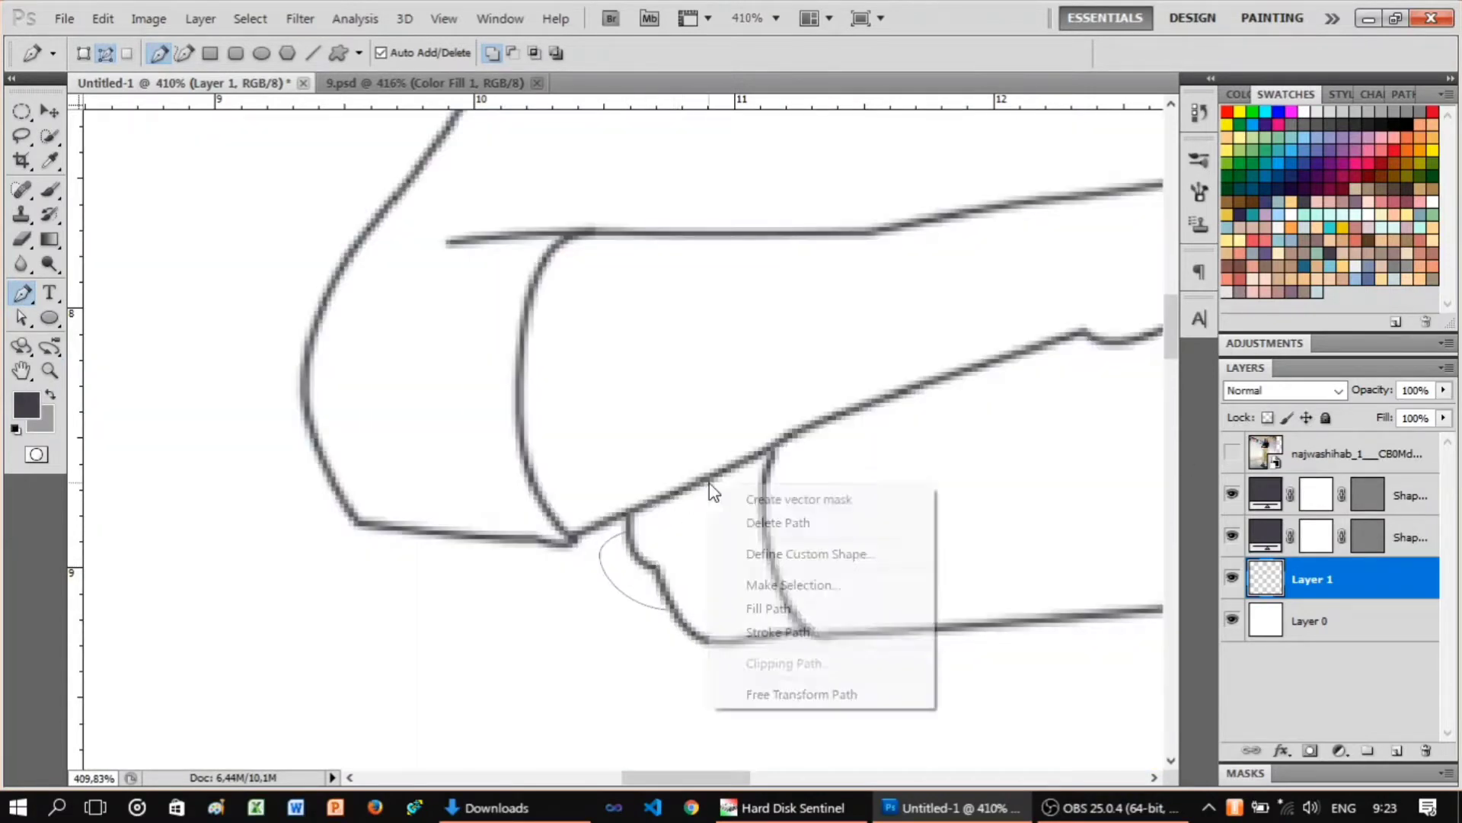
pyautogui.click(769, 585)
pyautogui.press('Return')
# Zoom and scroll around the hand, toggling the reference photo to check the stroked lines.
pyautogui.scroll(-4, 620, 595)
pyautogui.press('z')
pyautogui.scroll(4, 715, 528)
pyautogui.scroll(2, 715, 529)
pyautogui.press('p')
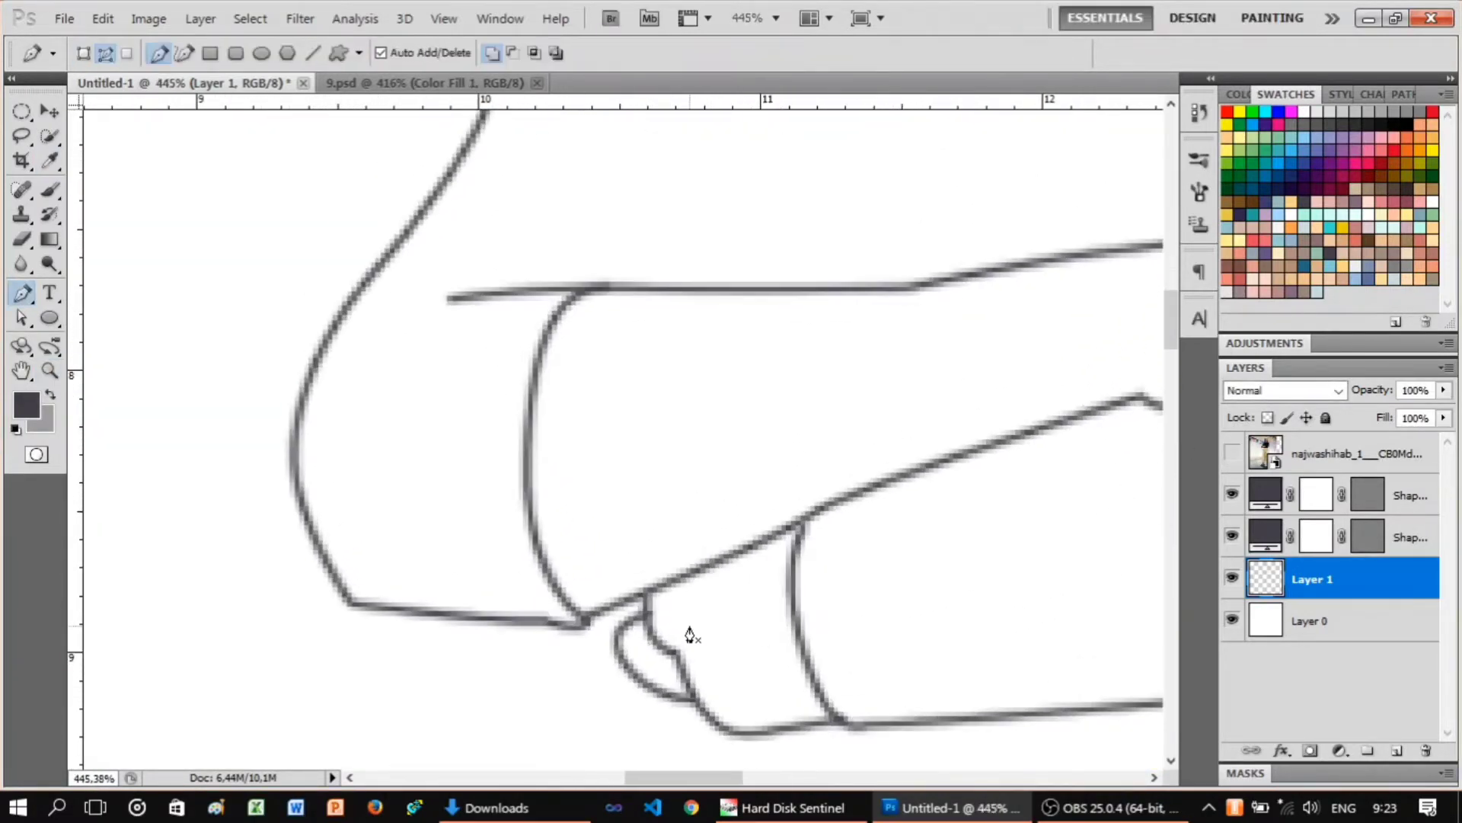
pyautogui.scroll(2, 686, 586)
pyautogui.scroll(-5, 684, 566)
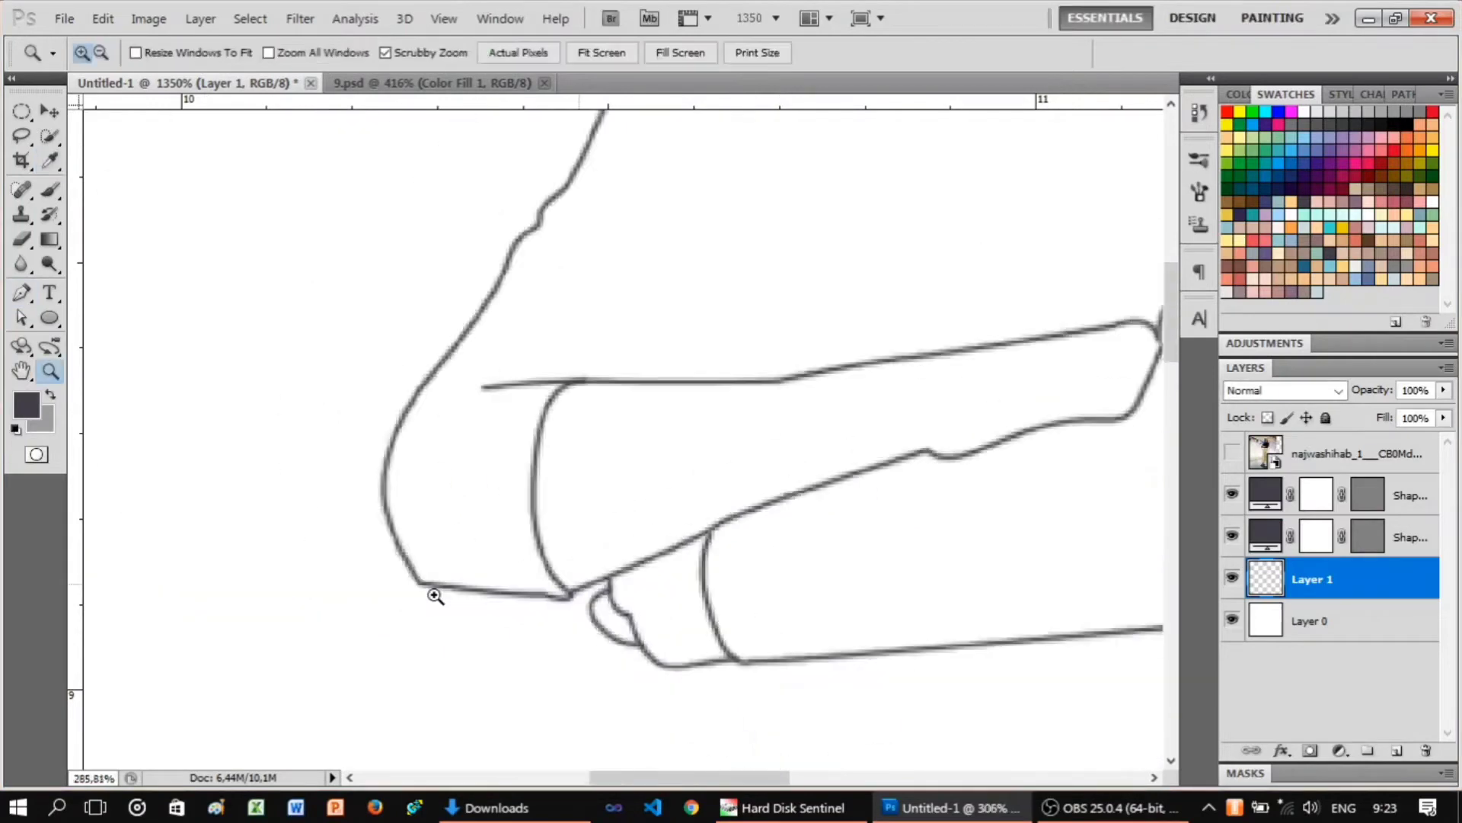
pyautogui.click(1231, 456)
pyautogui.click(1234, 454)
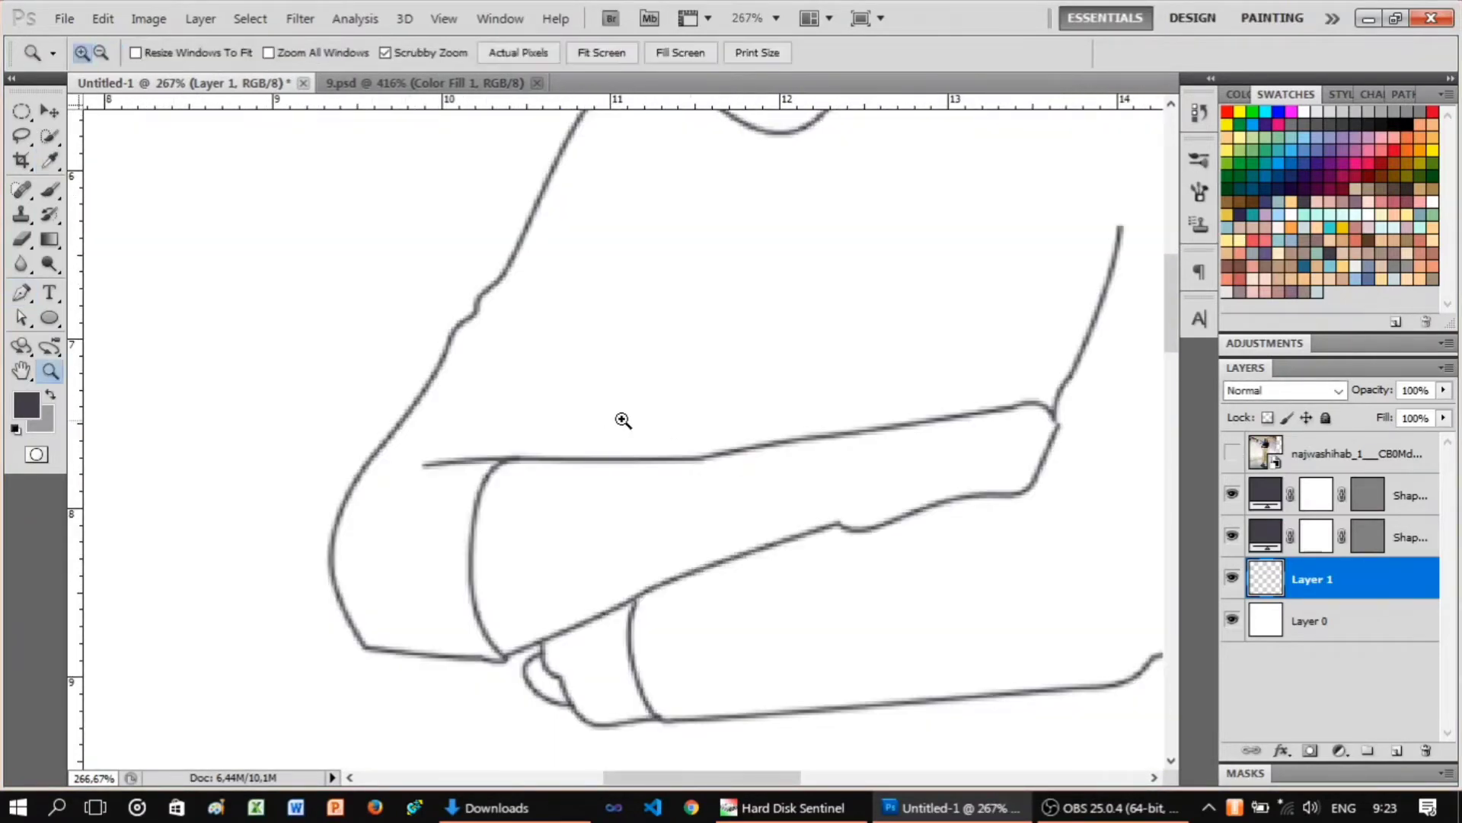
pyautogui.scroll(1, 621, 420)
# Start a fingertip path on the forearm line, checking it against the reference photo.
pyautogui.click(1232, 454)
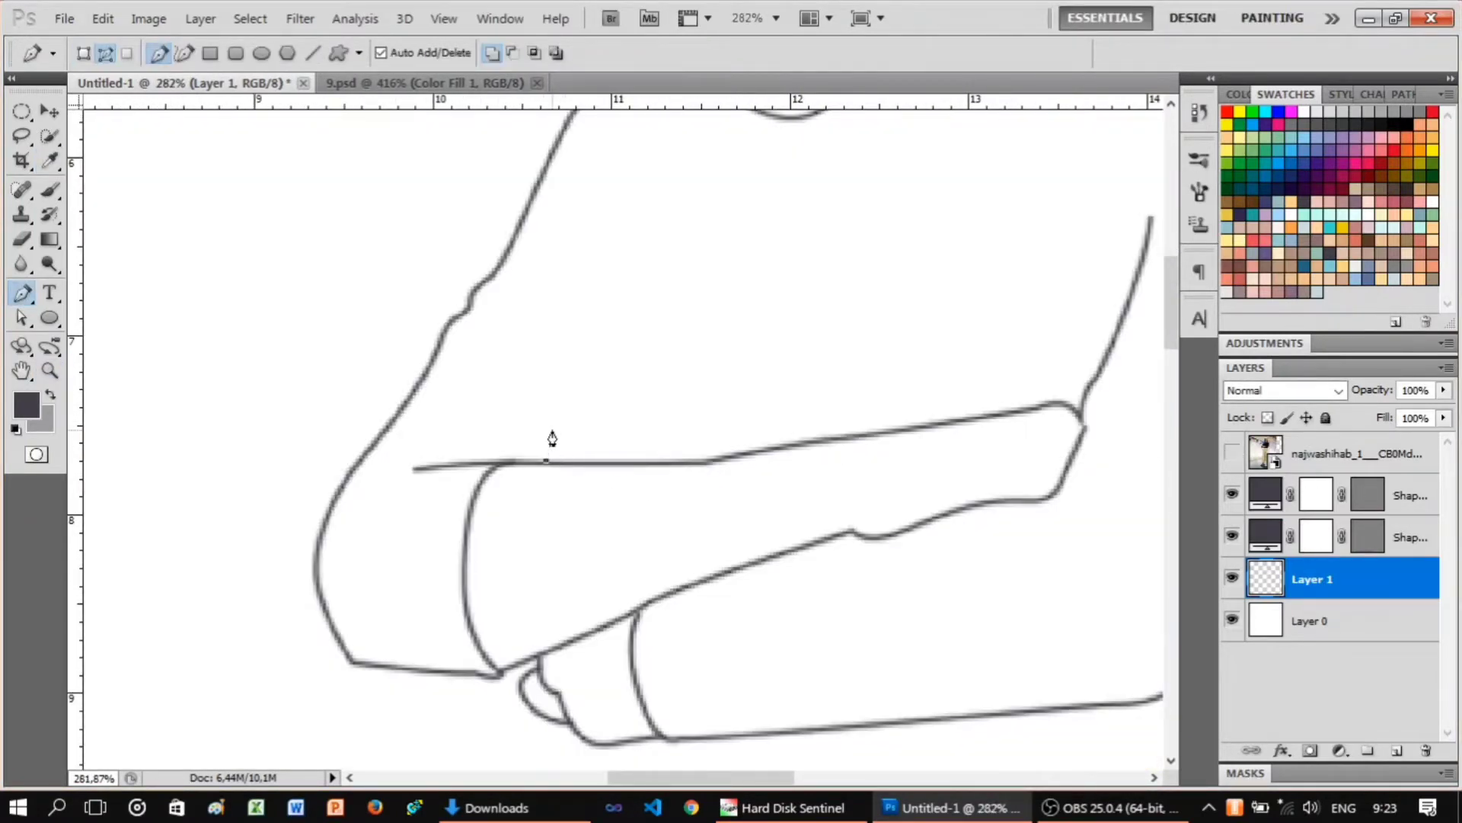
pyautogui.scroll(3, 555, 434)
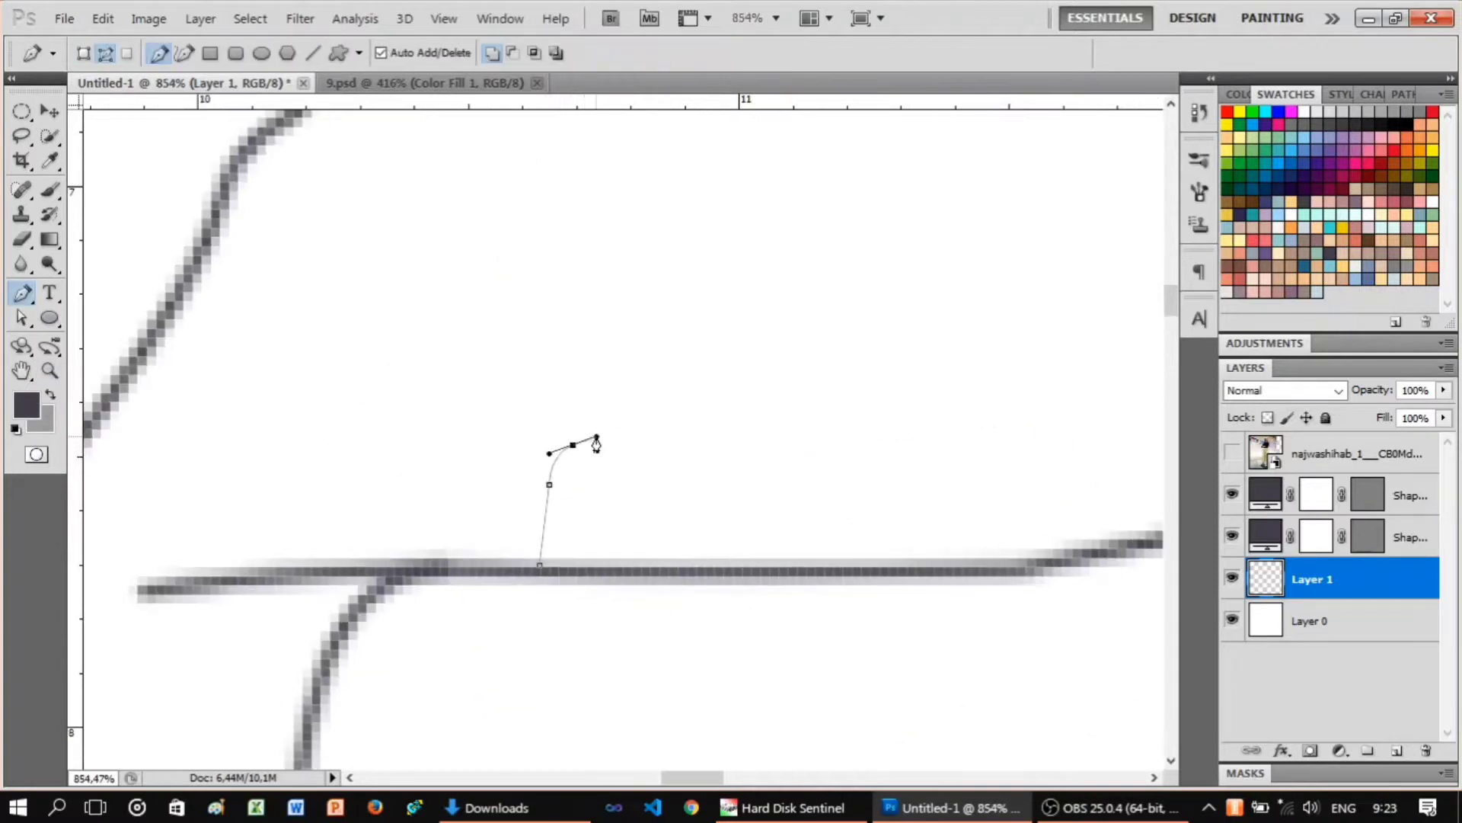
pyautogui.scroll(1, 625, 455)
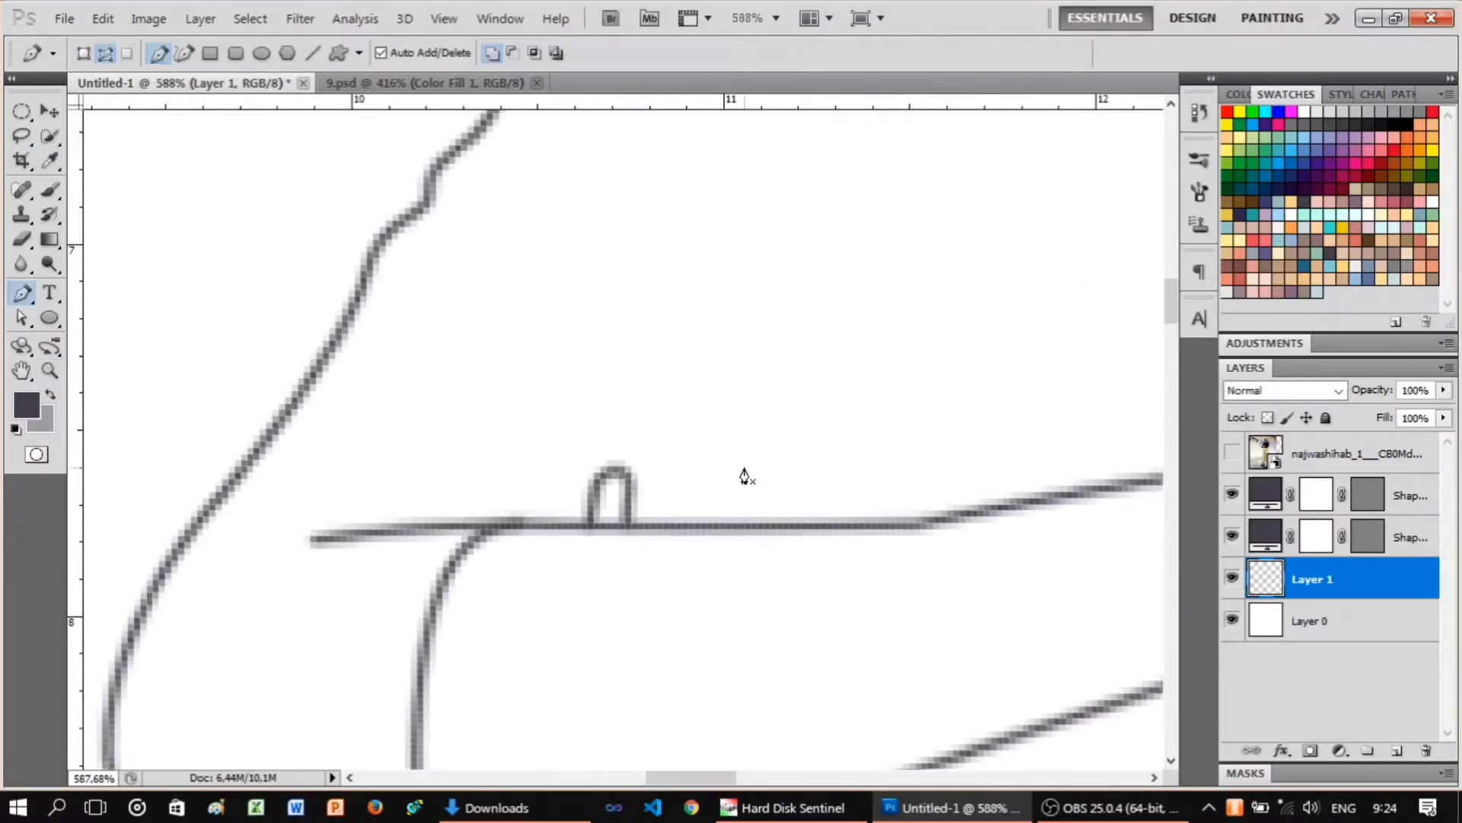
pyautogui.click(1232, 454)
pyautogui.scroll(1, 638, 541)
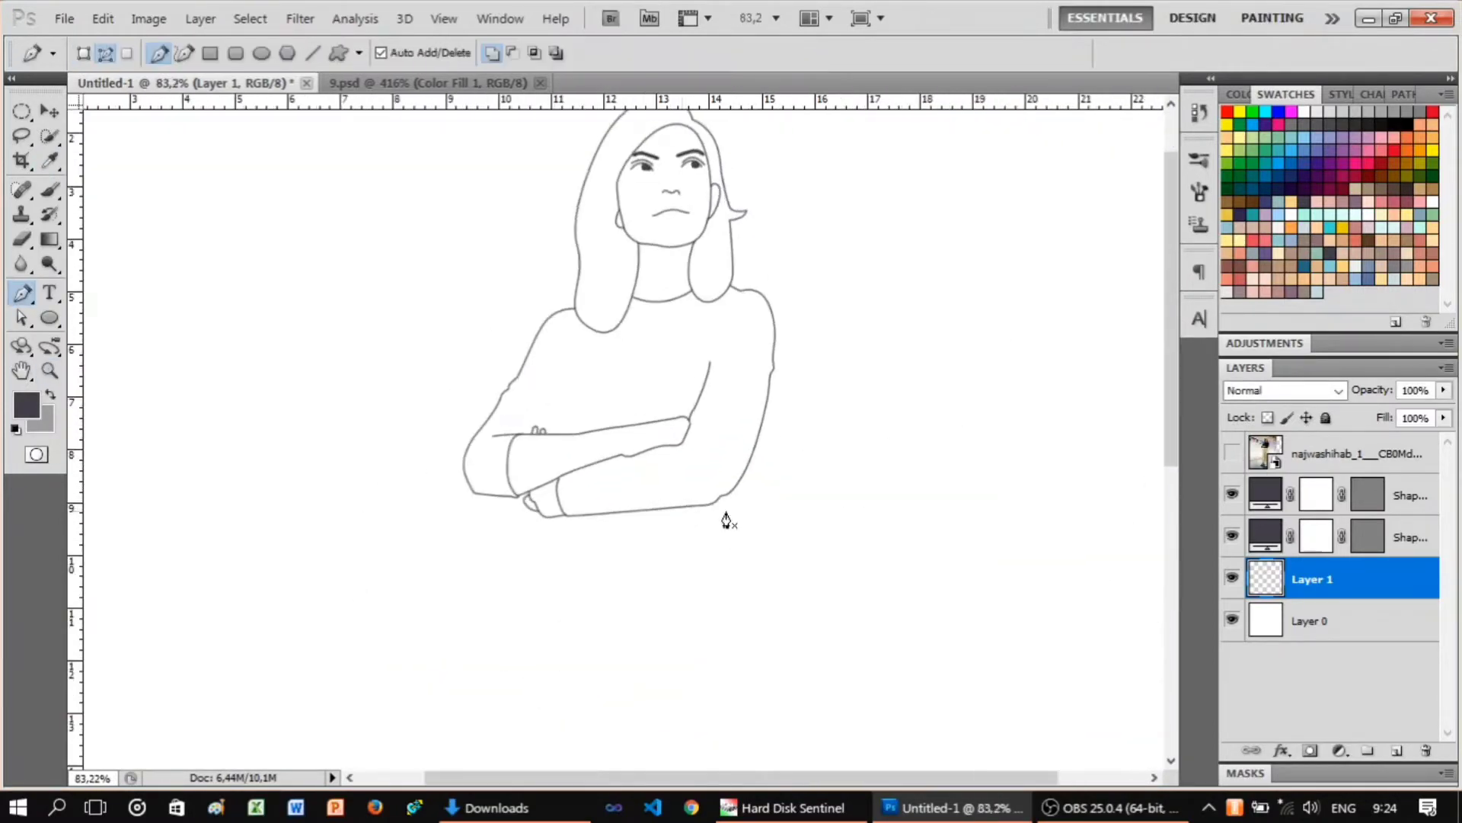
pyautogui.click(1233, 454)
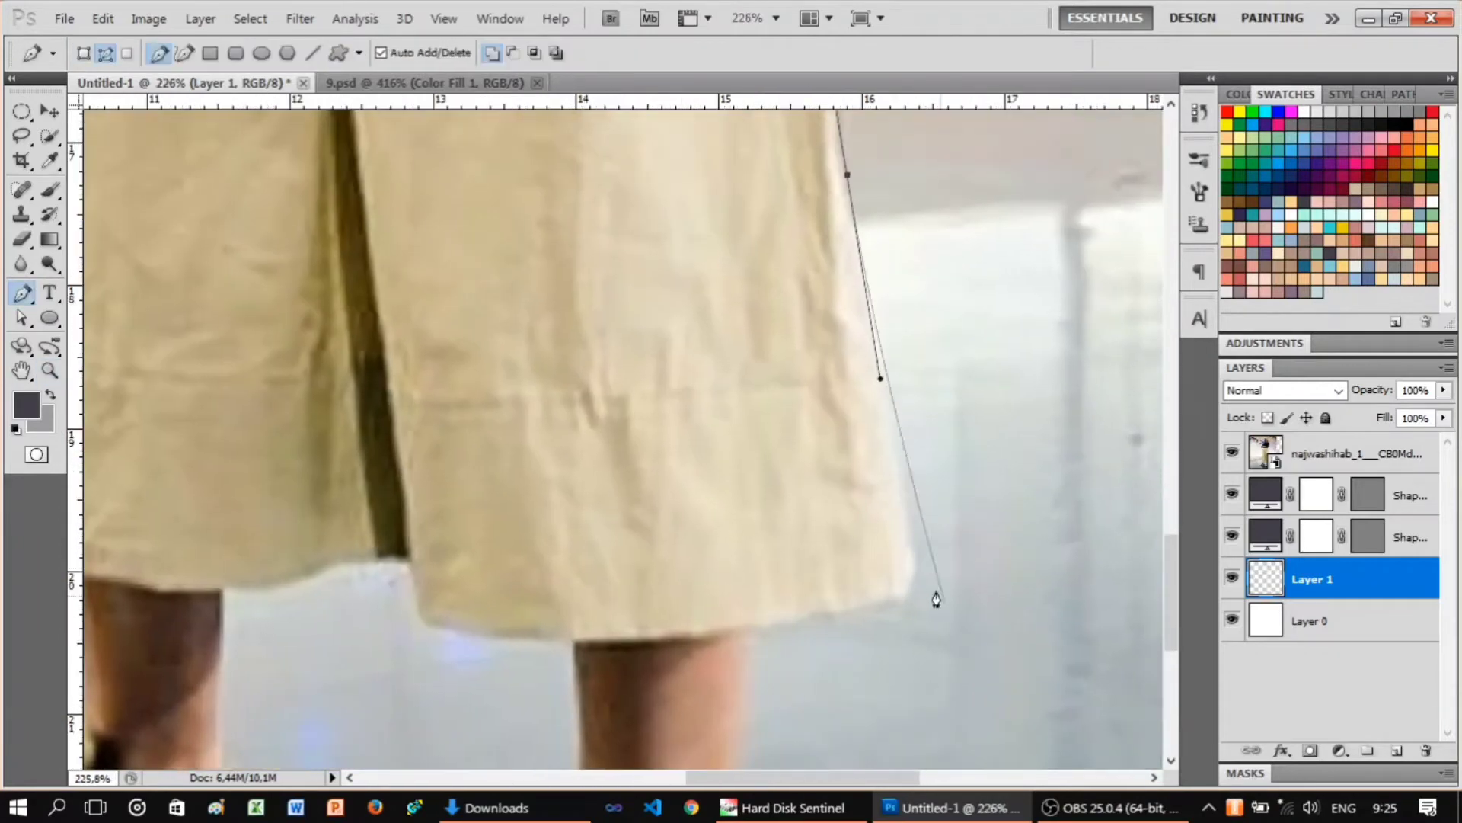
# Trace the skirt's curved hem from the right corner to the left side.
pyautogui.click(917, 581)
pyautogui.moveTo(717, 632); pyautogui.dragTo(570, 654)
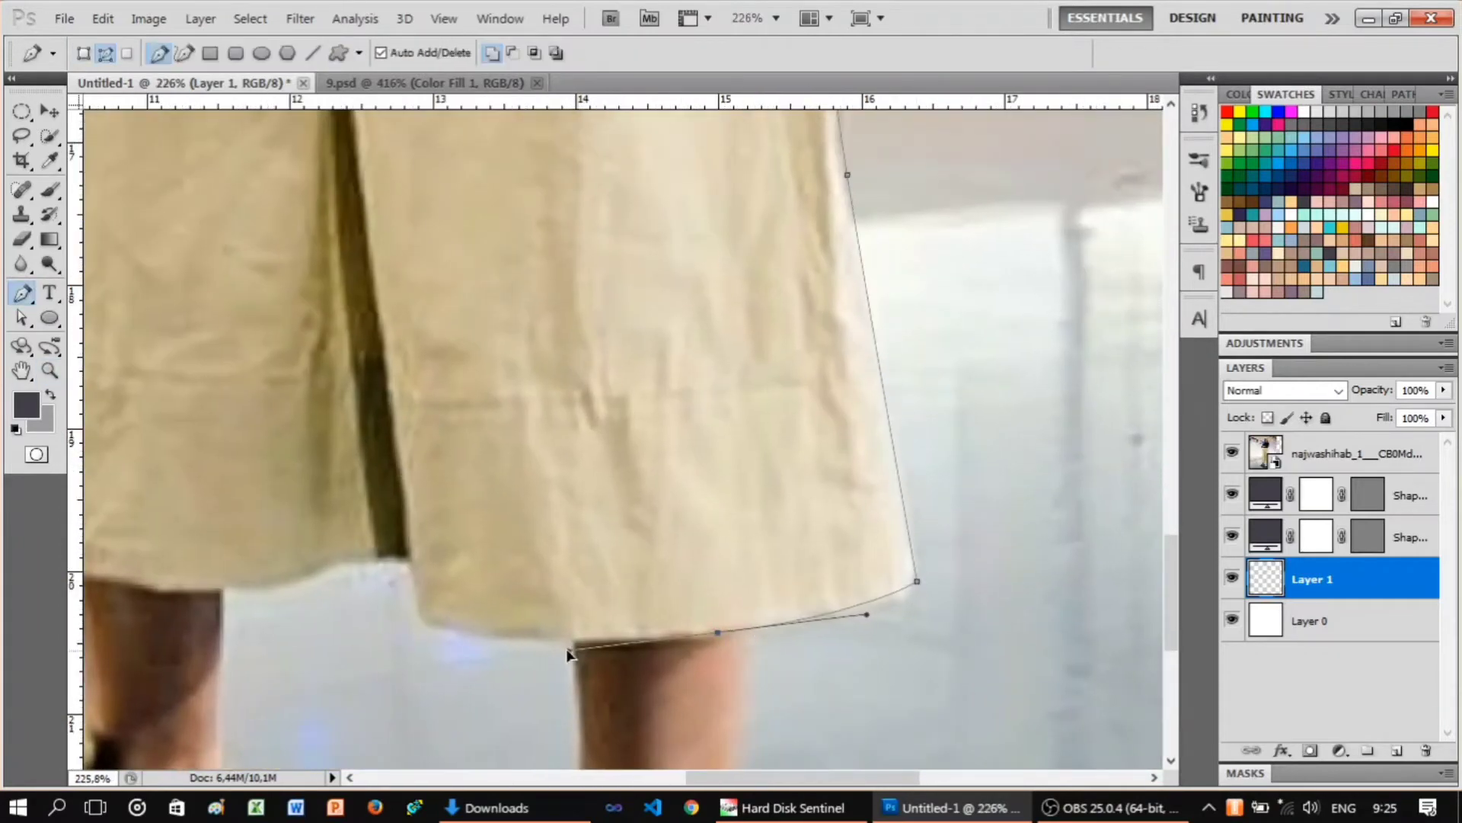
pyautogui.click(427, 629)
pyautogui.scroll(-5, 429, 634)
pyautogui.scroll(3, 597, 508)
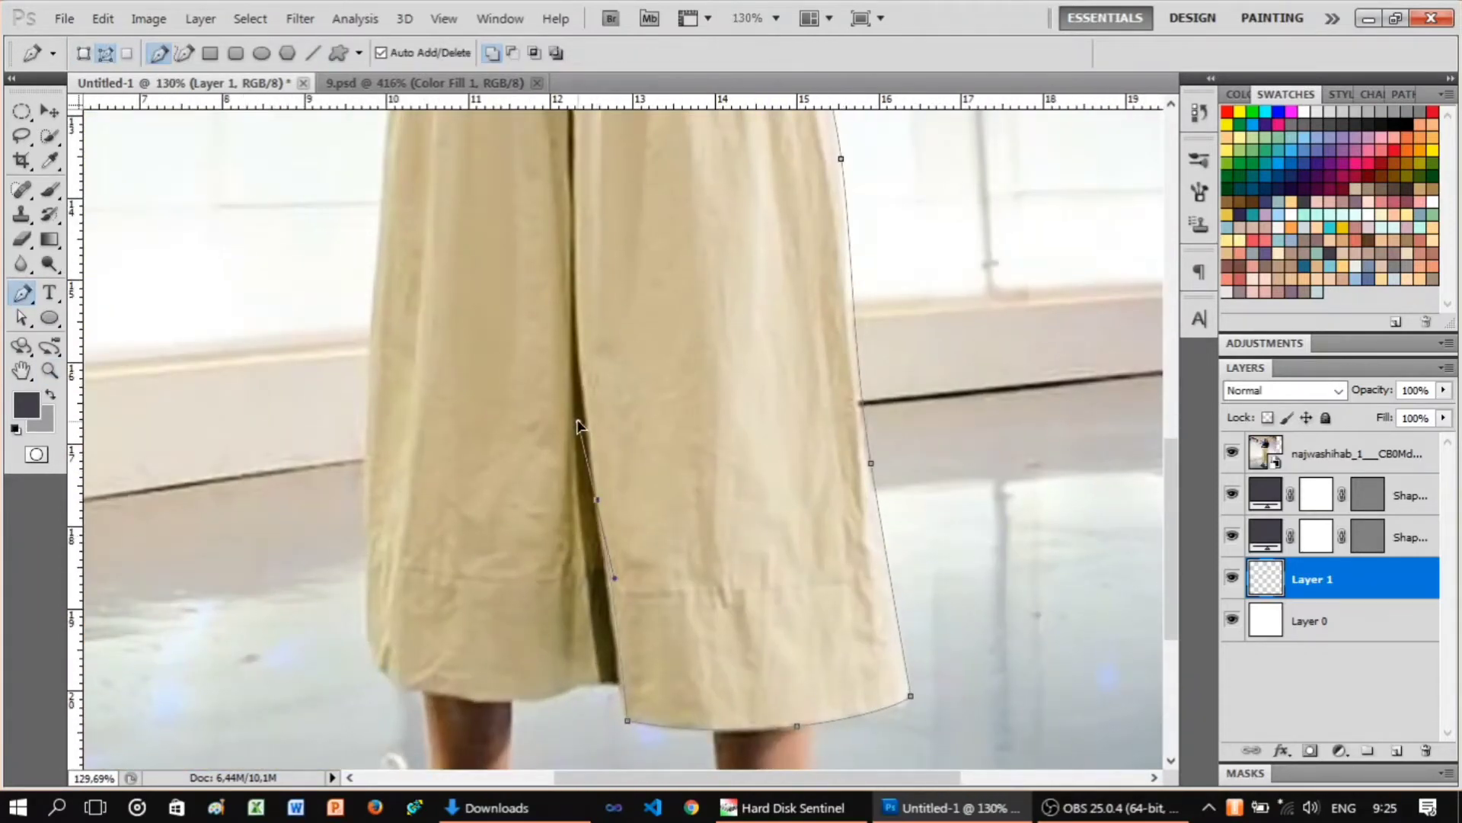
pyautogui.scroll(3, 952, 732)
pyautogui.moveTo(885, 631); pyautogui.dragTo(855, 644)
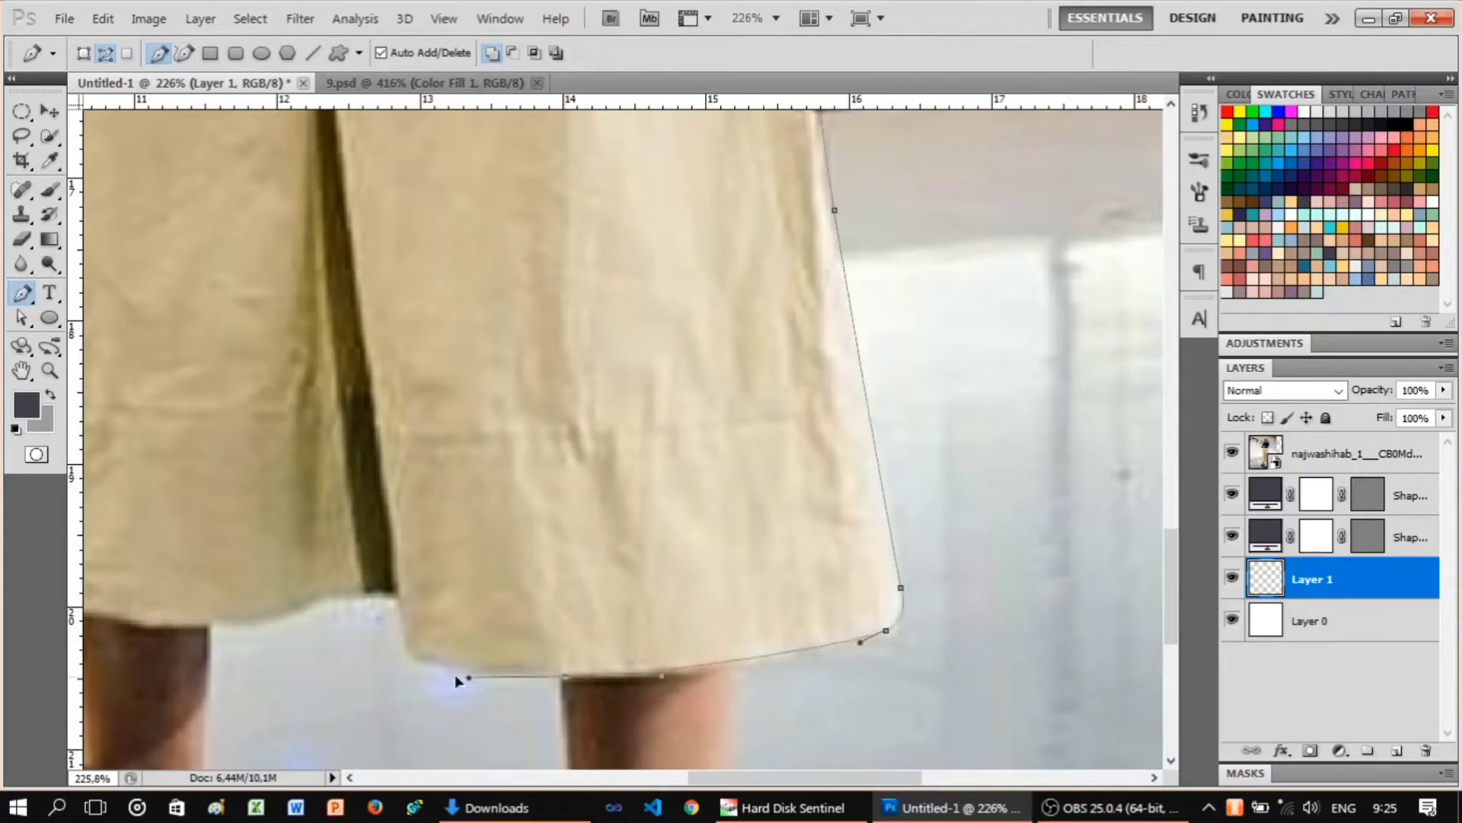
pyautogui.moveTo(426, 659); pyautogui.dragTo(590, 701)
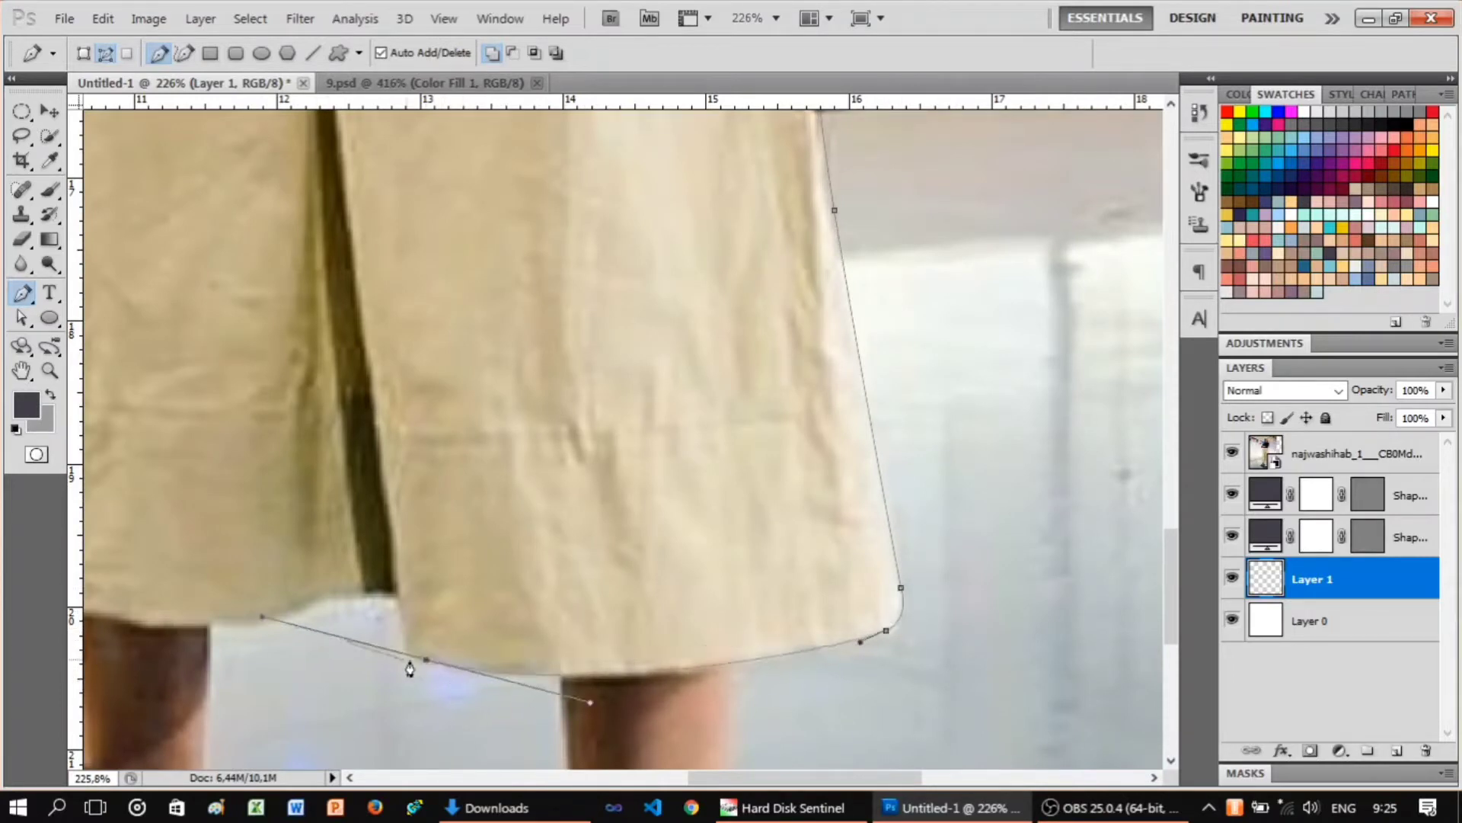
# Extend the path up the skirt's centre fold and stroke it into lines.
pyautogui.click(395, 582)
pyautogui.scroll(-3, 395, 582)
pyautogui.scroll(3, 591, 484)
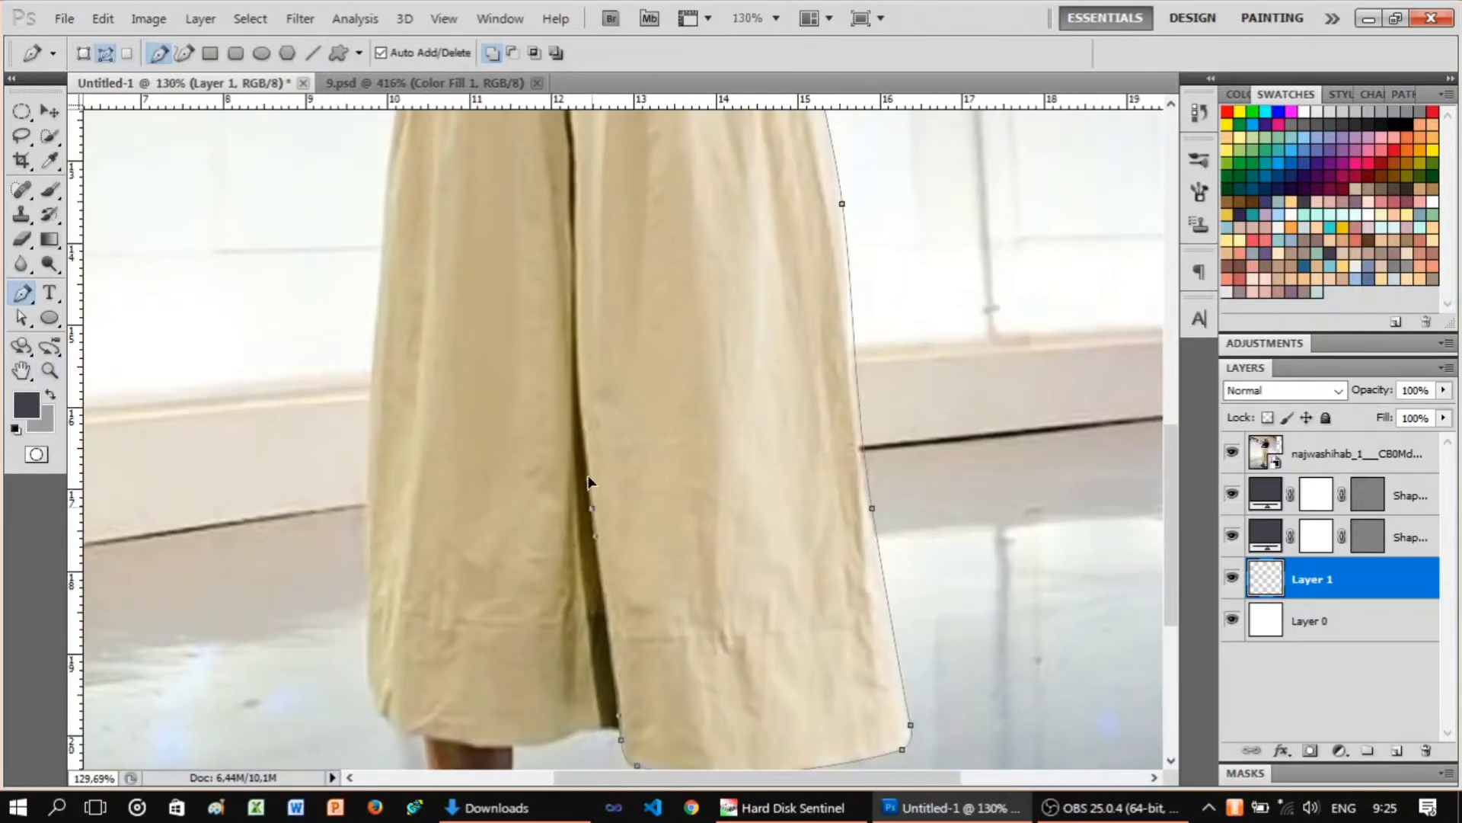
pyautogui.scroll(5, 591, 491)
pyautogui.scroll(2, 571, 468)
pyautogui.scroll(3, 571, 468)
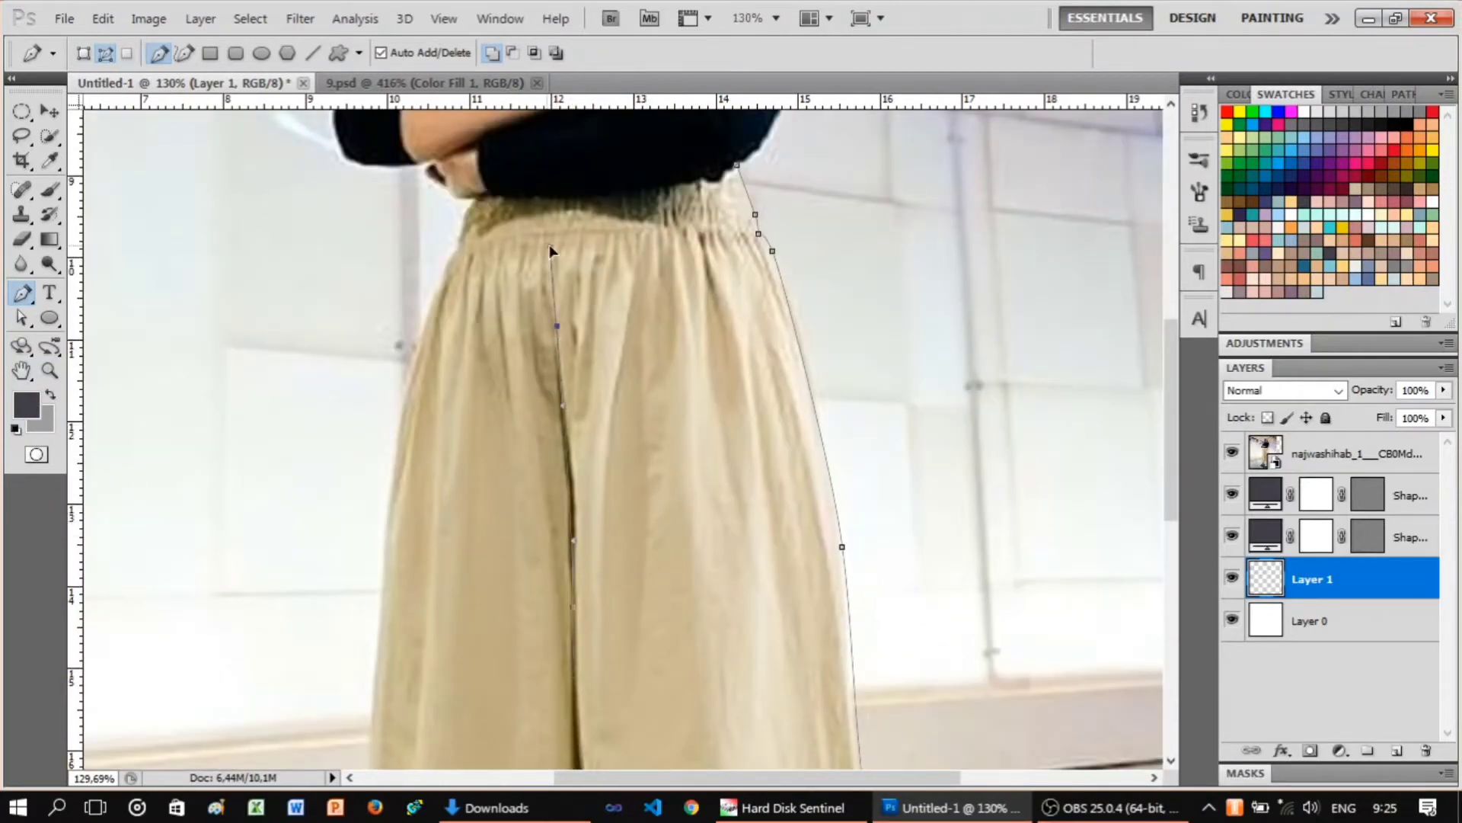
pyautogui.scroll(-3, 611, 317)
pyautogui.click(1232, 452)
pyautogui.rightClick(887, 448)
pyautogui.press('Return')
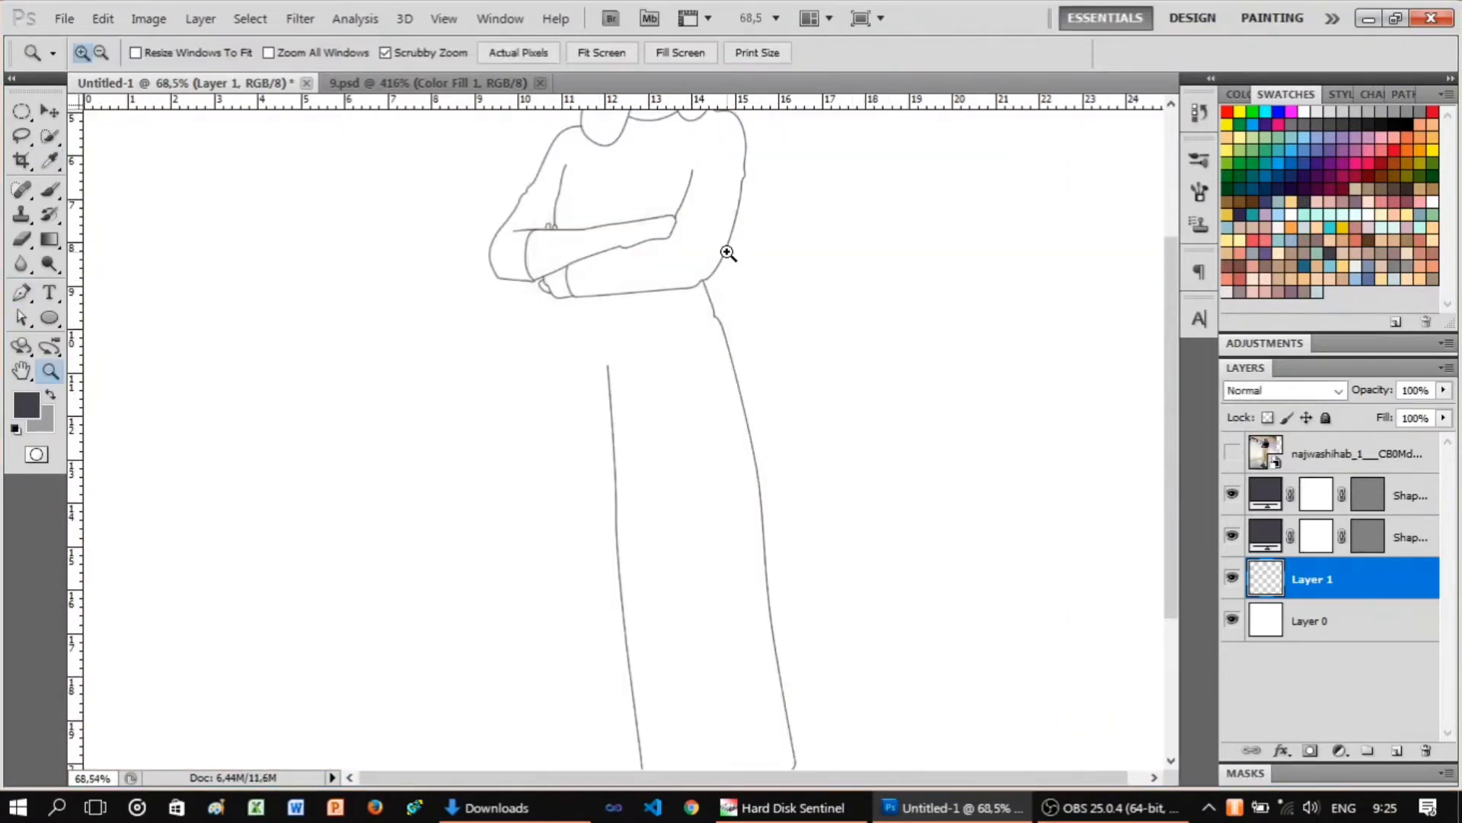
# Start a new path with anchors up the skirt's left edge over the photo.
pyautogui.scroll(-2, 653, 669)
pyautogui.scroll(4, 652, 669)
pyautogui.click(1232, 453)
pyautogui.scroll(1, 663, 649)
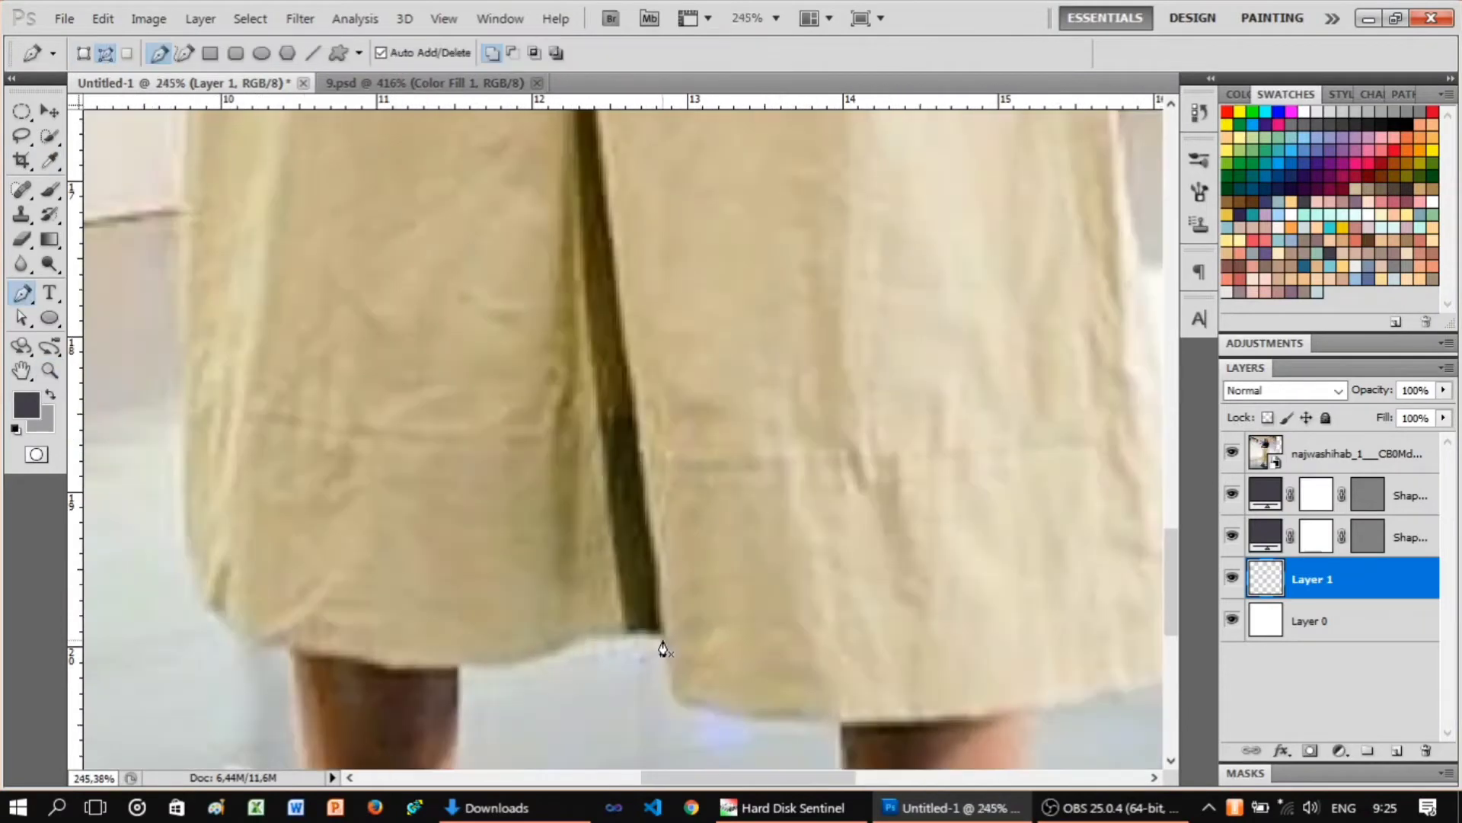
pyautogui.scroll(-2, 415, 680)
pyautogui.scroll(1, 391, 587)
pyautogui.scroll(-1, 523, 496)
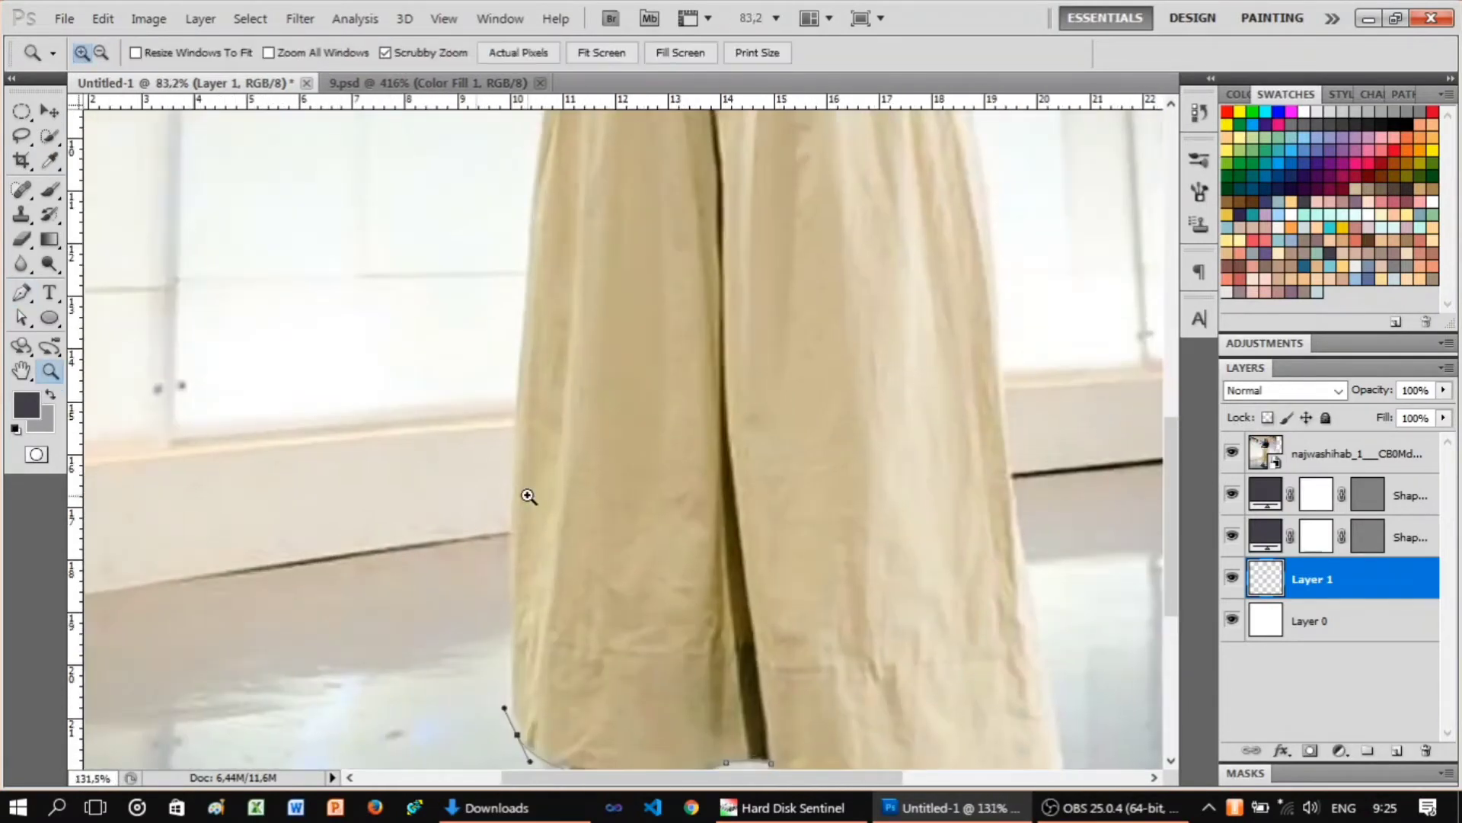
pyautogui.click(515, 521)
pyautogui.click(515, 461)
pyautogui.click(514, 399)
# Continue the left-edge path up the hip curve to the waistband and finish it.
pyautogui.scroll(3, 620, 532)
pyautogui.scroll(2, 581, 347)
pyautogui.click(581, 392)
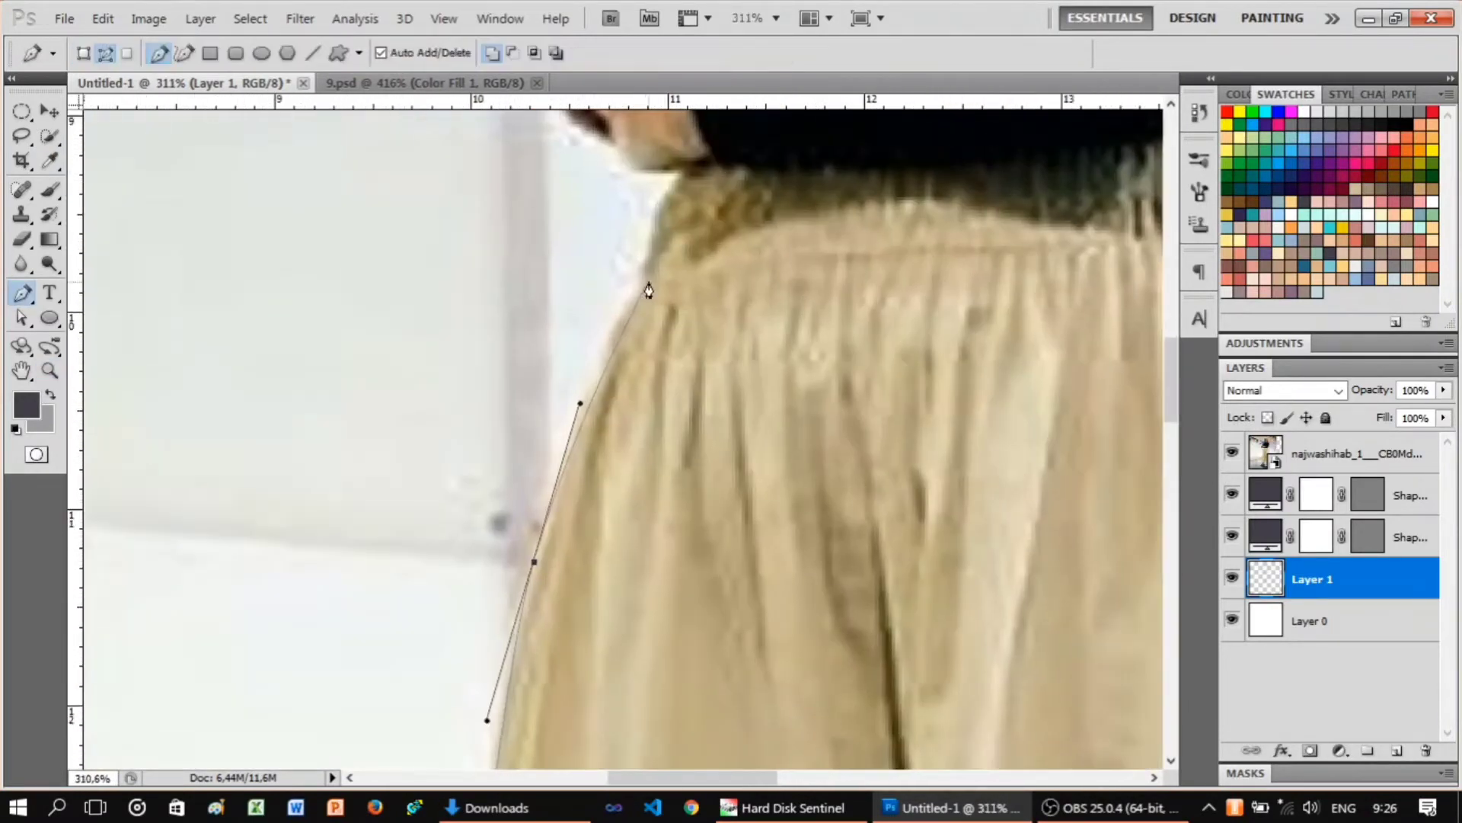
pyautogui.click(646, 375)
pyautogui.moveTo(671, 262); pyautogui.dragTo(709, 217)
pyautogui.click(1232, 453)
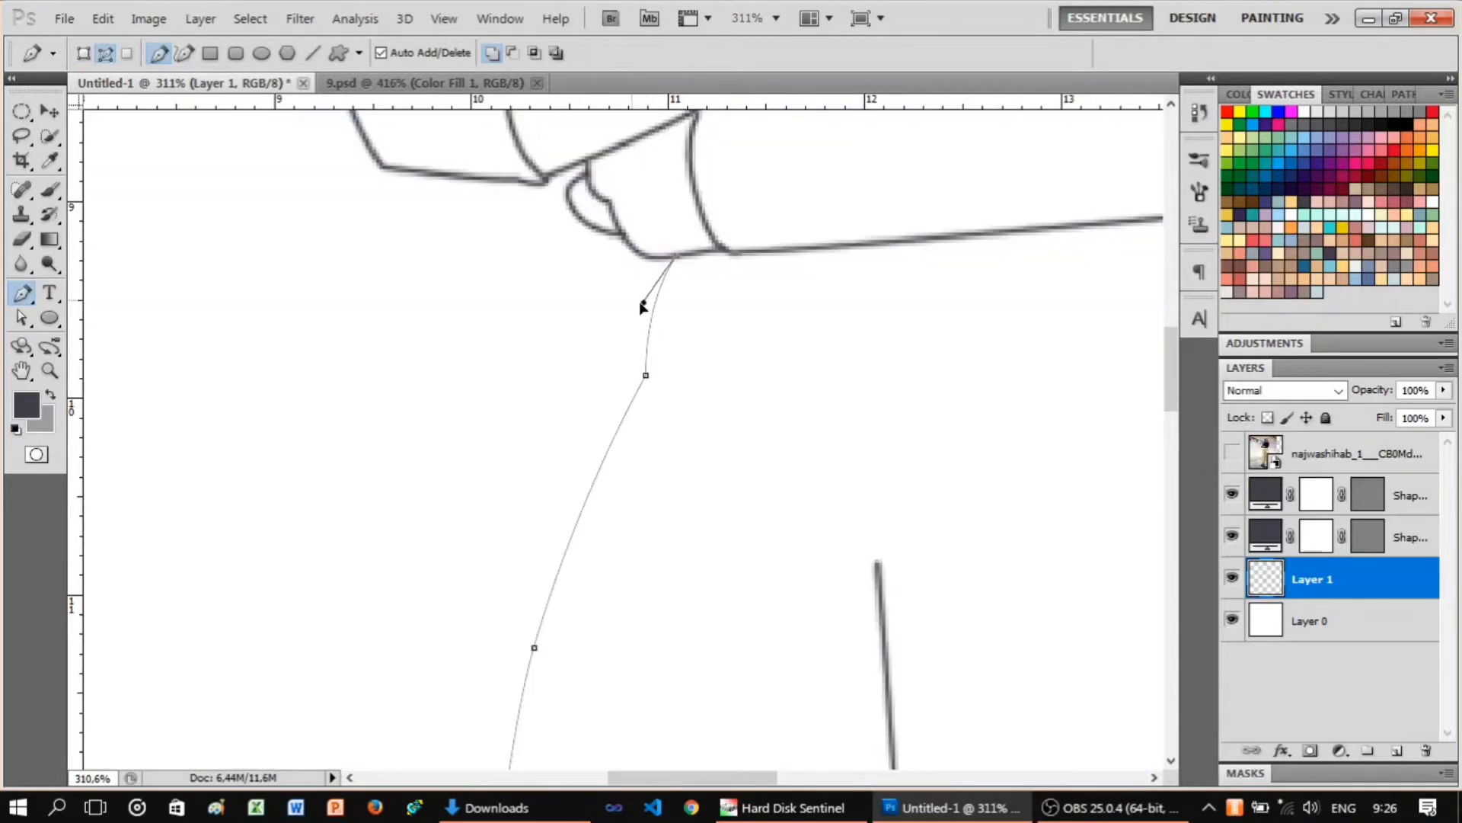
pyautogui.scroll(-5, 642, 306)
pyautogui.scroll(7, 701, 601)
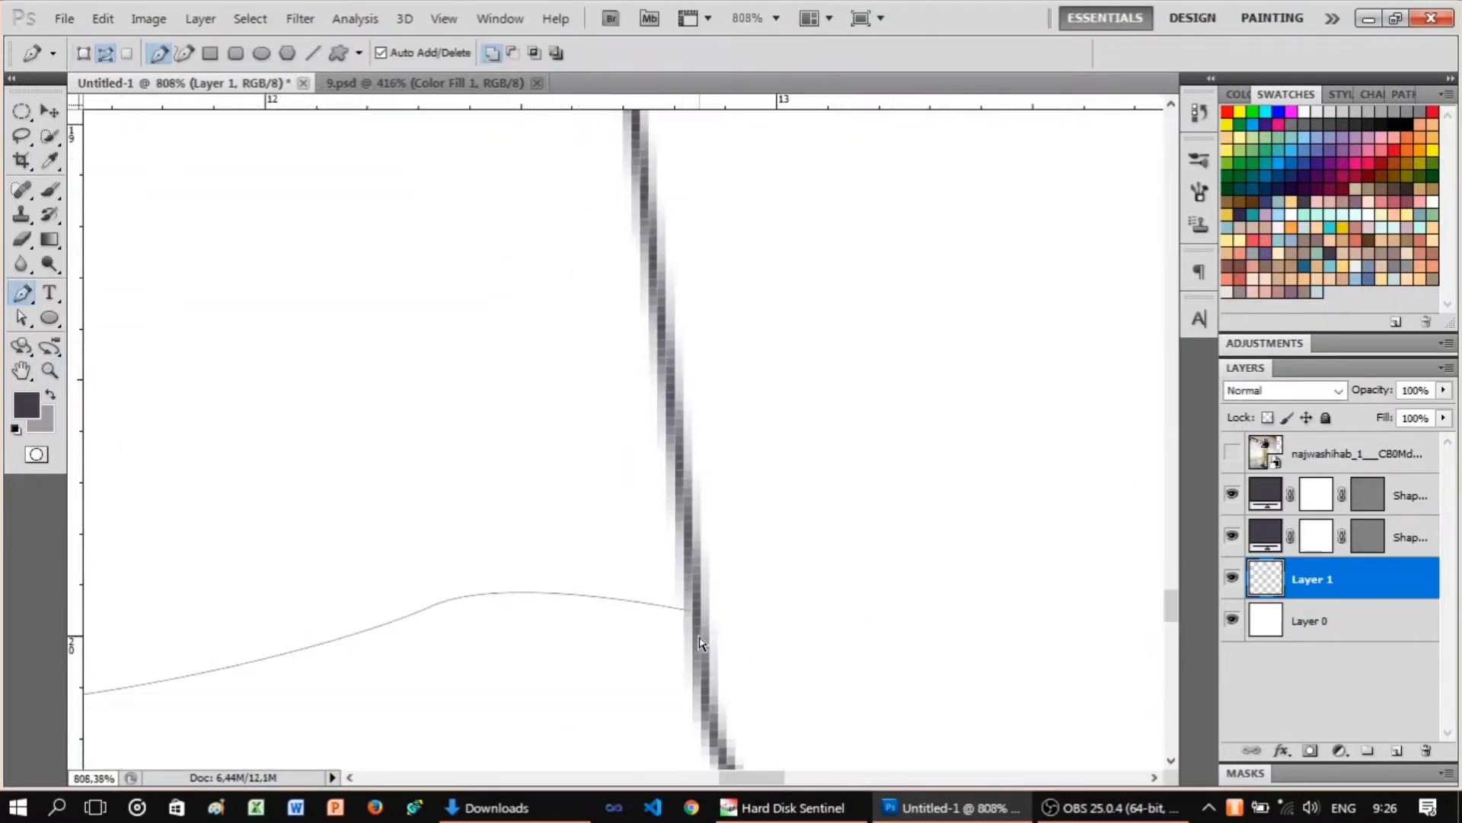
pyautogui.click(701, 617)
# Fit the view on screen and stroke the left skirt edge path with the brush.
pyautogui.hotkey('ctrl', '0')
pyautogui.rightClick(750, 385)
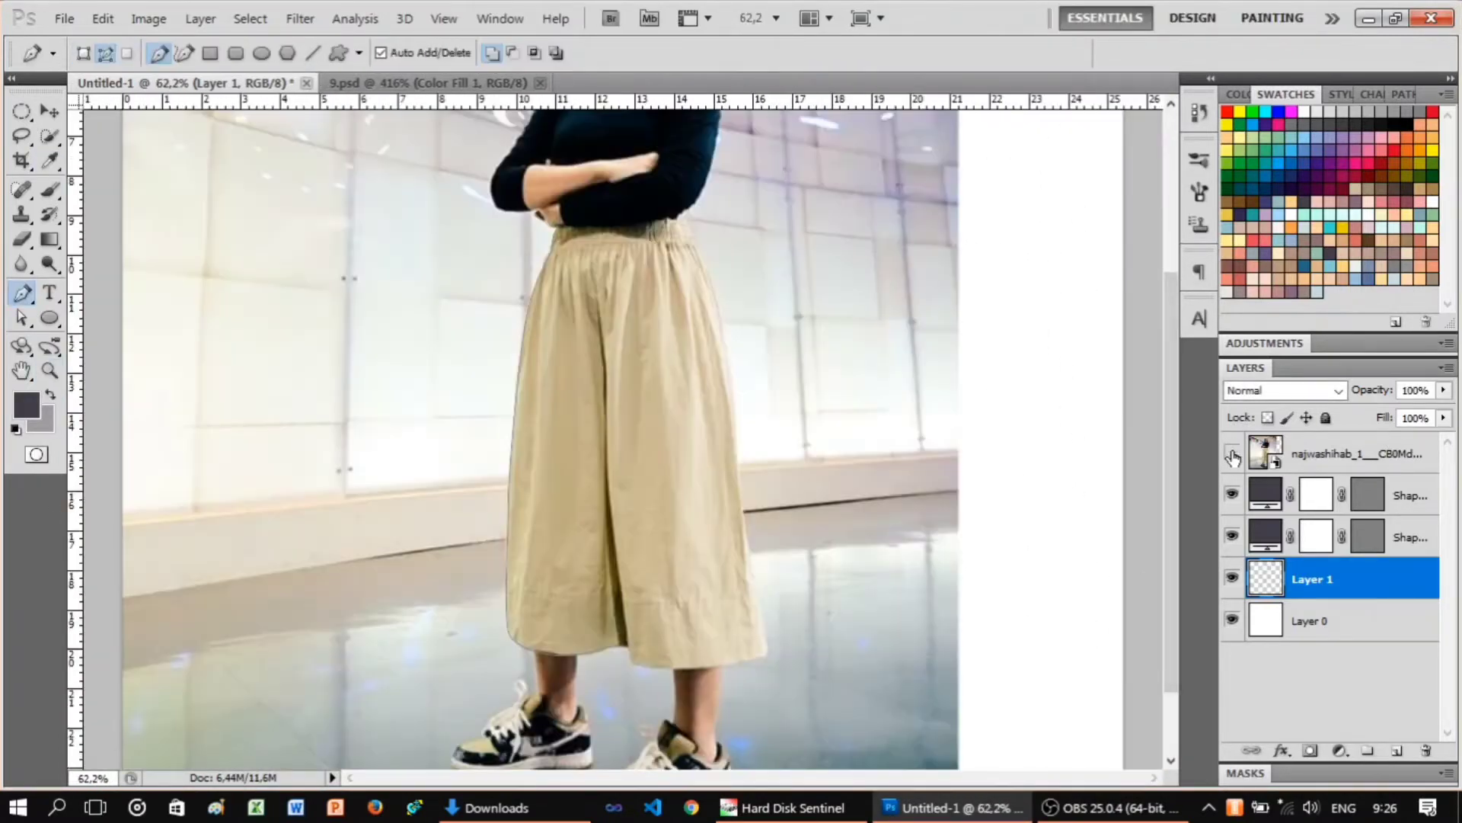
pyautogui.click(857, 470)
pyautogui.press('Return')
pyautogui.scroll(4, 610, 229)
# Draw a curve along the waistband's bottom edge and stroke it with the brush.
pyautogui.press('p')
pyautogui.click(1232, 453)
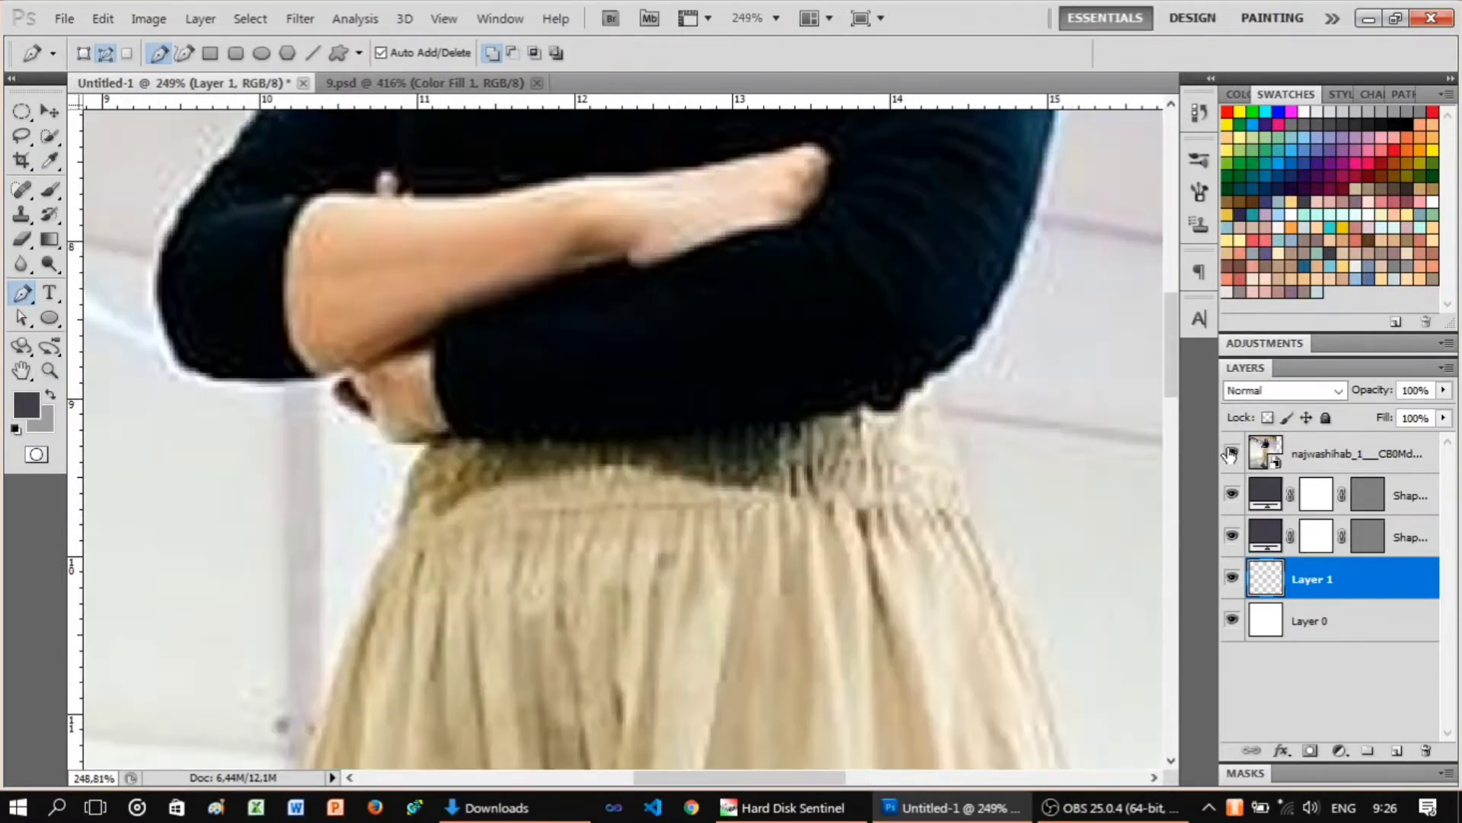
pyautogui.click(967, 521)
pyautogui.moveTo(679, 500); pyautogui.dragTo(519, 519)
pyautogui.click(400, 542)
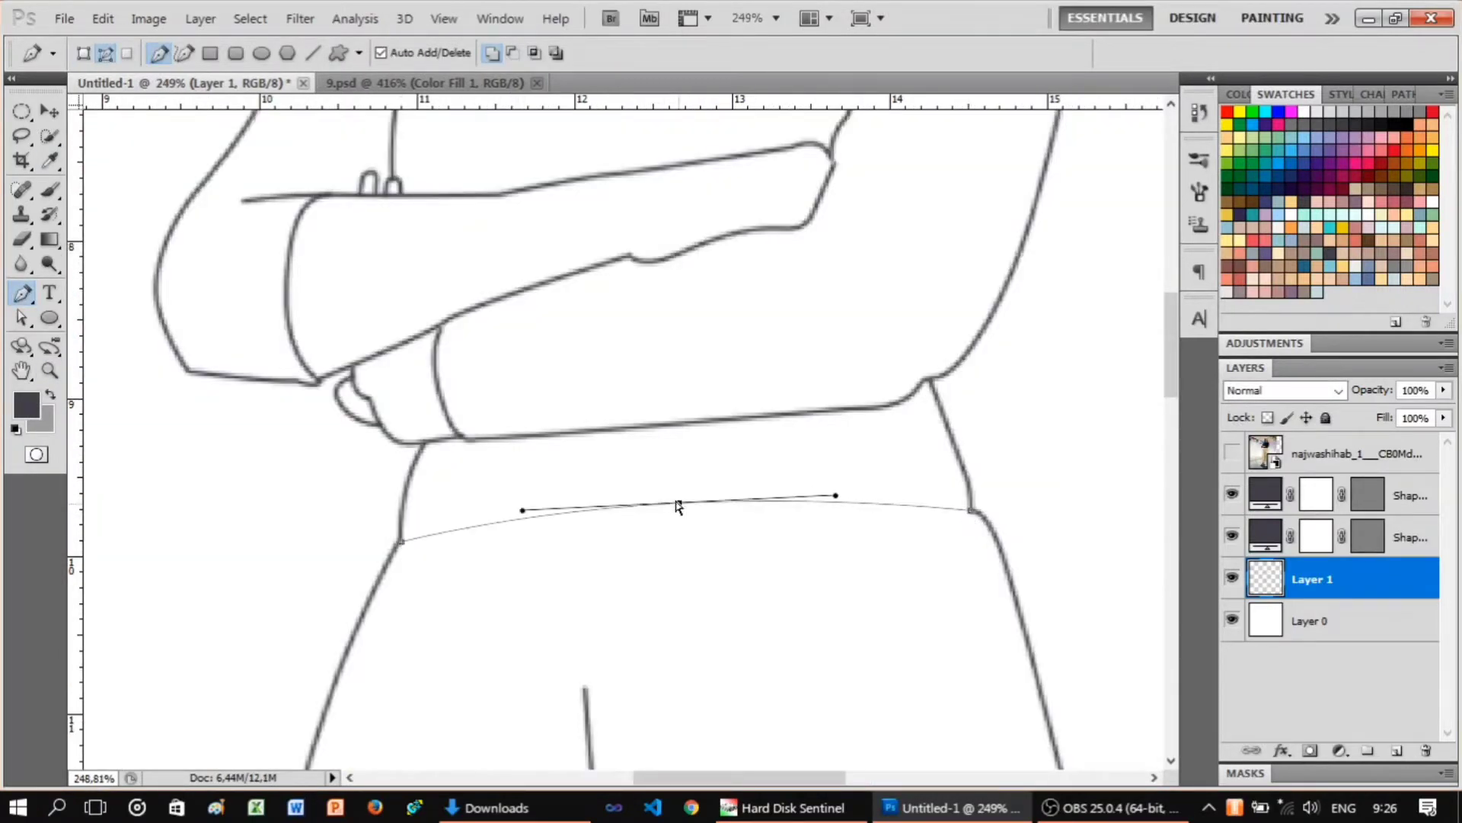
pyautogui.rightClick(768, 463)
pyautogui.click(834, 607)
pyautogui.press('Return')
# Add two curved fold-line paths inside the waistband, one near its right edge.
pyautogui.press('z')
pyautogui.scroll(-3, 588, 473)
pyautogui.scroll(3, 534, 480)
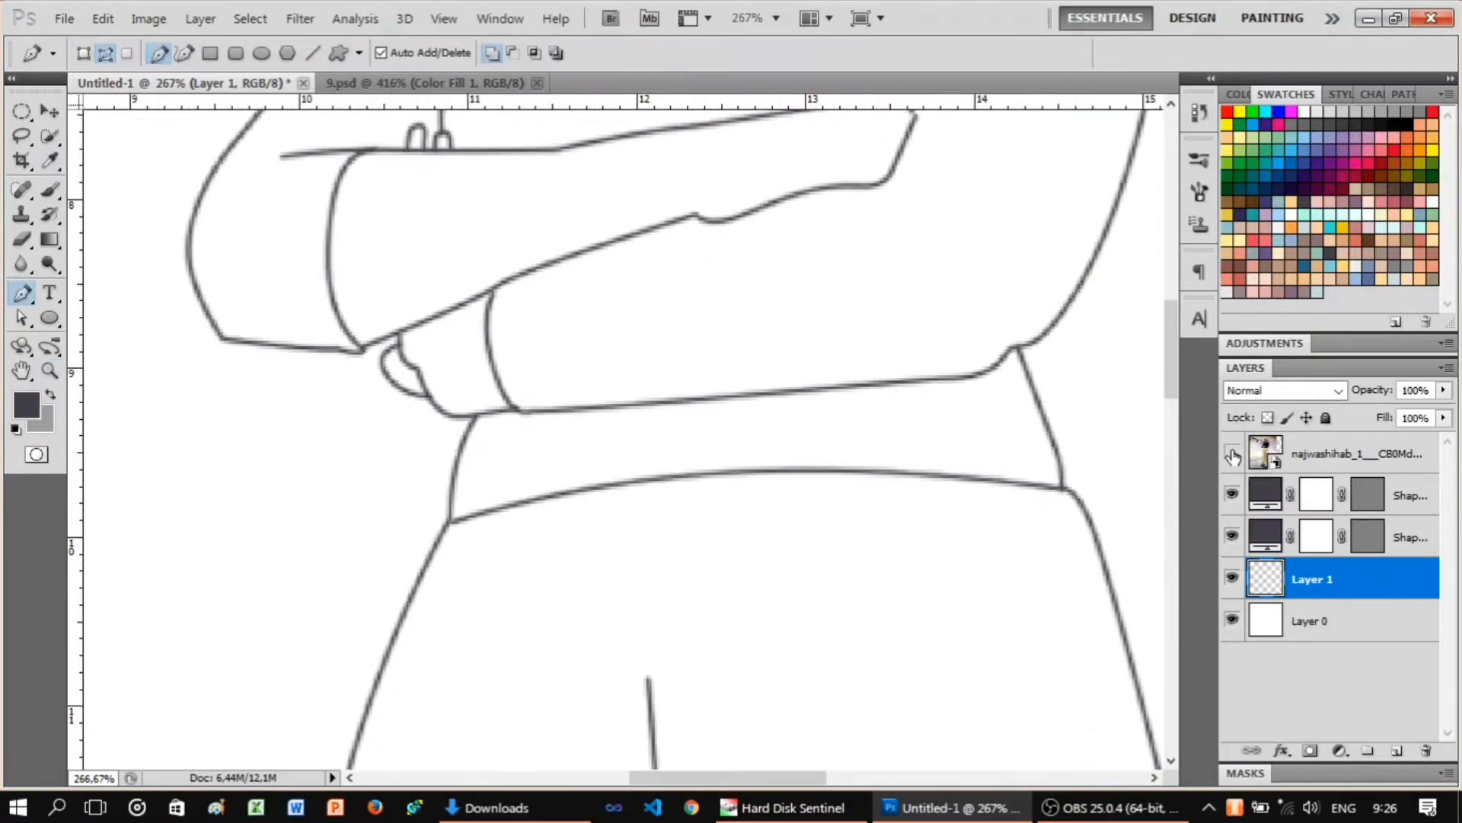
pyautogui.scroll(1, 503, 490)
pyautogui.press('p')
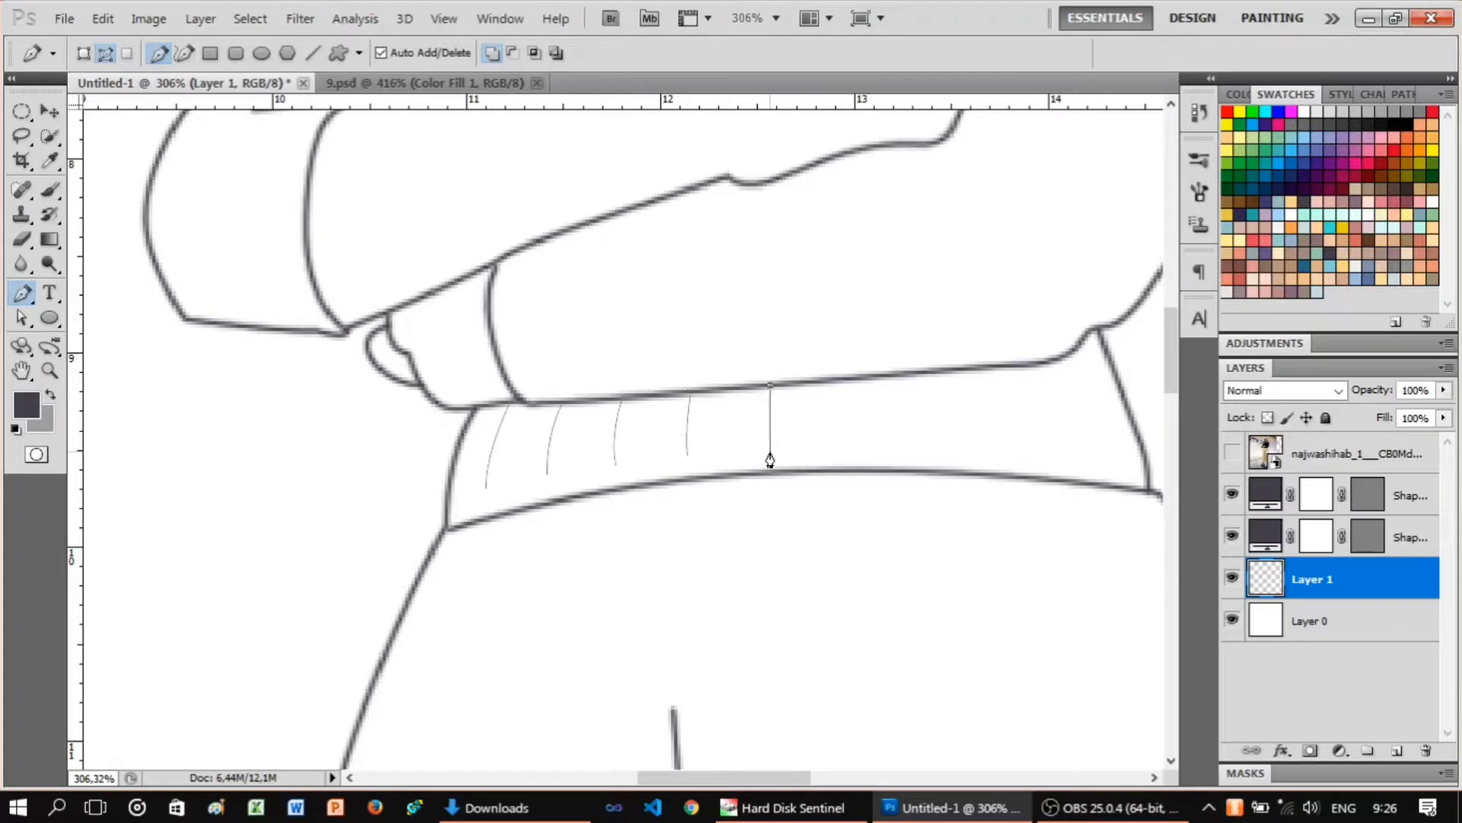
pyautogui.moveTo(847, 466); pyautogui.dragTo(862, 418)
pyautogui.scroll(3, 868, 396)
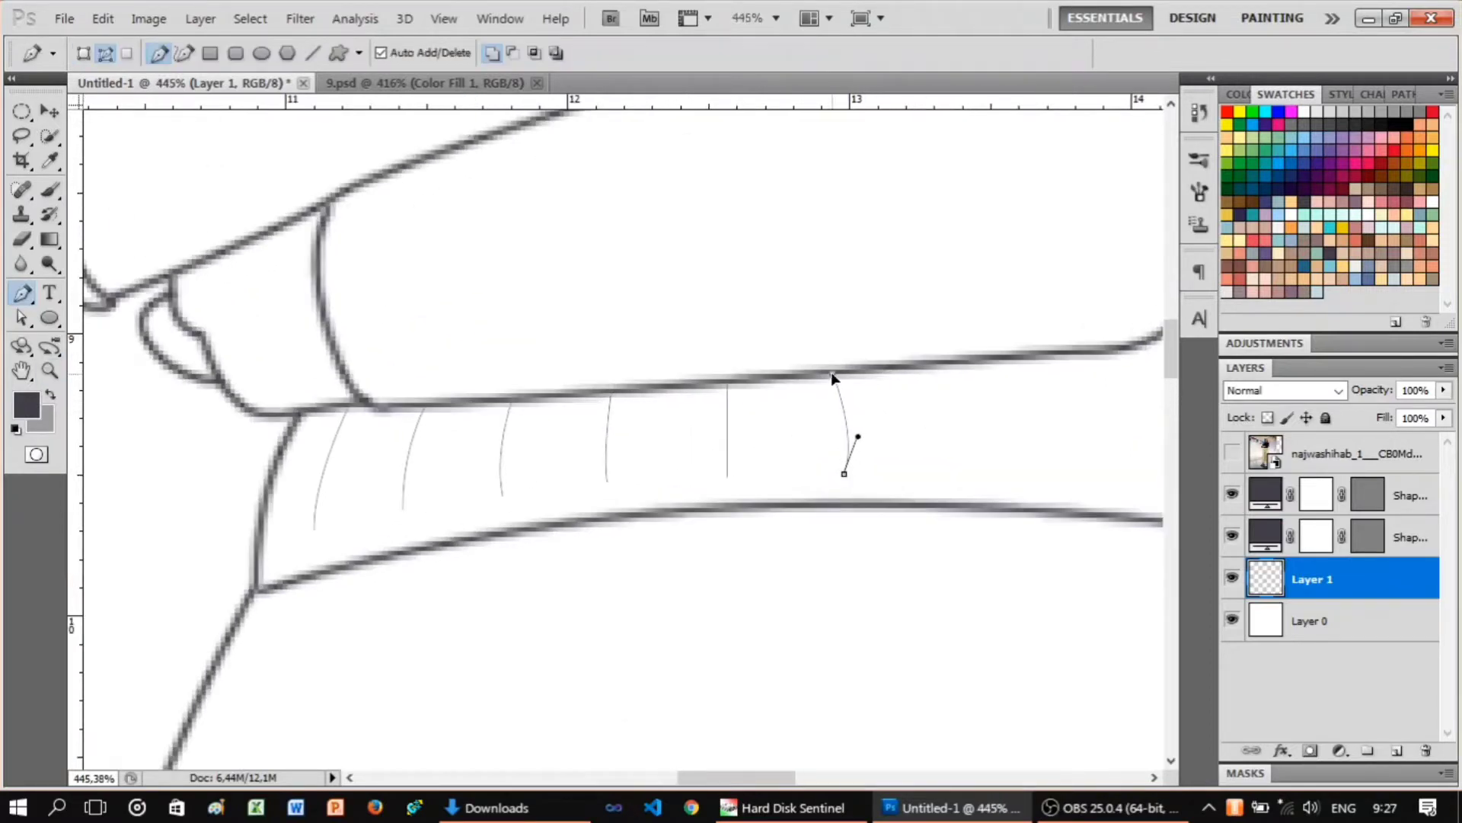
pyautogui.scroll(-2, 911, 434)
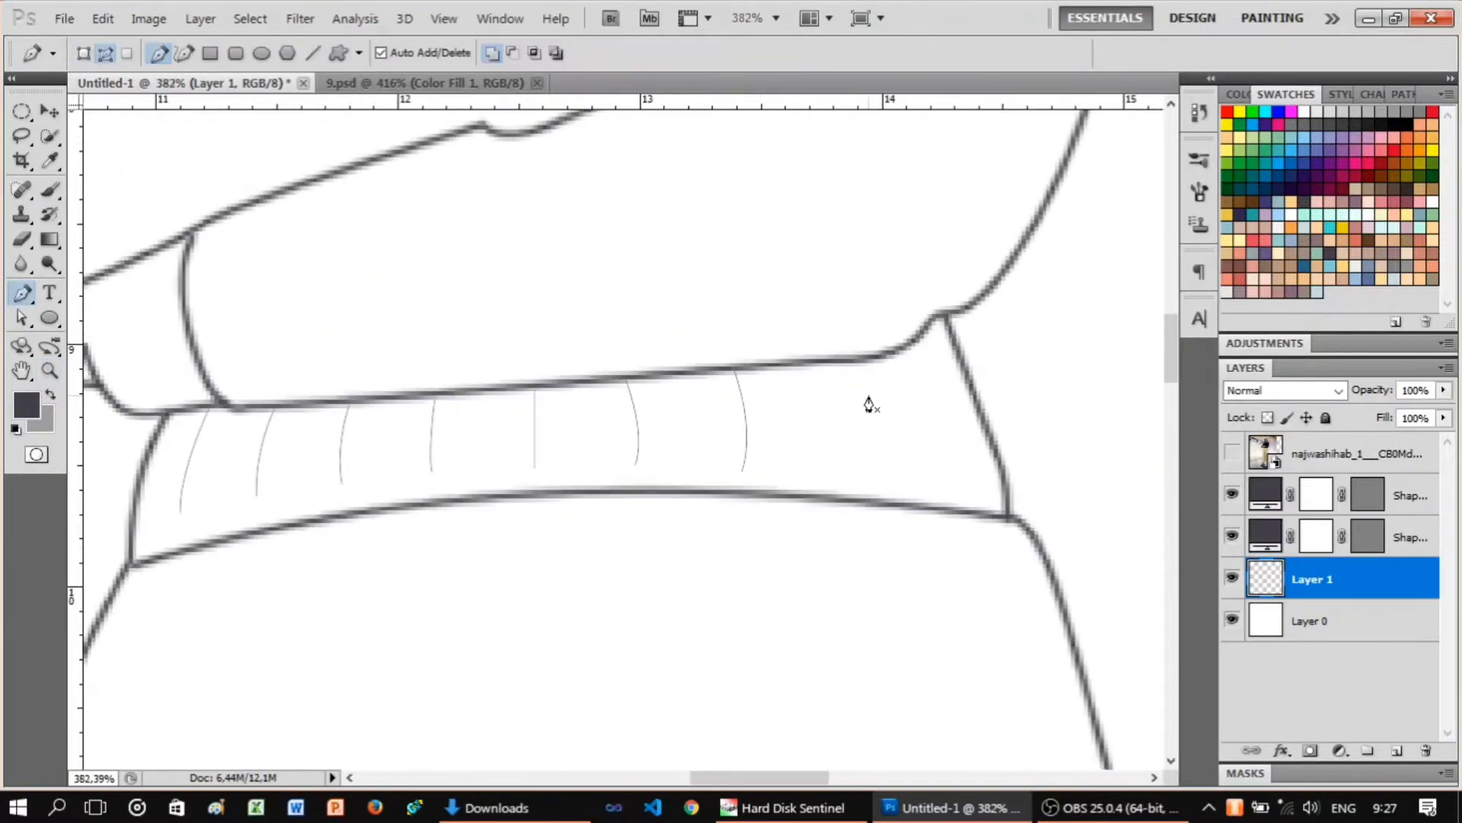
pyautogui.moveTo(937, 537); pyautogui.dragTo(948, 426)
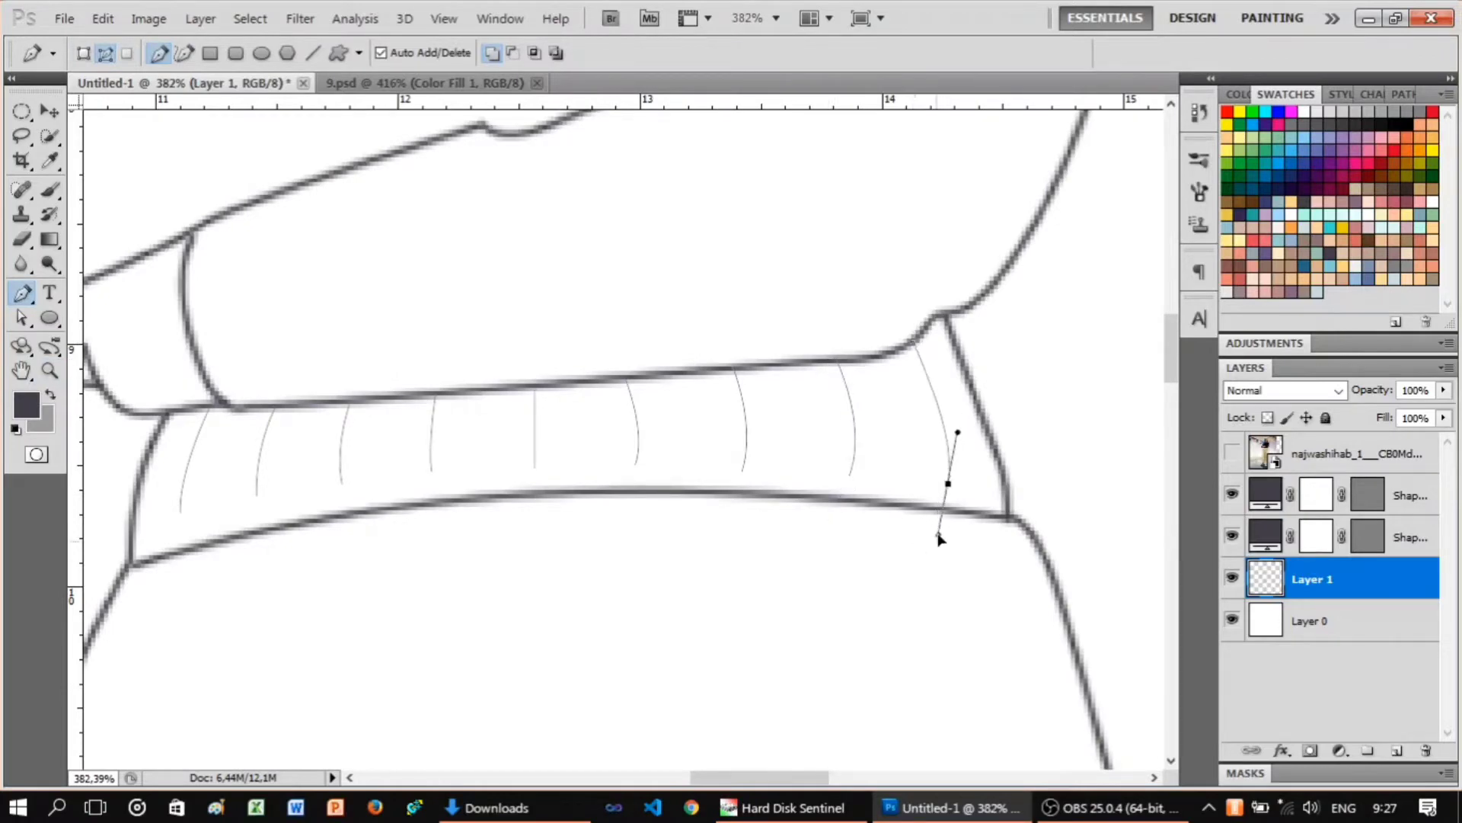
# Cancel the fold-line path menu and zoom around the waistband to review the paths.
pyautogui.scroll(-3, 843, 325)
pyautogui.rightClick(843, 324)
pyautogui.press('Escape')
pyautogui.press('z')
pyautogui.scroll(3, 745, 438)
pyautogui.scroll(-2, 745, 438)
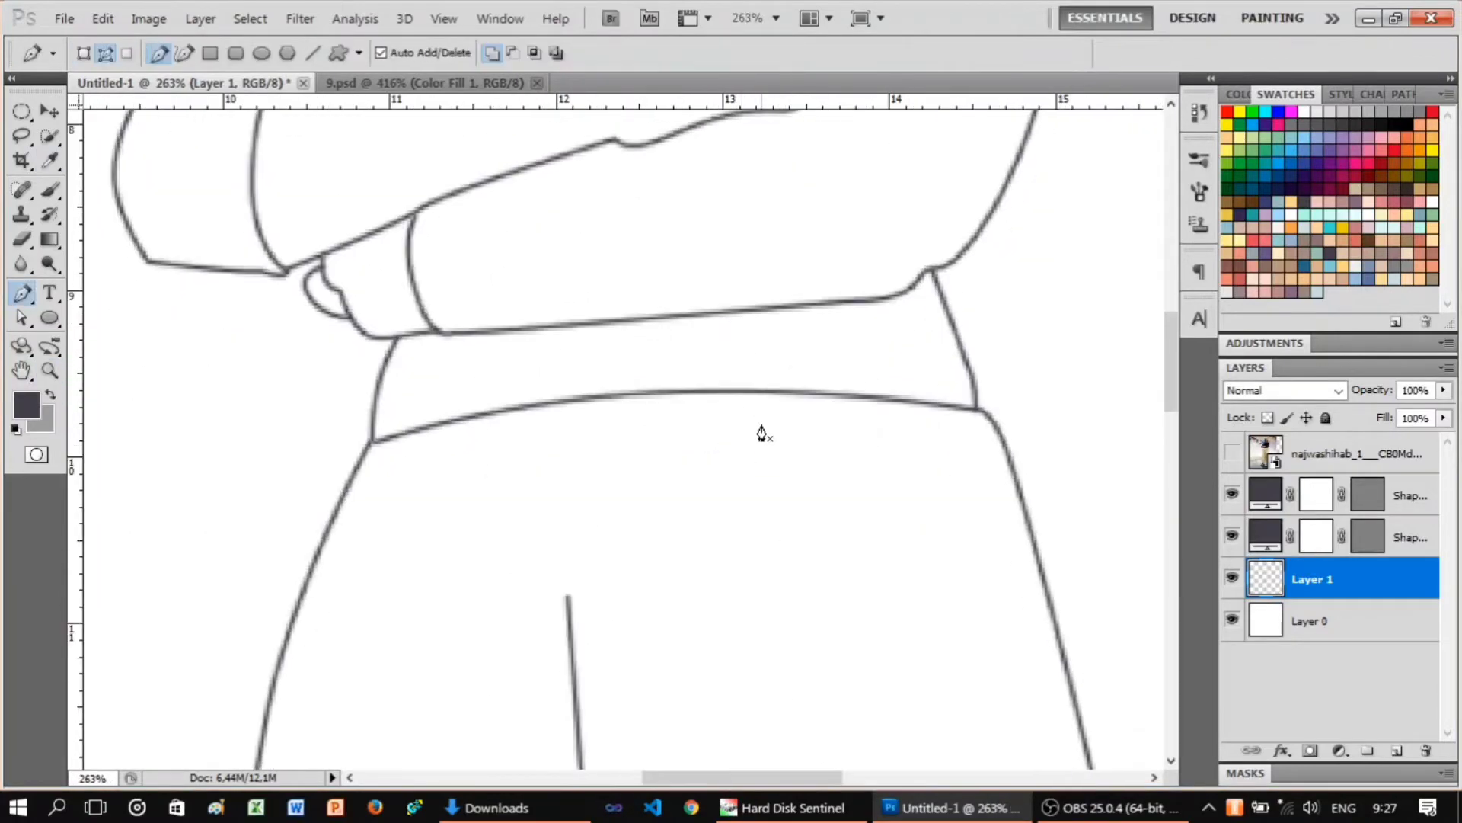
pyautogui.scroll(-3, 762, 428)
pyautogui.scroll(3, 731, 507)
pyautogui.scroll(2, 757, 523)
# Pen-trace the lower leg lines below the skirt hem and stroke them with the brush.
pyautogui.scroll(1, 757, 523)
pyautogui.press('p')
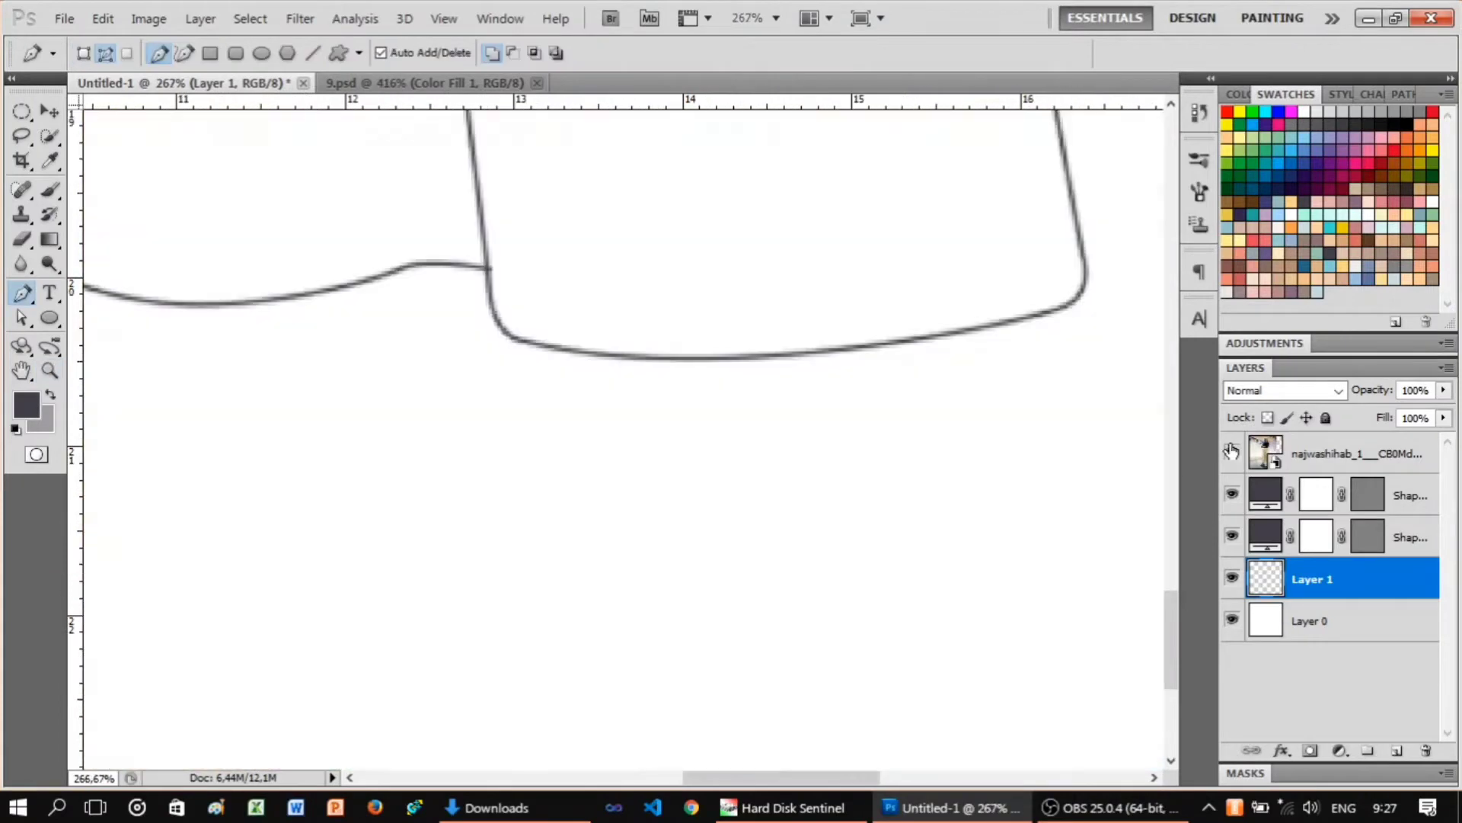
pyautogui.click(683, 355)
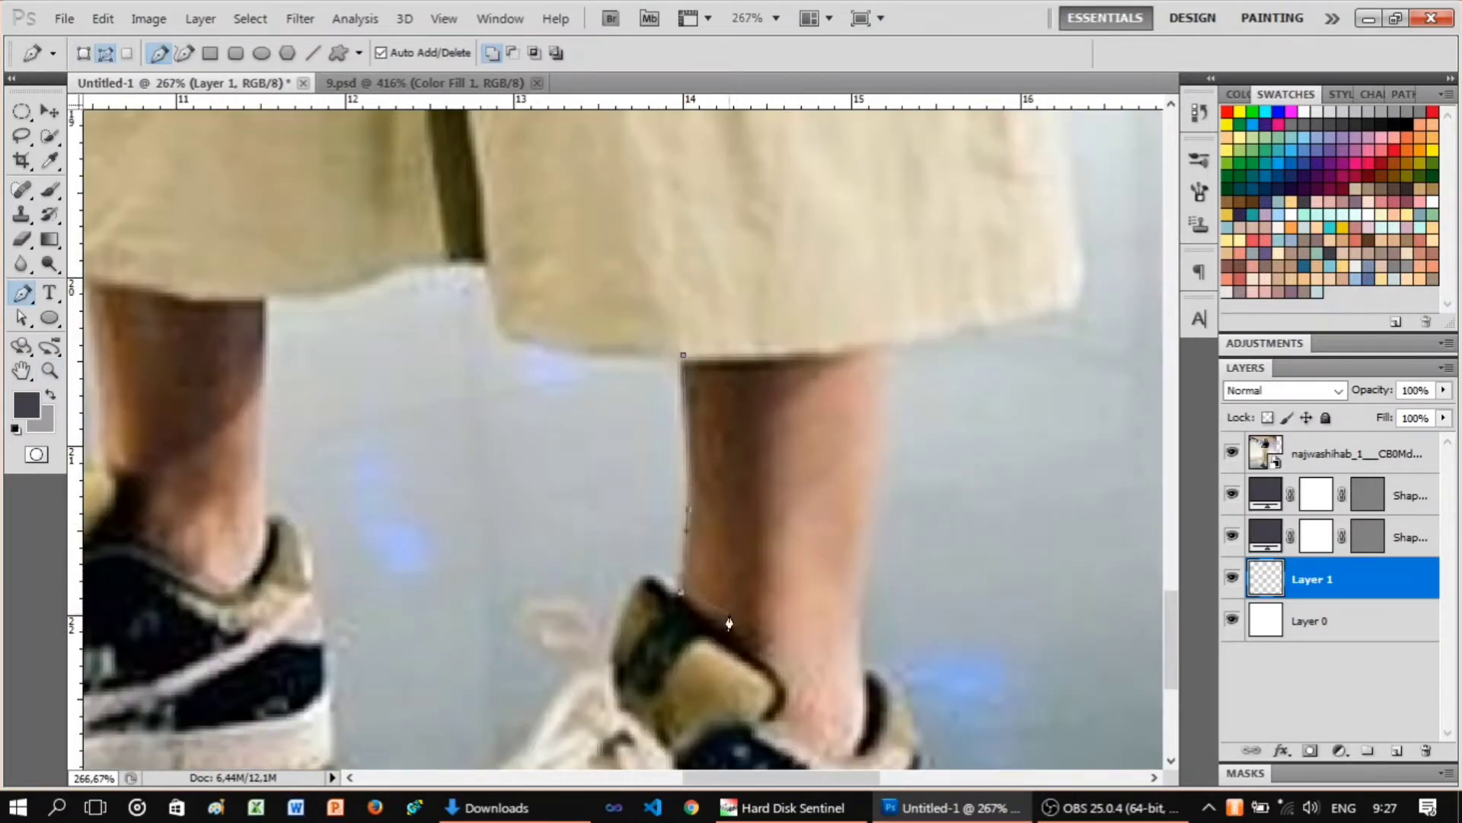
pyautogui.scroll(-1, 736, 626)
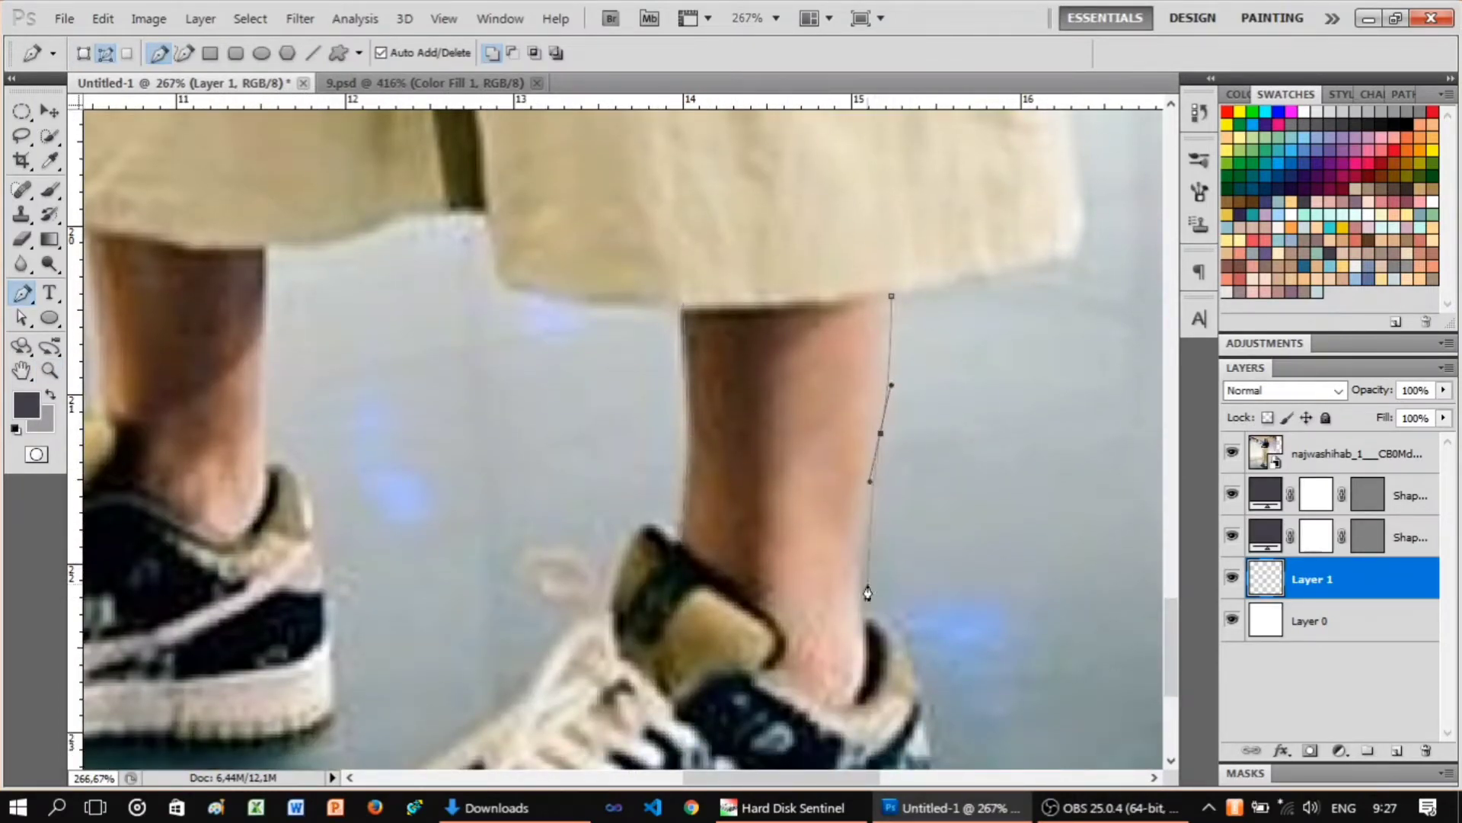
pyautogui.click(1233, 455)
pyautogui.rightClick(980, 369)
pyautogui.press('Escape')
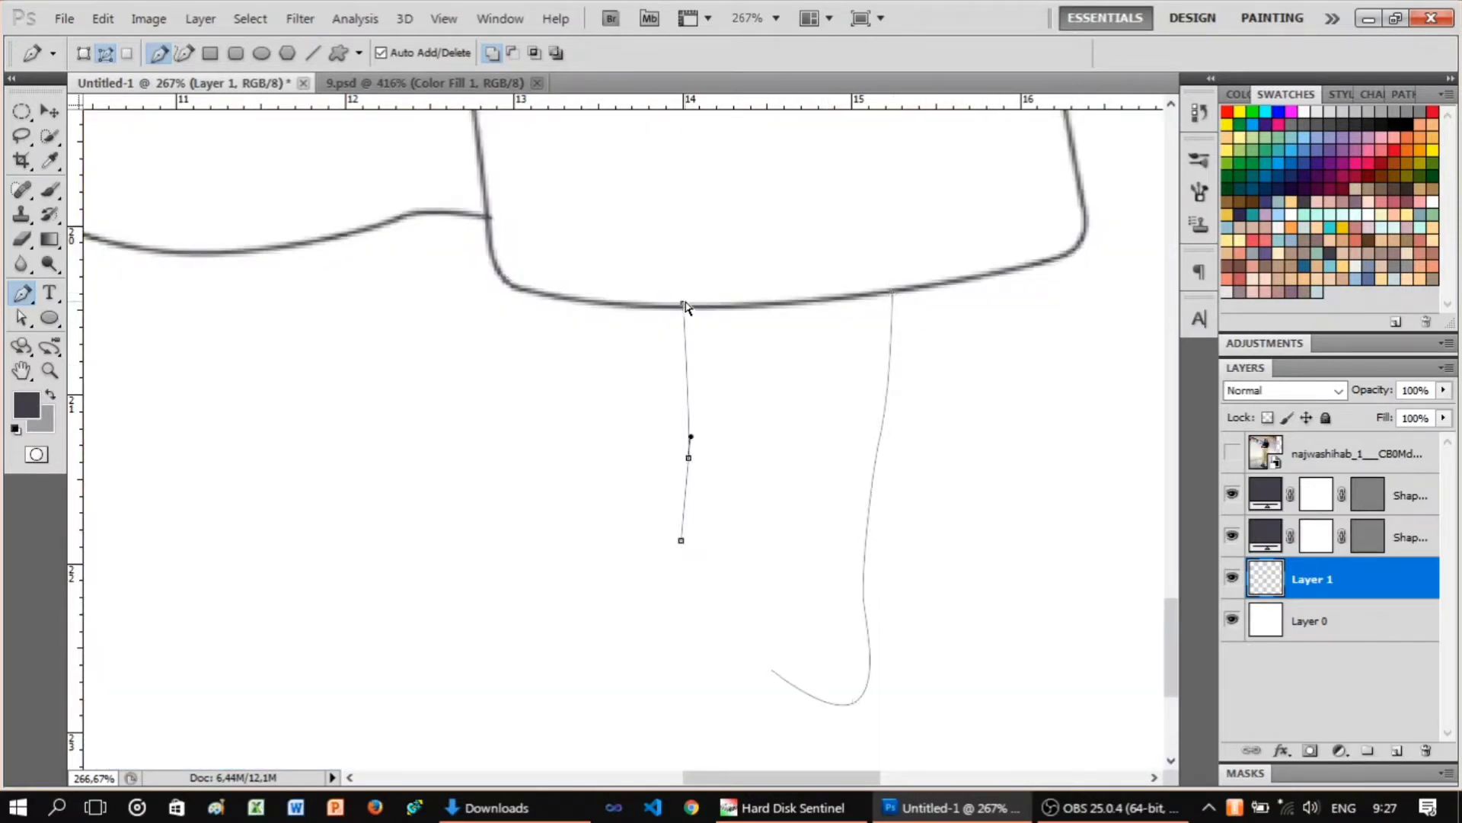
pyautogui.rightClick(810, 222)
pyautogui.click(876, 369)
pyautogui.click(842, 274)
pyautogui.scroll(-1, 843, 304)
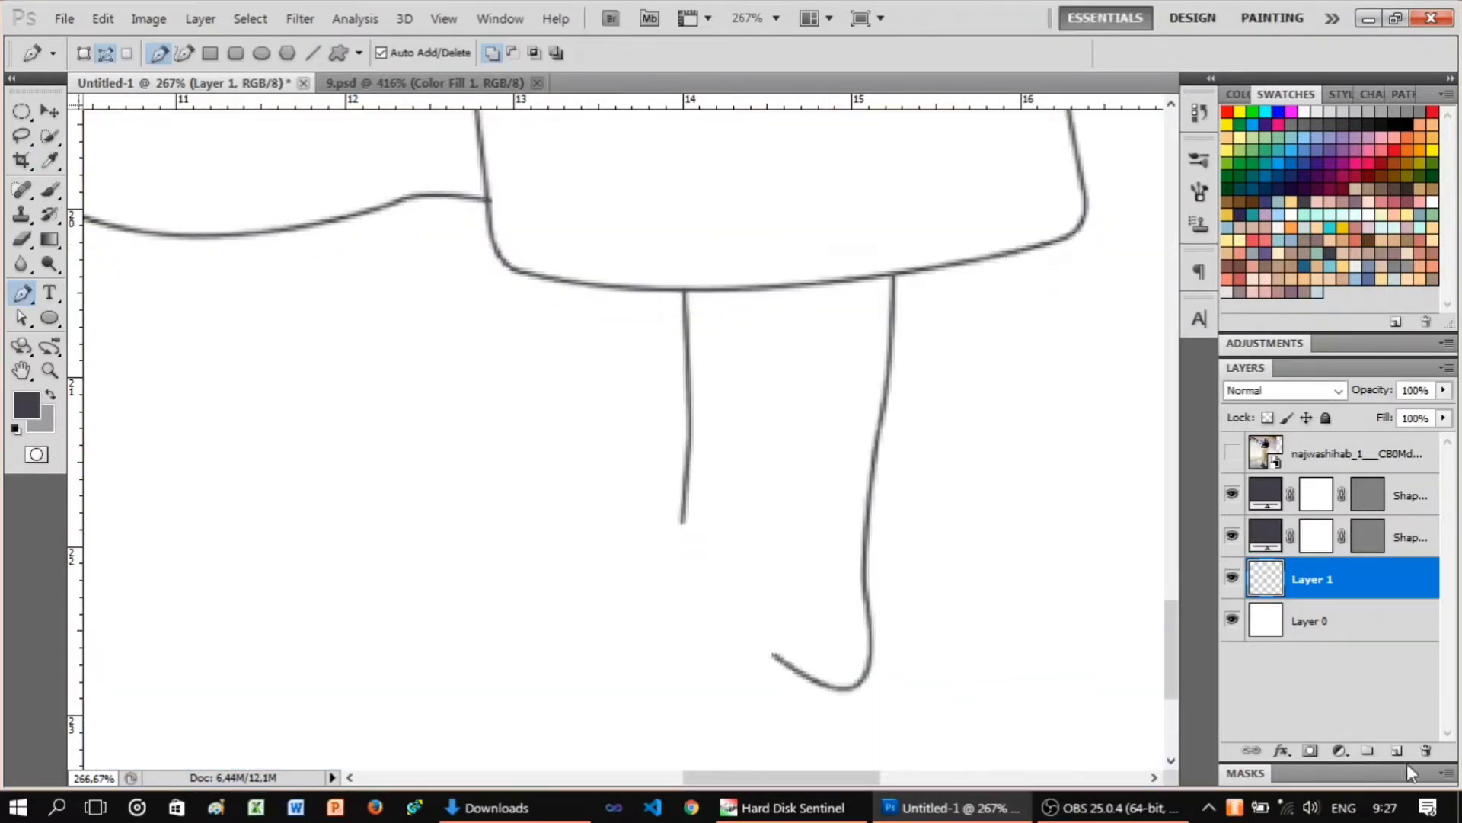
# Add Layer 2 and trace the sneaker outline from the heel, under the sole and around the toe.
pyautogui.click(1398, 750)
pyautogui.click(1233, 454)
pyautogui.scroll(-2, 956, 566)
pyautogui.click(827, 459)
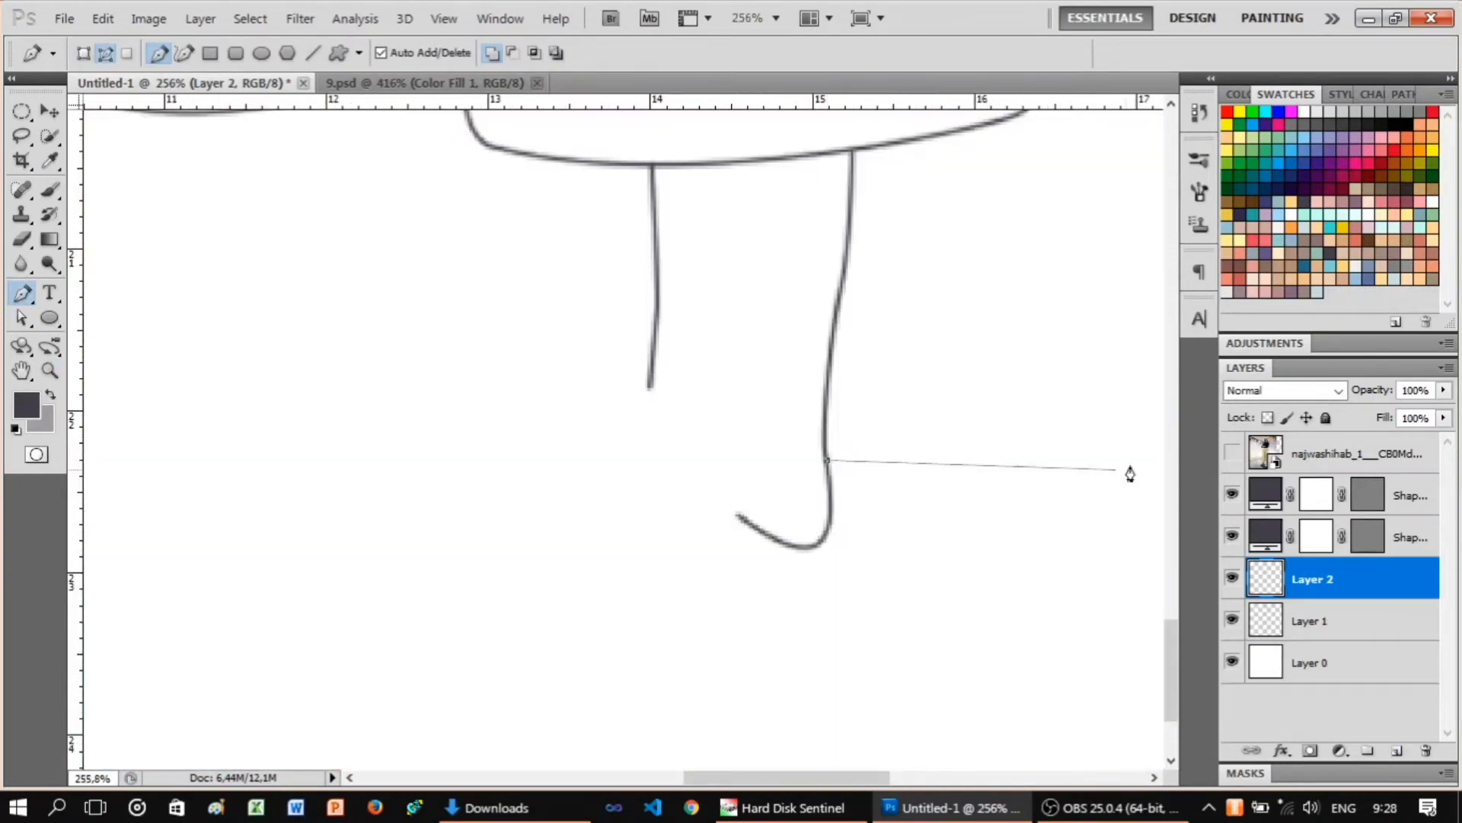
pyautogui.click(876, 539)
pyautogui.scroll(-2, 888, 564)
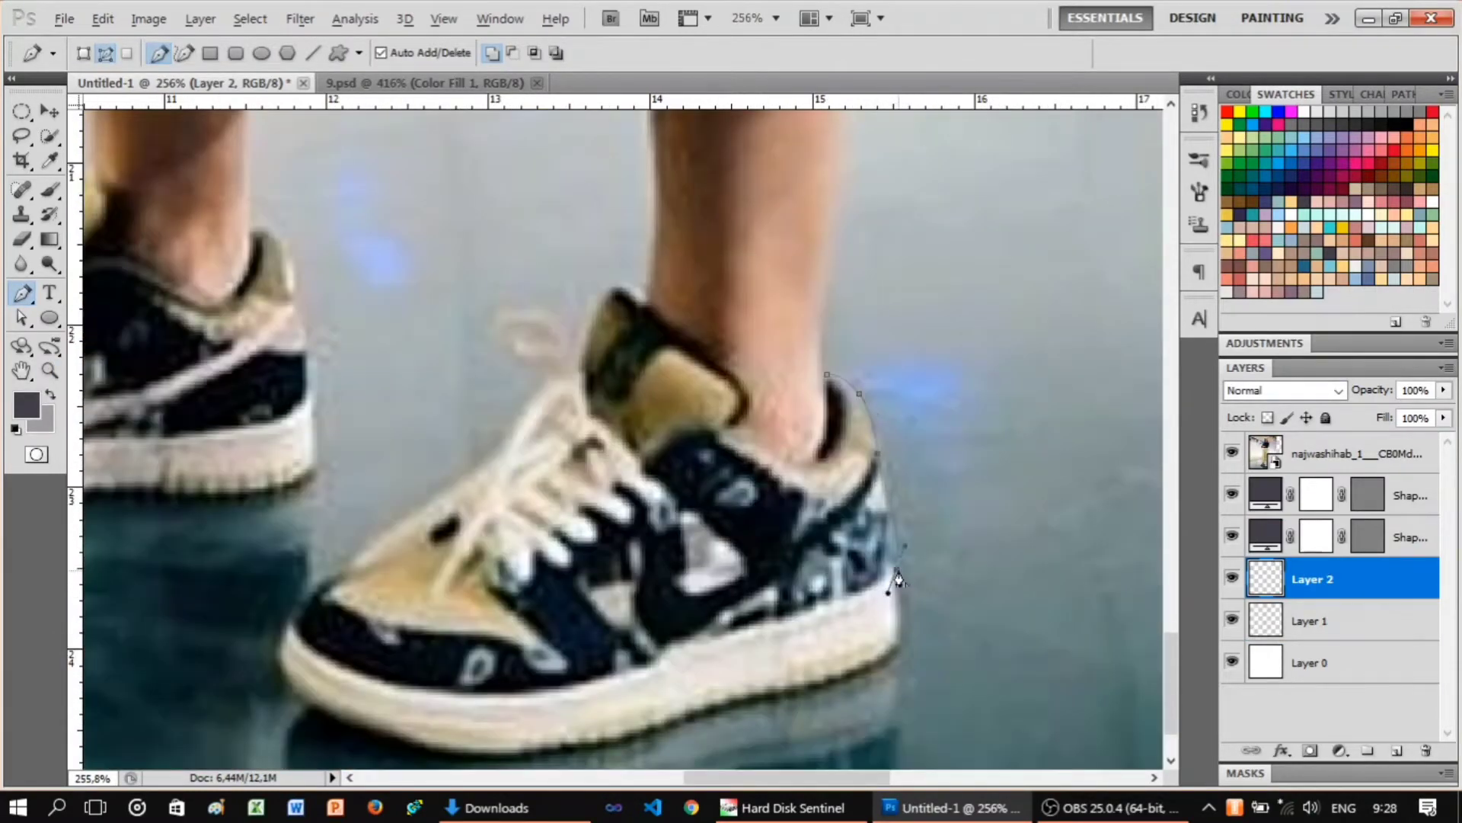
pyautogui.click(842, 684)
pyautogui.scroll(-2, 841, 684)
pyautogui.keyDown('ctrl'); pyautogui.click(340, 696); pyautogui.keyUp('ctrl')
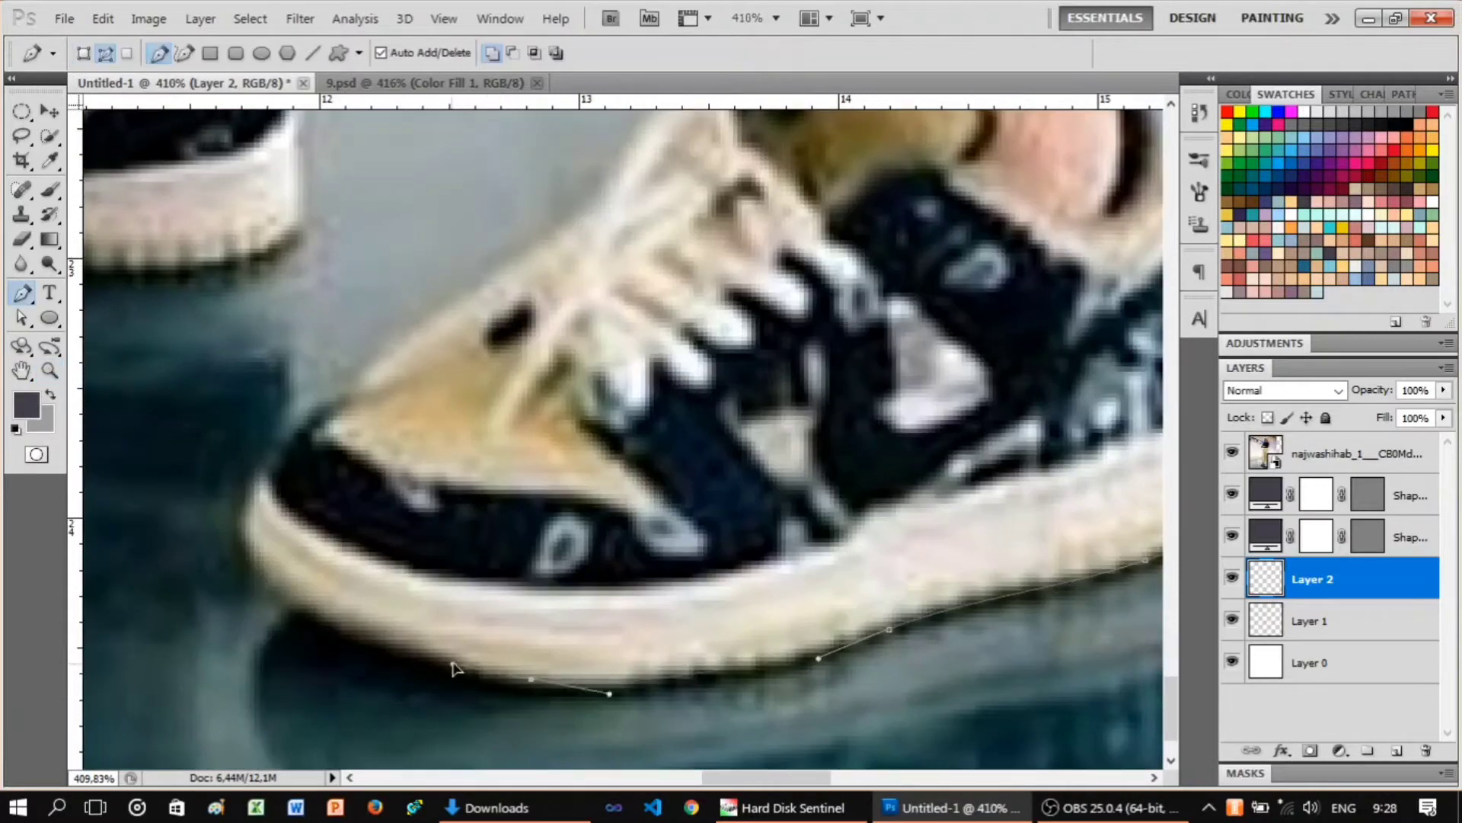
pyautogui.moveTo(286, 601); pyautogui.dragTo(236, 550)
# Finish the sneaker outline along the collar notch and stroke it.
pyautogui.scroll(1, 320, 473)
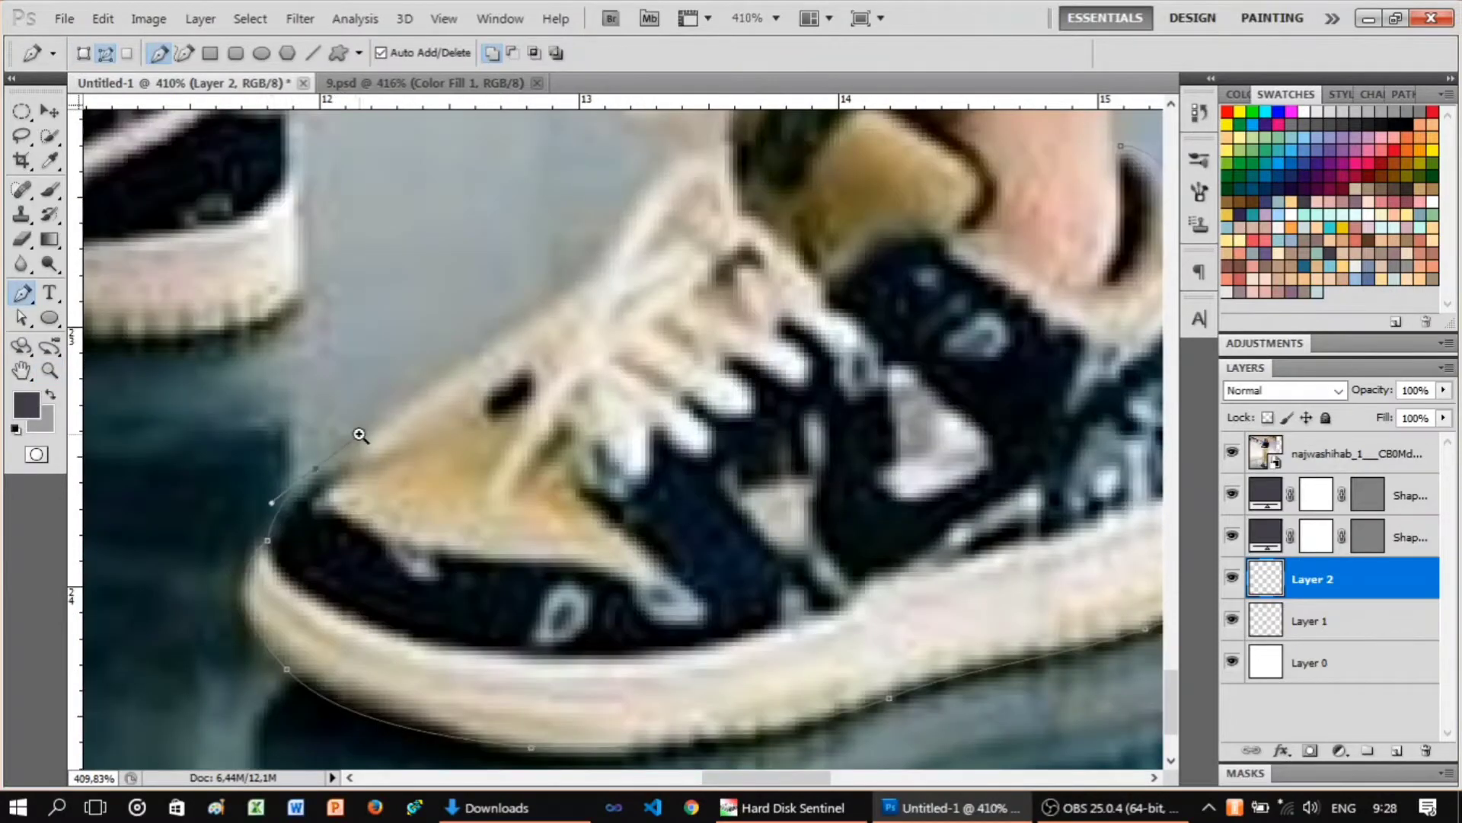
pyautogui.scroll(-2, 360, 434)
pyautogui.scroll(-1, 604, 671)
pyautogui.moveTo(665, 503); pyautogui.dragTo(718, 444)
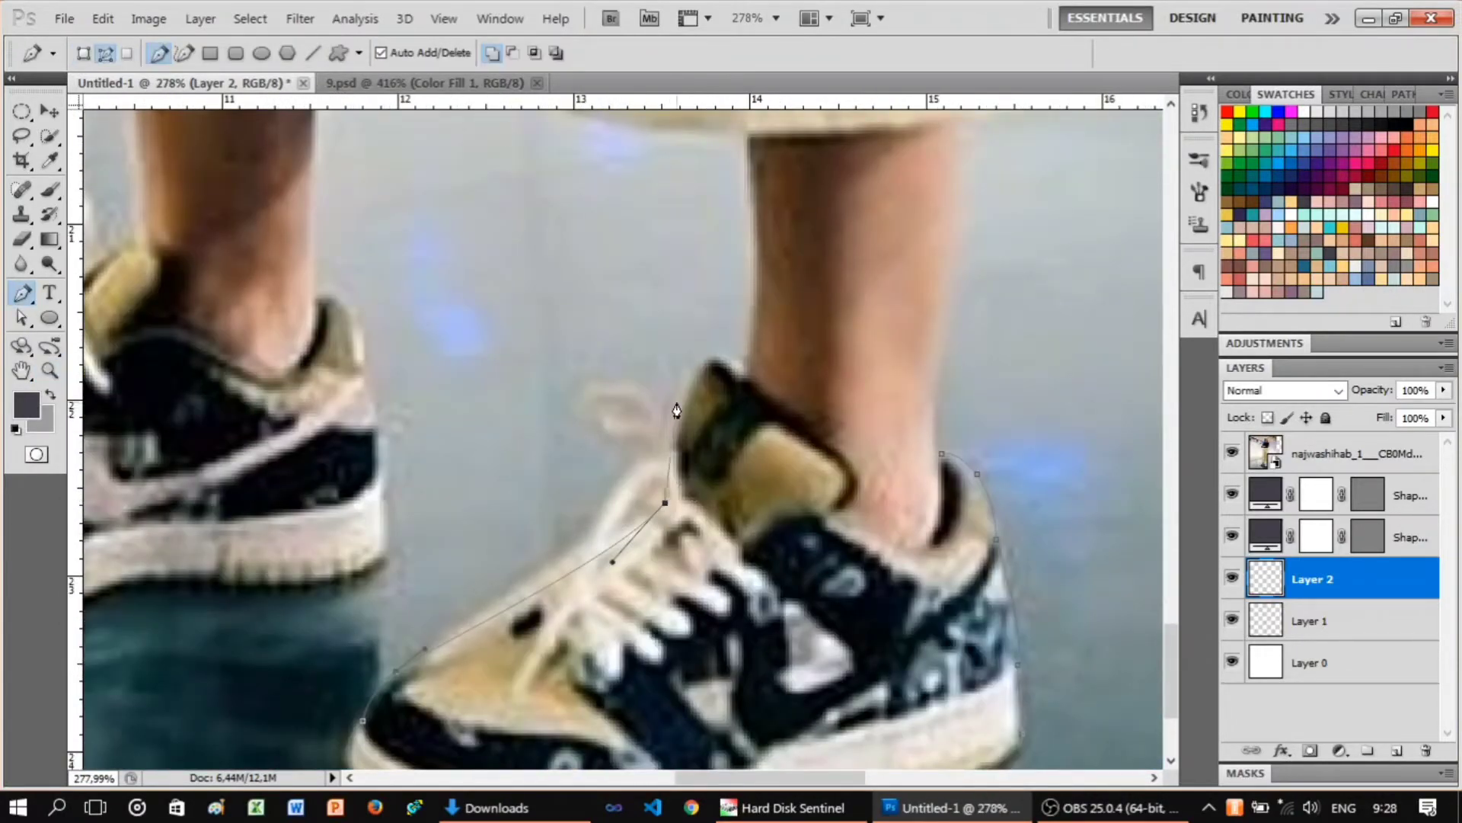
pyautogui.click(831, 523)
pyautogui.keyDown('ctrl'); pyautogui.click(845, 496); pyautogui.keyUp('ctrl')
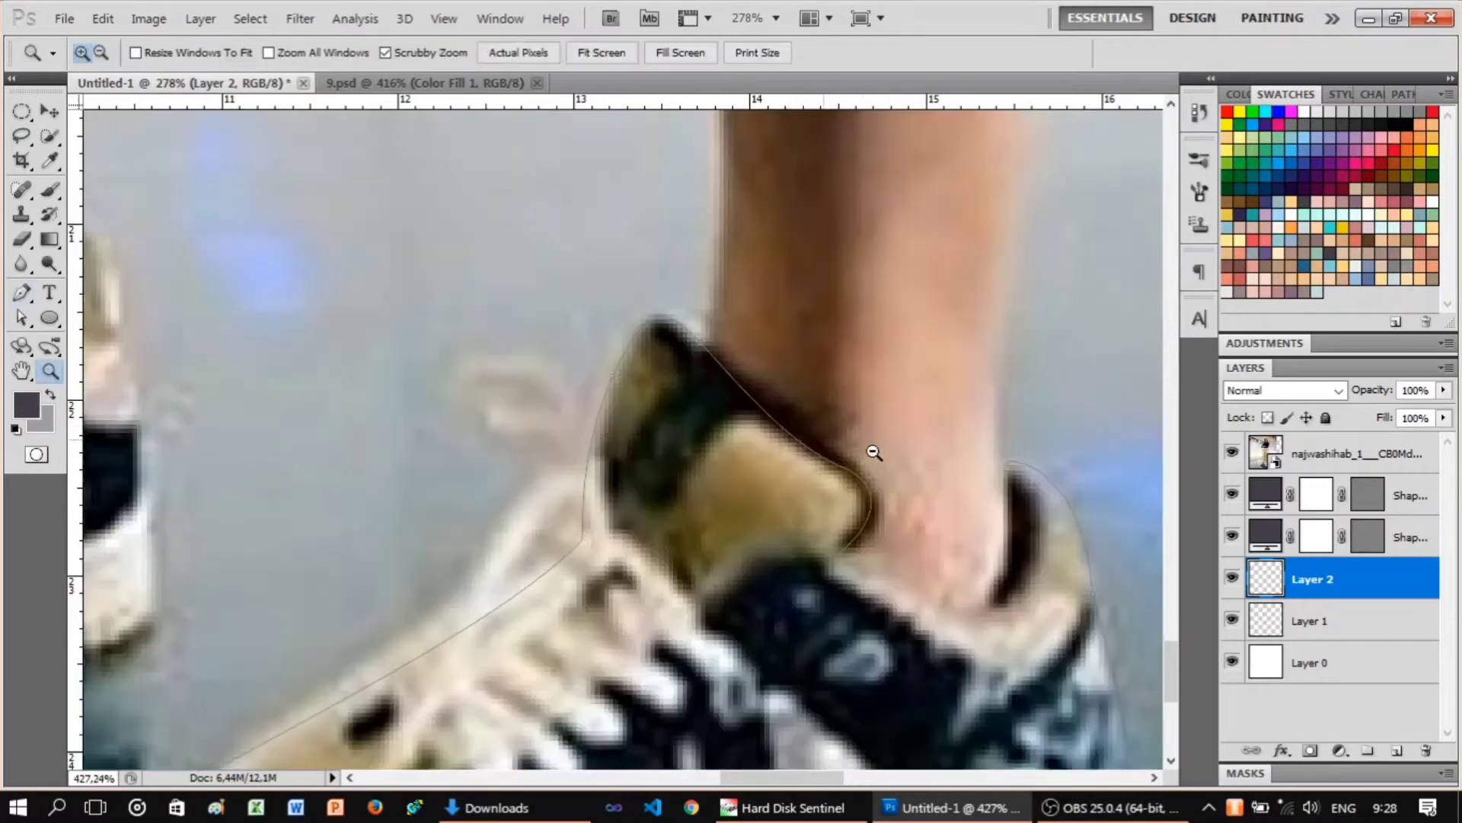
pyautogui.click(1232, 452)
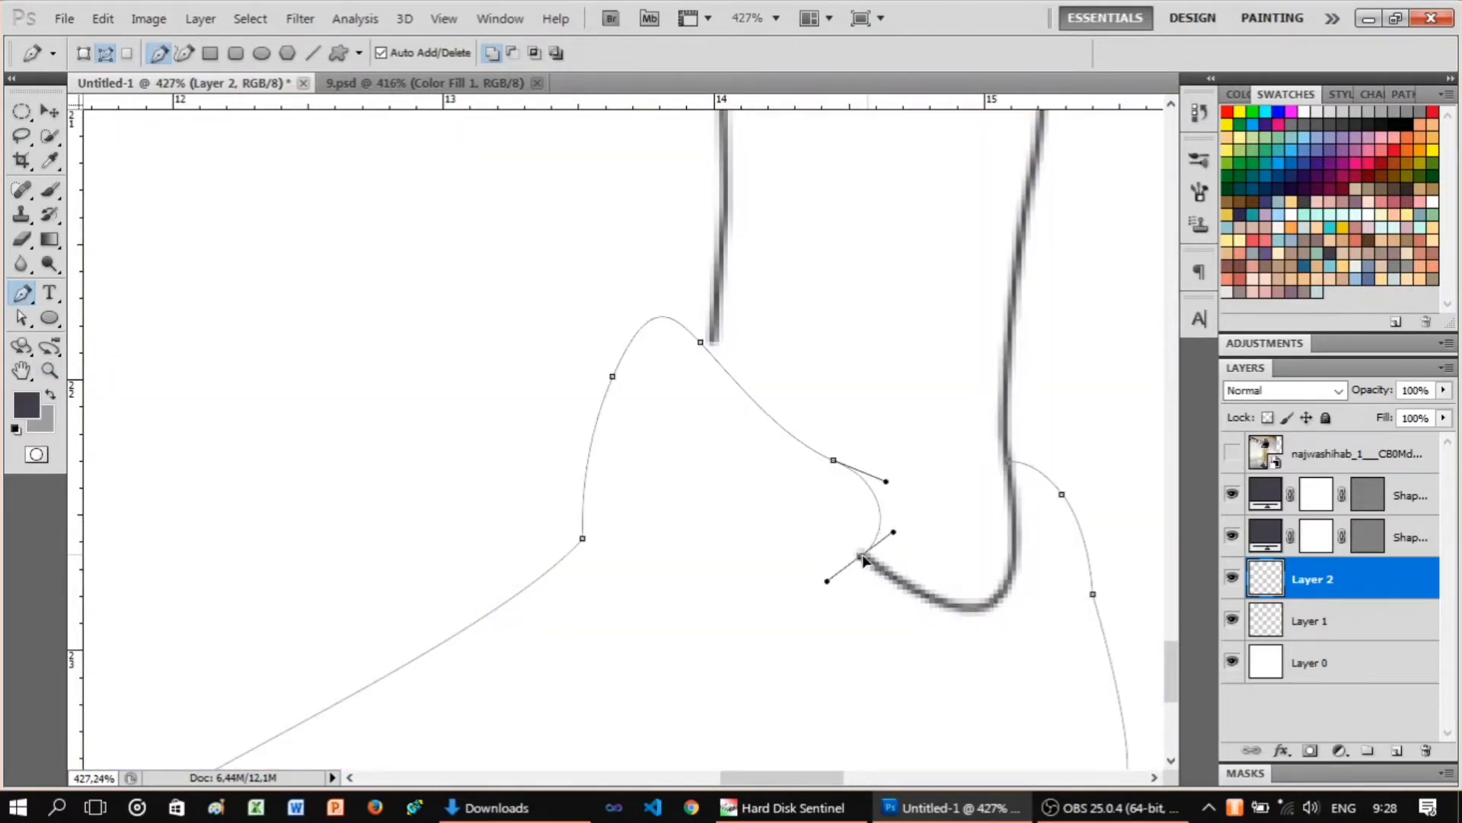
pyautogui.moveTo(834, 460); pyautogui.dragTo(906, 489)
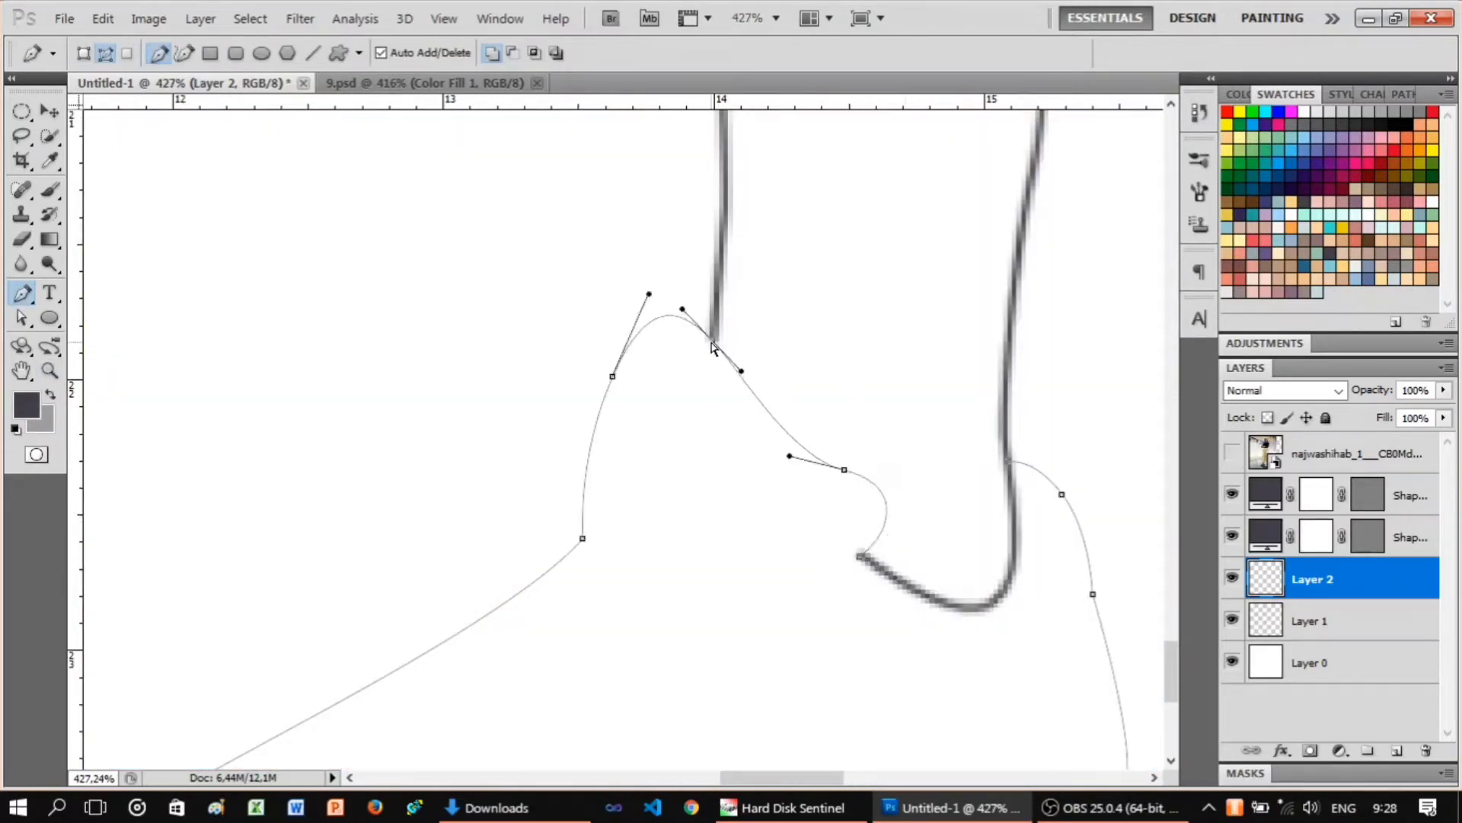
pyautogui.keyDown('alt'); pyautogui.scroll(-3, 848, 386); pyautogui.keyUp('alt')
pyautogui.rightClick(850, 512)
pyautogui.click(883, 537)
pyautogui.press('Return')
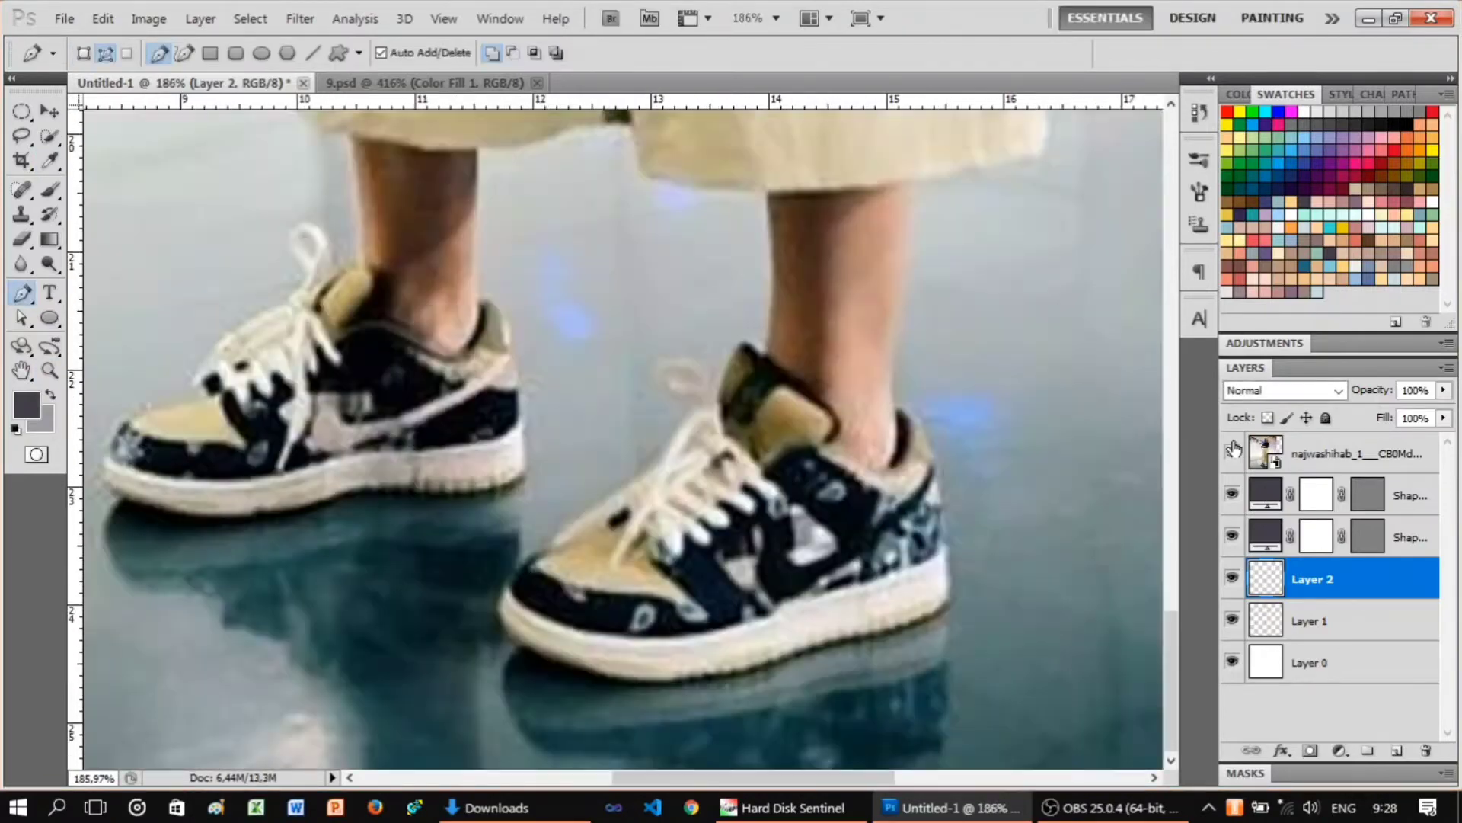
# Trace the curved line along the top of the sole toward the heel and stroke it.
pyautogui.keyDown('alt'); pyautogui.scroll(3, 387, 528); pyautogui.keyUp('alt')
pyautogui.click(1232, 456)
pyautogui.click(578, 607)
pyautogui.moveTo(752, 611); pyautogui.dragTo(865, 578)
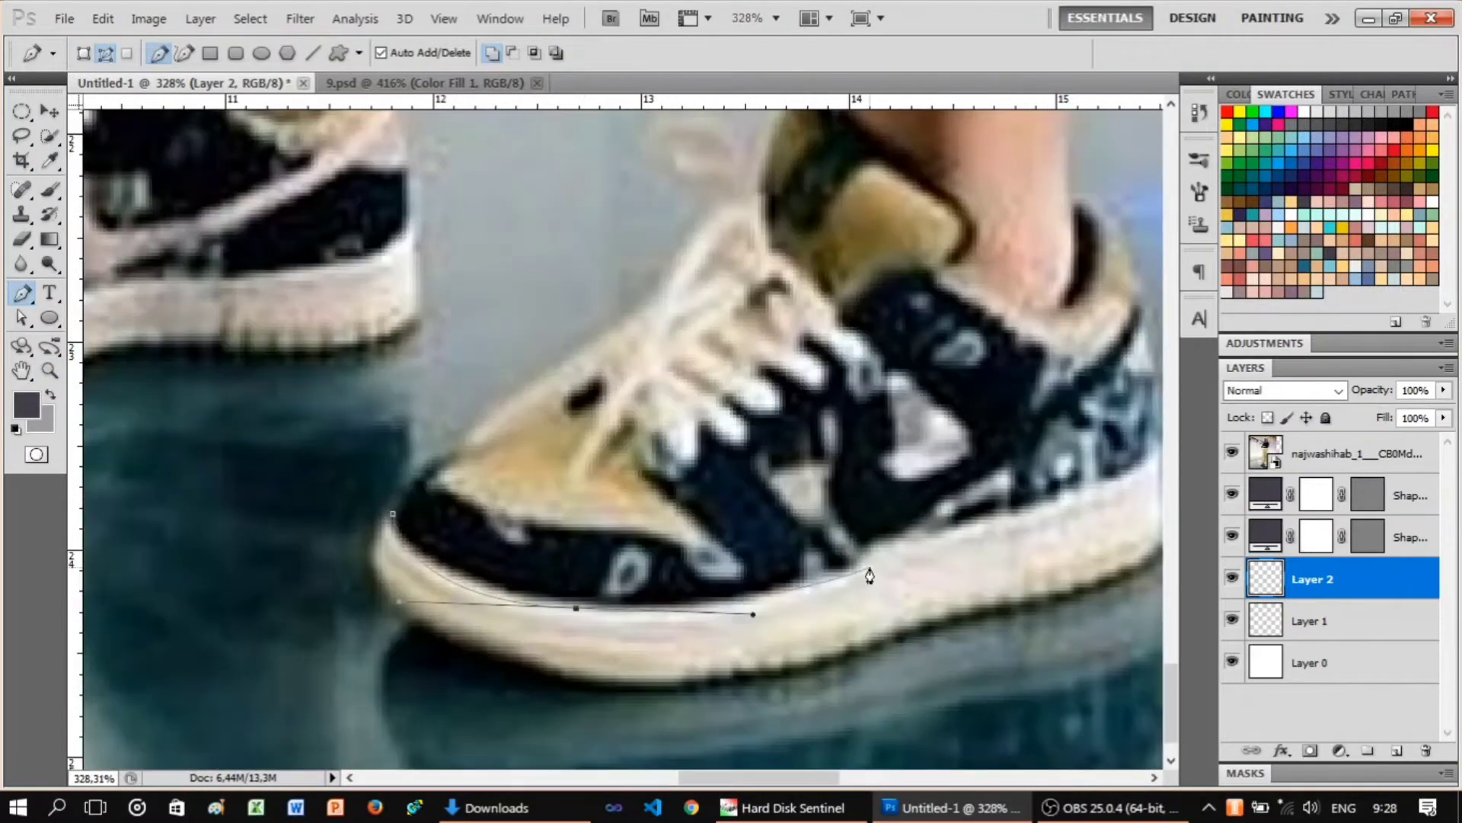
pyautogui.scroll(-1, 865, 578)
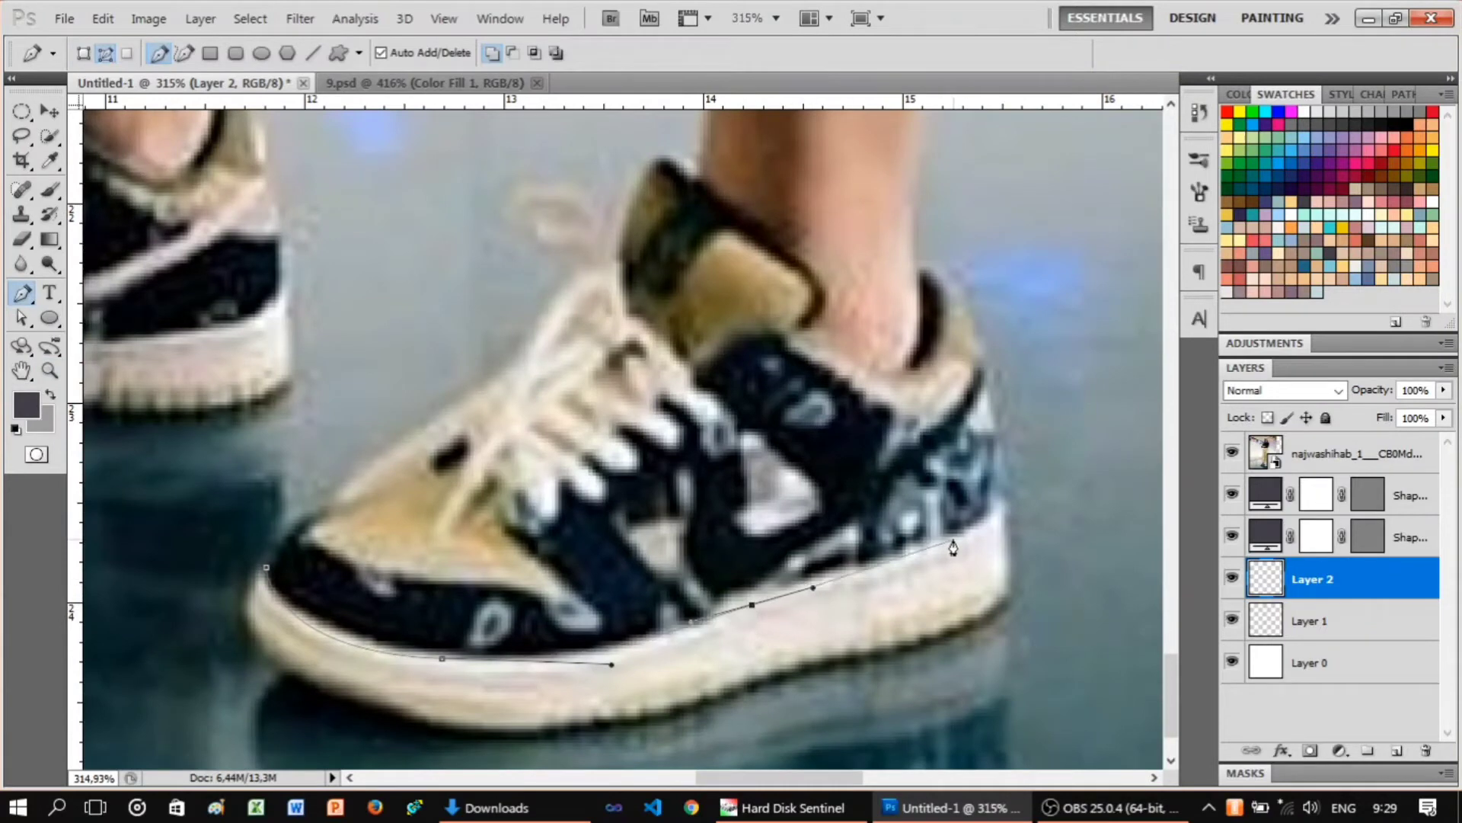
pyautogui.moveTo(916, 558); pyautogui.dragTo(980, 534)
pyautogui.click(1233, 454)
pyautogui.keyDown('alt'); pyautogui.scroll(2, 1008, 505); pyautogui.keyUp('alt')
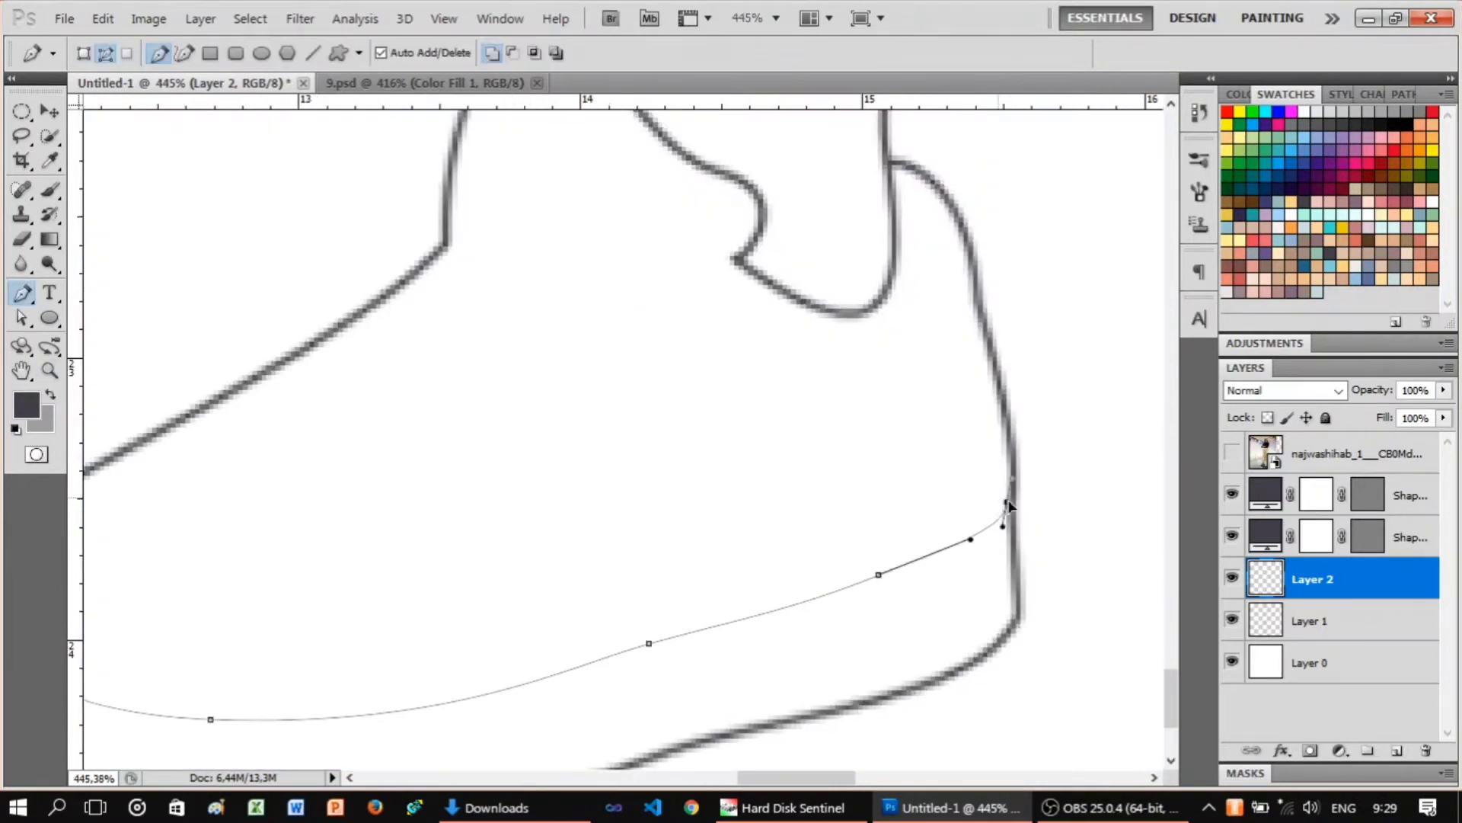
pyautogui.scroll(-3, 842, 627)
pyautogui.scroll(3, 768, 607)
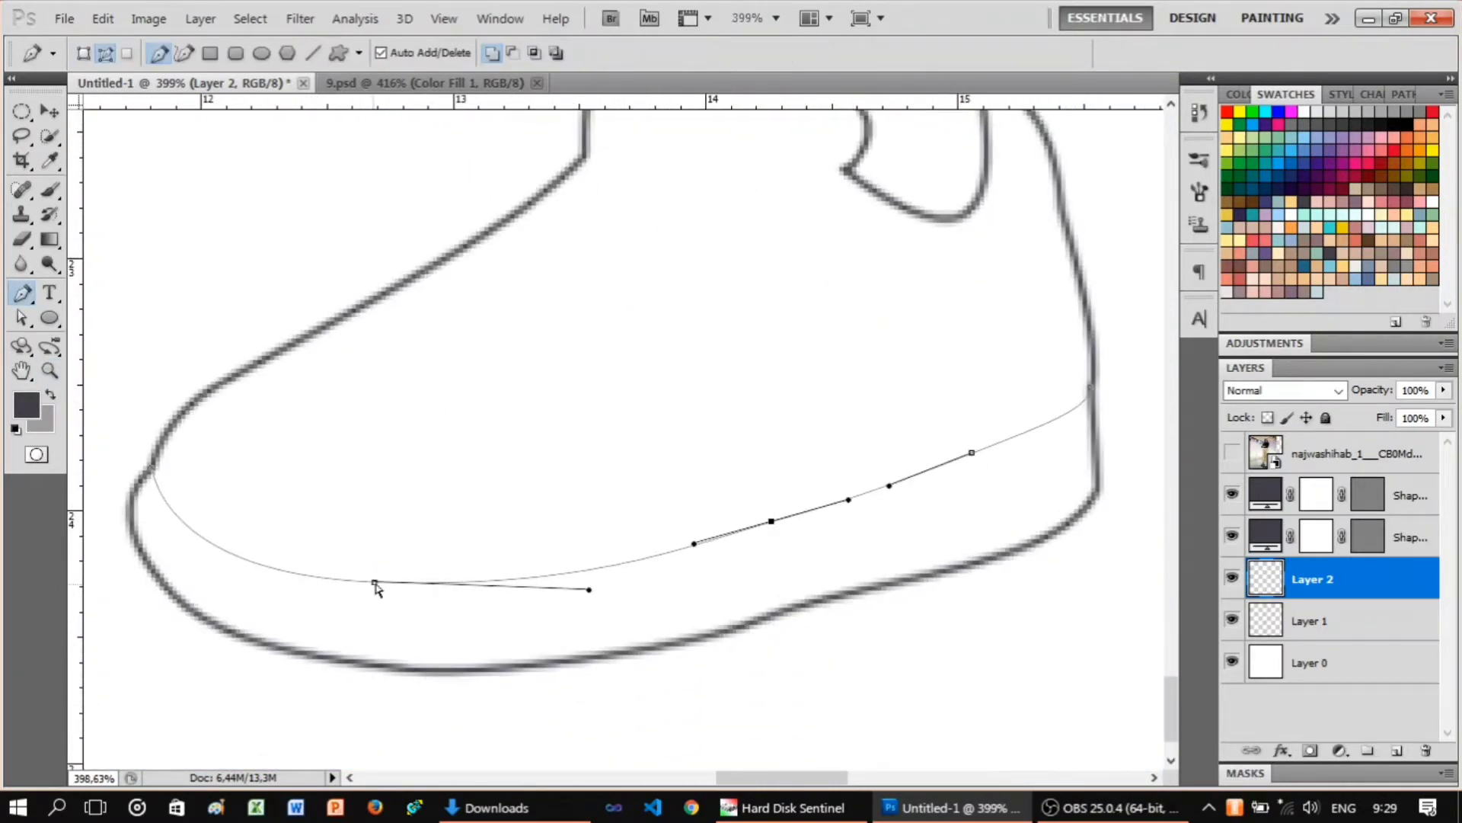
pyautogui.press('z')
pyautogui.scroll(-3, 661, 528)
pyautogui.press('Return')
pyautogui.scroll(2, 815, 577)
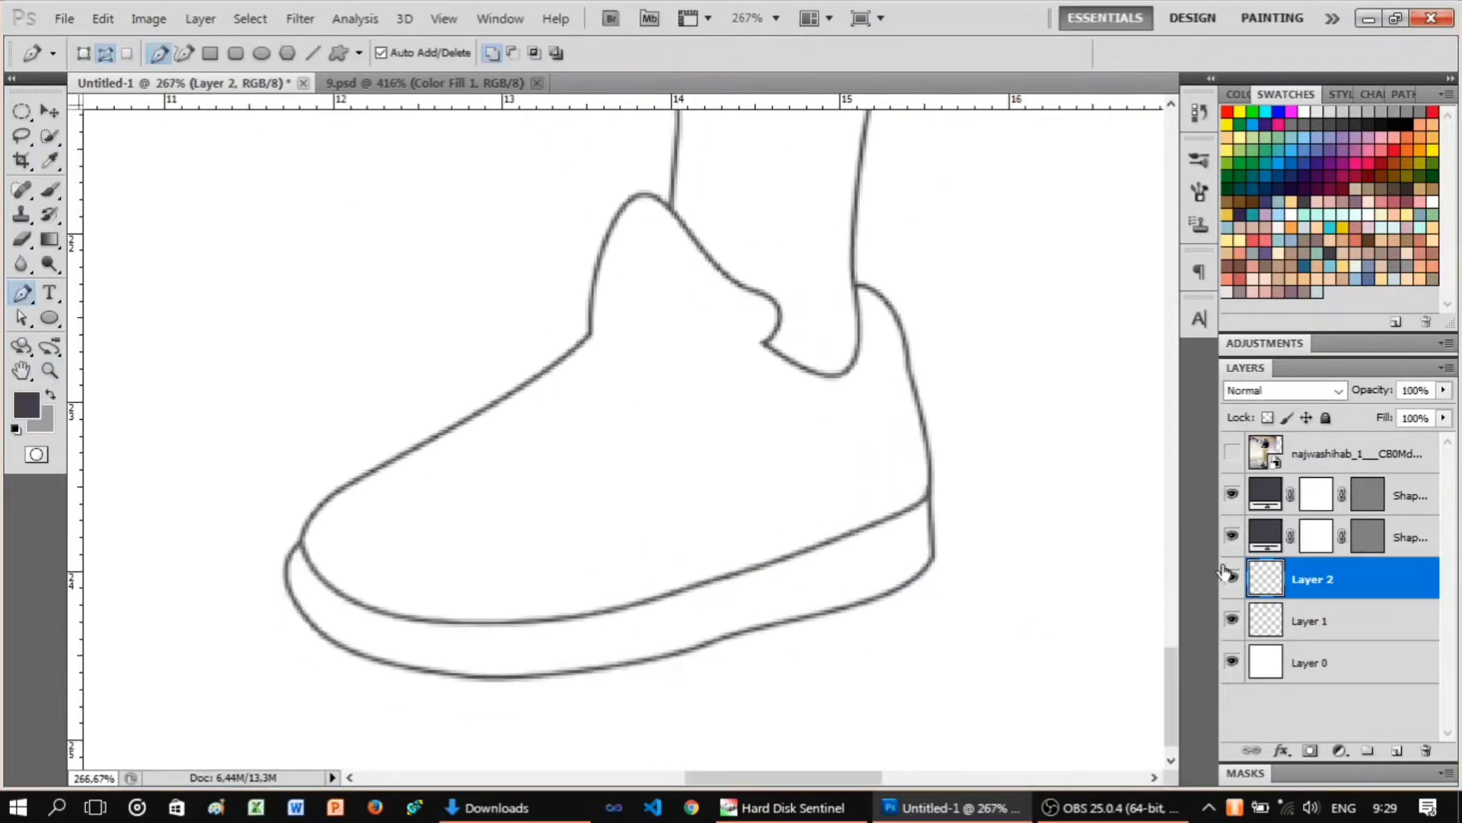
# Start the inner side-panel path near the toe, checking it against the reference photo.
pyautogui.click(1232, 455)
pyautogui.scroll(2, 533, 533)
pyautogui.scroll(-2, 473, 568)
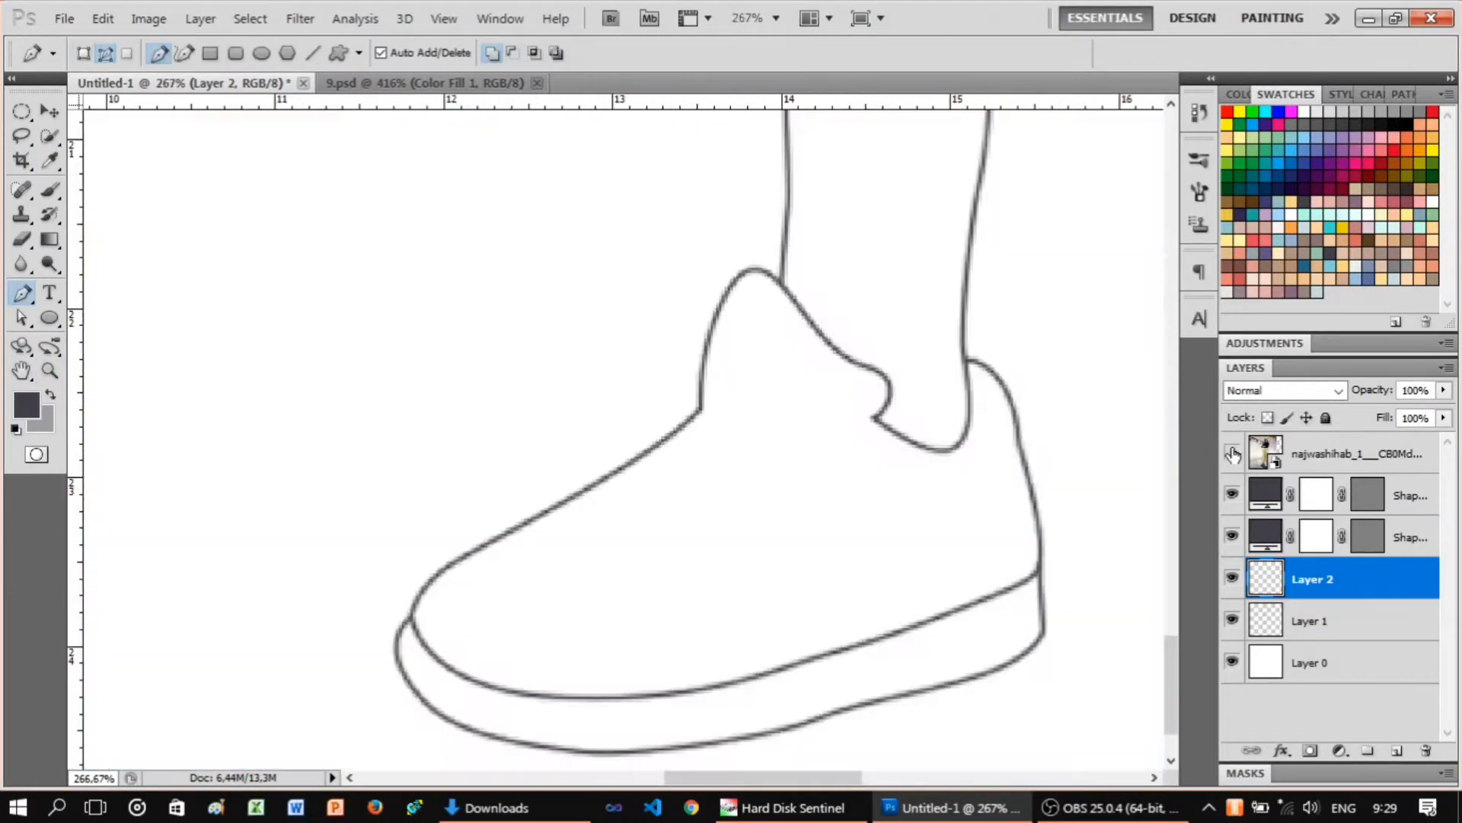
pyautogui.scroll(1, 695, 613)
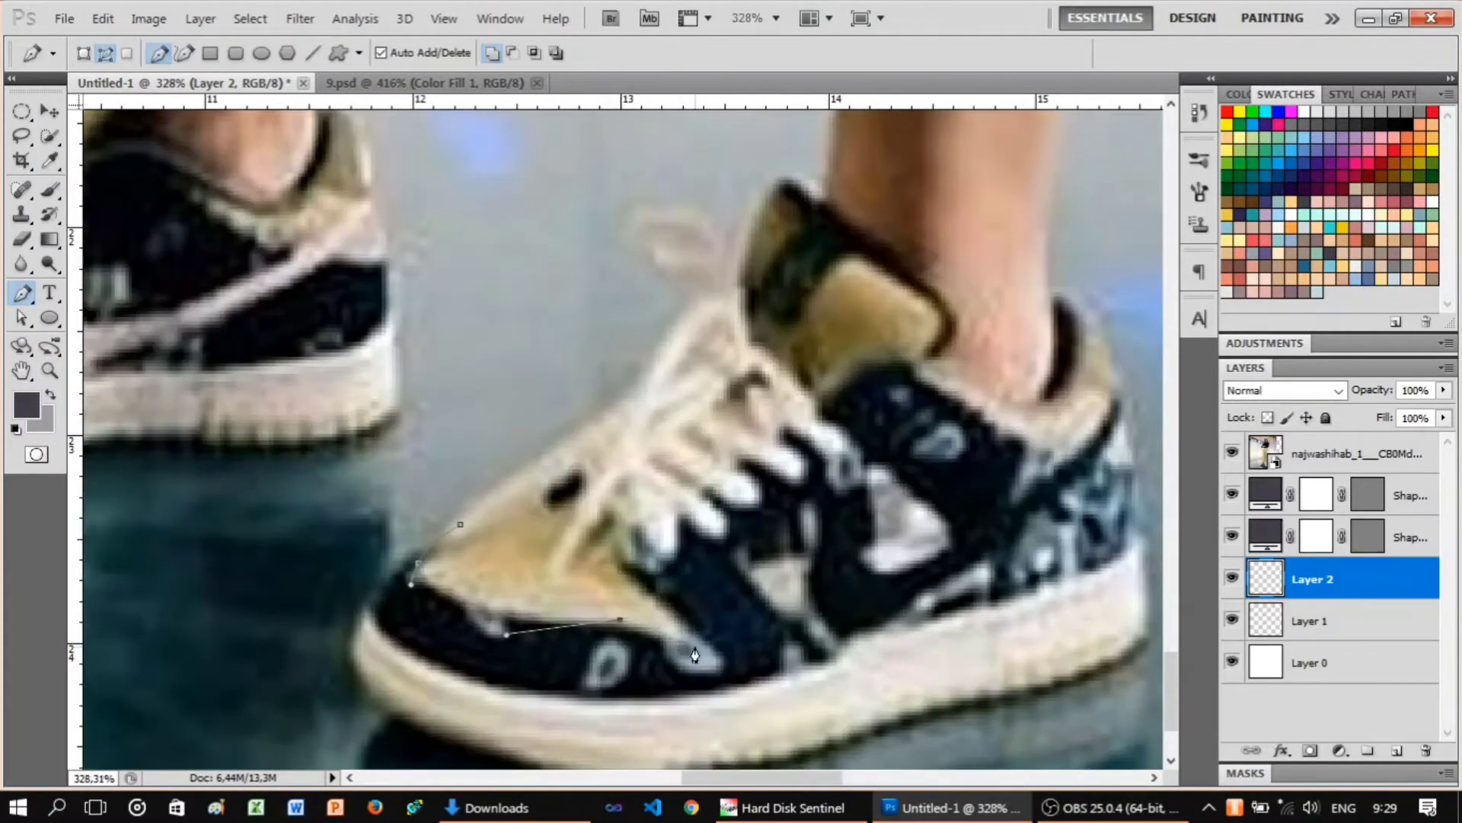
pyautogui.click(640, 522)
pyautogui.scroll(1, 804, 466)
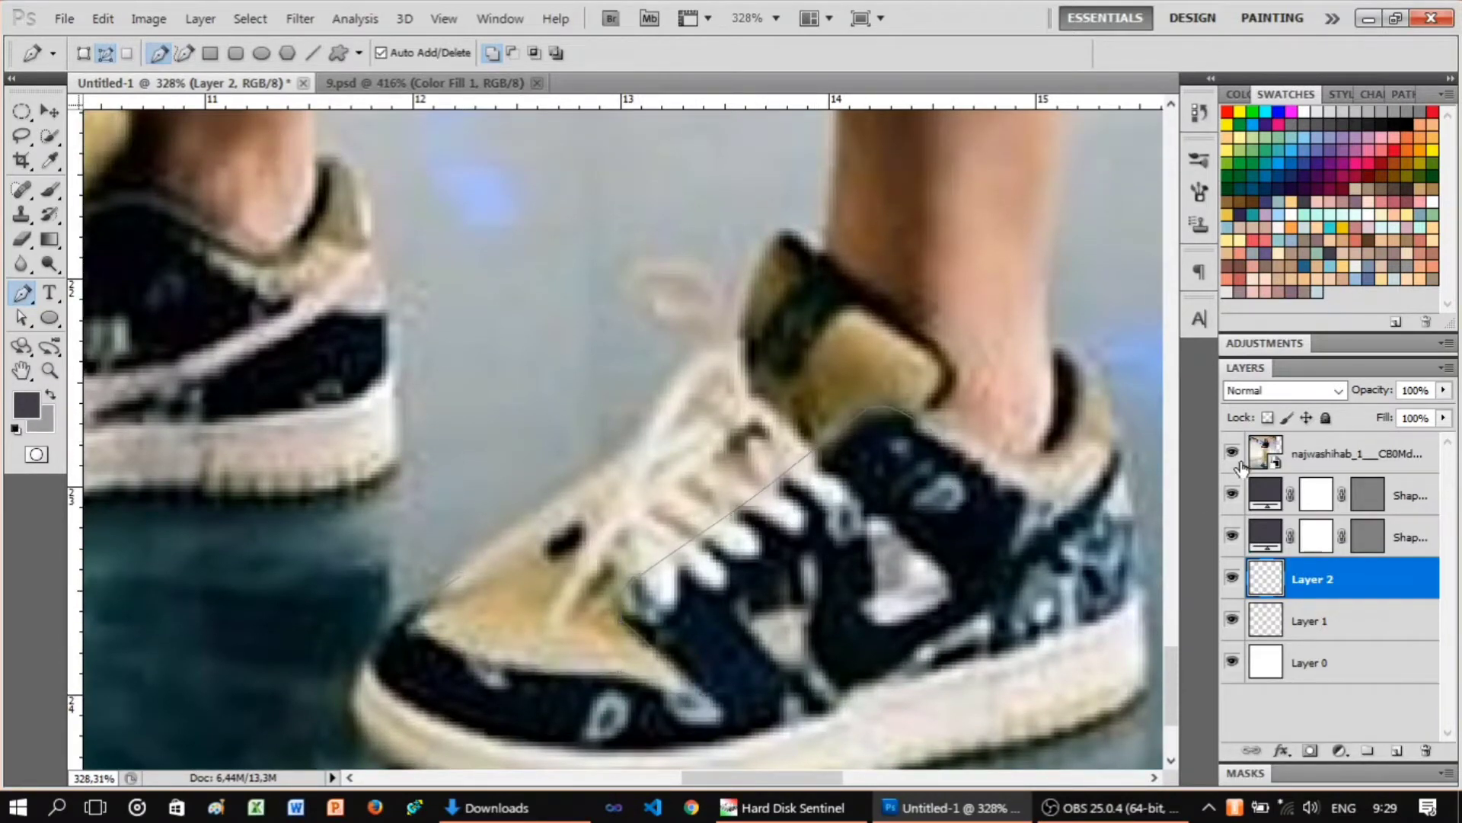
pyautogui.click(1232, 453)
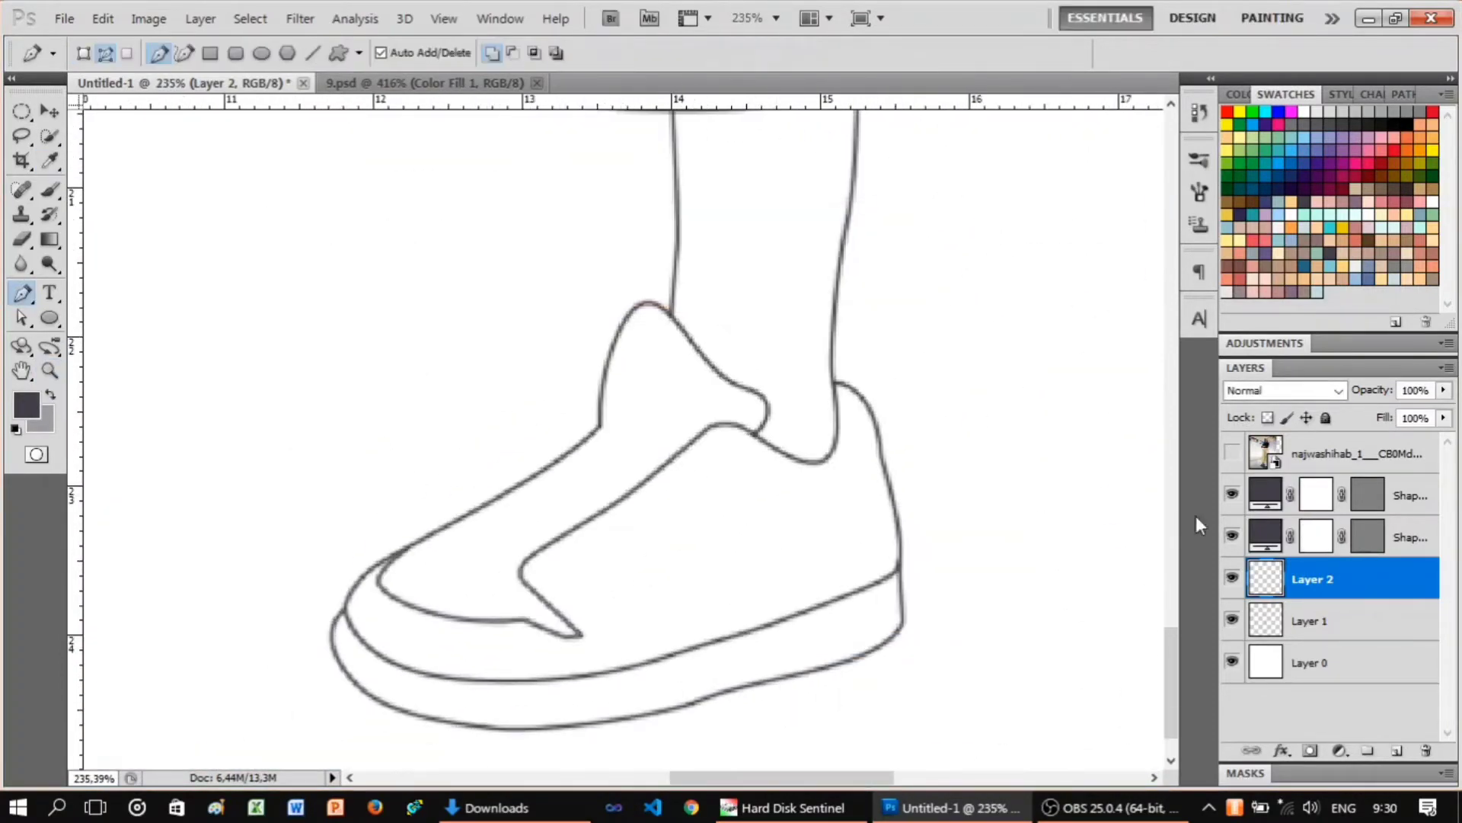
pyautogui.click(1231, 455)
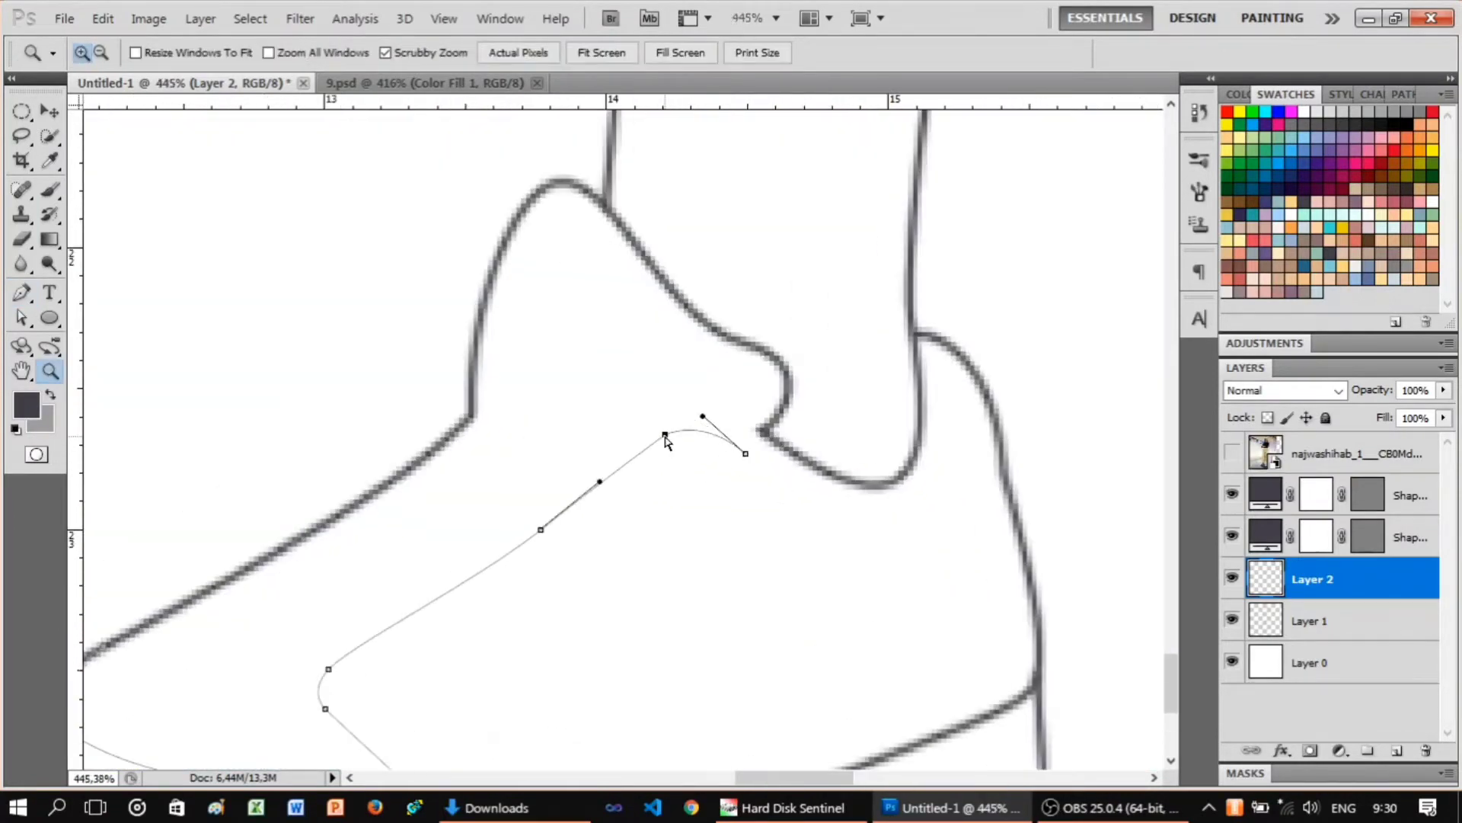
# Close the side-panel path and stroke it onto Layer 2 with the brush.
pyautogui.press('p')
pyautogui.click(884, 542)
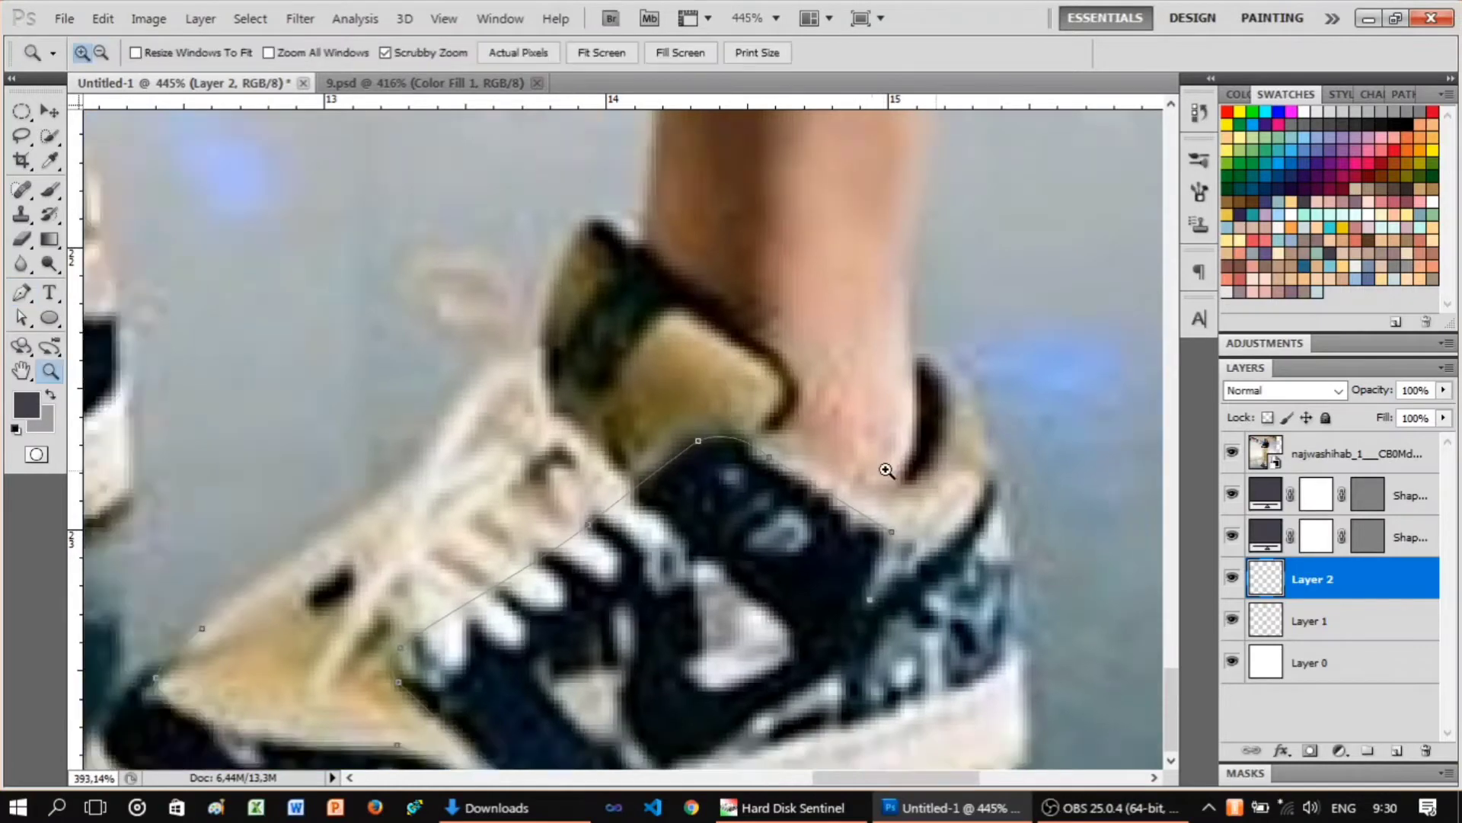
pyautogui.click(1231, 453)
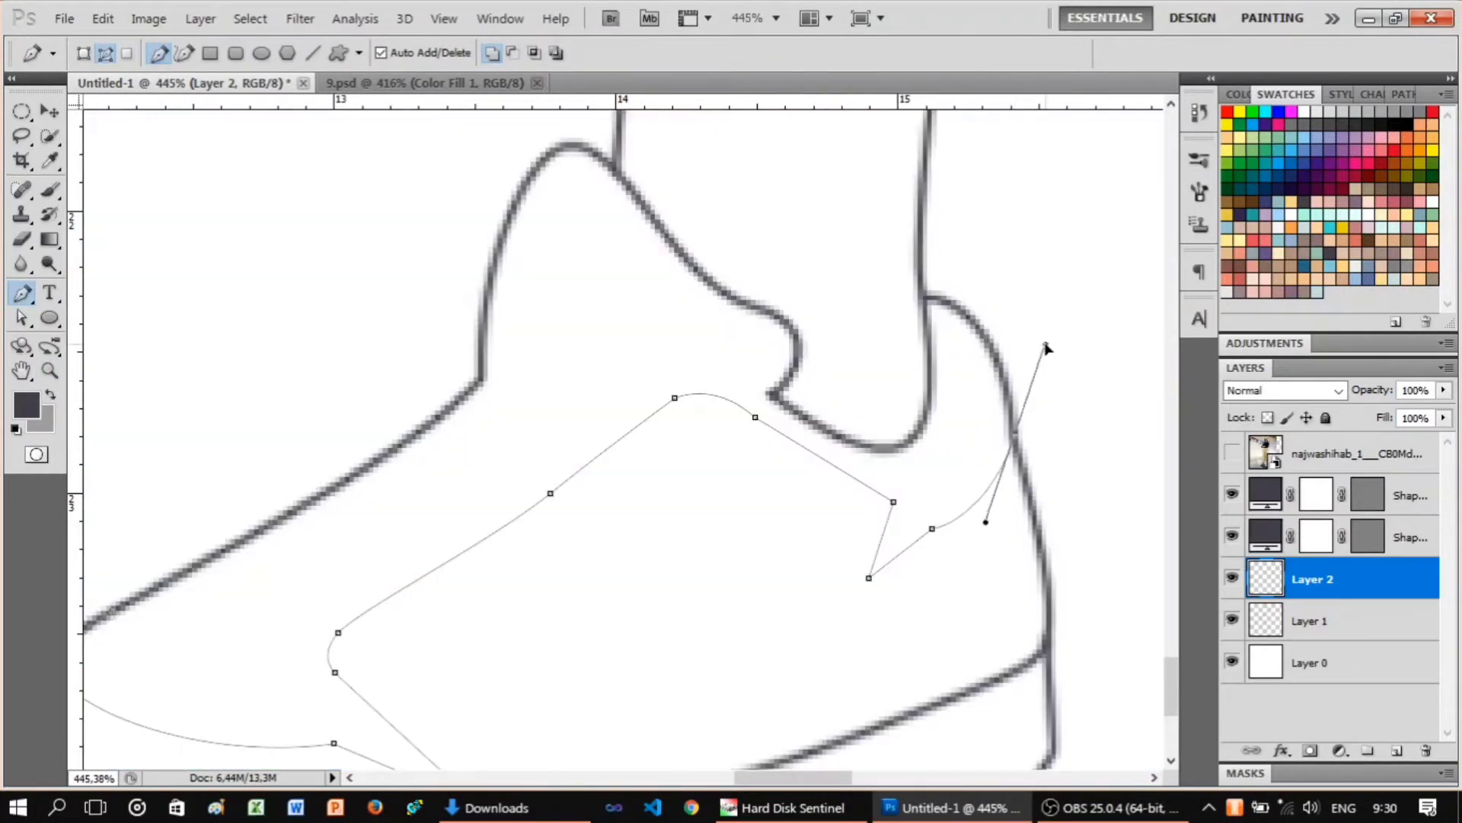
pyautogui.rightClick(994, 324)
pyautogui.click(1062, 473)
pyautogui.press('z')
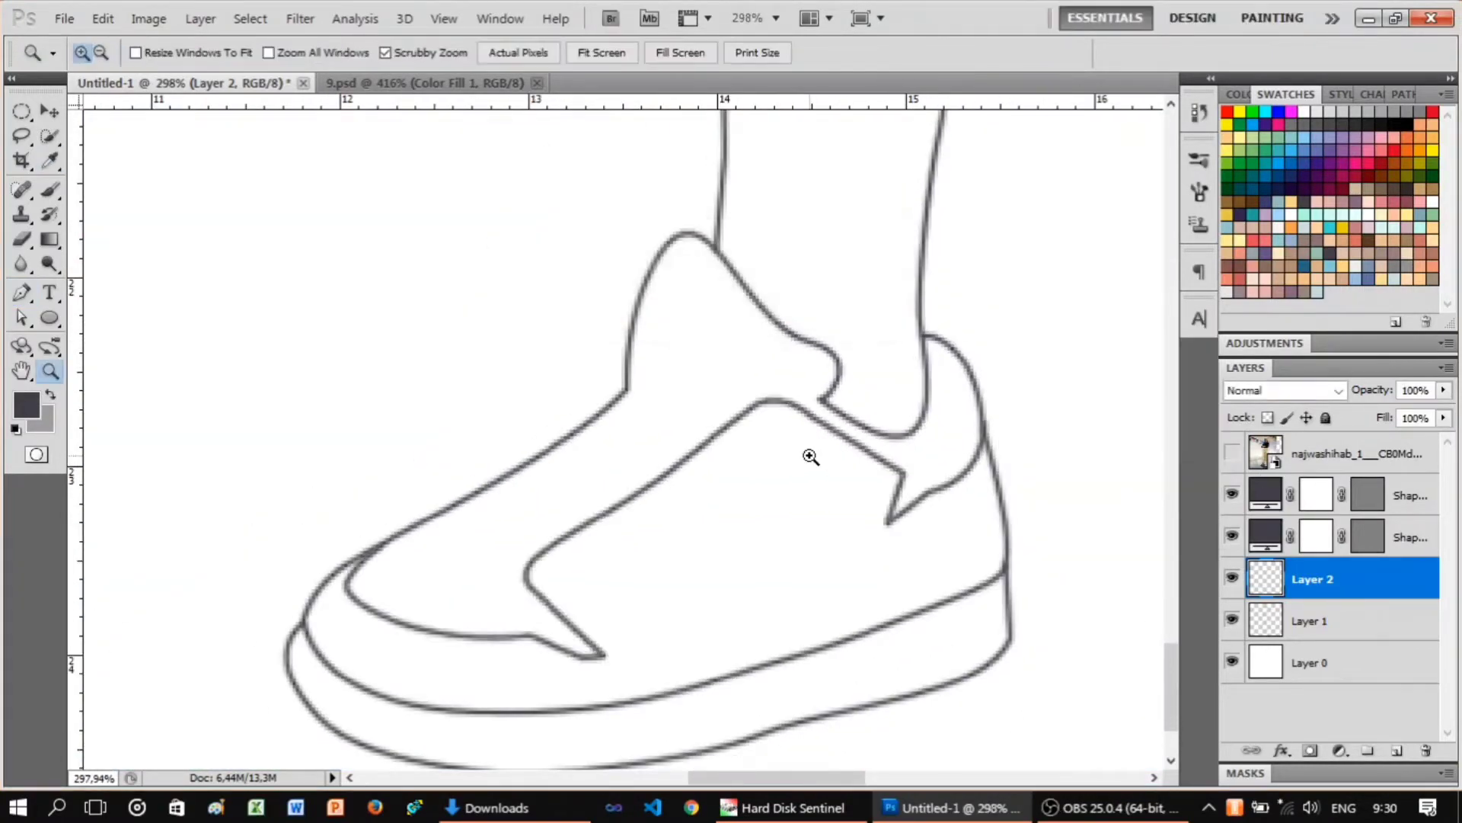
pyautogui.keyDown('alt'); pyautogui.click(800, 457); pyautogui.keyUp('alt')
pyautogui.click(882, 562)
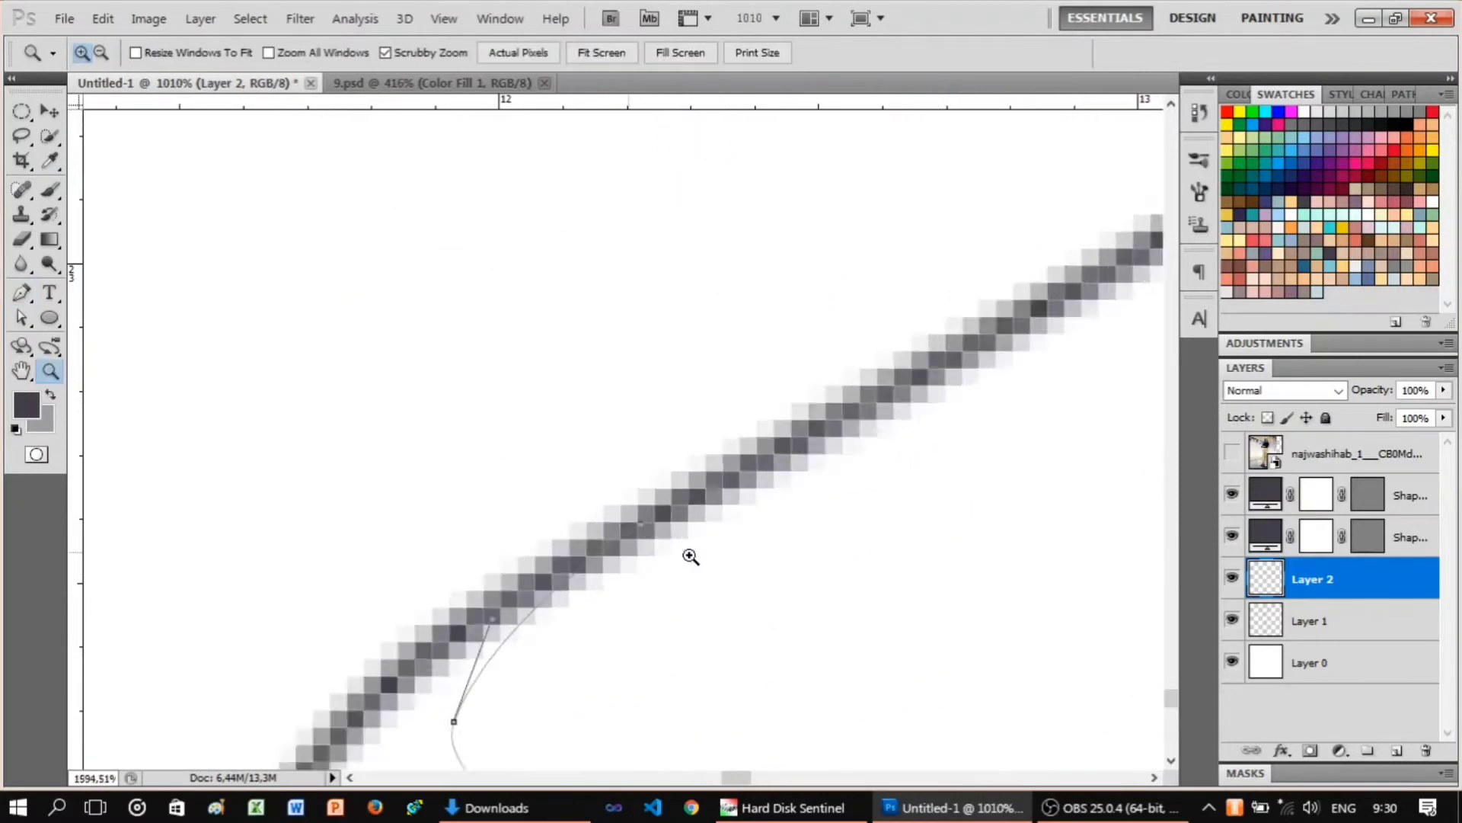
# Stroke the next shoe path with the brush and compare the outline against the photo.
pyautogui.press('p')
pyautogui.scroll(-5, 638, 516)
pyautogui.rightClick(660, 463)
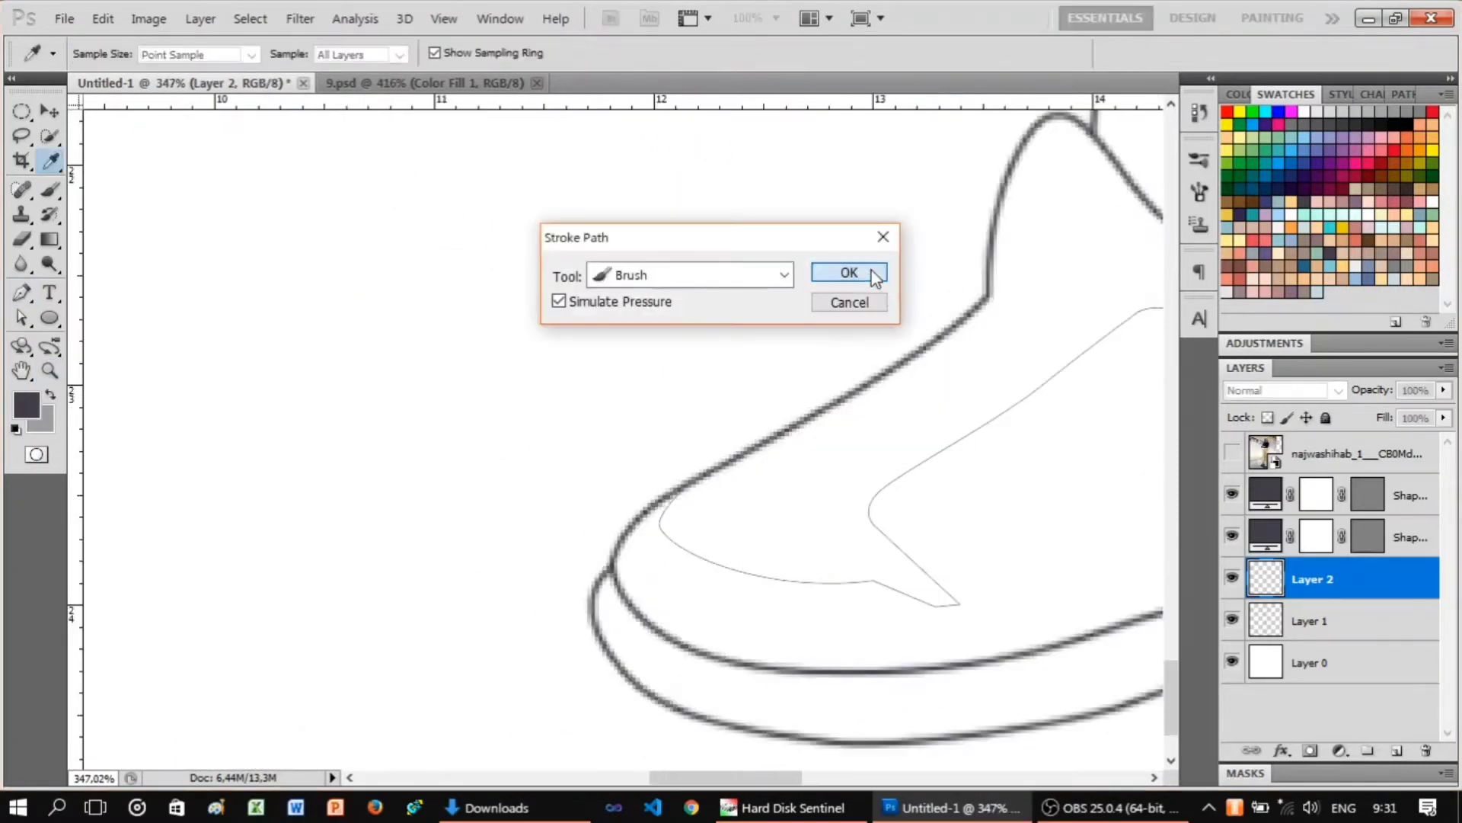
pyautogui.click(841, 275)
pyautogui.press('z')
pyautogui.click(930, 588)
pyautogui.press('p')
pyautogui.click(1232, 455)
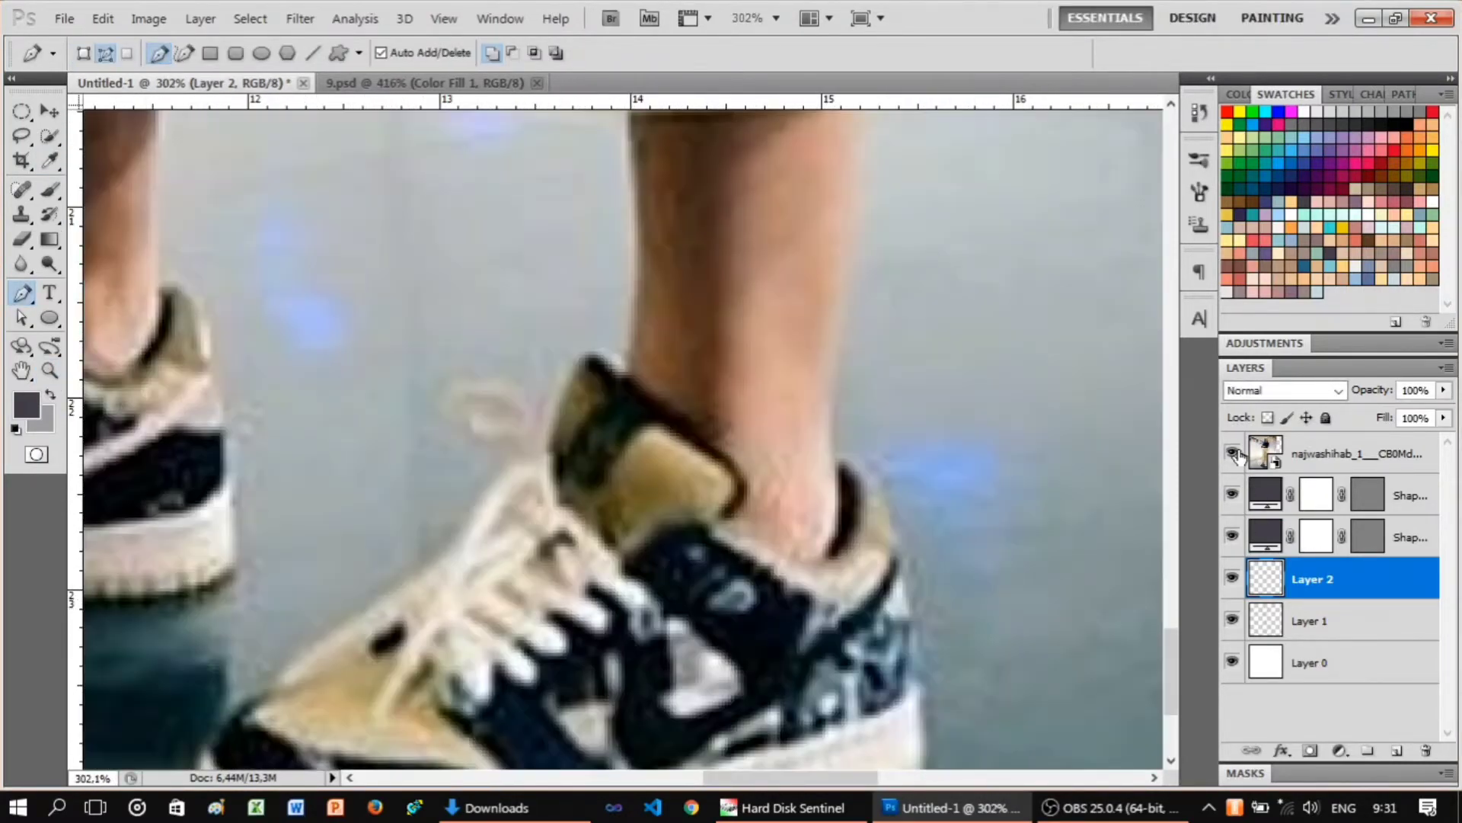
pyautogui.click(1232, 454)
pyautogui.click(1232, 455)
pyautogui.scroll(3, 700, 457)
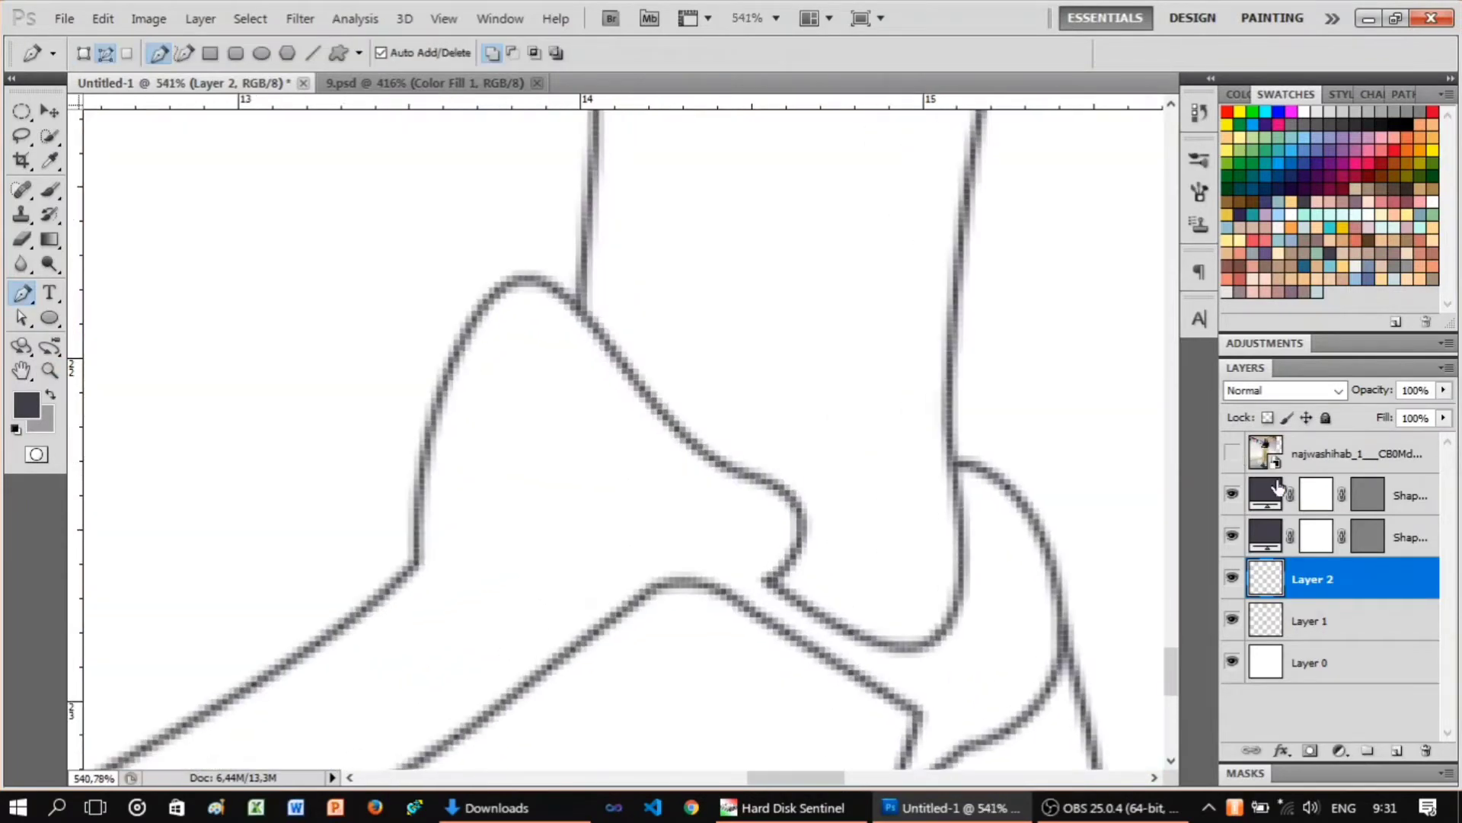
pyautogui.click(1232, 454)
# Trace the curved heel-tab loop over the collar top and stroke it.
pyautogui.click(1231, 455)
pyautogui.click(1231, 455)
pyautogui.click(1234, 457)
pyautogui.click(1234, 457)
pyautogui.click(1231, 455)
pyautogui.moveTo(510, 537); pyautogui.dragTo(479, 595)
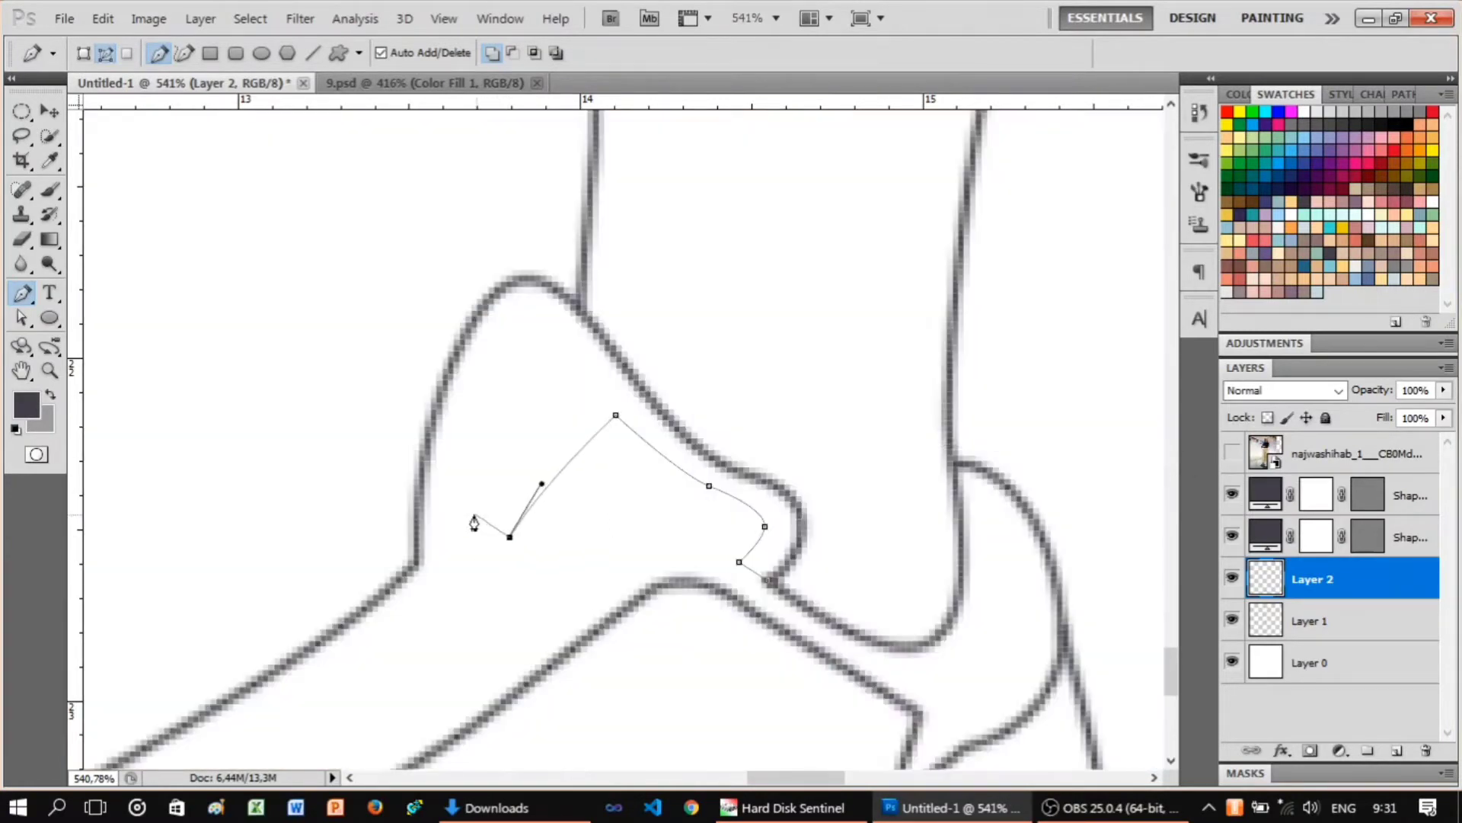
pyautogui.moveTo(582, 381); pyautogui.dragTo(625, 349)
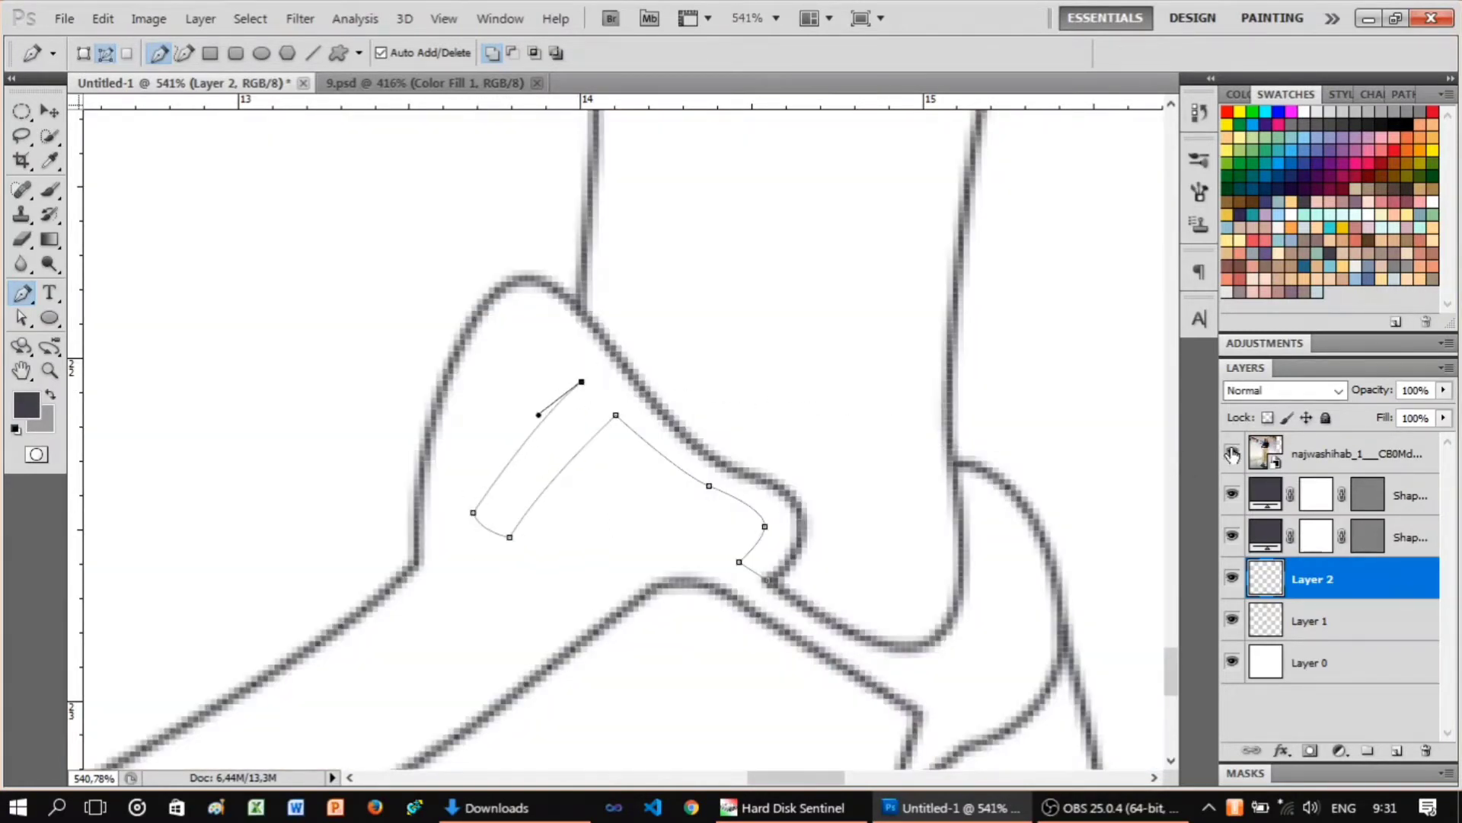
pyautogui.click(1231, 455)
pyautogui.click(1232, 455)
pyautogui.moveTo(494, 296); pyautogui.dragTo(438, 295)
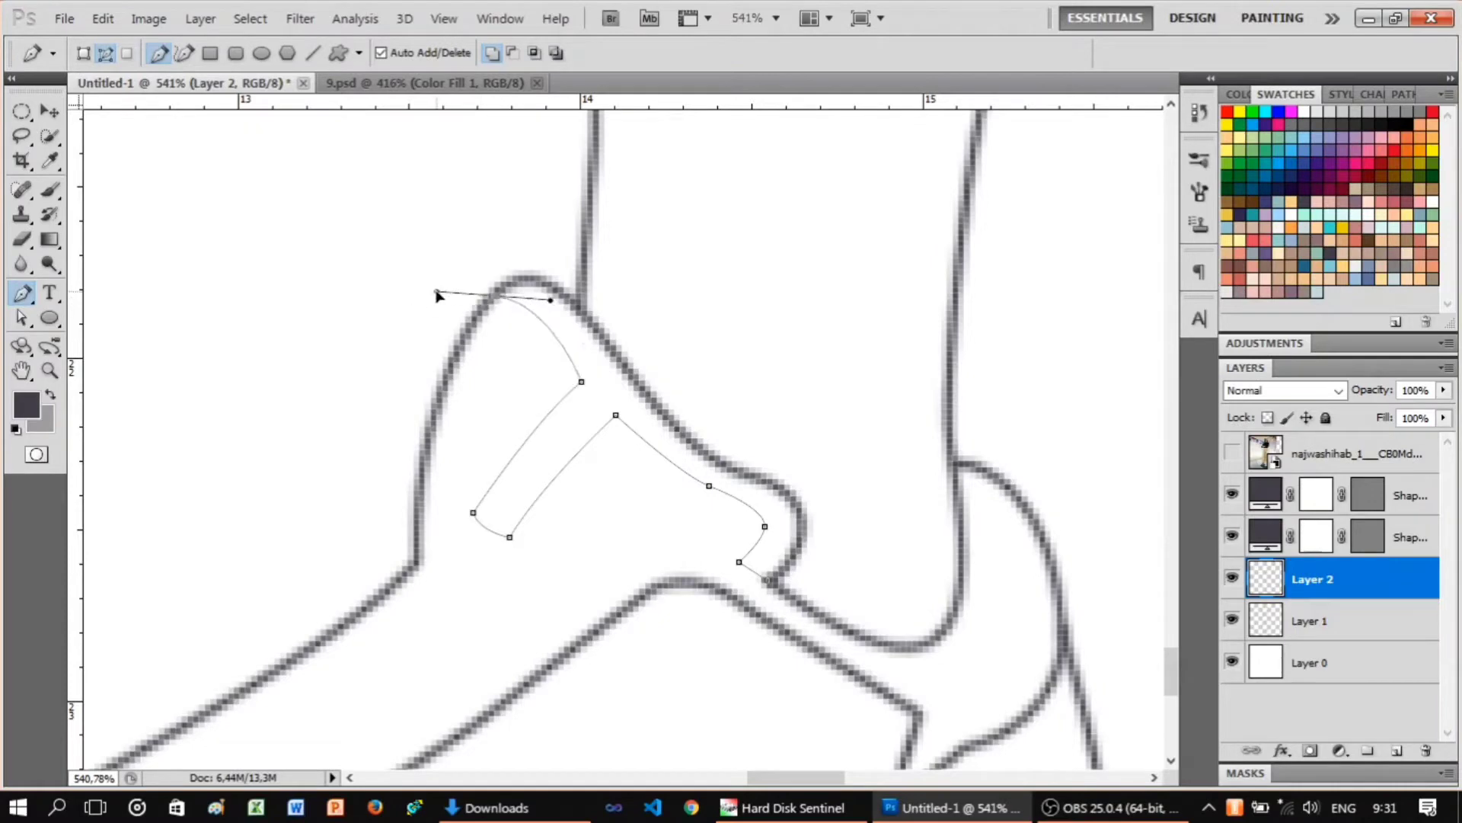
pyautogui.hotkey('ctrl', '-')
pyautogui.press('Return')
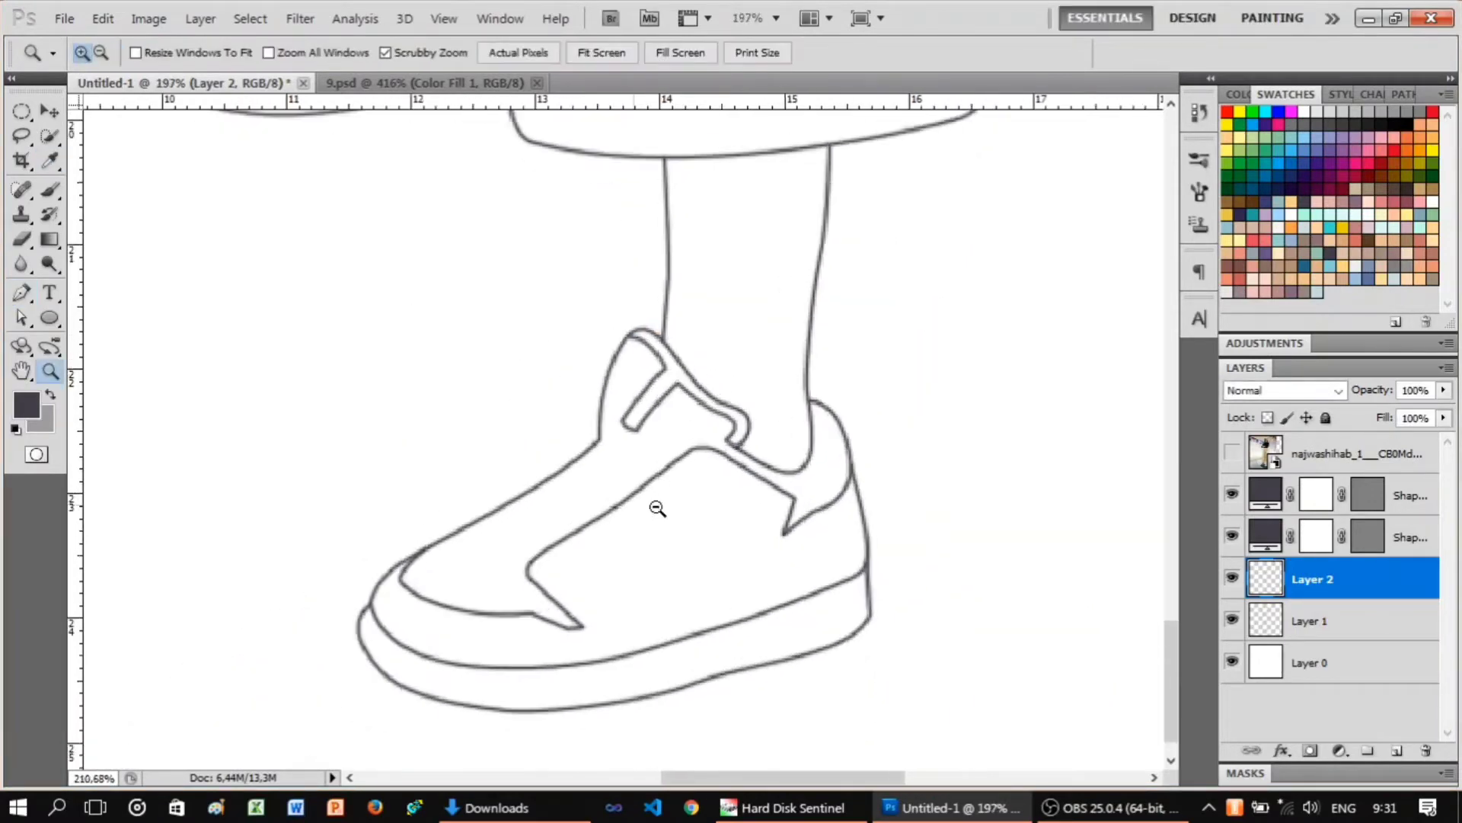
pyautogui.click(1231, 455)
# Trace the sole stripe toward the heel, check it, and add empty Layer 3.
pyautogui.click(273, 542)
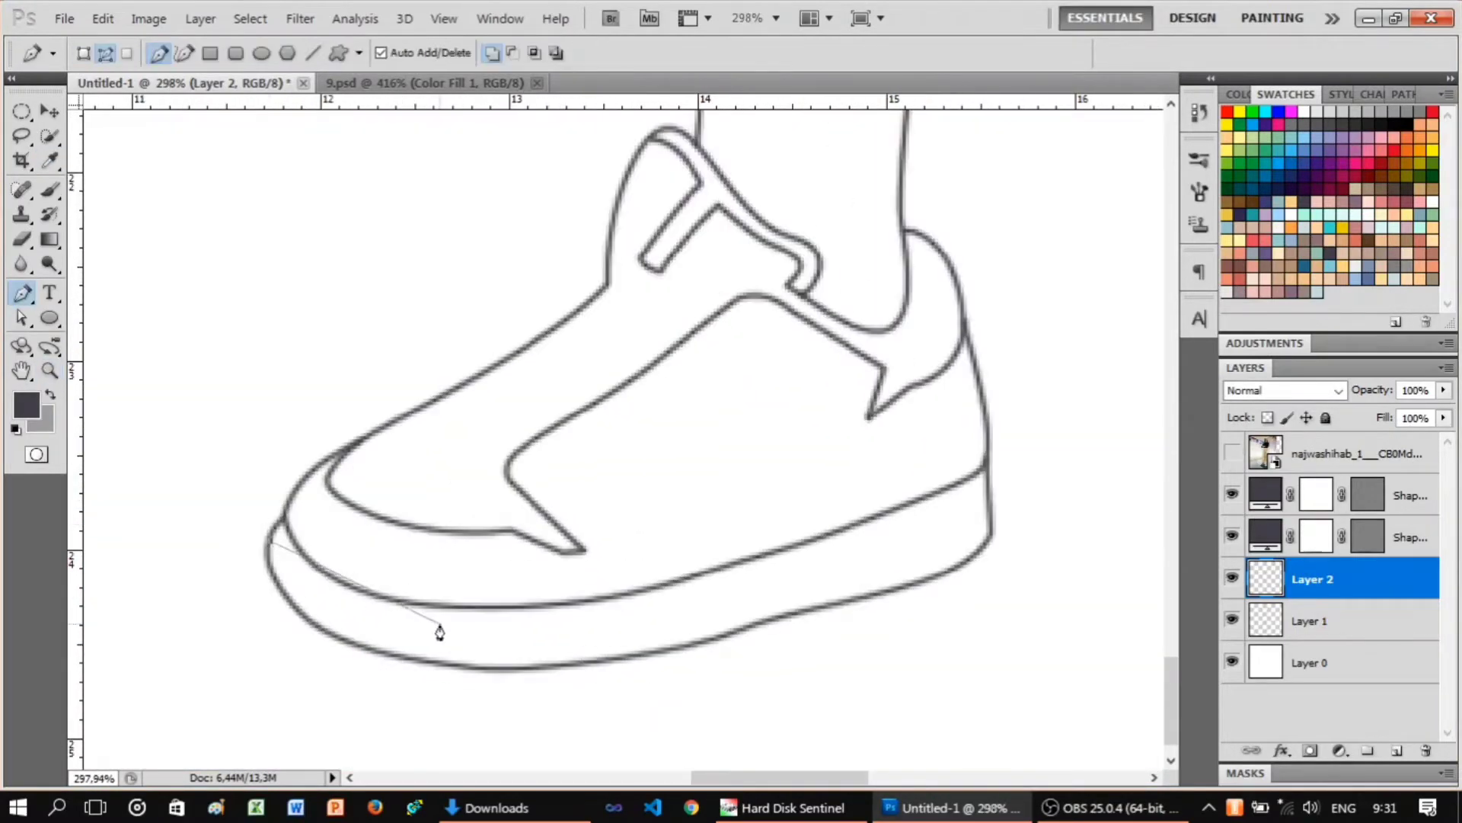
pyautogui.moveTo(447, 627); pyautogui.dragTo(606, 636)
pyautogui.moveTo(990, 500); pyautogui.dragTo(1149, 425)
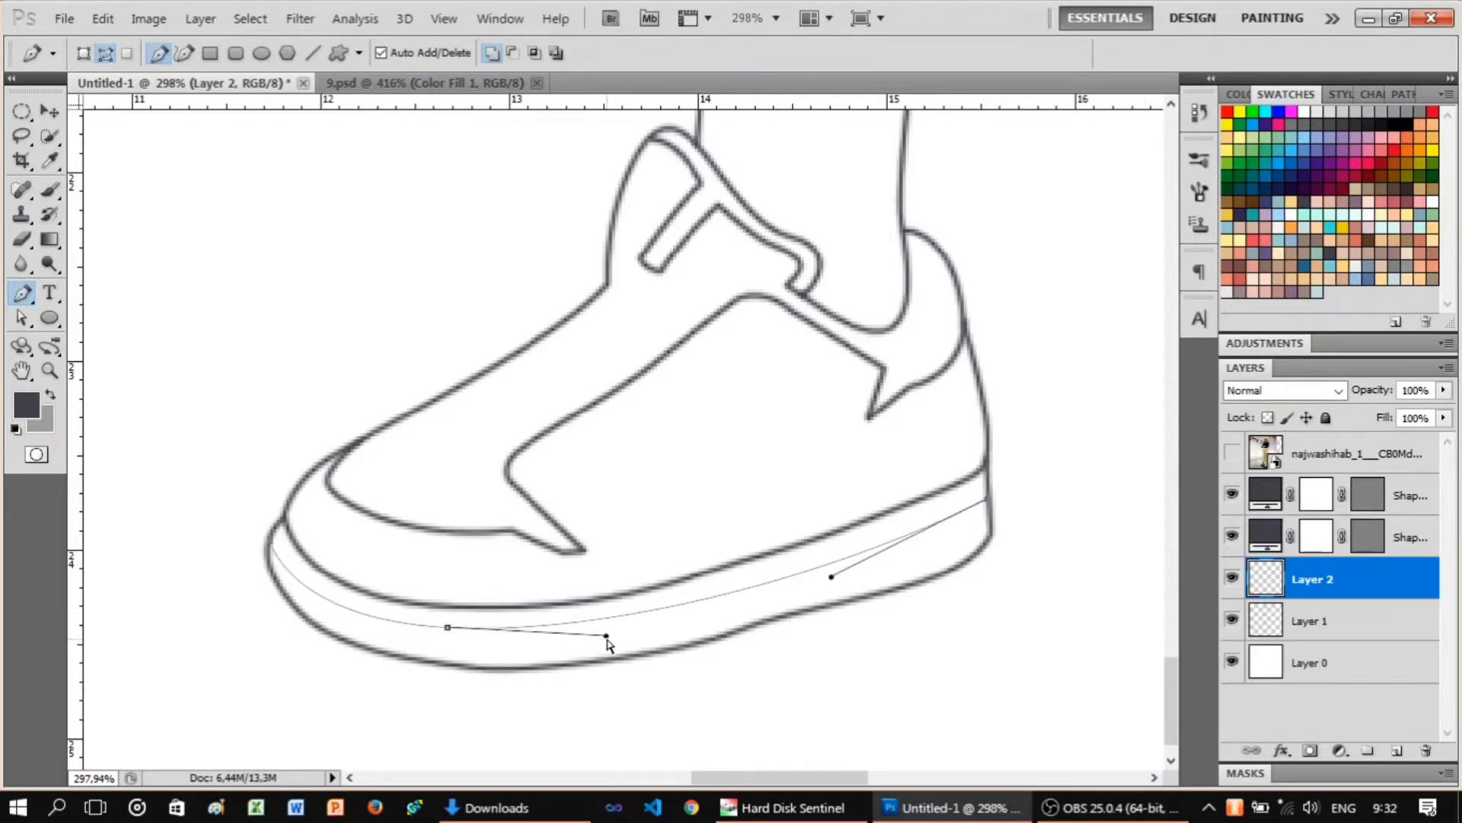
pyautogui.rightClick(703, 457)
pyautogui.scroll(-2, 850, 306)
pyautogui.scroll(2, 610, 686)
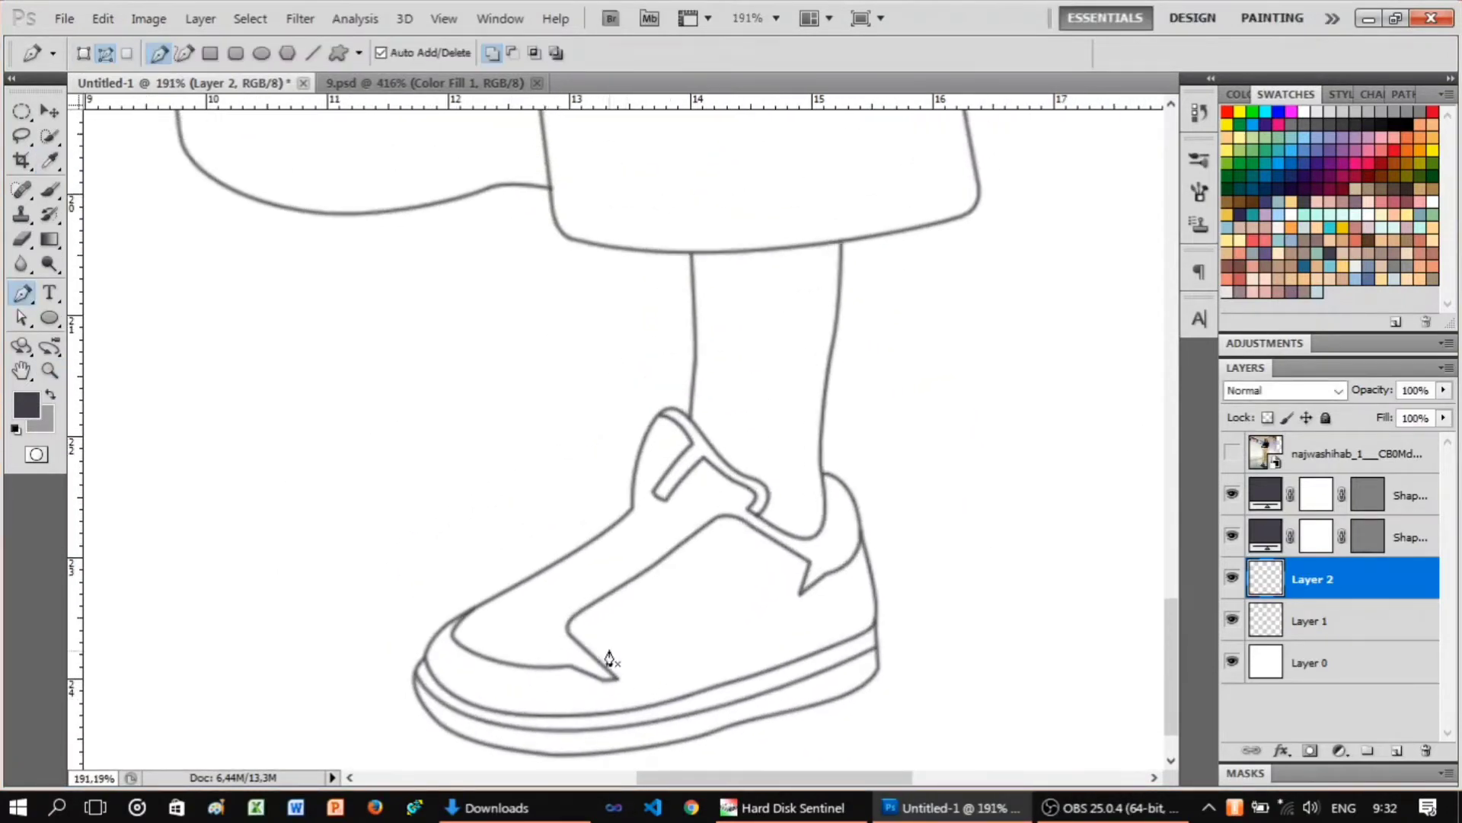
pyautogui.click(1231, 454)
pyautogui.click(1231, 455)
pyautogui.scroll(2, 653, 604)
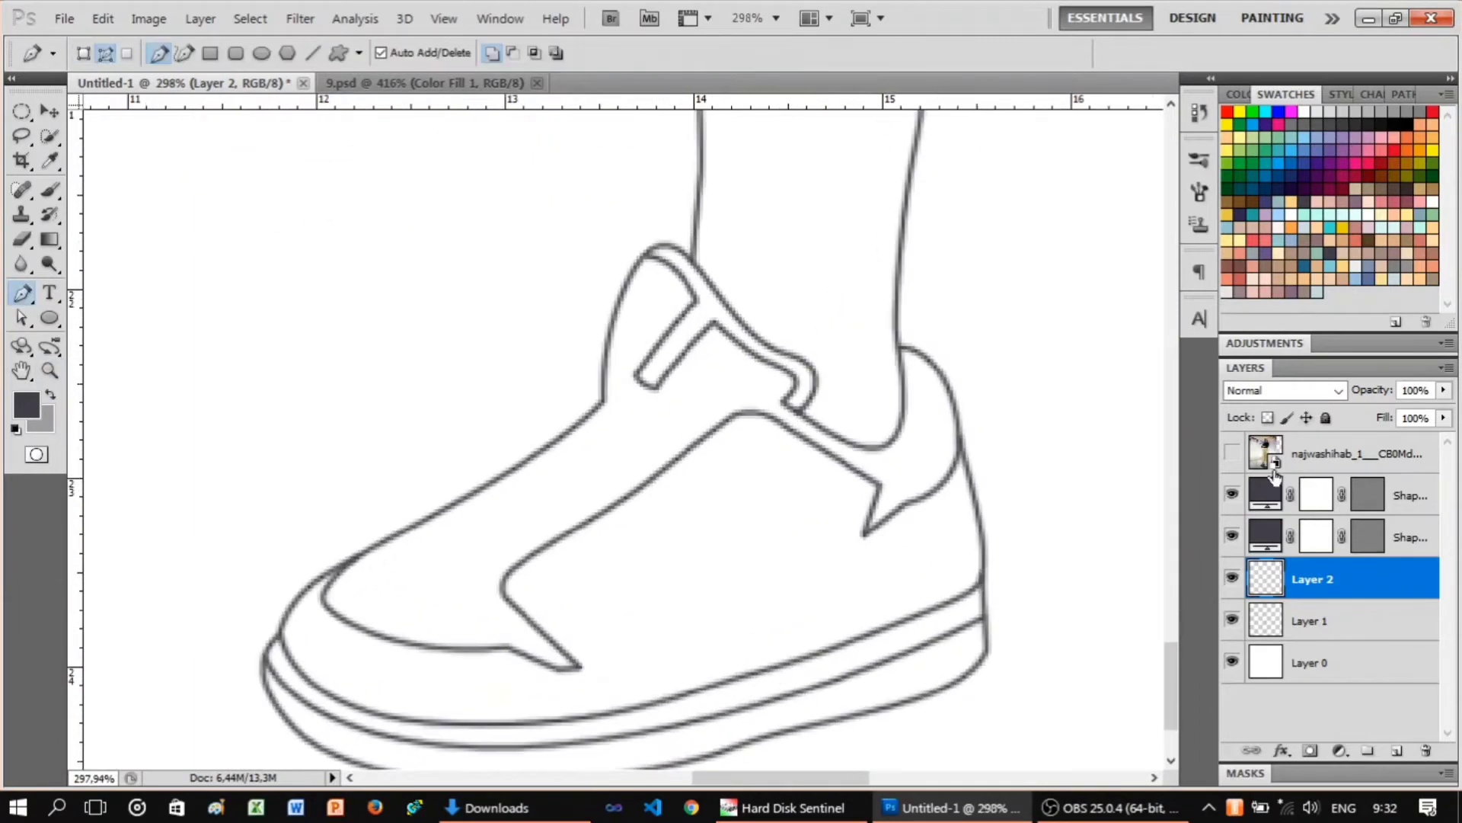
pyautogui.click(1233, 454)
pyautogui.click(1236, 455)
pyautogui.scroll(-1, 1329, 537)
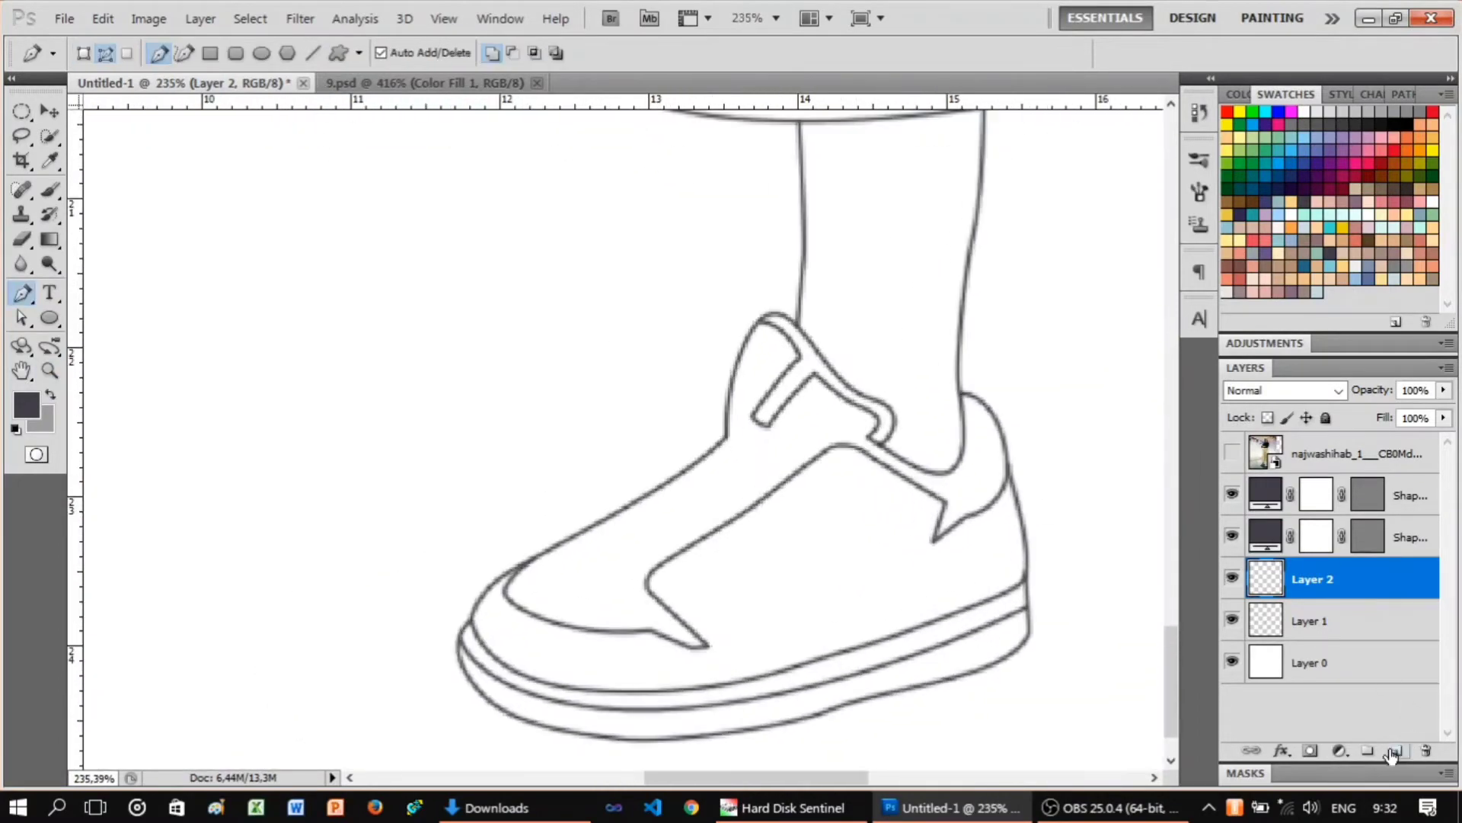
pyautogui.click(1394, 753)
# Close the thick shoelace loop above the top eyelet and stroke it with the brush.
pyautogui.click(1232, 454)
pyautogui.scroll(1, 669, 449)
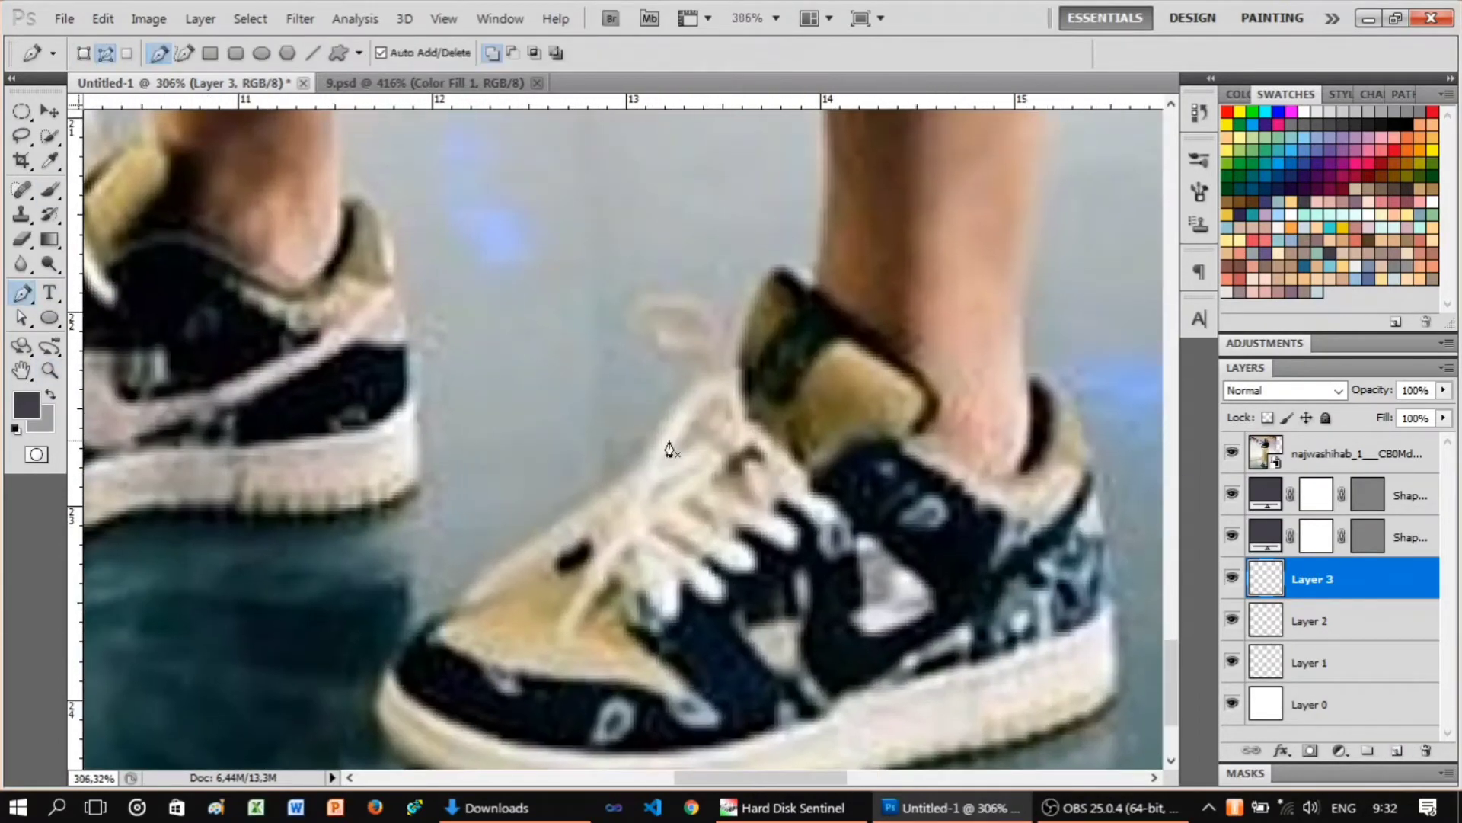
pyautogui.scroll(1, 669, 449)
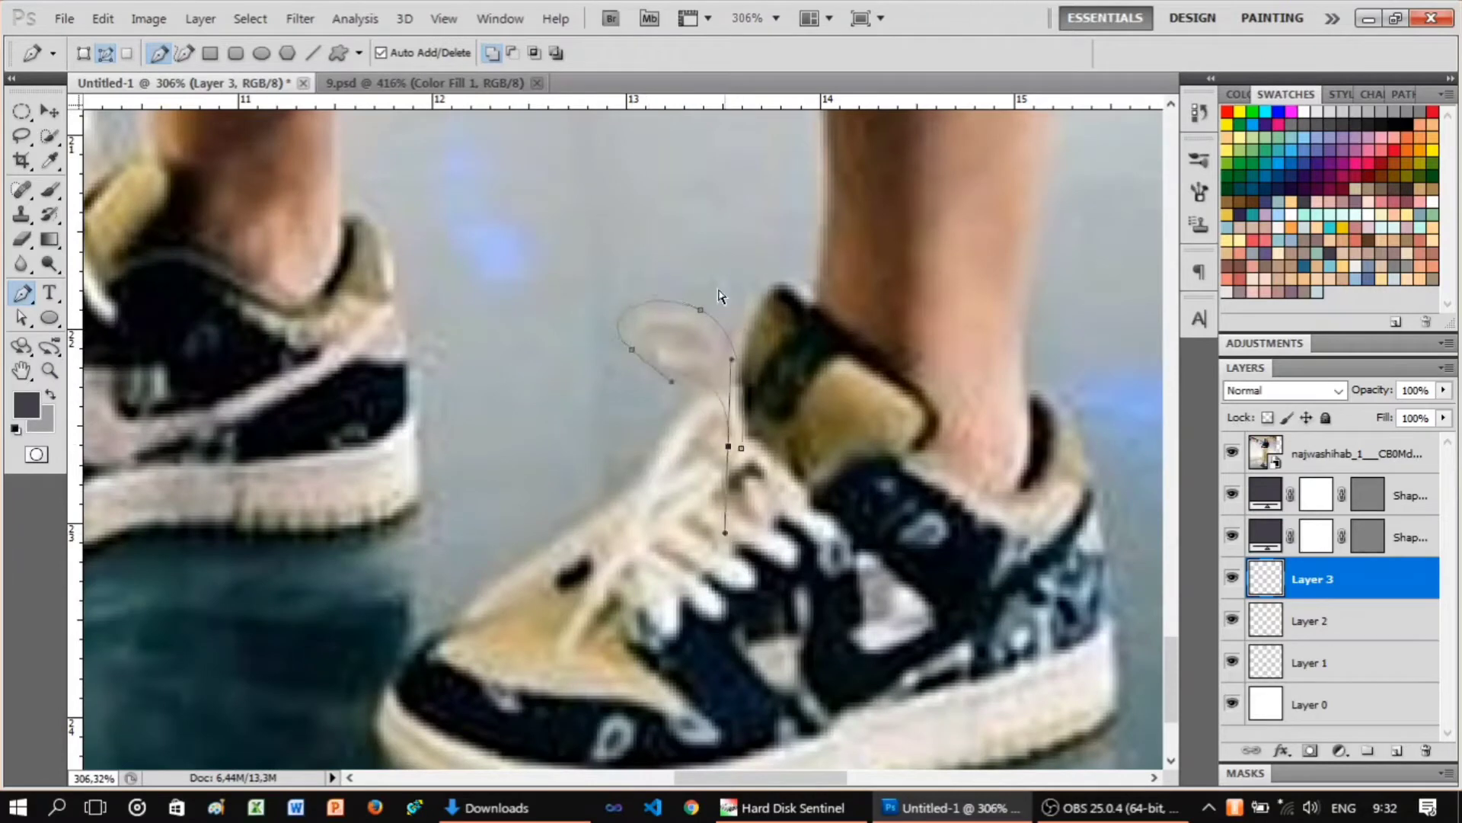
pyautogui.click(1232, 455)
pyautogui.rightClick(670, 335)
pyautogui.click(839, 268)
pyautogui.click(1231, 455)
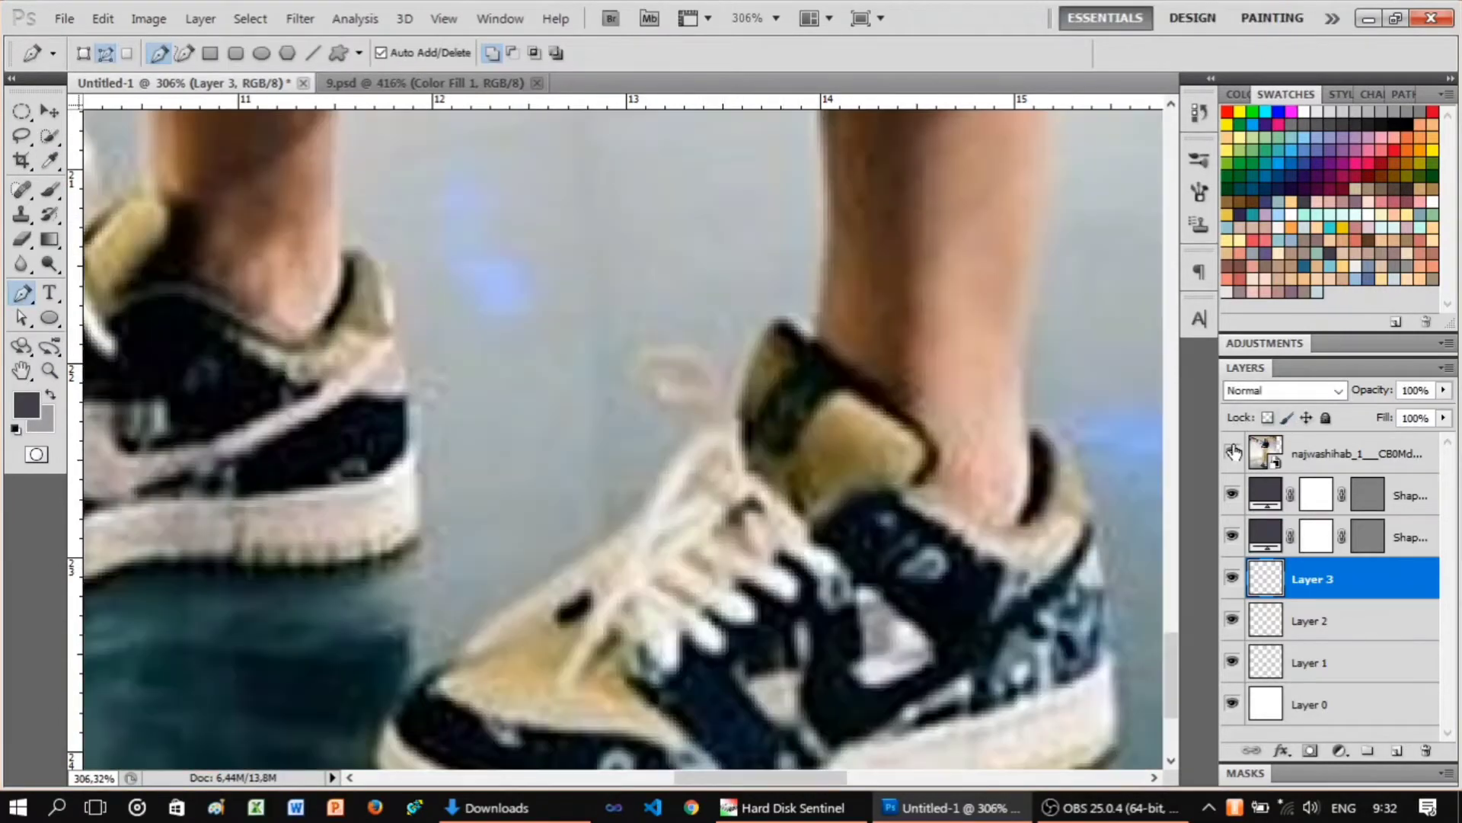
# Trace a lace curving down across the tongue and stroke it.
pyautogui.click(1232, 455)
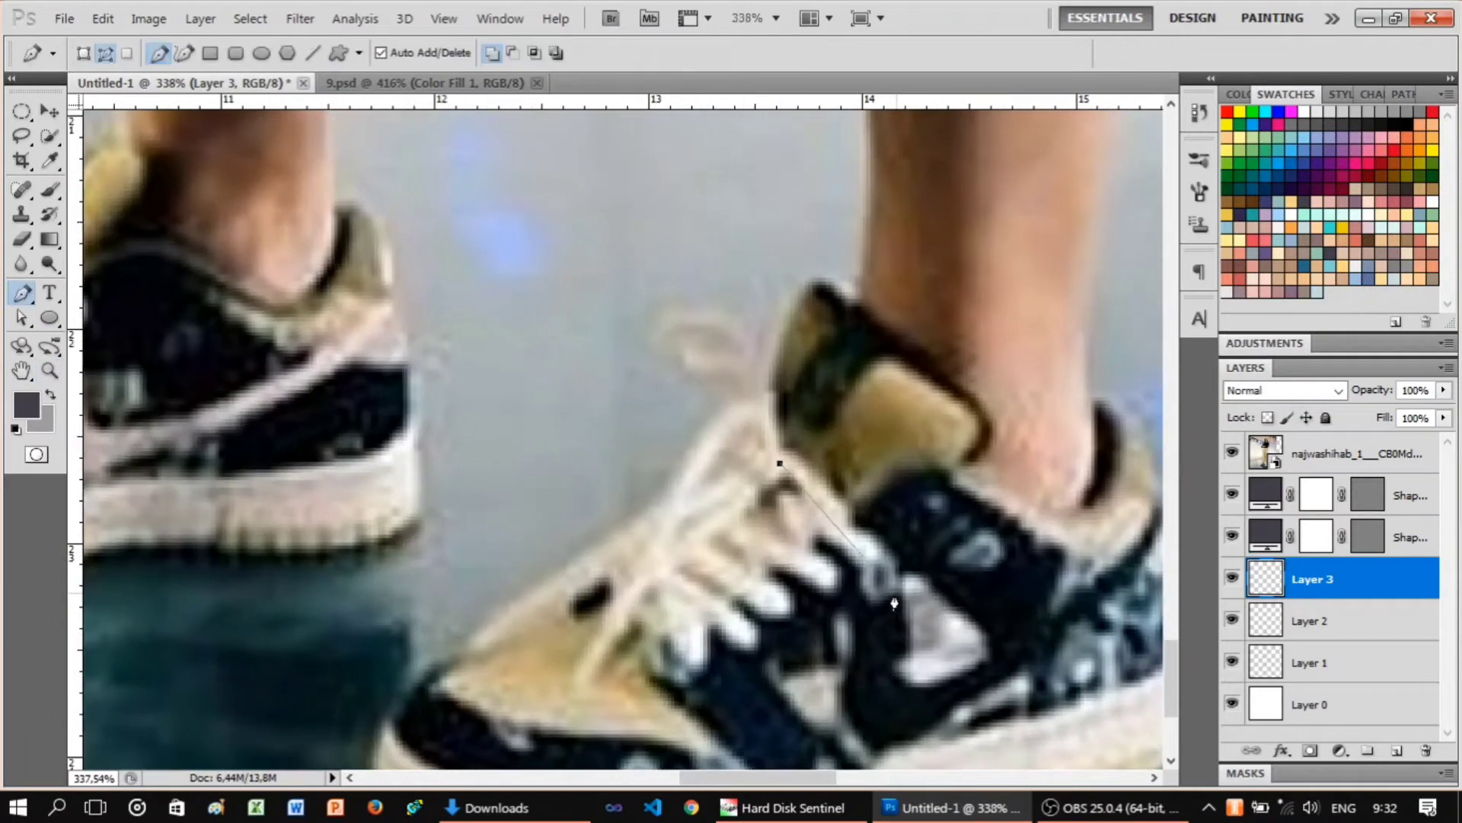
pyautogui.moveTo(894, 601); pyautogui.dragTo(875, 699)
pyautogui.click(1231, 454)
pyautogui.rightClick(1002, 353)
pyautogui.click(1040, 457)
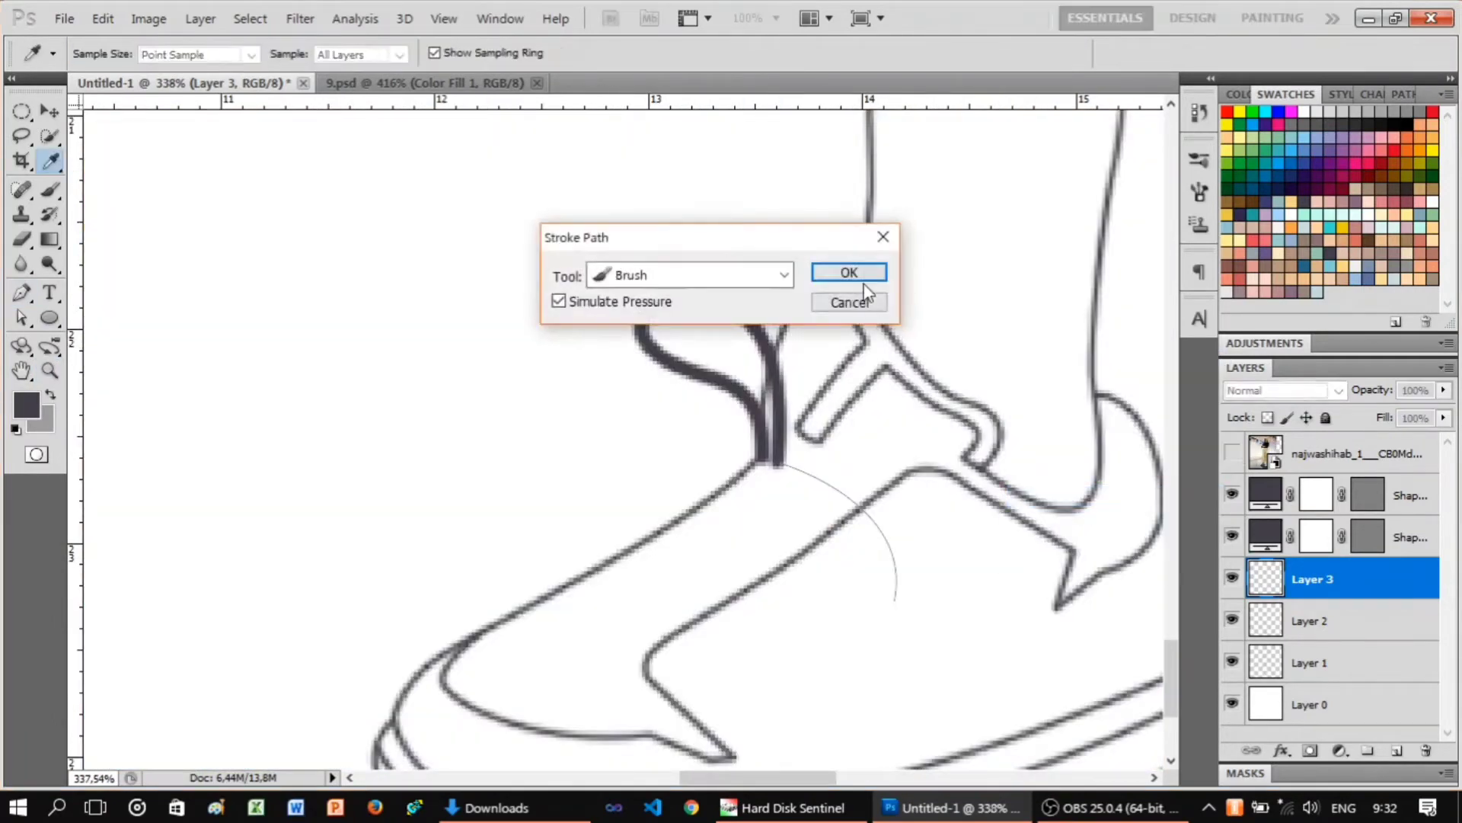
pyautogui.click(843, 274)
pyautogui.click(1232, 454)
# Trace the long lace curving down toward the toe and stroke it.
pyautogui.click(1232, 454)
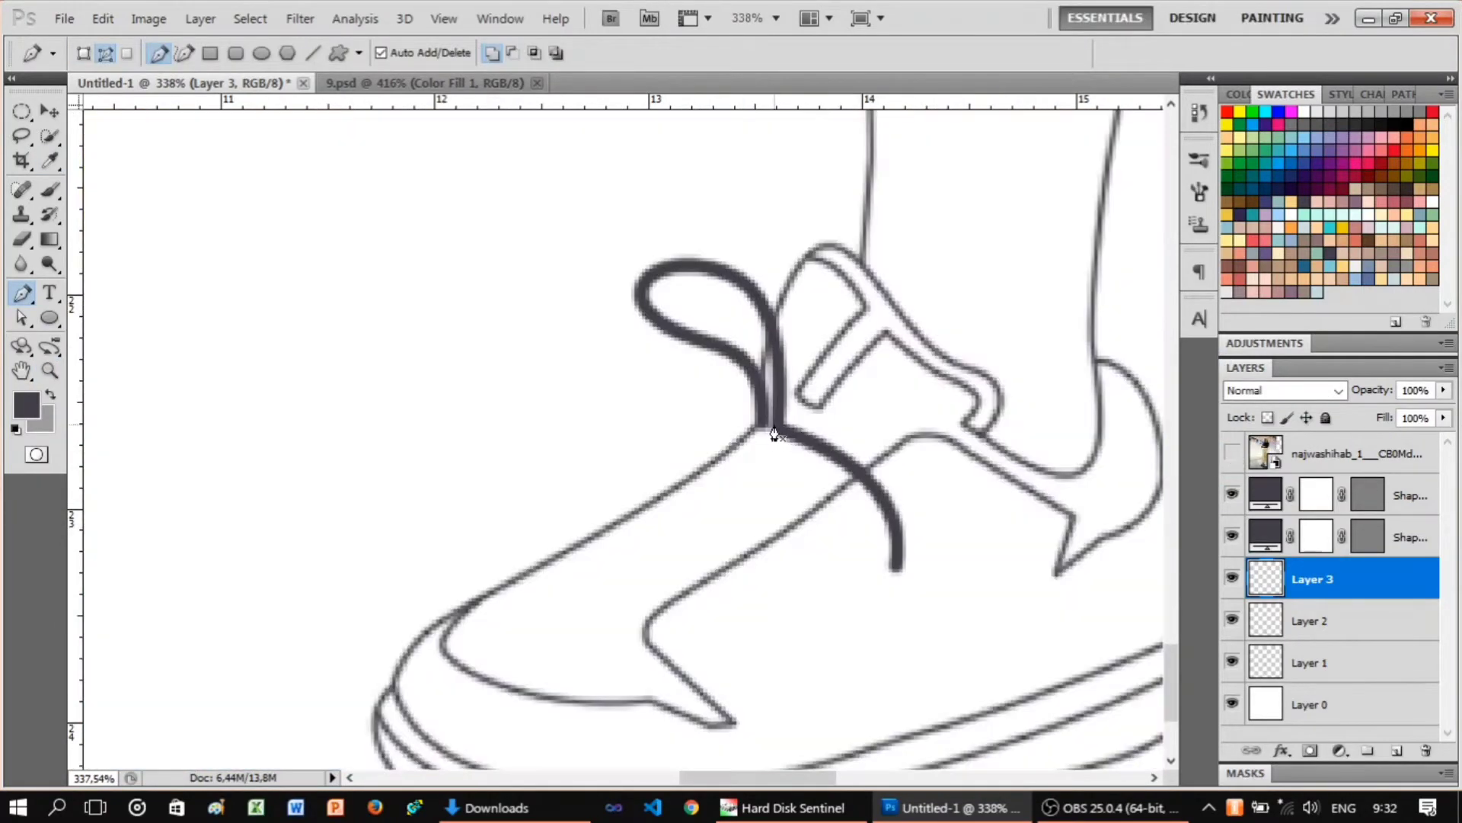
pyautogui.click(1232, 454)
pyautogui.moveTo(605, 637); pyautogui.dragTo(640, 678)
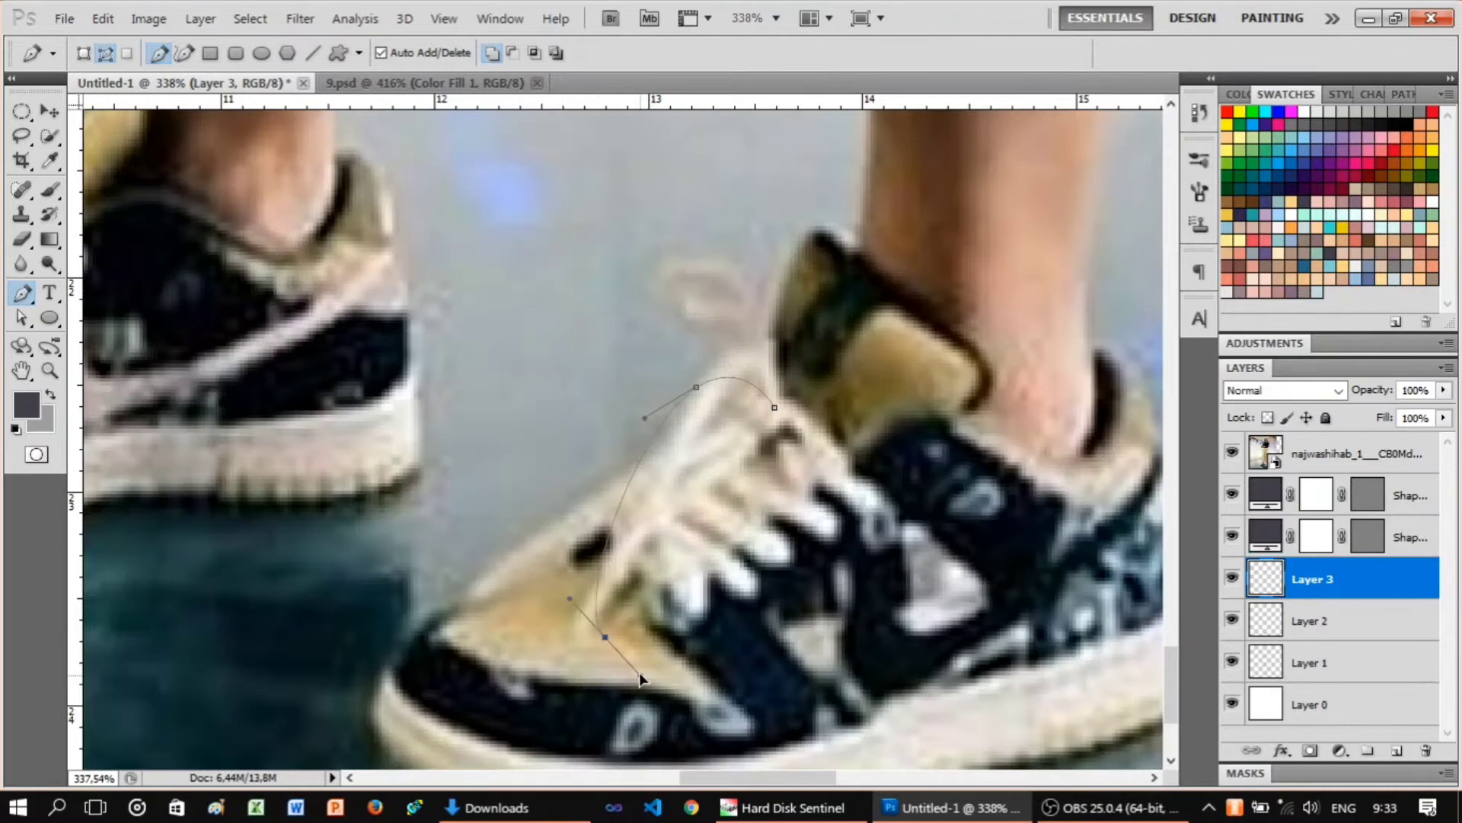
pyautogui.click(1232, 454)
pyautogui.rightClick(754, 283)
pyautogui.click(792, 404)
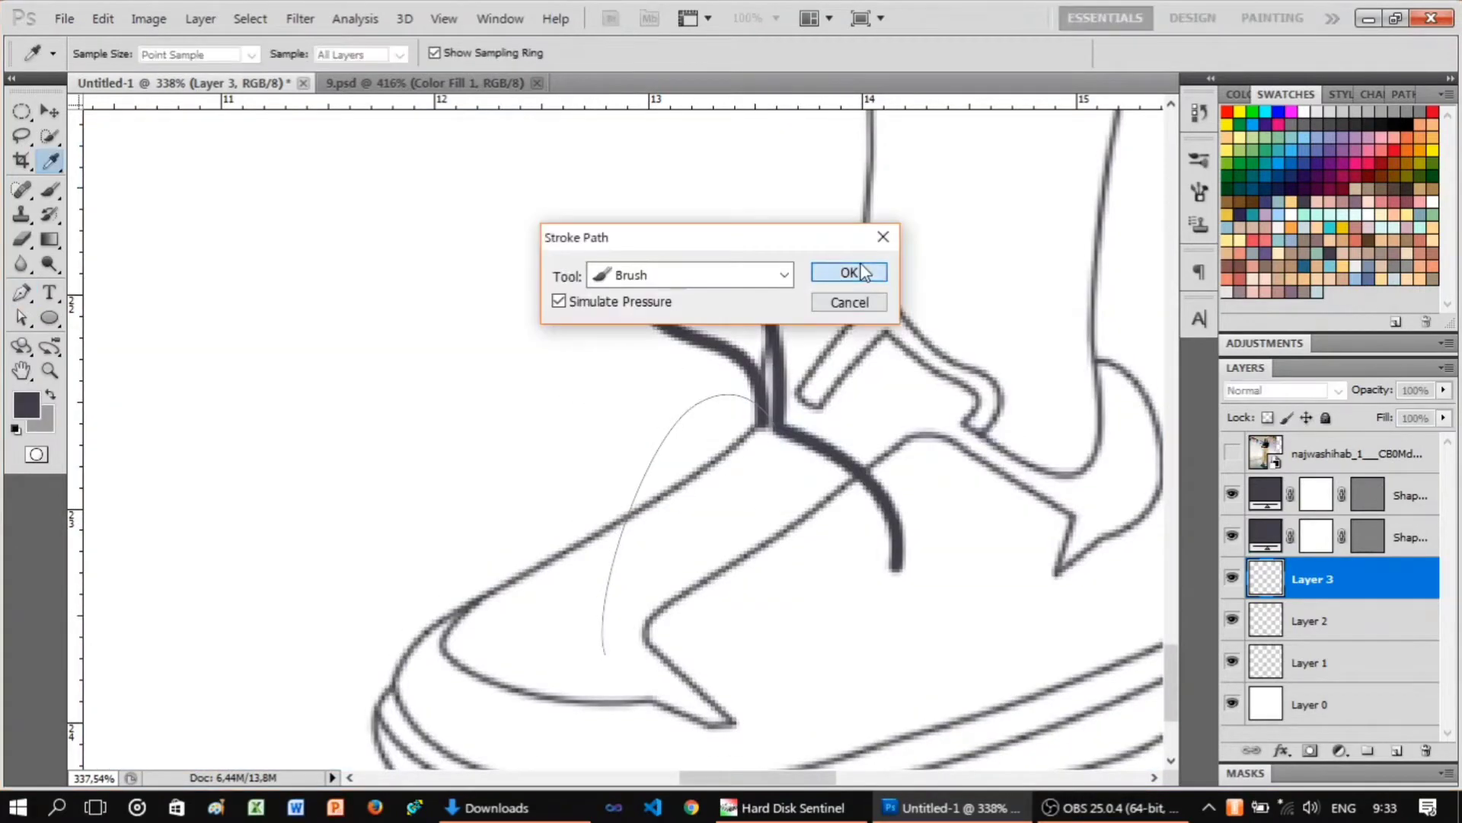
pyautogui.click(855, 274)
pyautogui.scroll(2, 826, 496)
pyautogui.click(1232, 454)
# Trace a cross lace over the tongue and stroke it as a dark line.
pyautogui.click(1232, 454)
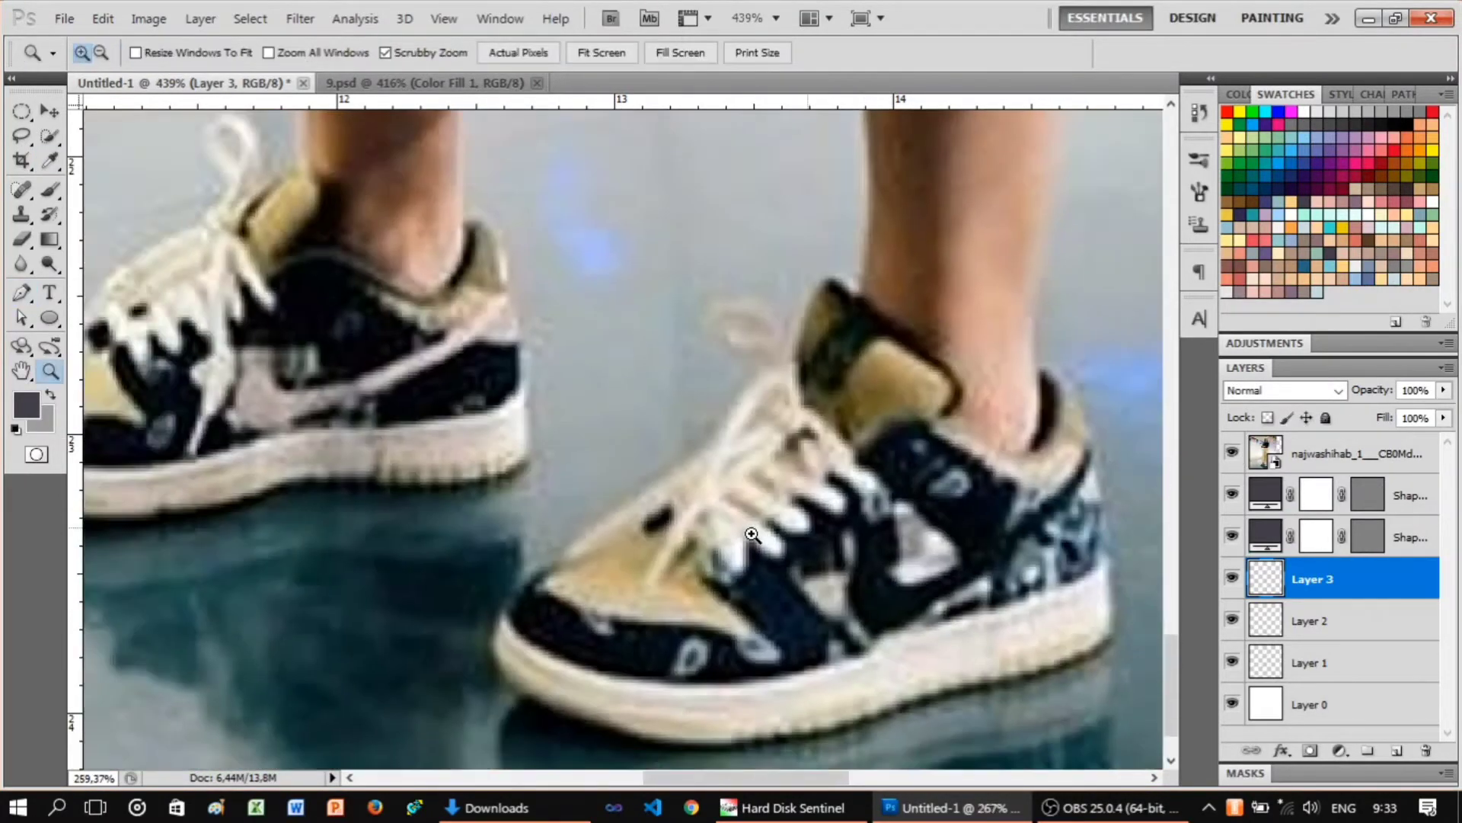
pyautogui.click(1231, 454)
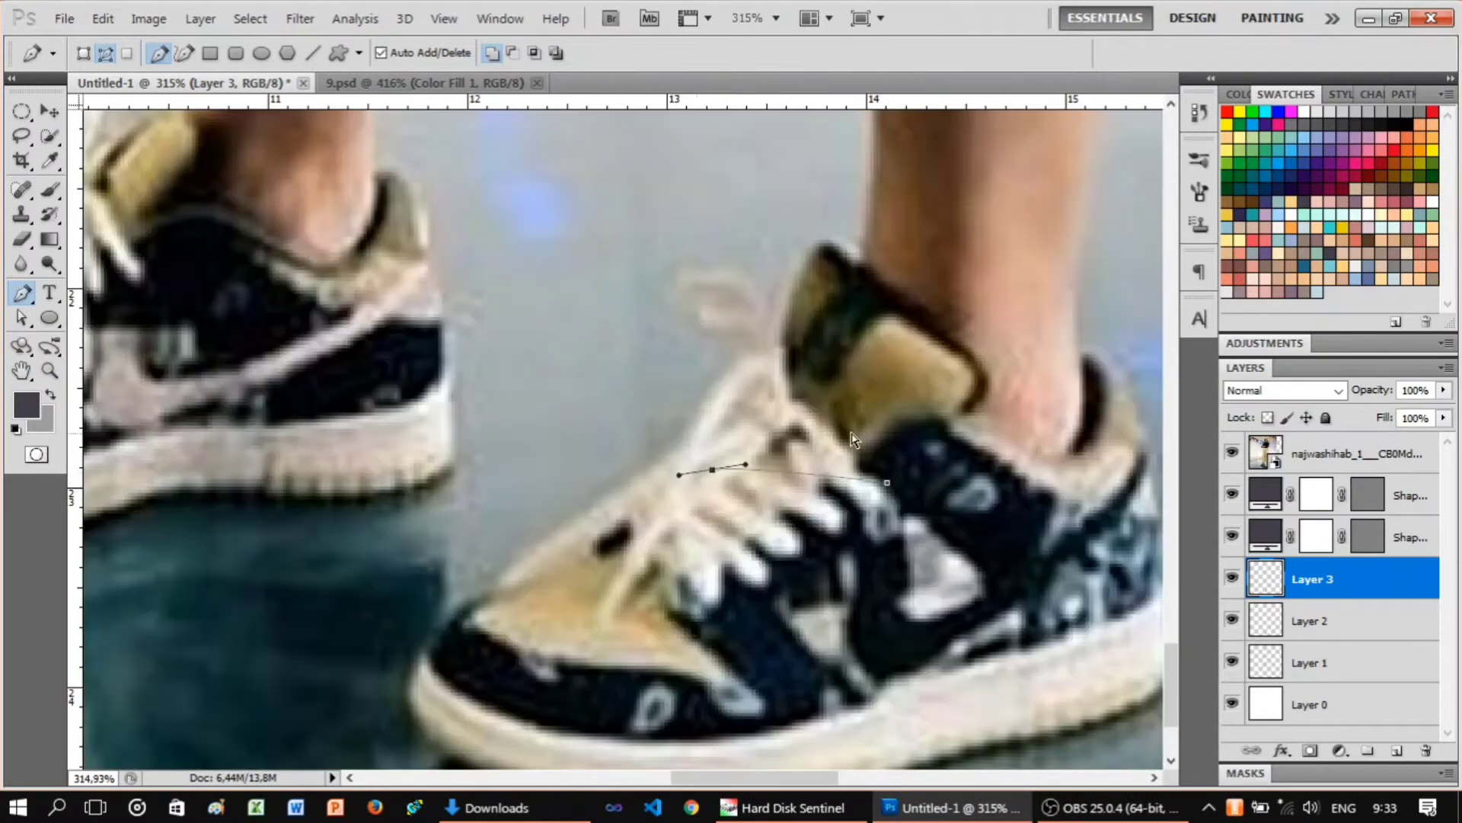
pyautogui.moveTo(808, 482); pyautogui.dragTo(828, 531)
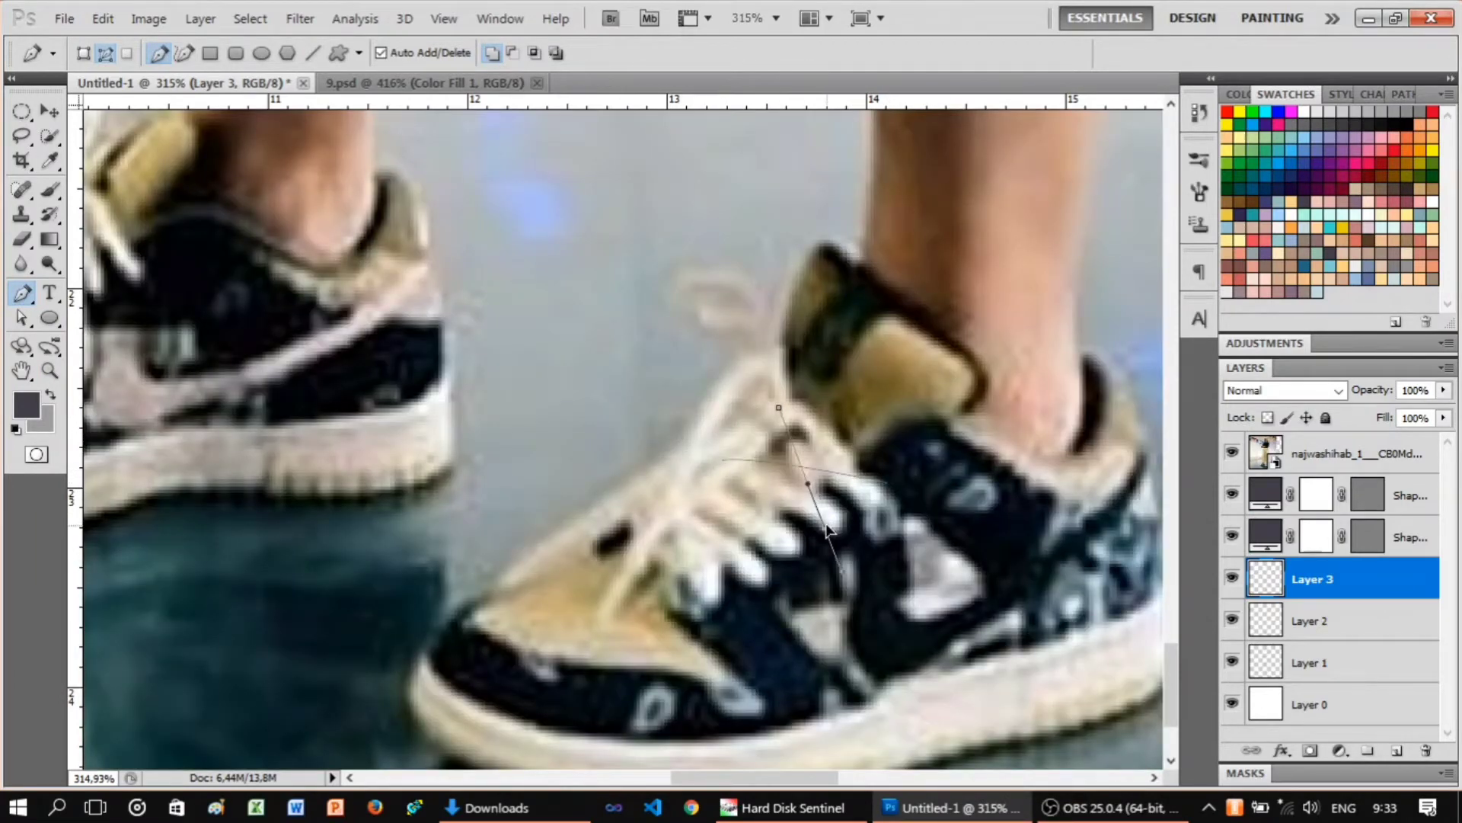
pyautogui.click(1232, 454)
pyautogui.rightClick(907, 335)
pyautogui.click(960, 404)
pyautogui.click(847, 273)
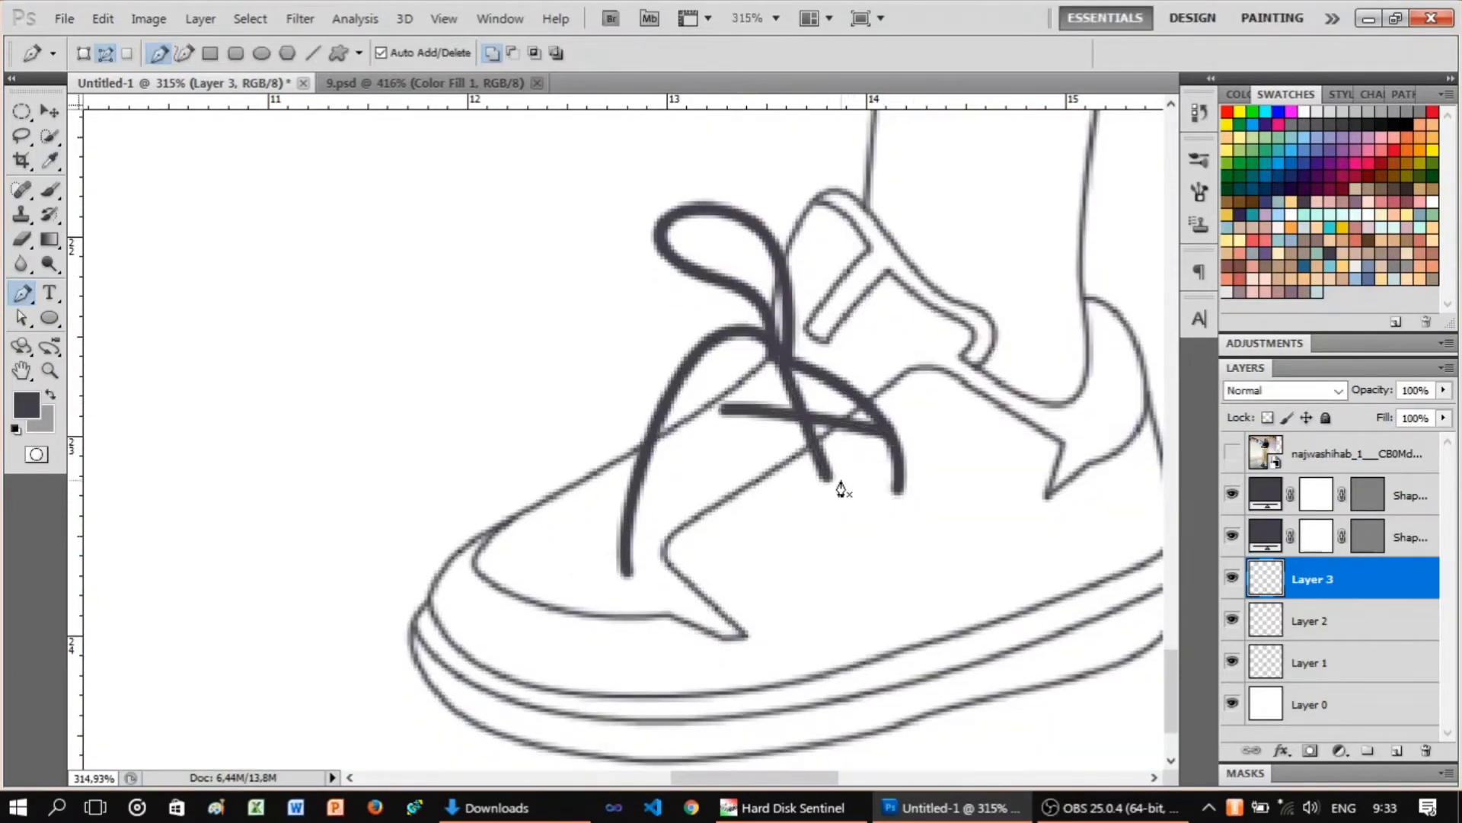
# Trace a second crisscross lace path from the photo and stroke it thick.
pyautogui.click(1232, 457)
pyautogui.click(1232, 454)
pyautogui.click(729, 407)
pyautogui.click(1232, 454)
pyautogui.click(1232, 454)
pyautogui.press('Return')
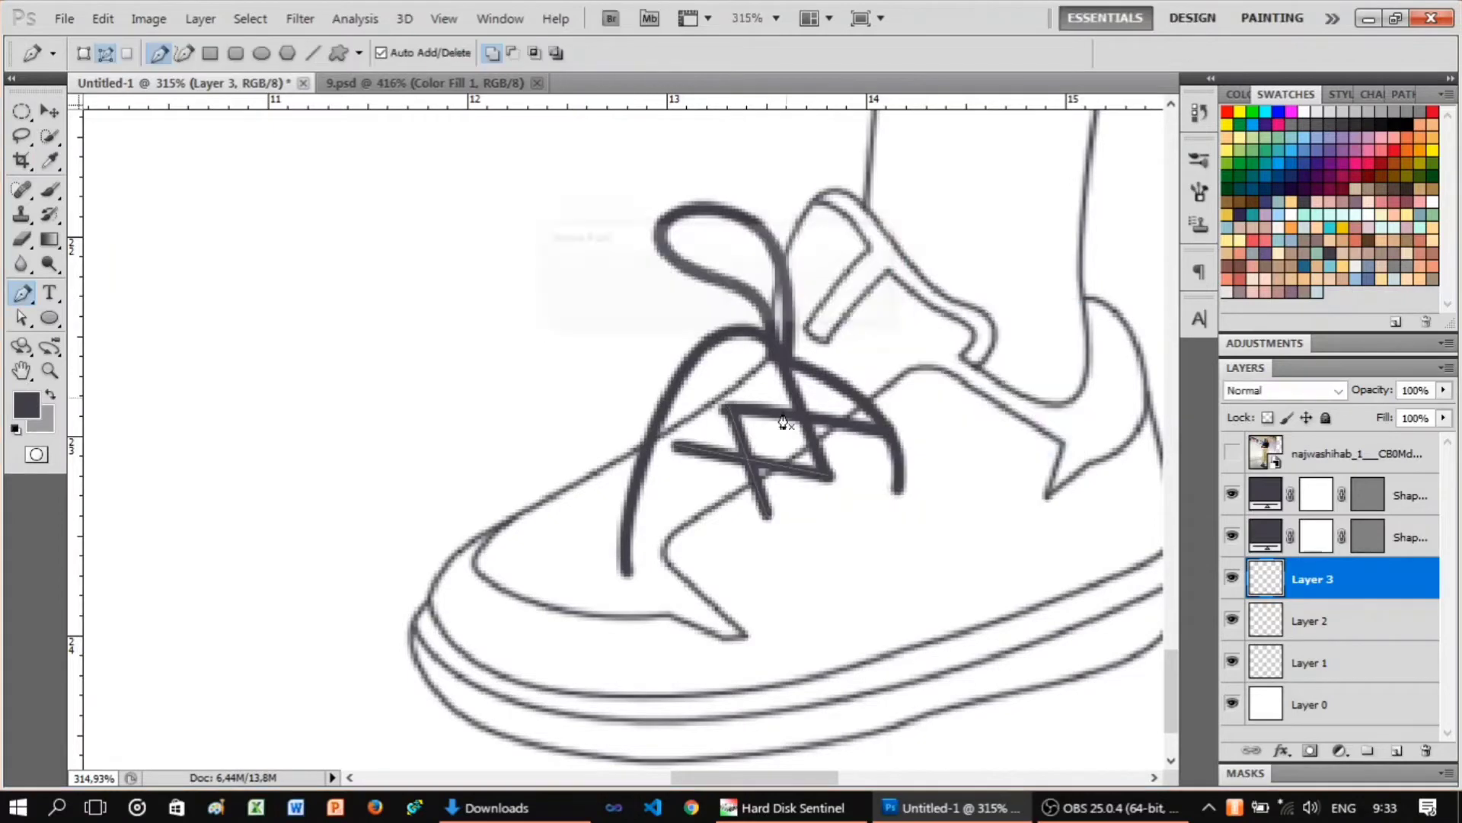
# Trace another lace path to its end point and stroke it dark.
pyautogui.scroll(-3, 991, 457)
pyautogui.click(1232, 454)
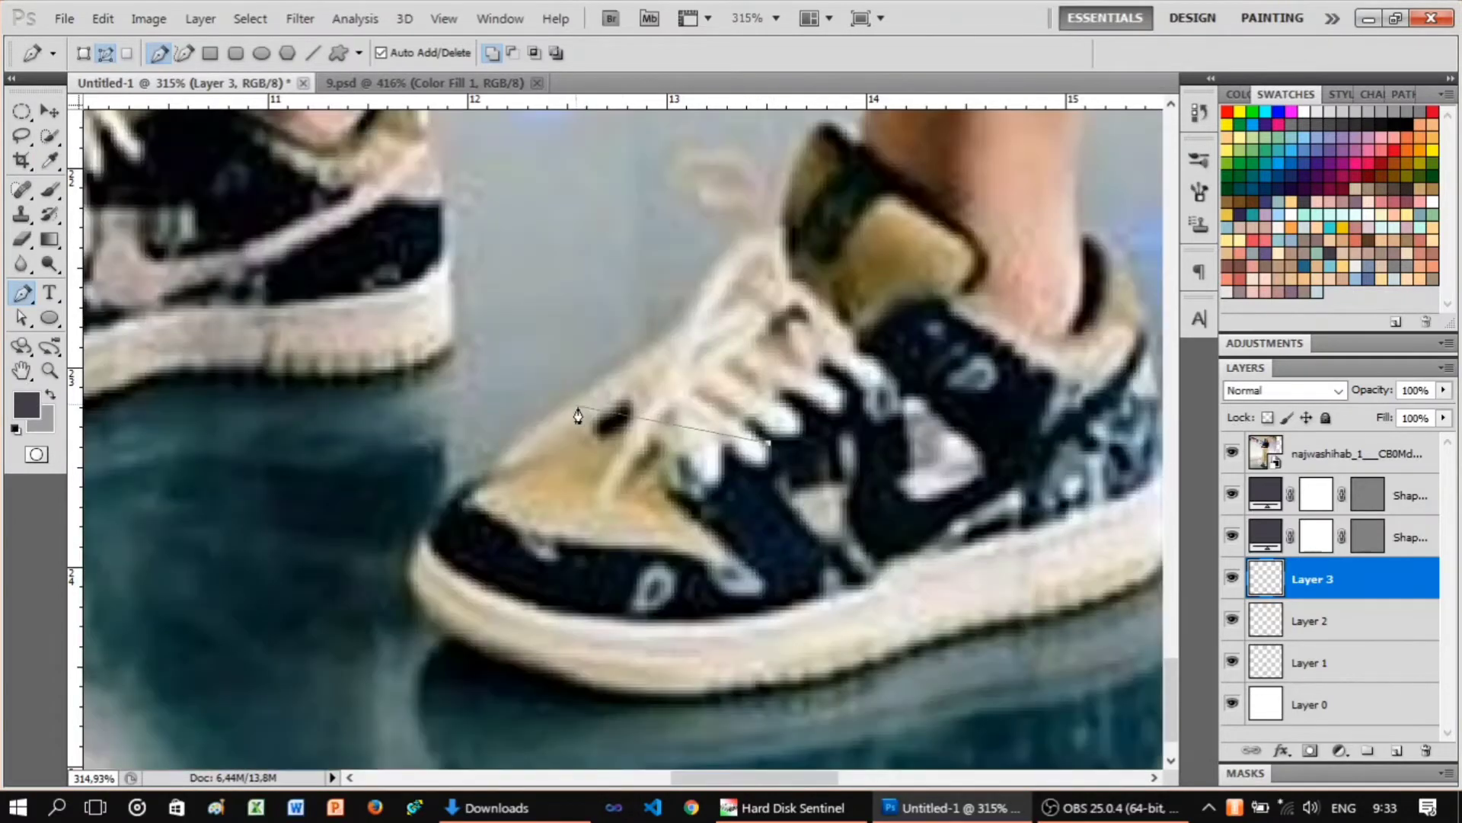
pyautogui.hotkey('ctrl', ',')
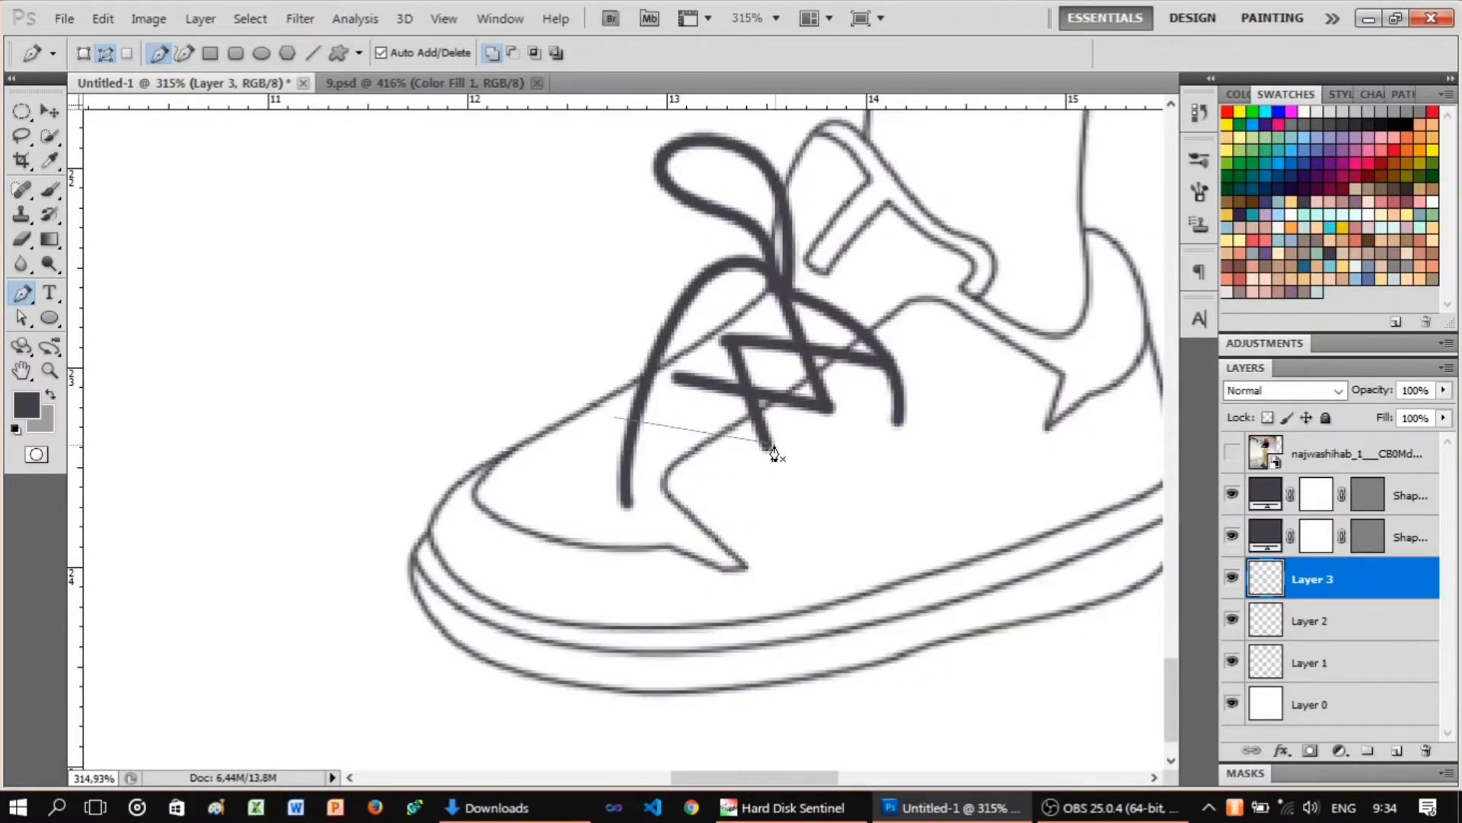
pyautogui.click(685, 491)
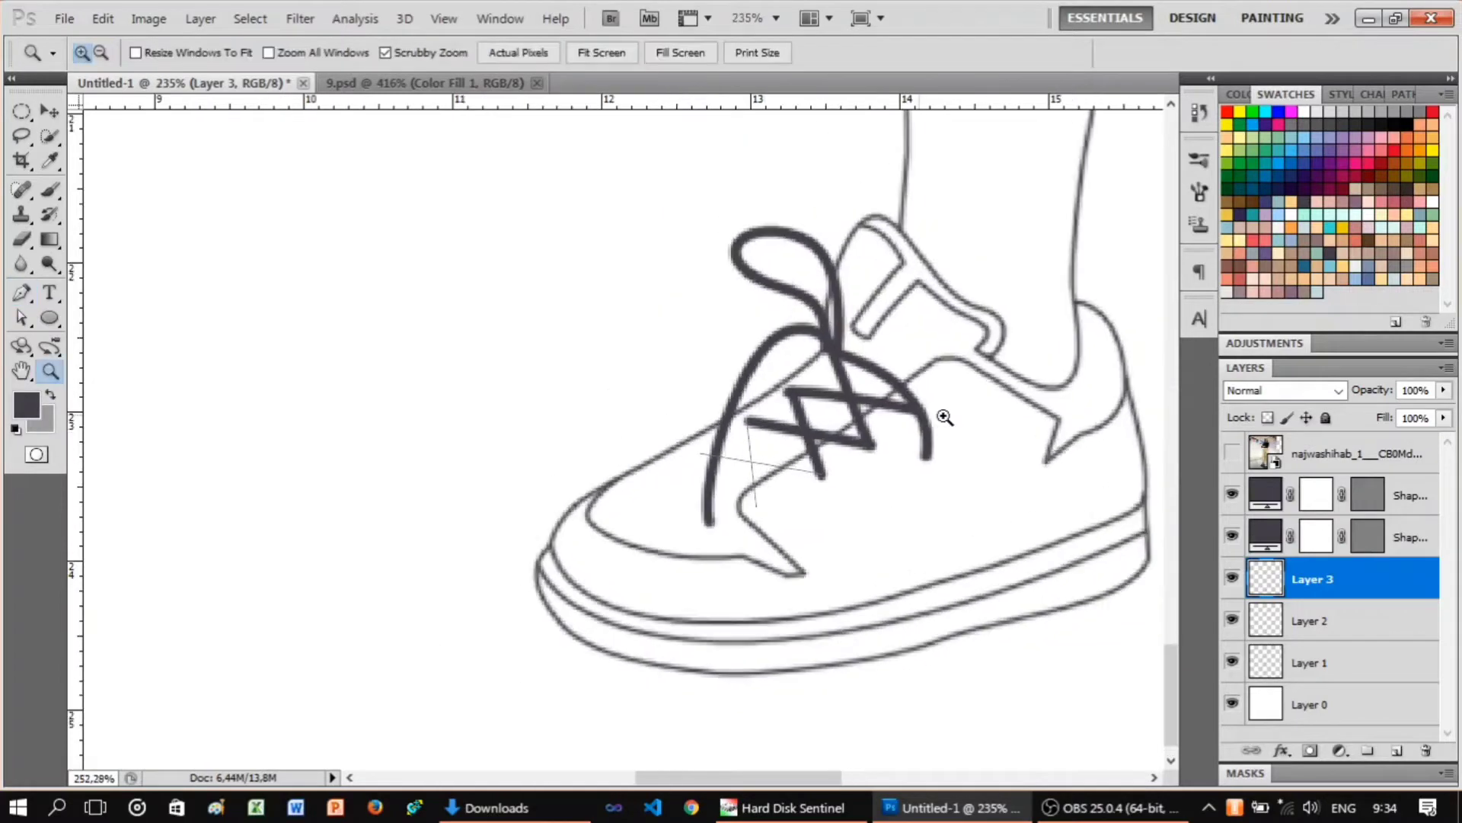
pyautogui.click(849, 274)
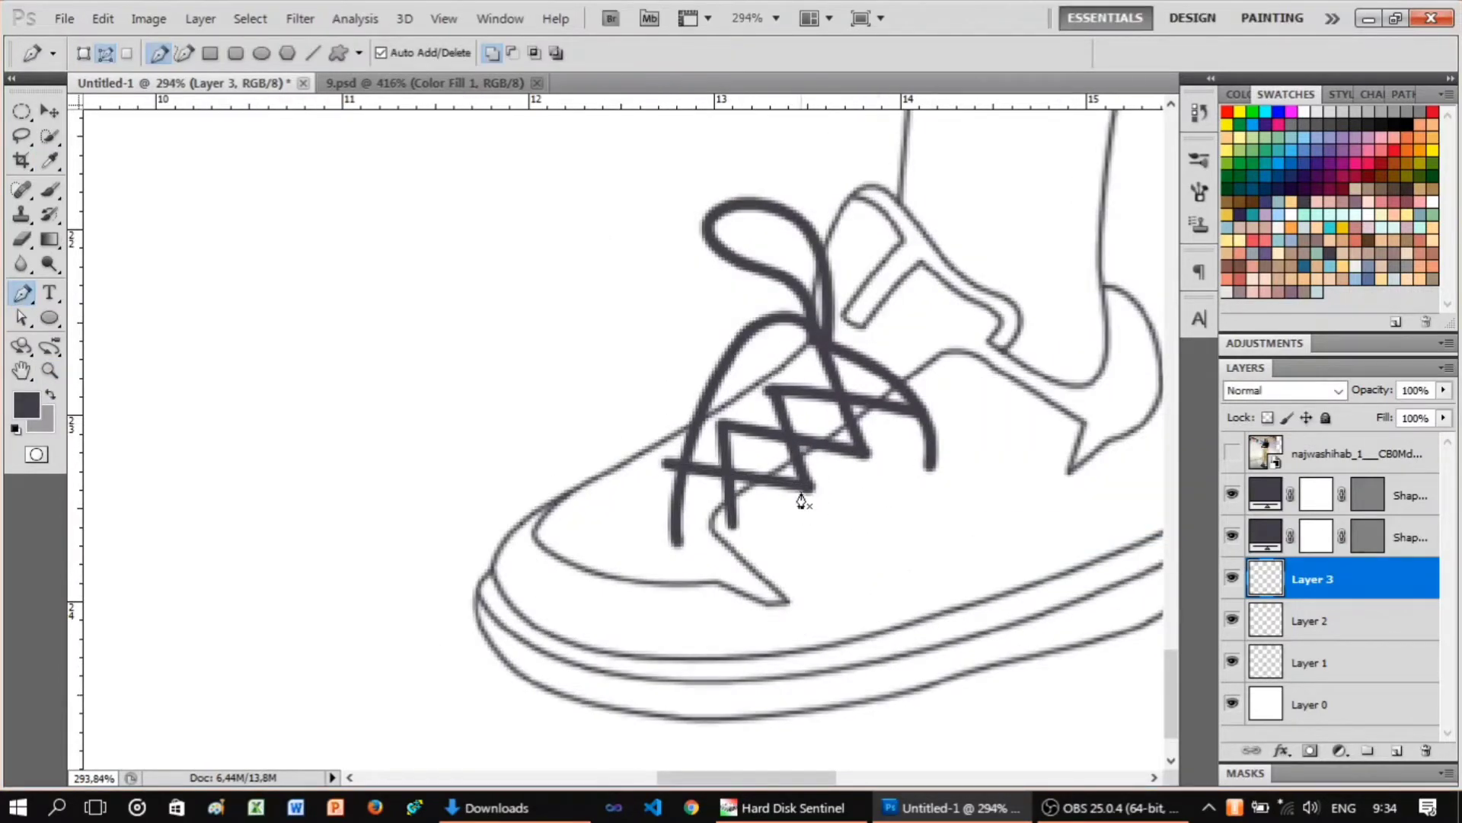
# Compare with the photo and stroke the current lace path dark.
pyautogui.scroll(-1, 802, 500)
pyautogui.scroll(2, 751, 457)
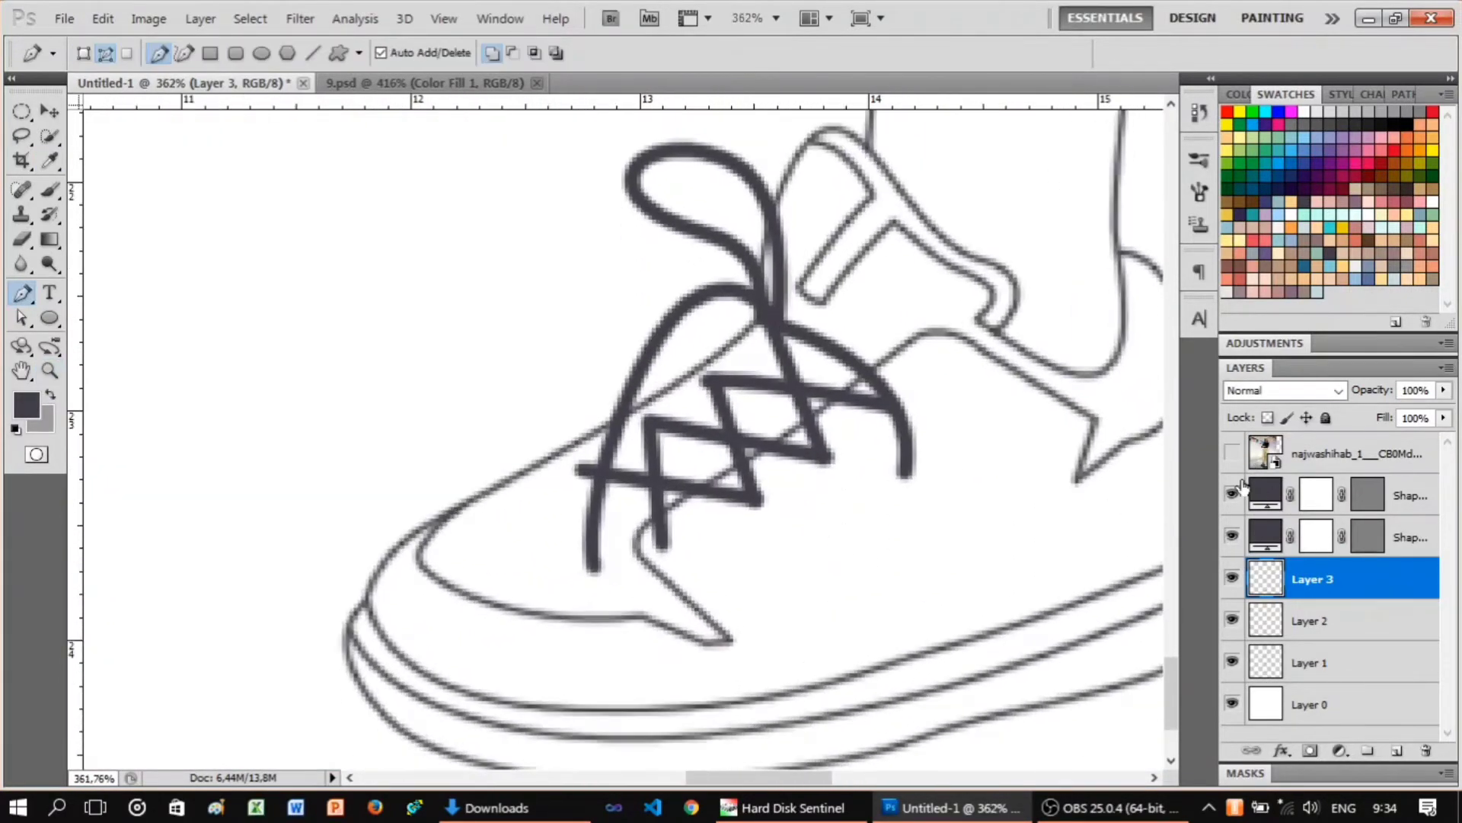
pyautogui.click(1232, 453)
pyautogui.scroll(1, 749, 516)
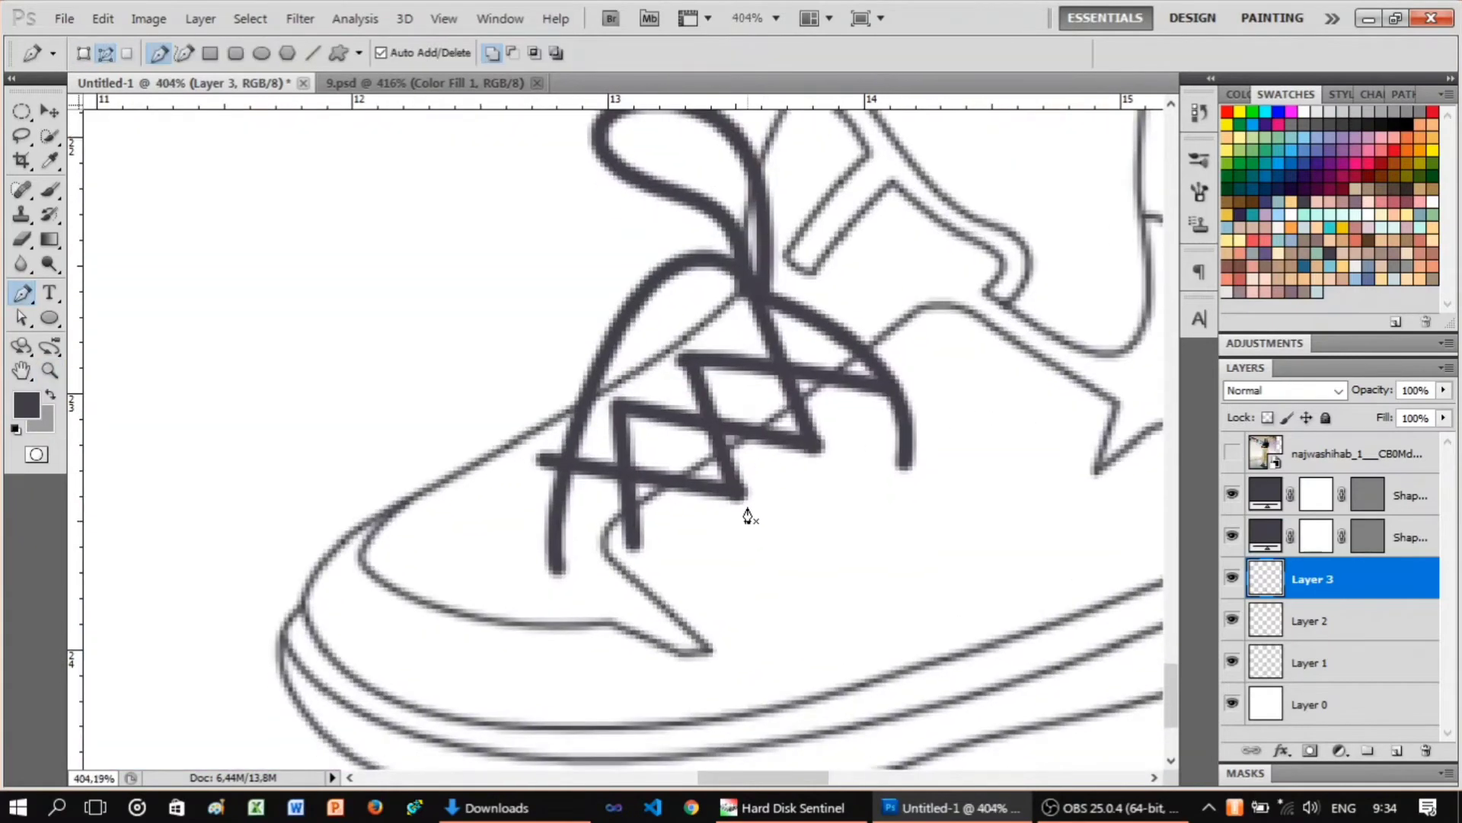
pyautogui.rightClick(487, 313)
pyautogui.click(548, 461)
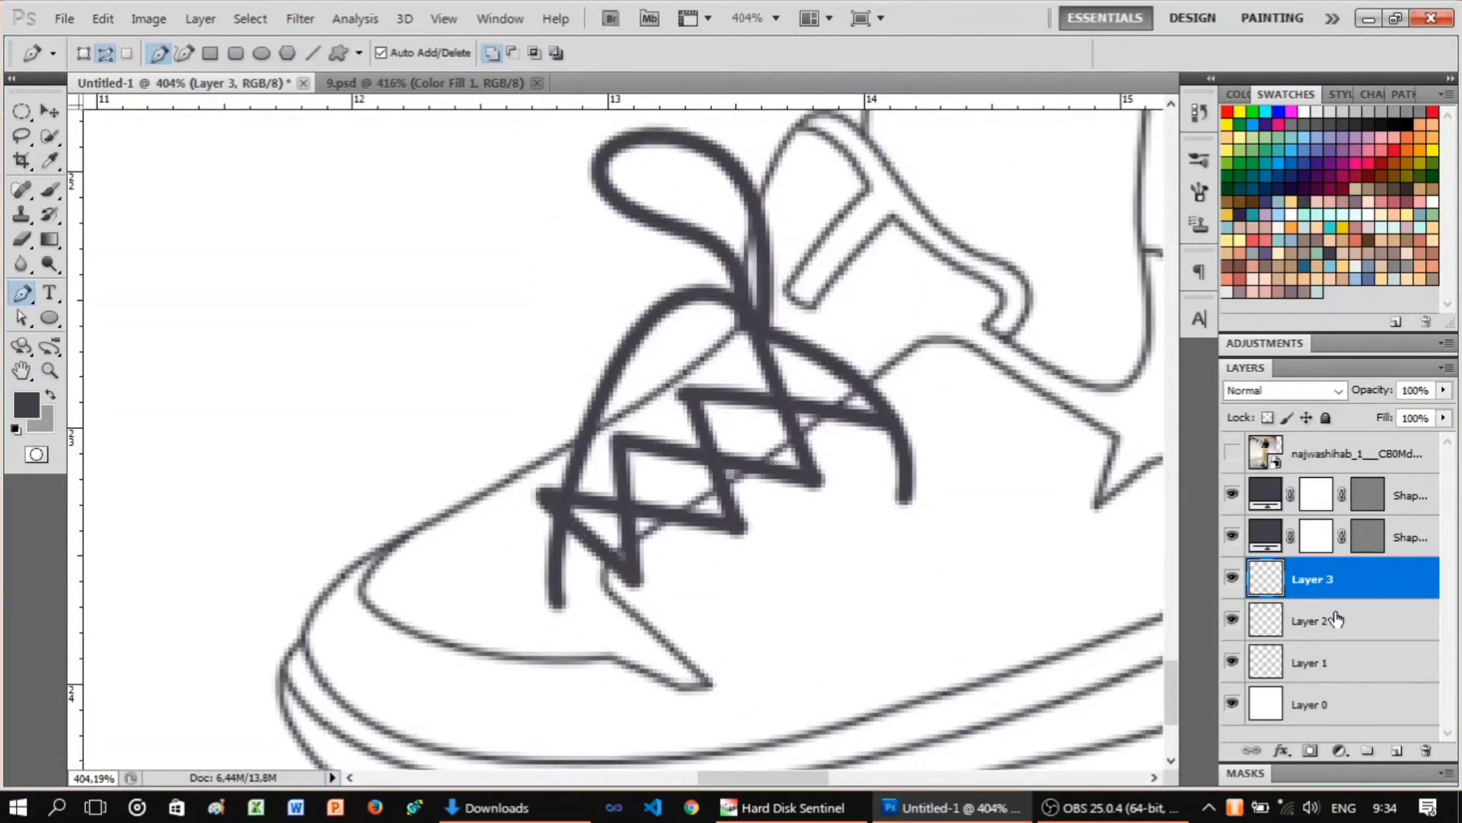
pyautogui.click(1337, 619)
# On Layer 1, brush five round eyelet dots at the lace ends.
pyautogui.click(1330, 661)
pyautogui.press('b')
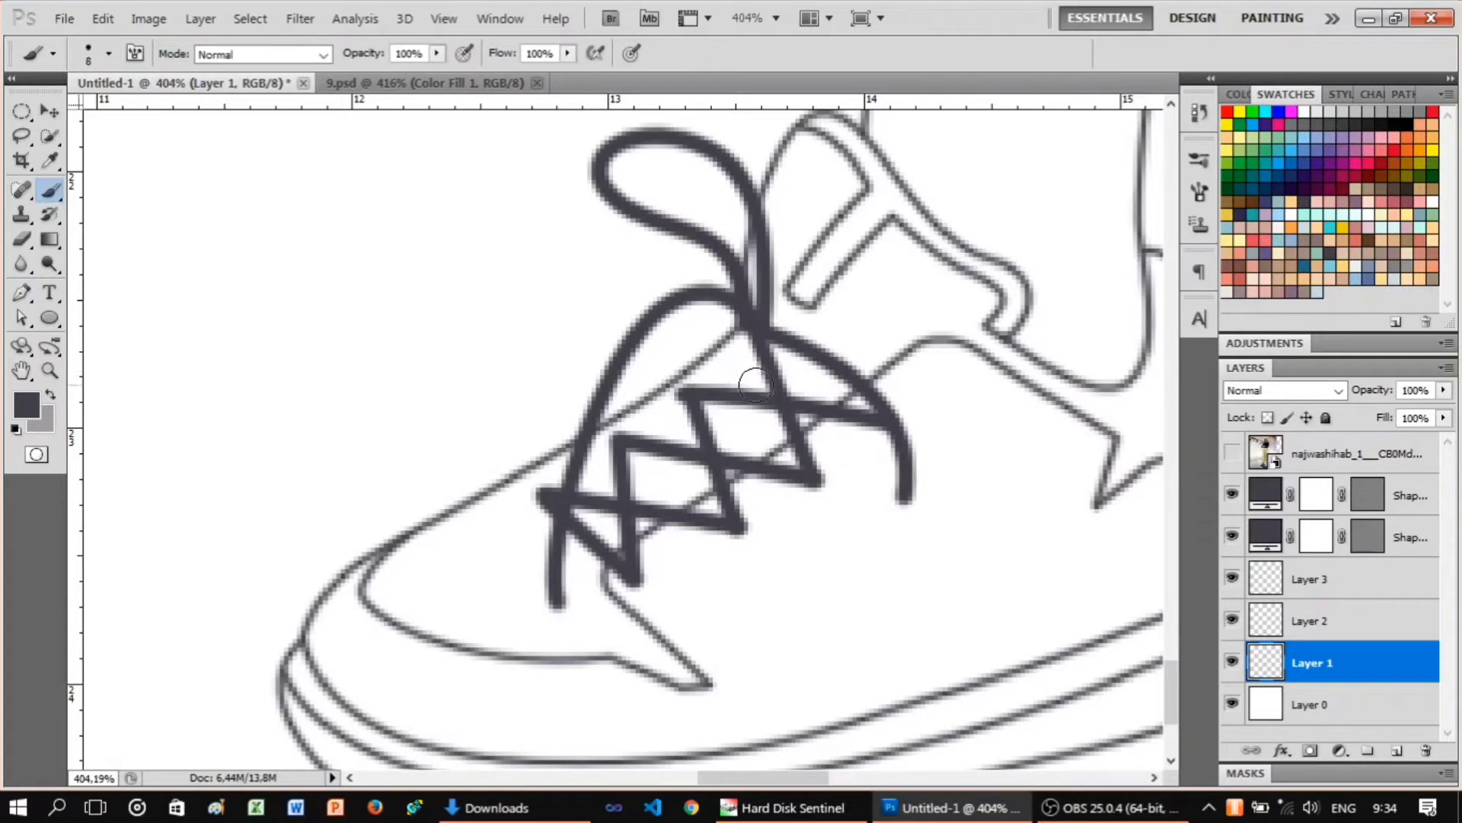
pyautogui.click(816, 482)
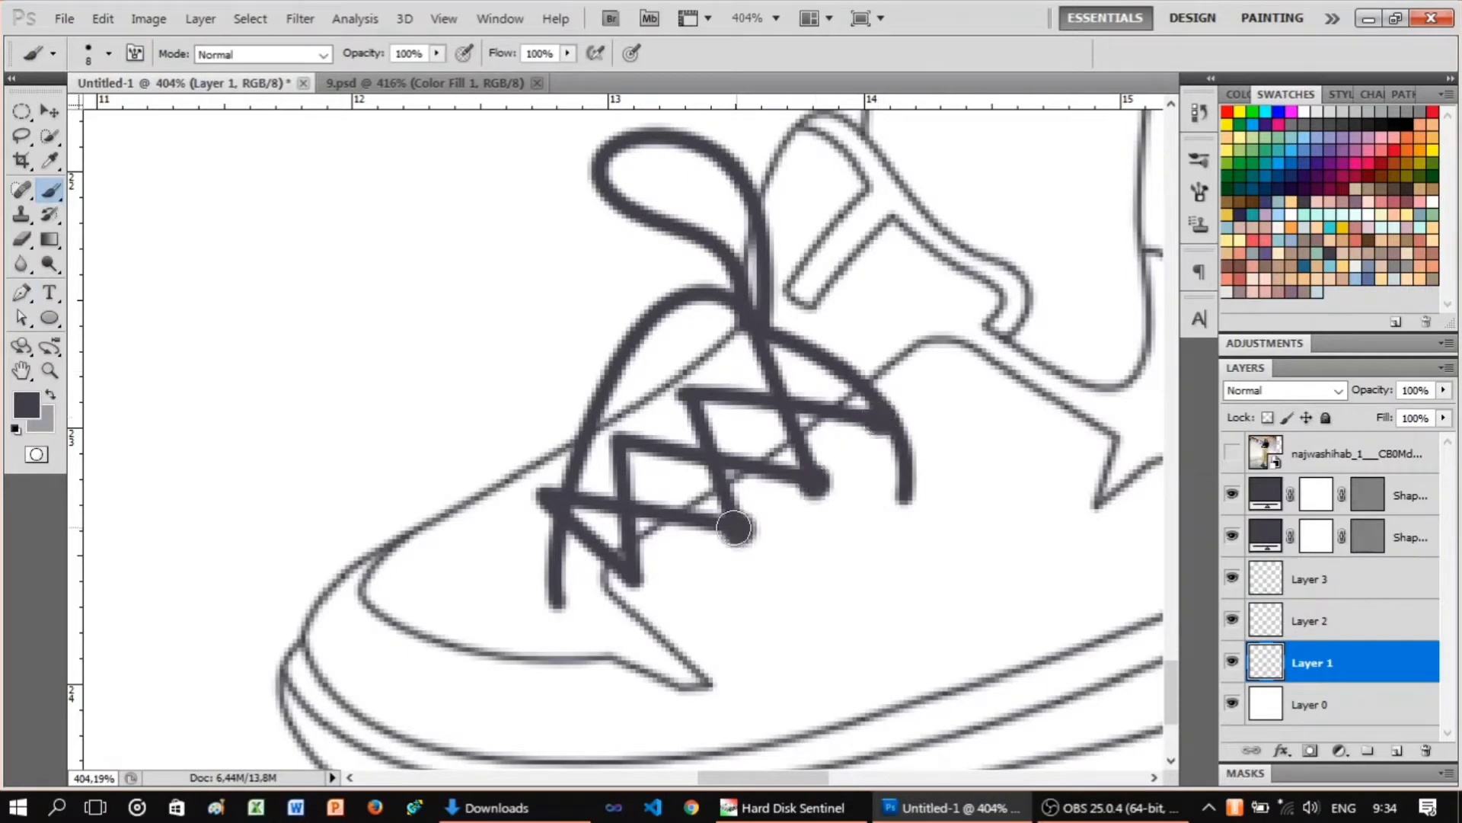
pyautogui.click(633, 583)
pyautogui.click(539, 493)
pyautogui.click(619, 431)
pyautogui.click(680, 390)
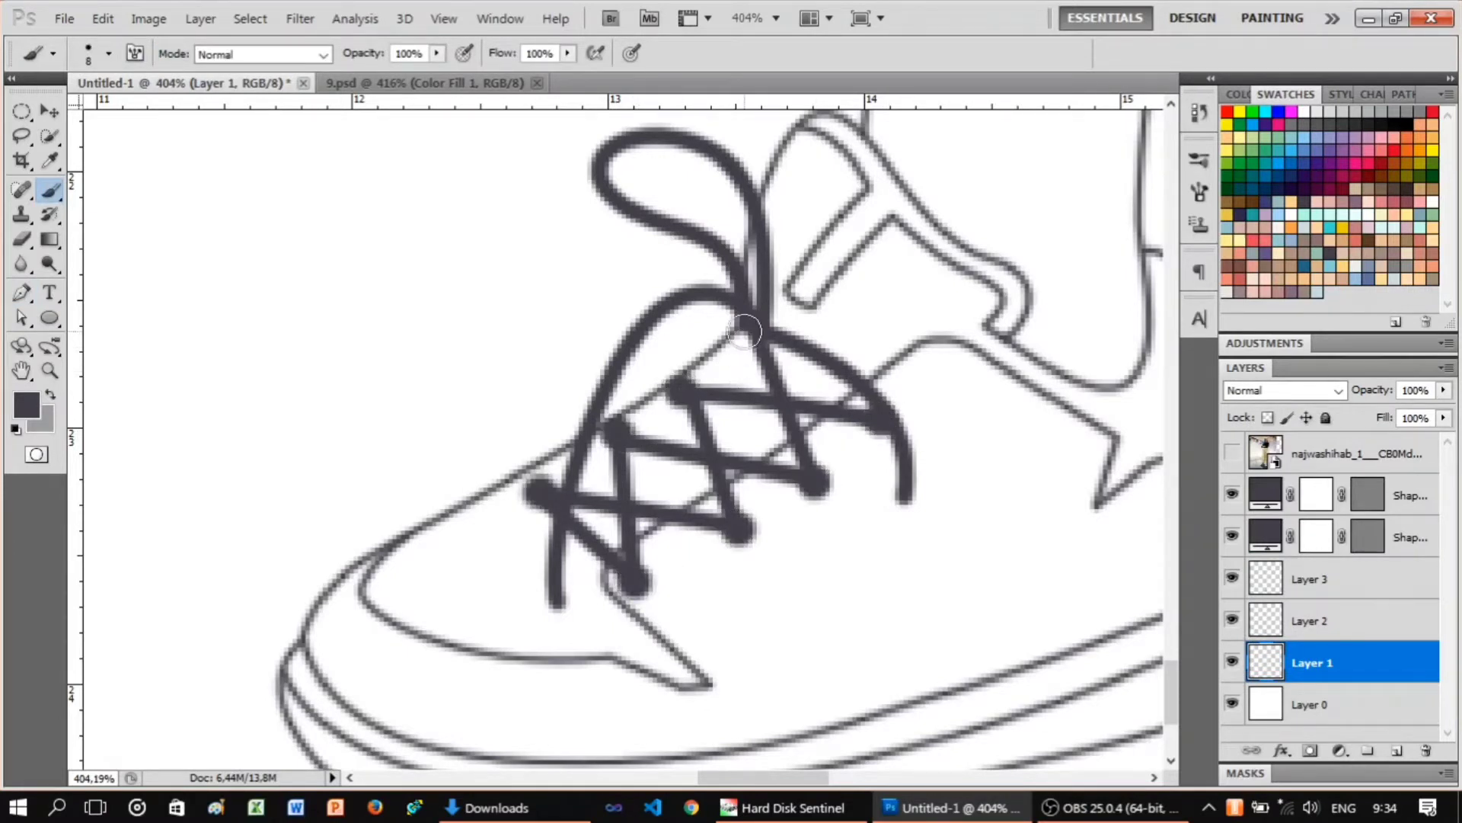
pyautogui.scroll(-5, 744, 333)
pyautogui.scroll(2, 787, 630)
pyautogui.scroll(-1, 784, 620)
pyautogui.scroll(-1, 802, 631)
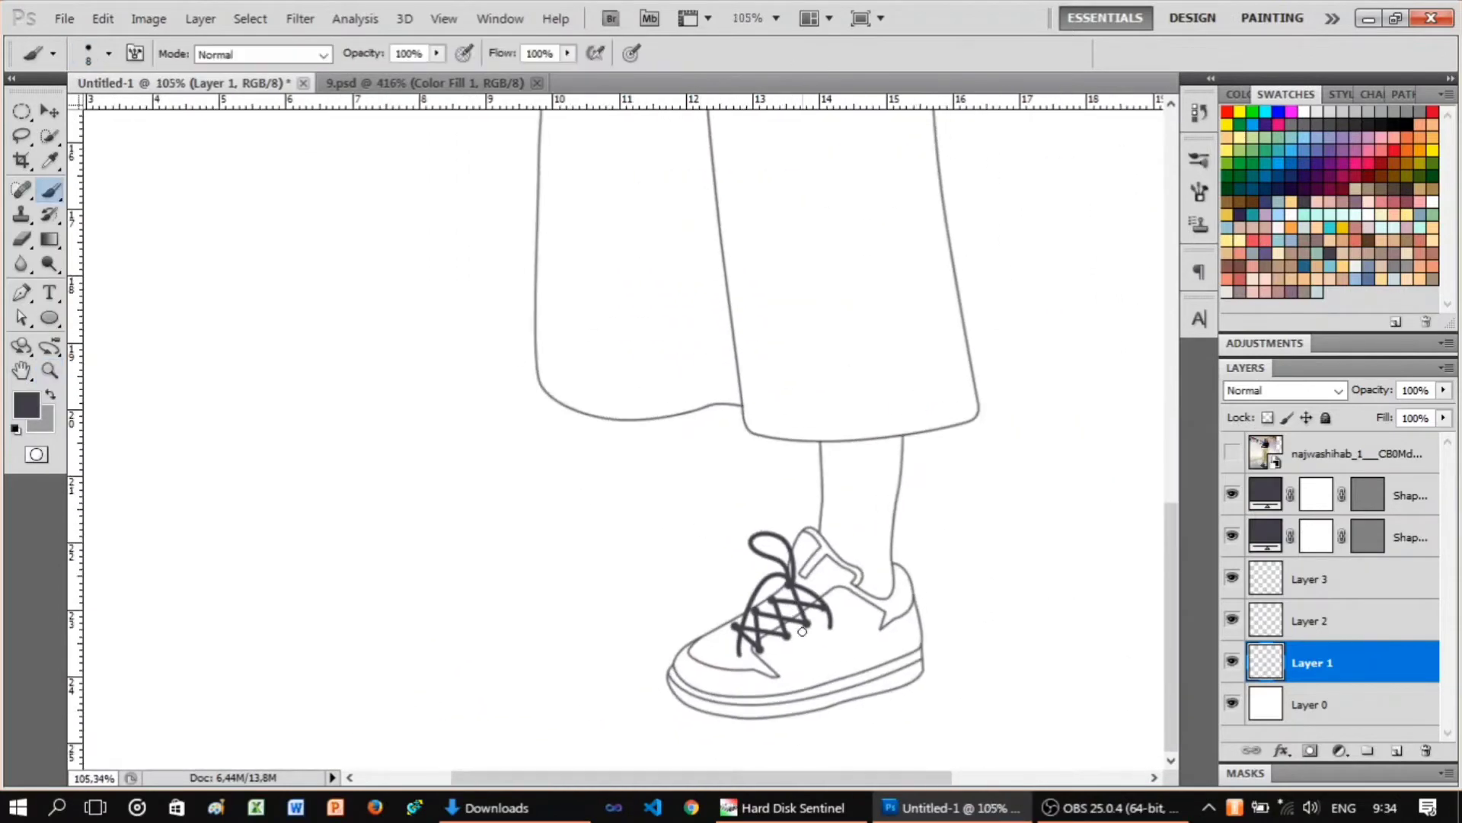
pyautogui.scroll(-2, 802, 630)
pyautogui.scroll(4, 685, 610)
pyautogui.scroll(1, 692, 623)
pyautogui.scroll(1, 789, 541)
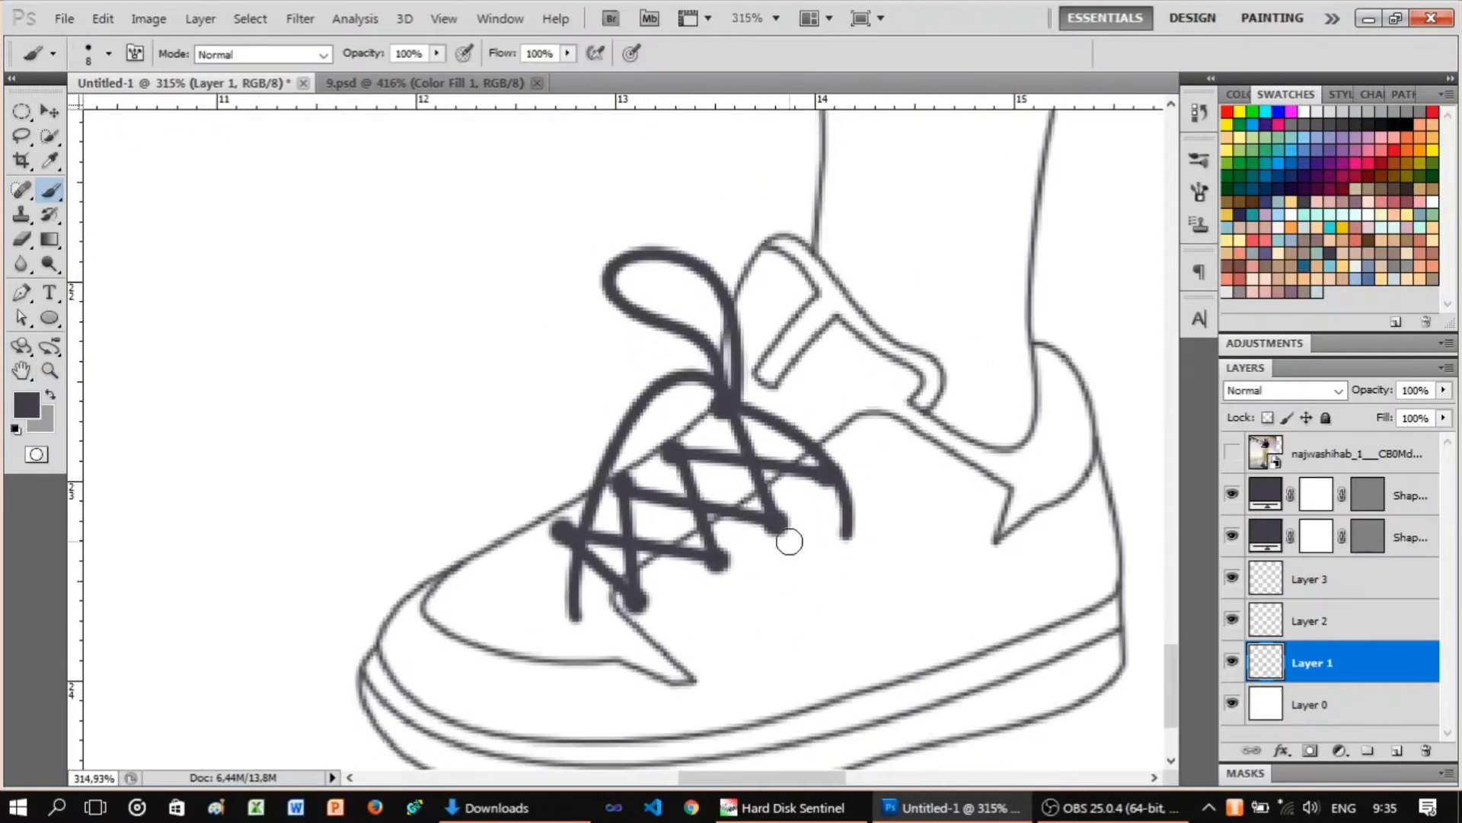
pyautogui.scroll(1, 789, 541)
pyautogui.scroll(1, 660, 497)
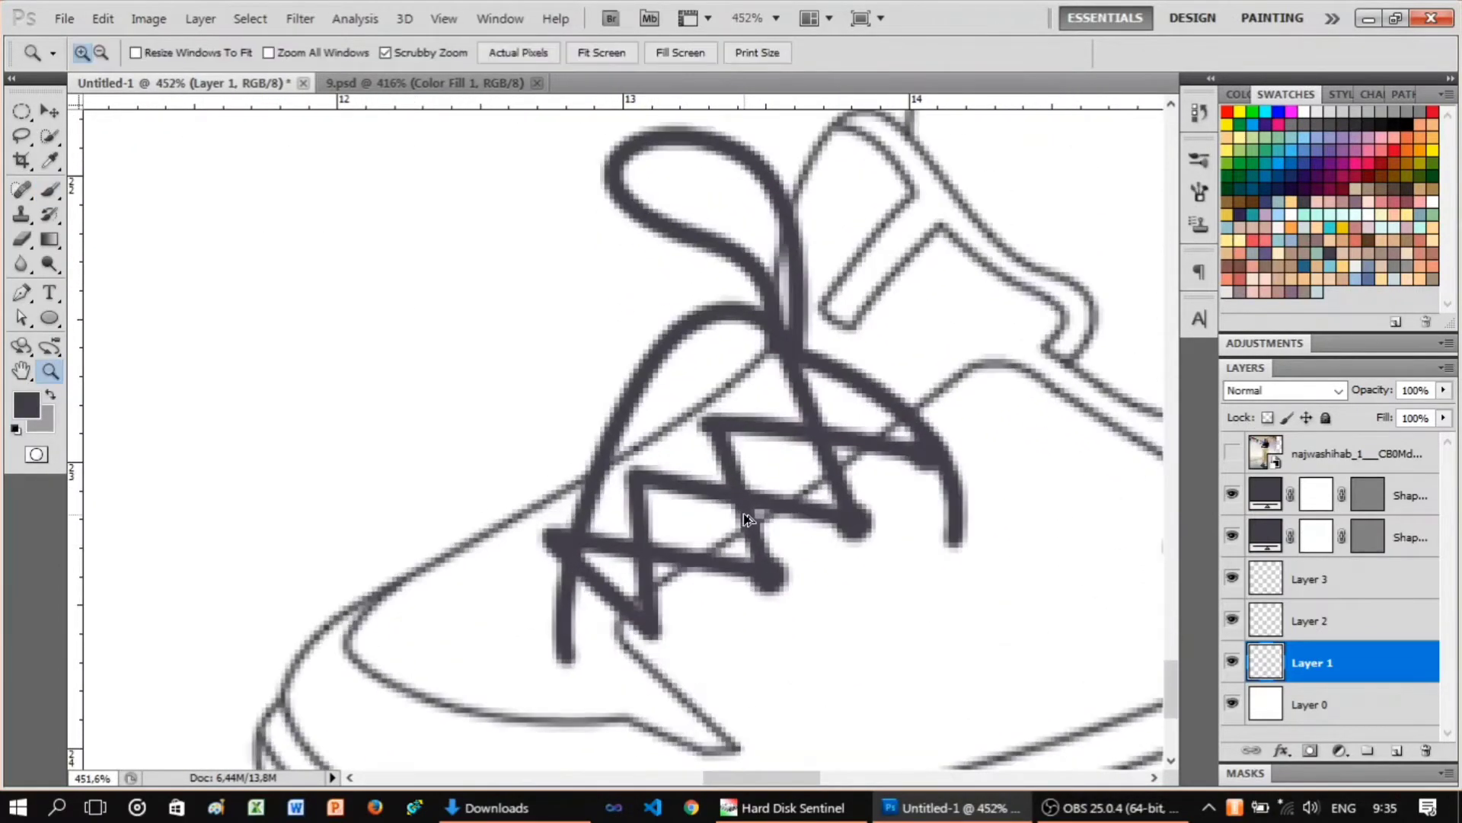
# Undo the recent lace strokes and erase the old crossing lace strokes.
pyautogui.hotkey('ctrl', 'alt', 'z')
pyautogui.hotkey('ctrl', 'alt', 'z')
pyautogui.hotkey('ctrl', 'alt', 'z')
pyautogui.click(30, 303)
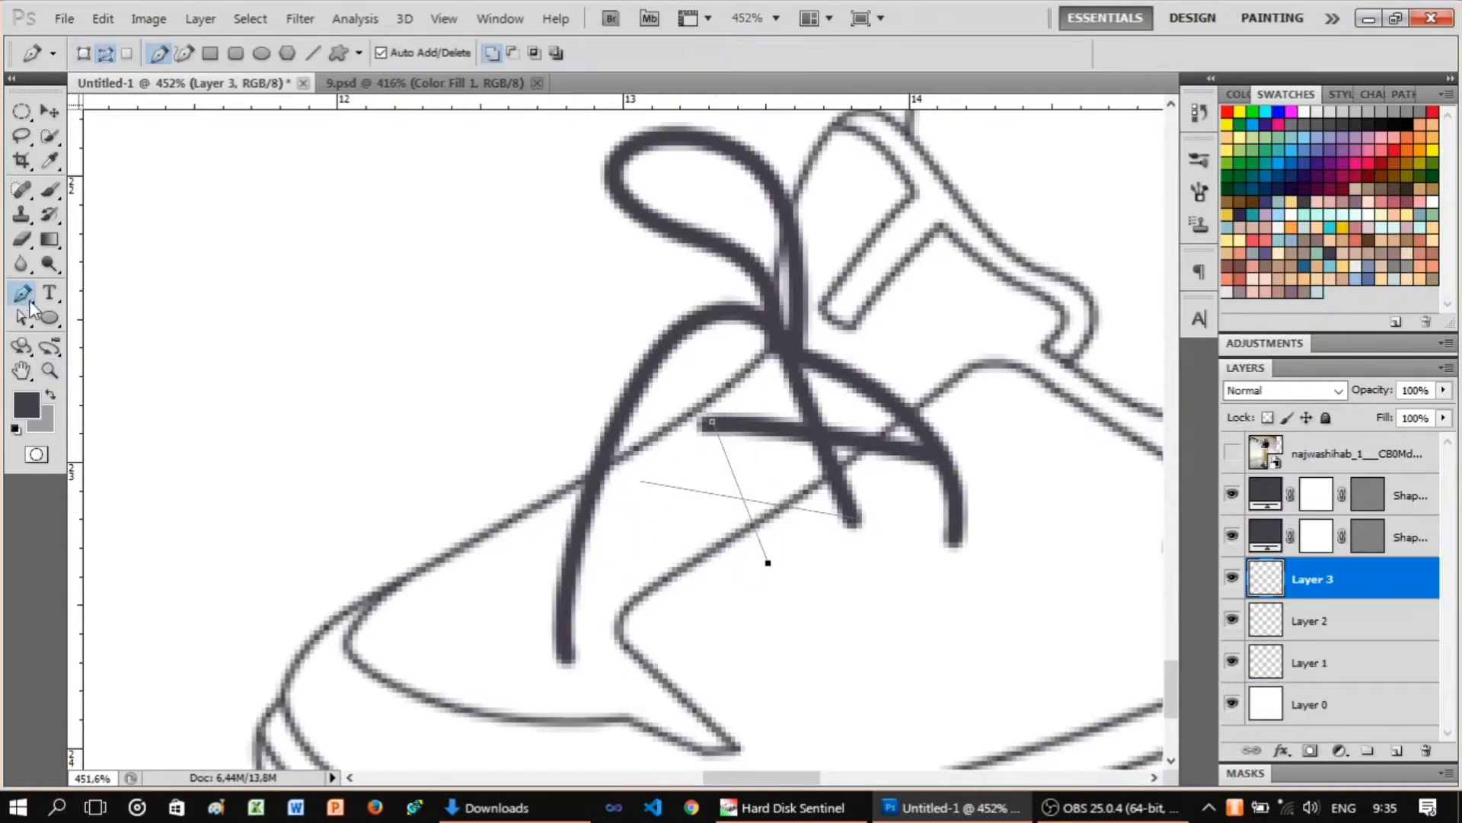
pyautogui.moveTo(766, 575); pyautogui.dragTo(765, 573)
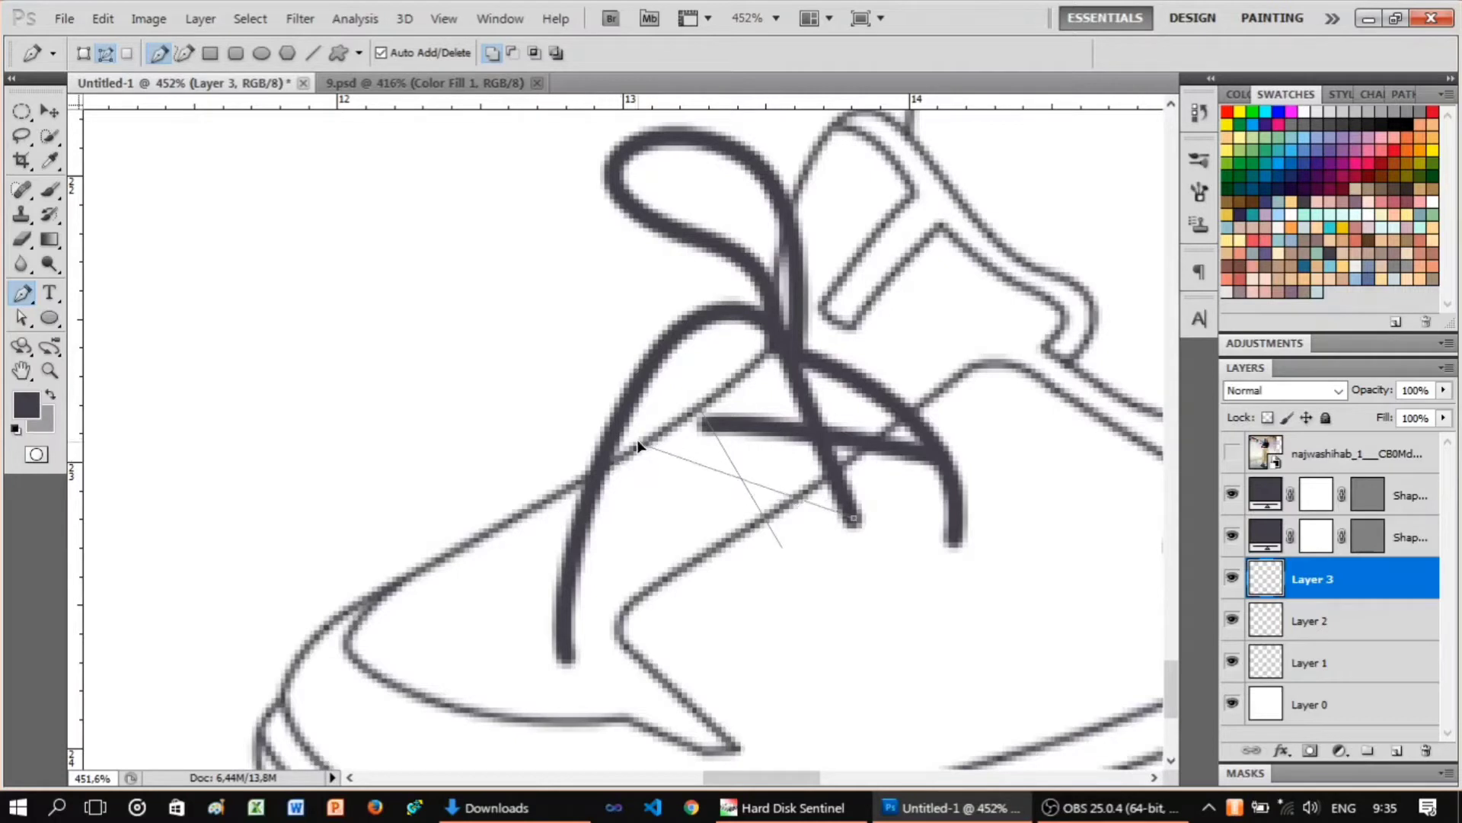
pyautogui.scroll(1, 568, 281)
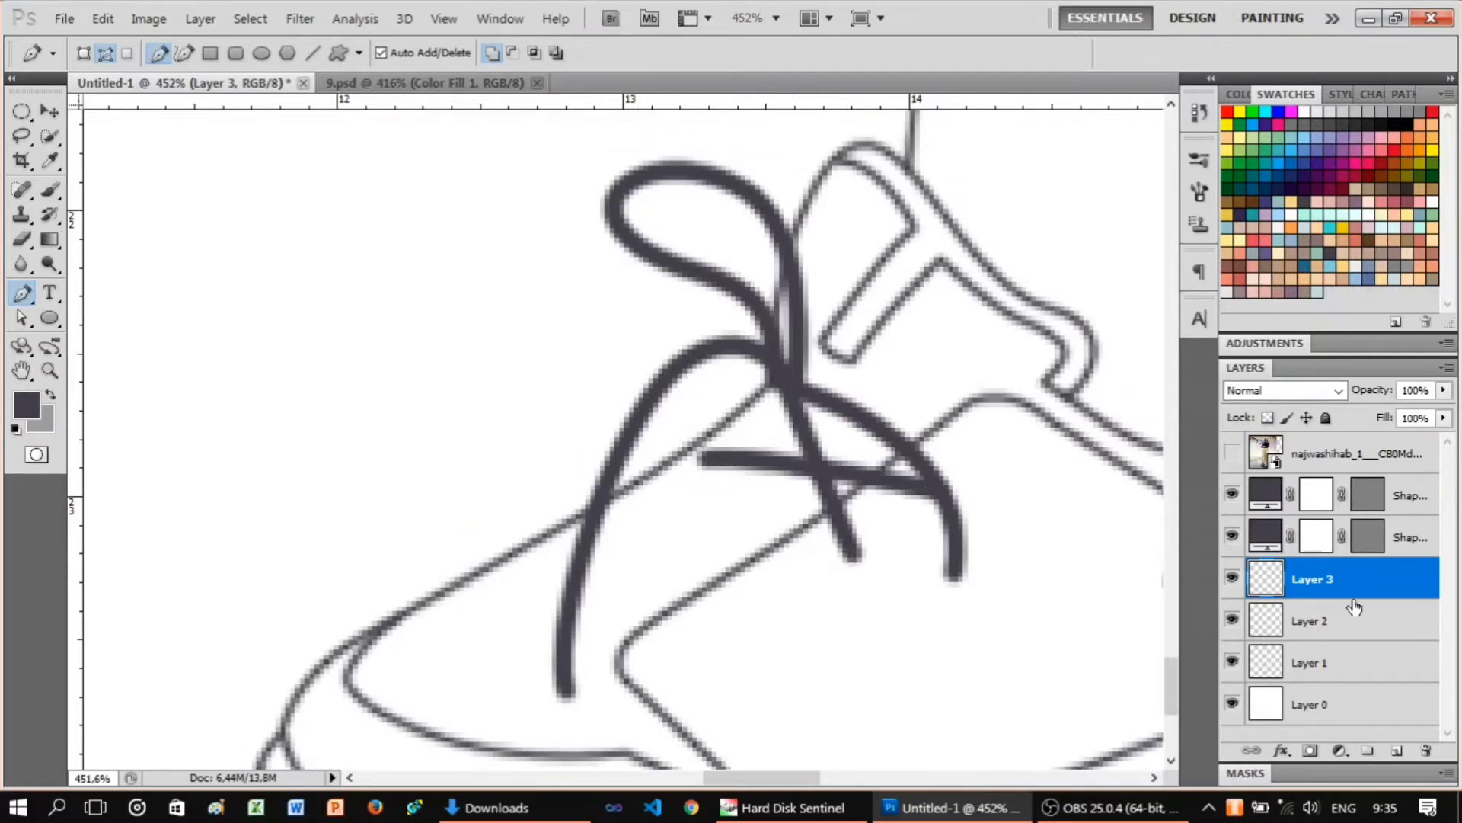
pyautogui.click(21, 239)
pyautogui.moveTo(853, 556)
pyautogui.mouseDown()
pyautogui.moveTo(800, 415)
pyautogui.moveTo(823, 512)
pyautogui.moveTo(897, 497)
pyautogui.mouseUp()
pyautogui.hotkey('ctrl', 'z')
# Retrace the crossing lace strands with the Pen tool and stroke them dark.
pyautogui.press('p')
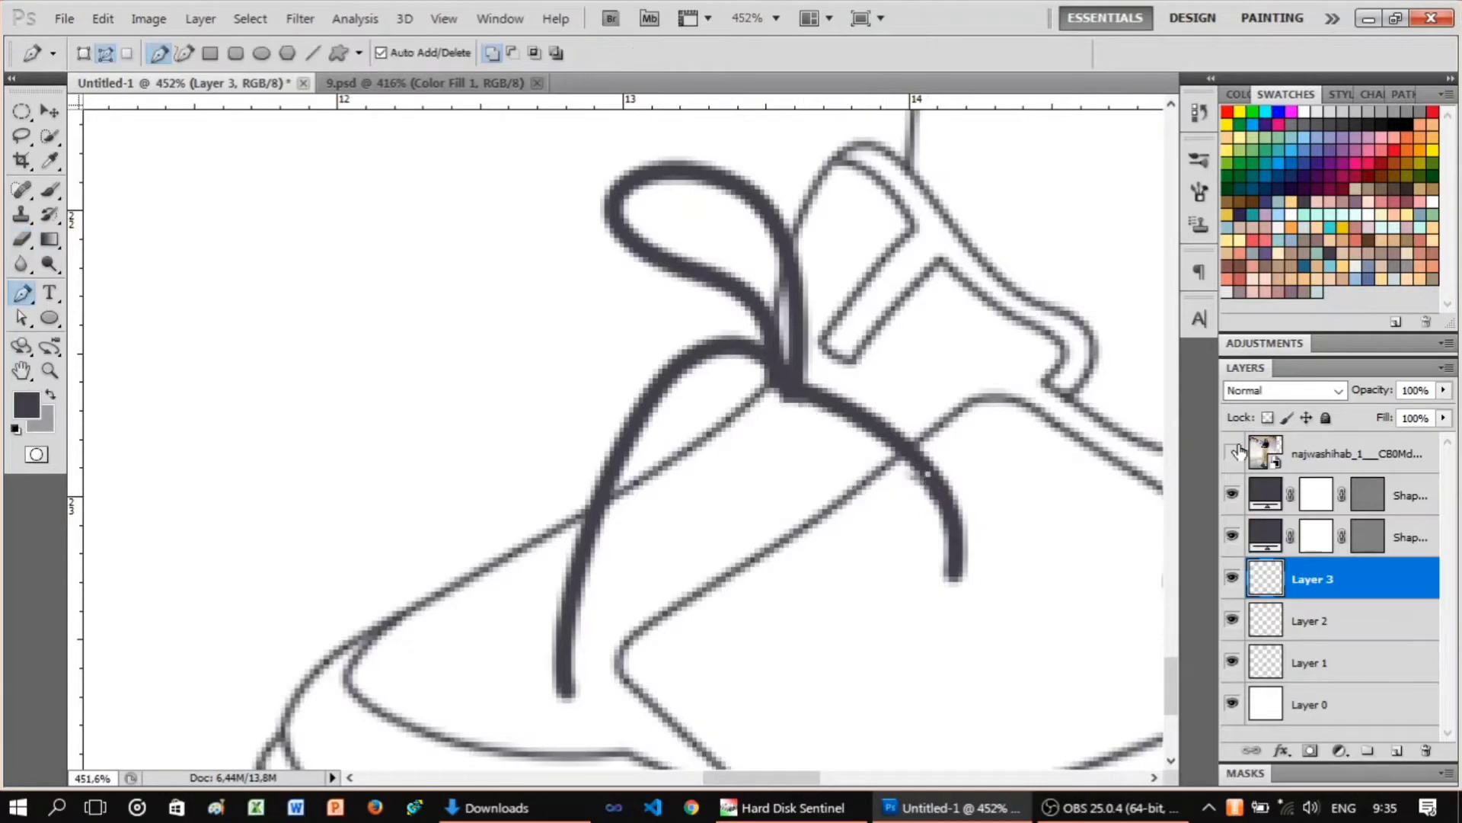
pyautogui.click(1234, 451)
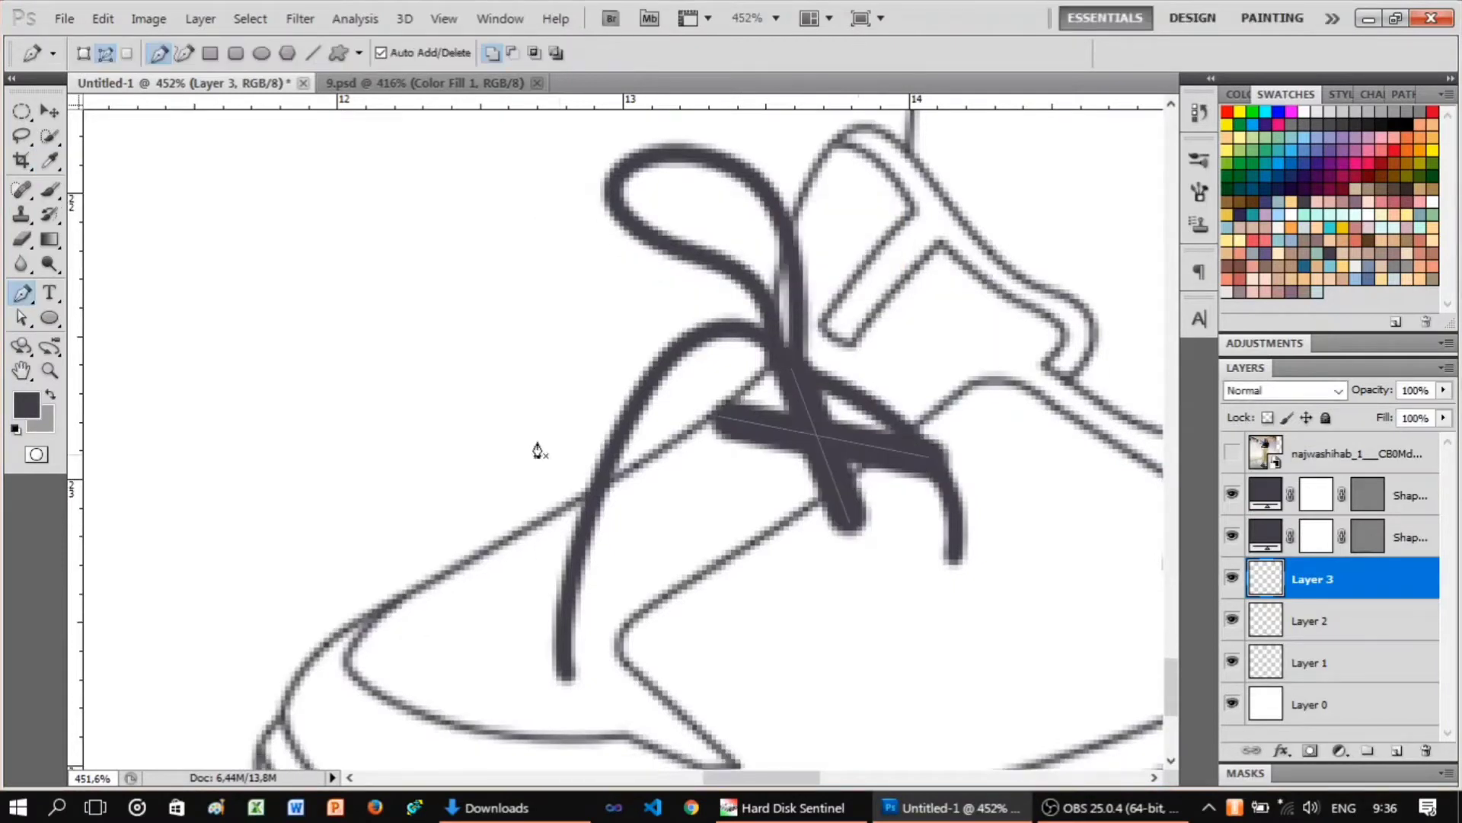
pyautogui.click(23, 293)
pyautogui.click(842, 271)
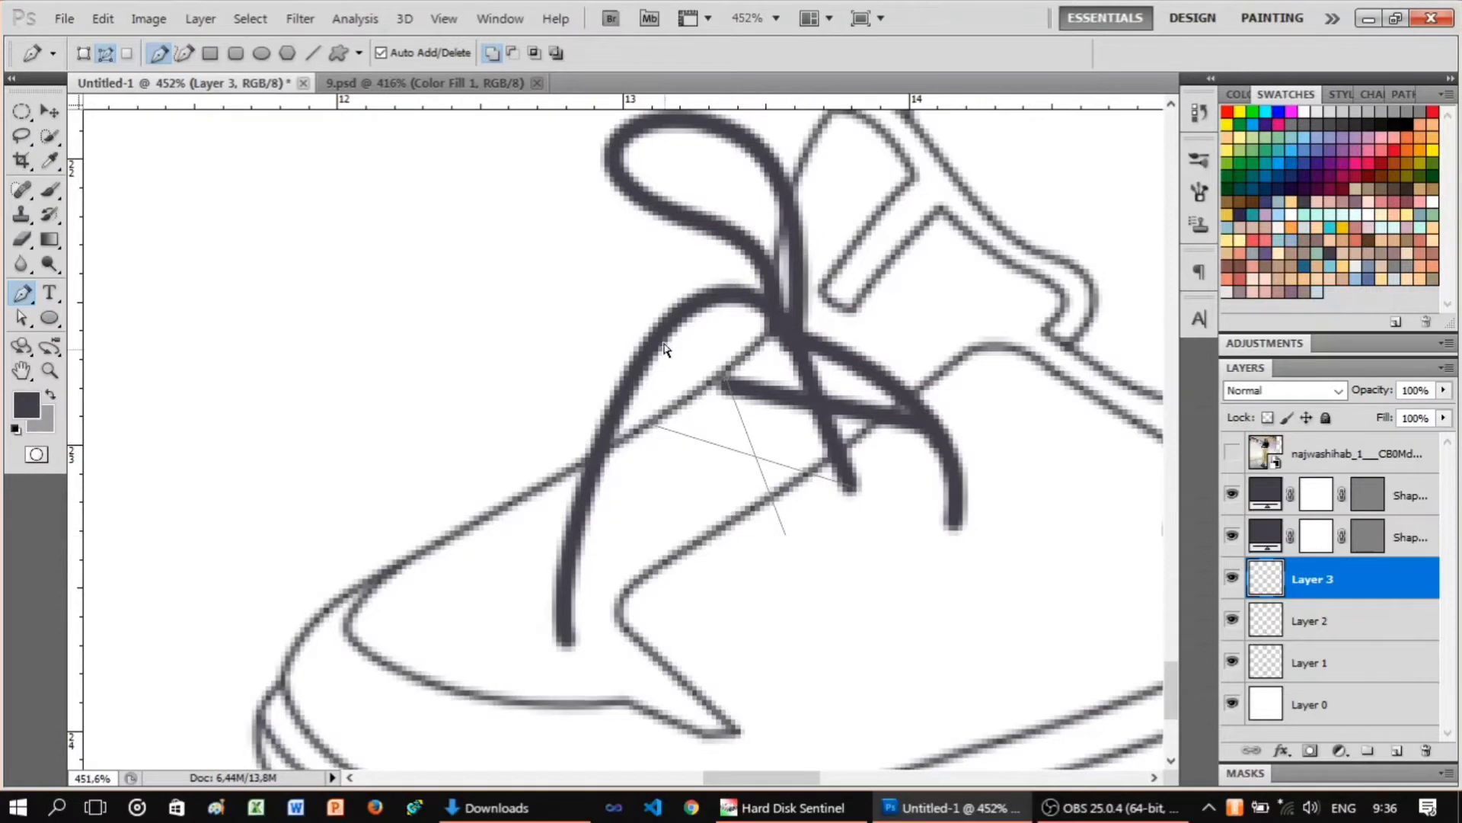
pyautogui.click(842, 274)
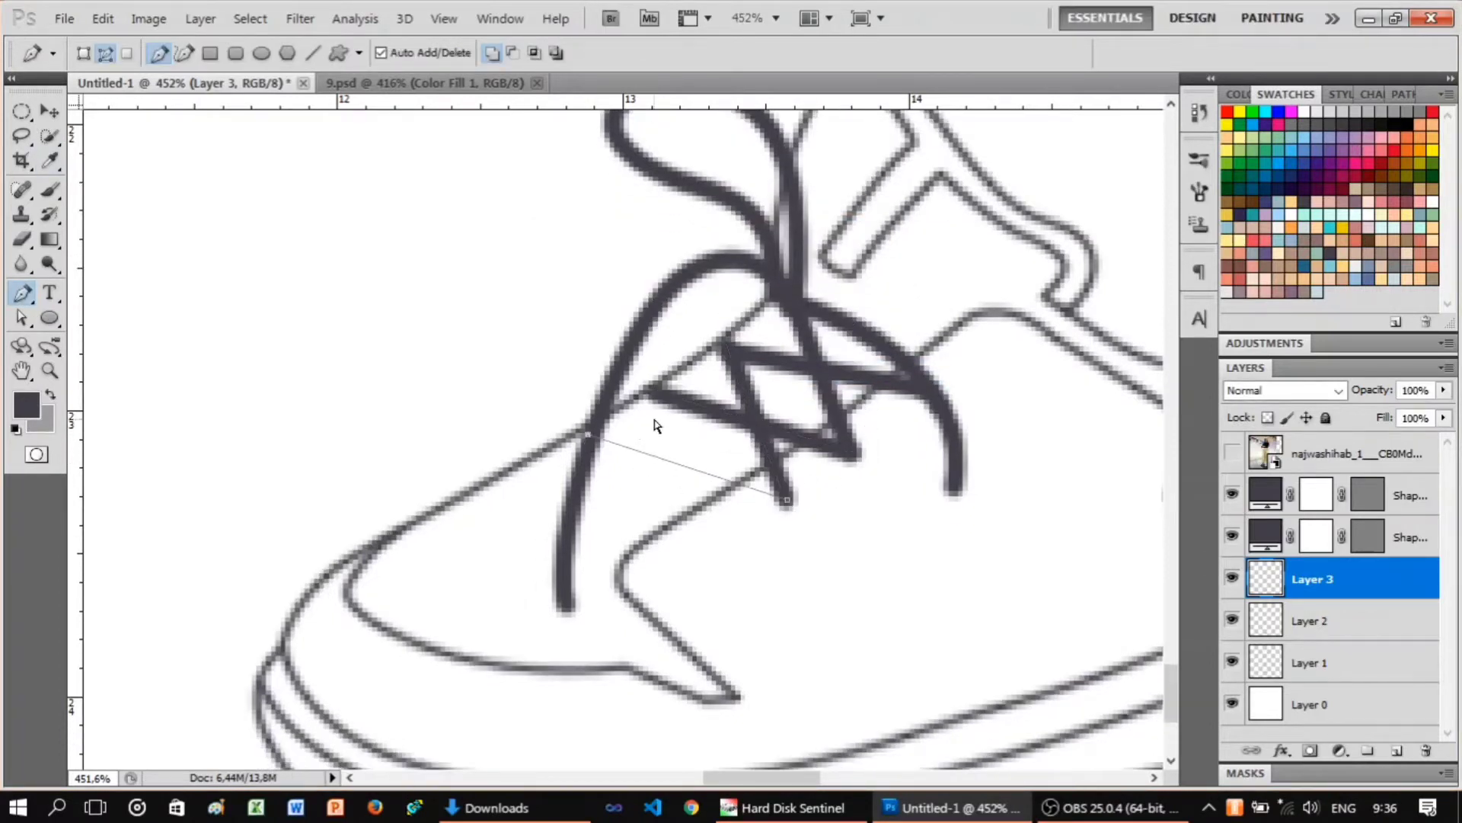
pyautogui.rightClick(911, 377)
pyautogui.click(962, 522)
pyautogui.click(842, 274)
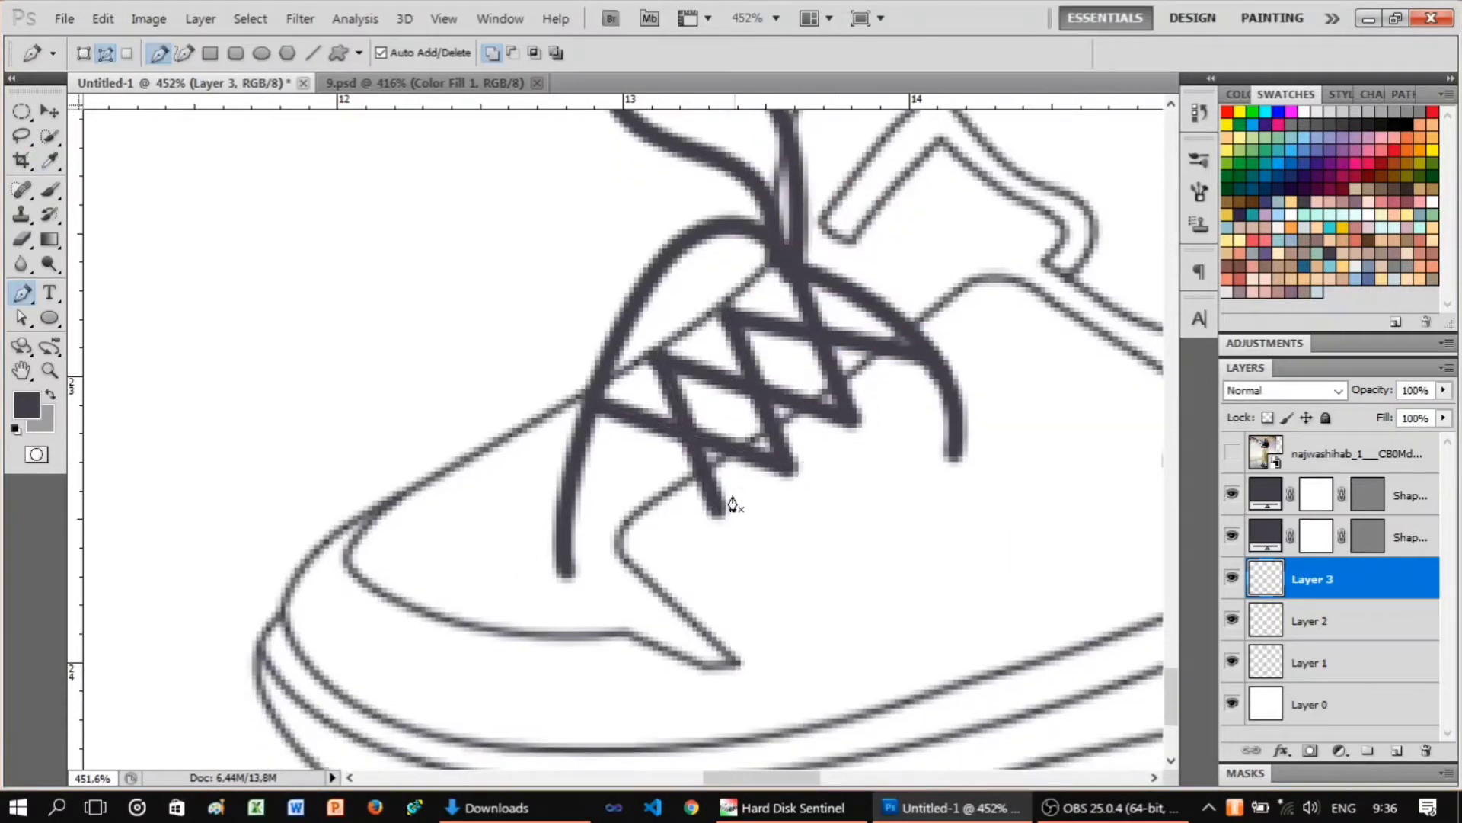
# Switch to the Brush on Layer 1 and zoom in on the lace crossings.
pyautogui.rightClick(652, 557)
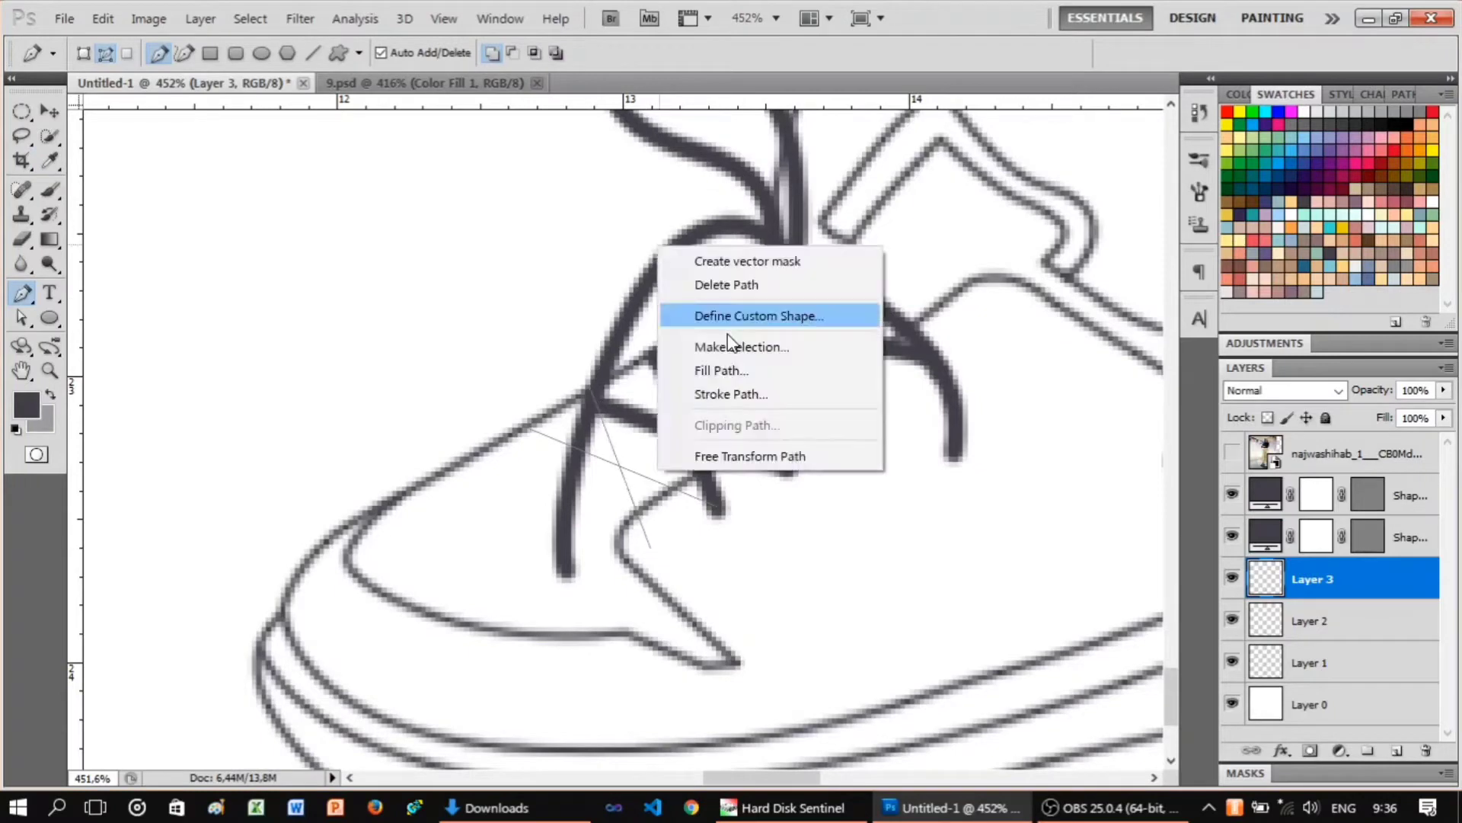
pyautogui.press('Escape')
pyautogui.keyDown('alt'); pyautogui.click(705, 409); pyautogui.keyUp('alt')
pyautogui.press('b')
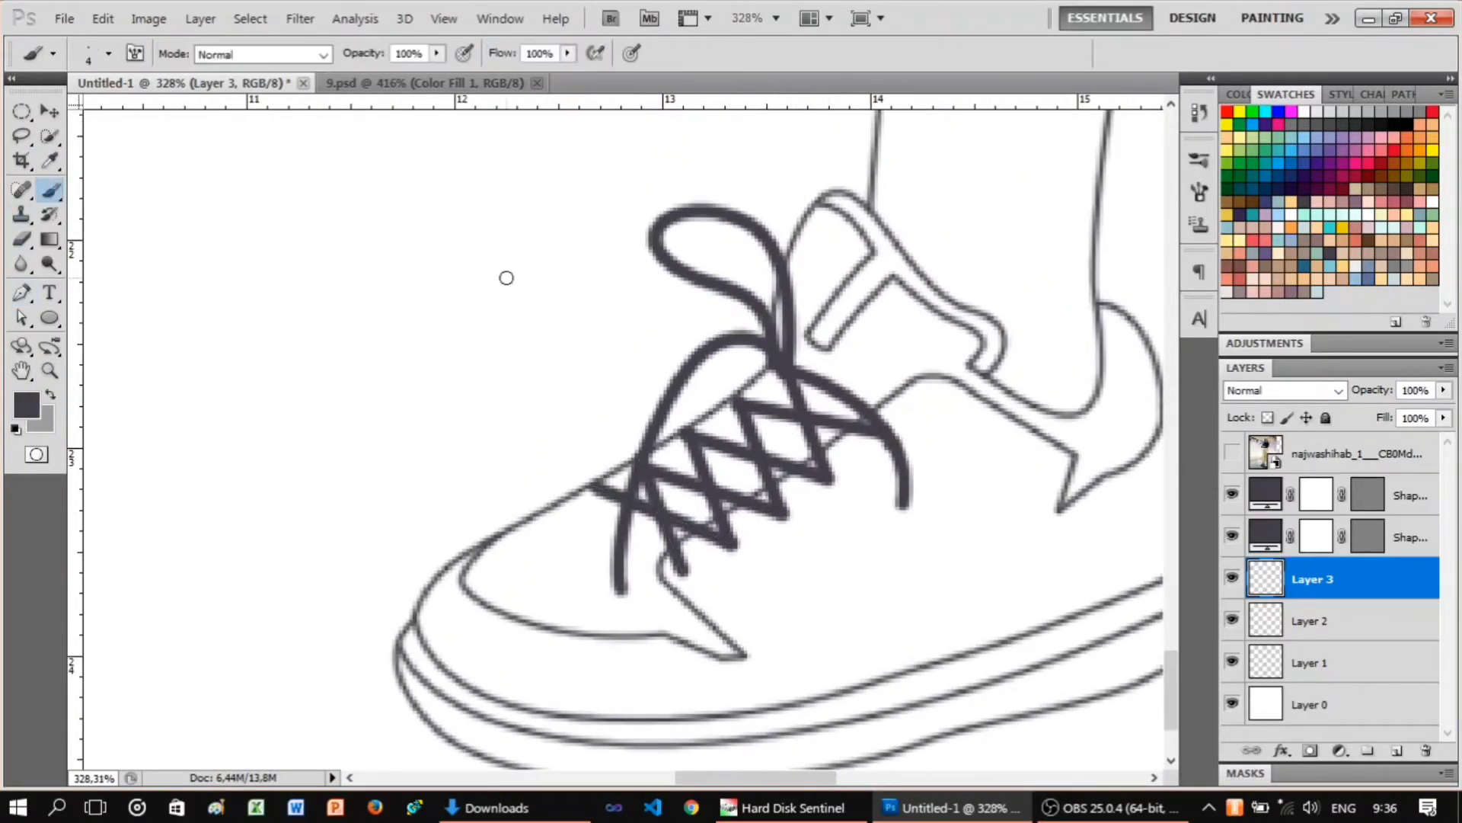
pyautogui.click(1382, 628)
pyautogui.click(1302, 662)
pyautogui.moveTo(844, 430); pyautogui.dragTo(883, 457)
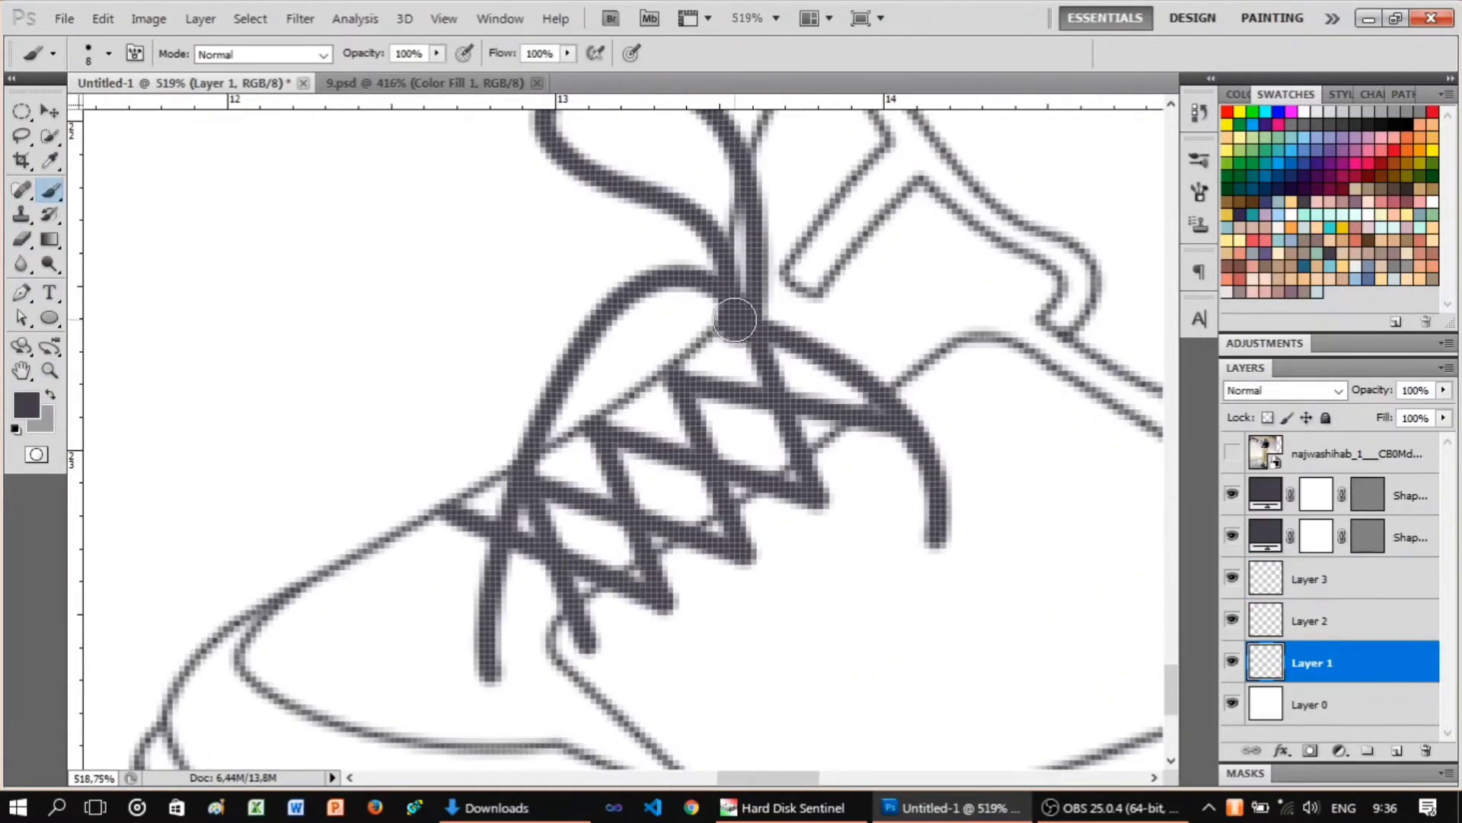
# Brush eight round eyelet dots along the lace ends, then view the whole shoe.
pyautogui.click(594, 417)
pyautogui.click(453, 502)
pyautogui.click(899, 426)
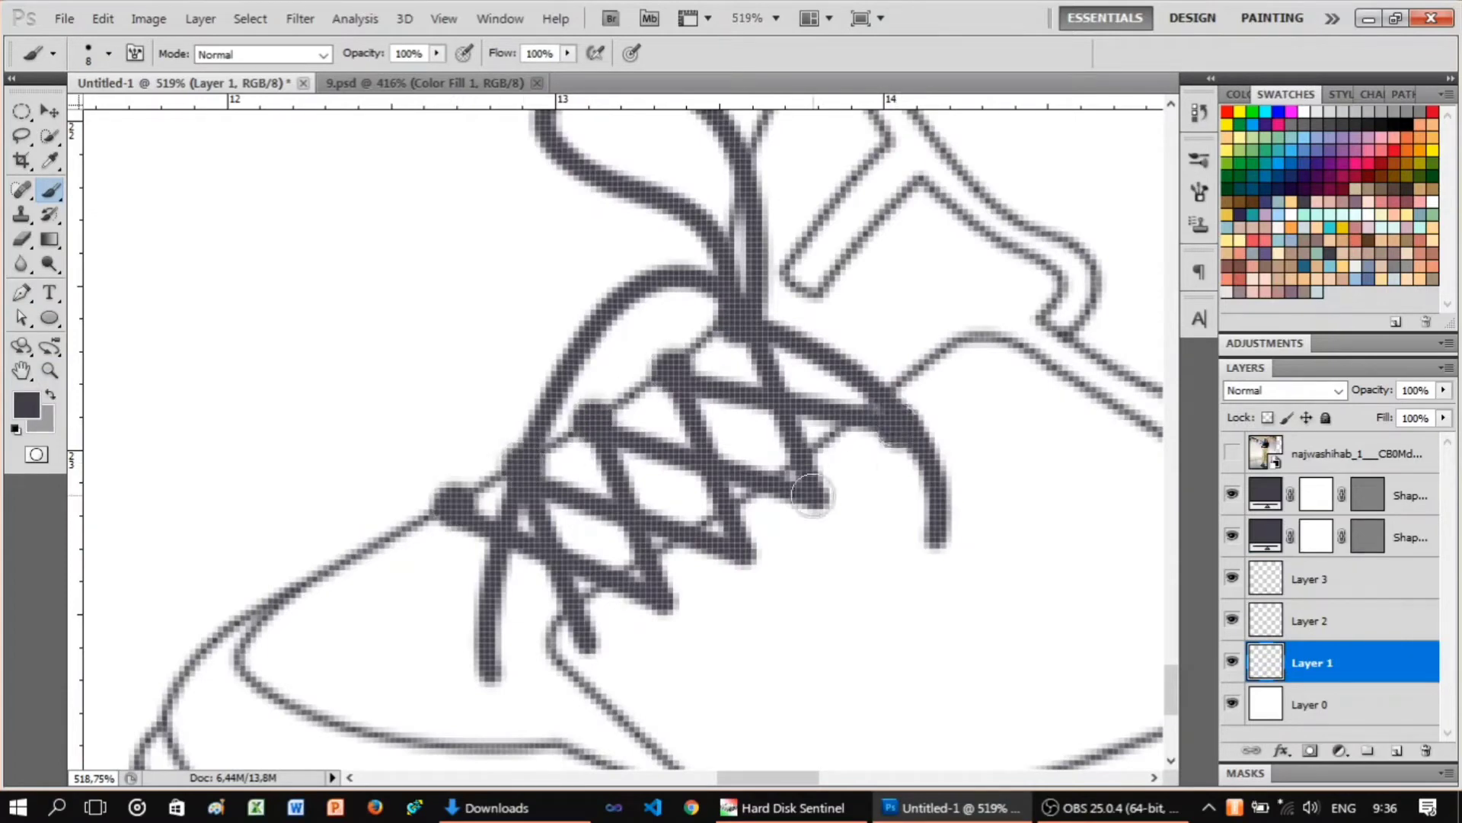
pyautogui.click(813, 499)
pyautogui.click(746, 549)
pyautogui.click(665, 601)
pyautogui.click(591, 643)
pyautogui.click(695, 511)
pyautogui.moveTo(695, 511); pyautogui.dragTo(533, 518)
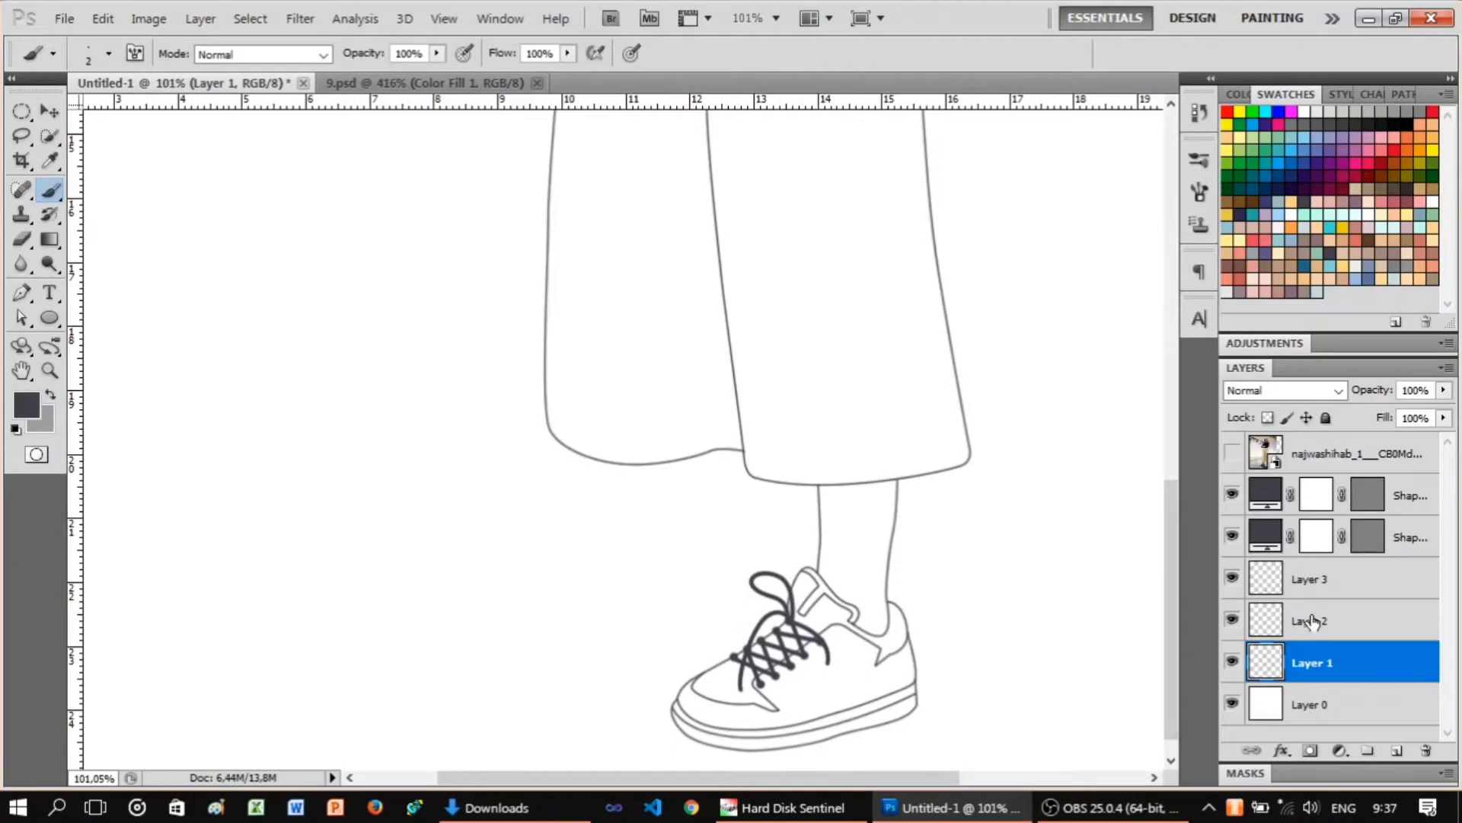
# Trace the ankle outline above the left sneaker over the photo.
pyautogui.moveTo(670, 614); pyautogui.dragTo(709, 613)
pyautogui.press('p')
pyautogui.click(1232, 453)
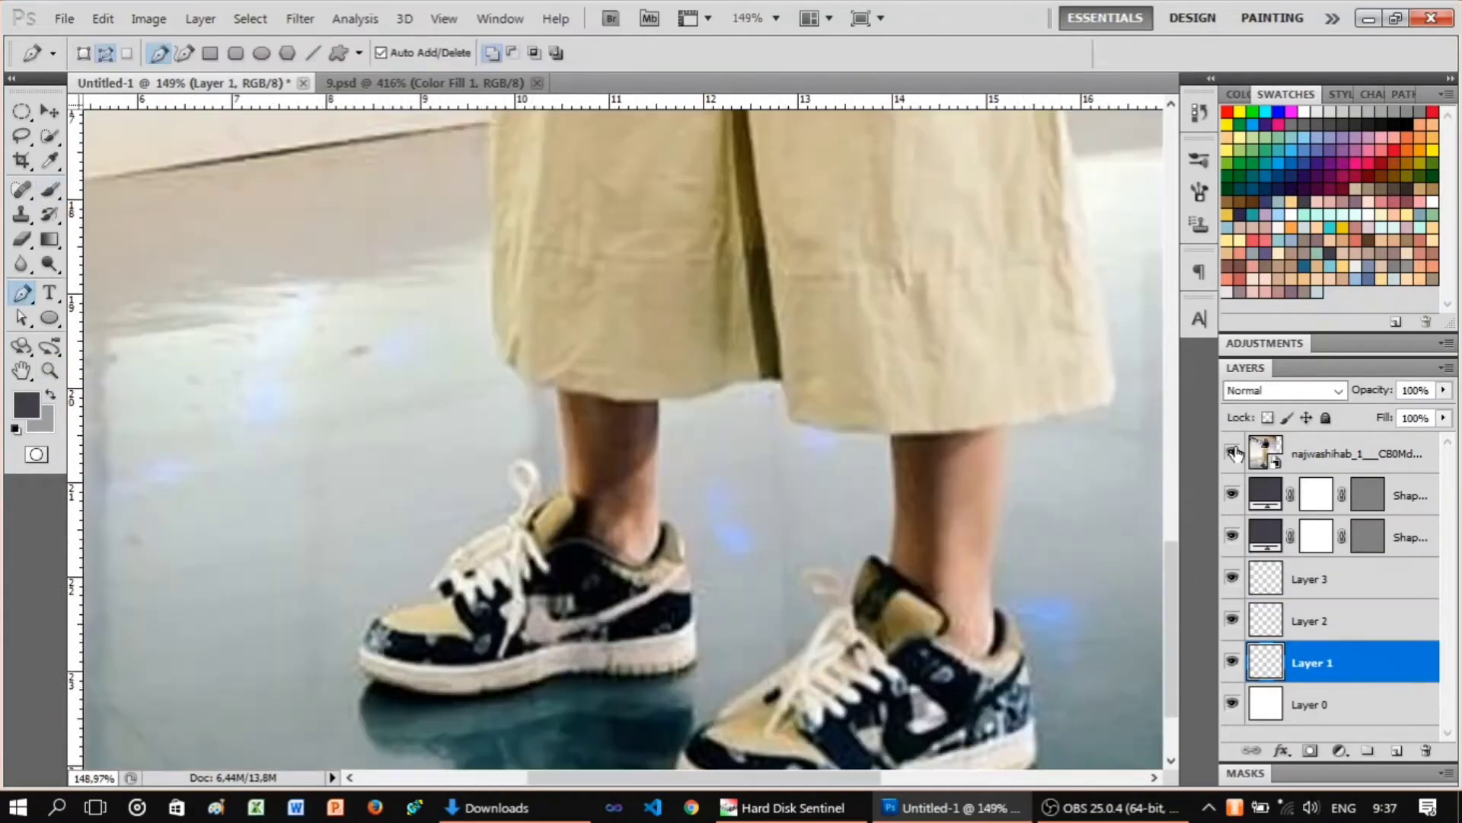
pyautogui.moveTo(582, 501); pyautogui.dragTo(532, 312)
pyautogui.moveTo(553, 504); pyautogui.dragTo(567, 504)
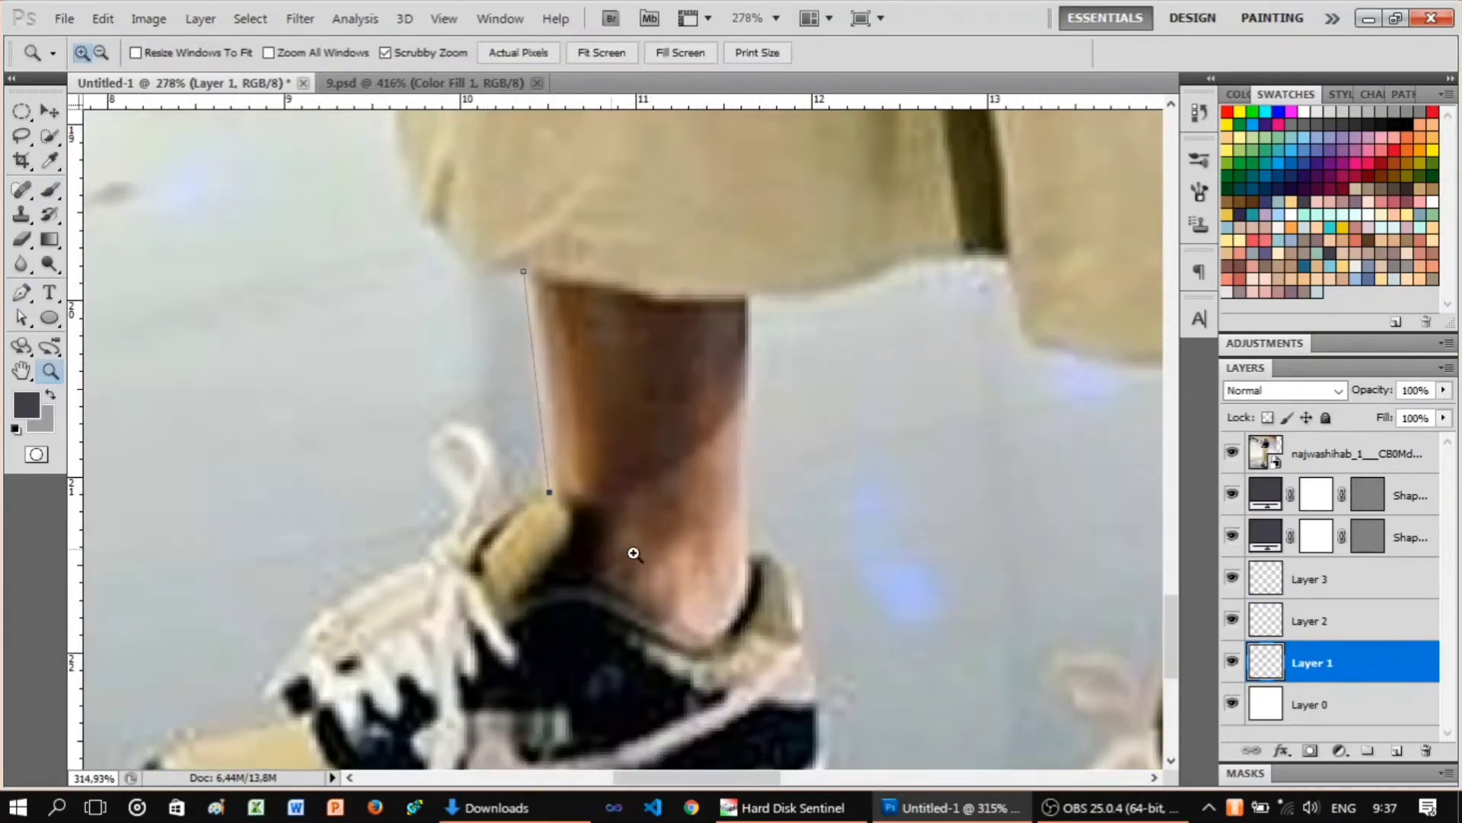
pyautogui.keyDown('ctrl'); pyautogui.click(538, 390); pyautogui.keyUp('ctrl')
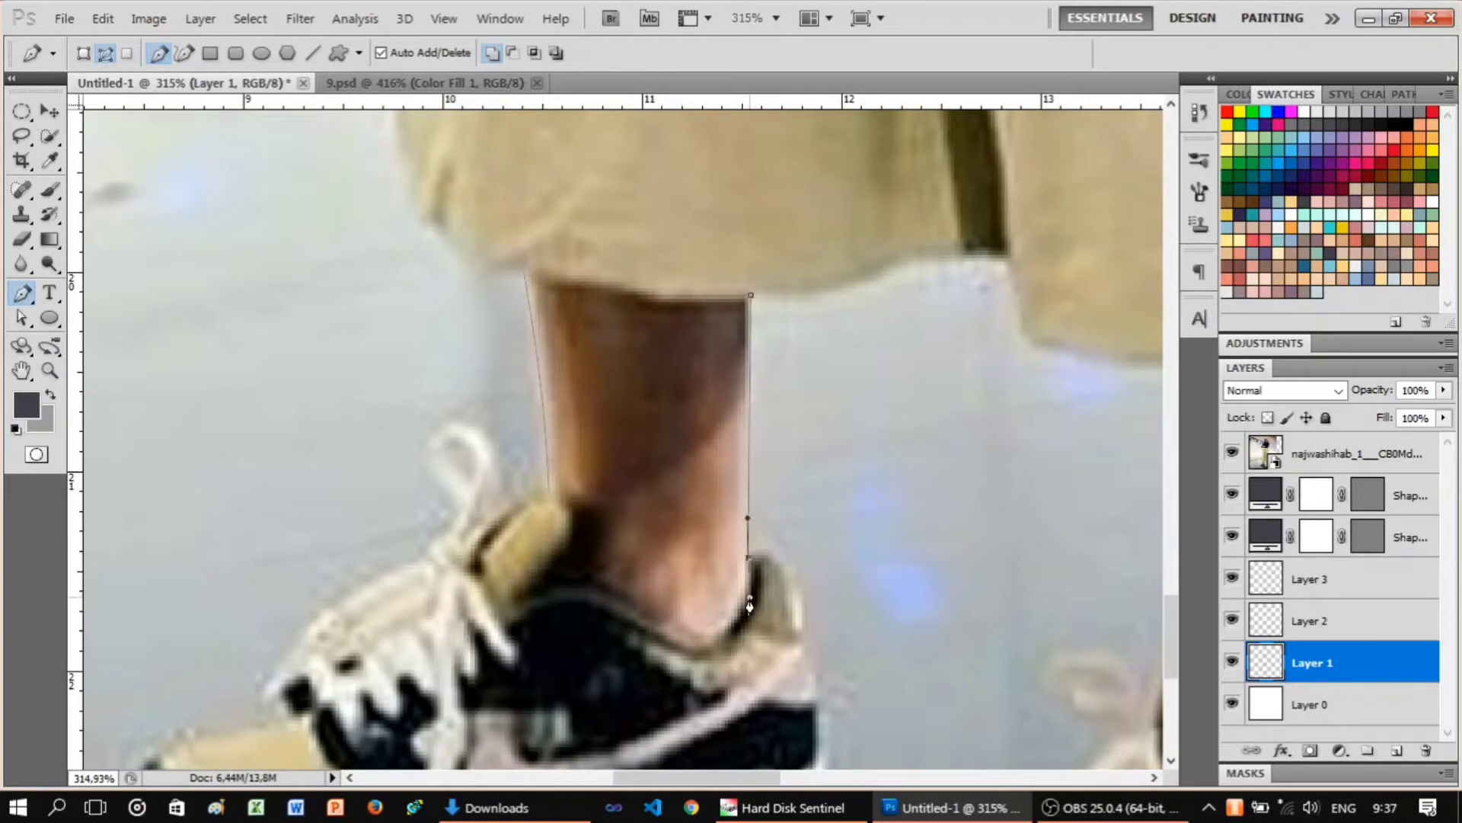
pyautogui.moveTo(564, 593); pyautogui.dragTo(482, 607)
# Stroke the ankle path dark and hide the path.
pyautogui.click(1232, 453)
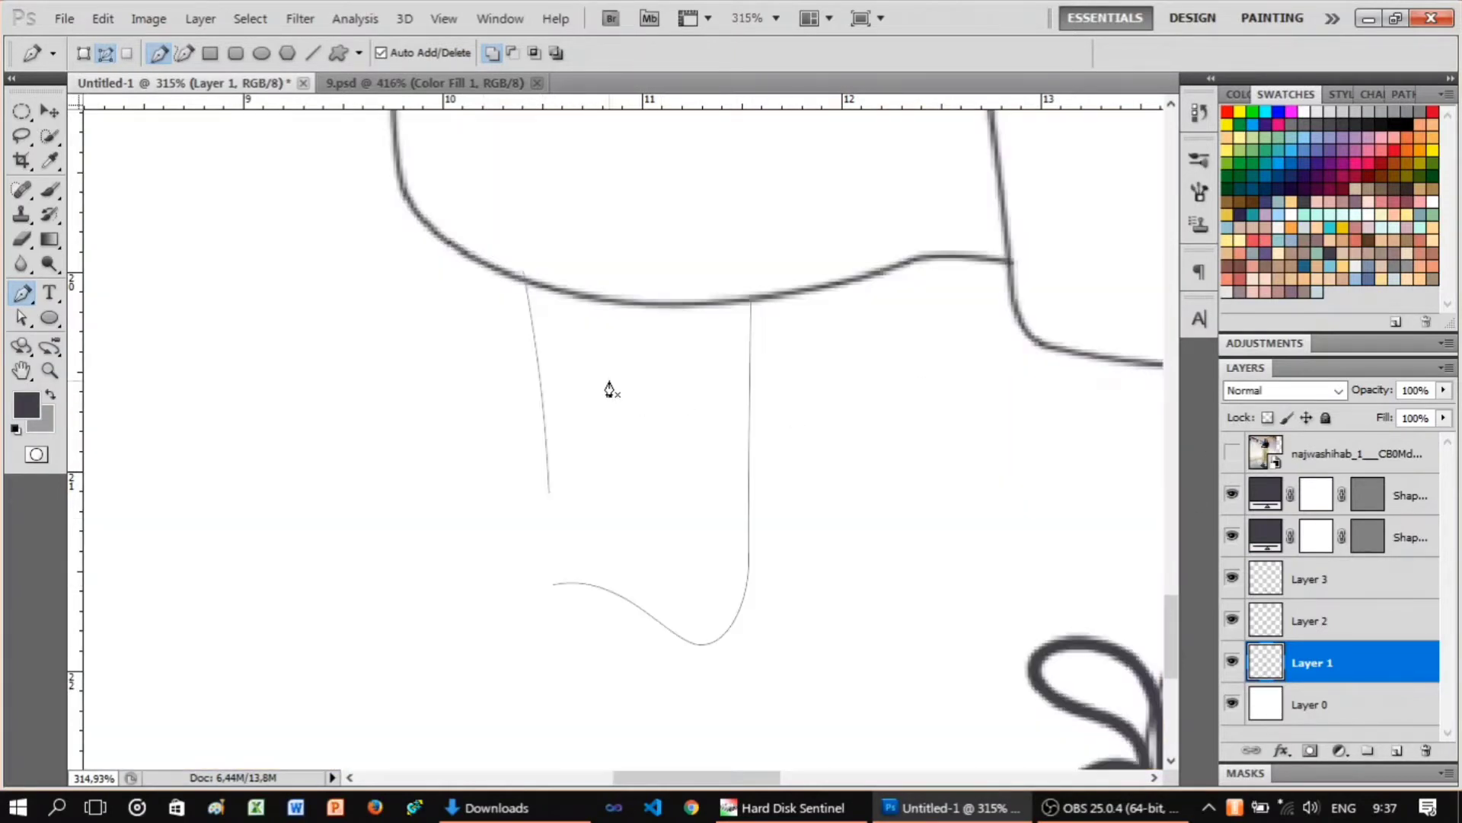
pyautogui.rightClick(523, 282)
pyautogui.click(838, 360)
pyautogui.hotkey('ctrl', 'z')
pyautogui.rightClick(788, 251)
pyautogui.click(822, 372)
pyautogui.click(865, 226)
pyautogui.rightClick(849, 222)
pyautogui.click(924, 366)
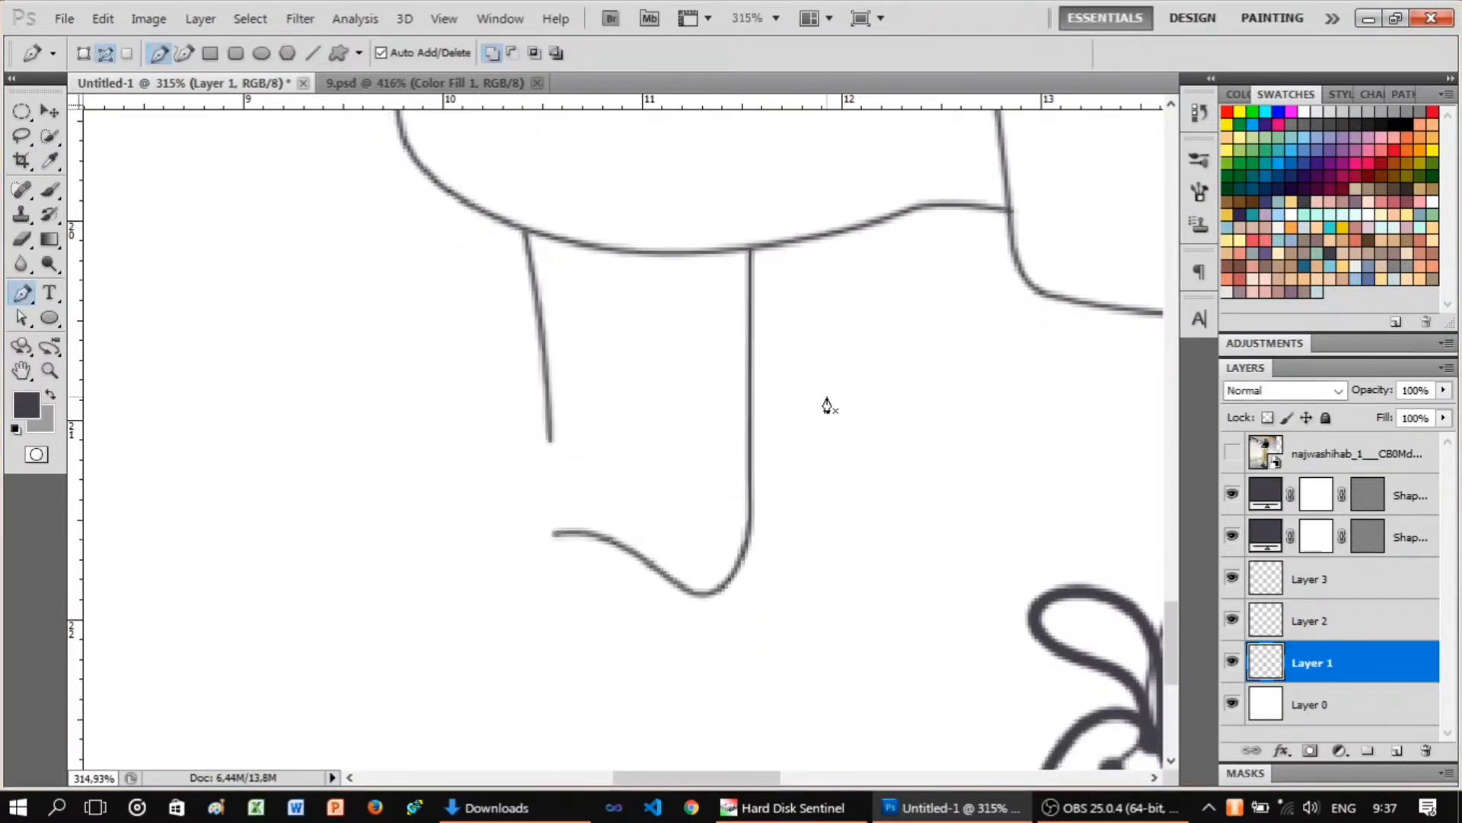
# On Layer 2, trace the shoe outline around the heel collar, sole and toe.
pyautogui.click(1238, 618)
pyautogui.click(1232, 453)
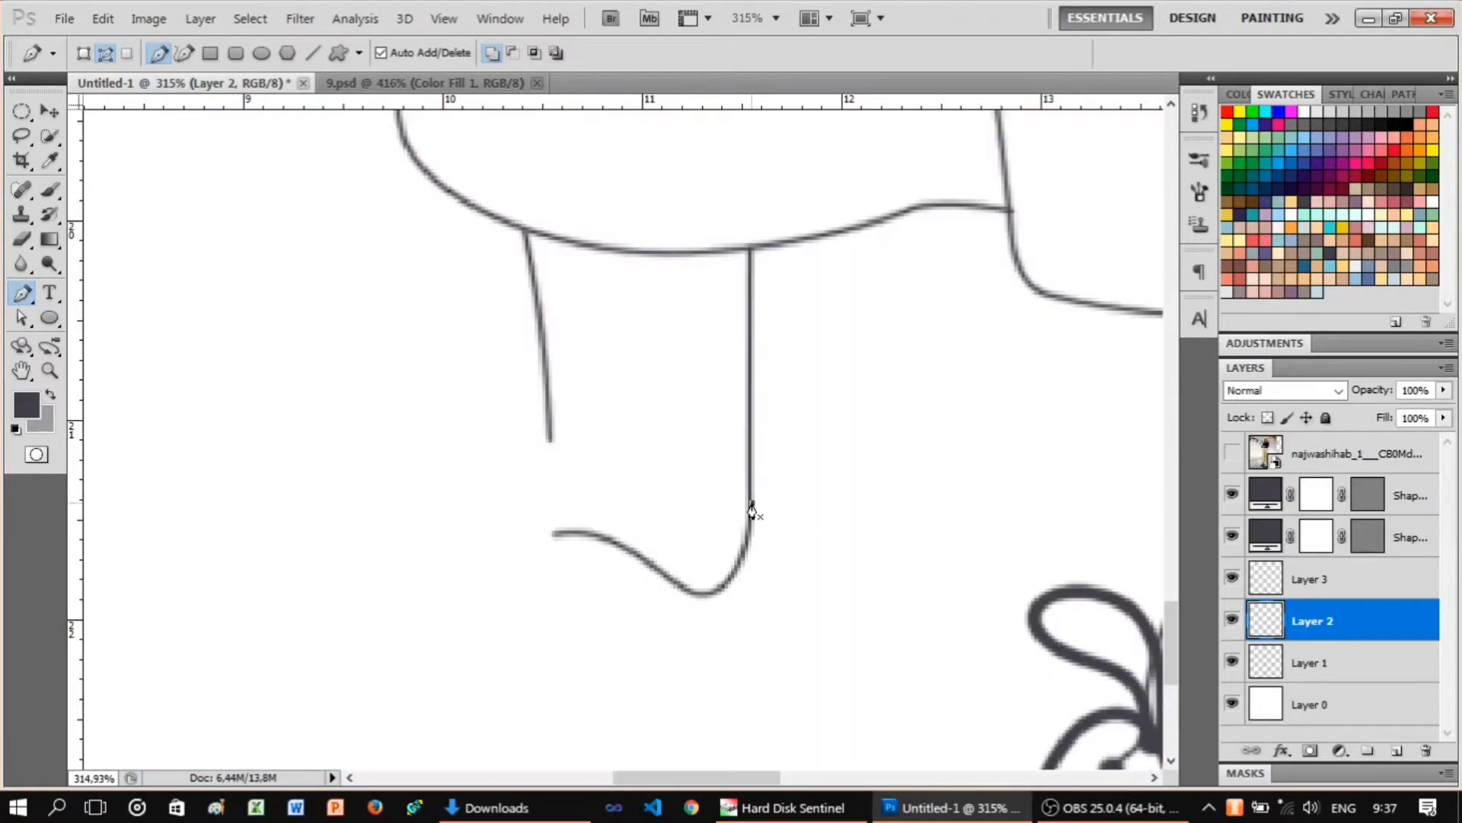
pyautogui.click(1232, 453)
pyautogui.moveTo(807, 465); pyautogui.dragTo(796, 554)
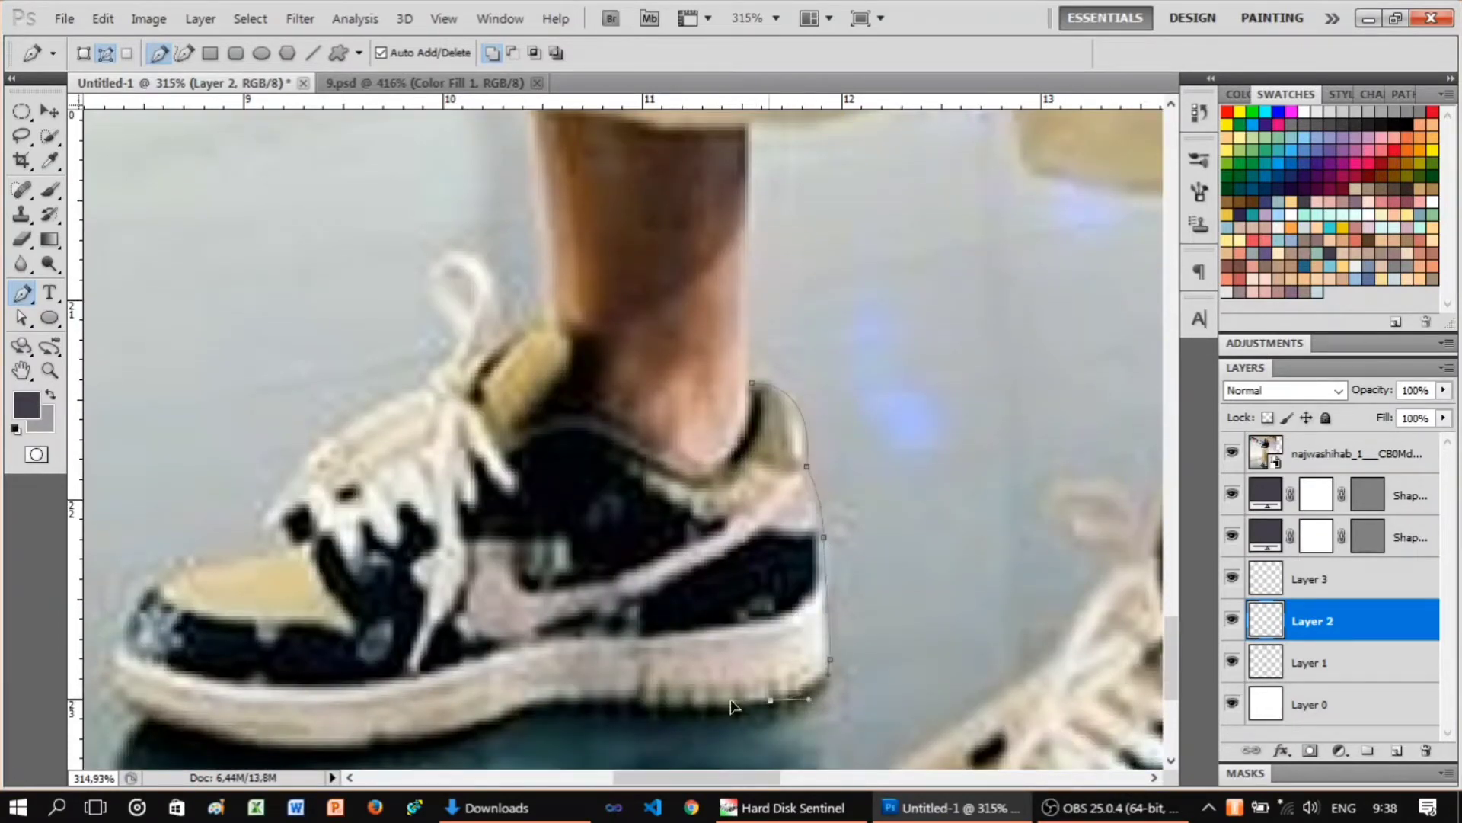
pyautogui.scroll(-1, 729, 705)
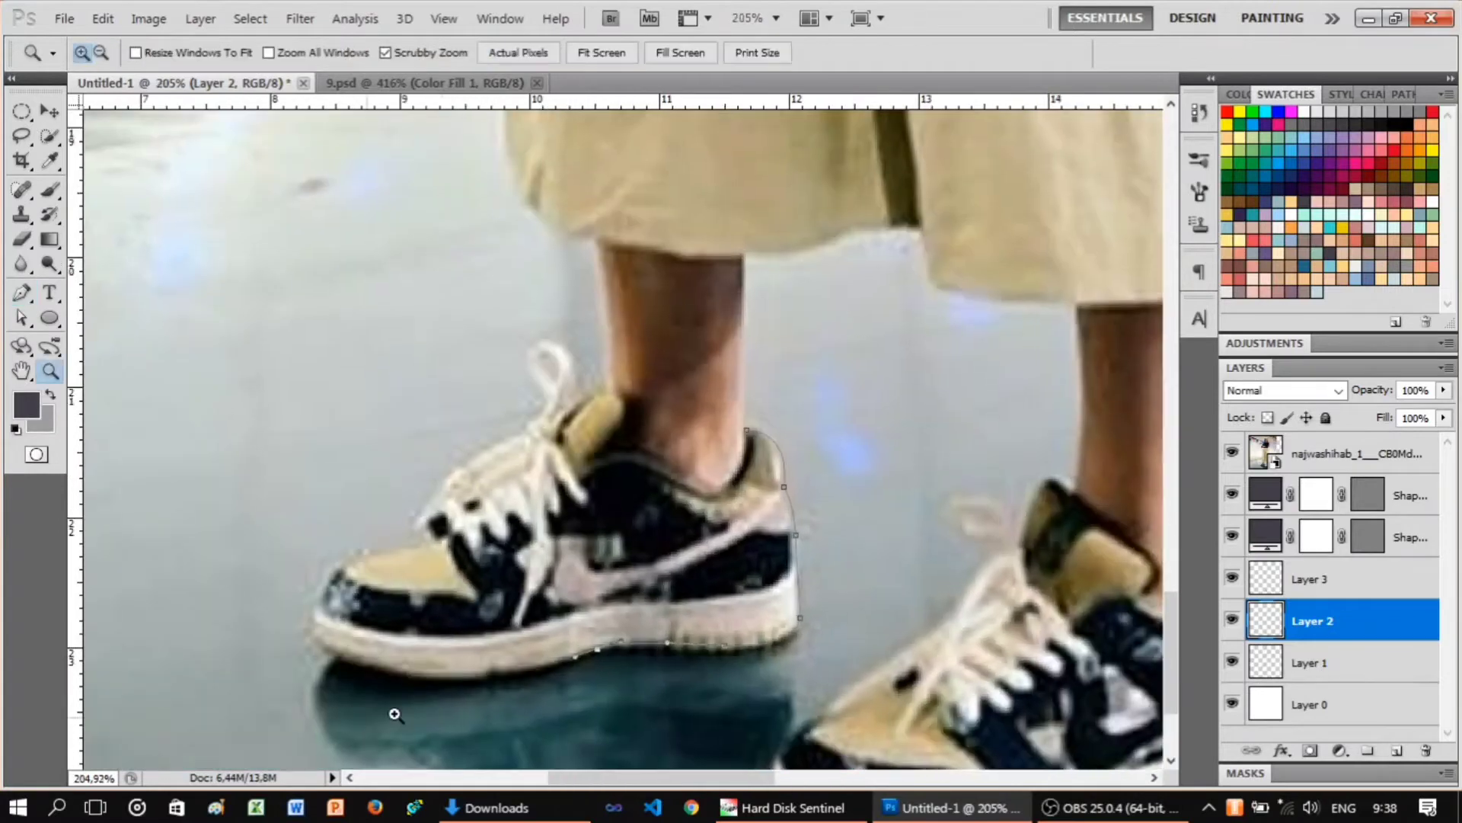
pyautogui.click(541, 673)
pyautogui.click(363, 652)
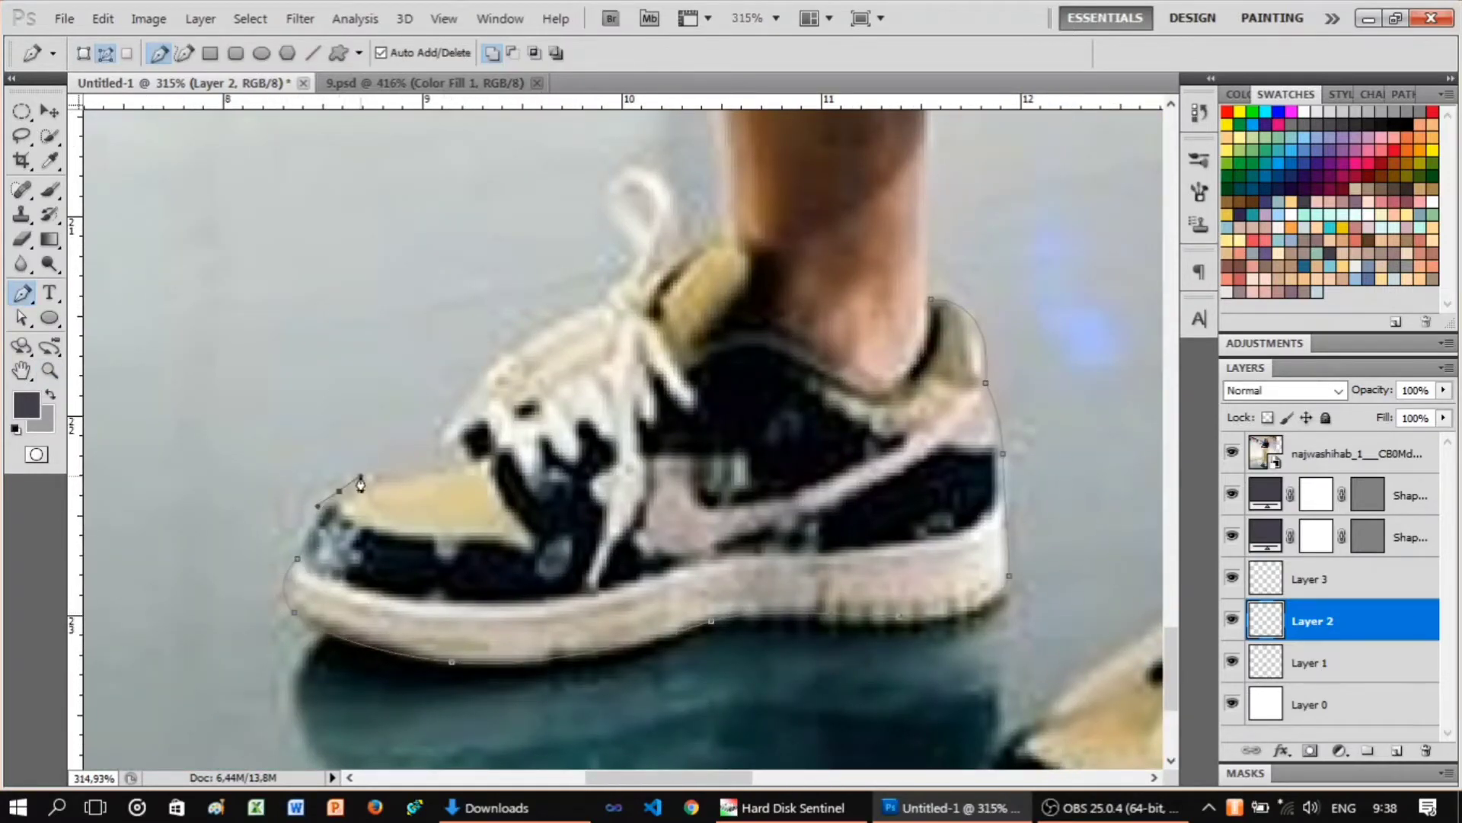
pyautogui.moveTo(361, 486); pyautogui.dragTo(566, 526)
pyautogui.click(566, 526)
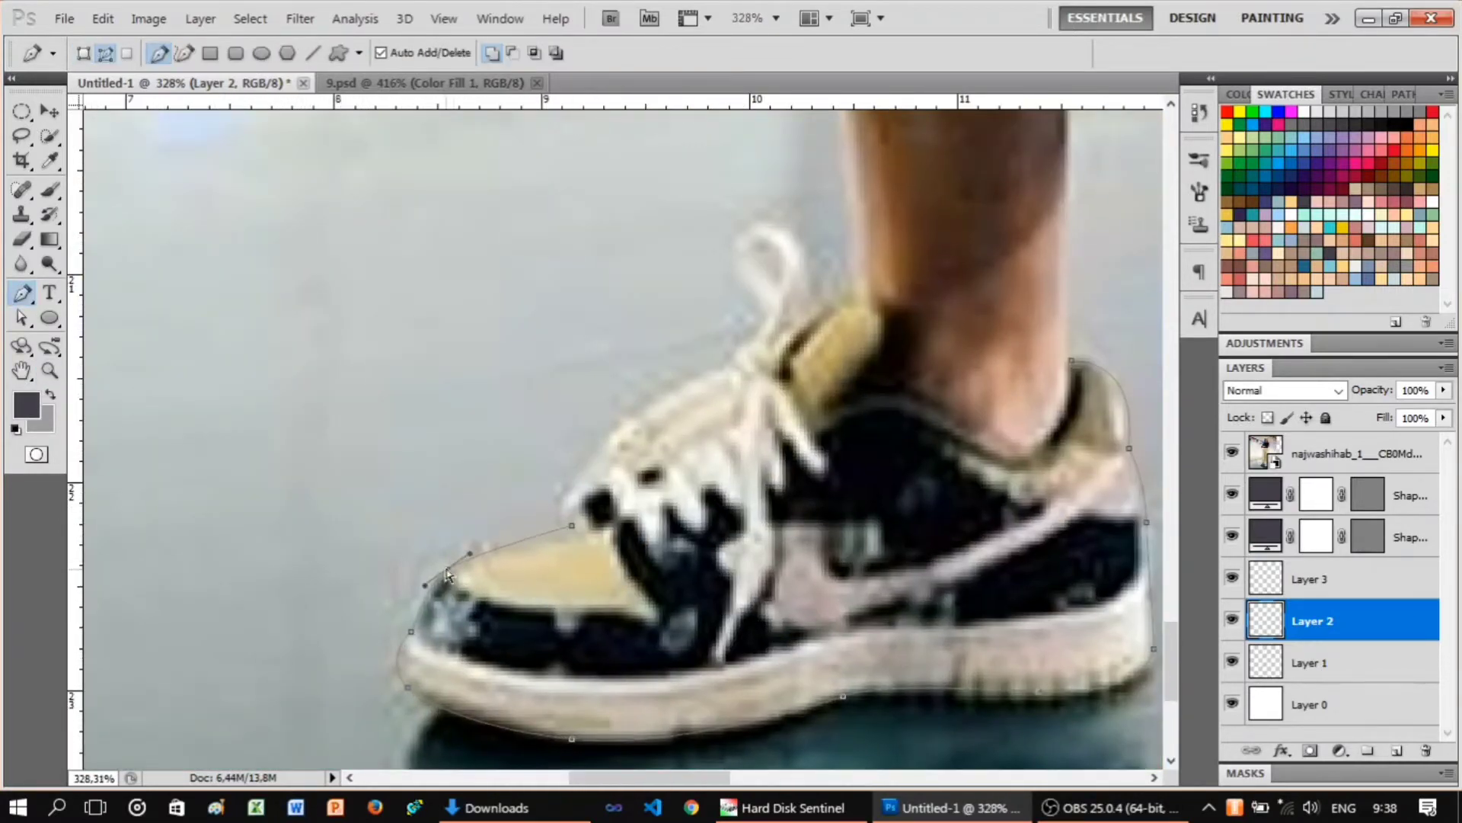
# Finish the shoe path up to the tongue and check it without the photo.
pyautogui.scroll(2, 616, 474)
pyautogui.moveTo(756, 439); pyautogui.dragTo(796, 395)
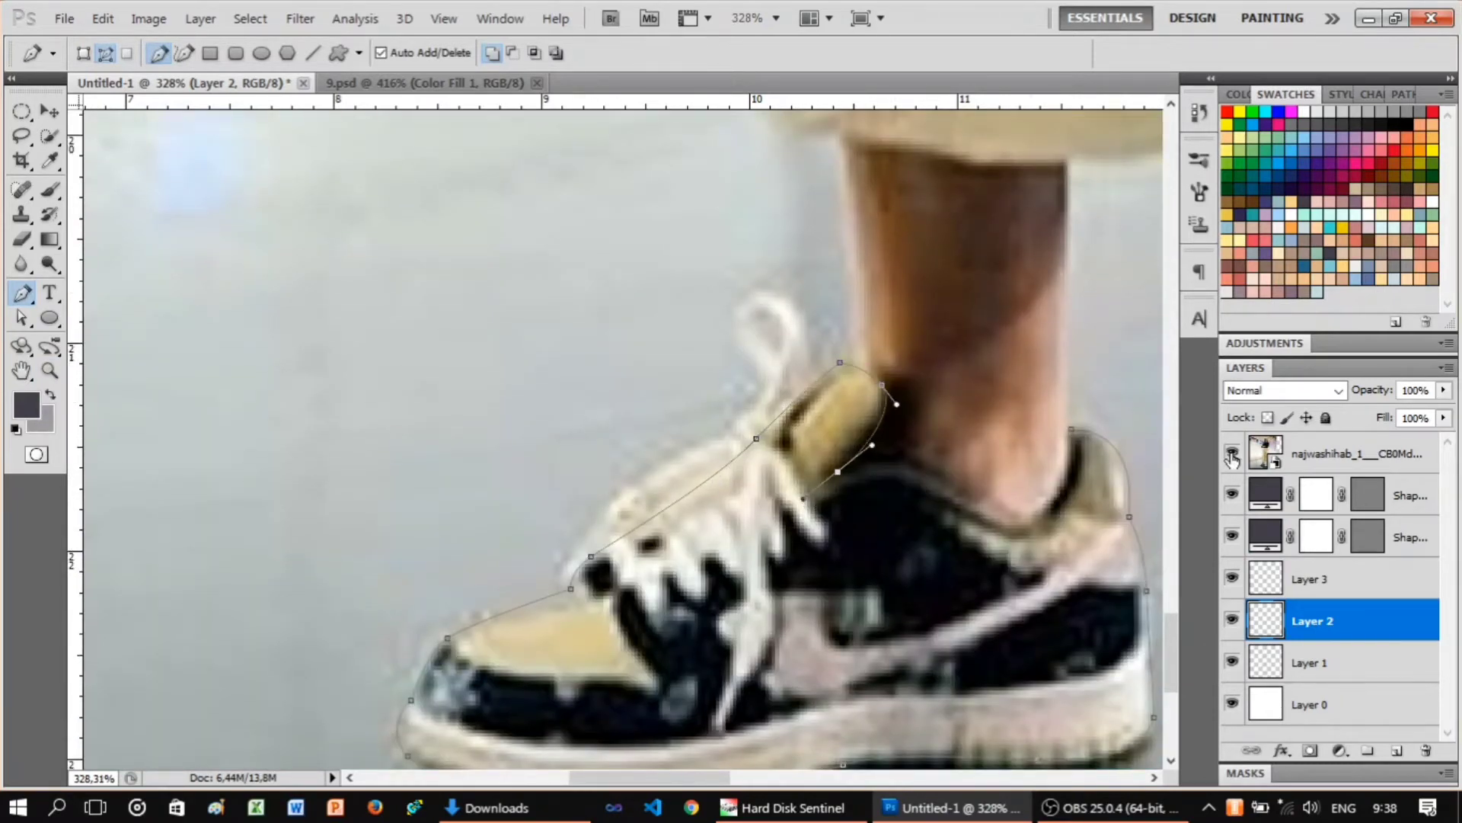
pyautogui.click(1232, 455)
pyautogui.click(1232, 455)
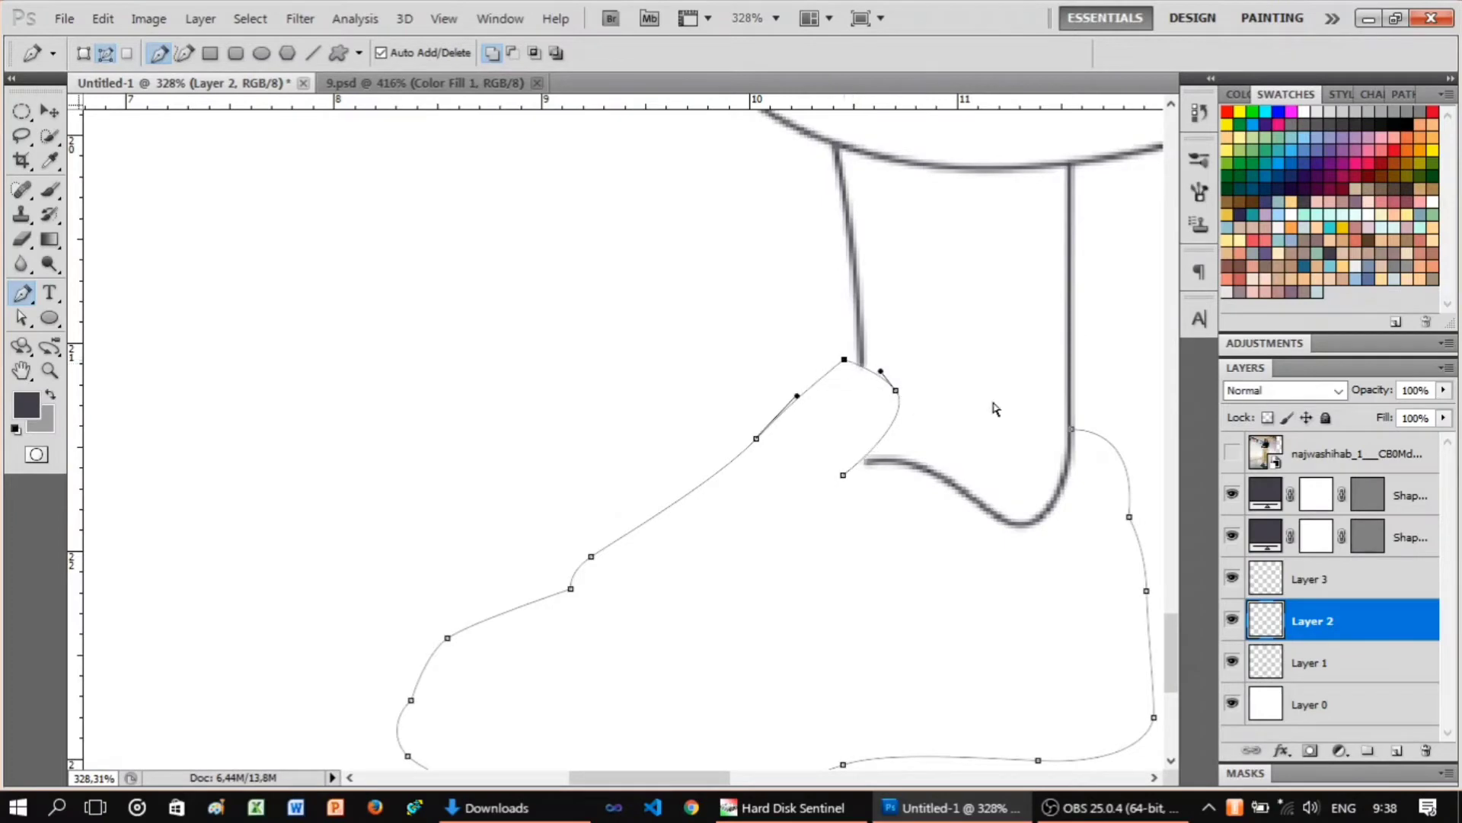
pyautogui.scroll(-2, 843, 481)
pyautogui.rightClick(966, 478)
# Stroke the current shoe path and begin the midsole line curving from the toe.
pyautogui.click(983, 512)
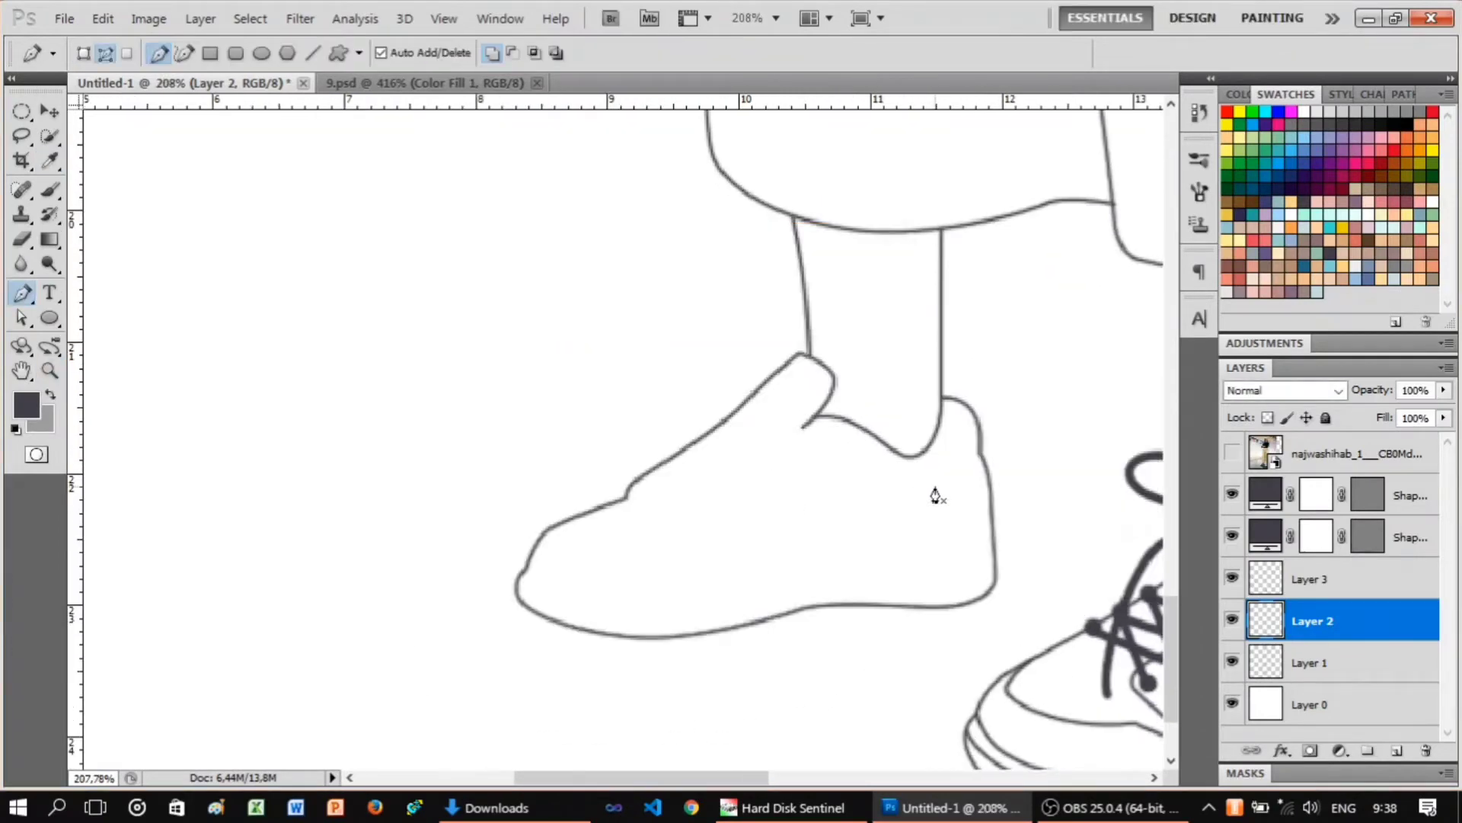
pyautogui.click(1231, 455)
pyautogui.scroll(2, 798, 509)
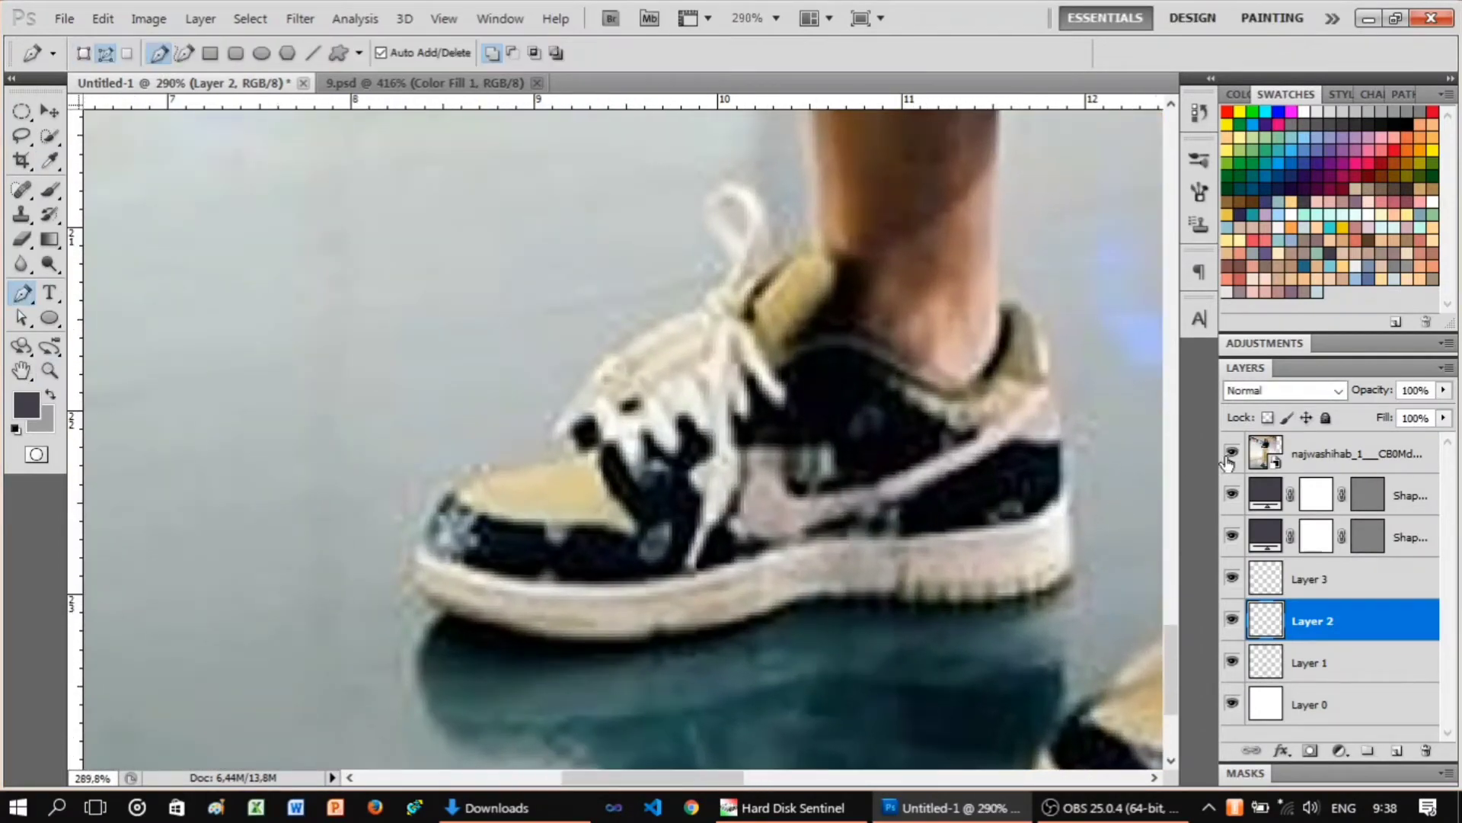
pyautogui.click(1232, 455)
pyautogui.click(420, 545)
pyautogui.moveTo(793, 573); pyautogui.dragTo(1038, 506)
pyautogui.scroll(-2, 562, 506)
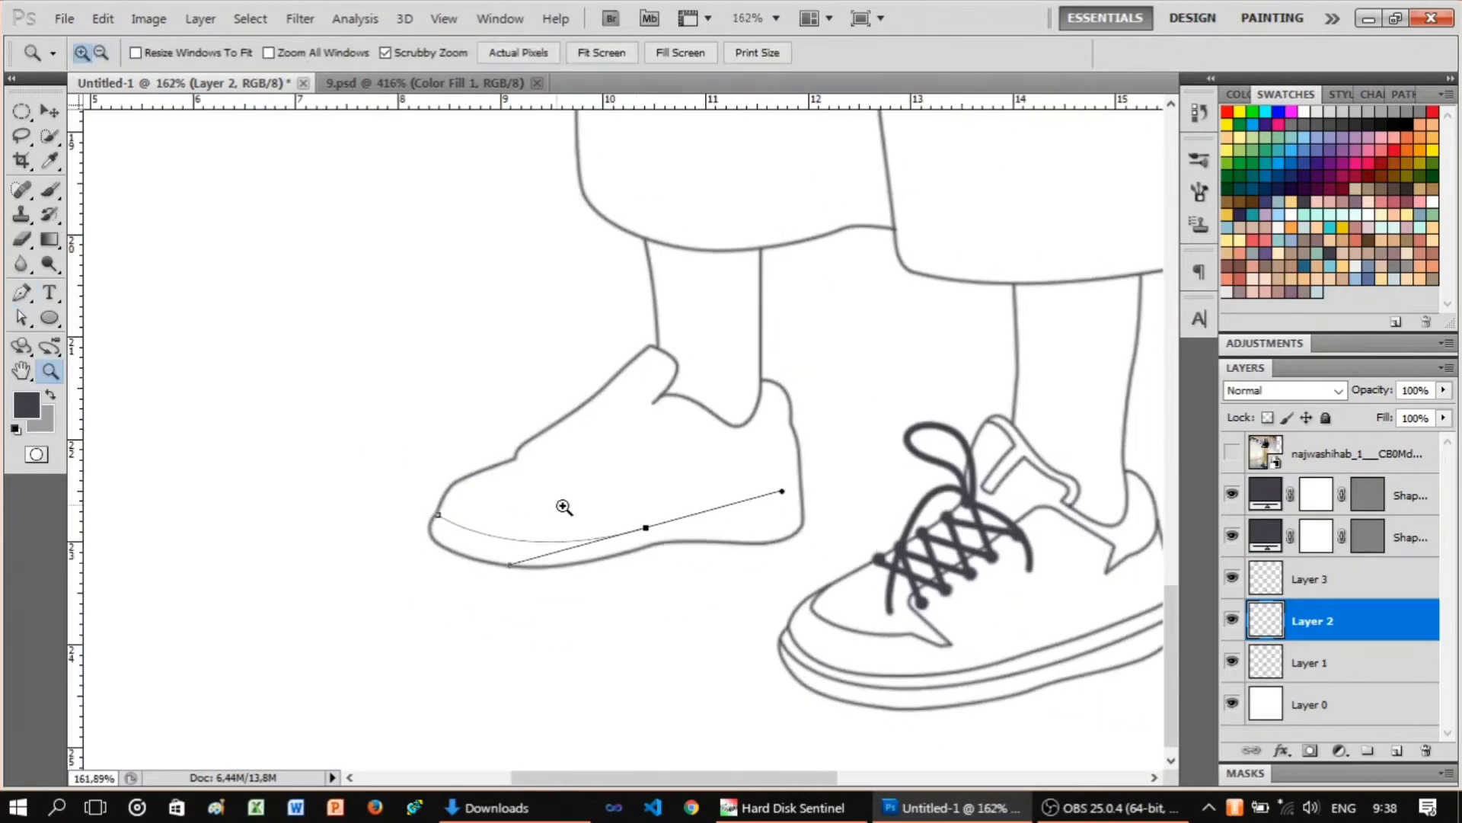
pyautogui.scroll(2, 561, 506)
# Undo the misplaced toe anchor and extend the midsole curve toward the heel.
pyautogui.click(1231, 455)
pyautogui.doubleClick(1232, 454)
pyautogui.hotkey('ctrl', 'z')
pyautogui.moveTo(270, 578); pyautogui.dragTo(506, 559)
pyautogui.click(1232, 455)
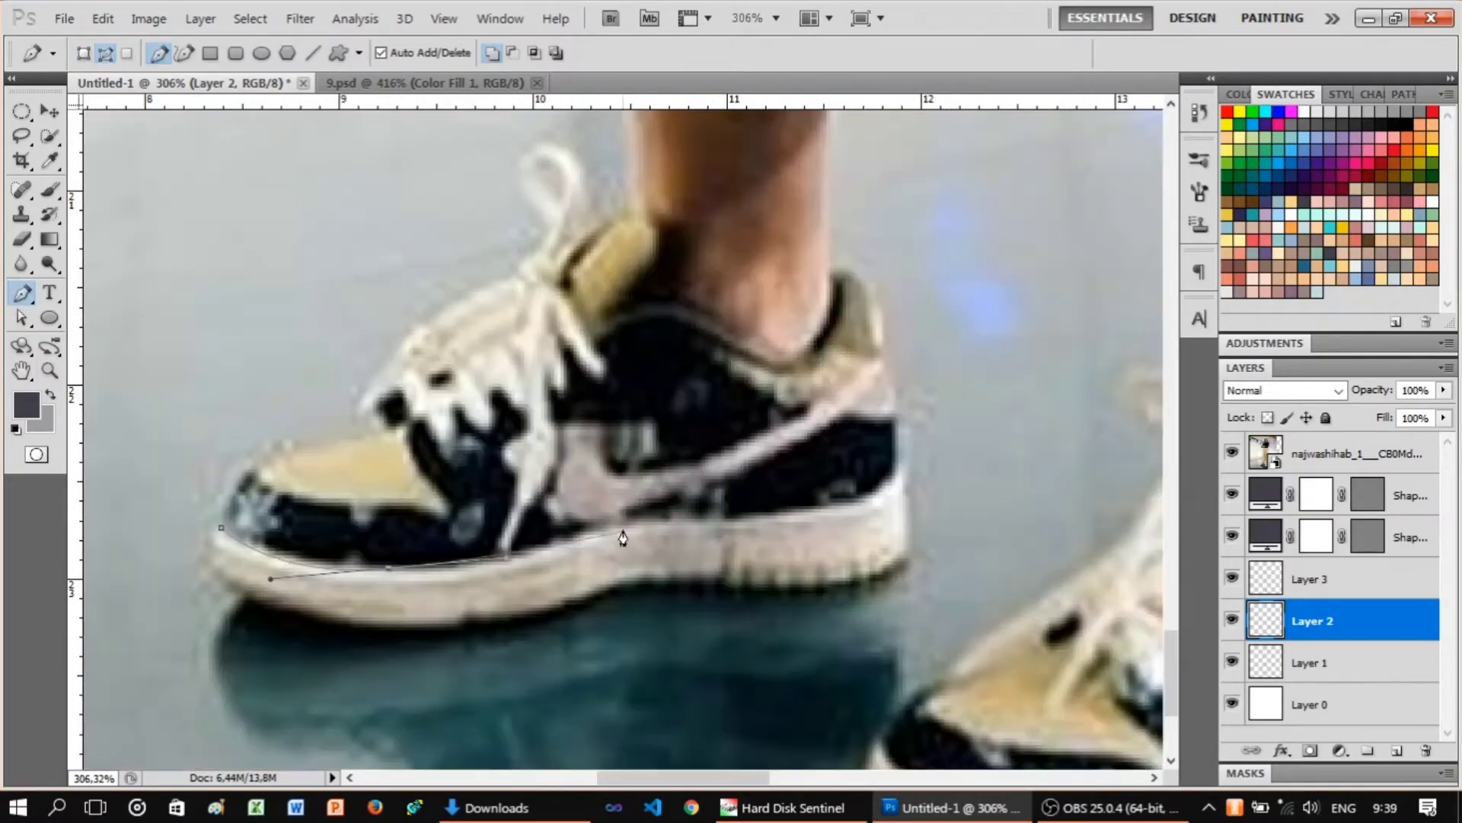
pyautogui.moveTo(901, 473); pyautogui.dragTo(1005, 462)
pyautogui.click(1232, 455)
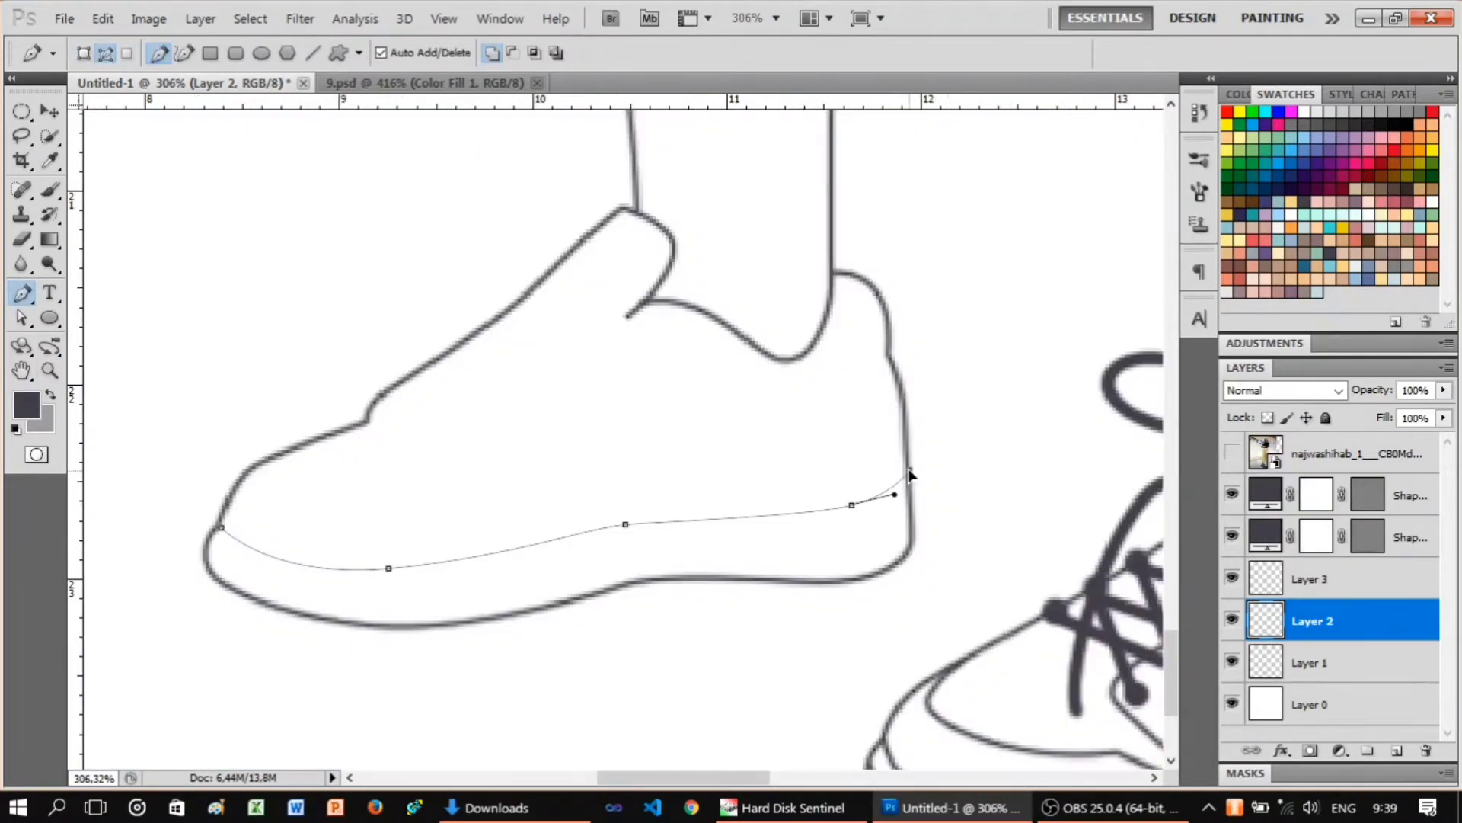
# Finish the midsole path at the heel edge and stroke it as a dark line.
pyautogui.rightClick(605, 417)
pyautogui.press('Escape')
pyautogui.scroll(2, 896, 499)
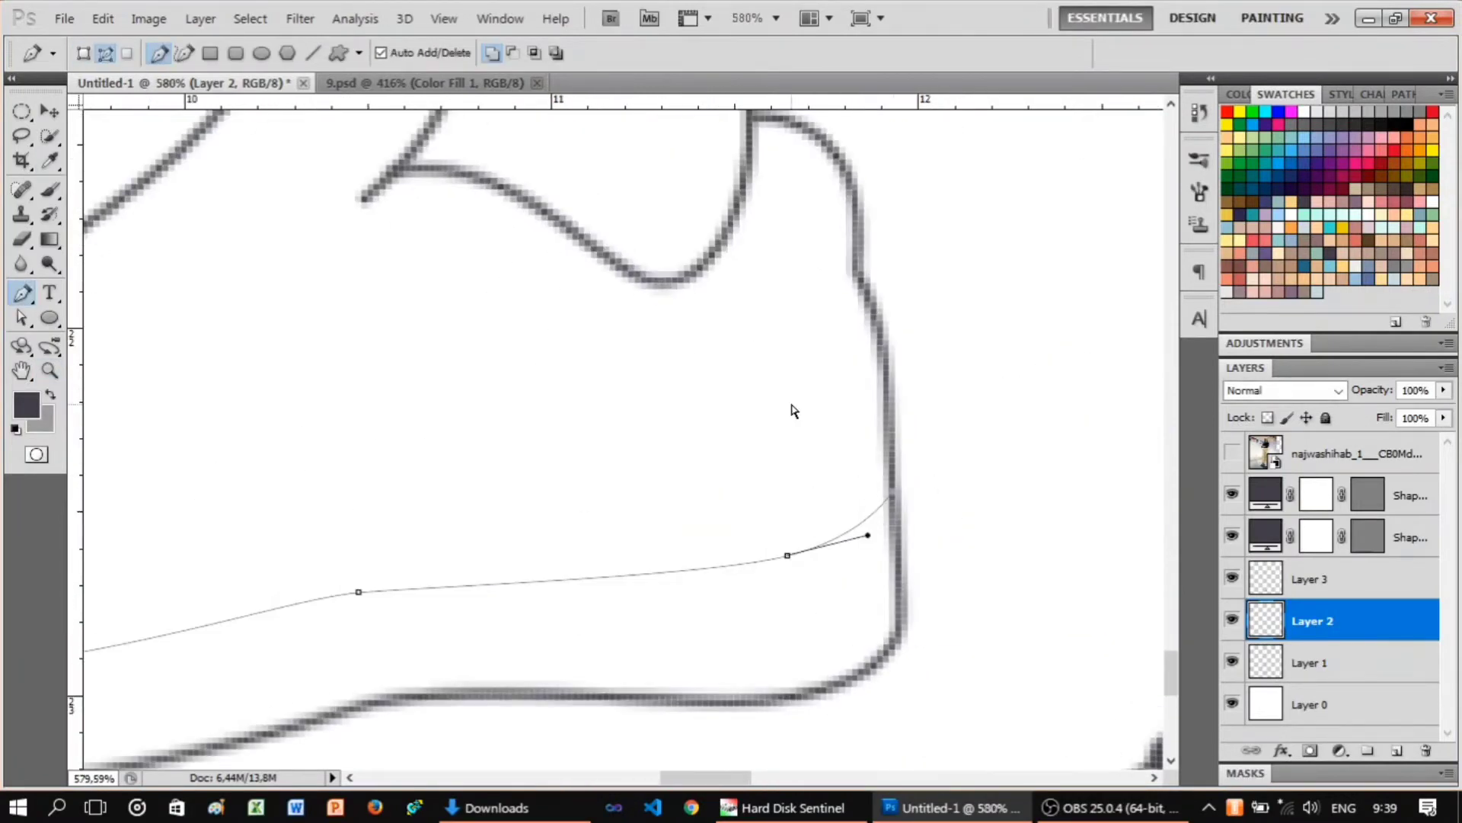
pyautogui.scroll(-3, 792, 412)
pyautogui.rightClick(792, 415)
pyautogui.click(842, 541)
pyautogui.press('Return')
# Check the stroked sole against the photo, then start the side-panel curve past the tongue.
pyautogui.click(1231, 455)
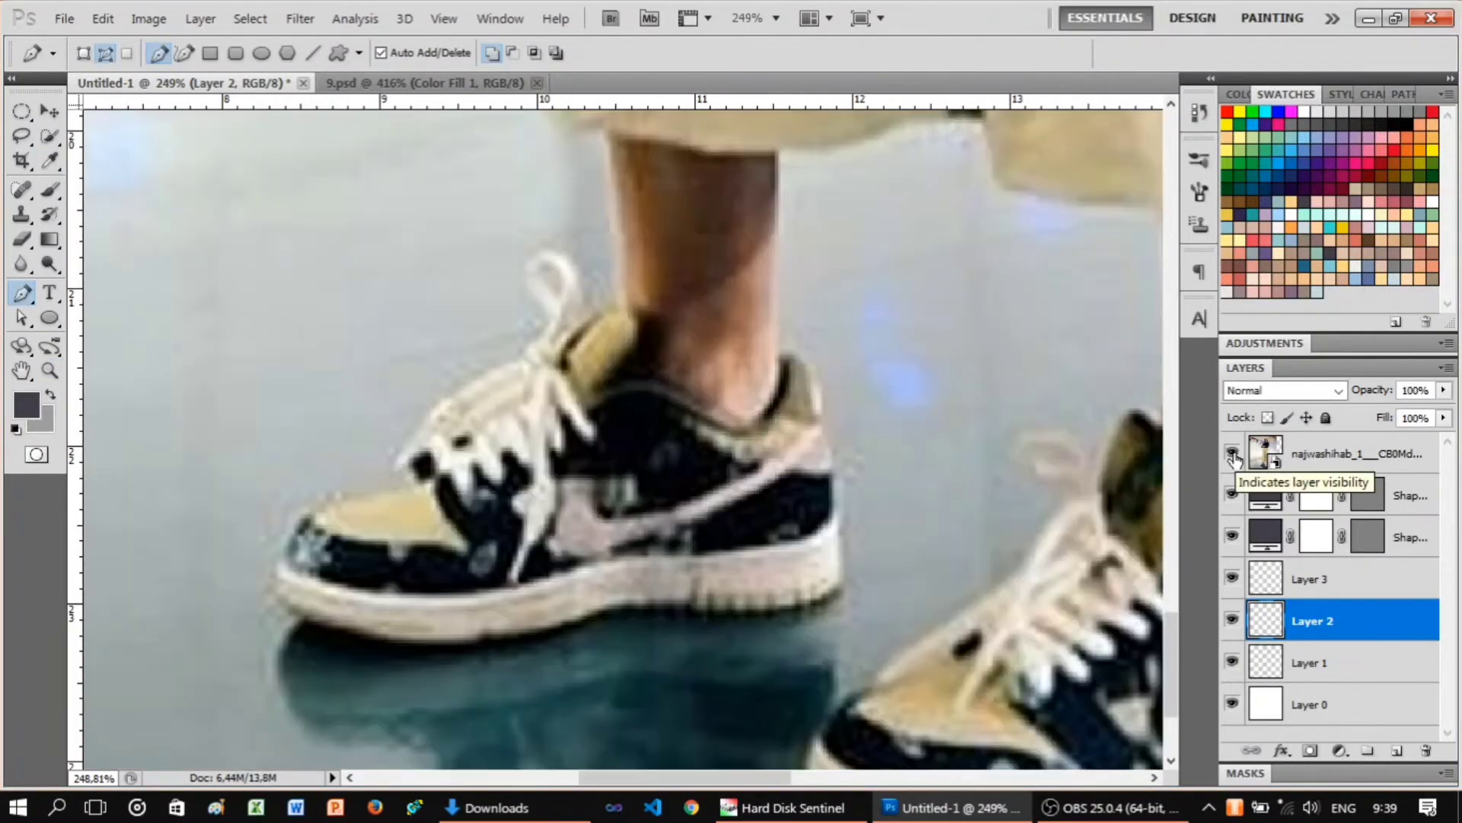
pyautogui.click(1232, 454)
pyautogui.scroll(2, 343, 502)
pyautogui.click(1231, 455)
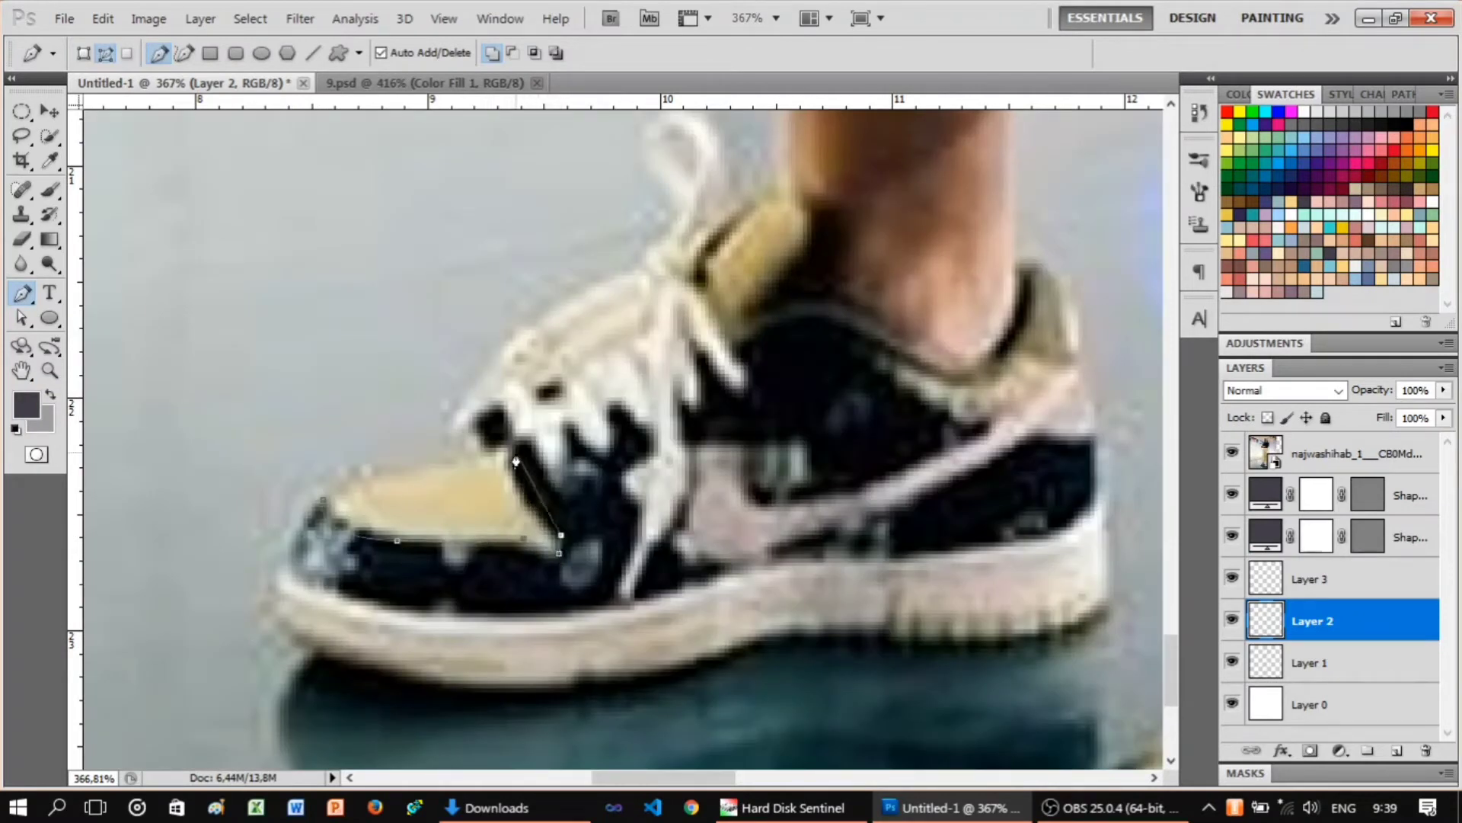
pyautogui.moveTo(520, 434); pyautogui.dragTo(533, 424)
pyautogui.scroll(1, 729, 380)
pyautogui.moveTo(871, 386); pyautogui.dragTo(910, 425)
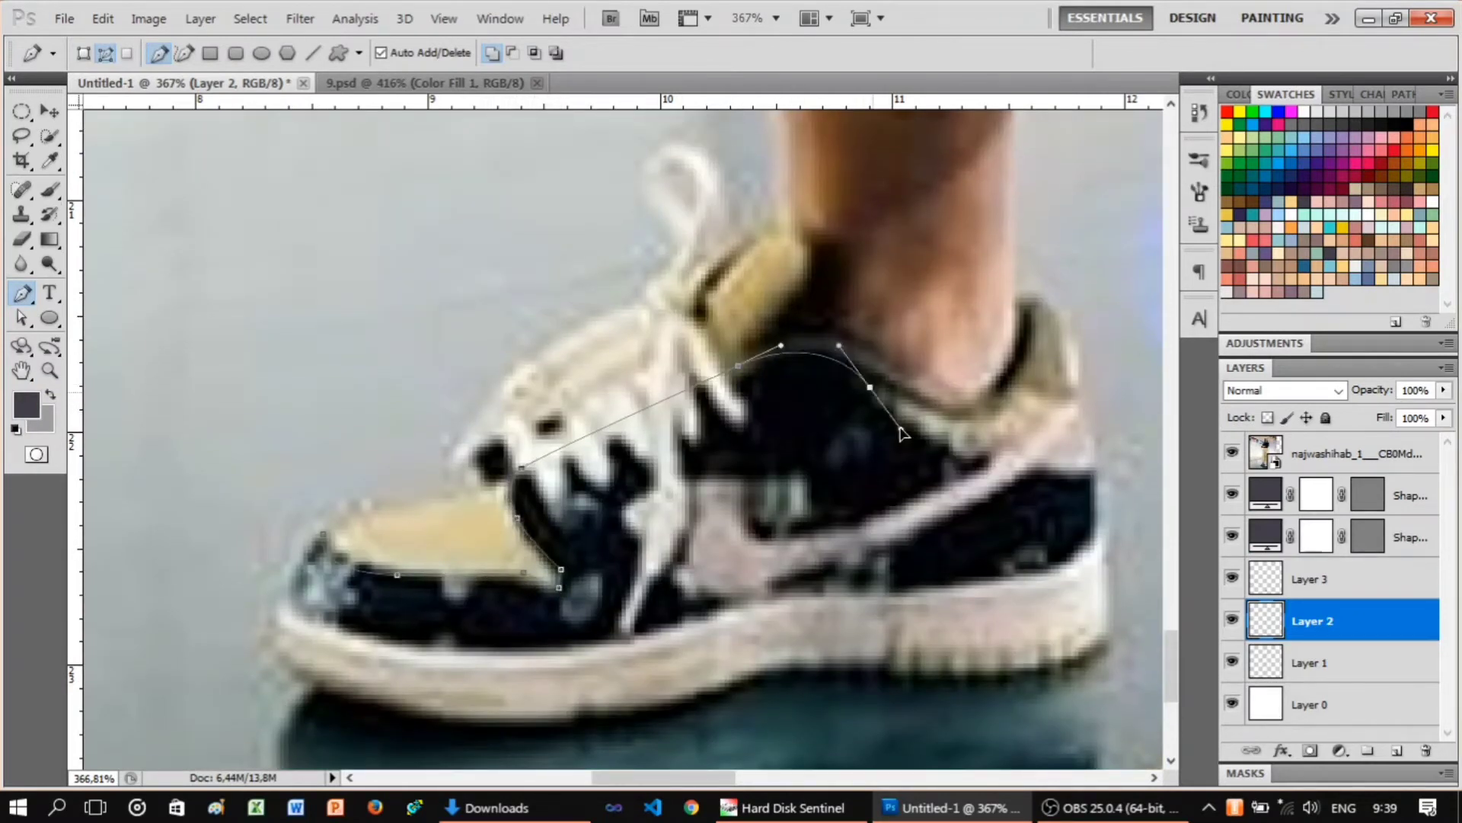
pyautogui.scroll(-1, 1039, 450)
# Continue the side-panel curve of the left sneaker toward the heel.
pyautogui.click(1231, 455)
pyautogui.press('z')
pyautogui.scroll(-3, 730, 444)
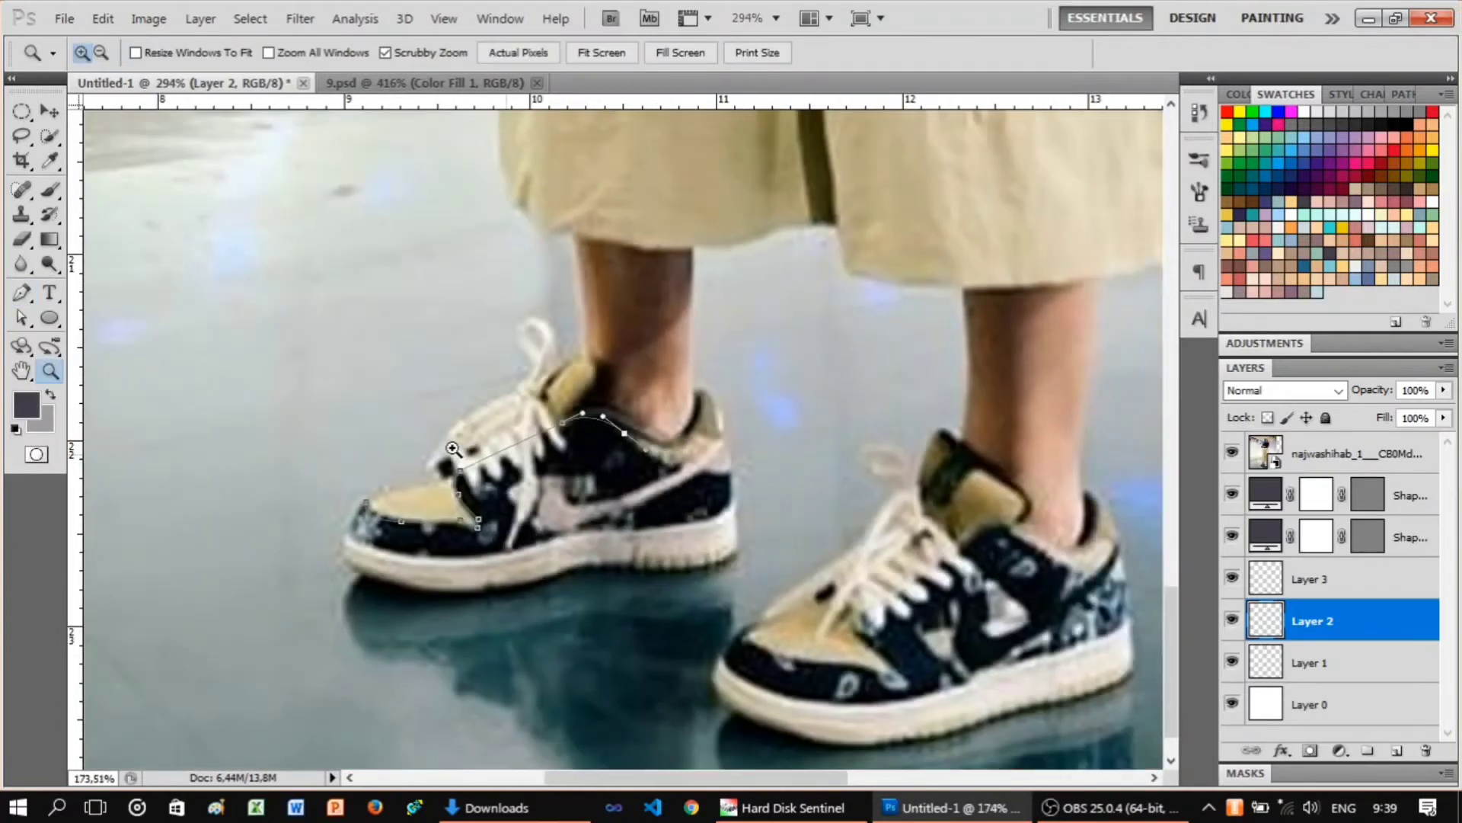
pyautogui.scroll(4, 729, 444)
pyautogui.scroll(1, 730, 444)
pyautogui.press('p')
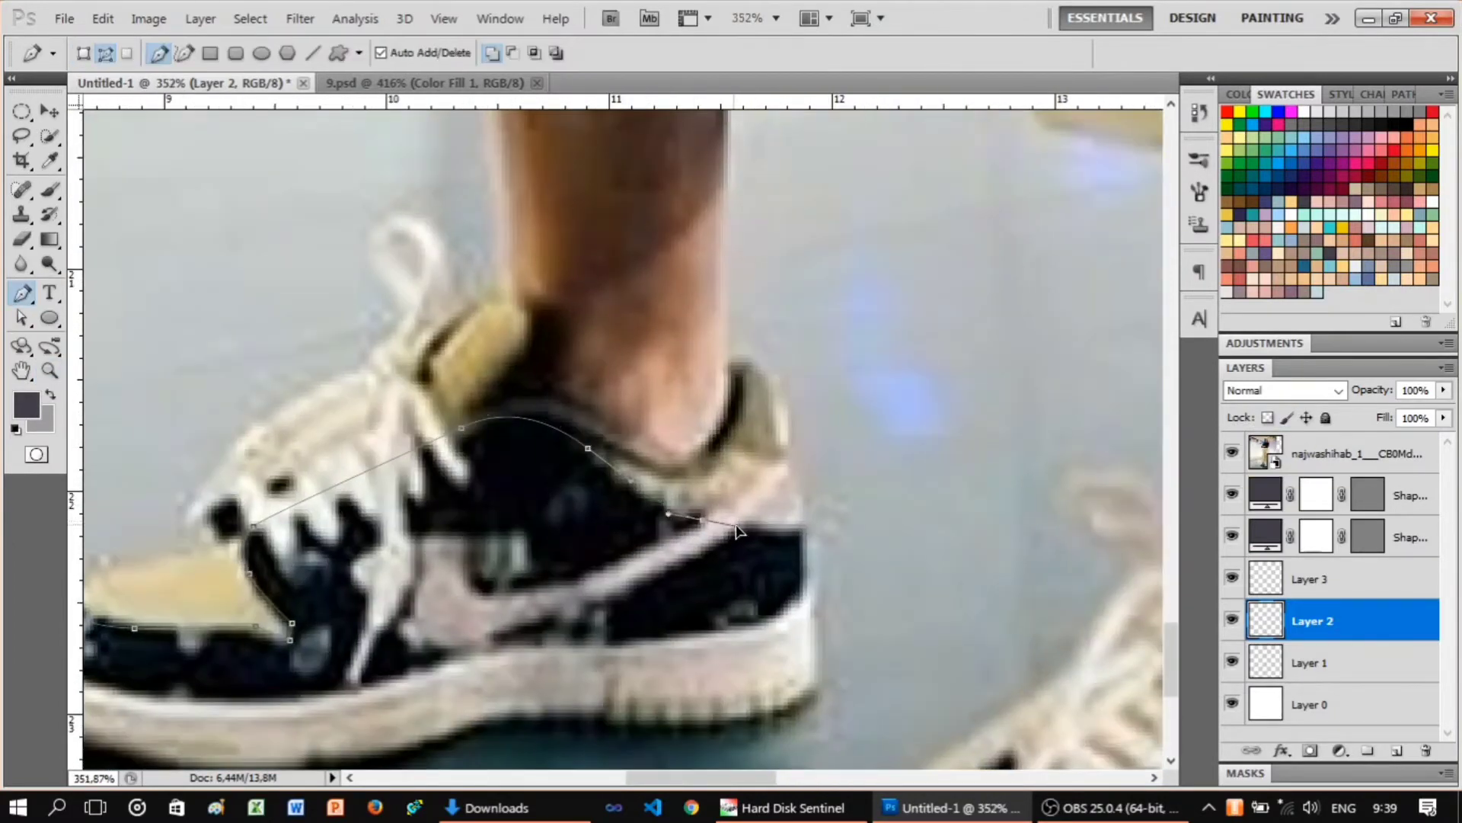
pyautogui.moveTo(804, 527); pyautogui.dragTo(930, 496)
pyautogui.press('z')
pyautogui.scroll(-1, 930, 424)
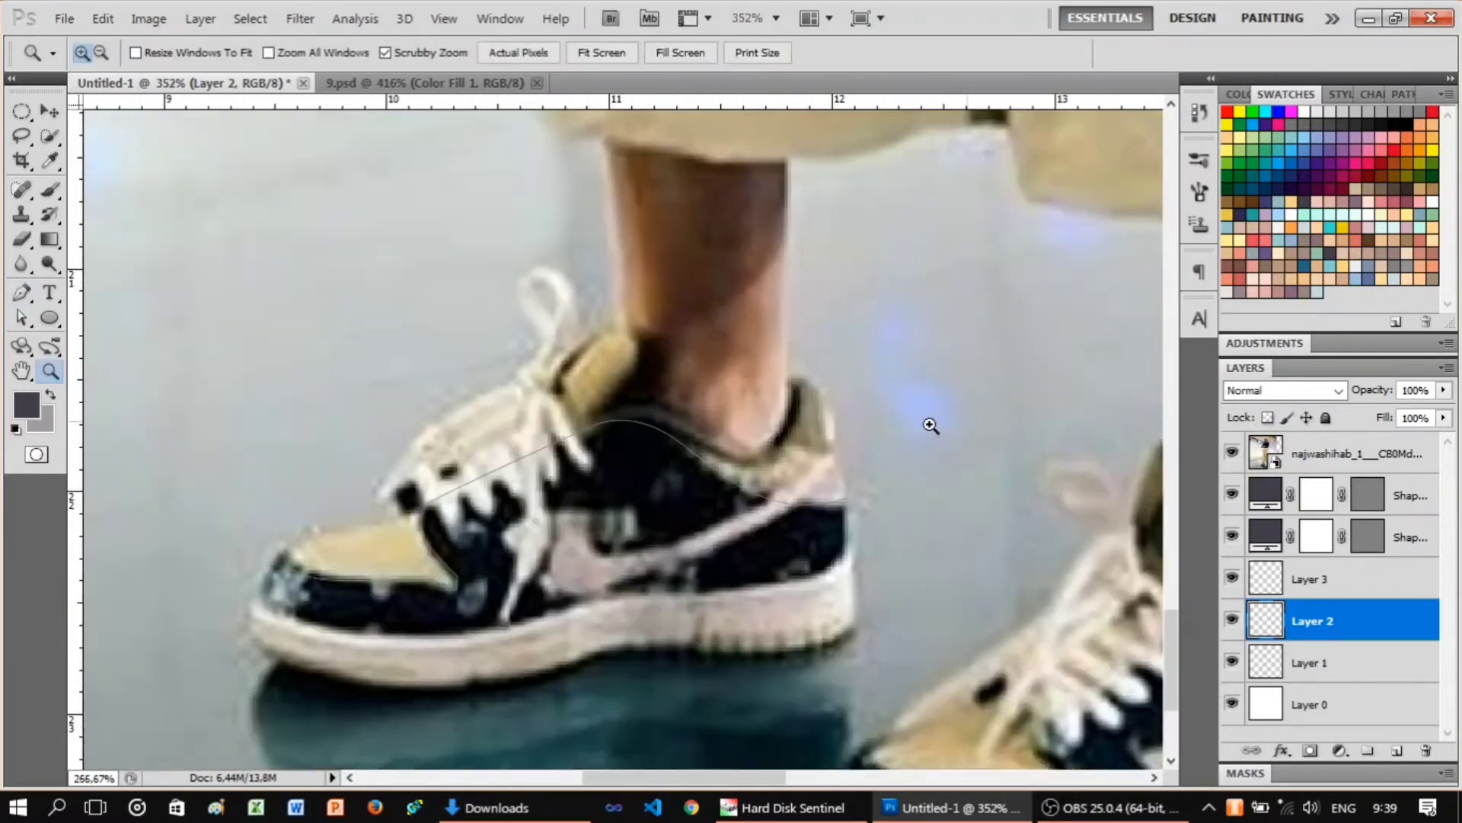
pyautogui.scroll(-1, 930, 424)
pyautogui.click(1232, 455)
pyautogui.press('p')
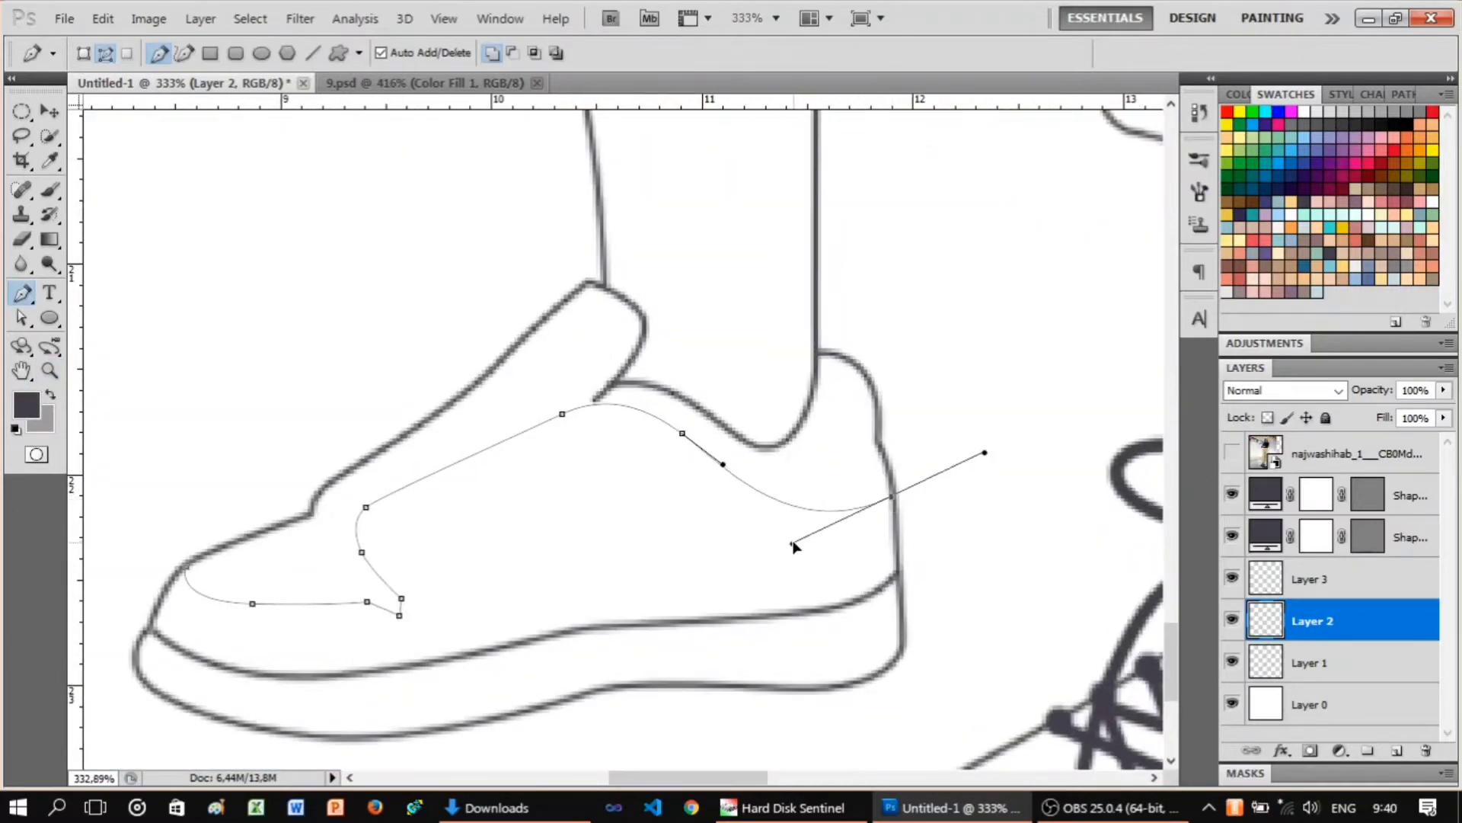
# End the side-panel line at the heel and stroke it onto Layer 2.
pyautogui.press('z')
pyautogui.scroll(-3, 734, 513)
pyautogui.scroll(3, 824, 478)
pyautogui.press('p')
pyautogui.press('z')
pyautogui.press('p')
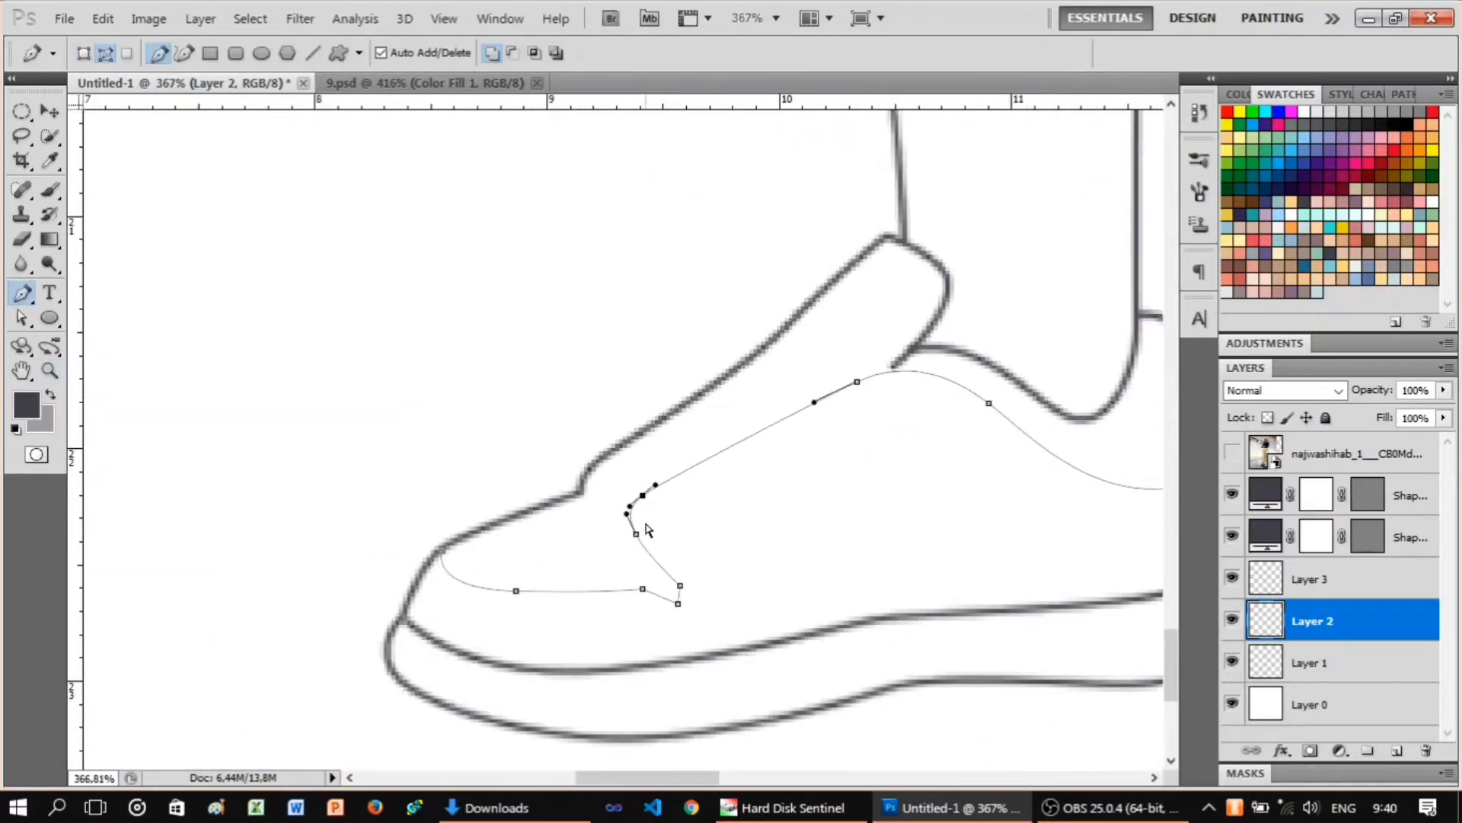
pyautogui.press('z')
pyautogui.rightClick(793, 303)
pyautogui.click(793, 303)
pyautogui.press('Escape')
pyautogui.press('z')
pyautogui.scroll(-3, 594, 424)
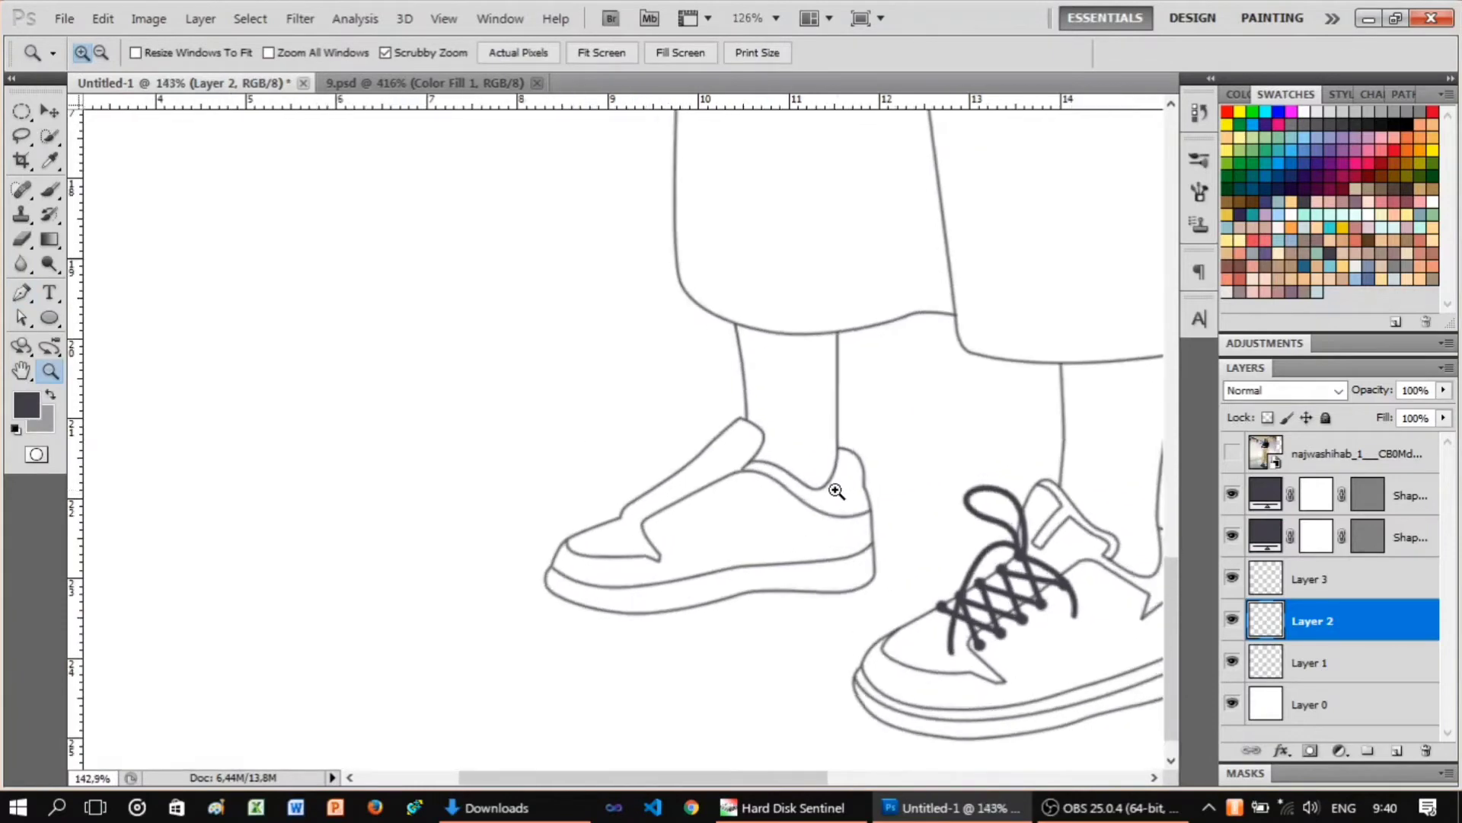
# Compare the line drawing with the reference photo and zoom in on the left sneaker.
pyautogui.scroll(3, 819, 483)
pyautogui.press('p')
pyautogui.click(1232, 455)
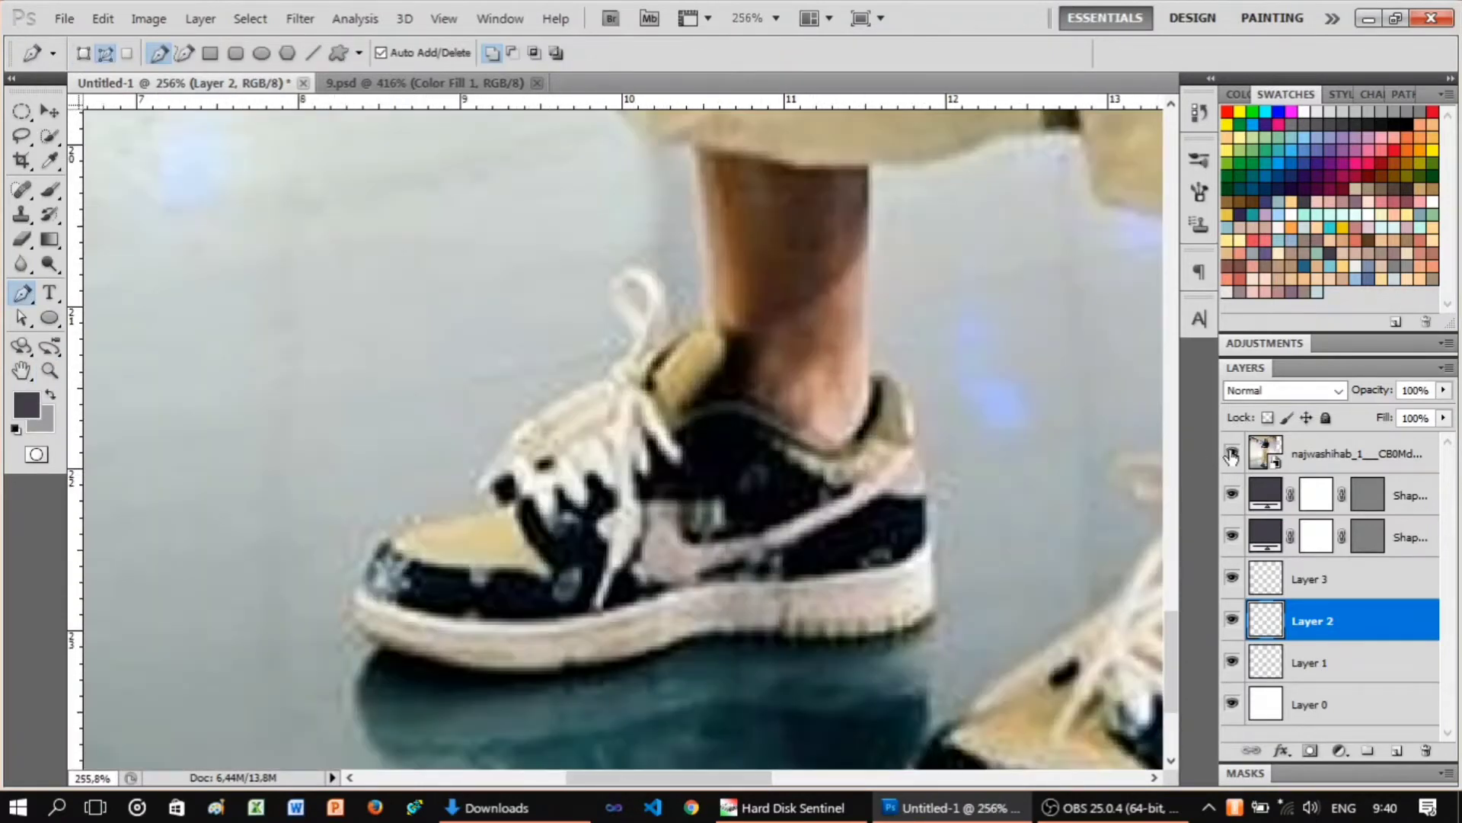
pyautogui.click(1232, 455)
pyautogui.click(1231, 455)
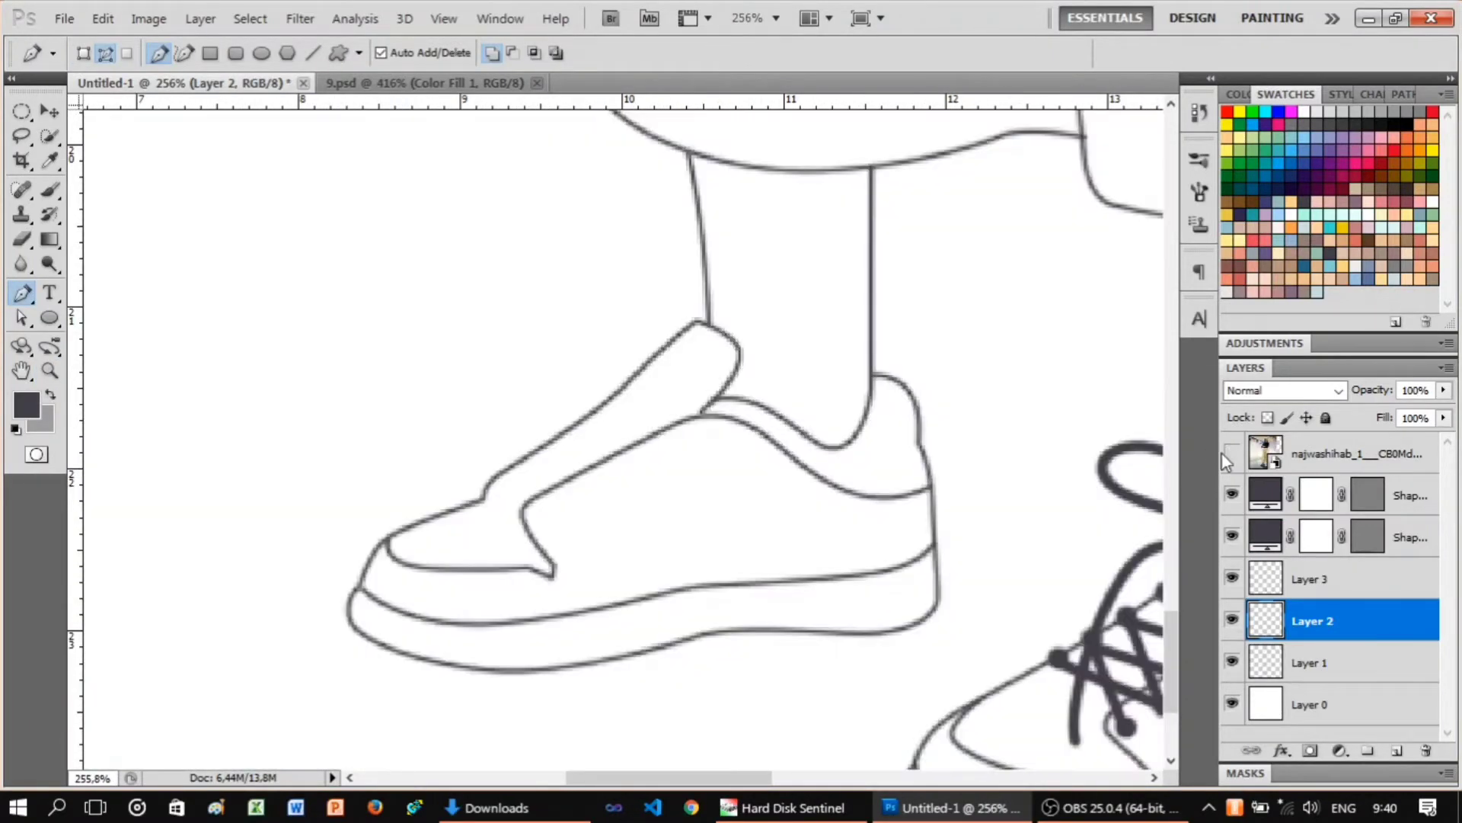
pyautogui.click(1231, 455)
pyautogui.press('z')
pyautogui.scroll(-2, 418, 489)
pyautogui.scroll(2, 663, 490)
pyautogui.scroll(2, 607, 496)
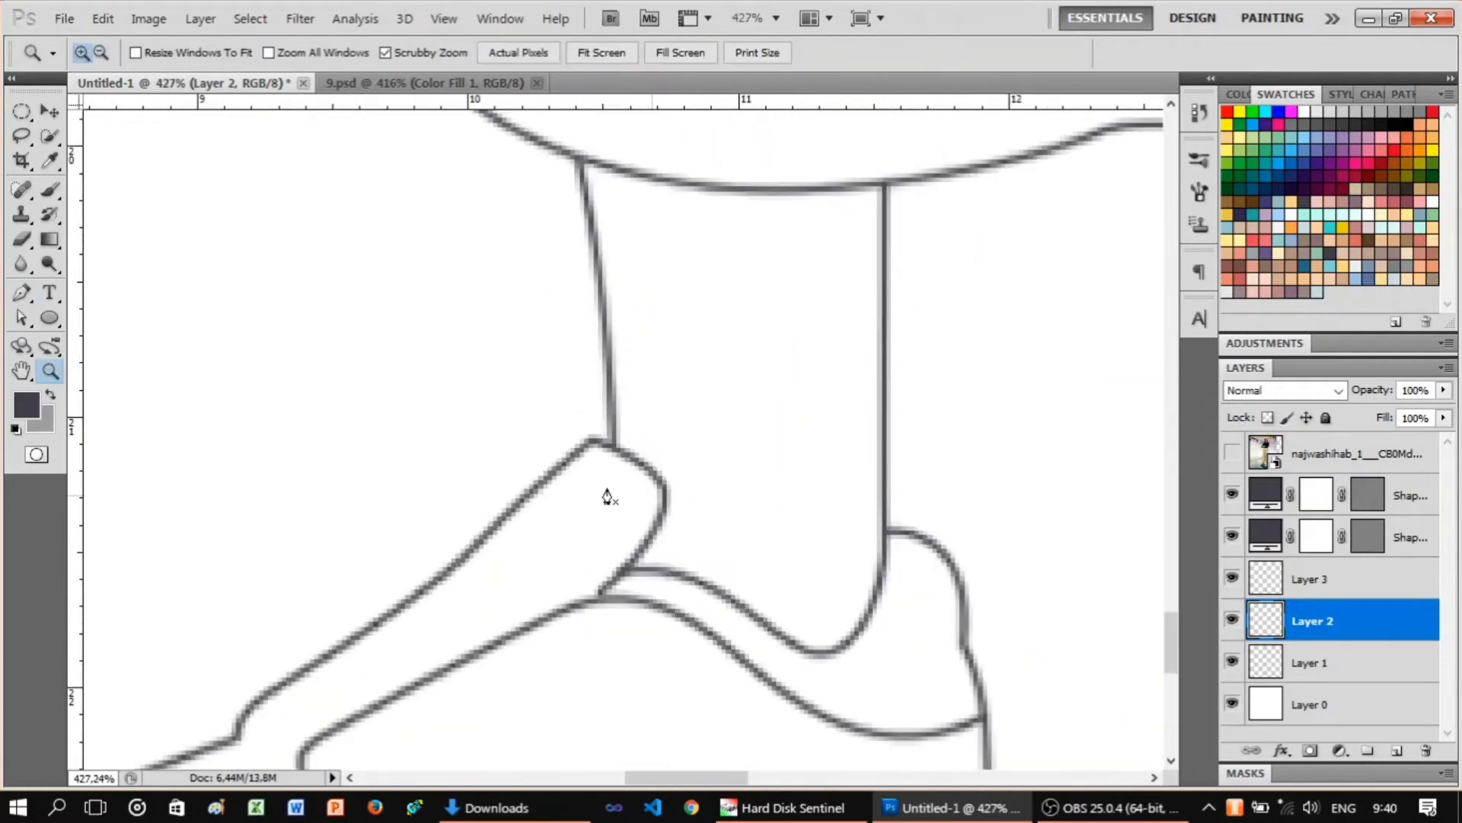
pyautogui.press('p')
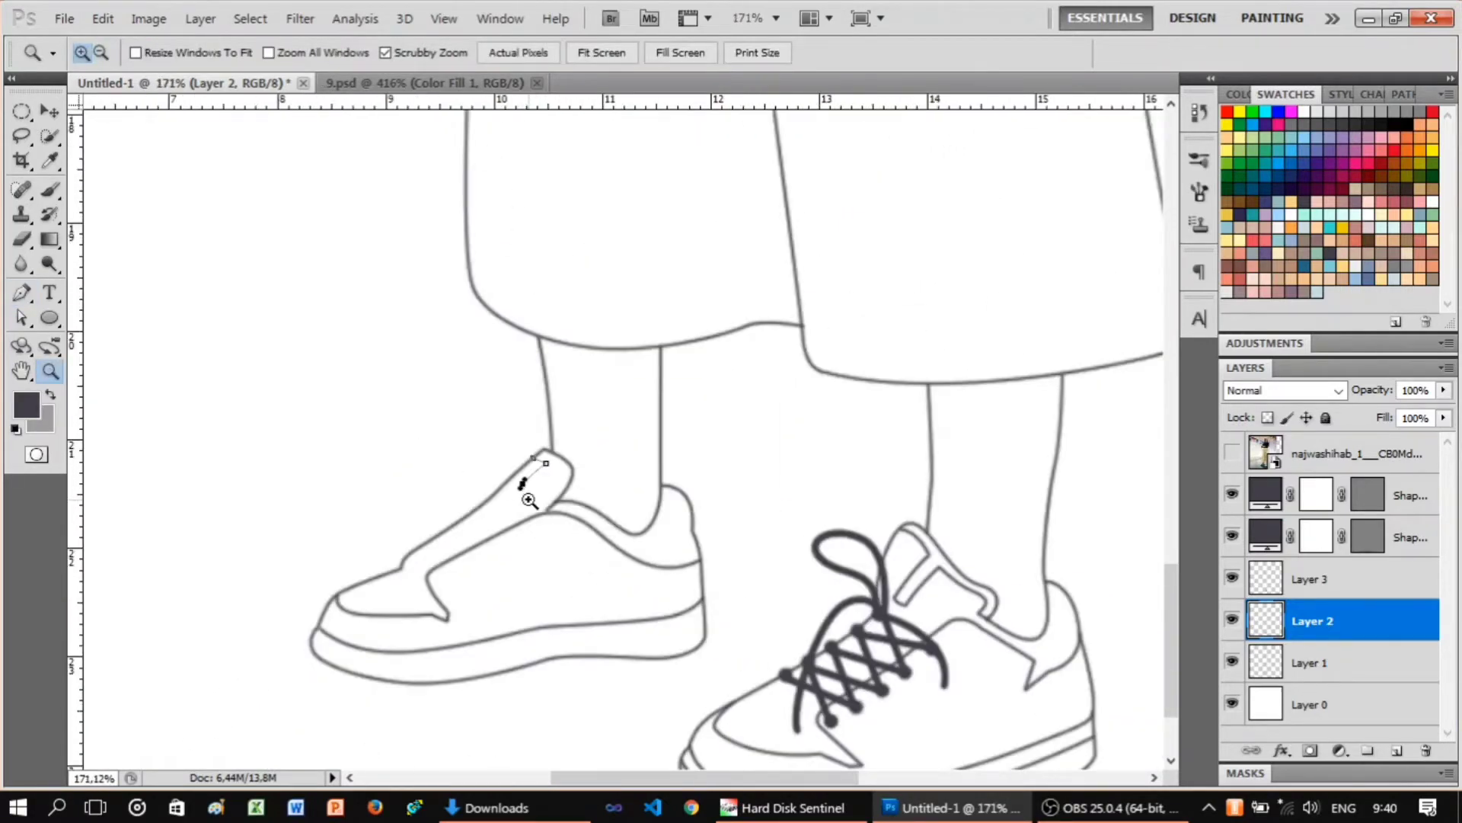
# Outline a small rounded stripe loop on the left sneaker's tongue.
pyautogui.click(542, 482)
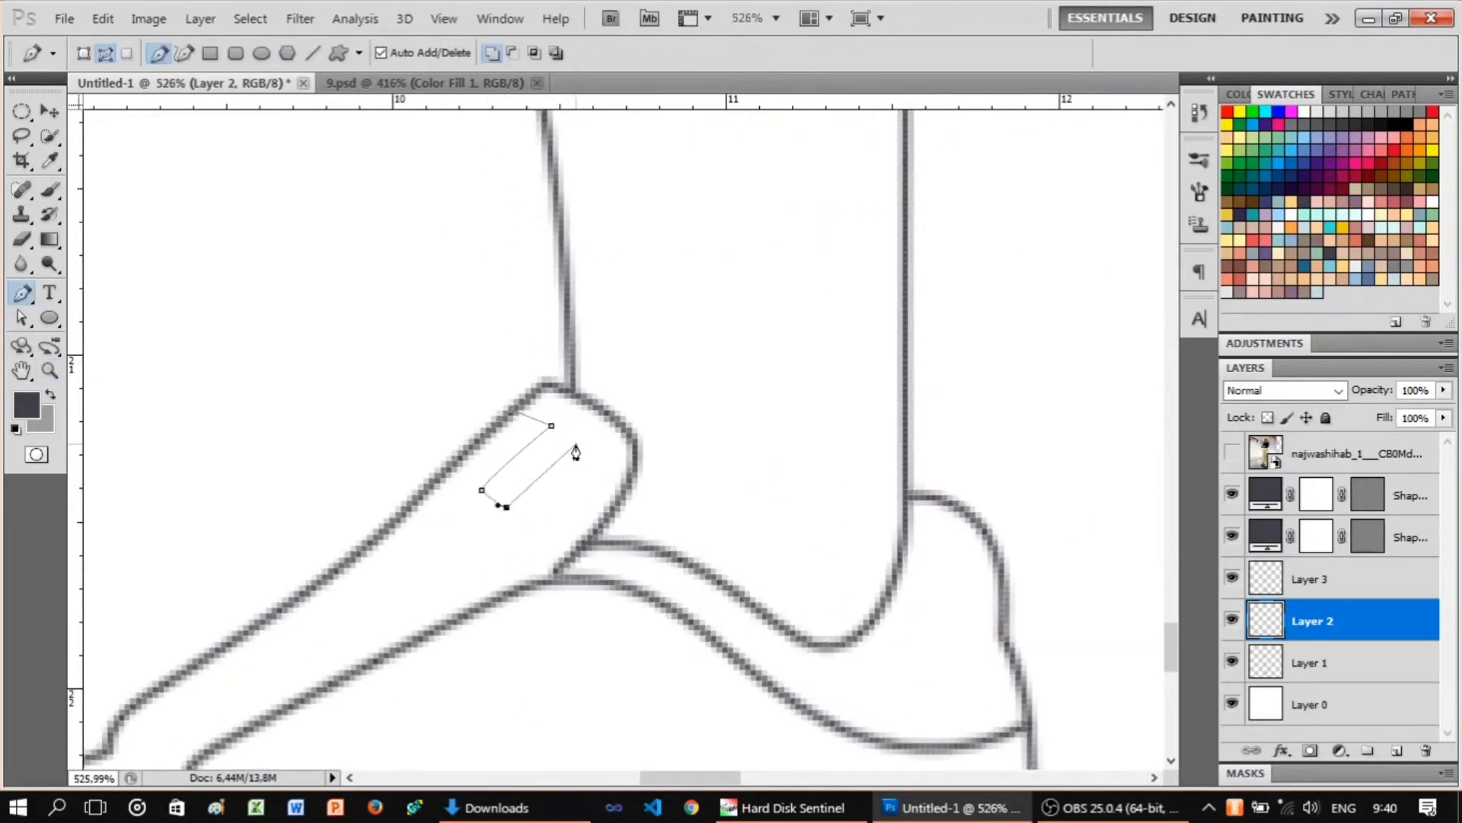
pyautogui.moveTo(576, 453); pyautogui.dragTo(540, 477)
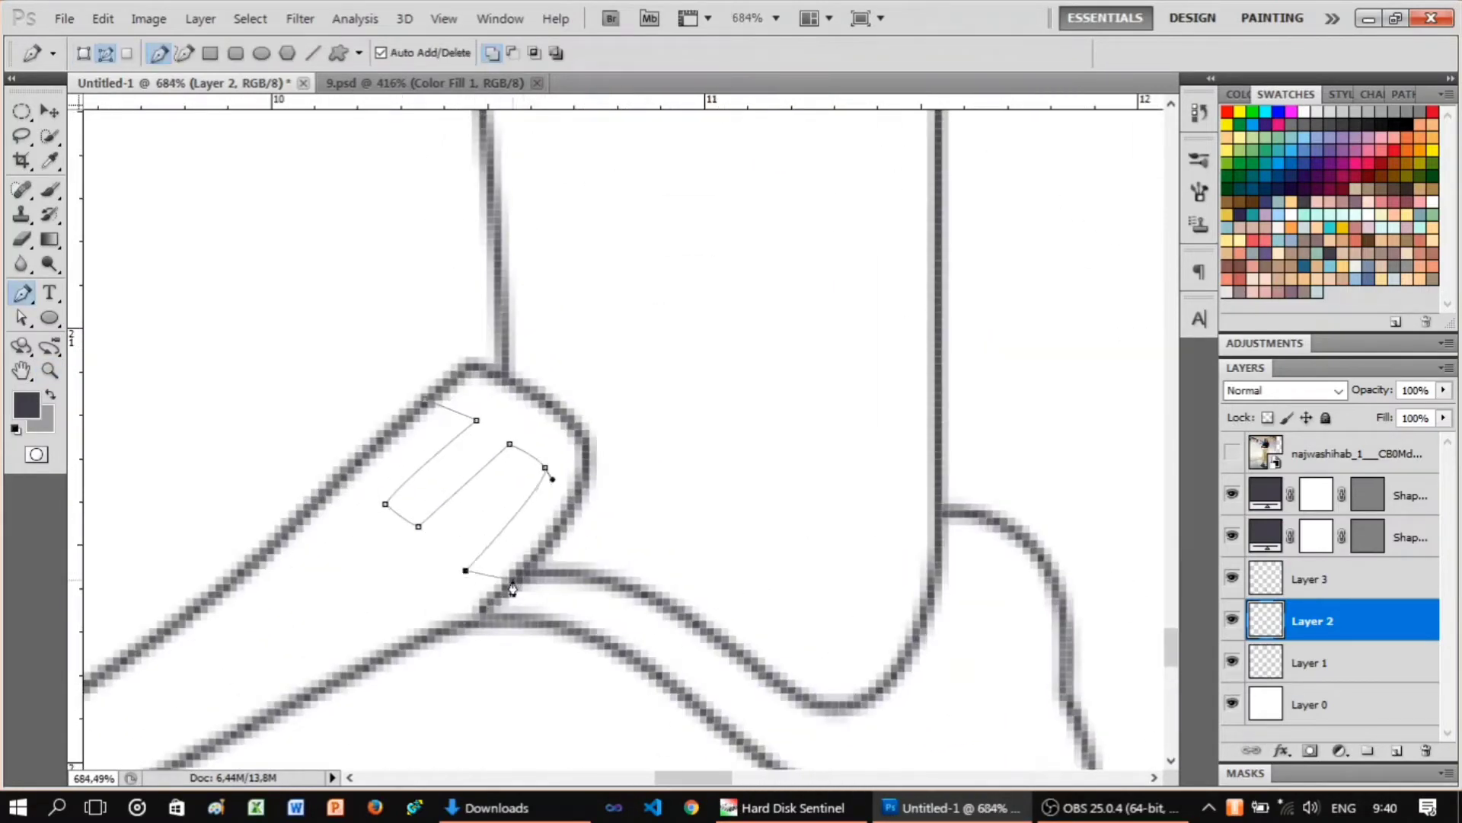
pyautogui.press('e')
pyautogui.scroll(-1, 494, 575)
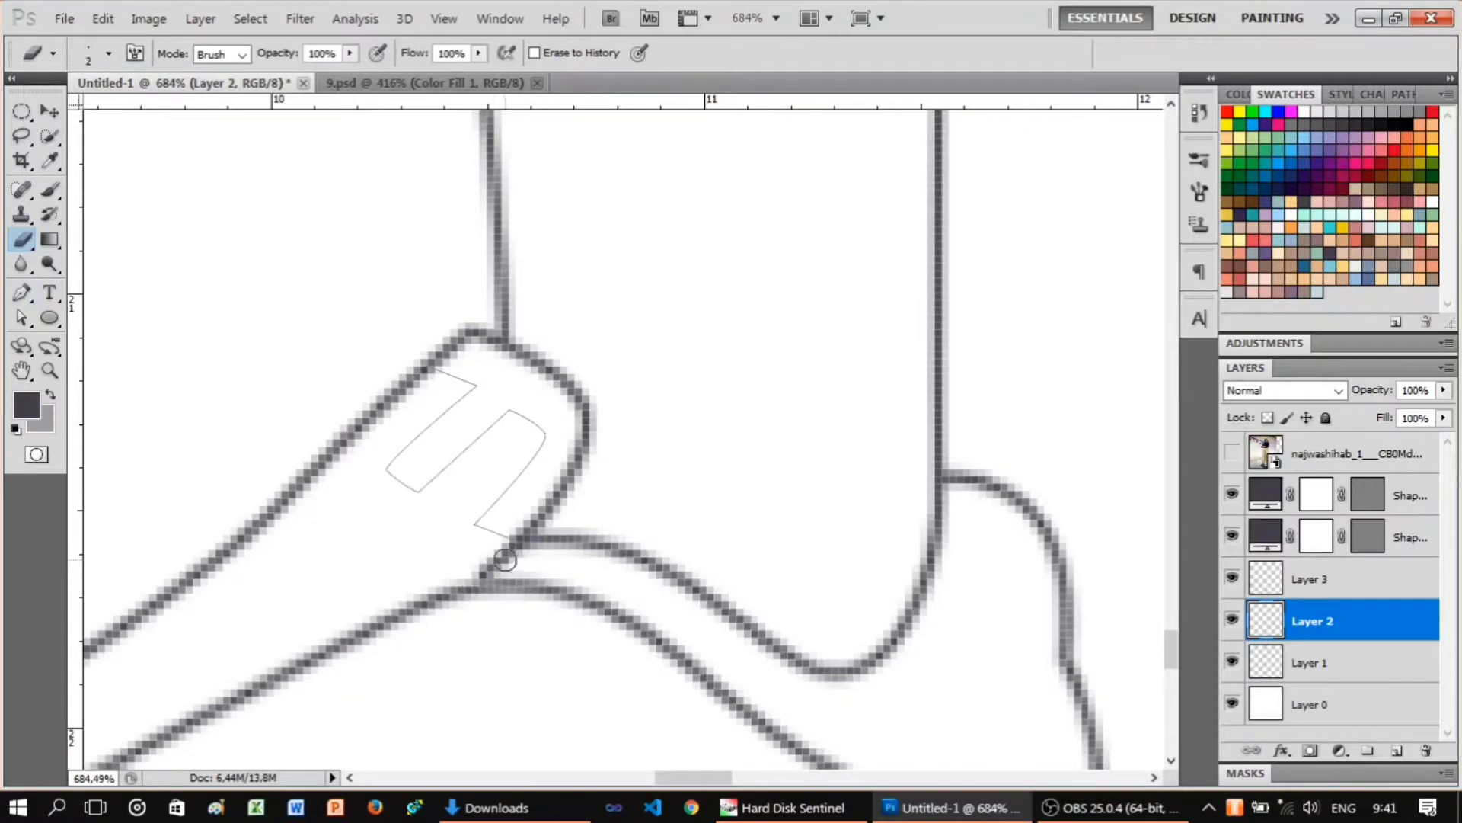
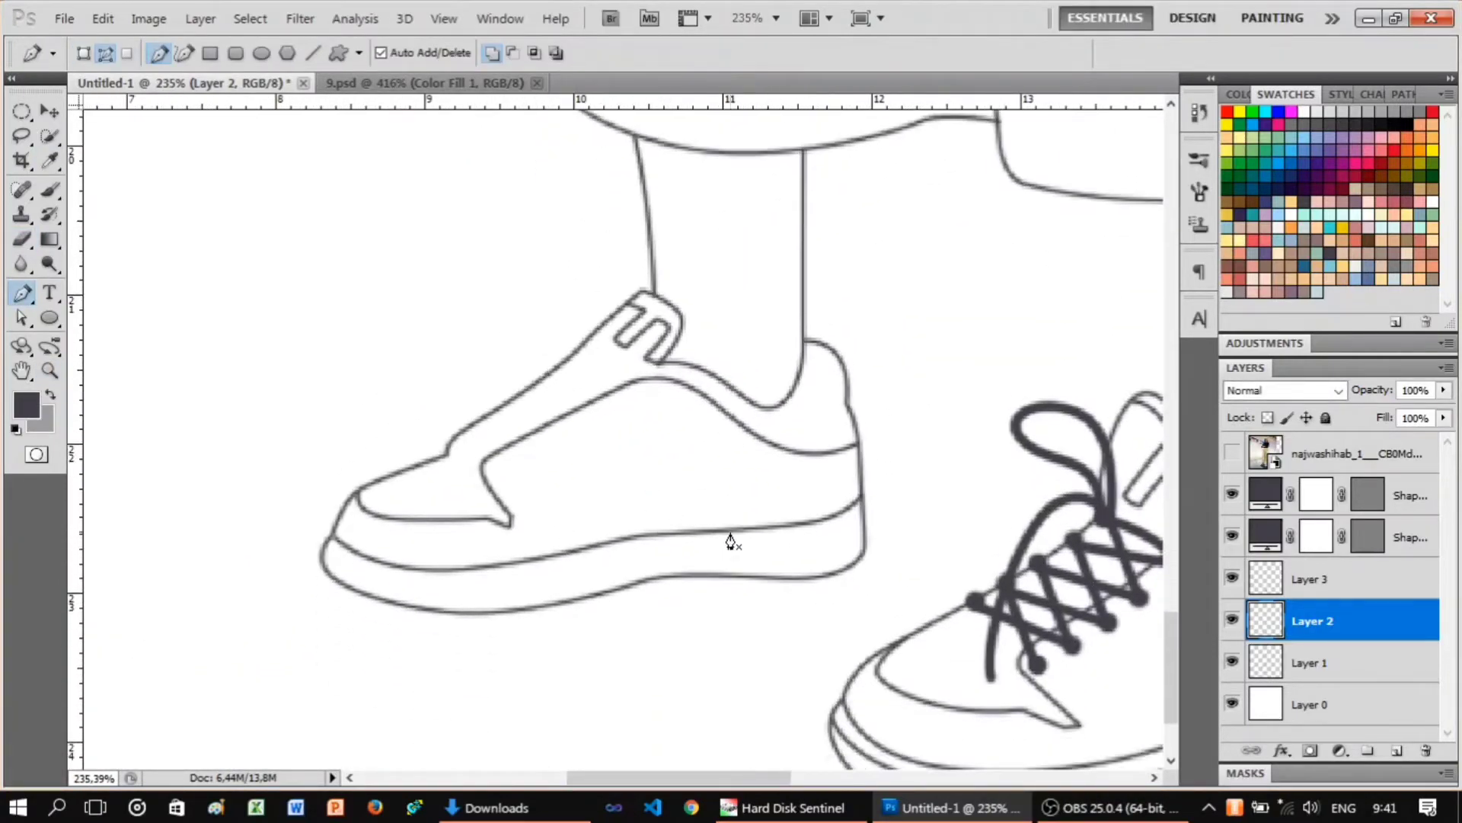
# Trace an inner sole line on the left sneaker and stroke it.
pyautogui.click(1242, 456)
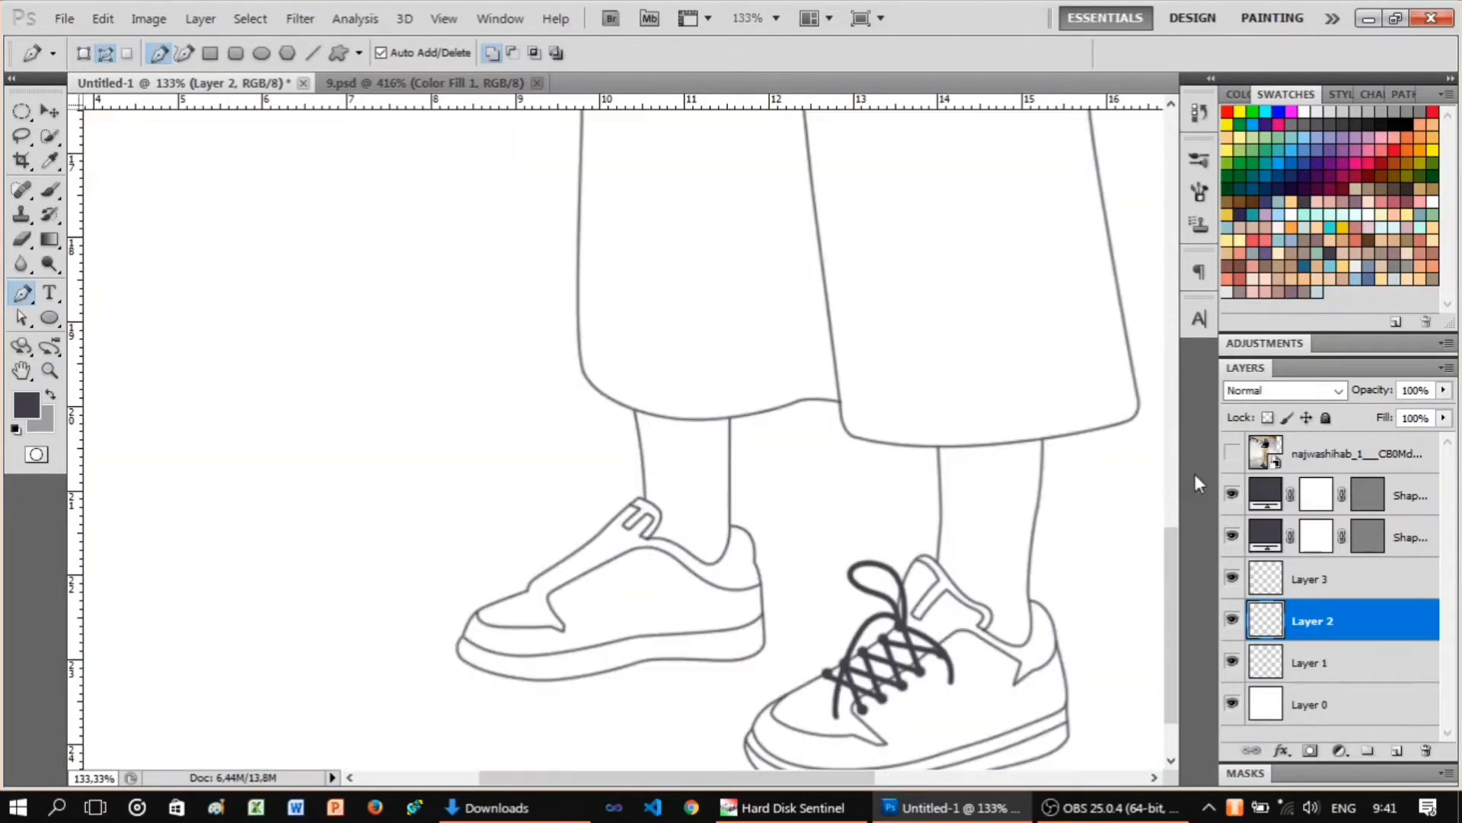
pyautogui.press('z')
pyautogui.moveTo(731, 548)
pyautogui.mouseDown()
pyautogui.moveTo(603, 612)
pyautogui.moveTo(643, 597)
pyautogui.mouseUp()
pyautogui.press('p')
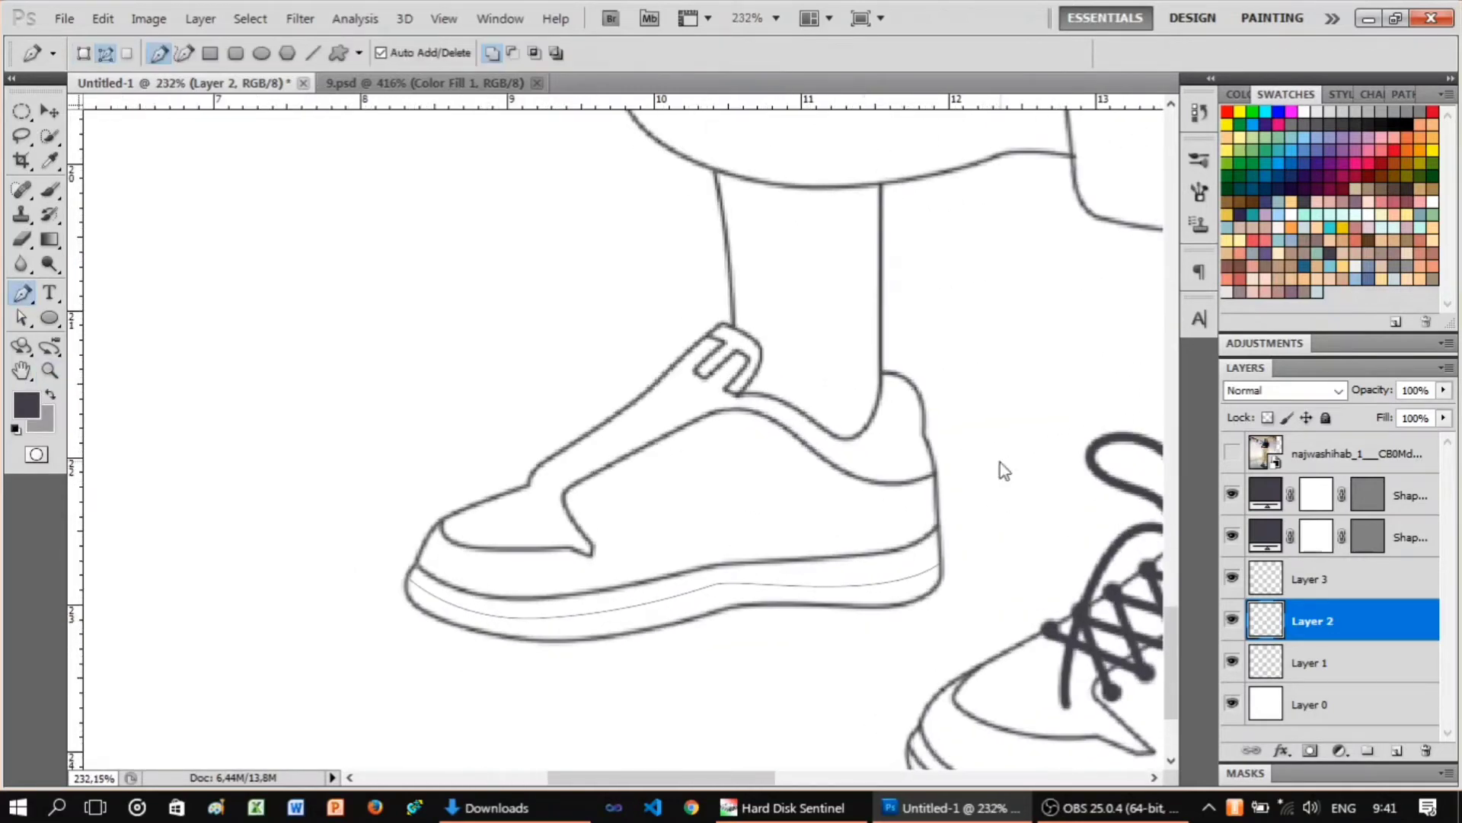
pyautogui.click(842, 272)
# Zoom in on the right sneaker and erase the old gap in its heel line.
pyautogui.press('z')
pyautogui.moveTo(783, 591)
pyautogui.mouseDown()
pyautogui.moveTo(548, 483)
pyautogui.moveTo(751, 555)
pyautogui.mouseUp()
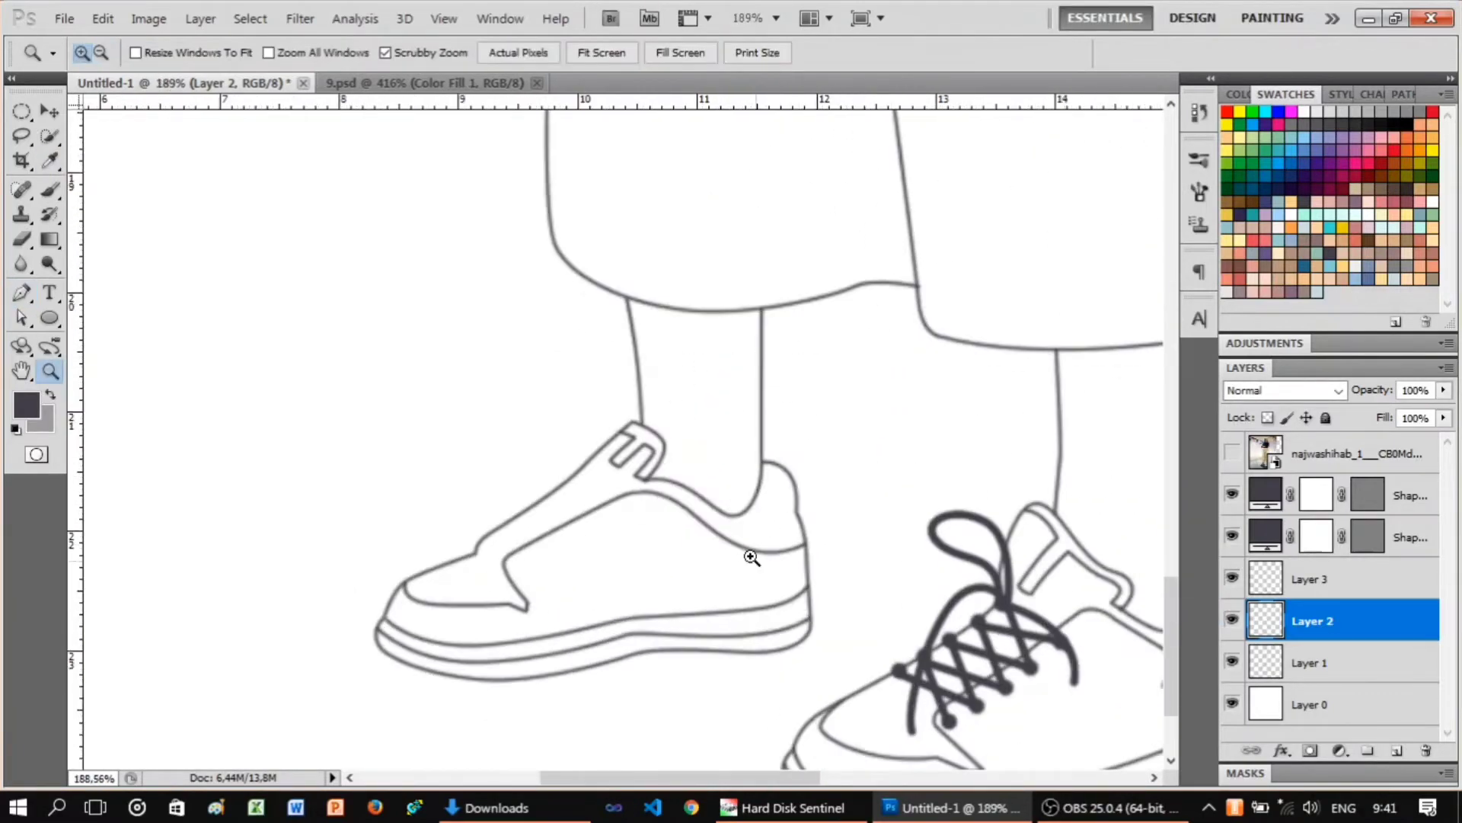
pyautogui.moveTo(724, 496); pyautogui.dragTo(769, 526)
pyautogui.scroll(-2, 686, 496)
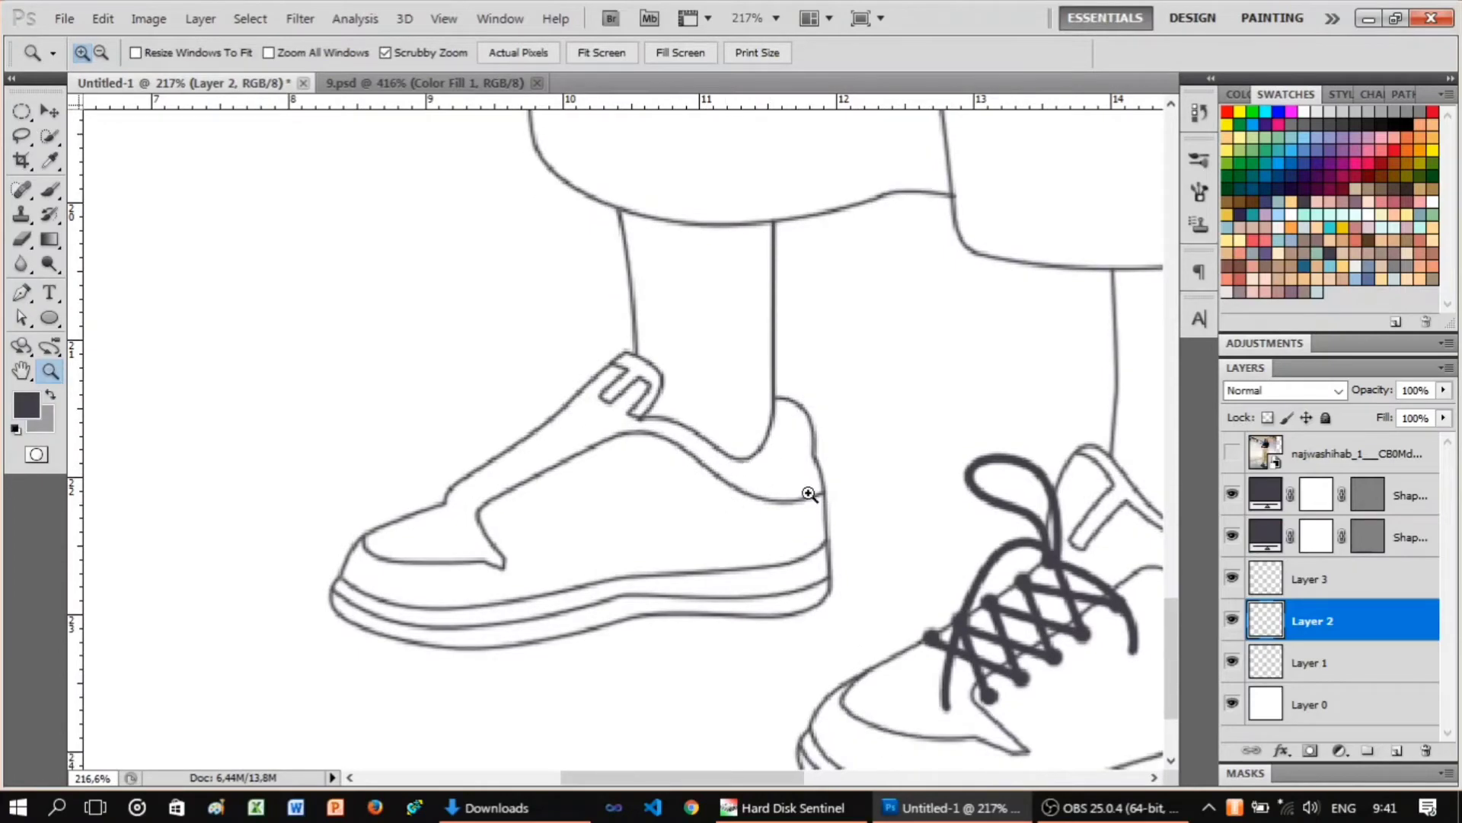
pyautogui.hotkey('ctrl', '1')
pyautogui.moveTo(990, 663)
pyautogui.mouseDown()
pyautogui.moveTo(1015, 634)
pyautogui.moveTo(1066, 632)
pyautogui.mouseUp()
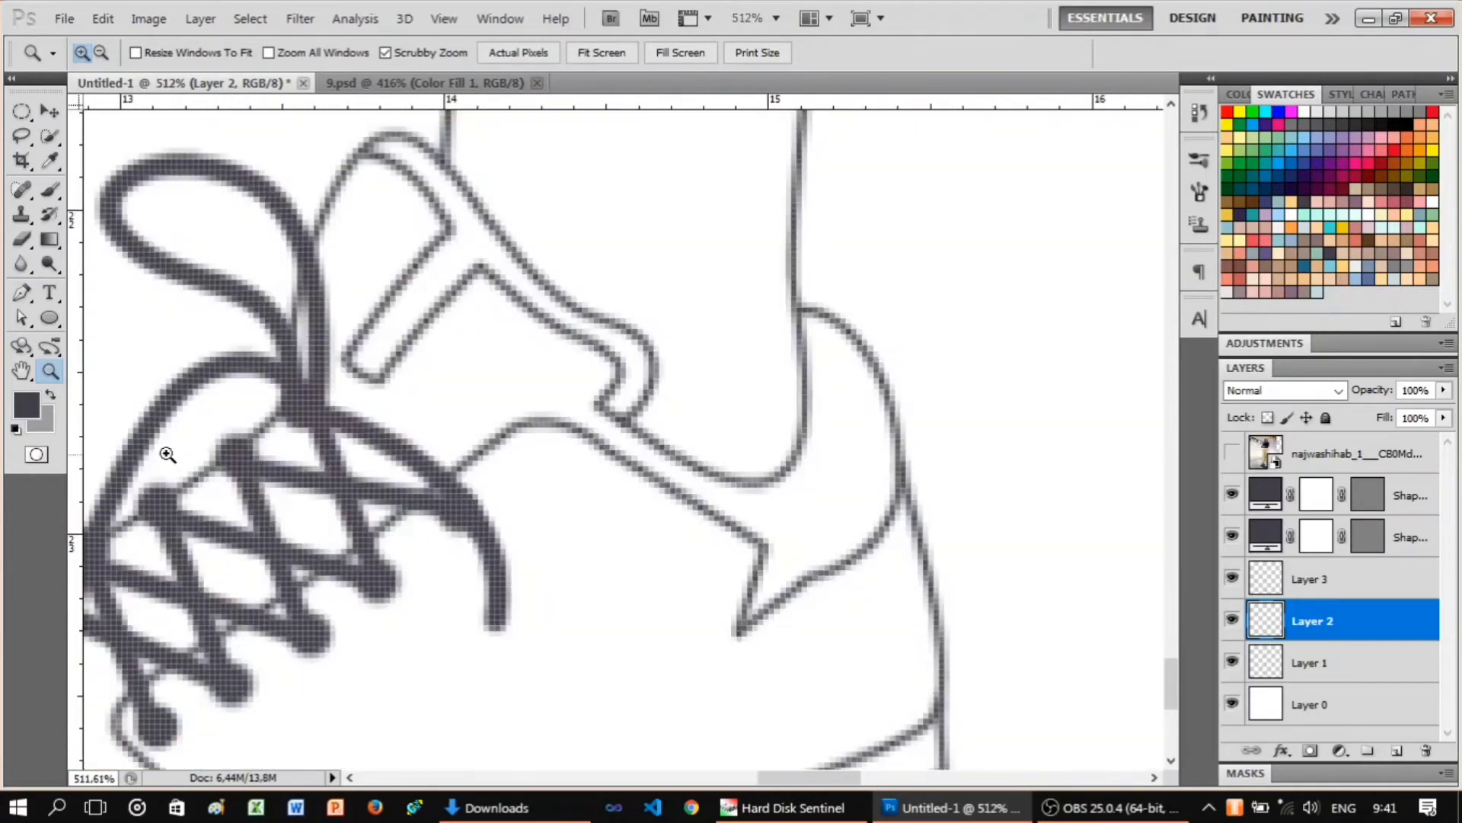
pyautogui.press('e')
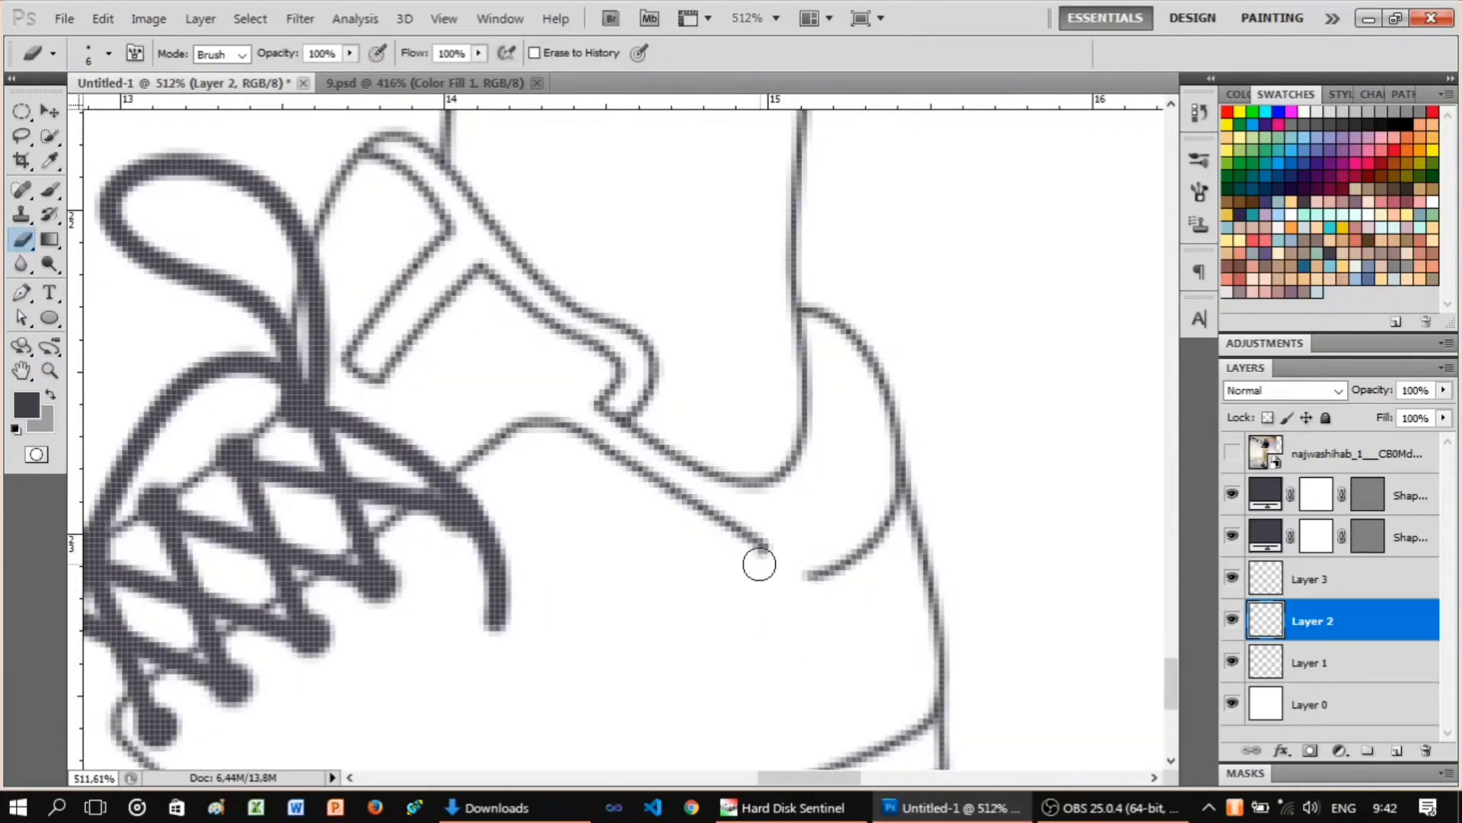
pyautogui.press('p')
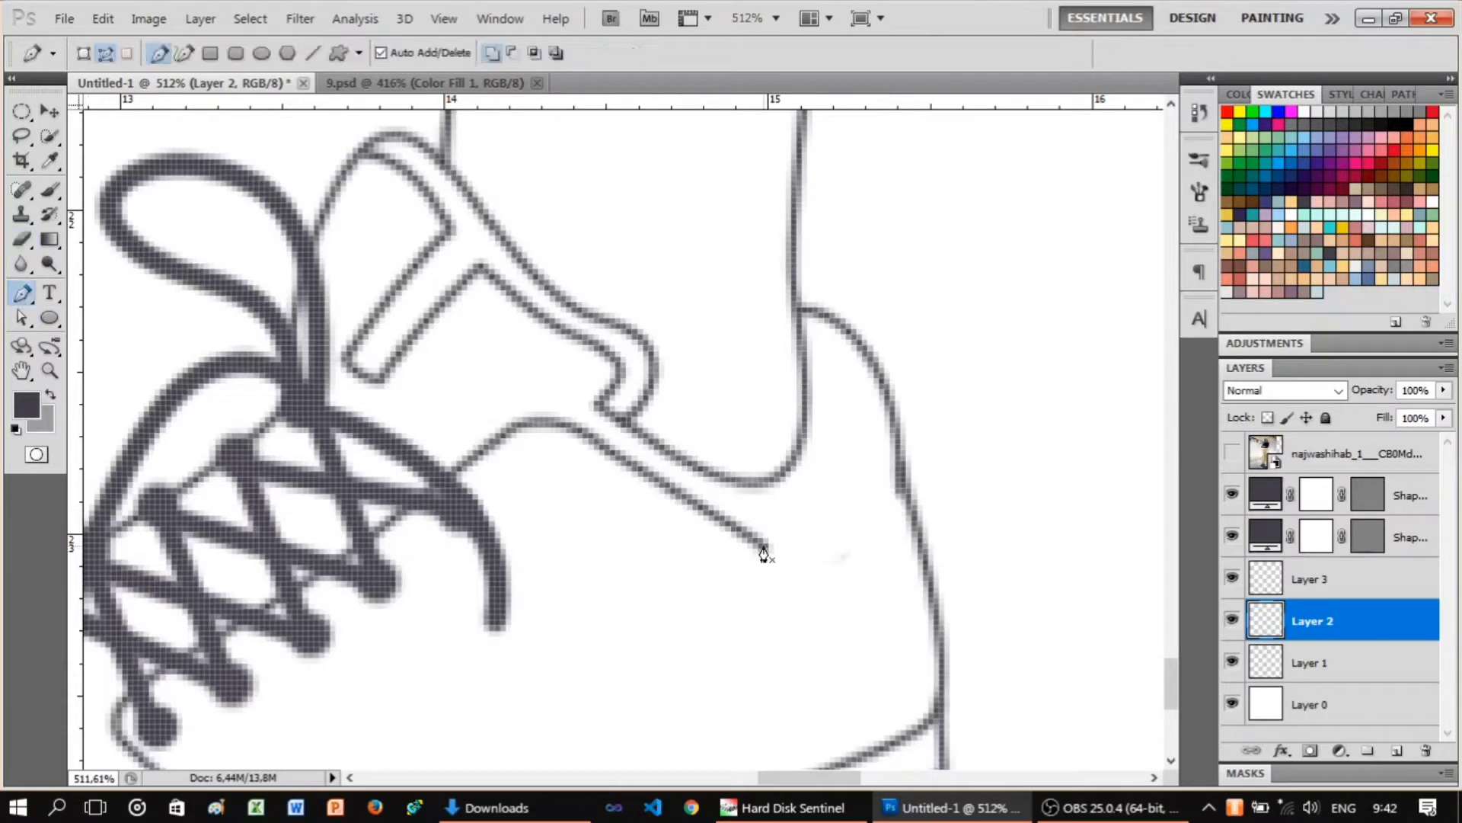
# Stroke the redrawn heel curve twice on Layer 2, then check it with the laces hidden.
pyautogui.rightClick(973, 441)
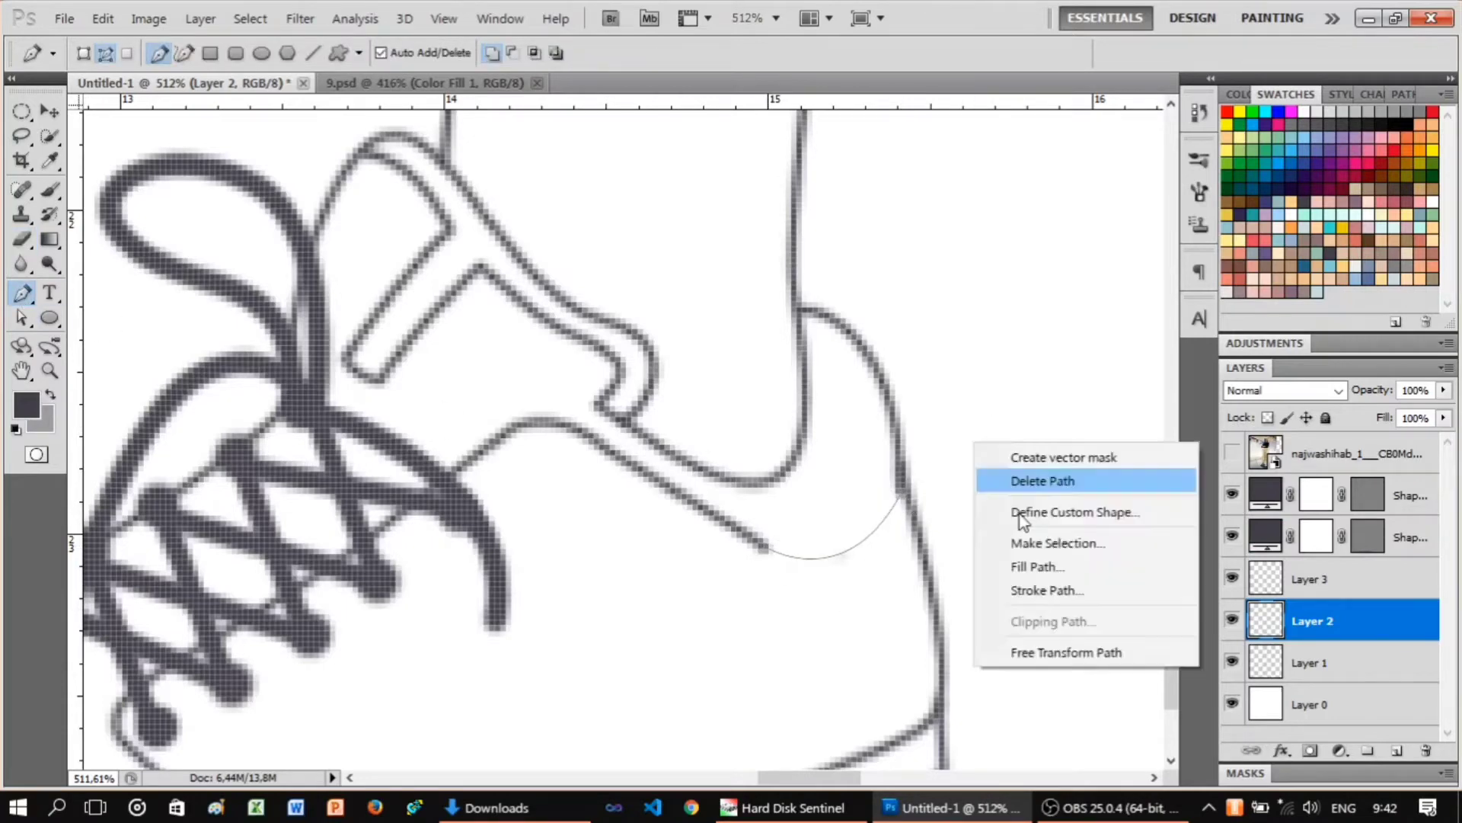
pyautogui.click(1012, 584)
pyautogui.click(856, 274)
pyautogui.moveTo(707, 600); pyautogui.dragTo(963, 546)
pyautogui.rightClick(899, 406)
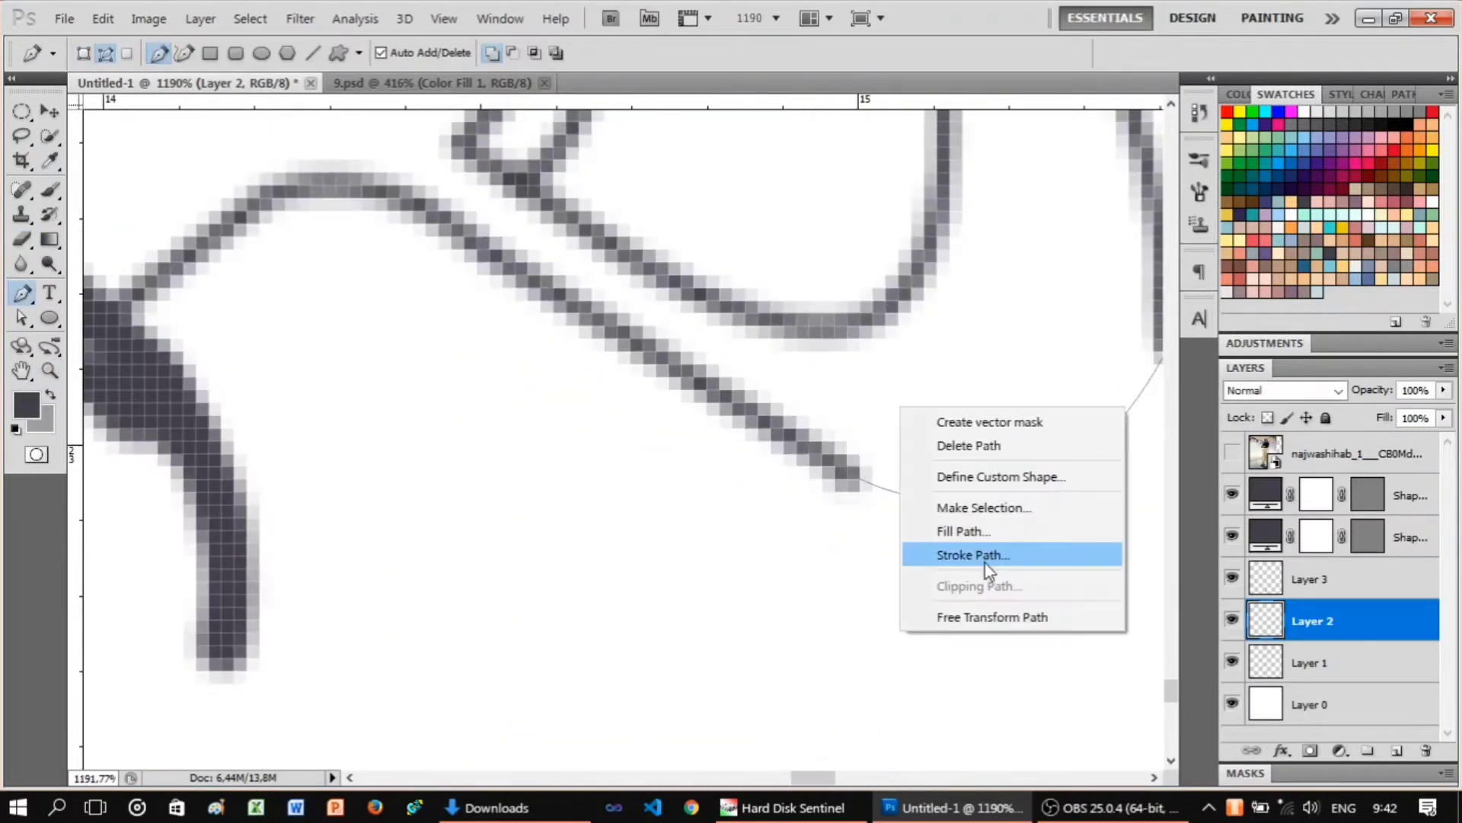
pyautogui.click(983, 555)
pyautogui.press('z')
pyautogui.hotkey('ctrl', '-')
pyautogui.hotkey('ctrl', '-')
pyautogui.hotkey('ctrl', '-')
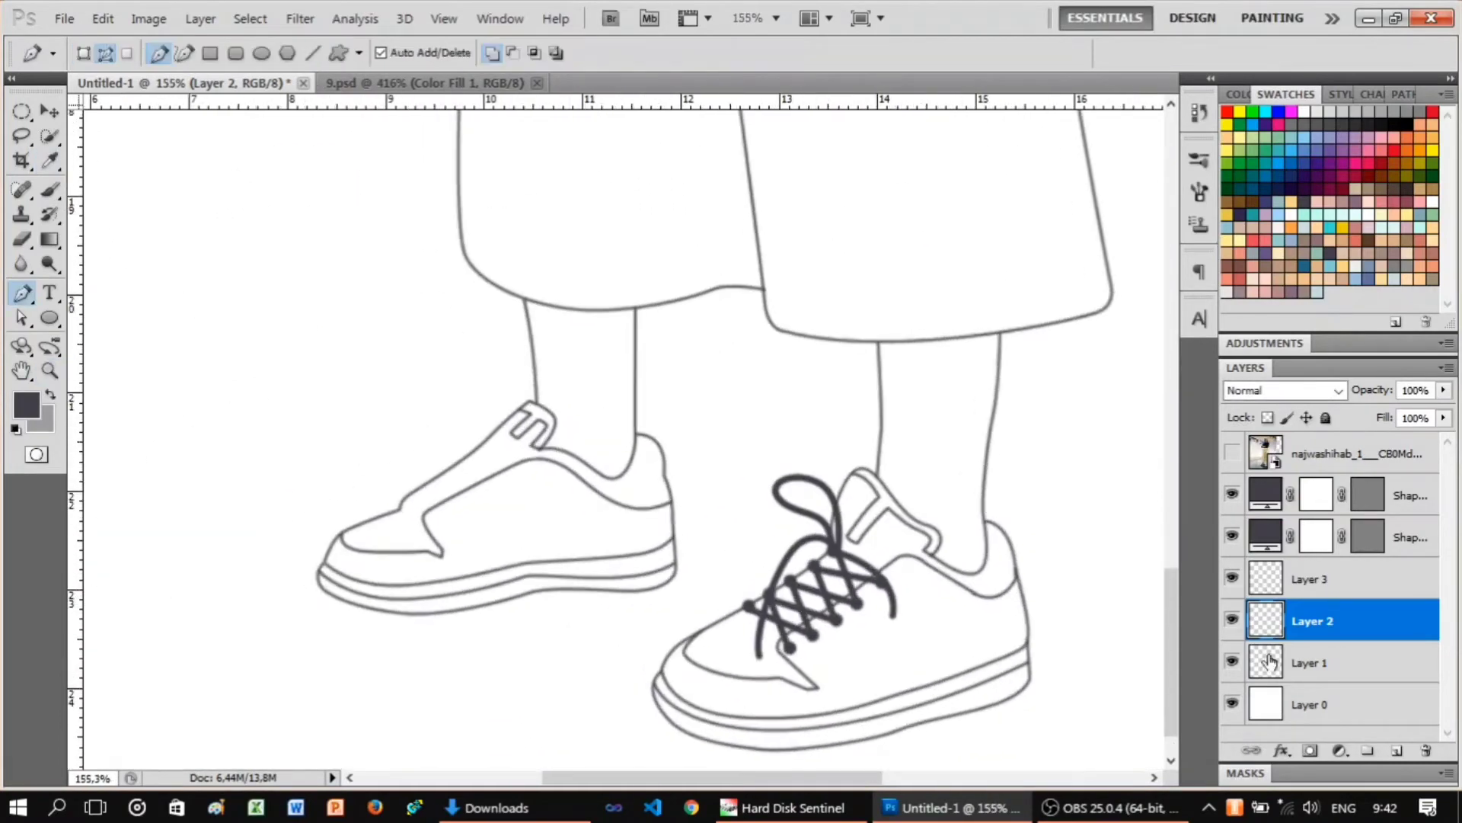
pyautogui.click(1232, 578)
# Show the laces, target Layer 3, and trace the lace loop over the reference photo.
pyautogui.click(1318, 579)
pyautogui.click(51, 191)
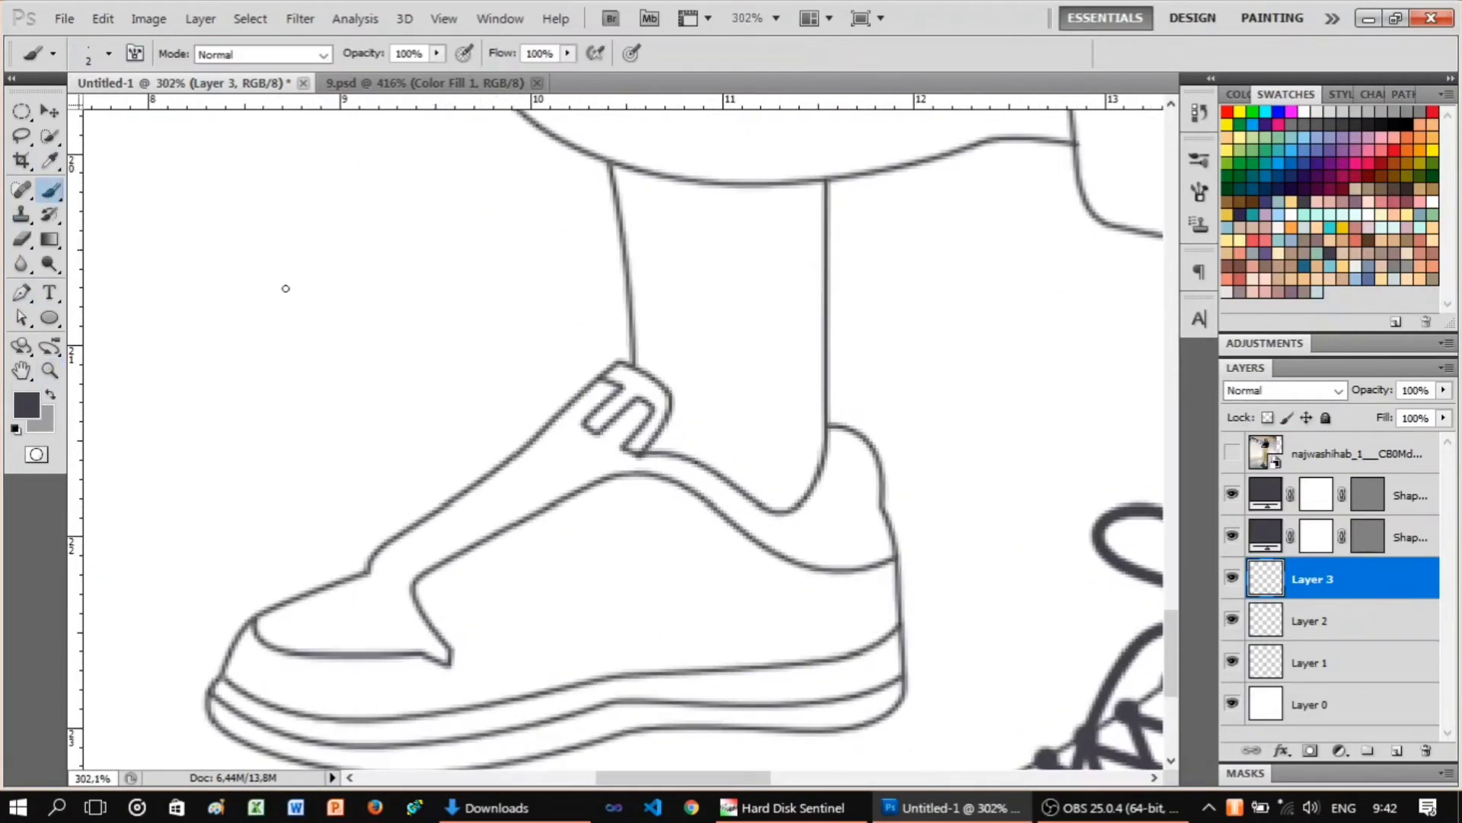
pyautogui.press('p')
pyautogui.click(1231, 453)
pyautogui.moveTo(564, 427); pyautogui.dragTo(594, 426)
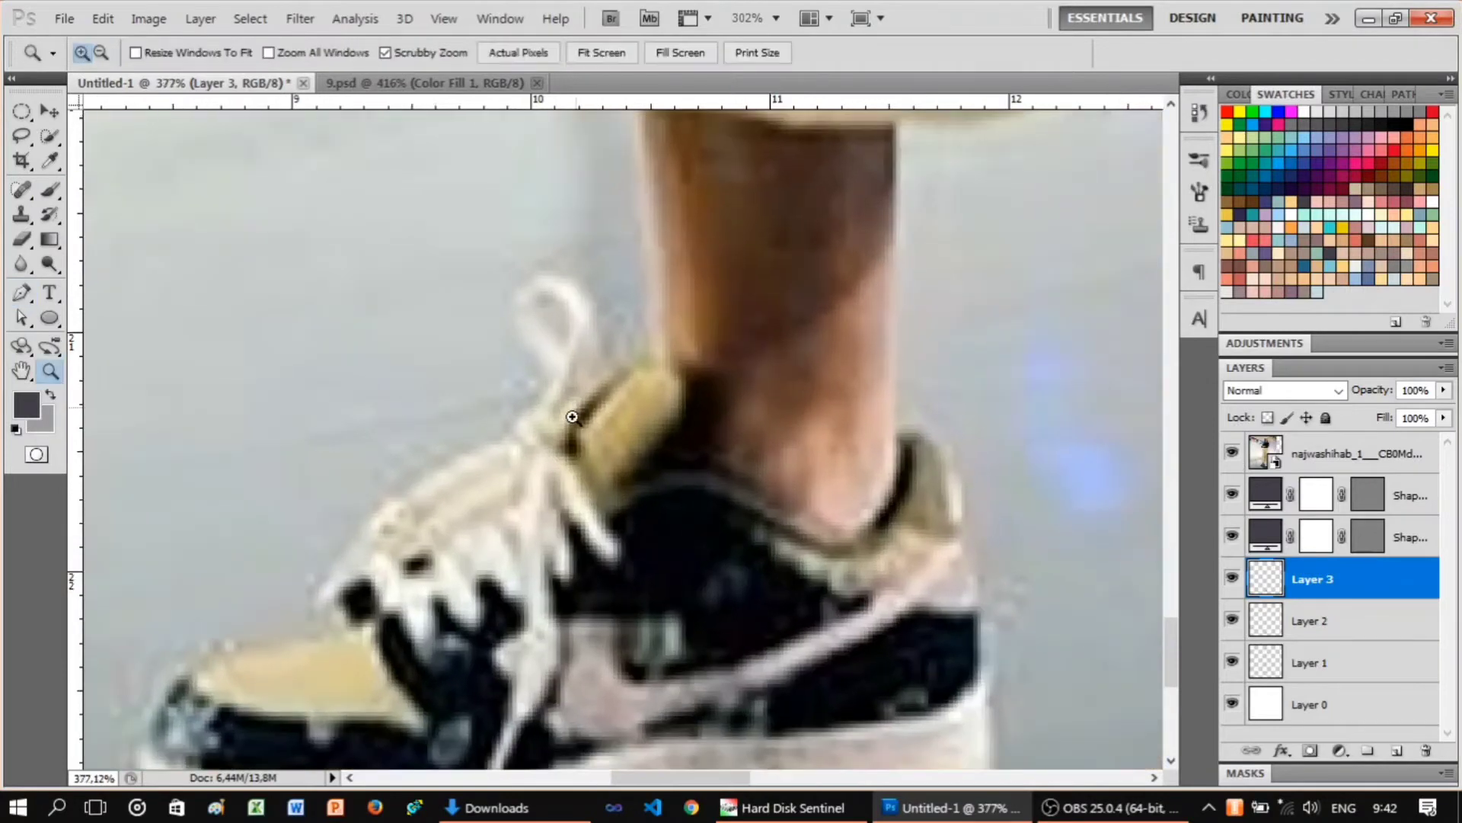
pyautogui.moveTo(597, 314); pyautogui.dragTo(578, 264)
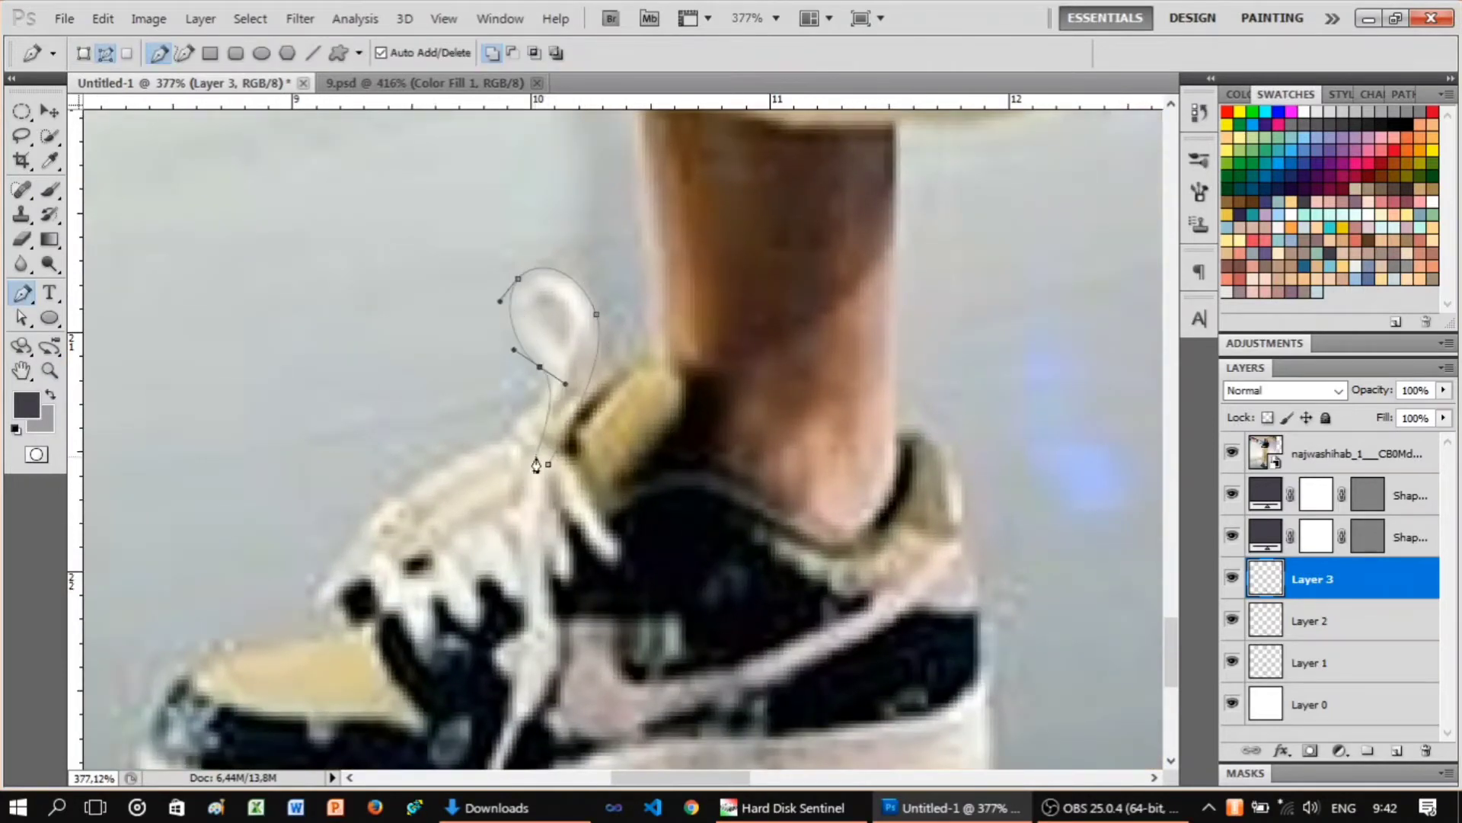
# Stroke the lace loop paths into thick dark laces on Layer 3.
pyautogui.click(1232, 454)
pyautogui.rightClick(614, 213)
pyautogui.click(551, 462)
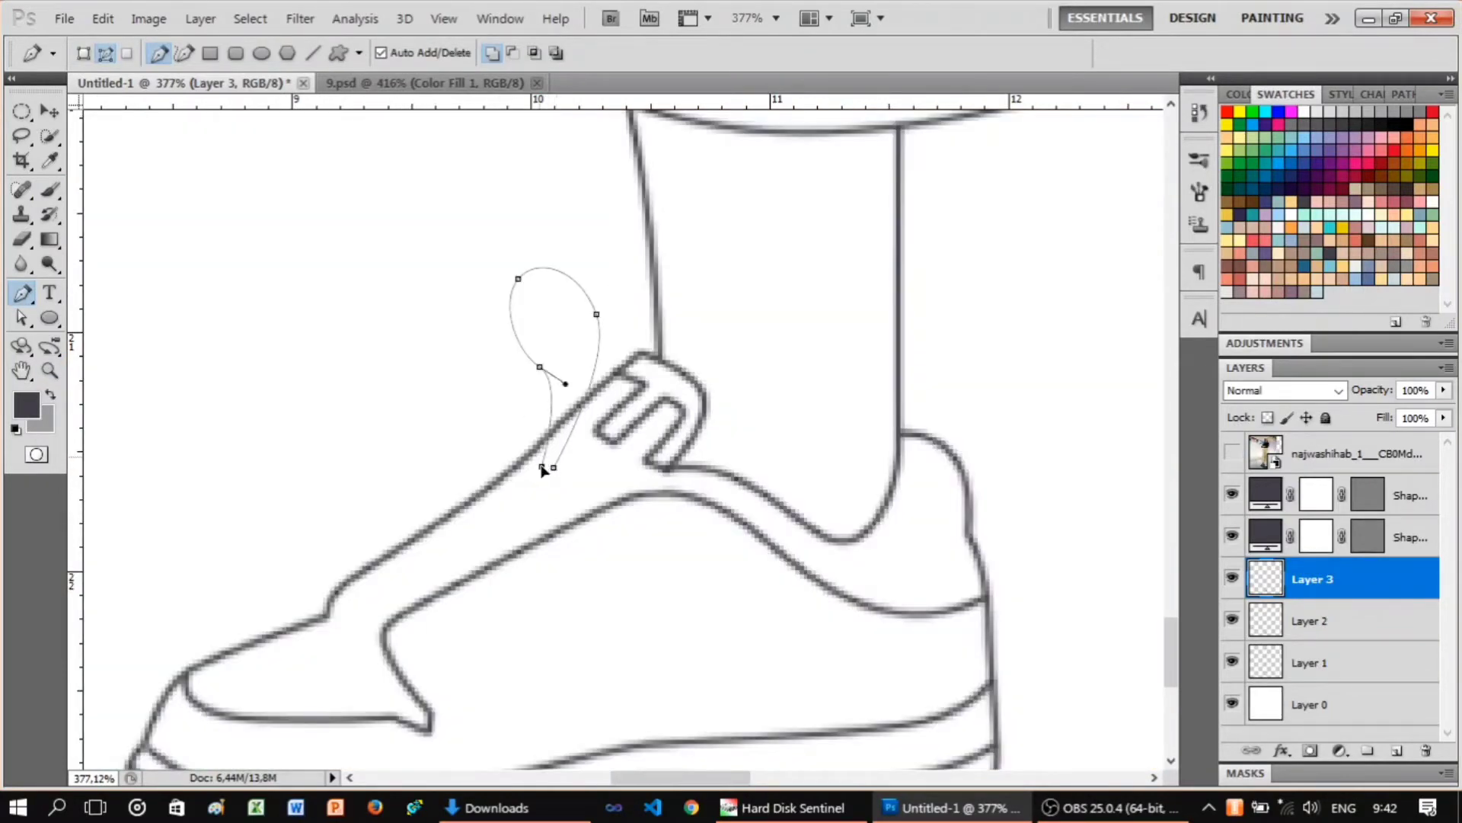
pyautogui.rightClick(542, 470)
pyautogui.click(533, 409)
pyautogui.scroll(-1, 579, 457)
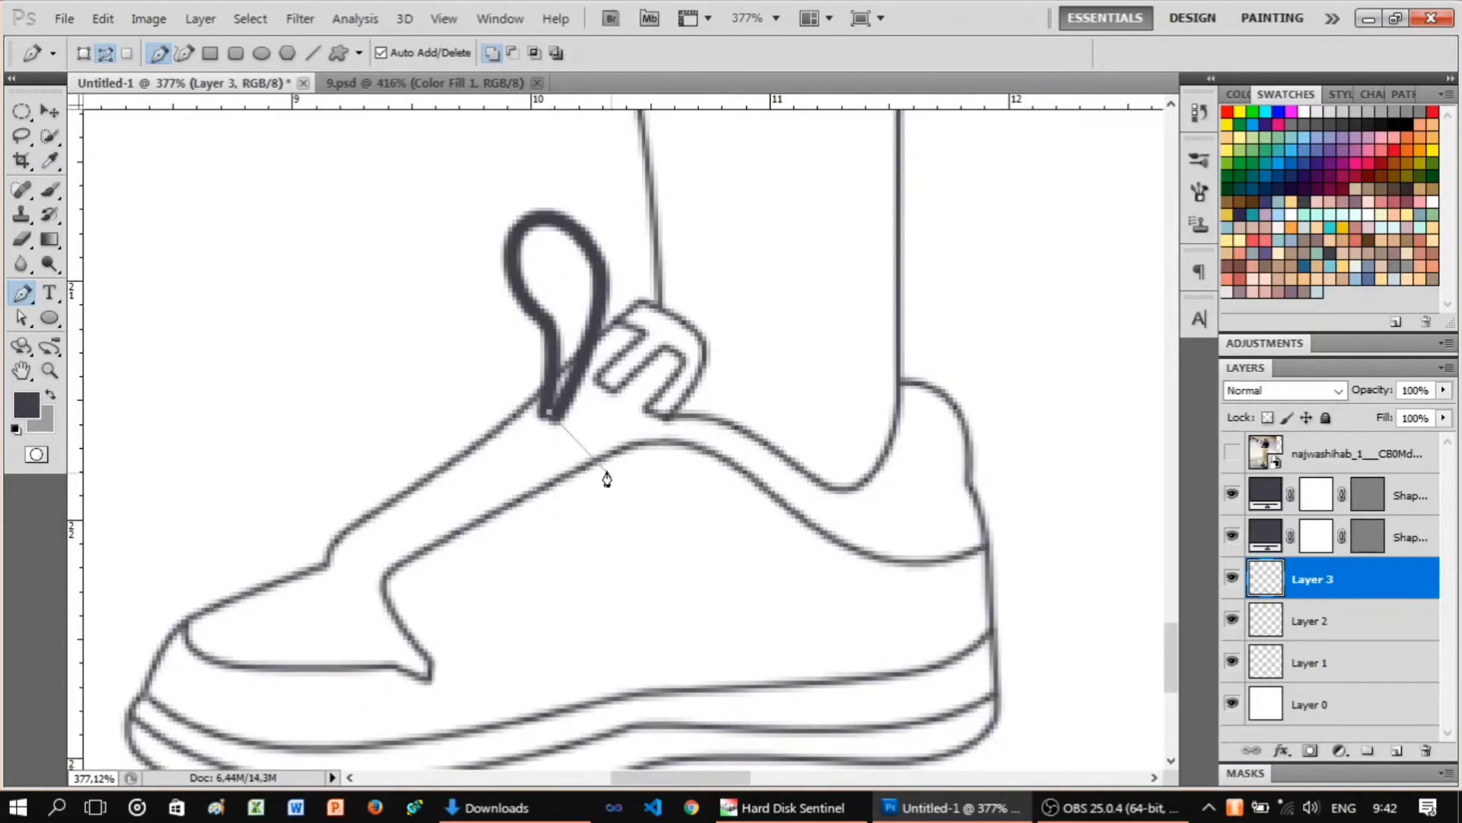
pyautogui.rightClick(706, 501)
pyautogui.click(777, 449)
pyautogui.click(845, 274)
pyautogui.click(1232, 453)
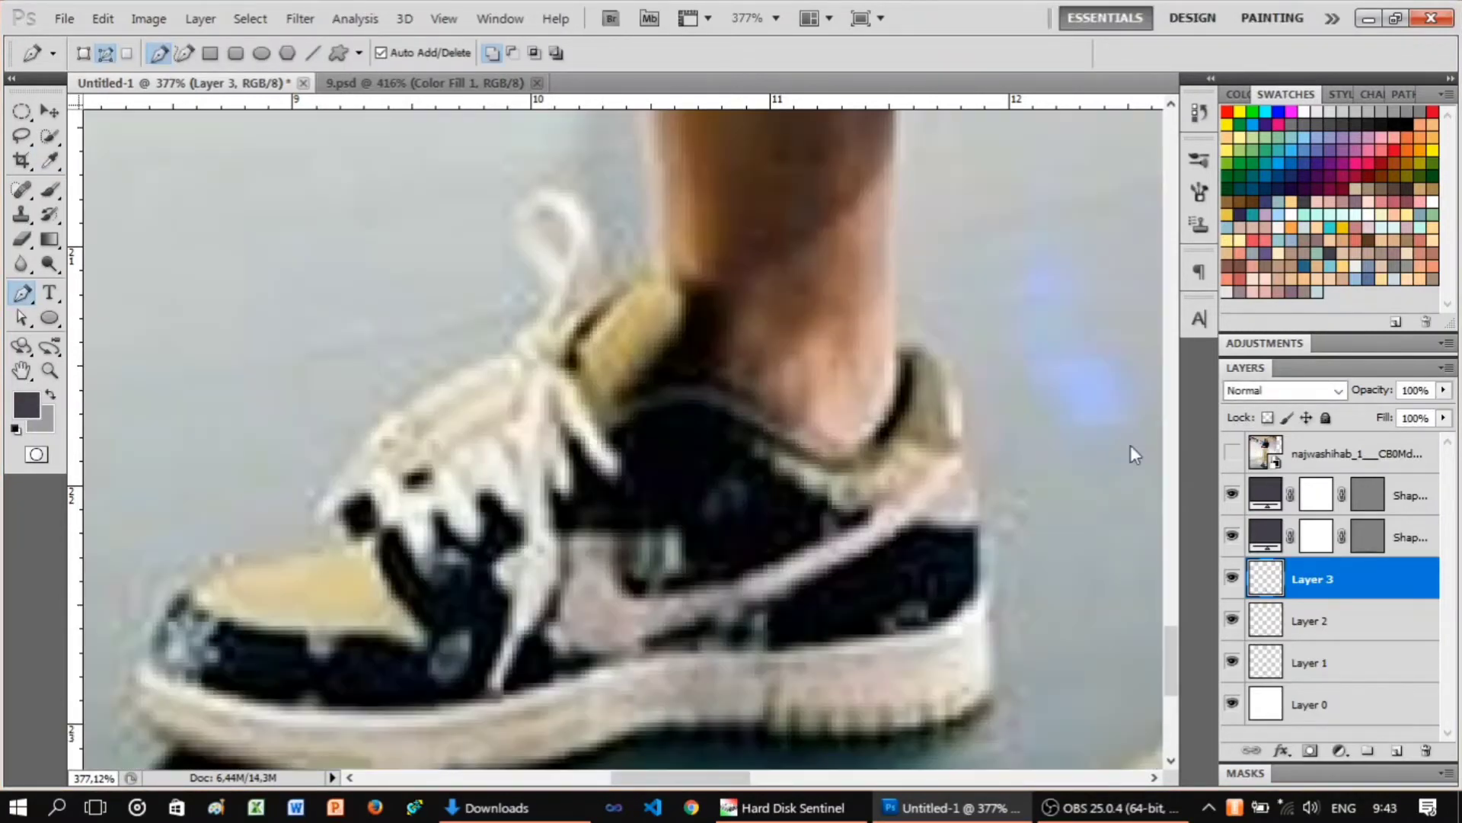
# Draw a lace strand extending downward from the loop and stroke it thick.
pyautogui.moveTo(536, 478); pyautogui.dragTo(545, 514)
pyautogui.click(1232, 453)
pyautogui.moveTo(509, 656); pyautogui.dragTo(468, 683)
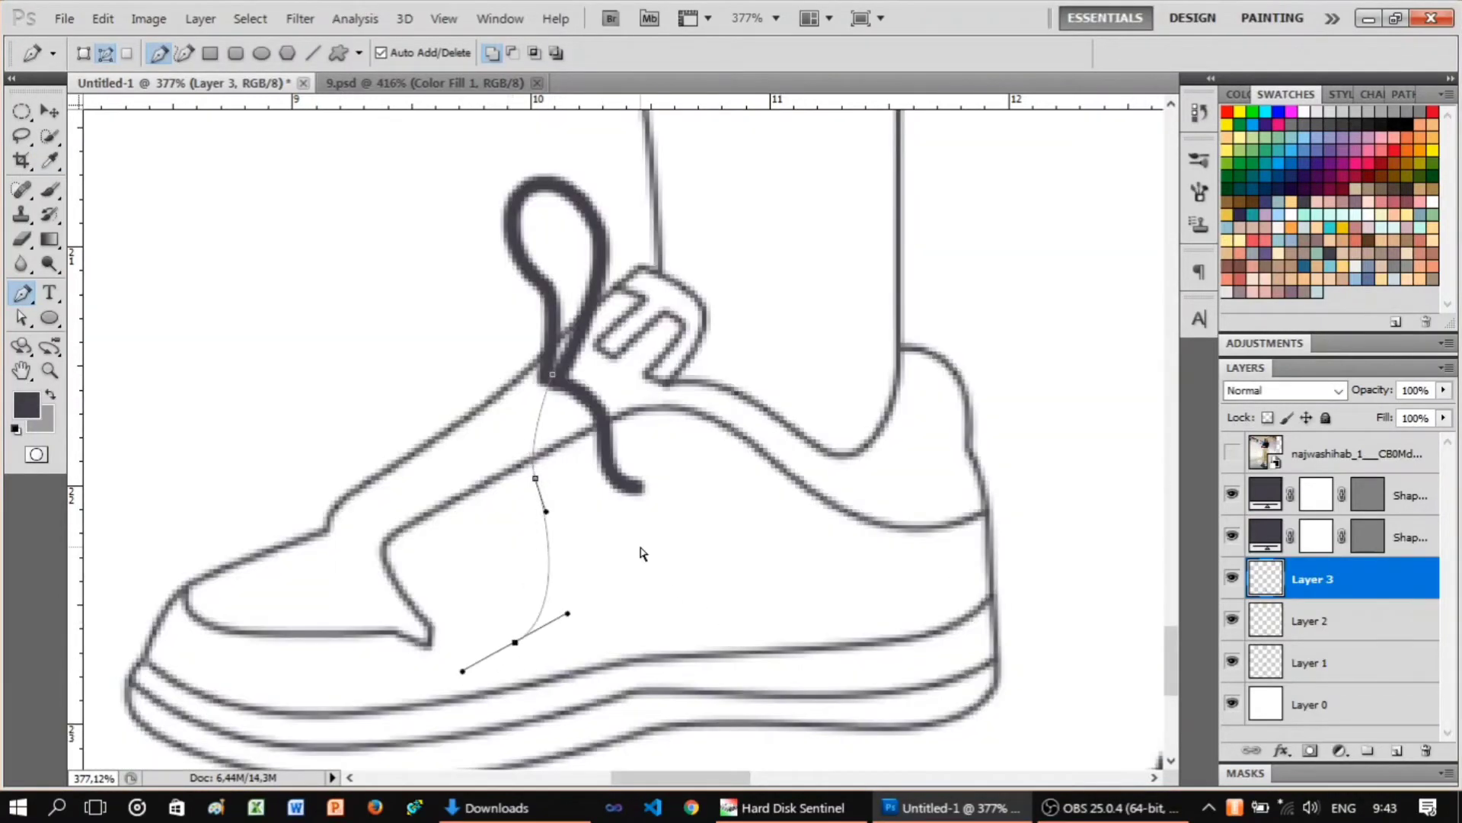
pyautogui.rightClick(754, 594)
pyautogui.click(822, 542)
pyautogui.click(839, 272)
pyautogui.scroll(1, 760, 454)
pyautogui.click(1231, 454)
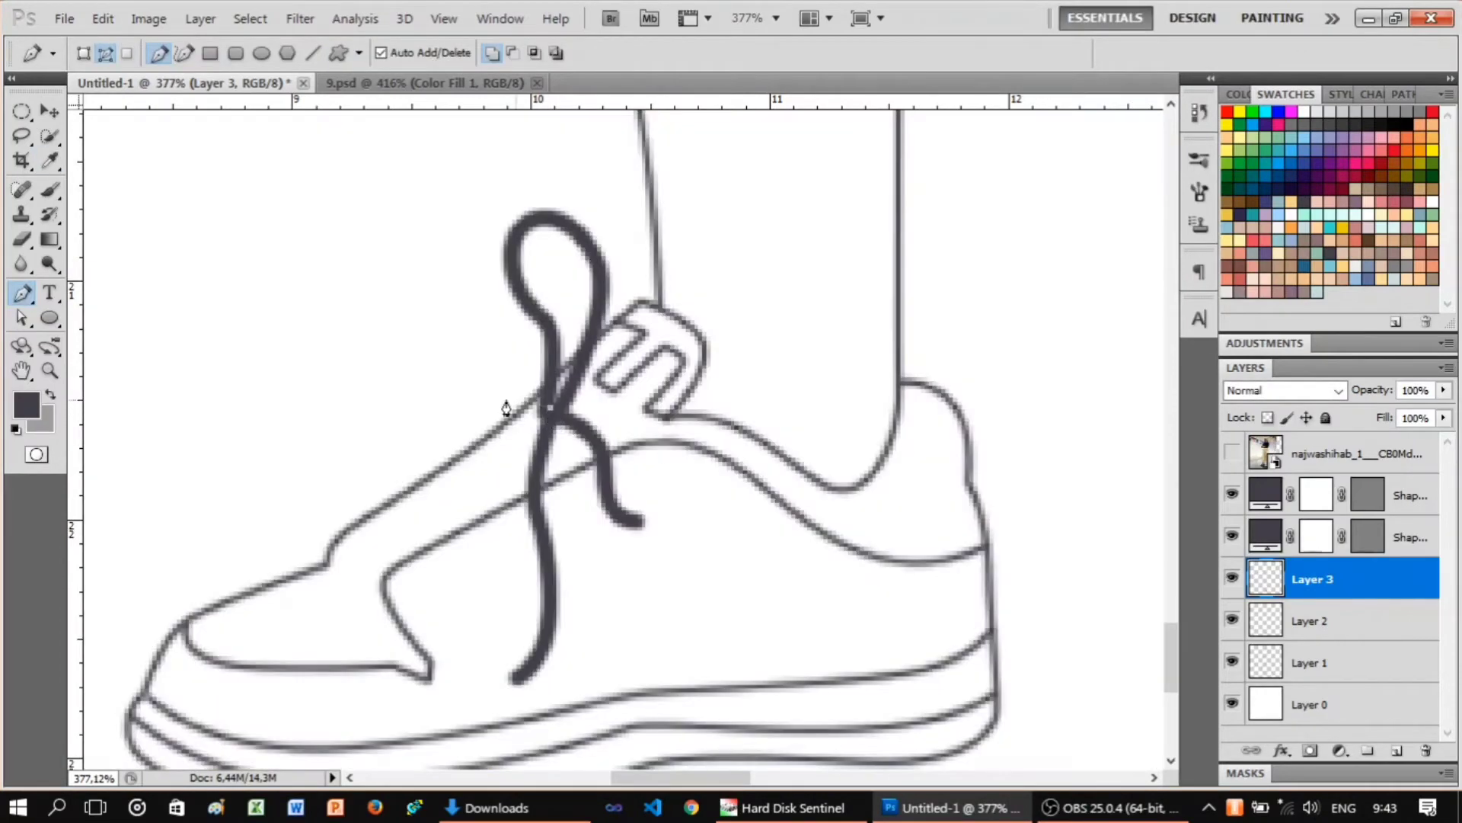
# Stroke the final hanging lace strand, then show the reference photo again.
pyautogui.rightClick(389, 450)
pyautogui.click(457, 399)
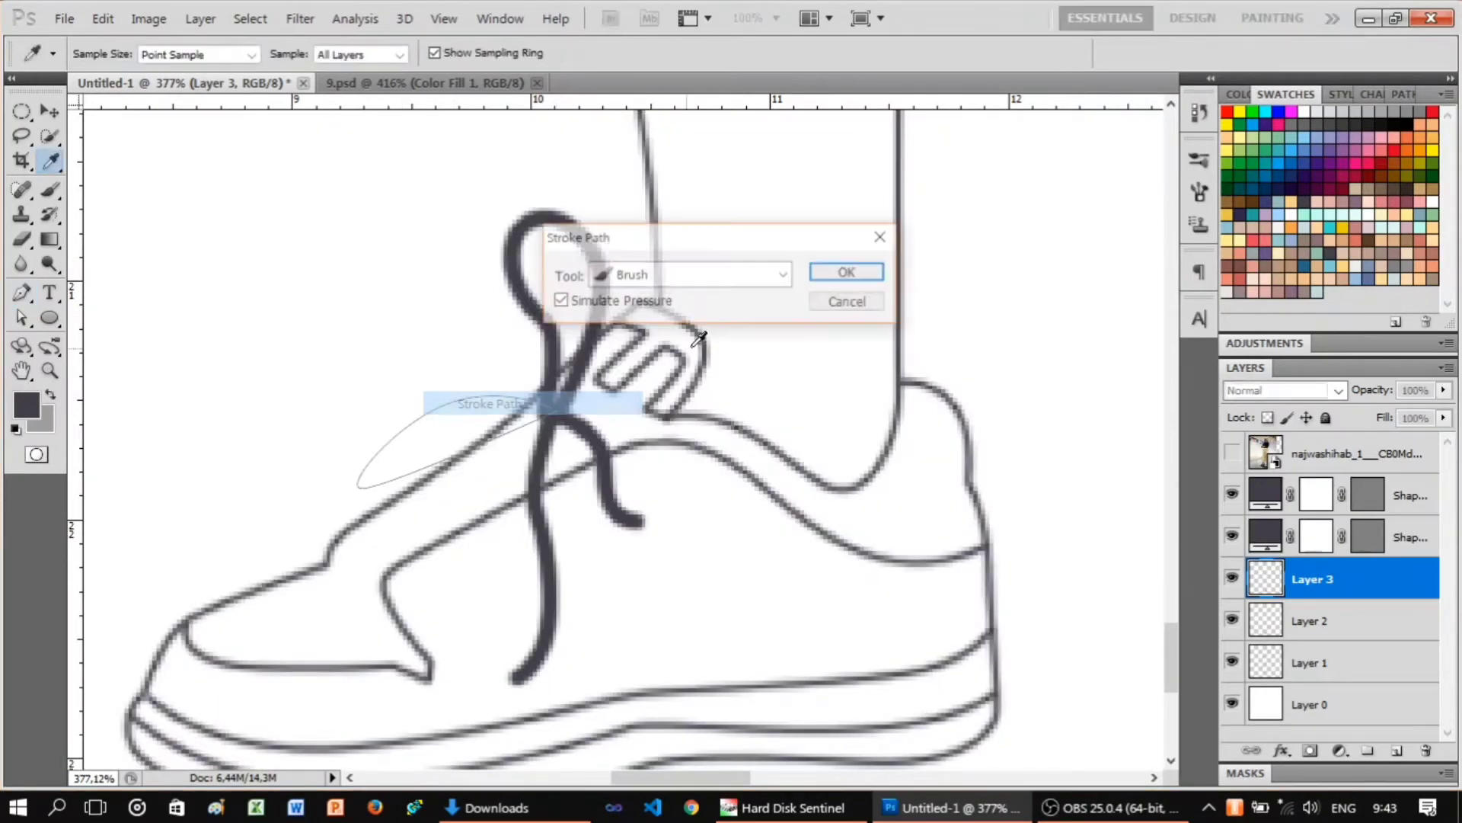
pyautogui.click(842, 91)
pyautogui.scroll(1, 702, 425)
pyautogui.click(1232, 455)
# Stroke the first criss-cross lace segments on the left sneaker.
pyautogui.scroll(-5, 523, 399)
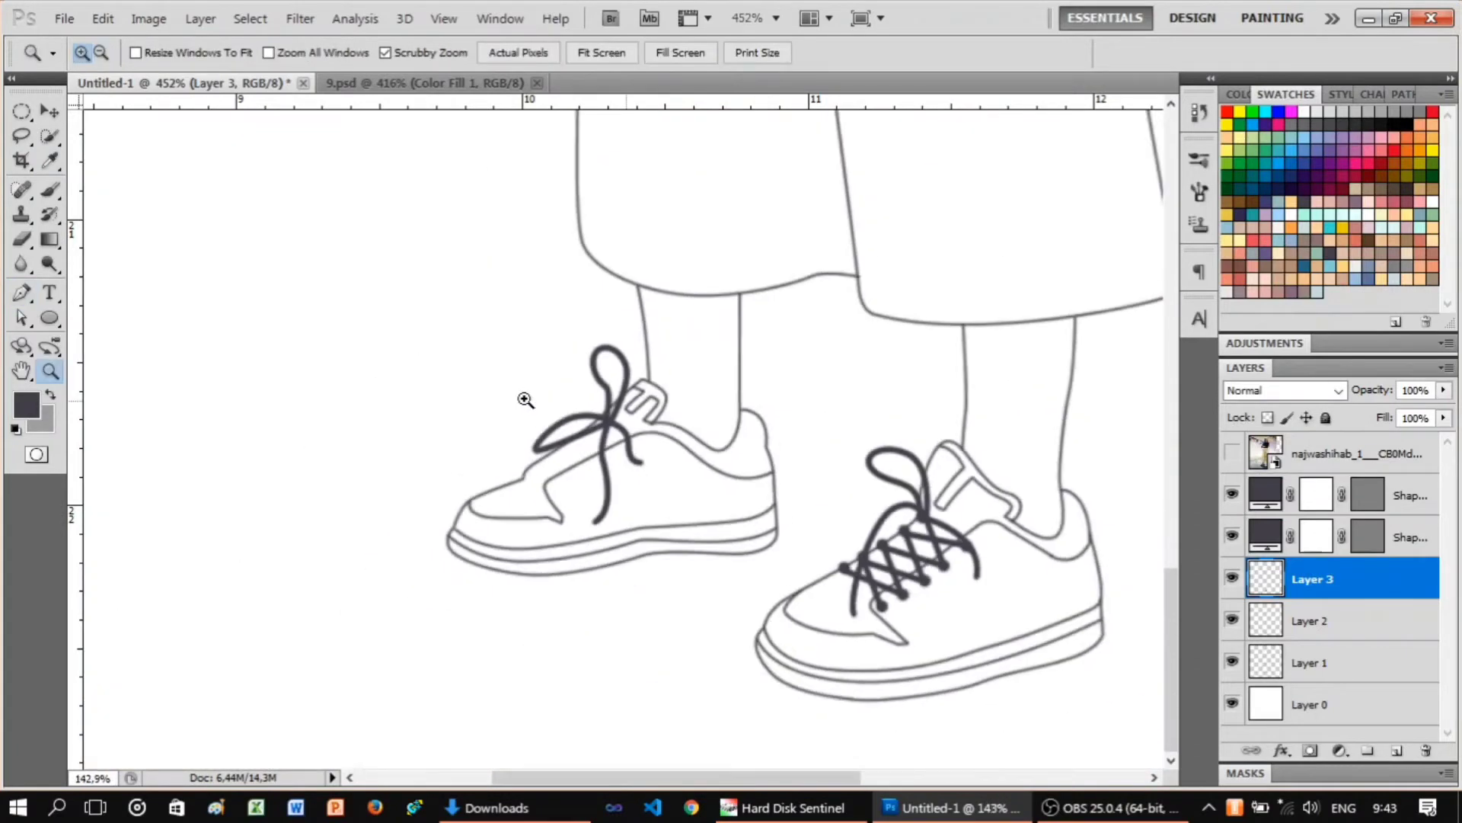
pyautogui.scroll(5, 738, 454)
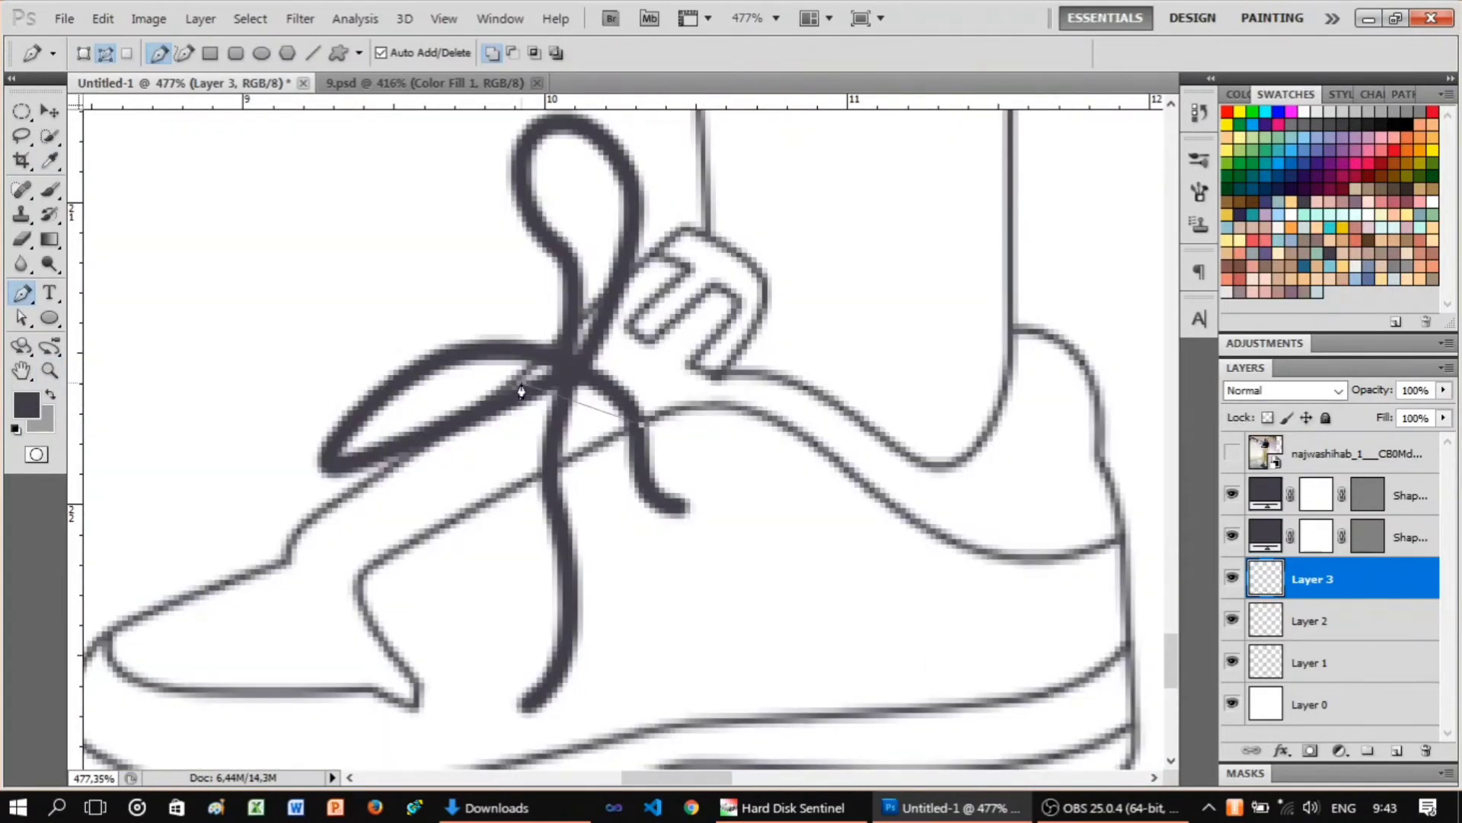
pyautogui.scroll(-5, 564, 381)
pyautogui.scroll(5, 595, 529)
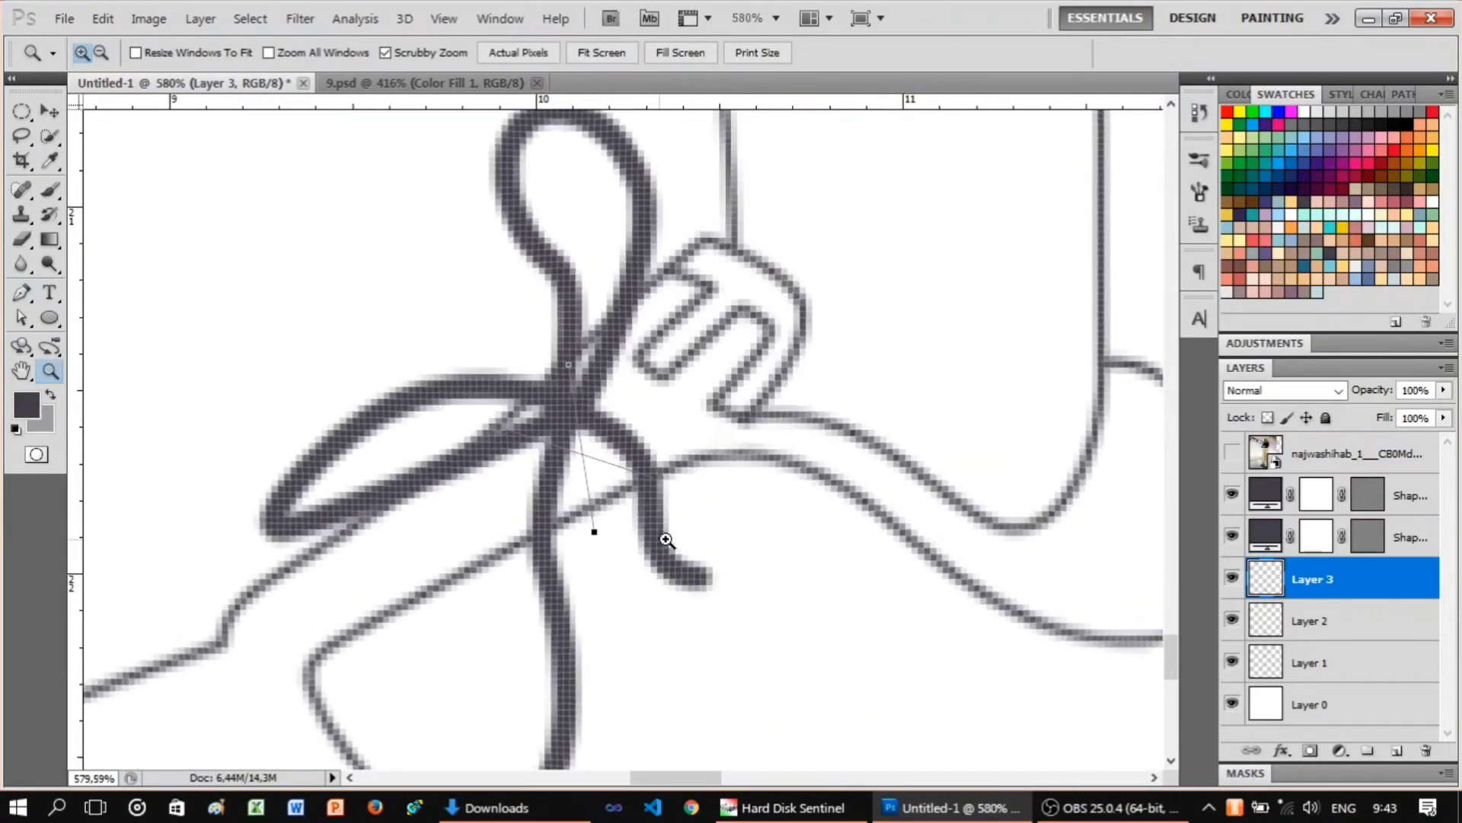
pyautogui.scroll(1, 640, 518)
pyautogui.rightClick(743, 355)
pyautogui.click(792, 509)
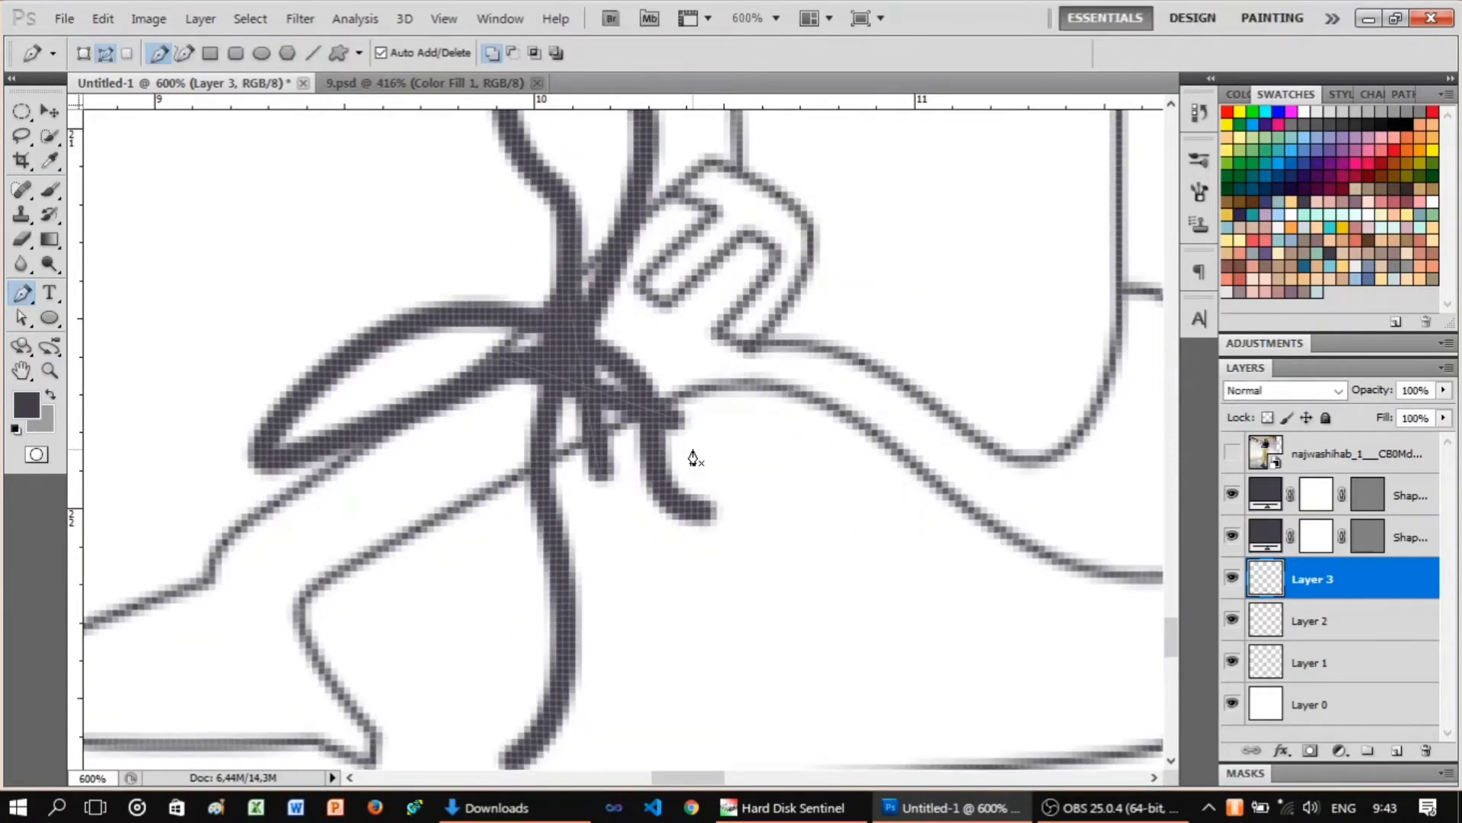
pyautogui.scroll(-3, 579, 442)
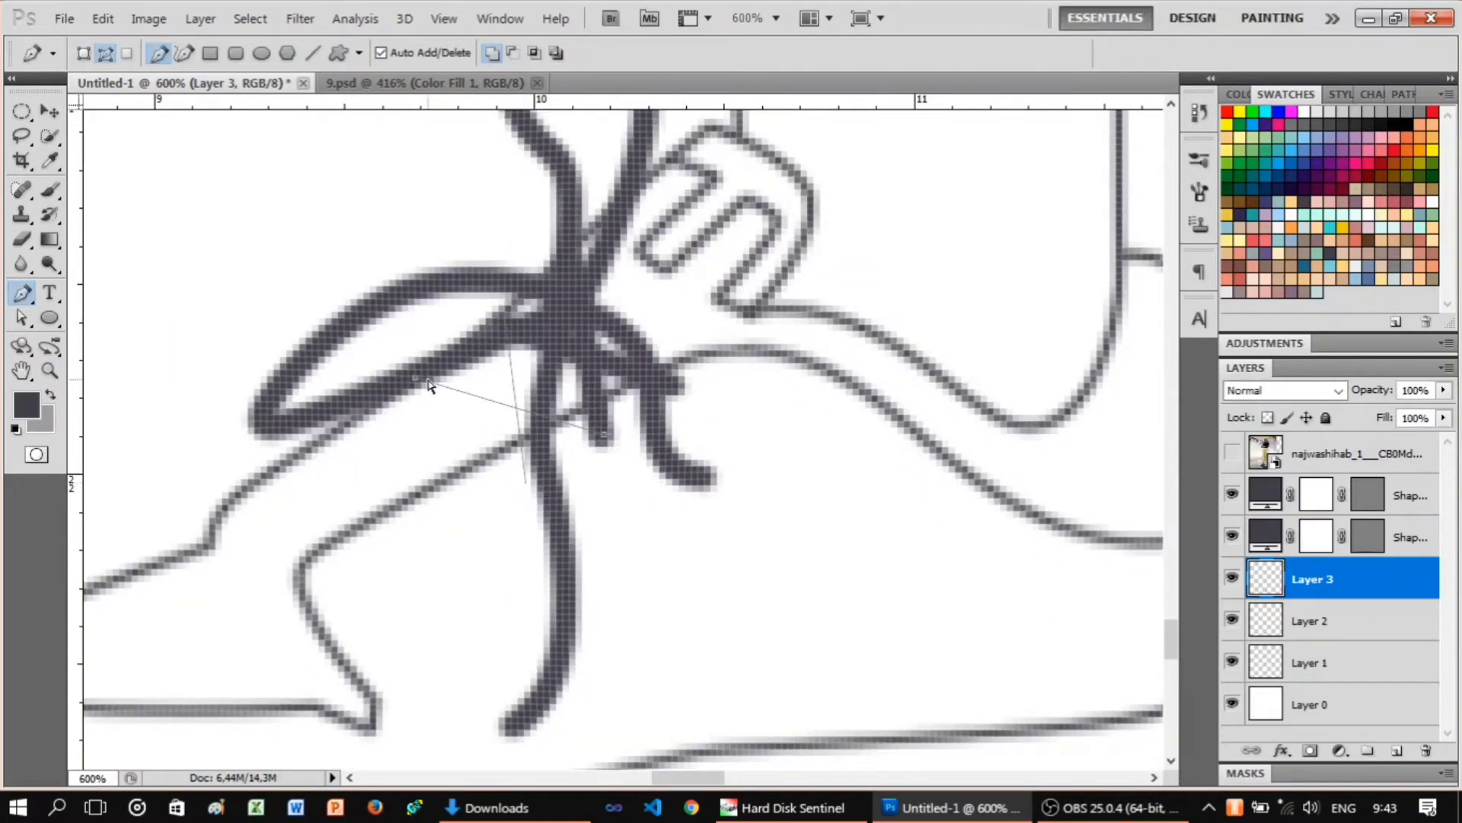
pyautogui.rightClick(743, 270)
pyautogui.click(793, 319)
pyautogui.press('Return')
# Stroke the next pair of crossing lace strands with the brush.
pyautogui.scroll(-1, 756, 417)
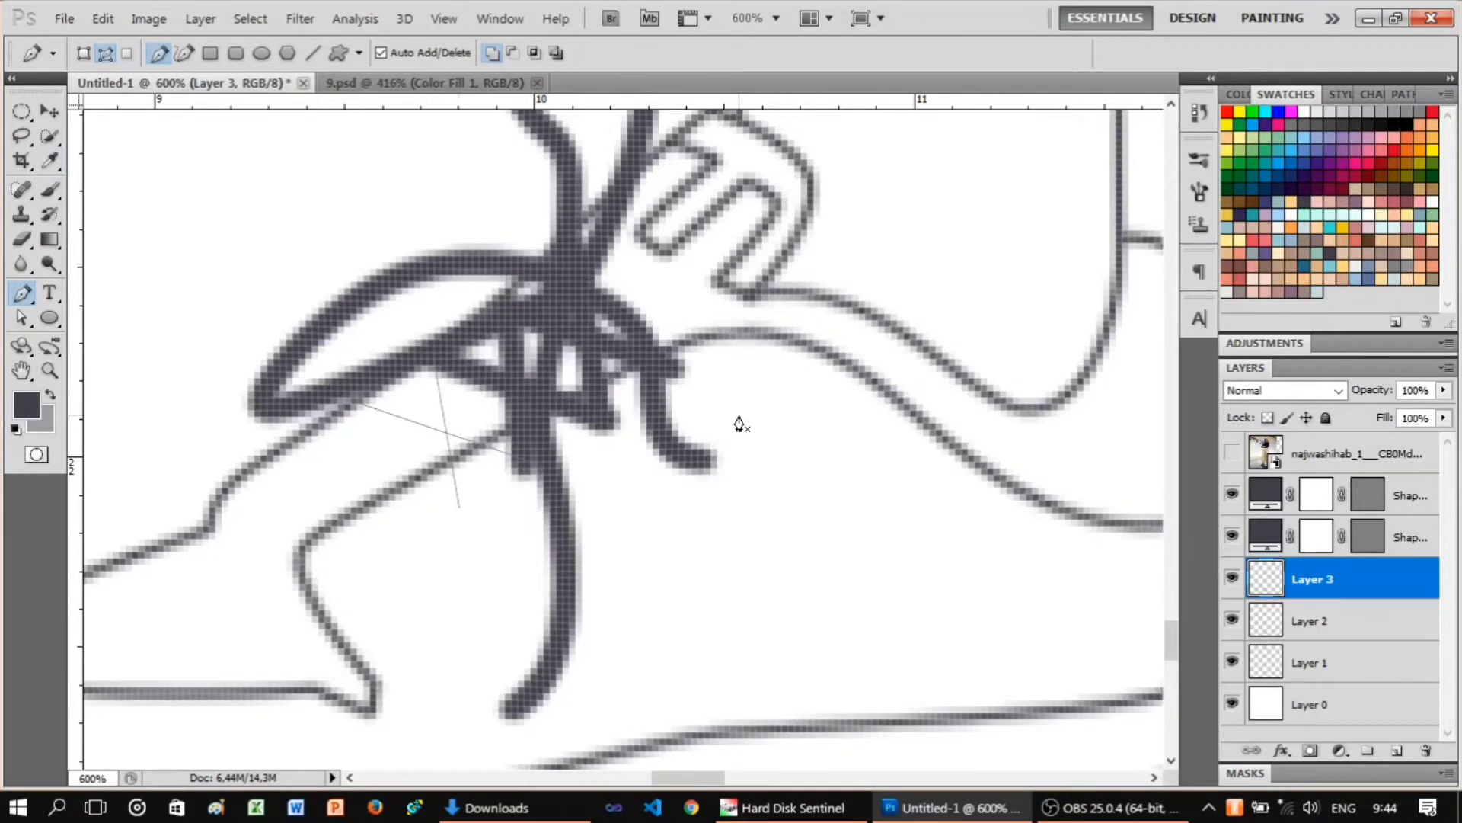
pyautogui.rightClick(739, 423)
pyautogui.click(789, 473)
pyautogui.click(861, 273)
pyautogui.rightClick(435, 242)
pyautogui.click(486, 293)
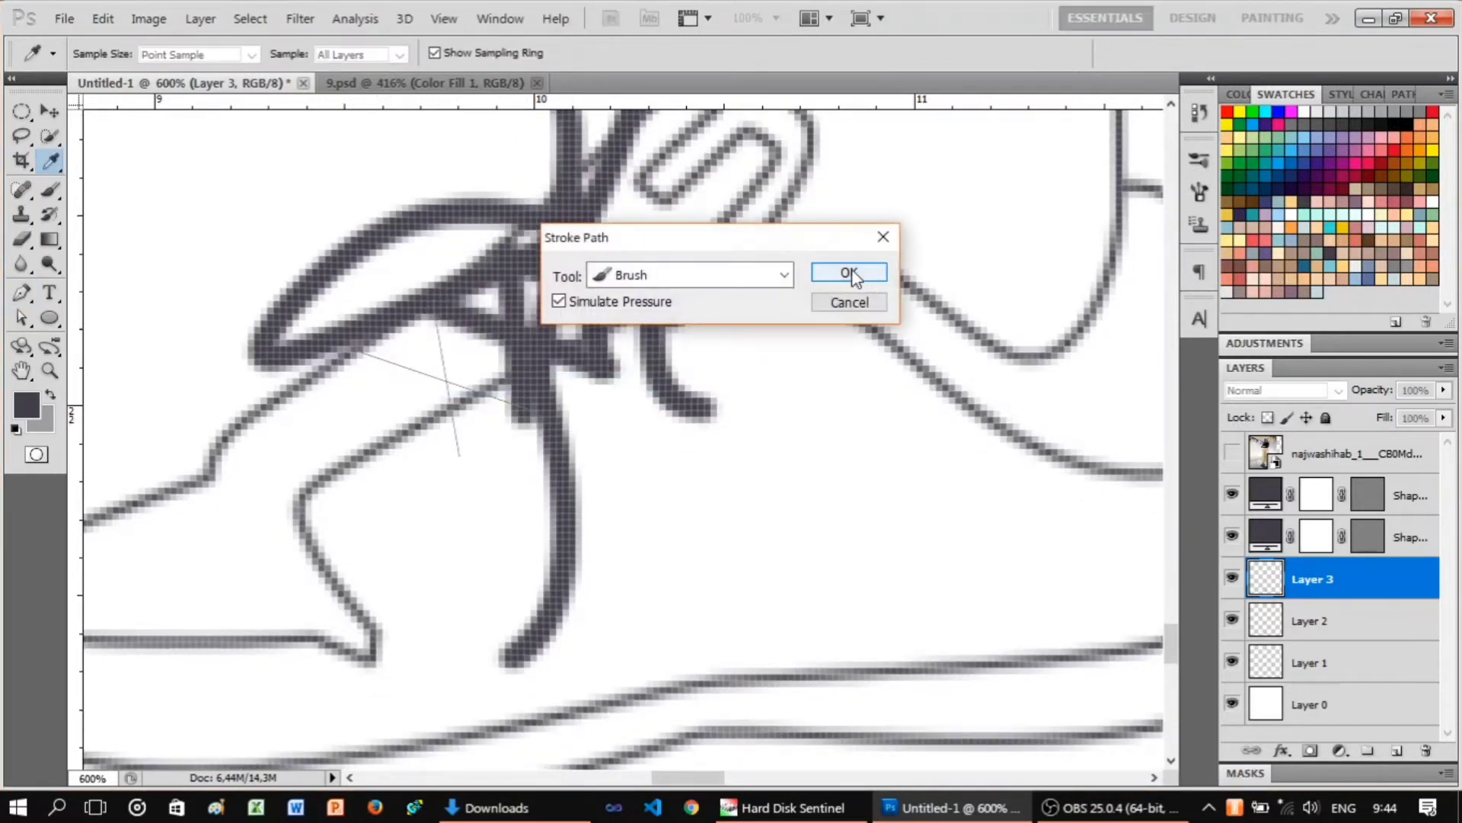
pyautogui.click(850, 273)
pyautogui.scroll(1, 683, 370)
# Draw new lace paths from the lace end and stroke them as dark lines.
pyautogui.click(623, 465)
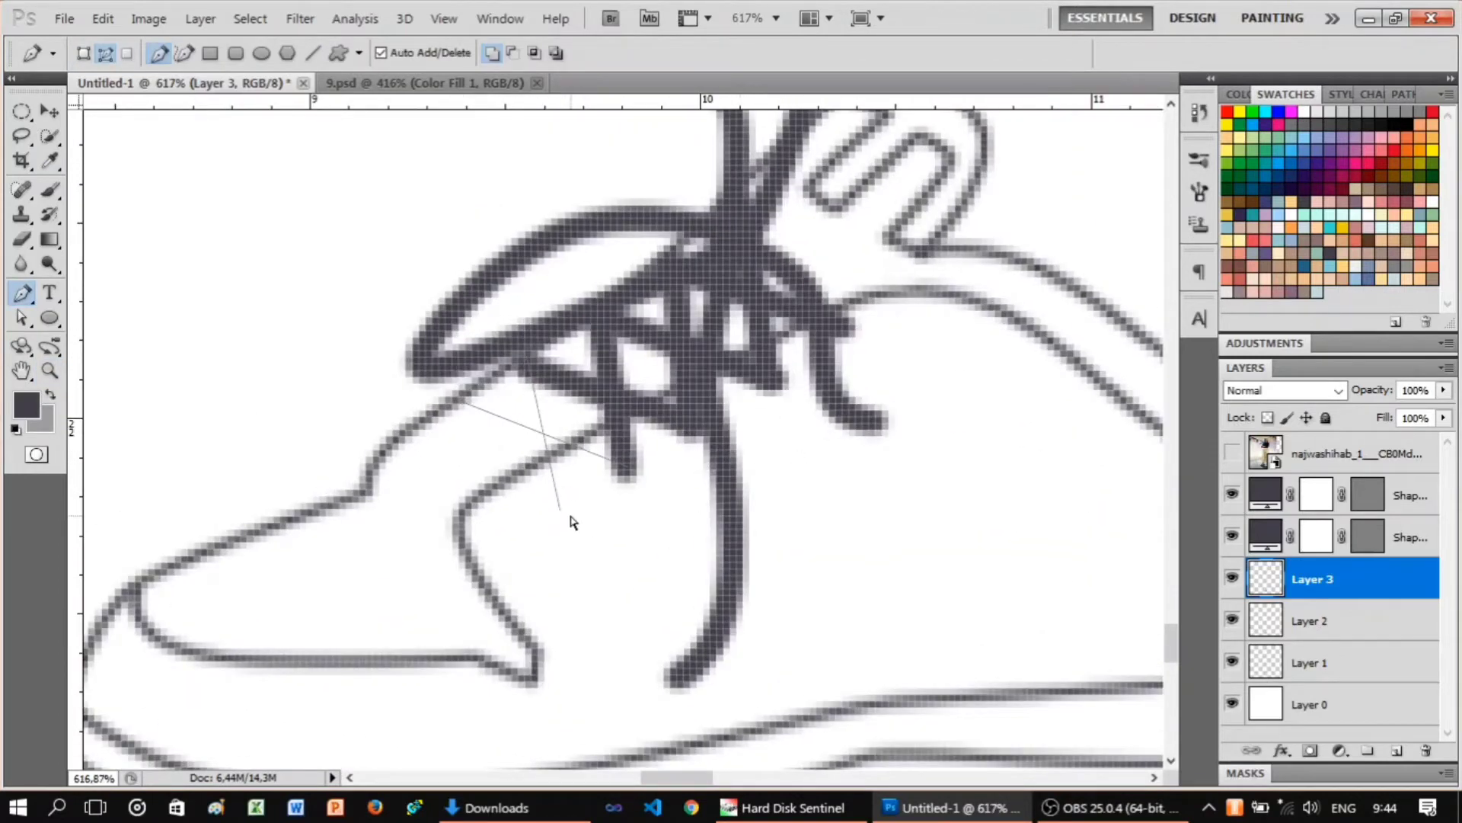
pyautogui.rightClick(865, 375)
pyautogui.click(915, 425)
pyautogui.click(846, 274)
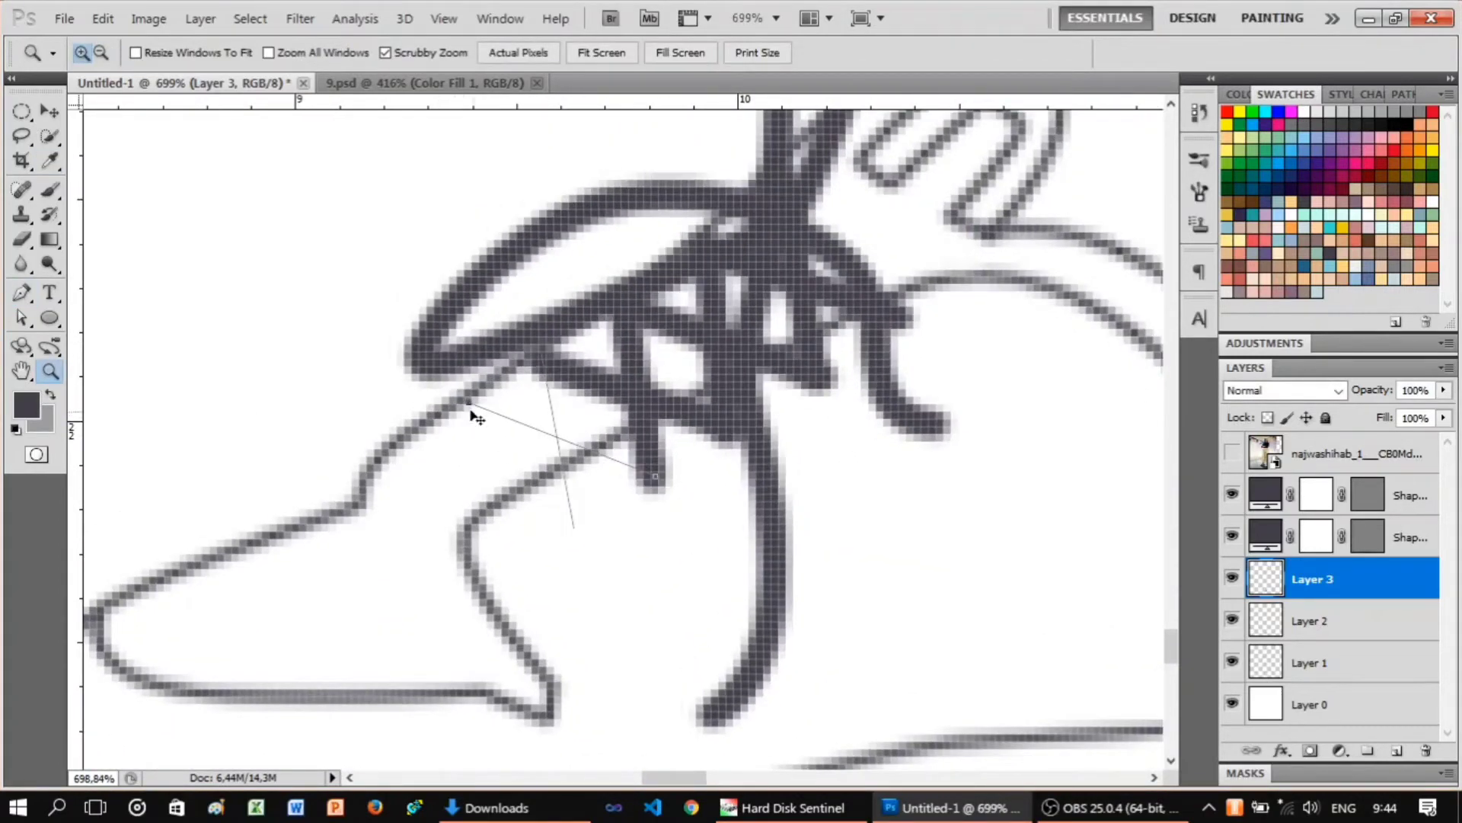
pyautogui.click(21, 292)
pyautogui.scroll(-5, 609, 381)
pyautogui.rightClick(681, 290)
pyautogui.click(732, 440)
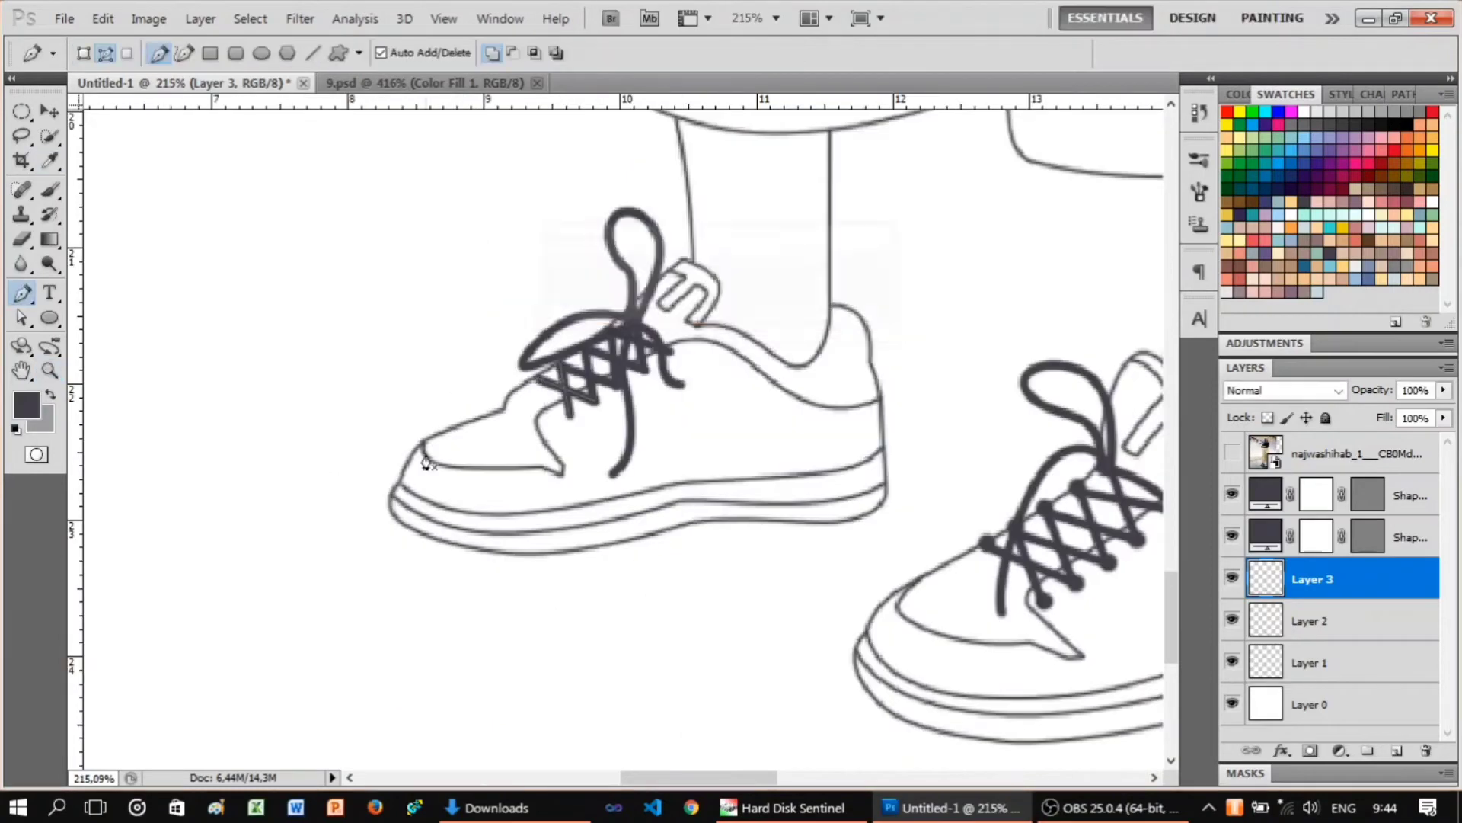
# Zoom in close on the laces and stroke two more lace strands.
pyautogui.press('z')
pyautogui.click(525, 471)
pyautogui.press('p')
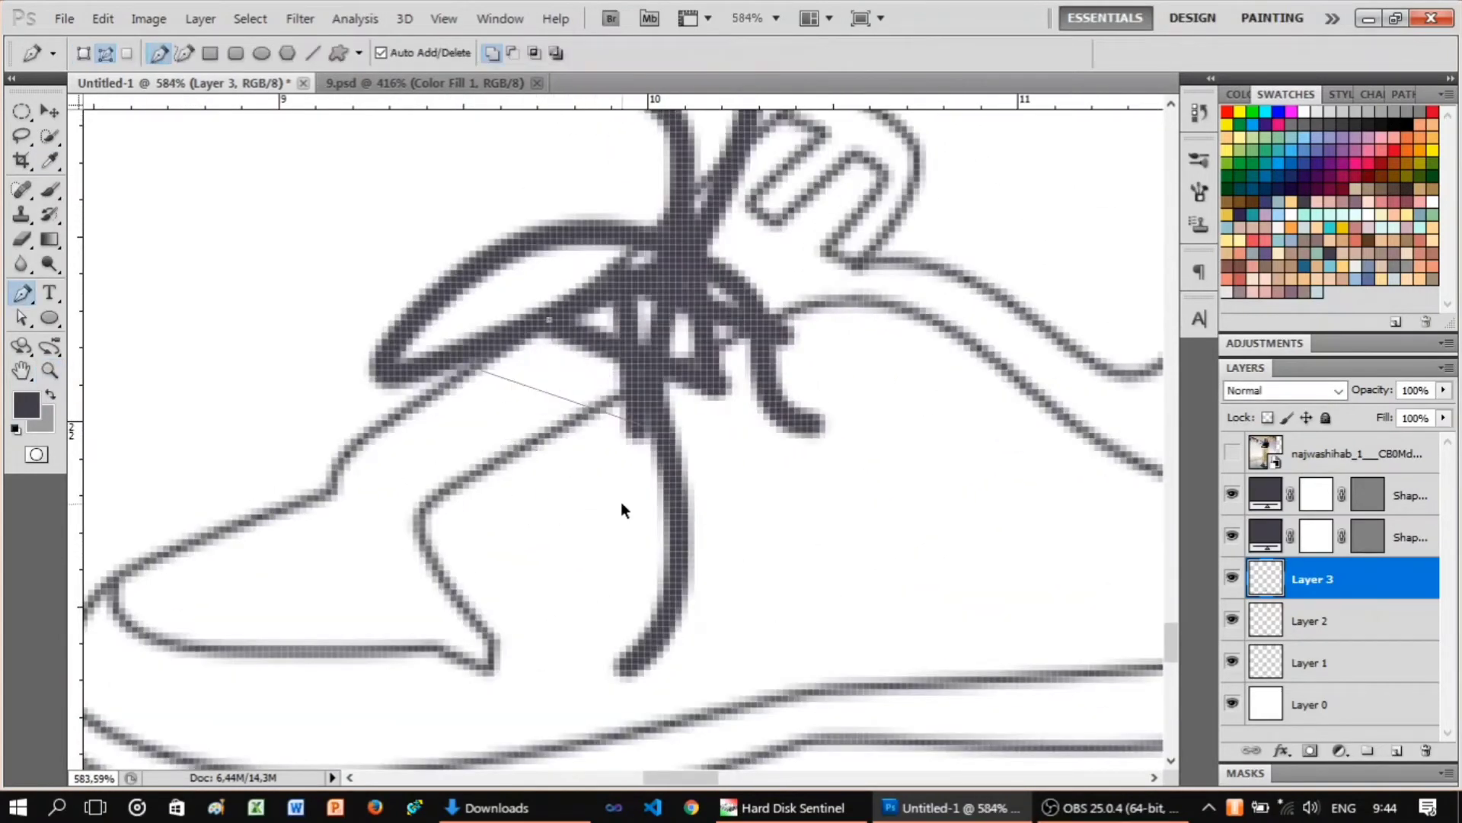
pyautogui.click(635, 429)
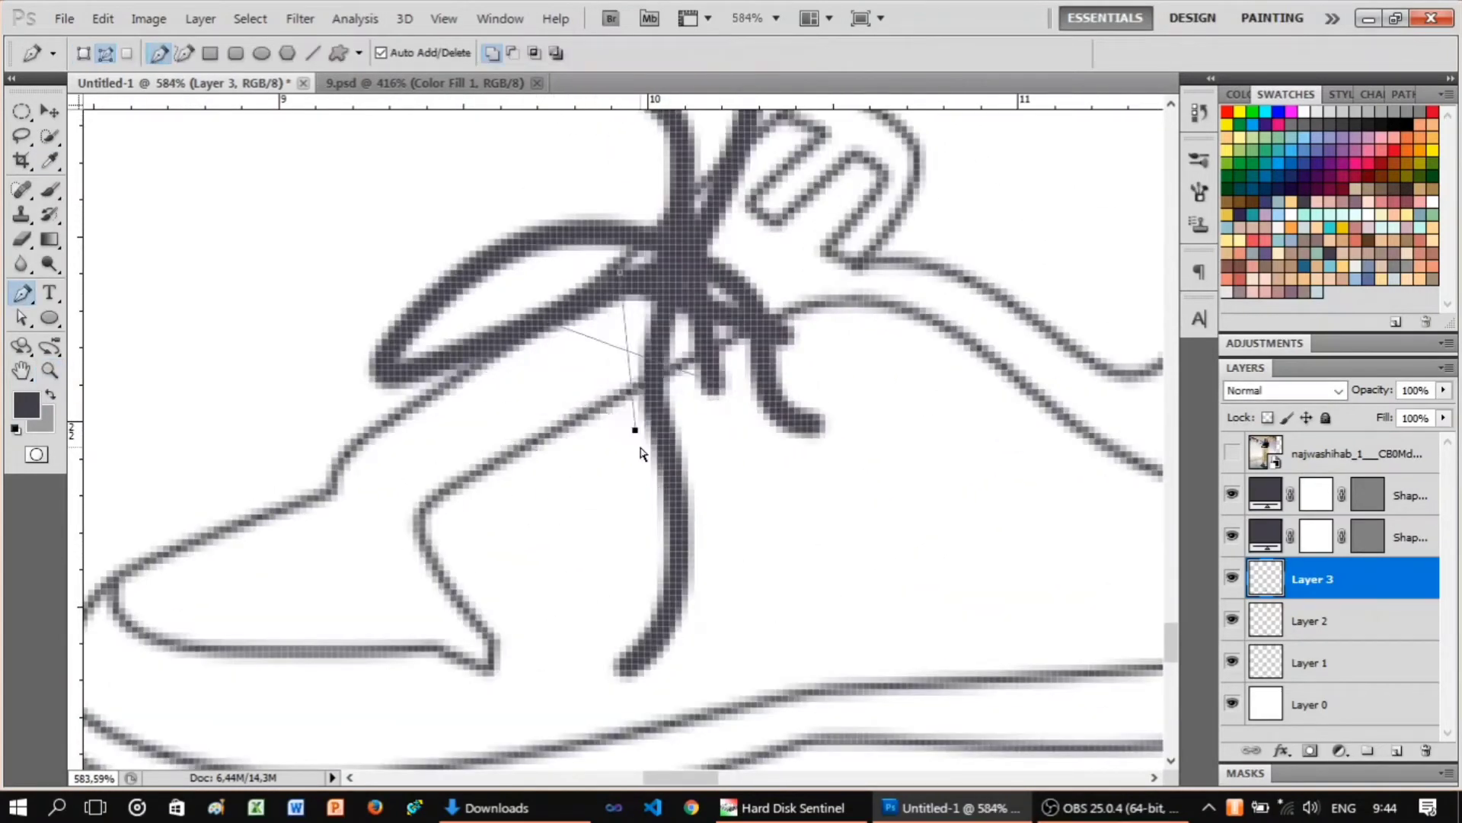
pyautogui.rightClick(566, 227)
pyautogui.click(616, 375)
pyautogui.click(842, 274)
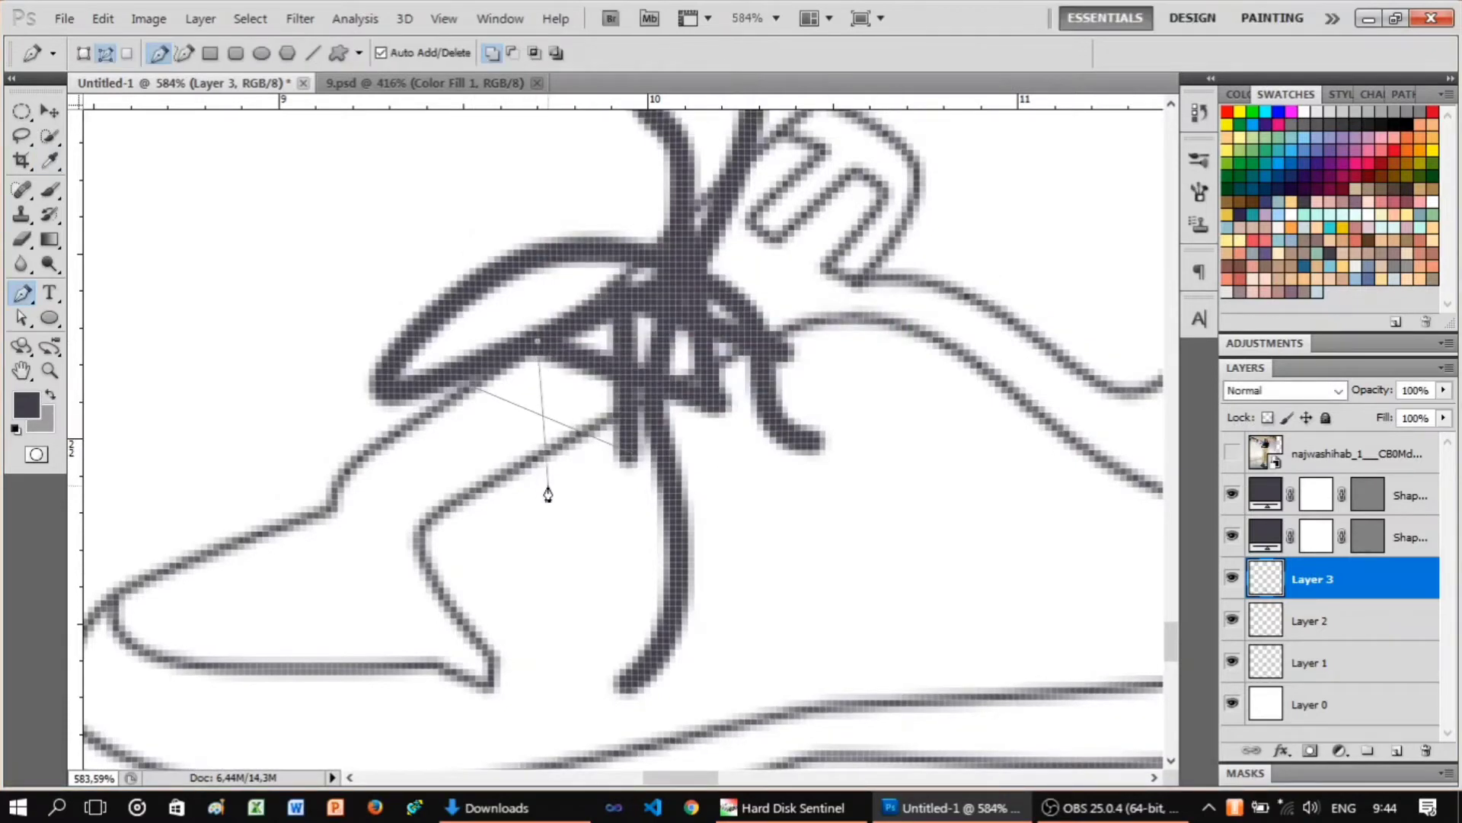
pyautogui.rightClick(809, 393)
pyautogui.click(859, 542)
pyautogui.click(836, 272)
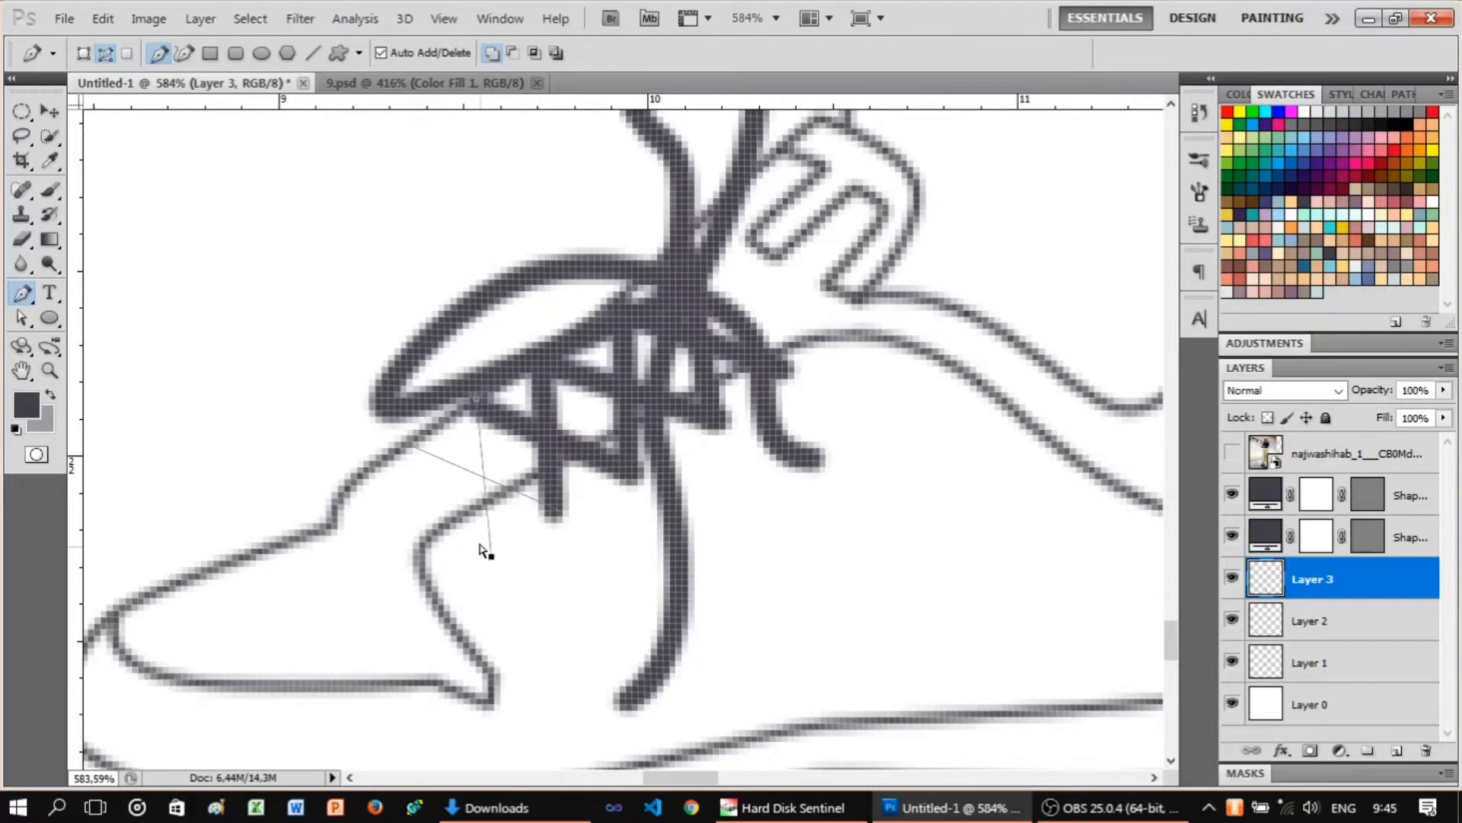
# Stroke the last criss-cross lace strand.
pyautogui.scroll(-5, 476, 554)
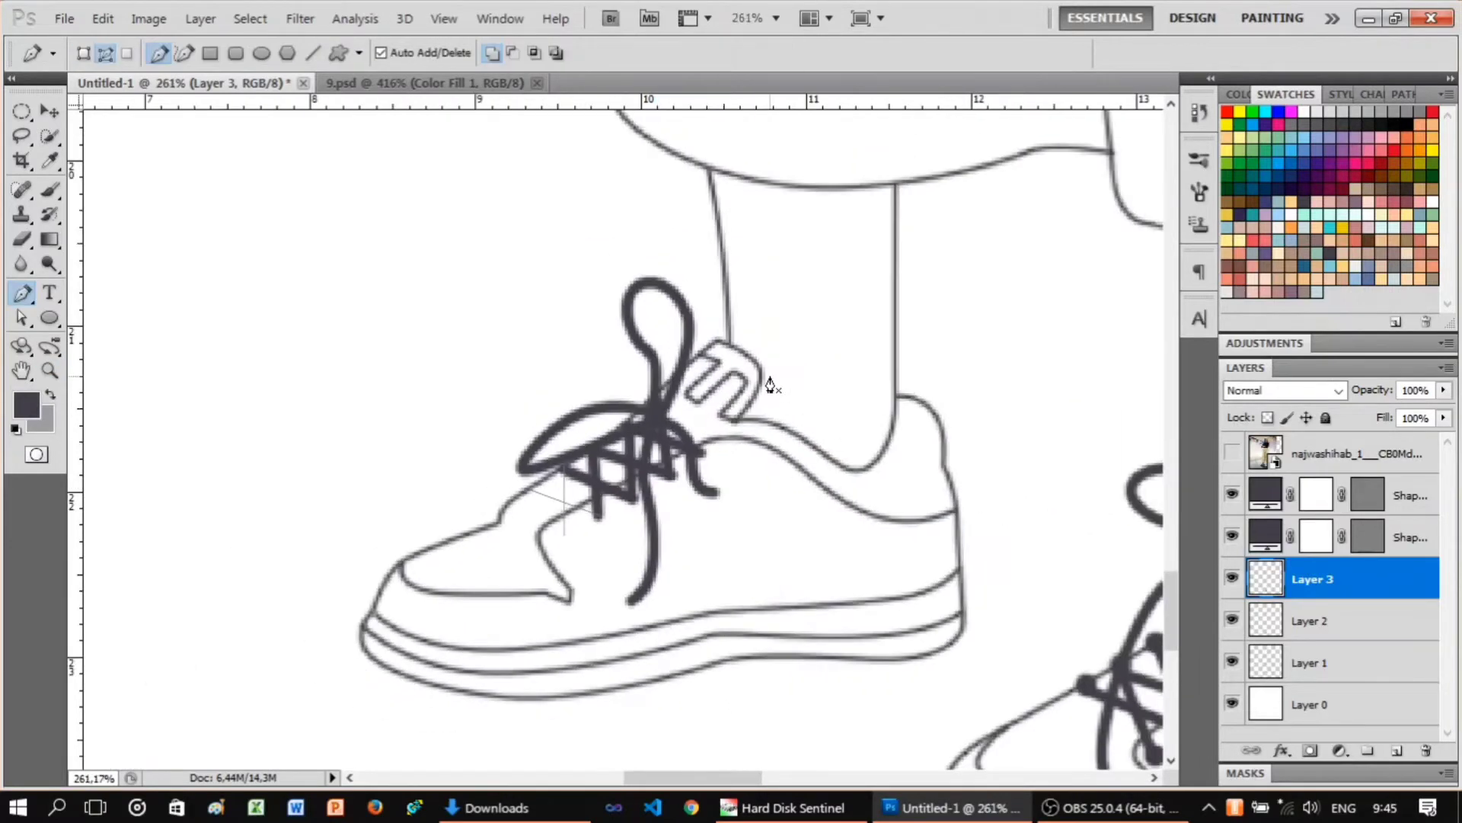
pyautogui.rightClick(767, 385)
pyautogui.click(819, 532)
pyautogui.click(849, 274)
pyautogui.scroll(4, 601, 534)
pyautogui.scroll(-2, 601, 533)
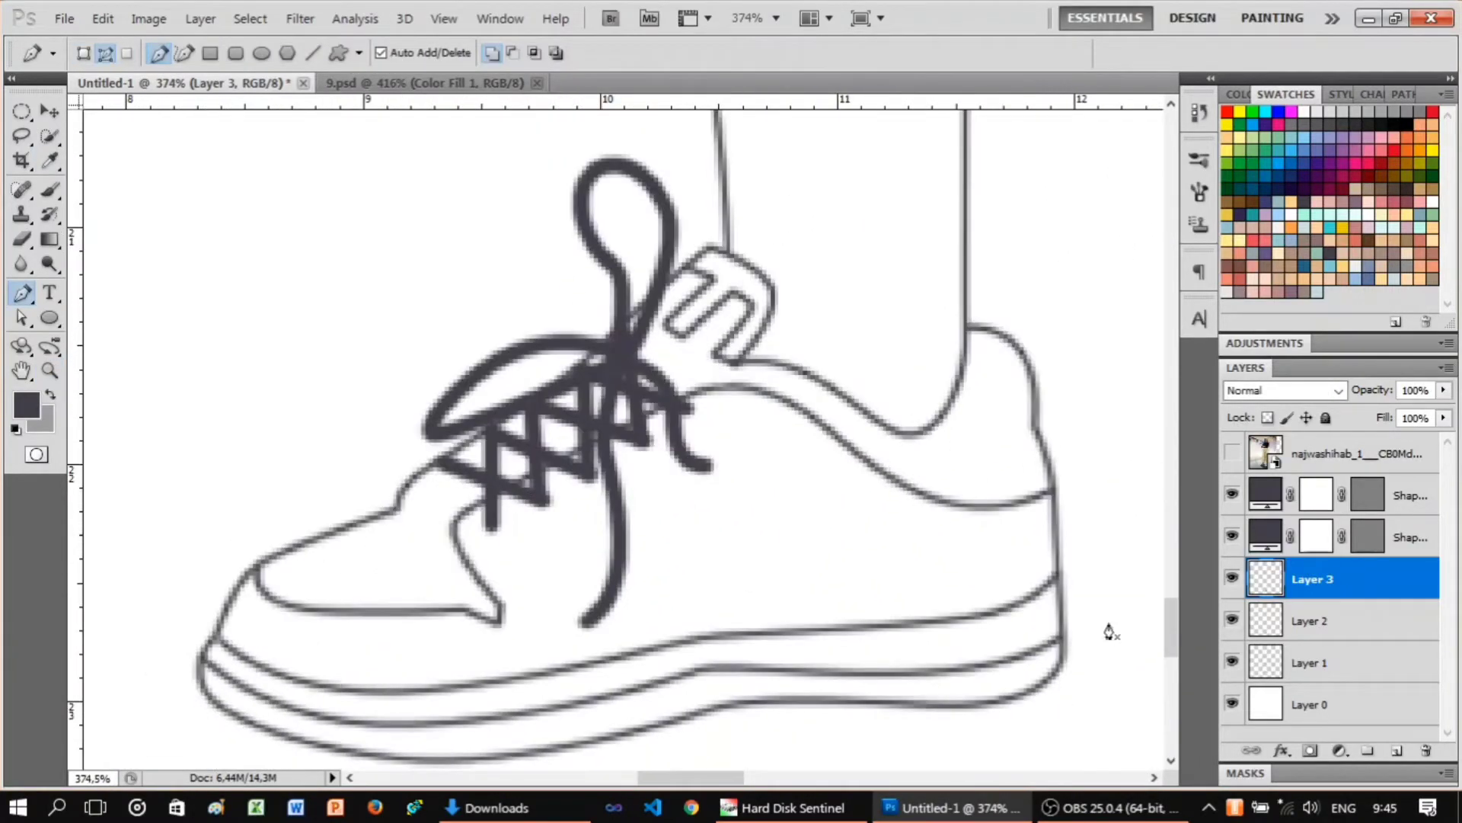
pyautogui.scroll(-2, 1109, 630)
# Select Layer 1 and brush round dark eyelet dots at the lace ends.
pyautogui.click(1310, 663)
pyautogui.press('z')
pyautogui.scroll(5, 497, 422)
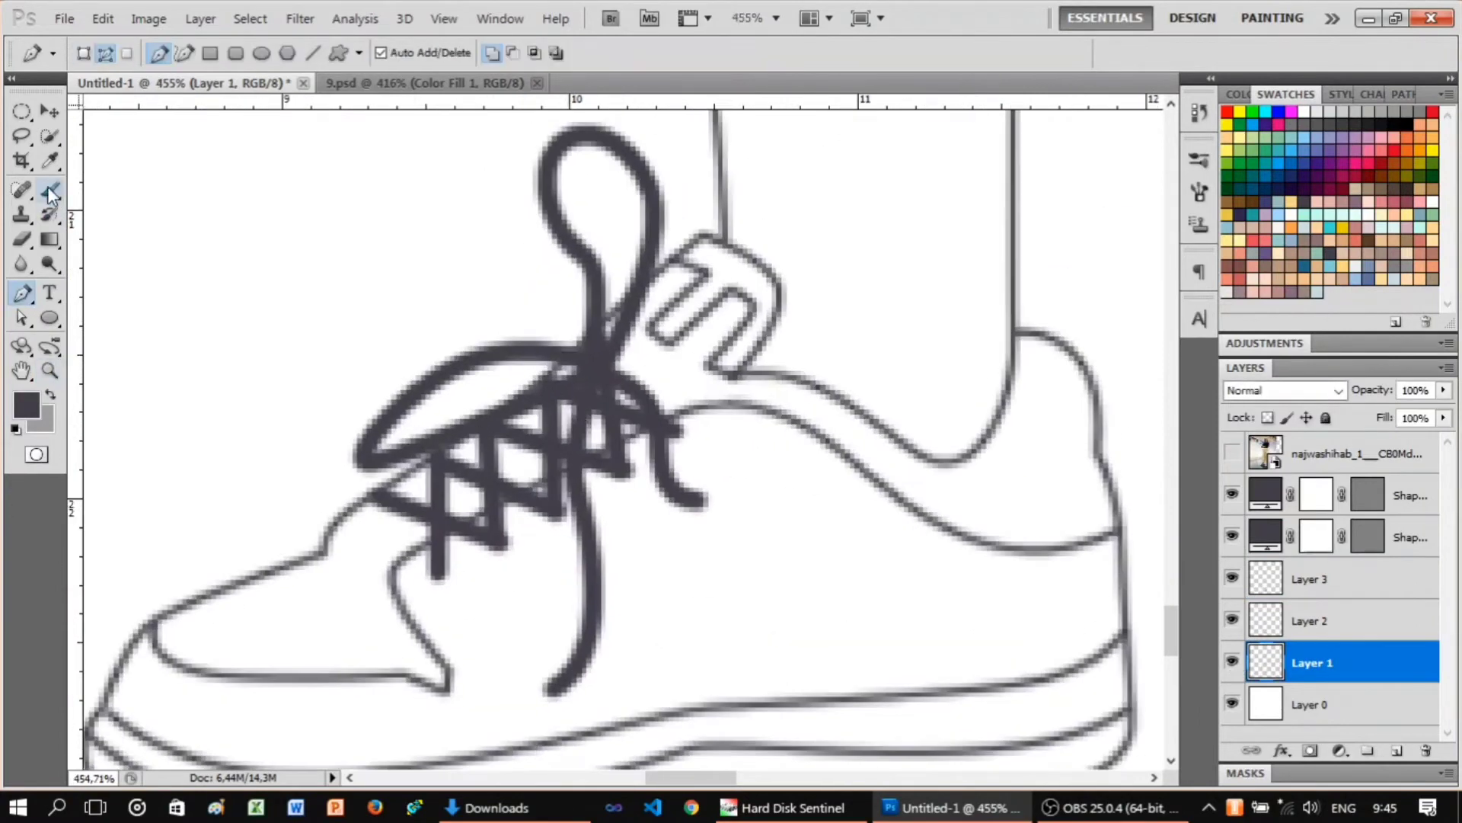
pyautogui.press('b')
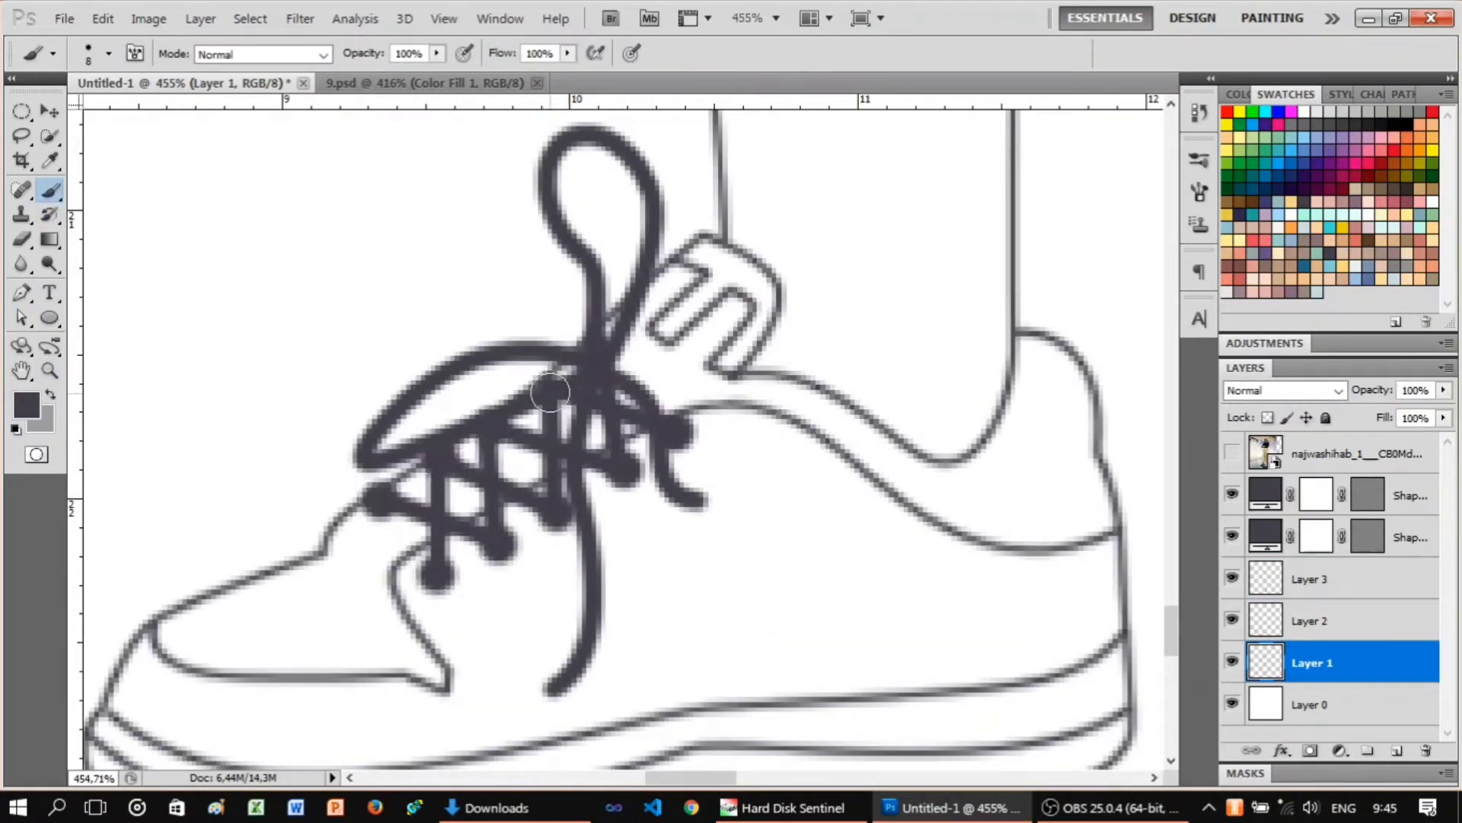
pyautogui.moveTo(590, 355); pyautogui.dragTo(596, 362)
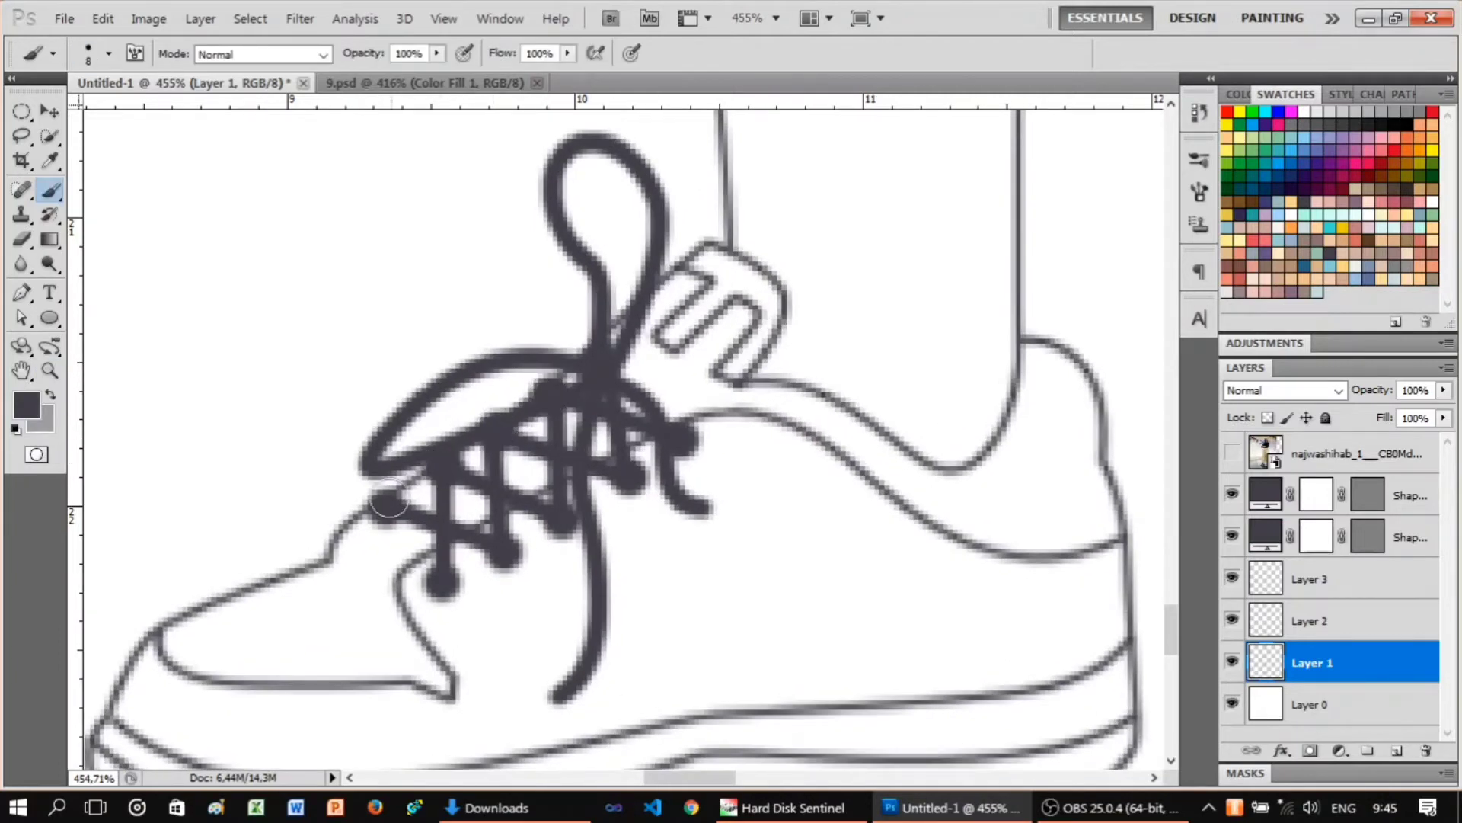
# Hide the reference photo layer and start saving the drawing under a new name.
pyautogui.scroll(-5, 389, 500)
pyautogui.scroll(3, 627, 414)
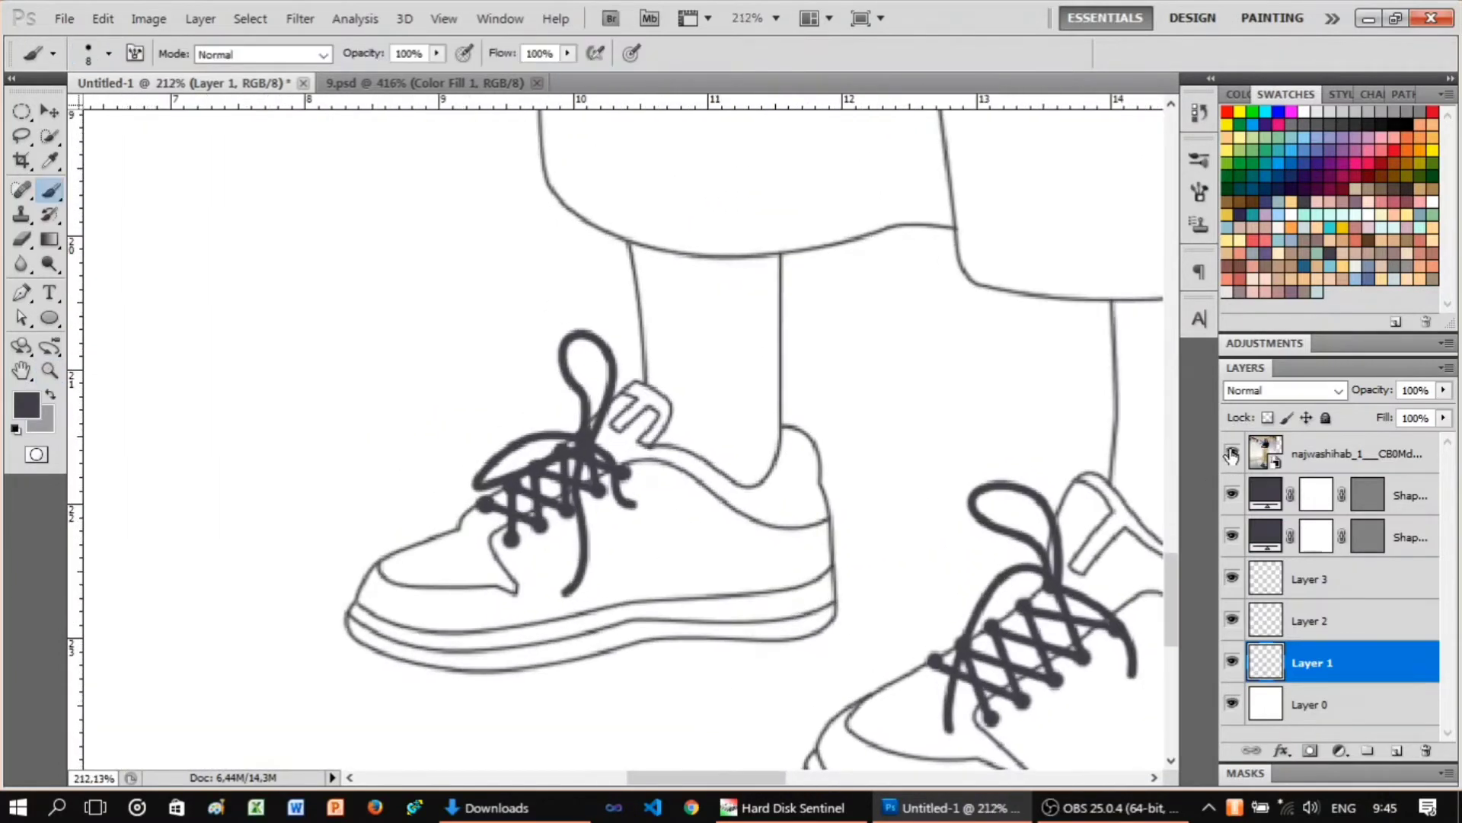
pyautogui.click(1232, 454)
pyautogui.scroll(-5, 710, 548)
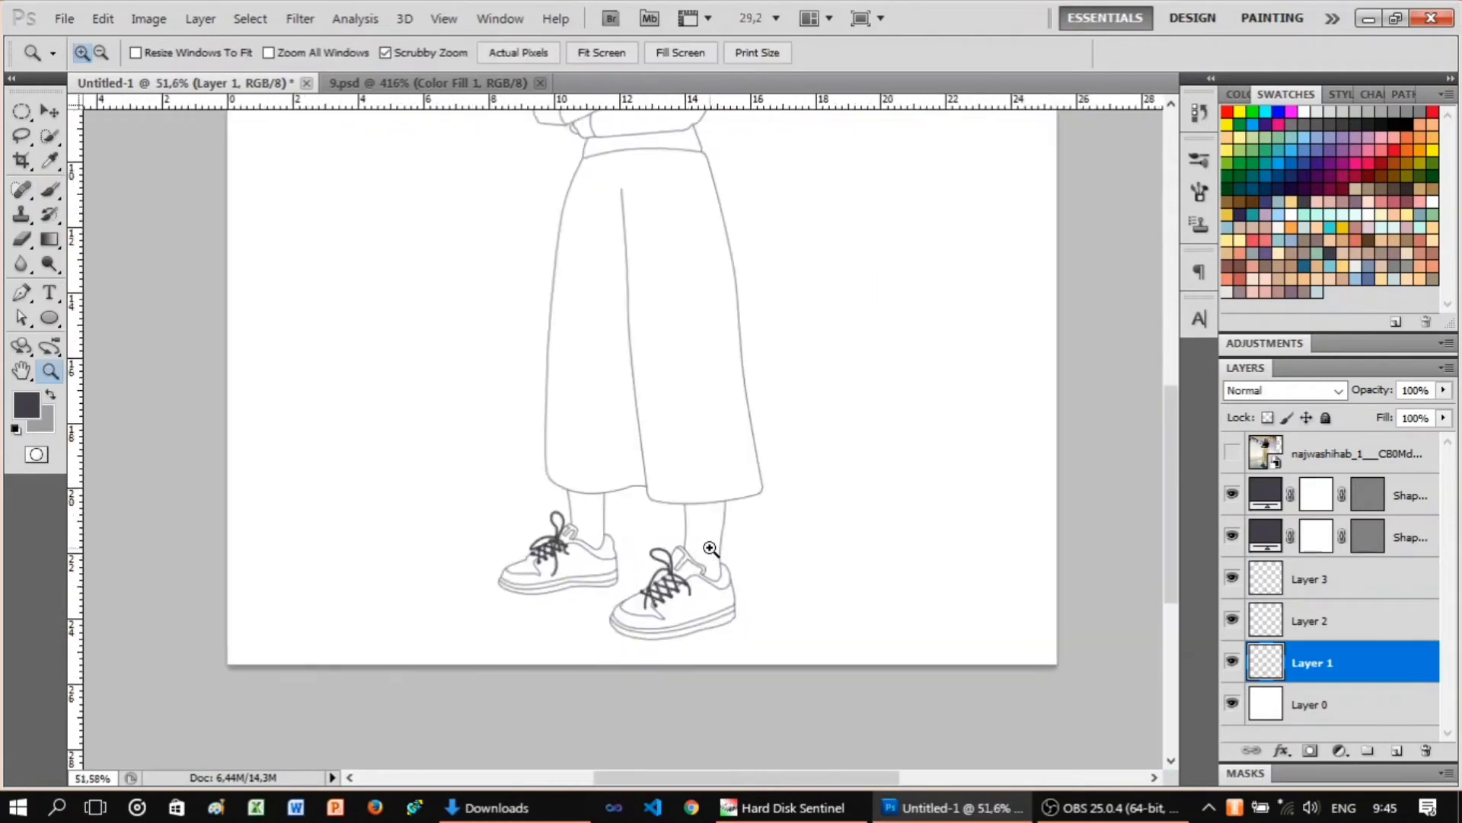
pyautogui.press('p')
pyautogui.click(1232, 455)
pyautogui.scroll(-3, 690, 452)
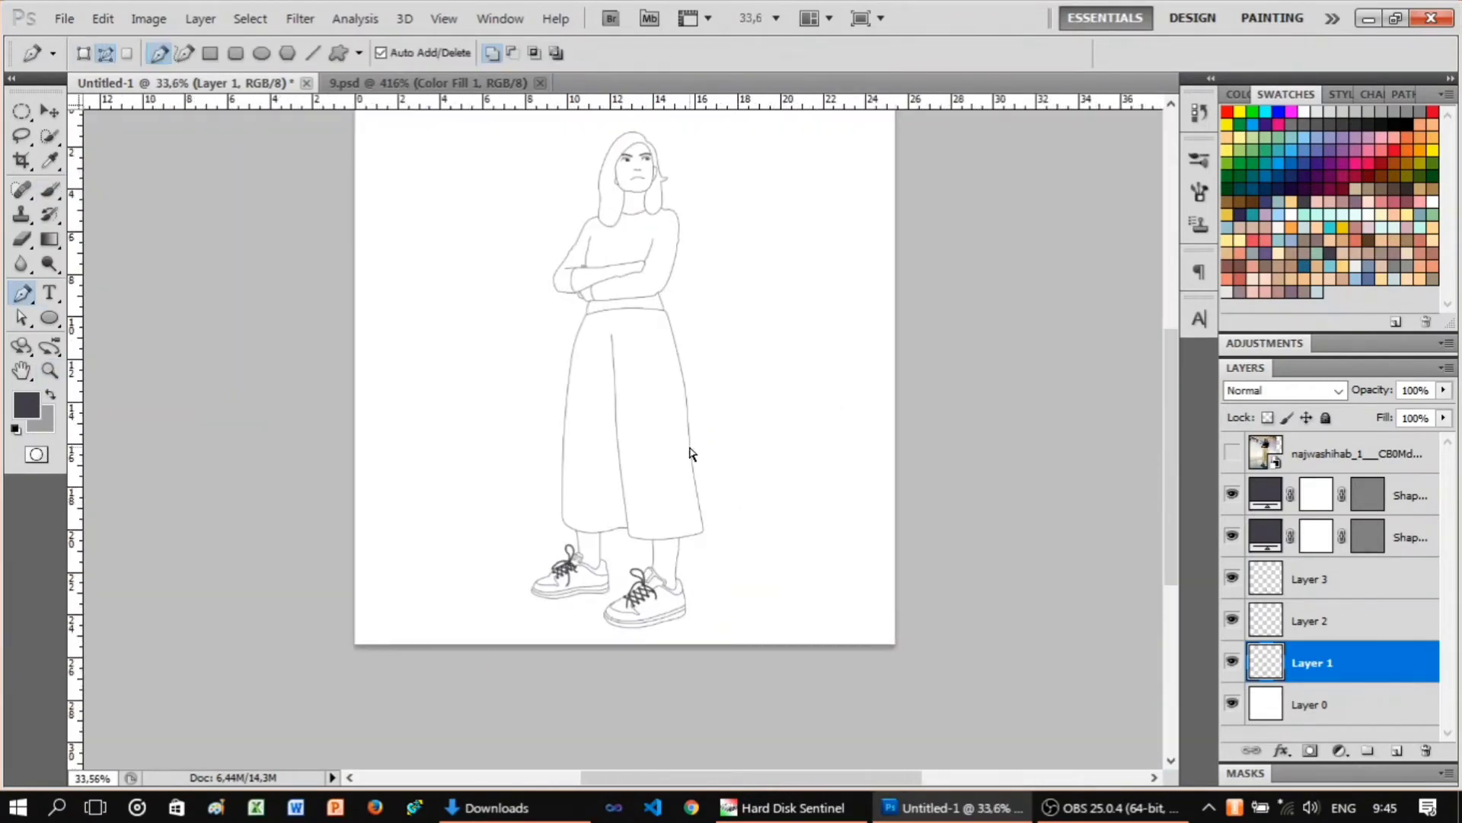
pyautogui.hotkey('ctrl', 's')
pyautogui.moveTo(1041, 152)
pyautogui.mouseDown()
pyautogui.moveTo(1062, 332)
pyautogui.moveTo(1066, 245)
pyautogui.mouseUp()
# Finish saving the drawing as 17.psd.
pyautogui.write('7')
pyautogui.click(1020, 425)
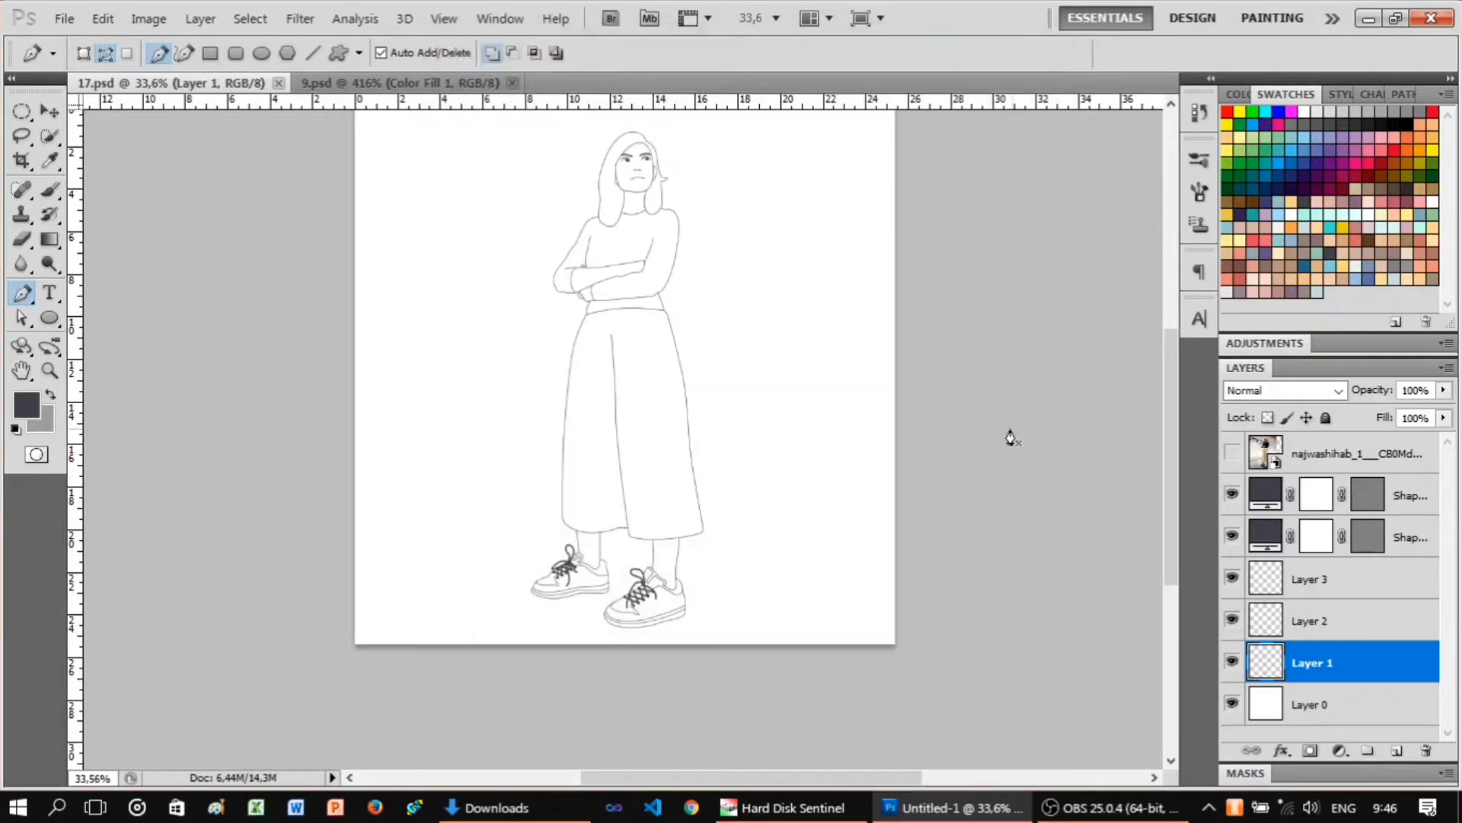
pyautogui.scroll(8, 687, 610)
pyautogui.click(1232, 456)
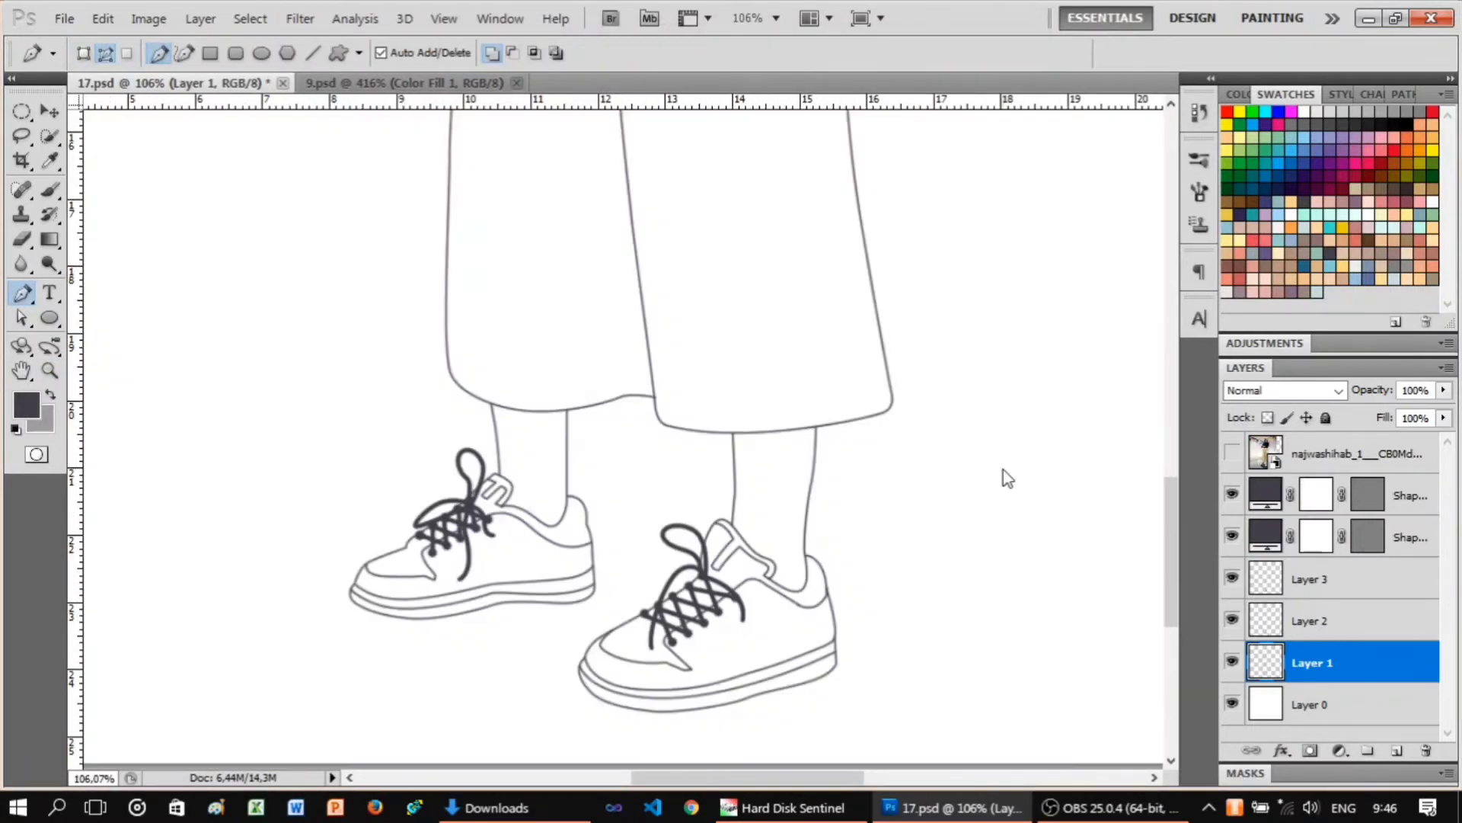
# Zoom toward the face and erase the old mouth line.
pyautogui.moveTo(1004, 479)
pyautogui.mouseDown()
pyautogui.moveTo(532, 604)
pyautogui.moveTo(627, 555)
pyautogui.moveTo(609, 561)
pyautogui.moveTo(787, 210)
pyautogui.mouseUp()
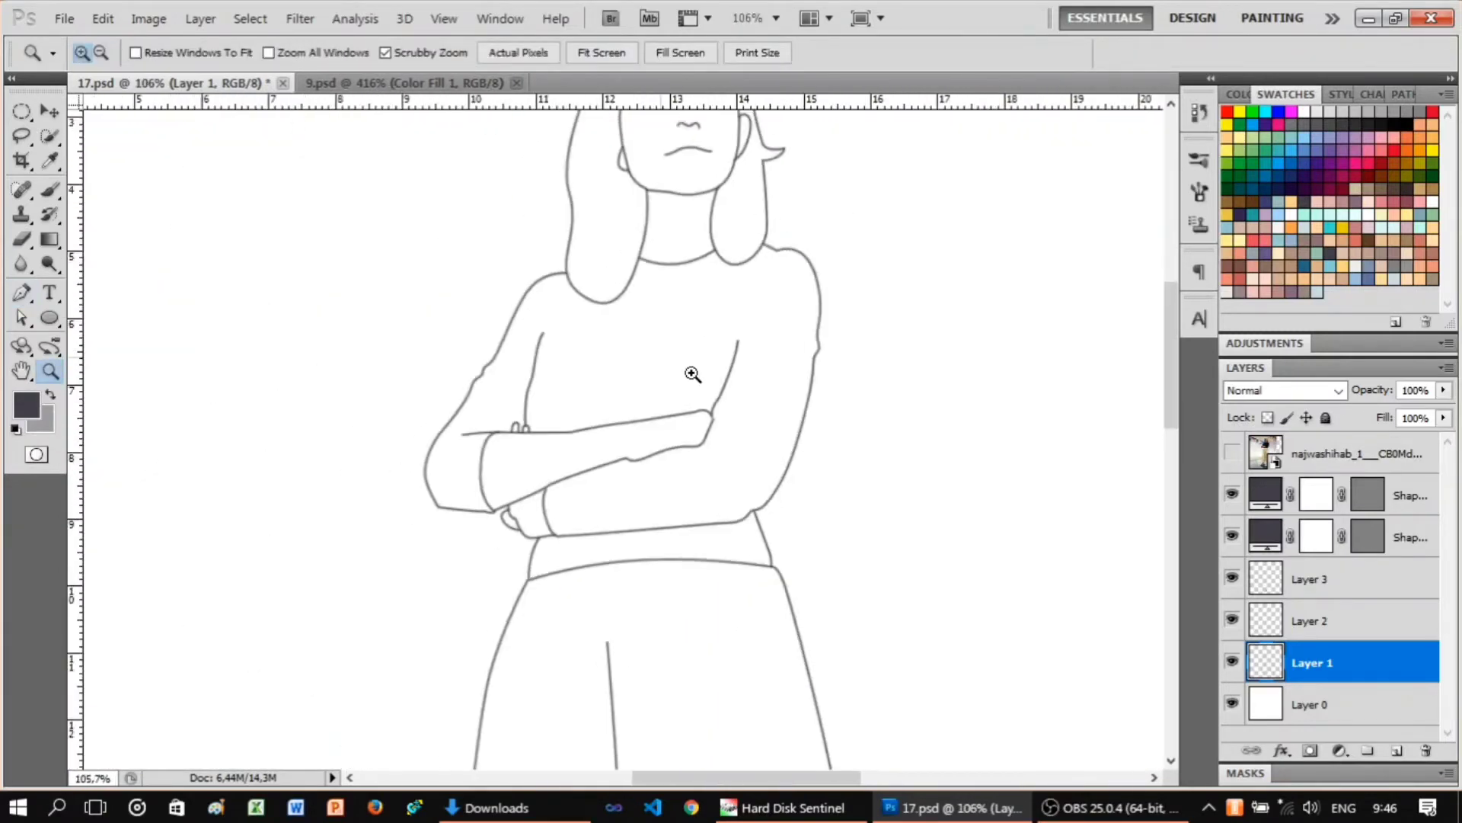
pyautogui.click(1232, 456)
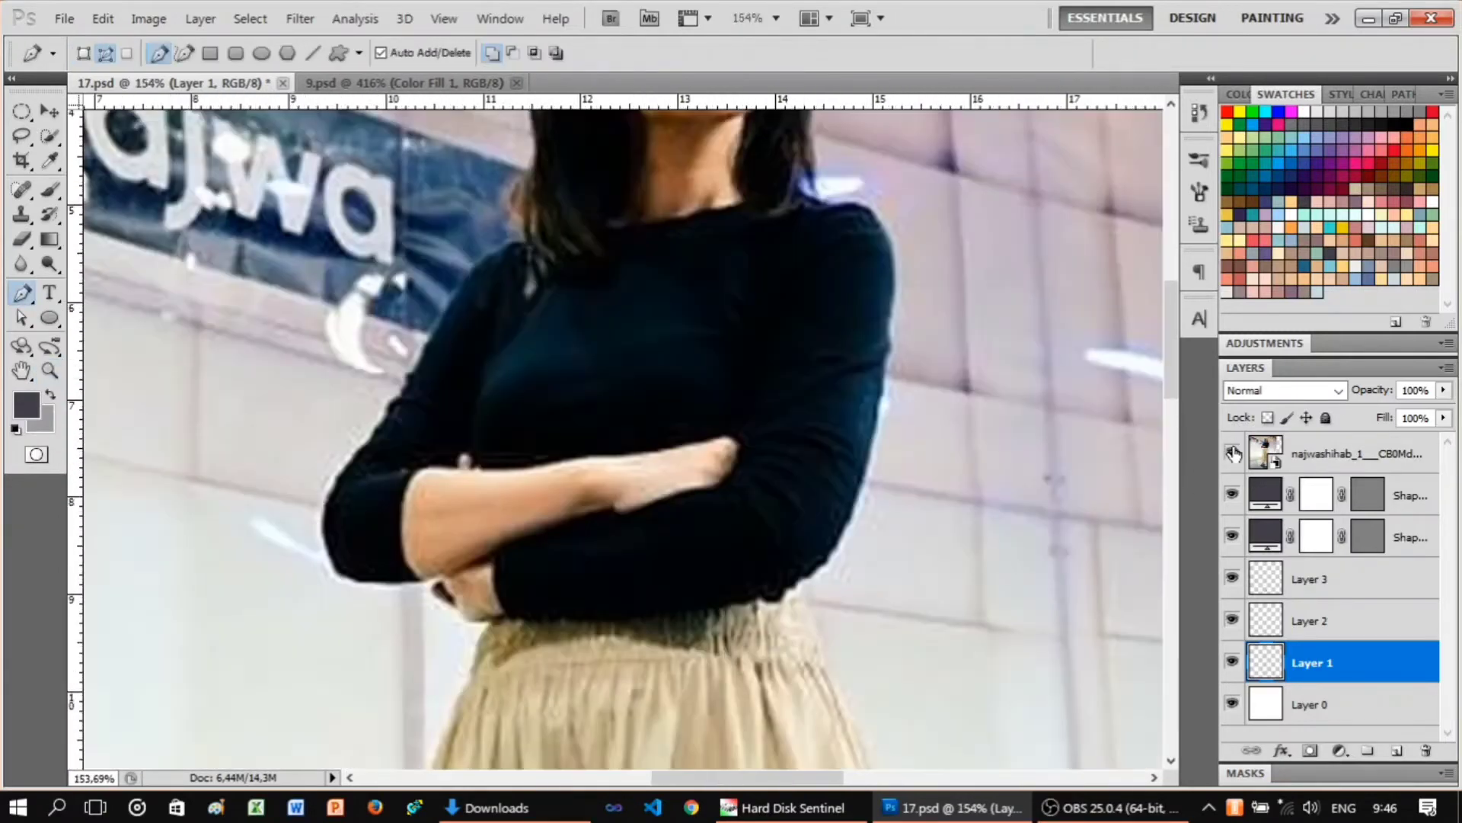
pyautogui.moveTo(670, 205); pyautogui.dragTo(800, 202)
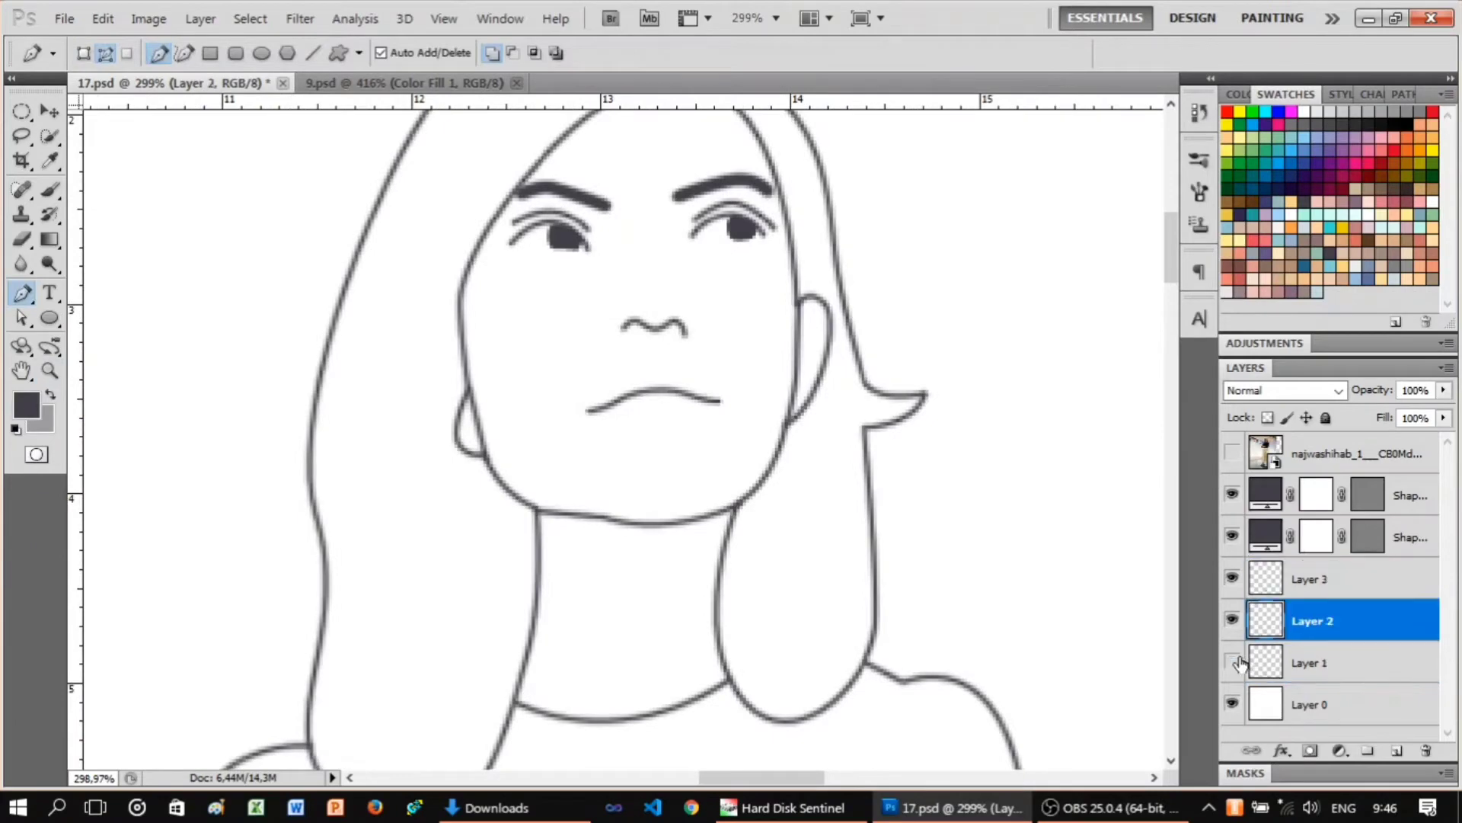
pyautogui.press('e')
pyautogui.scroll(3, 608, 399)
pyautogui.moveTo(608, 399); pyautogui.dragTo(762, 401)
# Trace a flatter mouth from the reference photo and stroke it as a dark line.
pyautogui.press('z')
pyautogui.moveTo(624, 250); pyautogui.dragTo(692, 261)
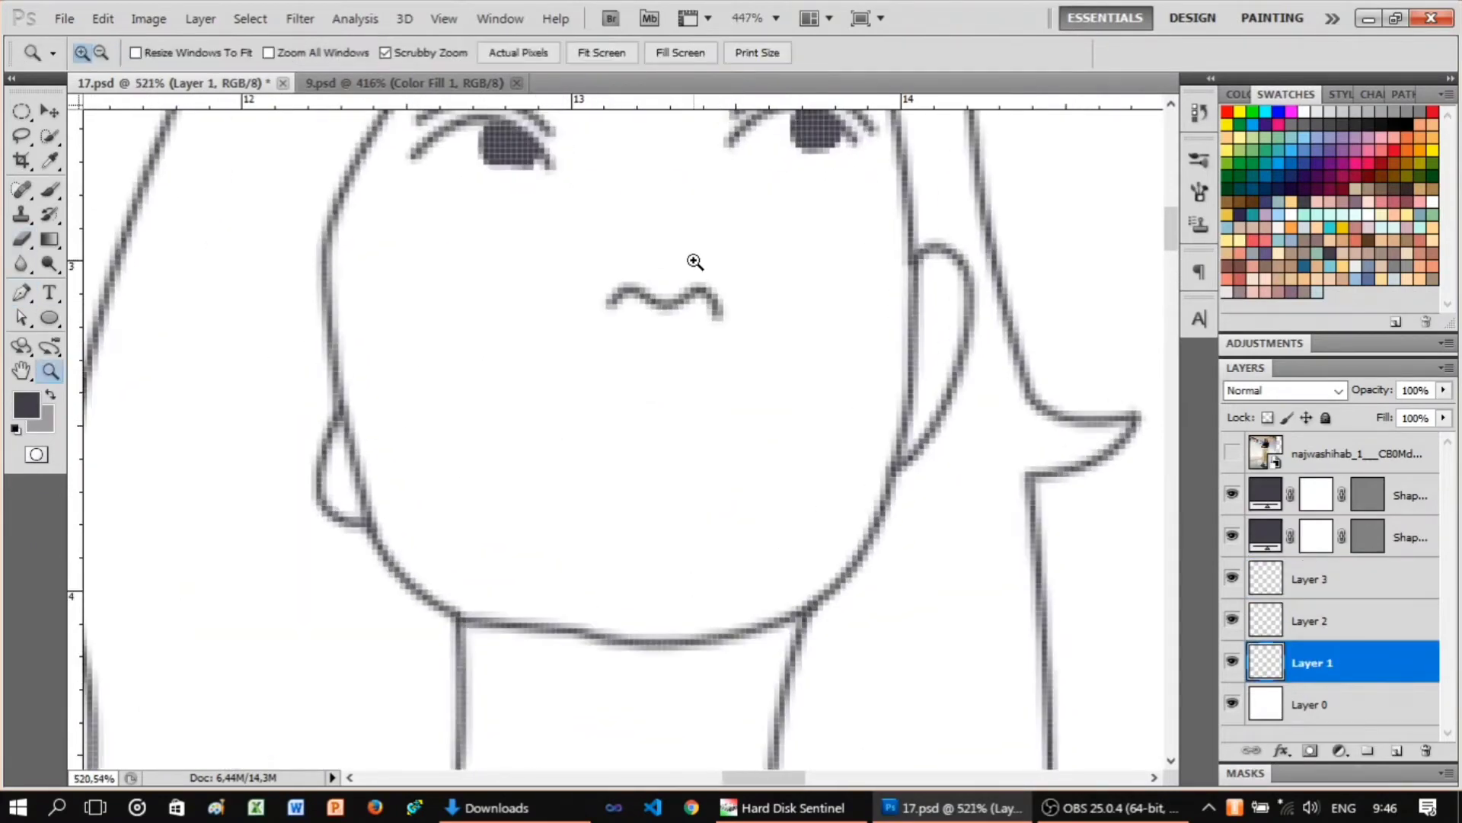
pyautogui.click(47, 195)
pyautogui.press('p')
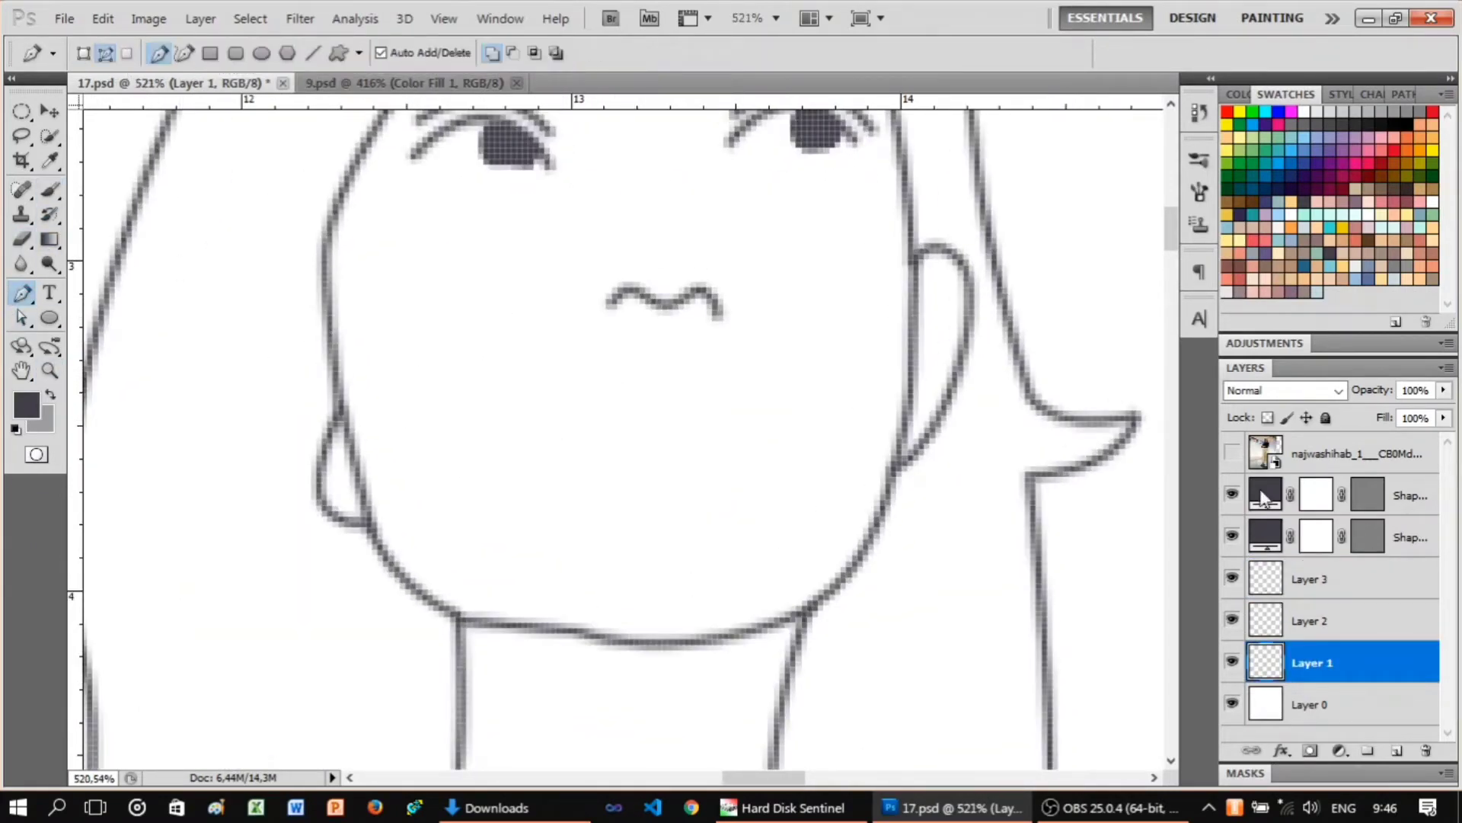
pyautogui.click(1233, 453)
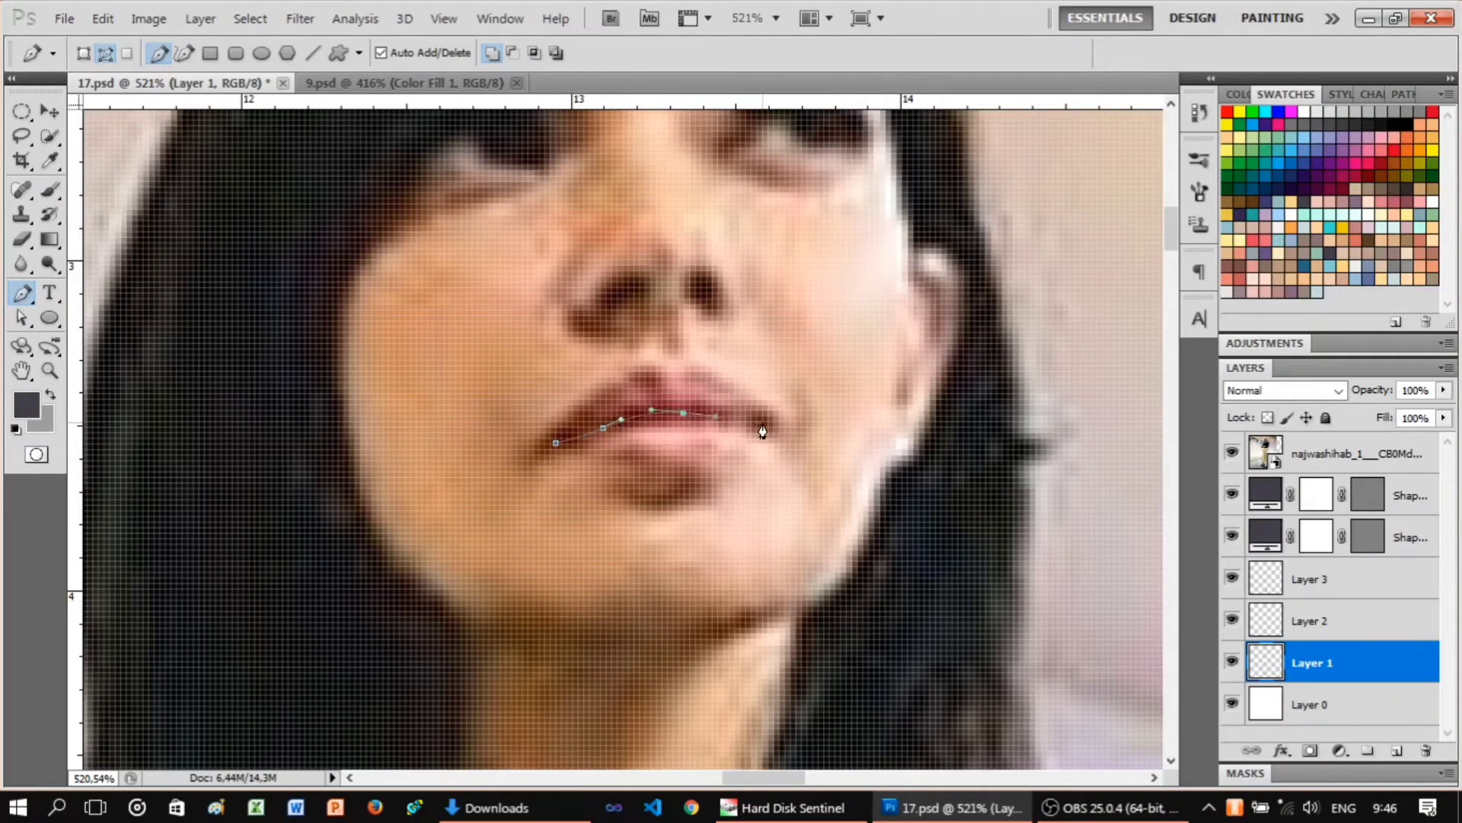
pyautogui.moveTo(762, 432); pyautogui.dragTo(666, 483)
pyautogui.click(1232, 453)
pyautogui.rightClick(814, 322)
pyautogui.click(898, 470)
pyautogui.press('z')
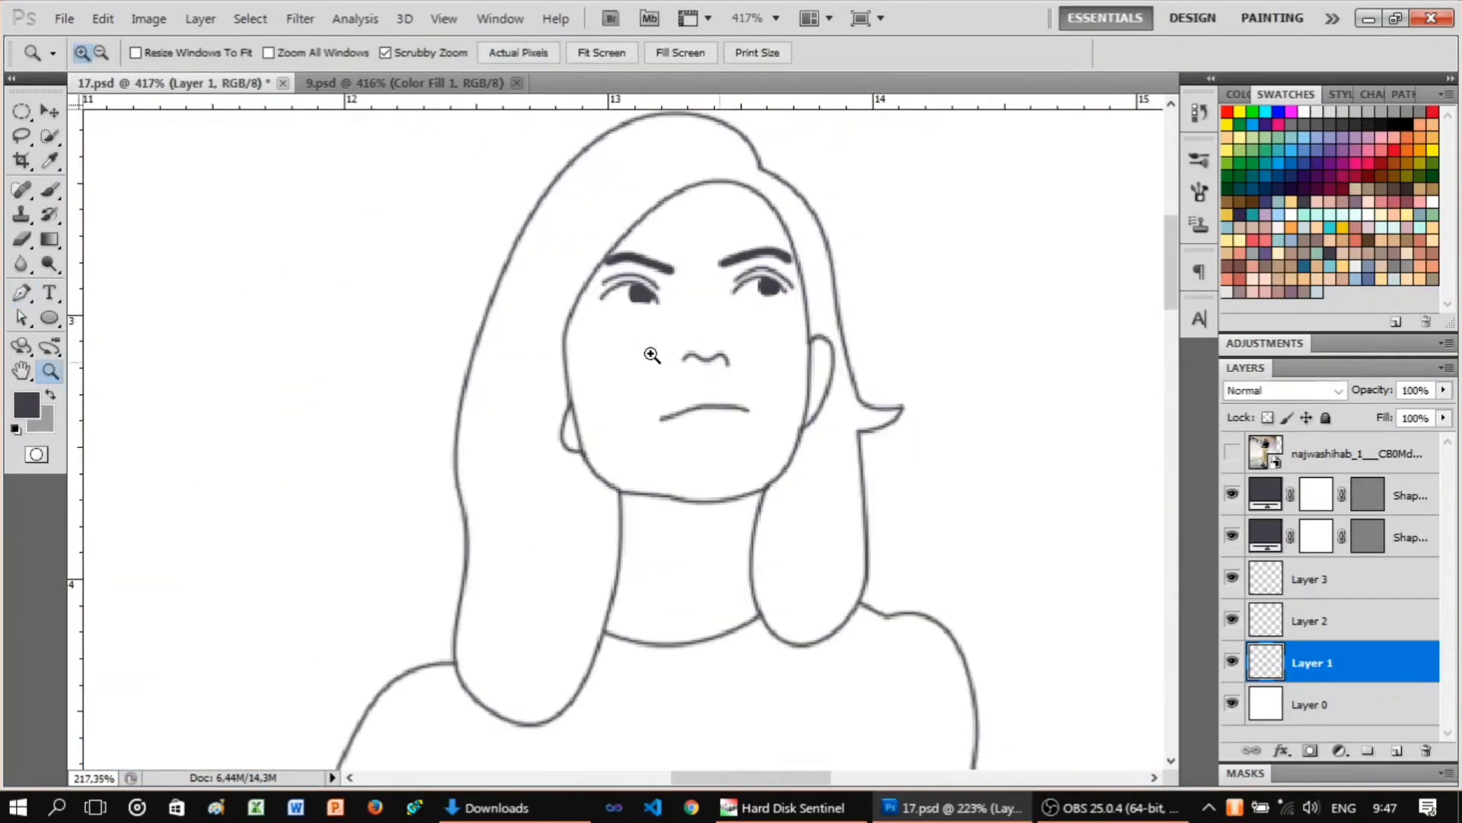
pyautogui.scroll(-3, 652, 355)
pyautogui.scroll(5, 684, 391)
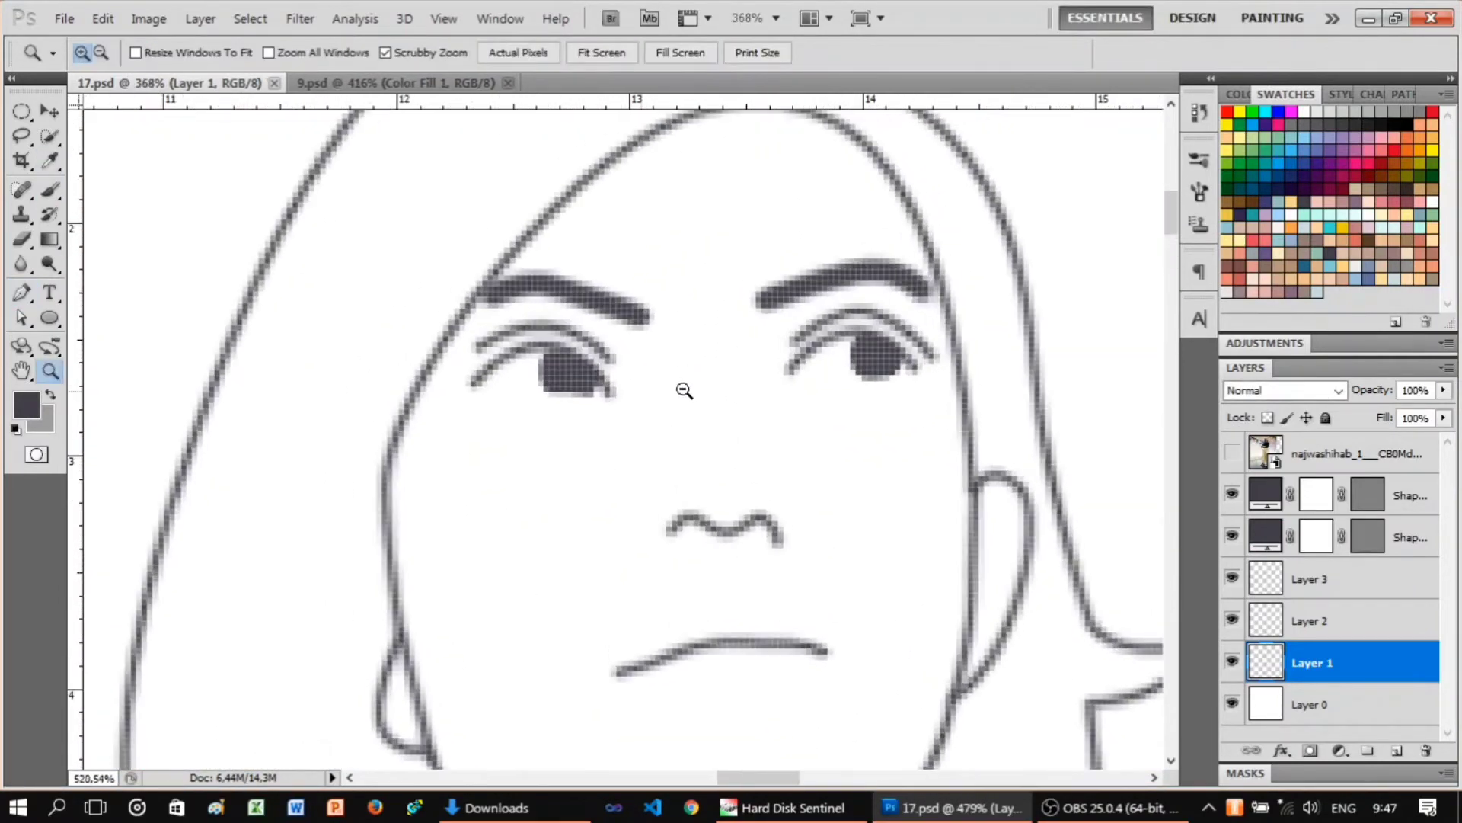
pyautogui.scroll(-4, 684, 391)
pyautogui.scroll(-2, 684, 390)
# Create a new layer and set the foreground colour to a peach skin tone.
pyautogui.press('p')
pyautogui.hotkey('ctrl', 'shift', 'alt', 'n')
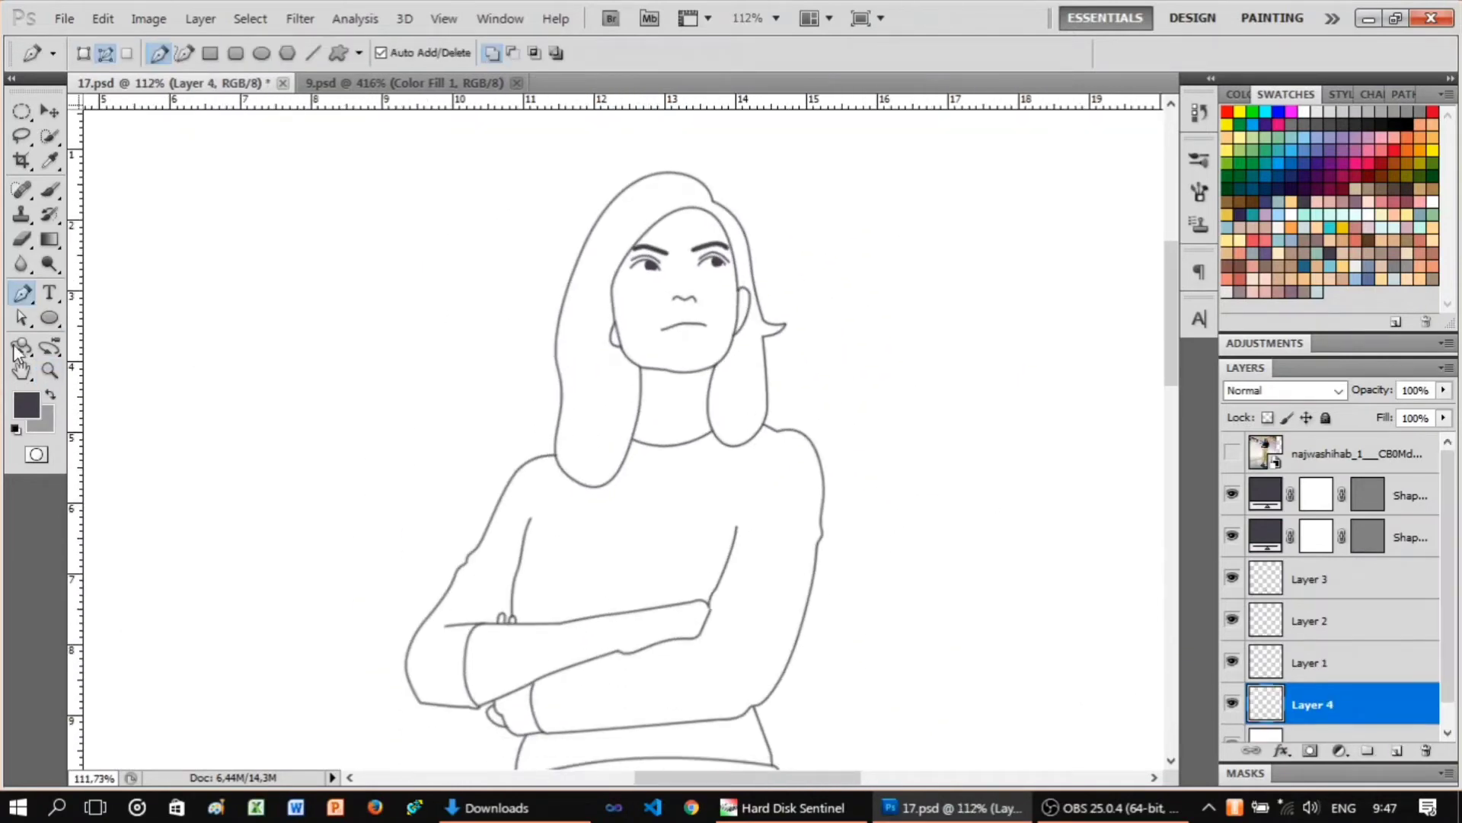
pyautogui.click(26, 405)
pyautogui.click(875, 389)
pyautogui.click(1306, 340)
# Zoom in on the face and start the peach pen shape on the face outline.
pyautogui.press('z')
pyautogui.scroll(3, 861, 209)
pyautogui.scroll(1, 589, 530)
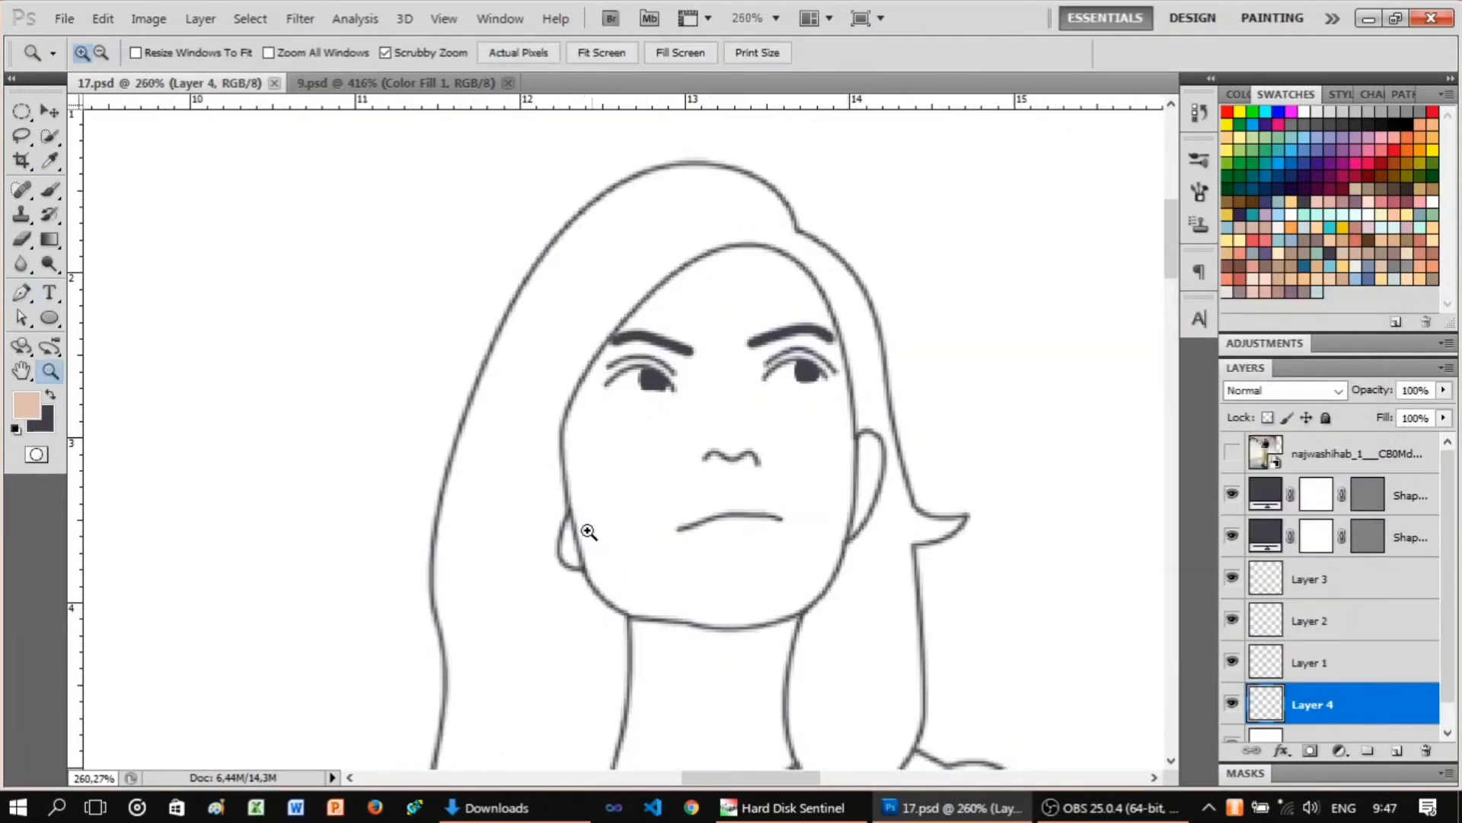
pyautogui.scroll(4, 588, 531)
pyautogui.press('p')
pyautogui.click(545, 532)
# Trace the skin shape along the hairline and down the right side of the face.
pyautogui.scroll(-3, 398, 495)
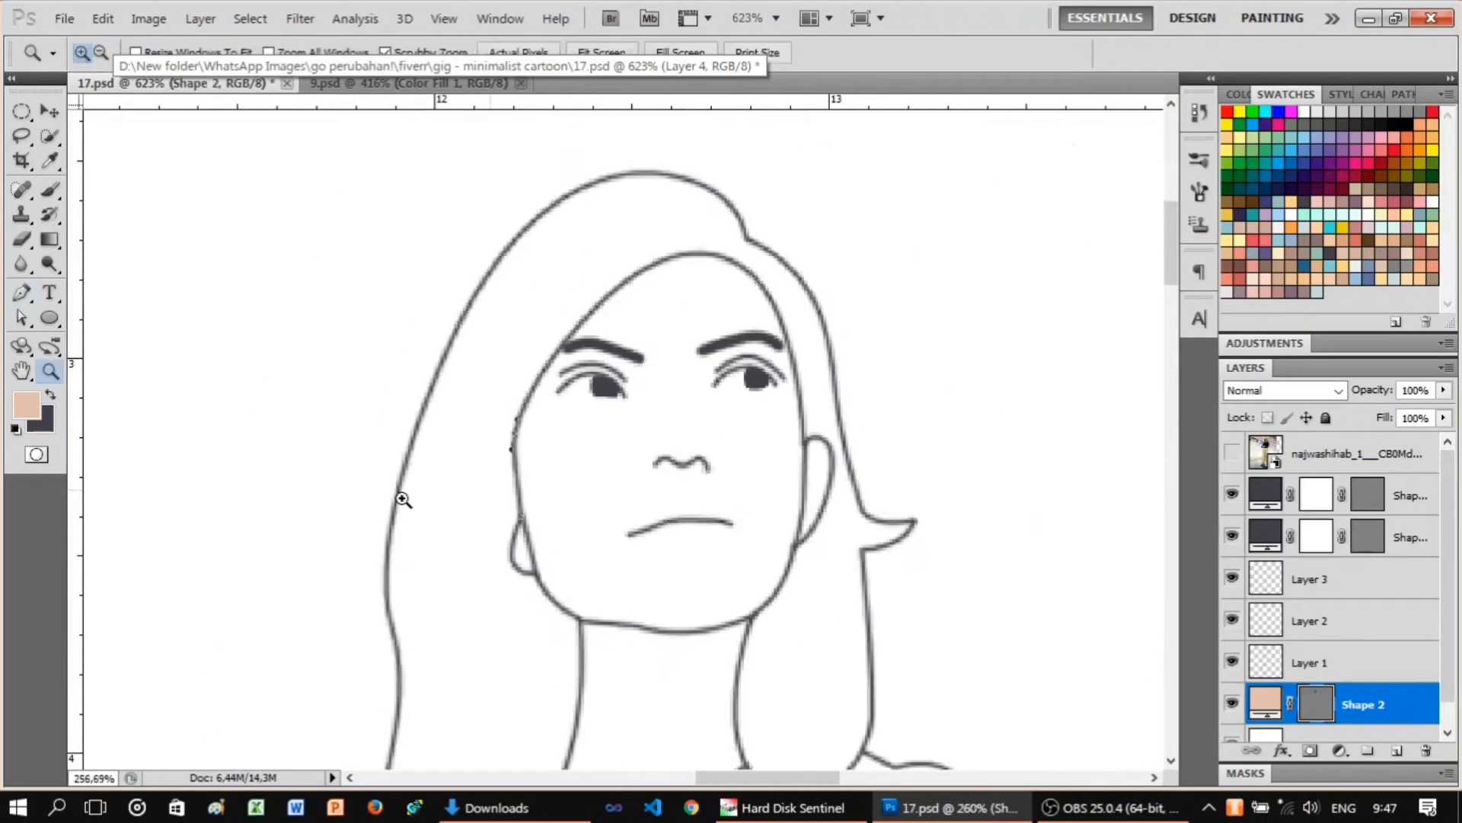
pyautogui.press('z')
pyautogui.scroll(3, 542, 397)
pyautogui.press('p')
pyautogui.scroll(2, 541, 397)
pyautogui.moveTo(693, 313); pyautogui.dragTo(831, 291)
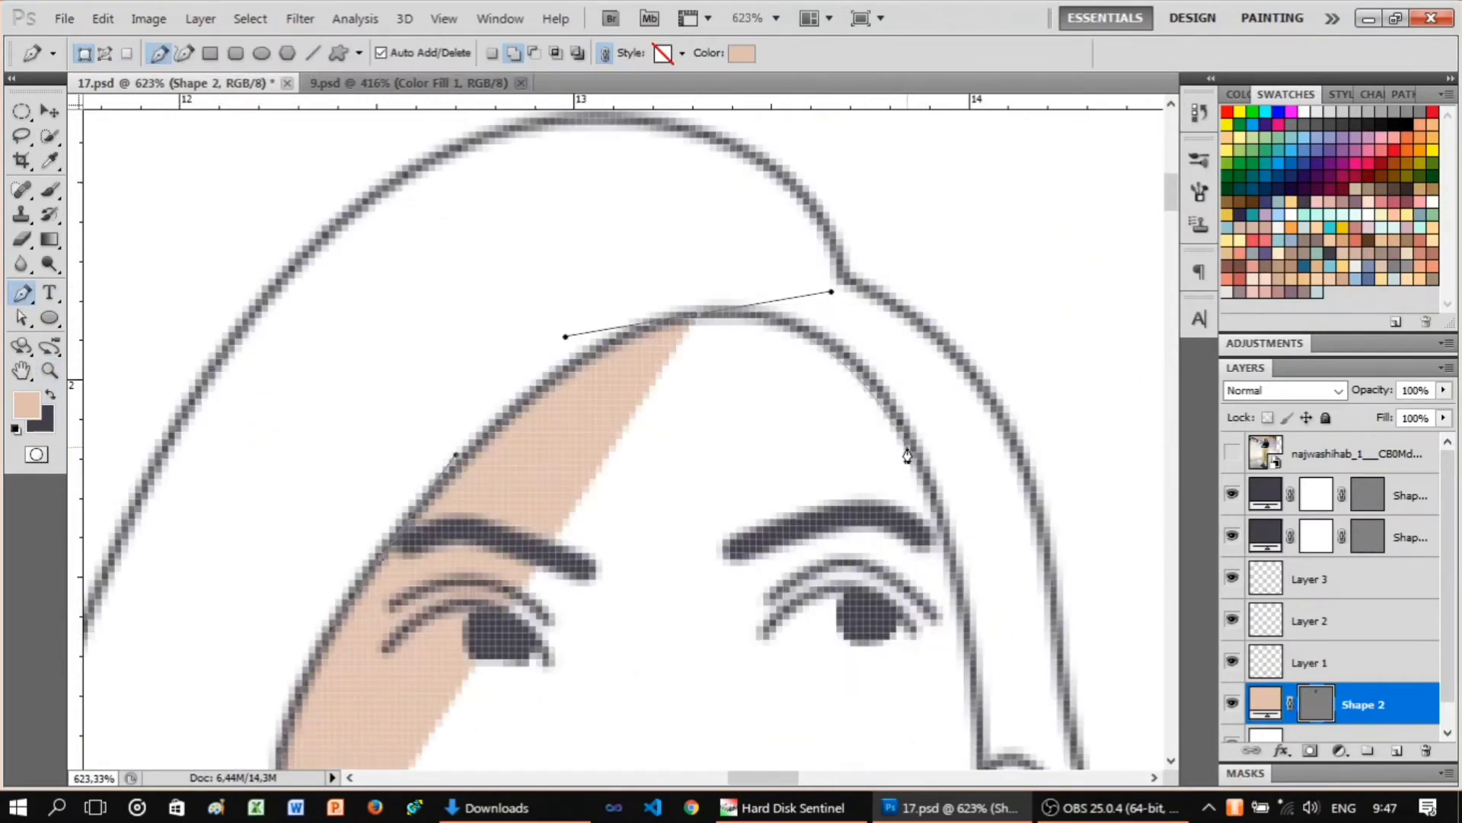
pyautogui.click(939, 503)
# Curve the skin outline around the jaw below the ear.
pyautogui.scroll(-3, 939, 503)
pyautogui.moveTo(983, 590); pyautogui.dragTo(989, 707)
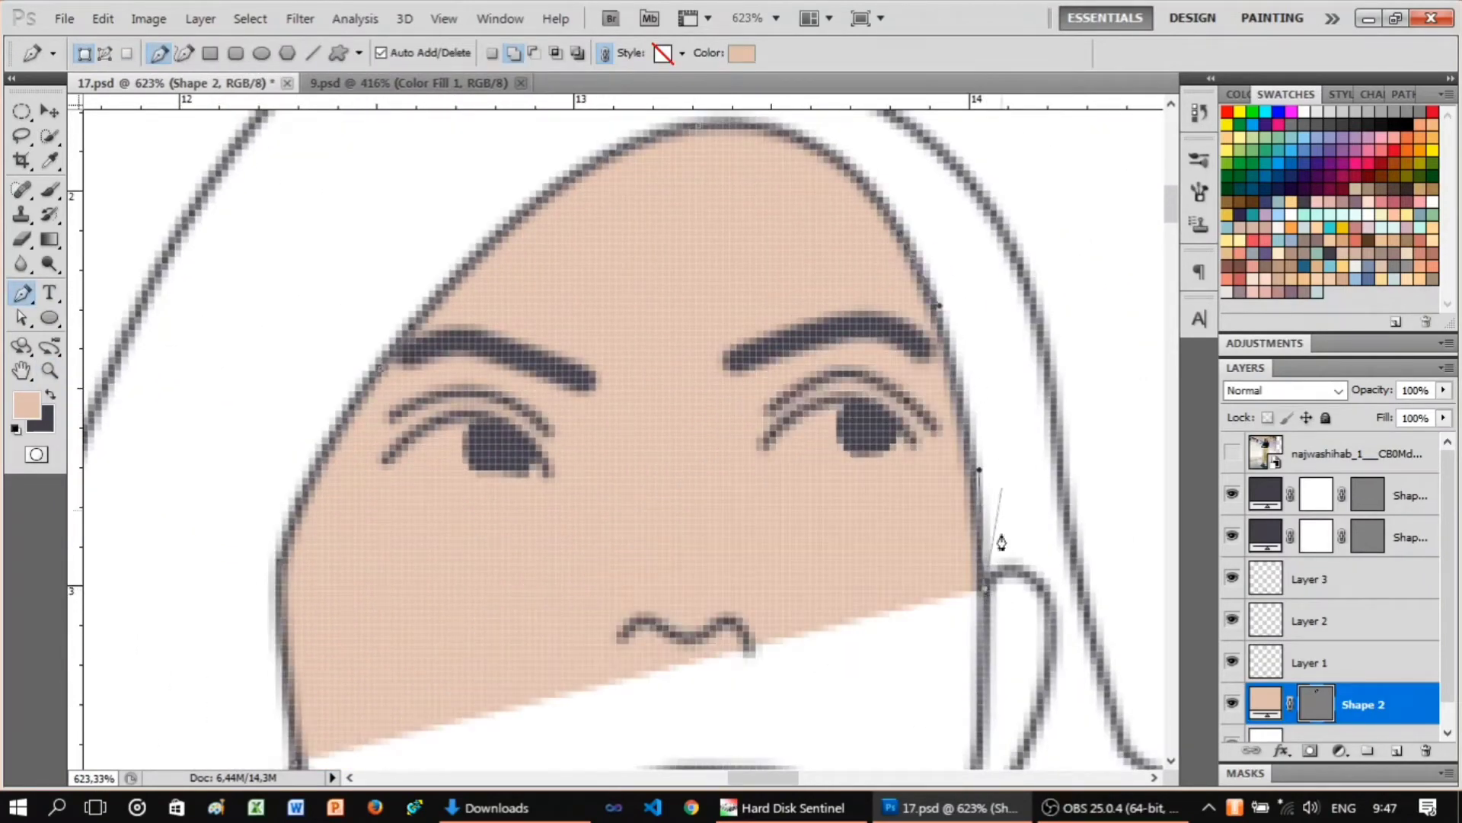
pyautogui.scroll(-3, 1072, 626)
pyautogui.click(967, 633)
pyautogui.moveTo(910, 674); pyautogui.dragTo(904, 689)
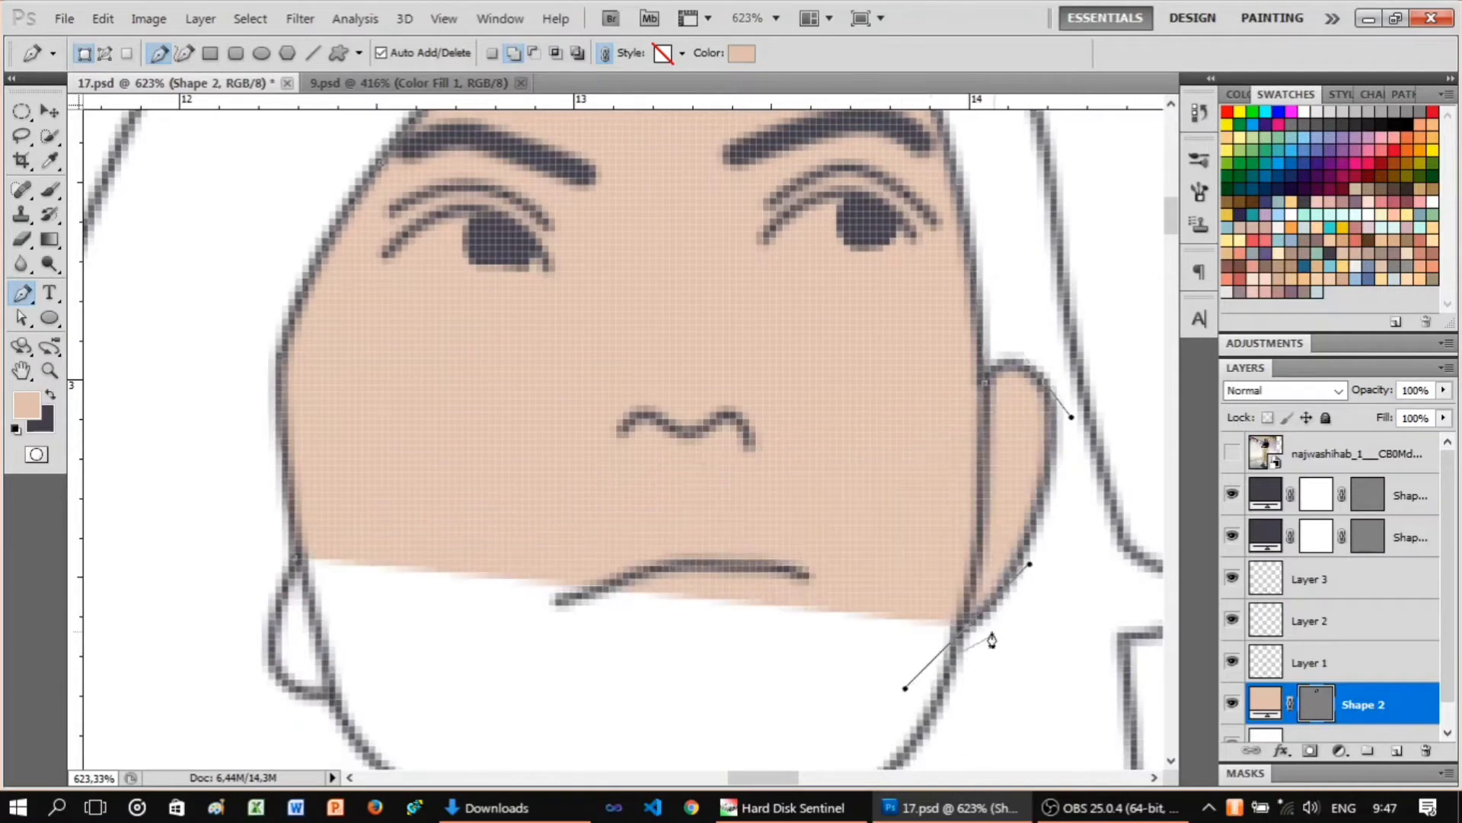
pyautogui.scroll(-3, 988, 606)
pyautogui.moveTo(857, 609); pyautogui.dragTo(933, 570)
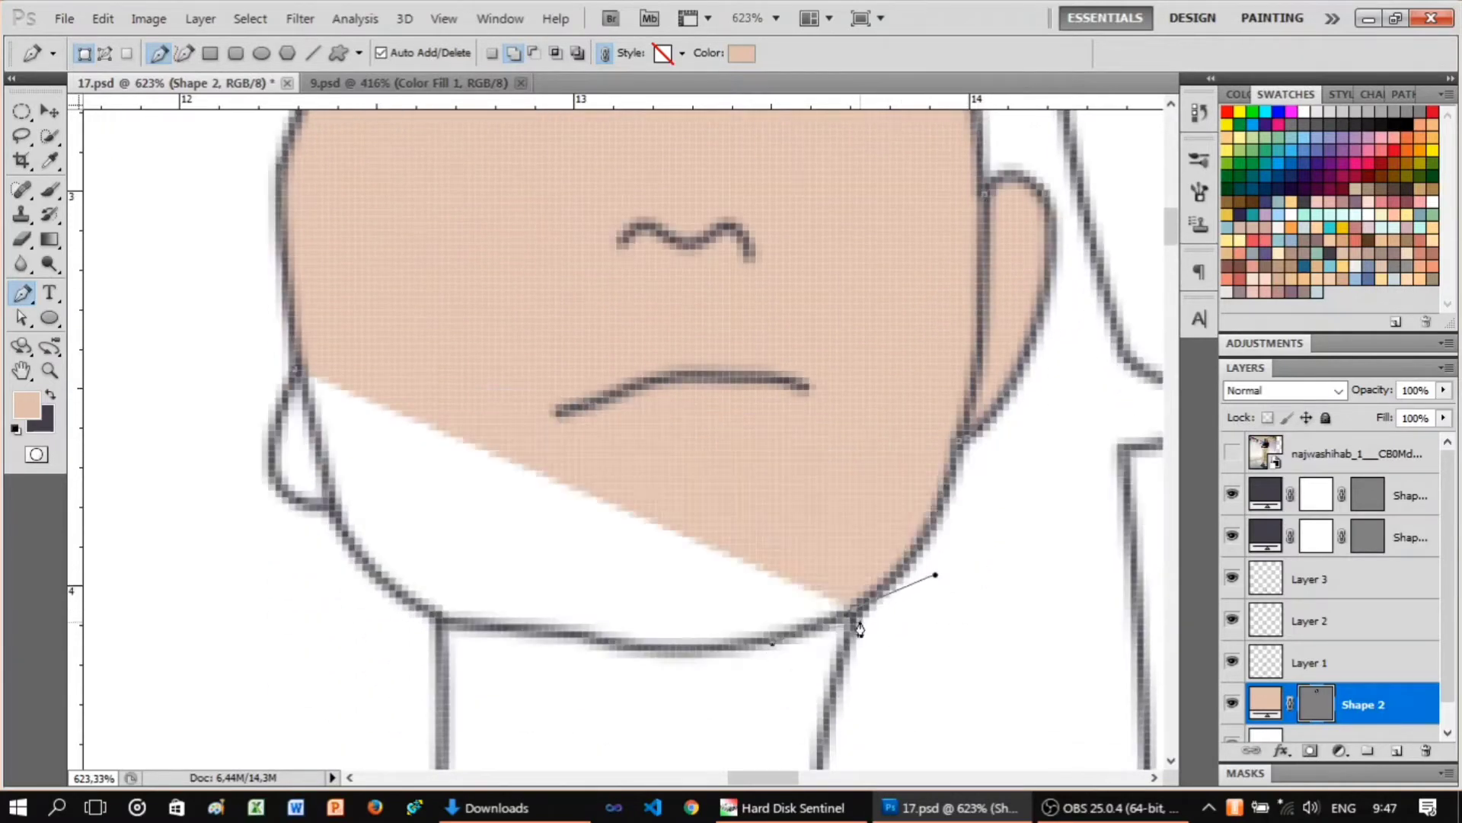
# Extend the skin outline down the neck so the fill covers it.
pyautogui.scroll(-3, 860, 663)
pyautogui.scroll(-3, 813, 644)
pyautogui.click(812, 420)
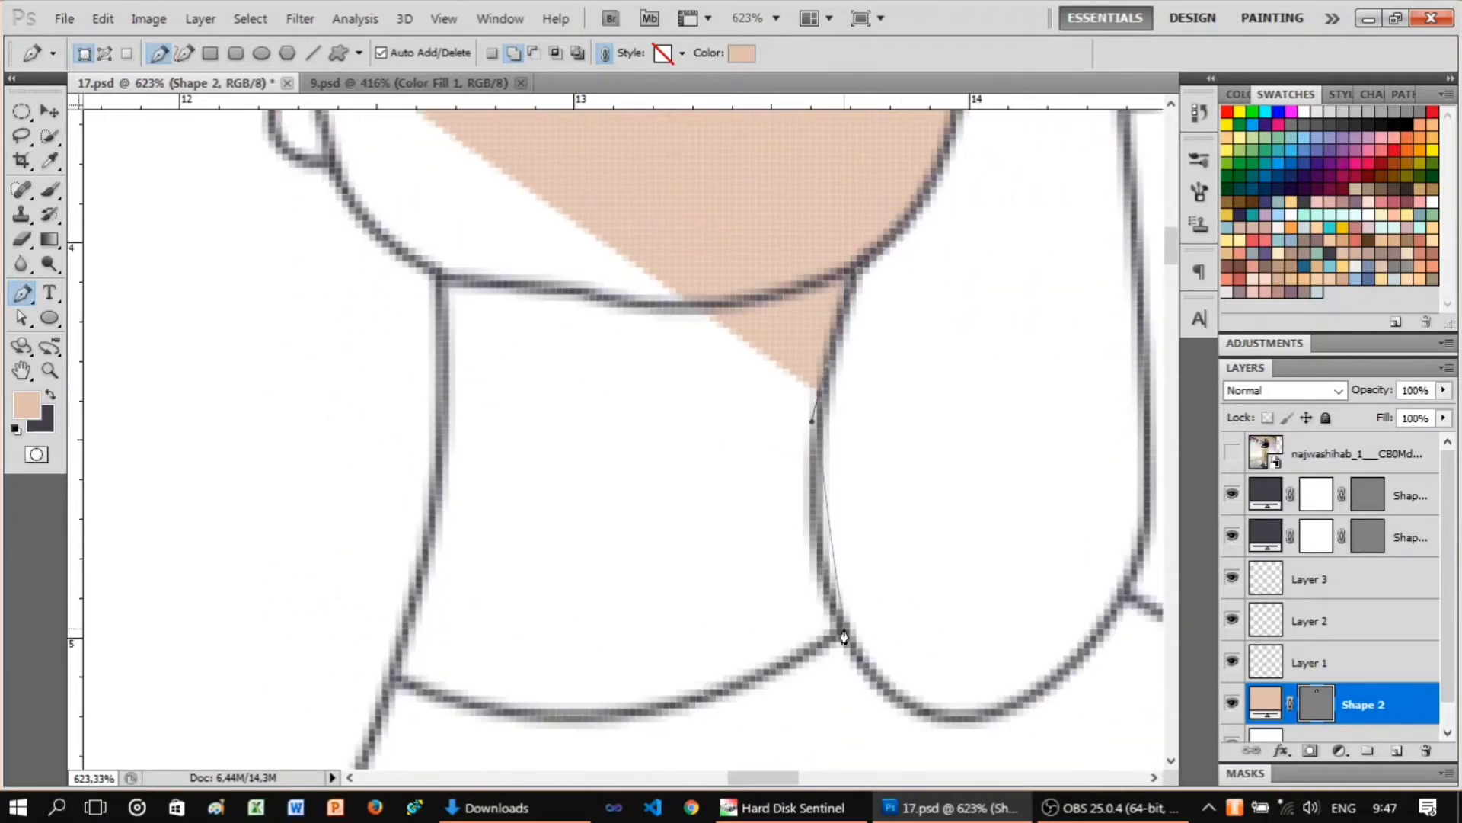
pyautogui.click(844, 632)
pyautogui.moveTo(510, 731); pyautogui.dragTo(495, 732)
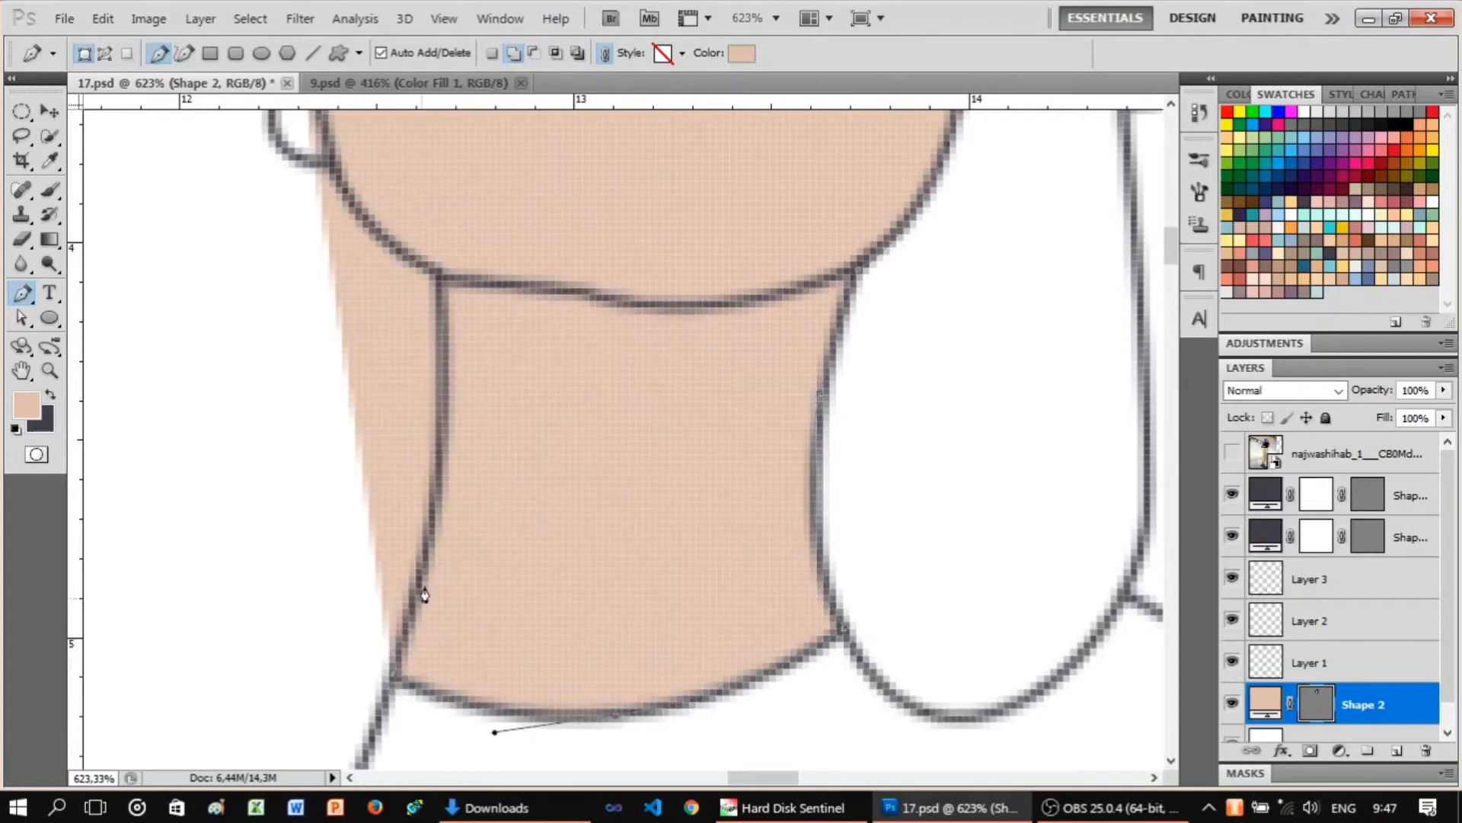
# Trace the chin edge and close the skin path around the ear bump.
pyautogui.click(438, 420)
pyautogui.moveTo(555, 561); pyautogui.dragTo(604, 561)
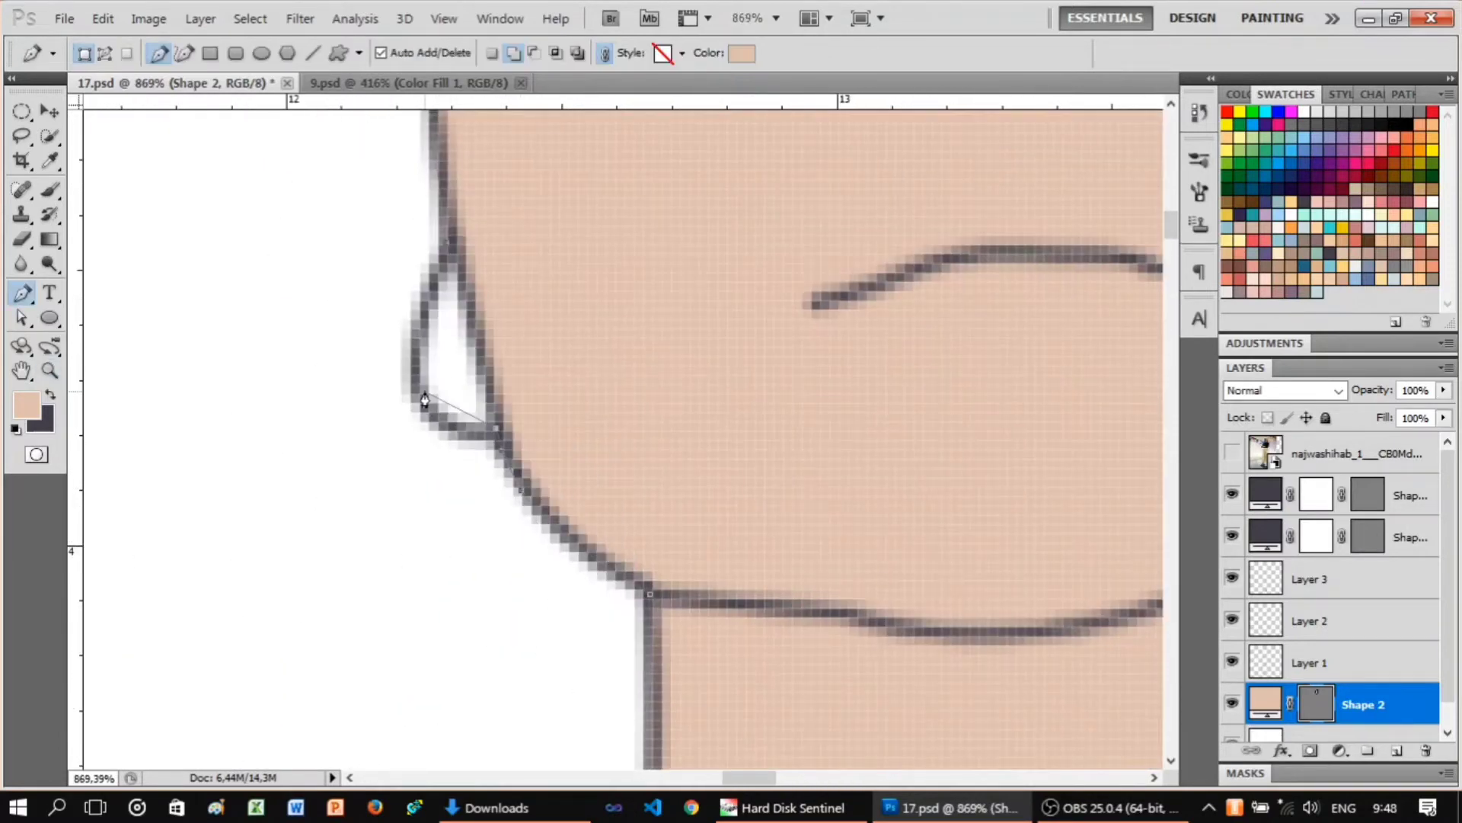
pyautogui.click(409, 333)
pyautogui.moveTo(405, 427)
pyautogui.mouseDown()
pyautogui.moveTo(540, 601)
pyautogui.moveTo(545, 637)
pyautogui.mouseUp()
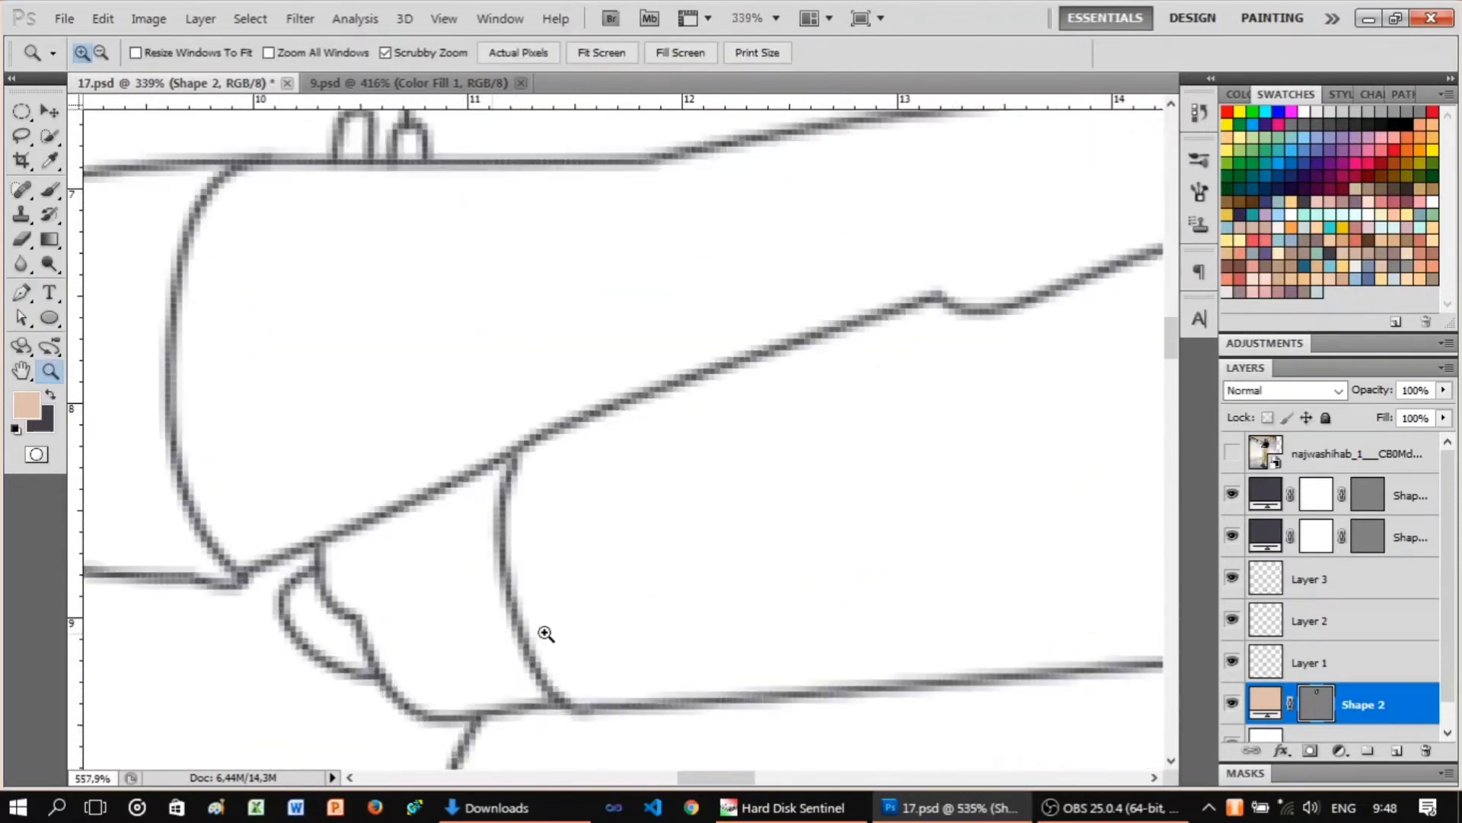
pyautogui.moveTo(564, 704); pyautogui.dragTo(598, 722)
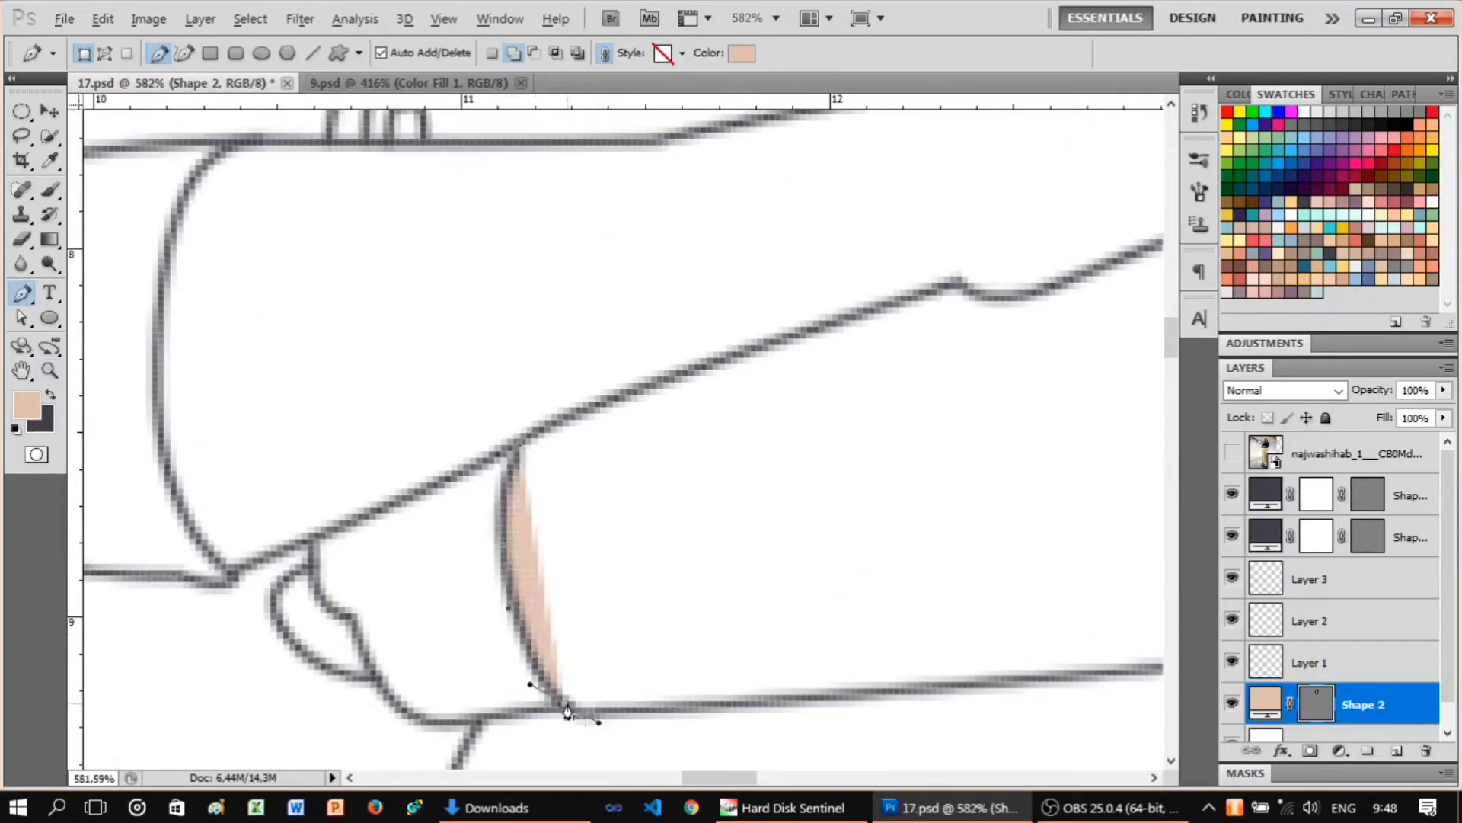
# Trace the hand's skin outline along the cuff and up its left side.
pyautogui.click(424, 720)
pyautogui.click(372, 675)
pyautogui.click(312, 672)
pyautogui.click(273, 602)
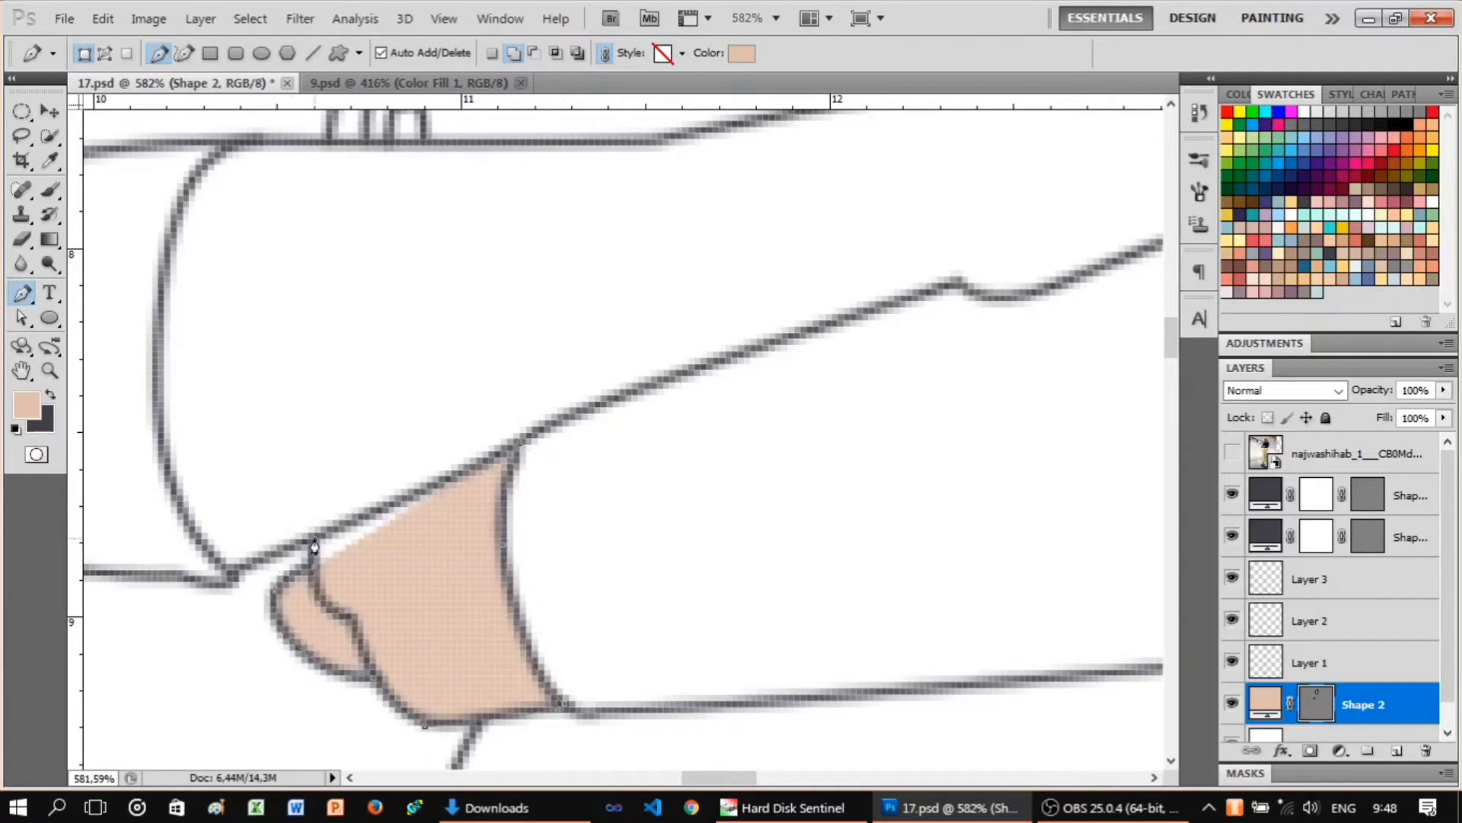
pyautogui.click(171, 490)
pyautogui.scroll(1, 175, 442)
pyautogui.scroll(2, 169, 388)
# Outline the fingertips and finger loop so the peach fill covers the fingers.
pyautogui.click(163, 381)
pyautogui.click(243, 299)
pyautogui.click(332, 299)
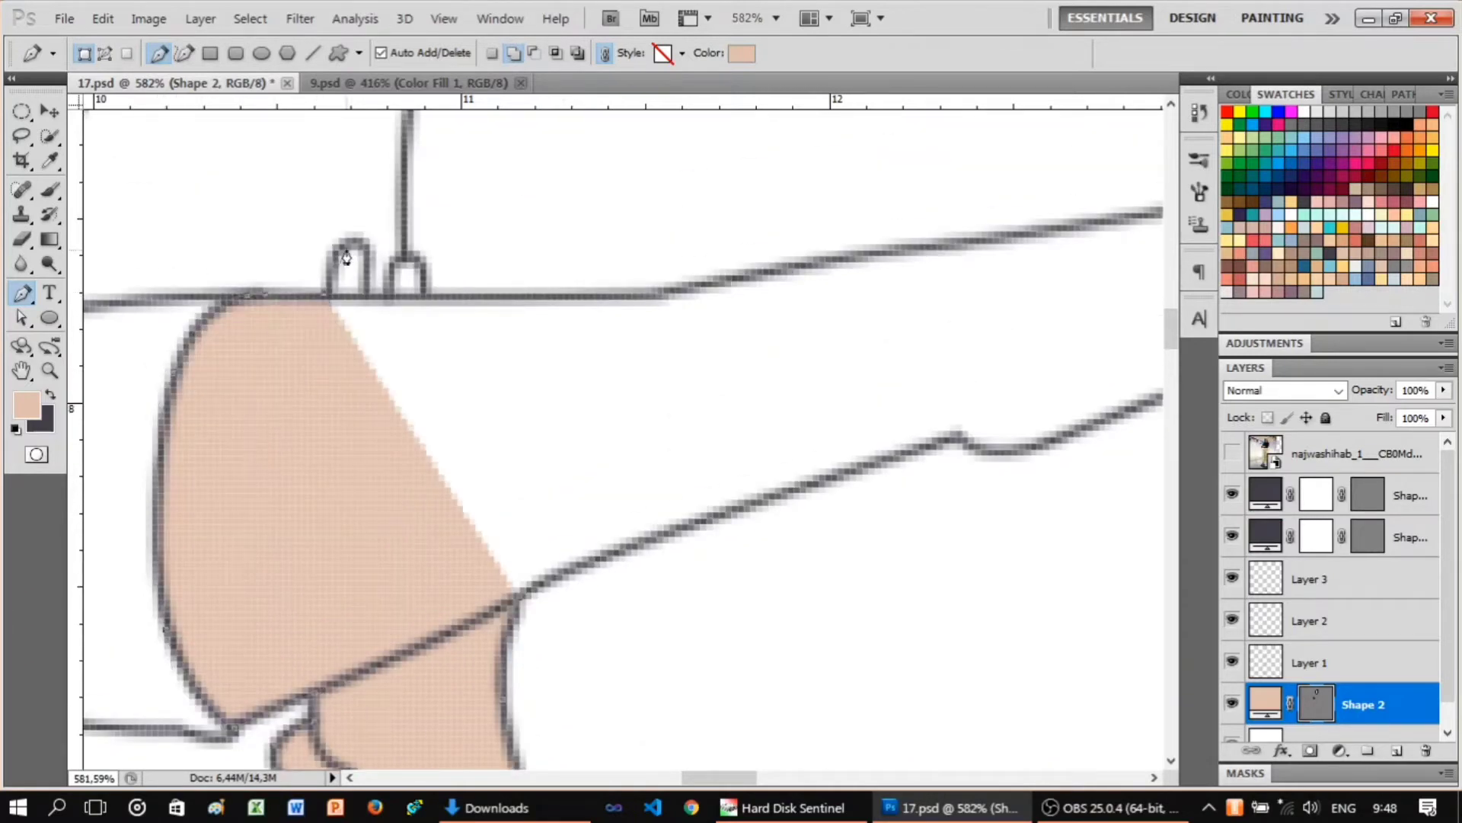
pyautogui.moveTo(347, 238); pyautogui.dragTo(370, 234)
pyautogui.click(424, 301)
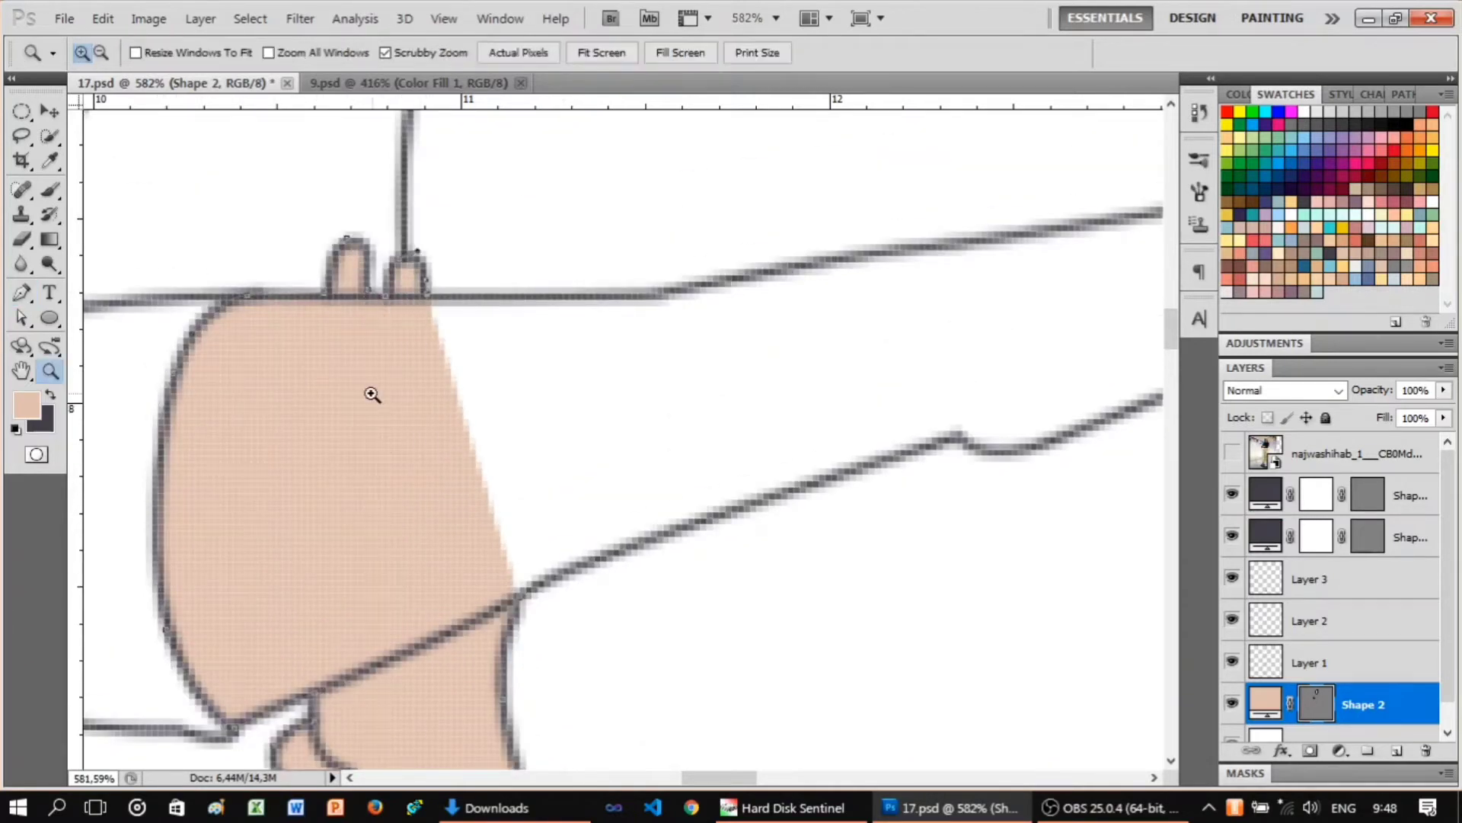
pyautogui.moveTo(369, 392)
pyautogui.mouseDown()
pyautogui.moveTo(579, 405)
pyautogui.moveTo(421, 400)
pyautogui.mouseUp()
pyautogui.press('p')
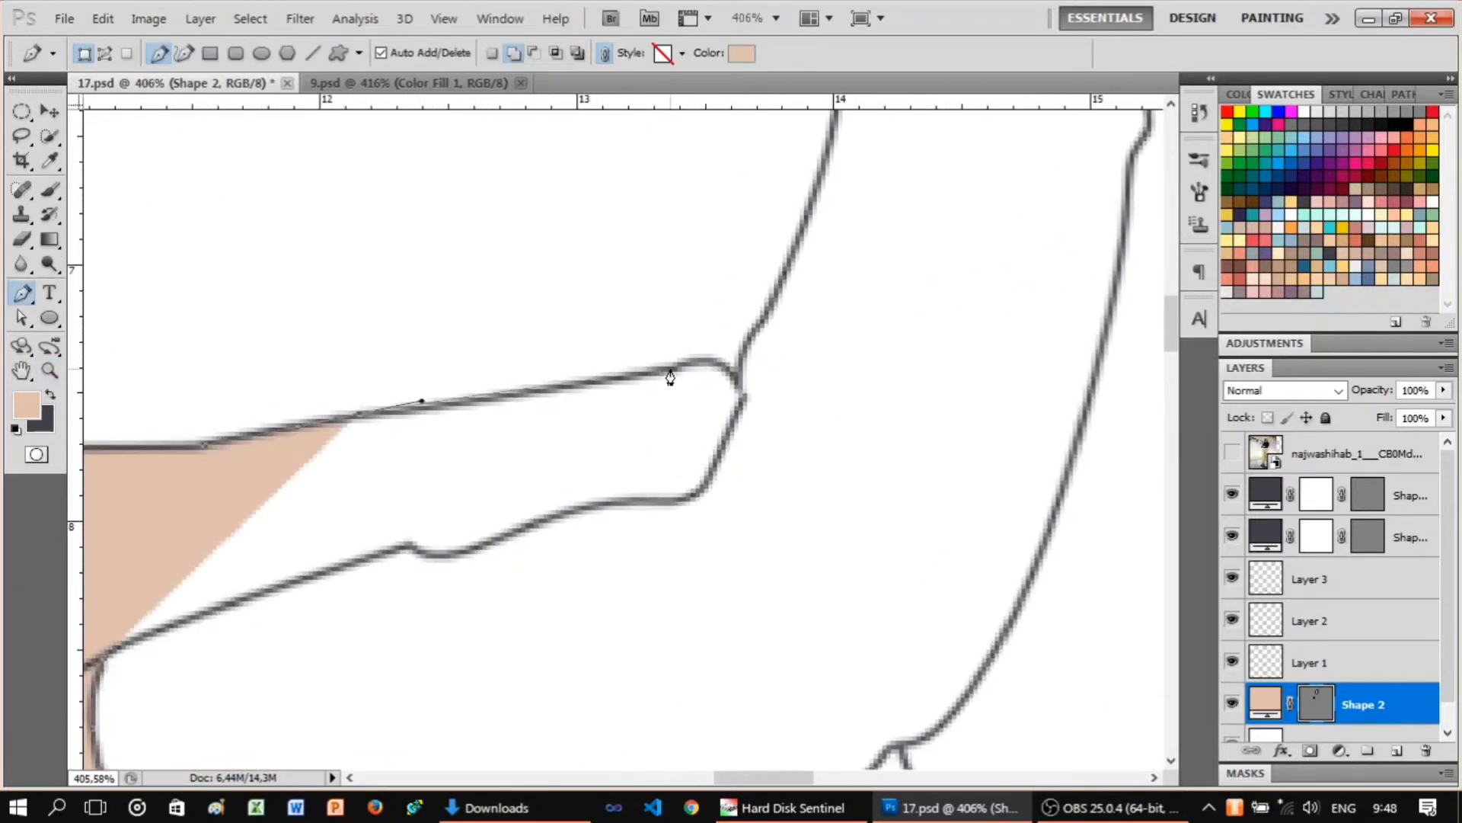
# Trace the forearm from its top edge around the elbow and lower contour.
pyautogui.moveTo(662, 374); pyautogui.dragTo(754, 343)
pyautogui.click(742, 396)
pyautogui.click(715, 478)
pyautogui.click(689, 502)
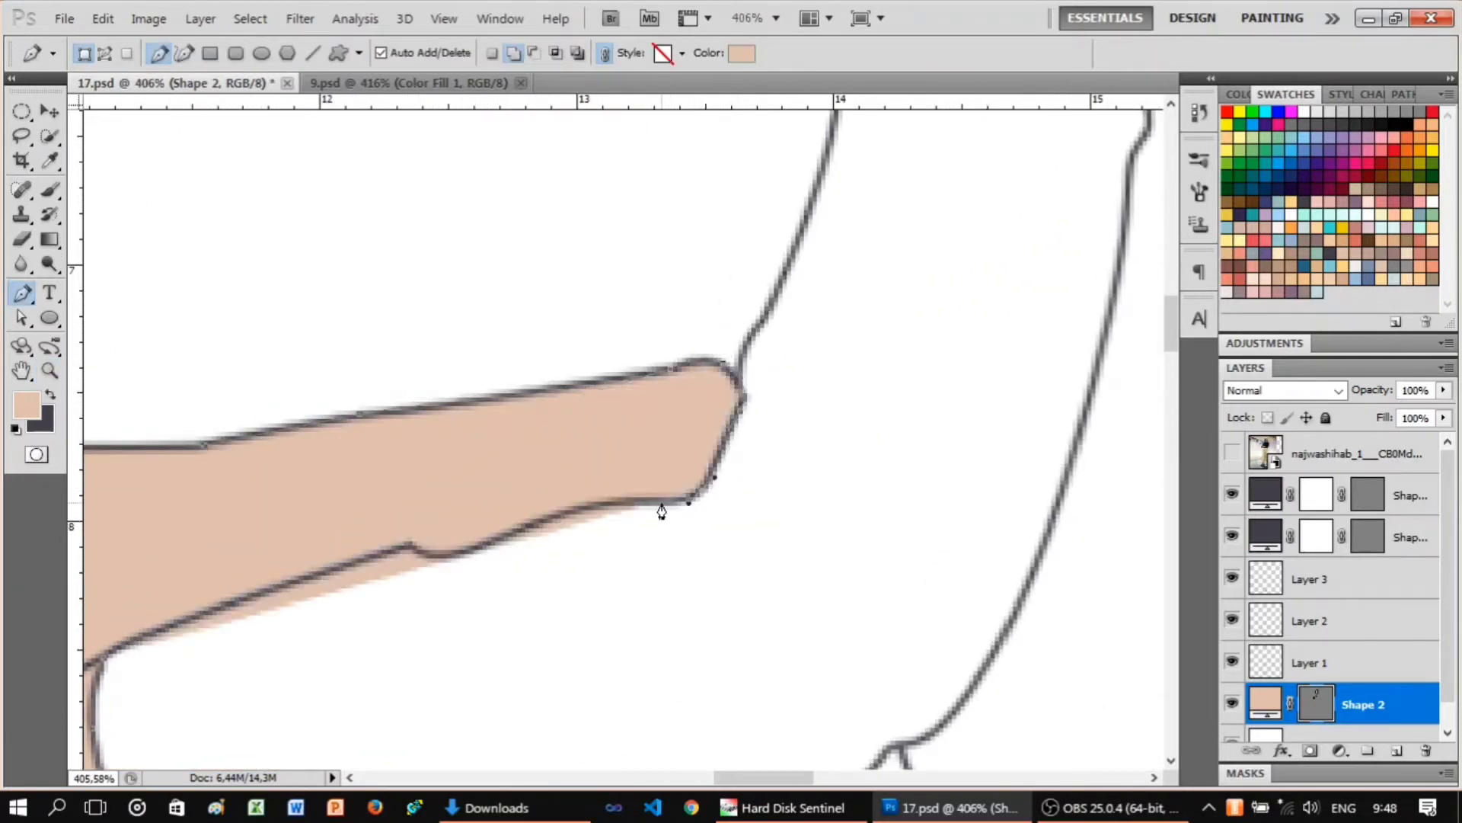
pyautogui.moveTo(417, 550); pyautogui.dragTo(443, 560)
pyautogui.moveTo(679, 435); pyautogui.dragTo(895, 350)
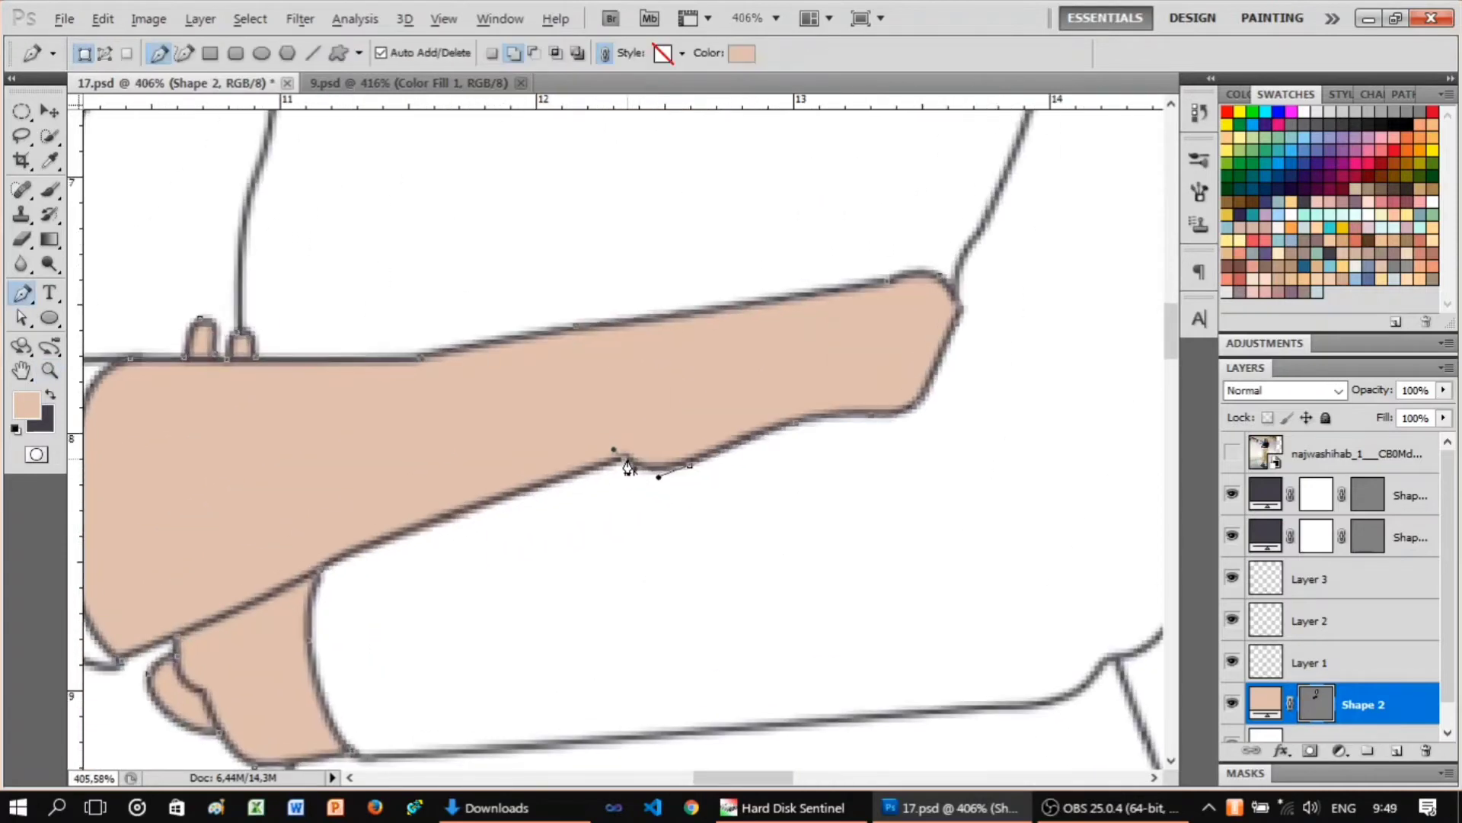
# Zoom in on the leg and start its skin outline at the shoe tongue.
pyautogui.keyDown('alt'); pyautogui.click(425, 464); pyautogui.keyUp('alt')
pyautogui.moveTo(533, 503); pyautogui.dragTo(633, 503)
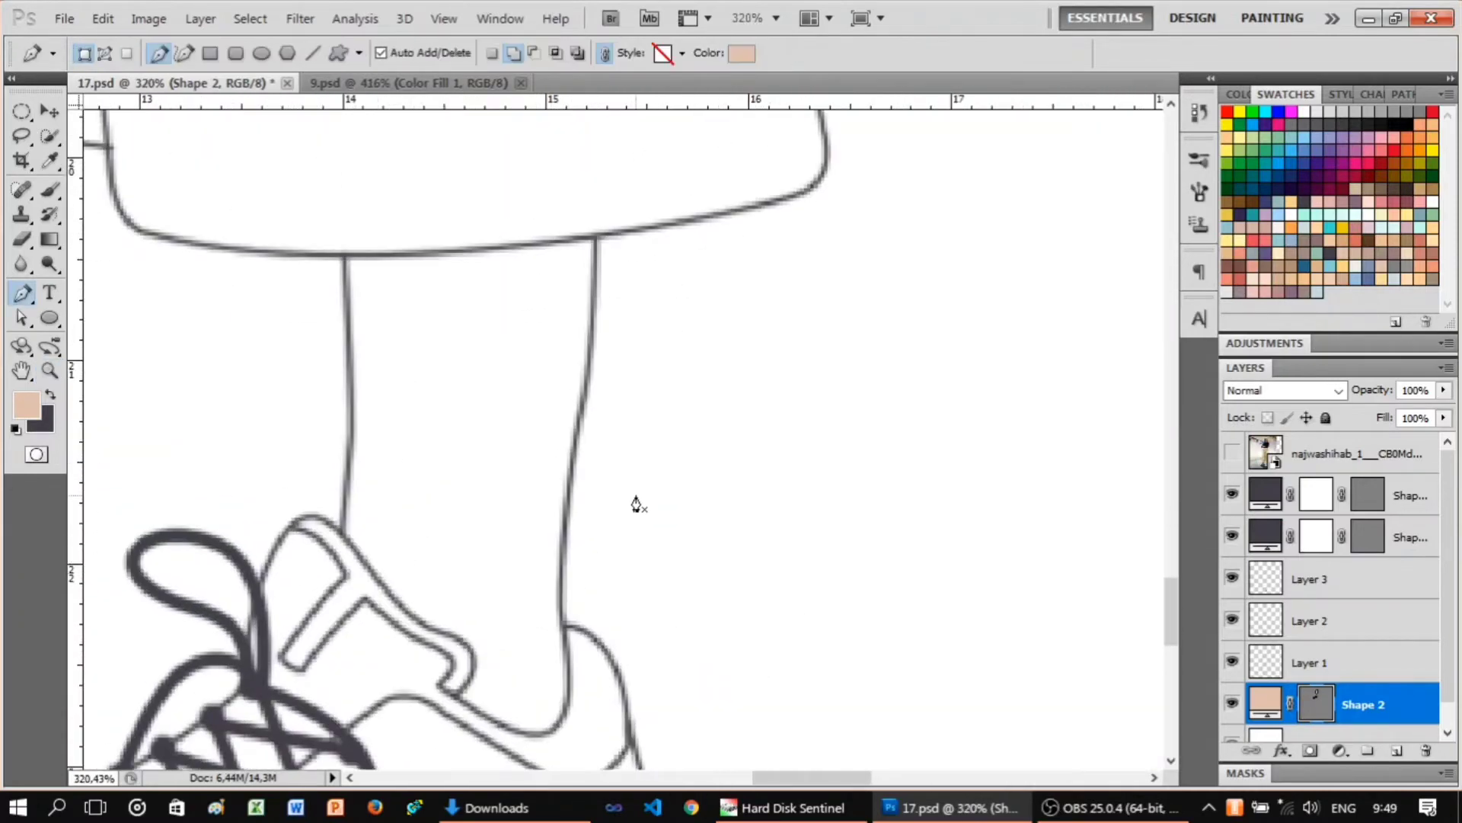
pyautogui.moveTo(338, 279); pyautogui.dragTo(377, 462)
pyautogui.press('p')
pyautogui.scroll(-3, 357, 601)
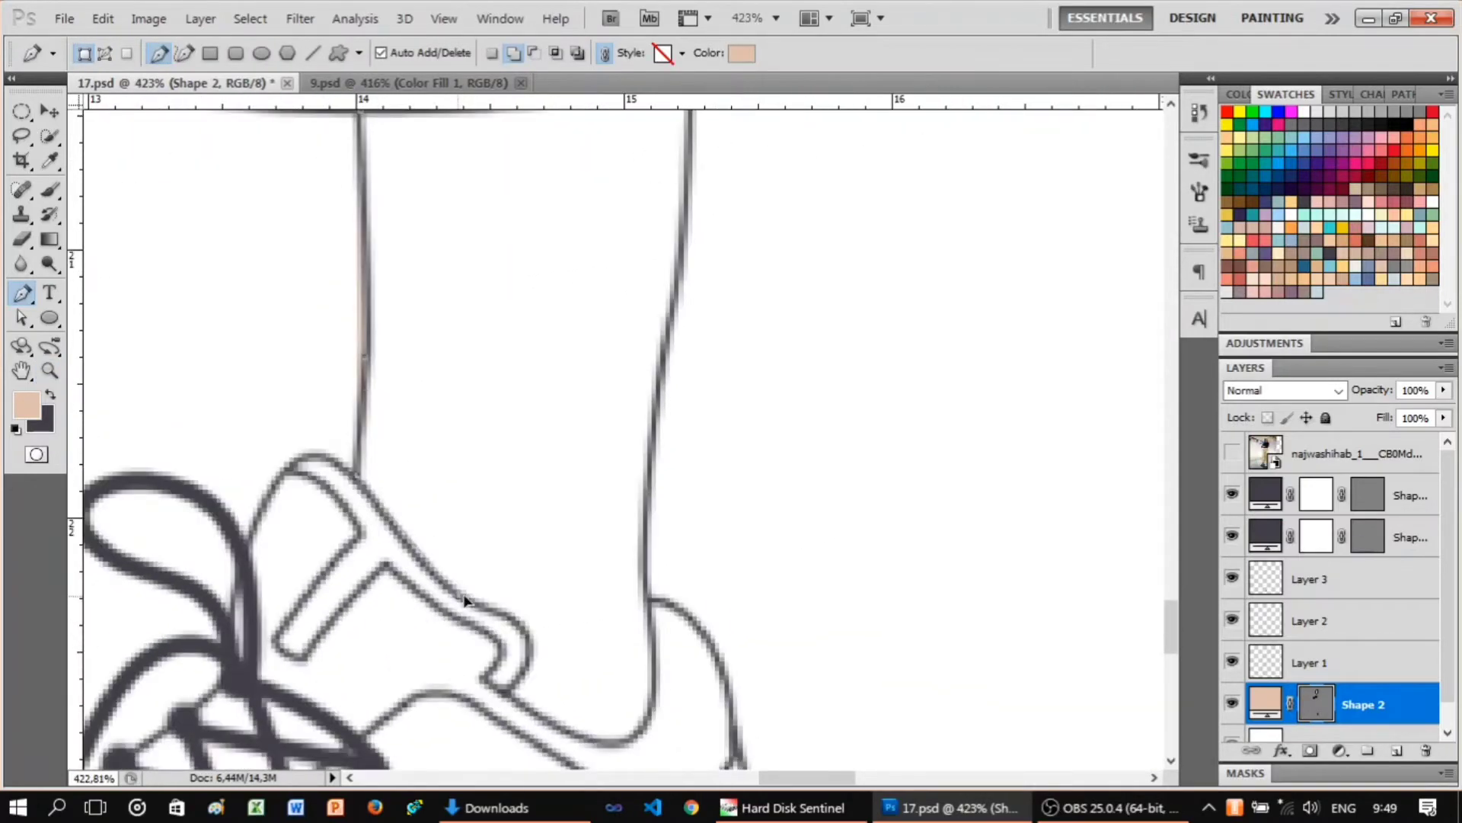
pyautogui.moveTo(419, 578); pyautogui.dragTo(510, 695)
pyautogui.moveTo(467, 752); pyautogui.dragTo(562, 620)
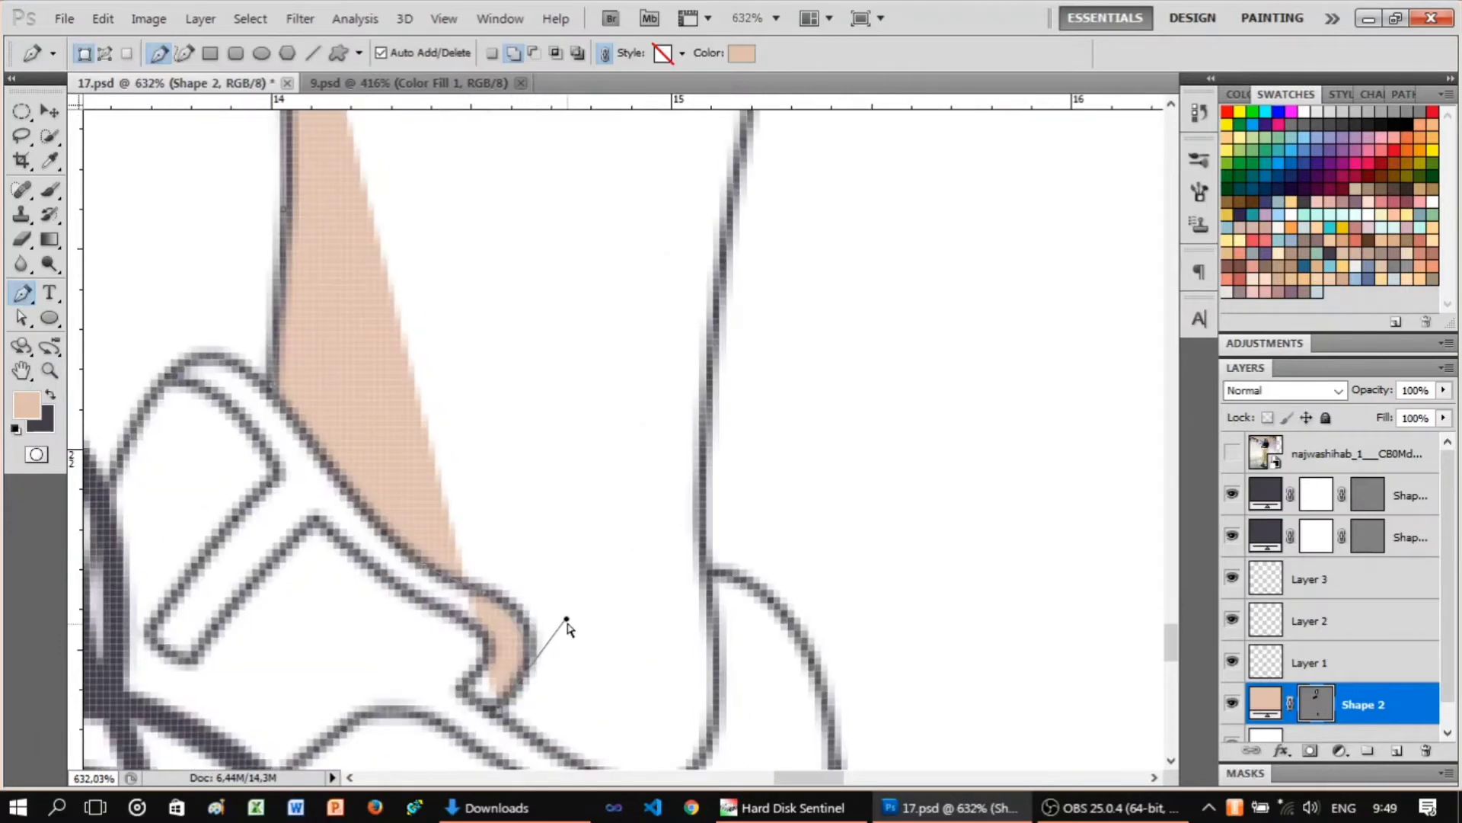
# Trace up the leg's right edge and close the first leg's skin fill.
pyautogui.scroll(-2, 644, 701)
pyautogui.moveTo(710, 614); pyautogui.dragTo(705, 472)
pyautogui.scroll(-3, 705, 473)
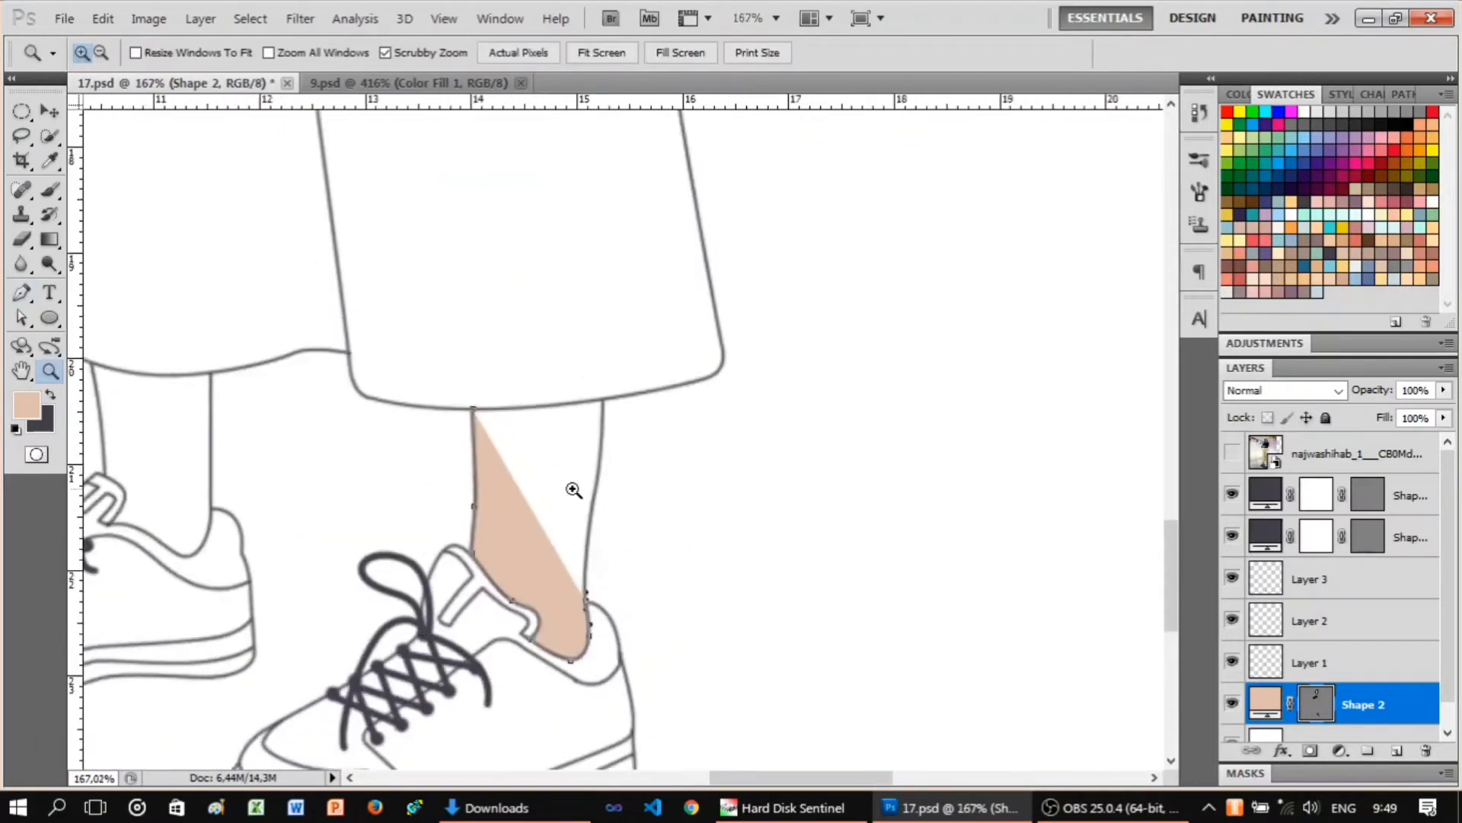
pyautogui.scroll(3, 571, 490)
pyautogui.scroll(2, 638, 500)
pyautogui.click(639, 410)
pyautogui.click(640, 349)
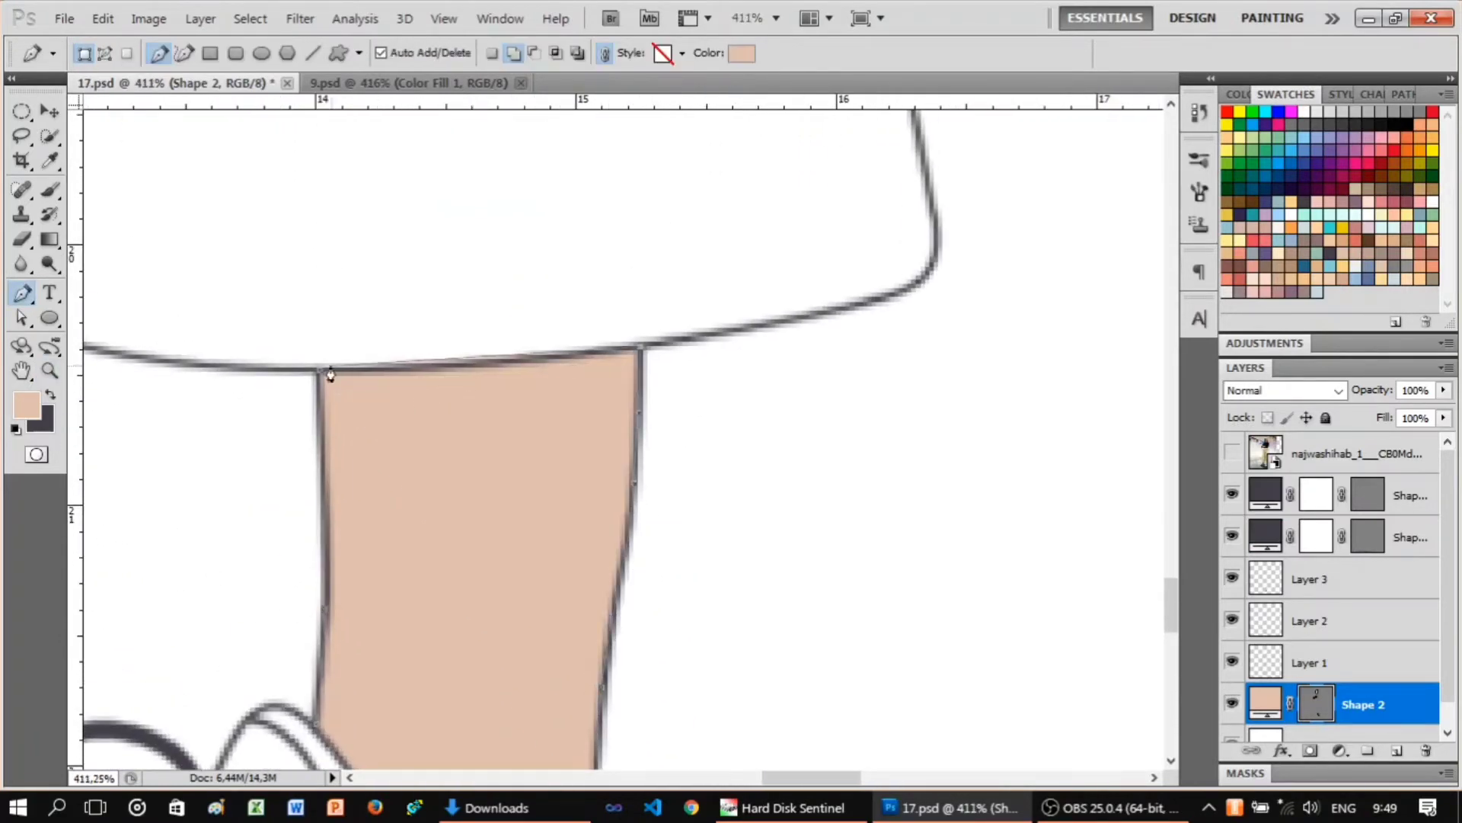
pyautogui.scroll(-3, 594, 453)
pyautogui.scroll(2, 824, 457)
pyautogui.scroll(-2, 251, 460)
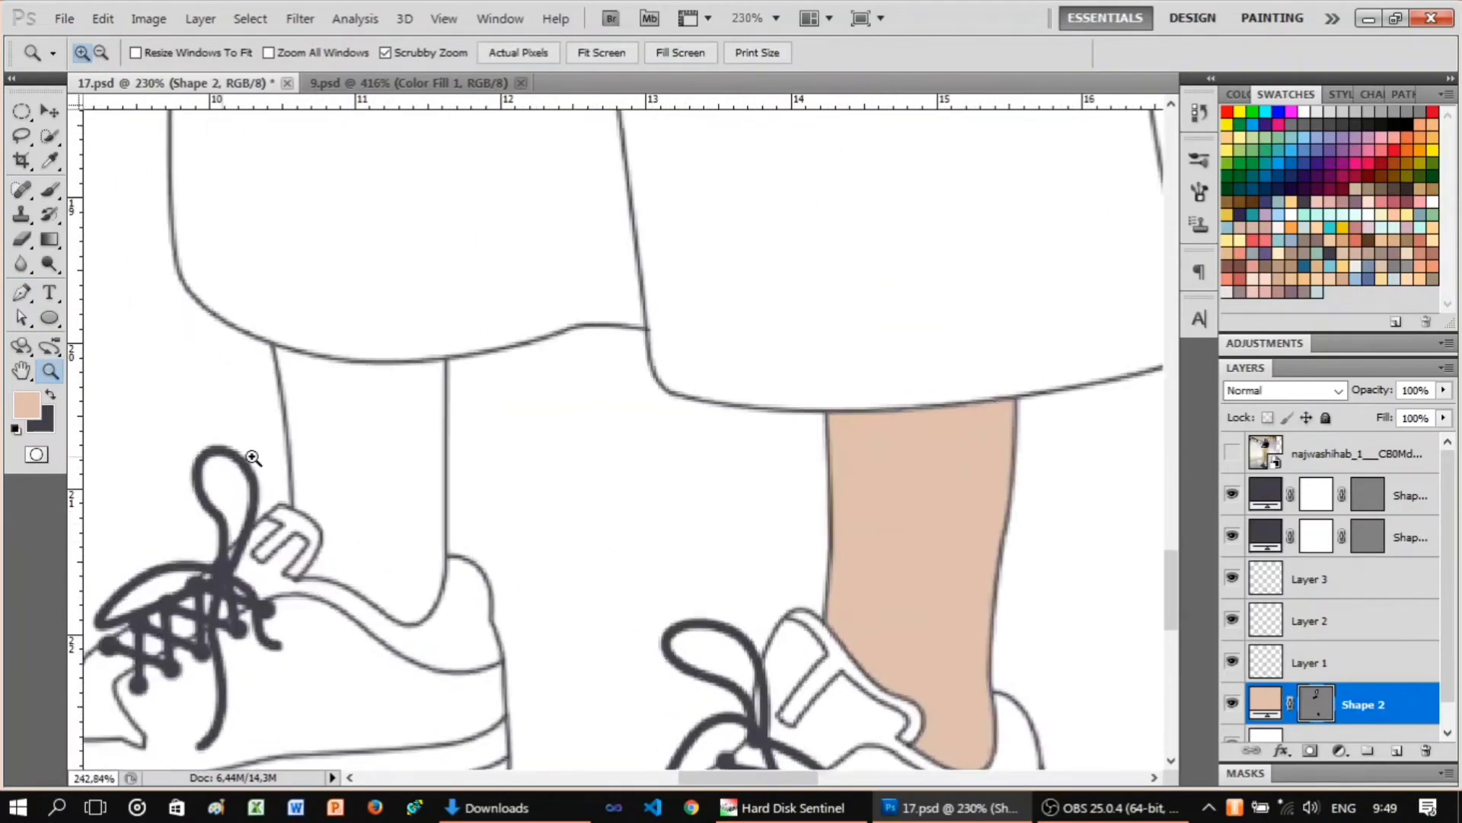
pyautogui.scroll(3, 322, 263)
# Fill the other lower leg, tracing from the shoe tongue around the ankle.
pyautogui.click(420, 621)
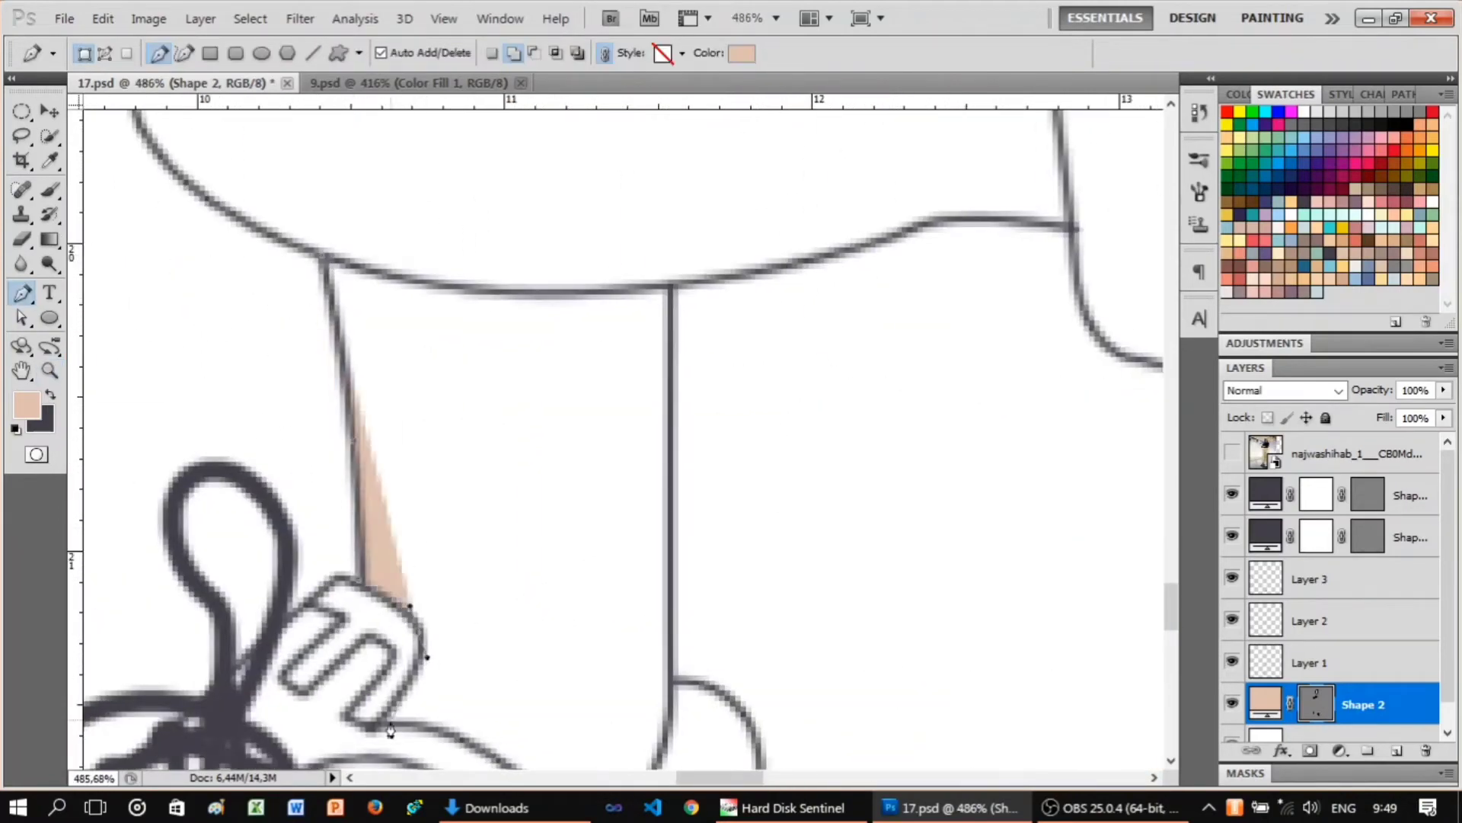
pyautogui.scroll(-3, 461, 744)
pyautogui.click(376, 520)
pyautogui.click(455, 523)
pyautogui.click(611, 617)
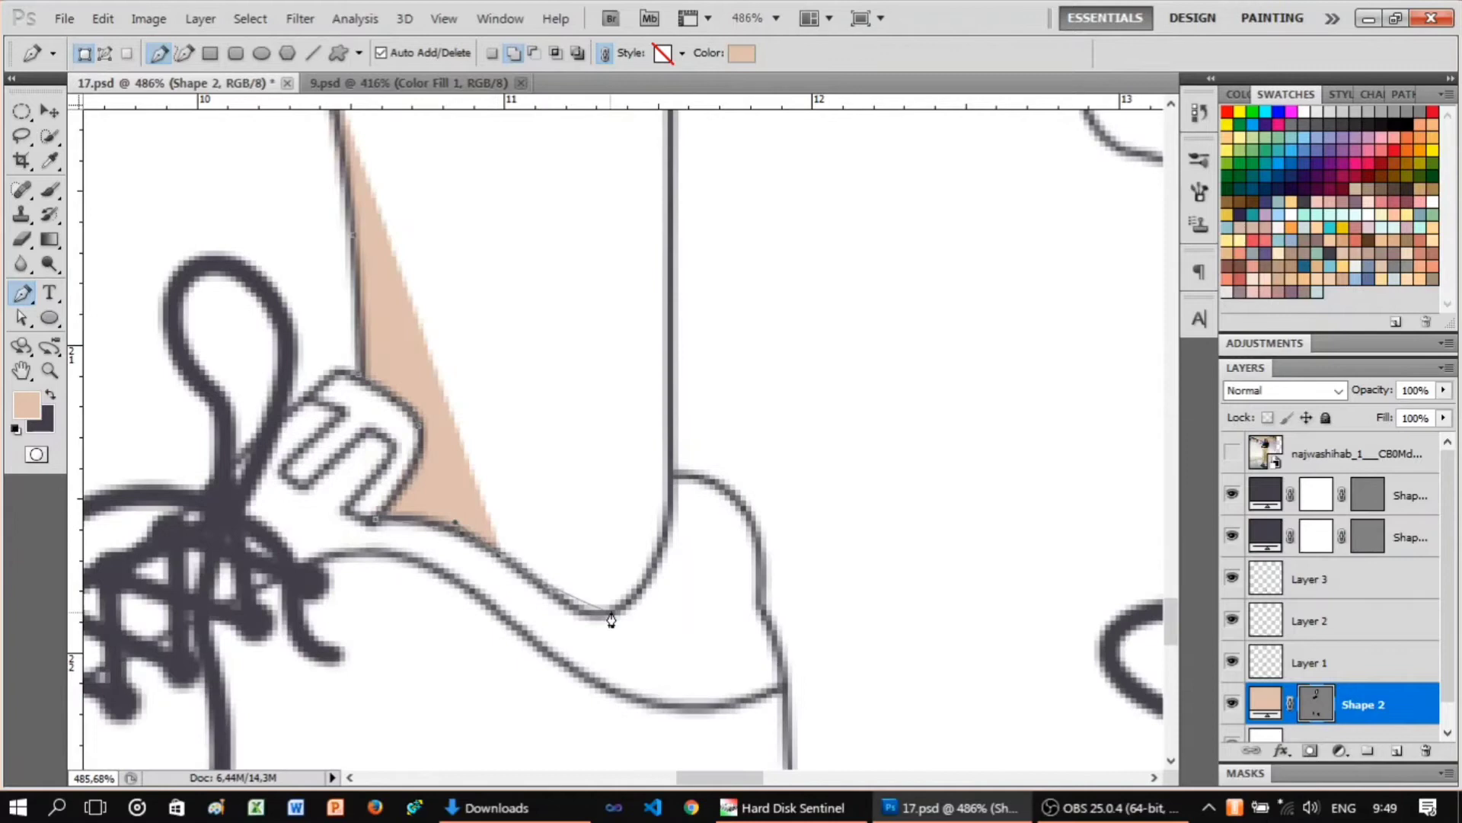
pyautogui.click(669, 506)
pyautogui.scroll(4, 669, 457)
pyautogui.click(672, 312)
# Zoom out to view the whole figure, then zoom in on the face.
pyautogui.press('z')
pyautogui.moveTo(533, 466); pyautogui.dragTo(342, 466)
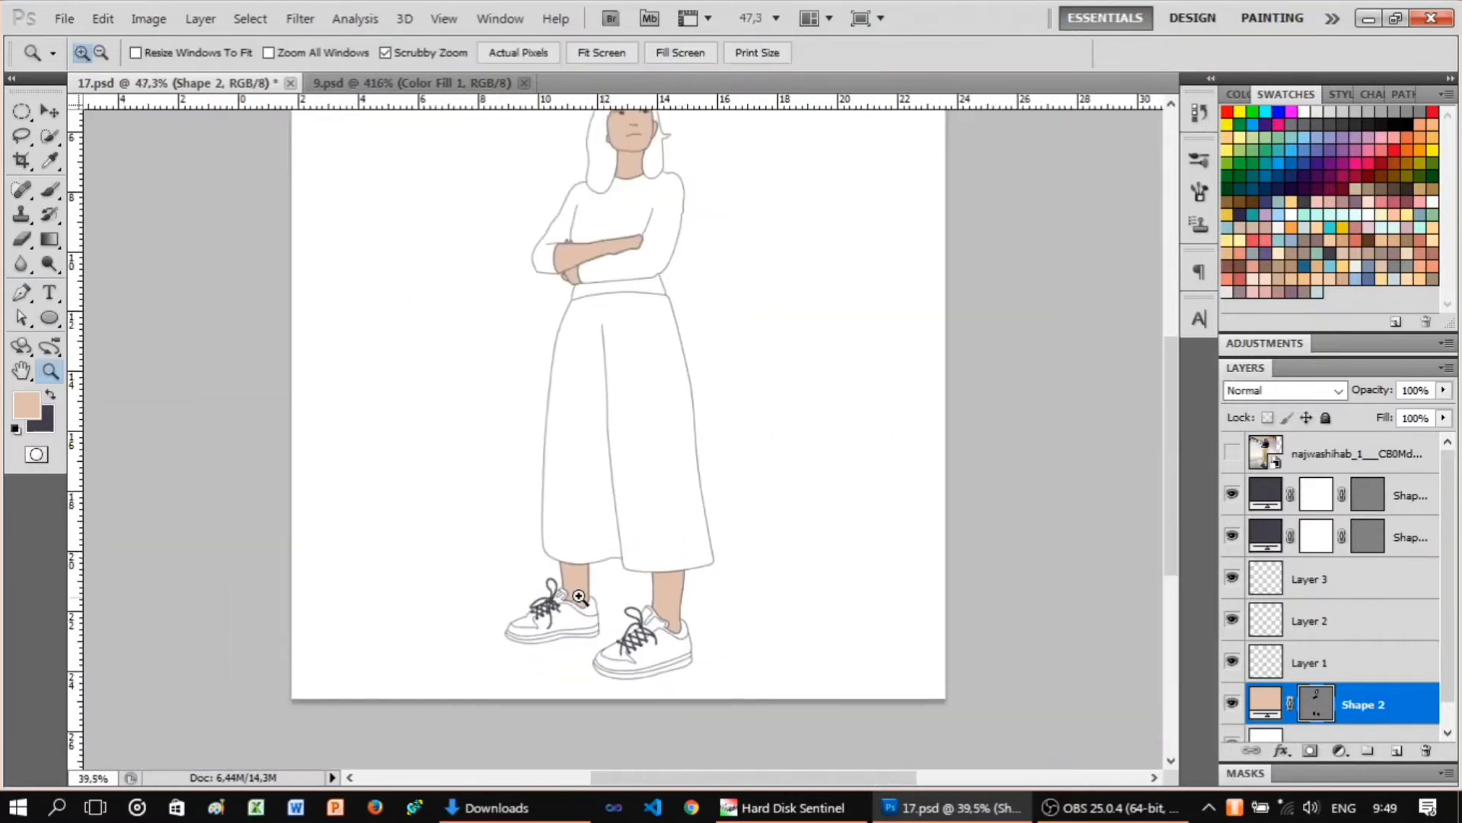
pyautogui.press('z')
pyautogui.moveTo(636, 561)
pyautogui.mouseDown()
pyautogui.moveTo(724, 313)
pyautogui.moveTo(808, 313)
pyautogui.mouseUp()
pyautogui.press('p')
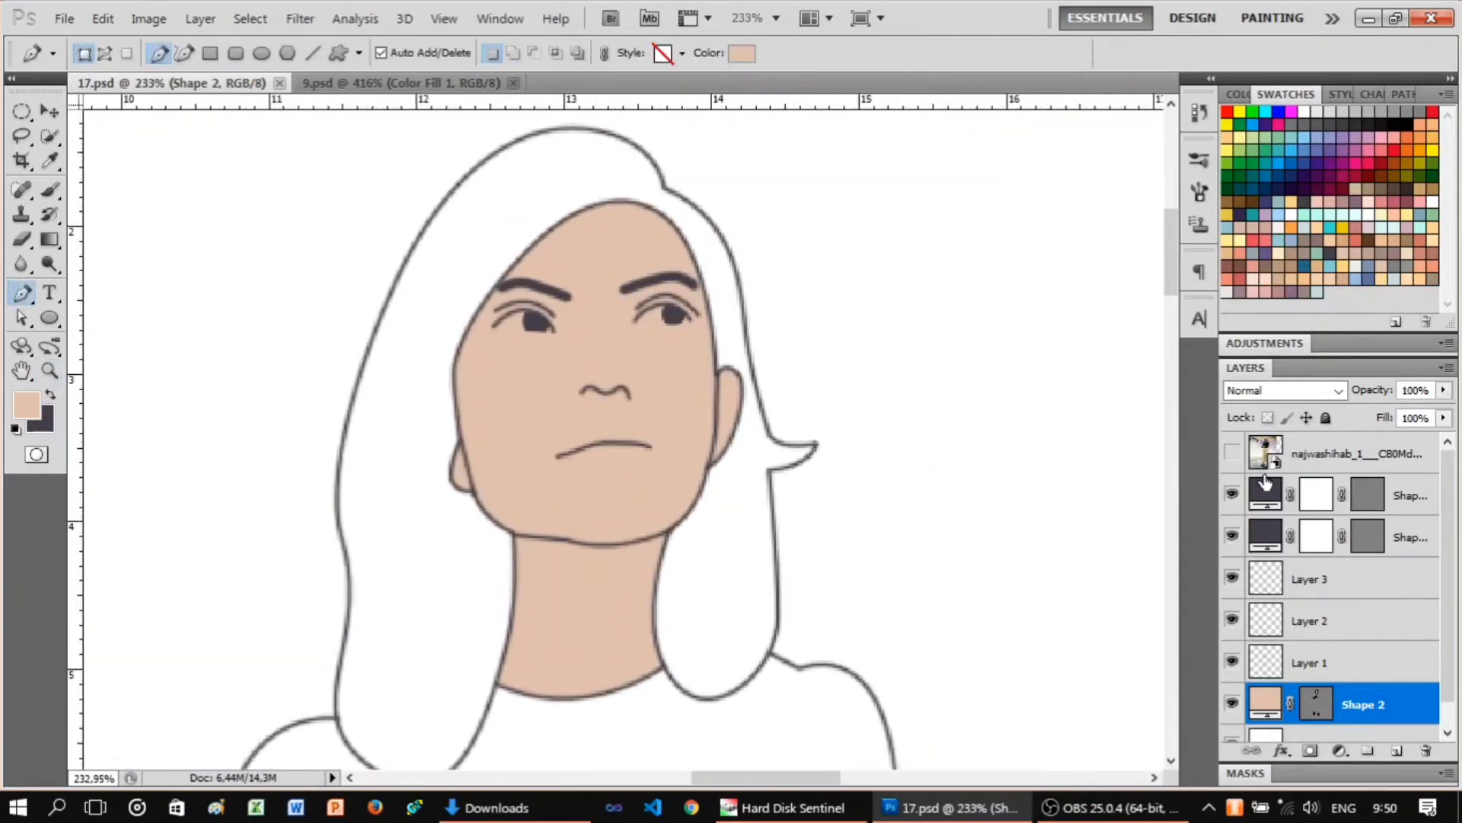
pyautogui.scroll(-1, 1306, 604)
# Select the hair layer and set the foreground colour to grey.
pyautogui.click(1341, 722)
pyautogui.click(25, 405)
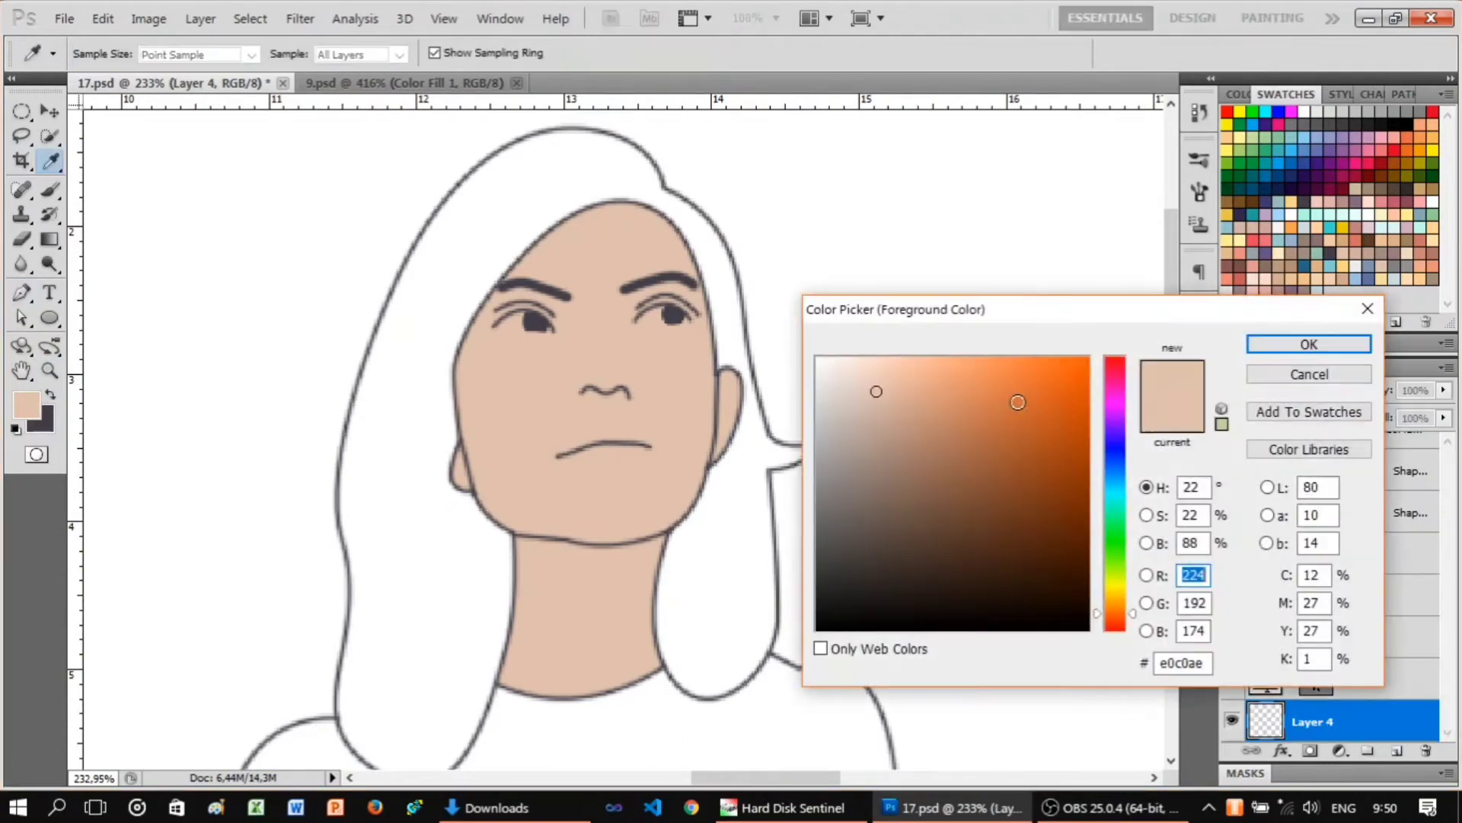
pyautogui.click(1400, 259)
pyautogui.press('Return')
# Start the grey hair shape at the crown and along the top of the hair.
pyautogui.moveTo(495, 160); pyautogui.dragTo(630, 150)
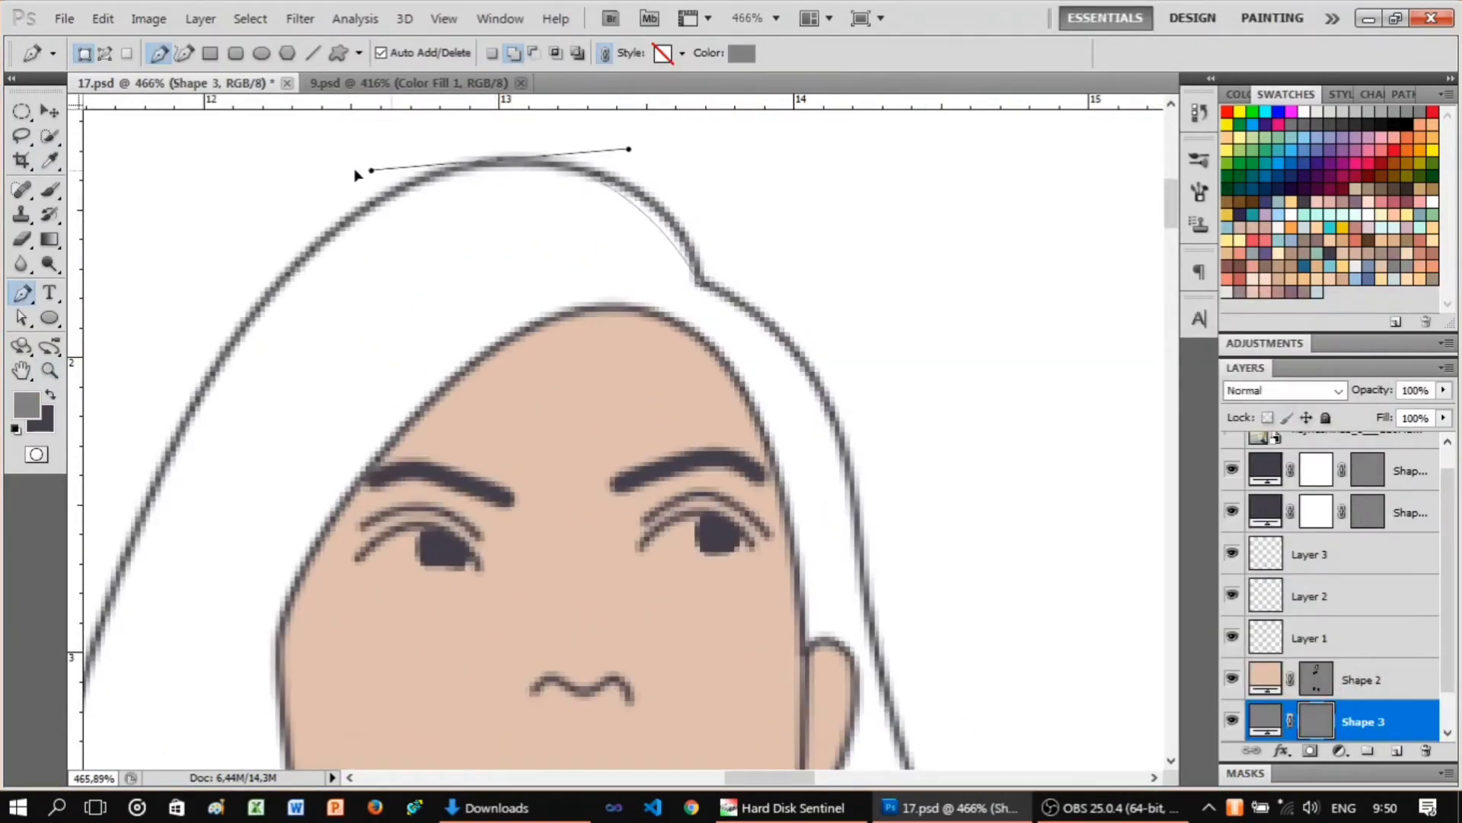
pyautogui.click(742, 249)
pyautogui.moveTo(675, 220); pyautogui.dragTo(551, 339)
pyautogui.scroll(-3, 424, 548)
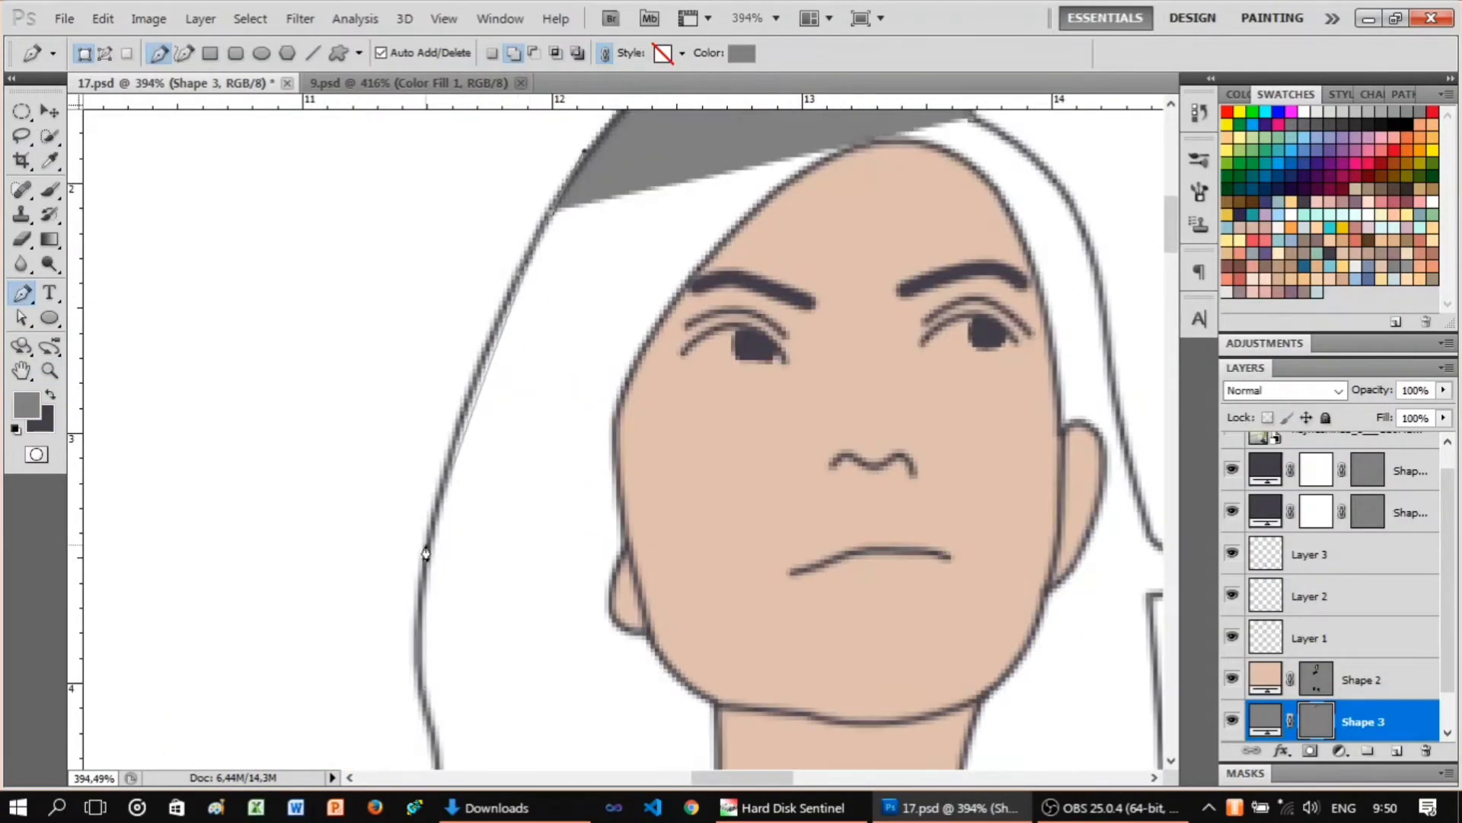
pyautogui.scroll(-1, 411, 648)
pyautogui.moveTo(426, 540)
pyautogui.mouseDown()
pyautogui.moveTo(411, 649)
pyautogui.moveTo(437, 663)
pyautogui.mouseUp()
pyautogui.scroll(-1, 420, 613)
pyautogui.scroll(-5, 439, 562)
# Trace the hair outline down around its bottom tip and back toward the neck.
pyautogui.click(439, 562)
pyautogui.scroll(-3, 439, 562)
pyautogui.click(424, 656)
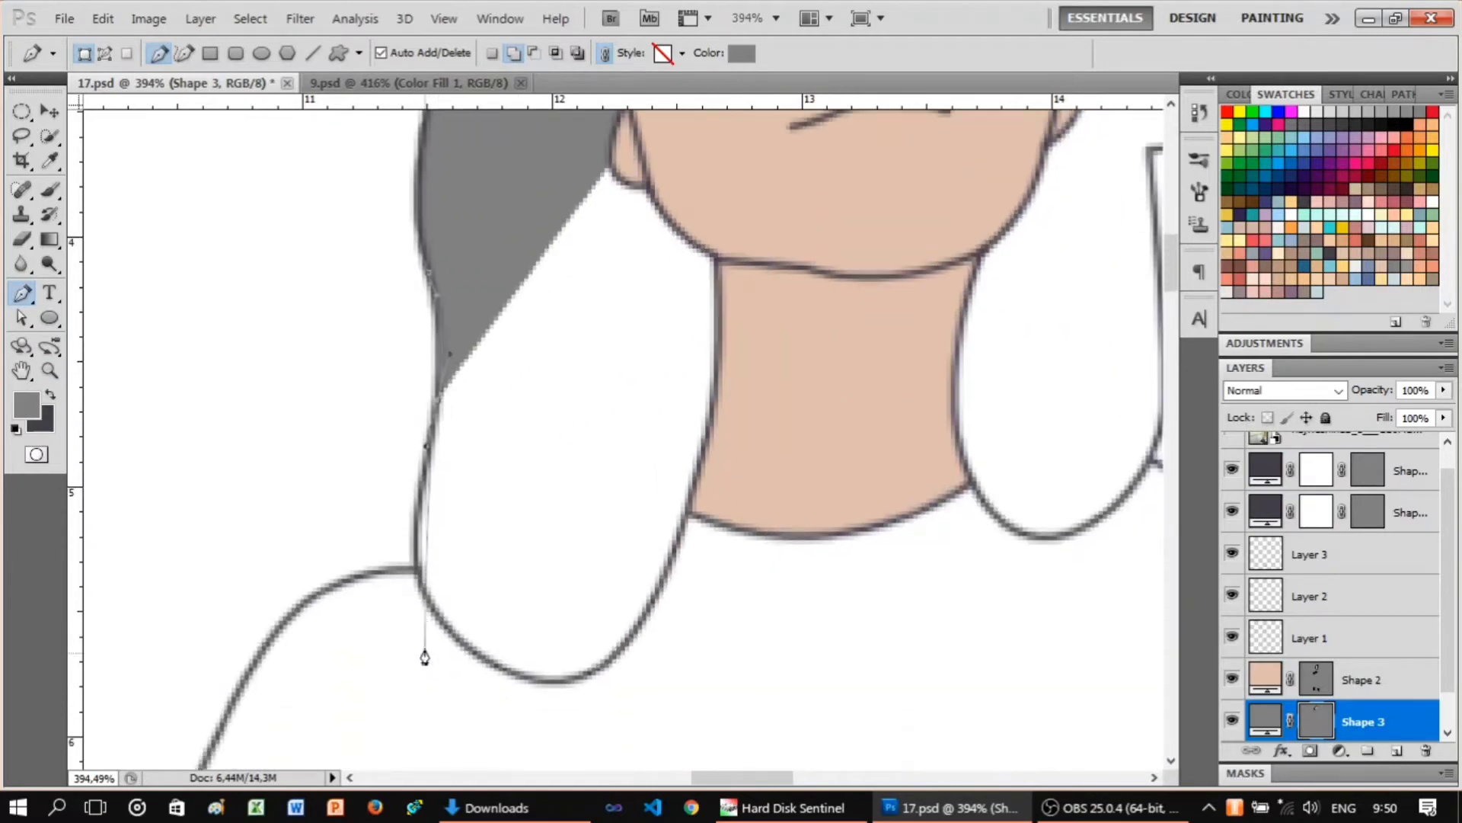
pyautogui.moveTo(537, 678); pyautogui.dragTo(607, 697)
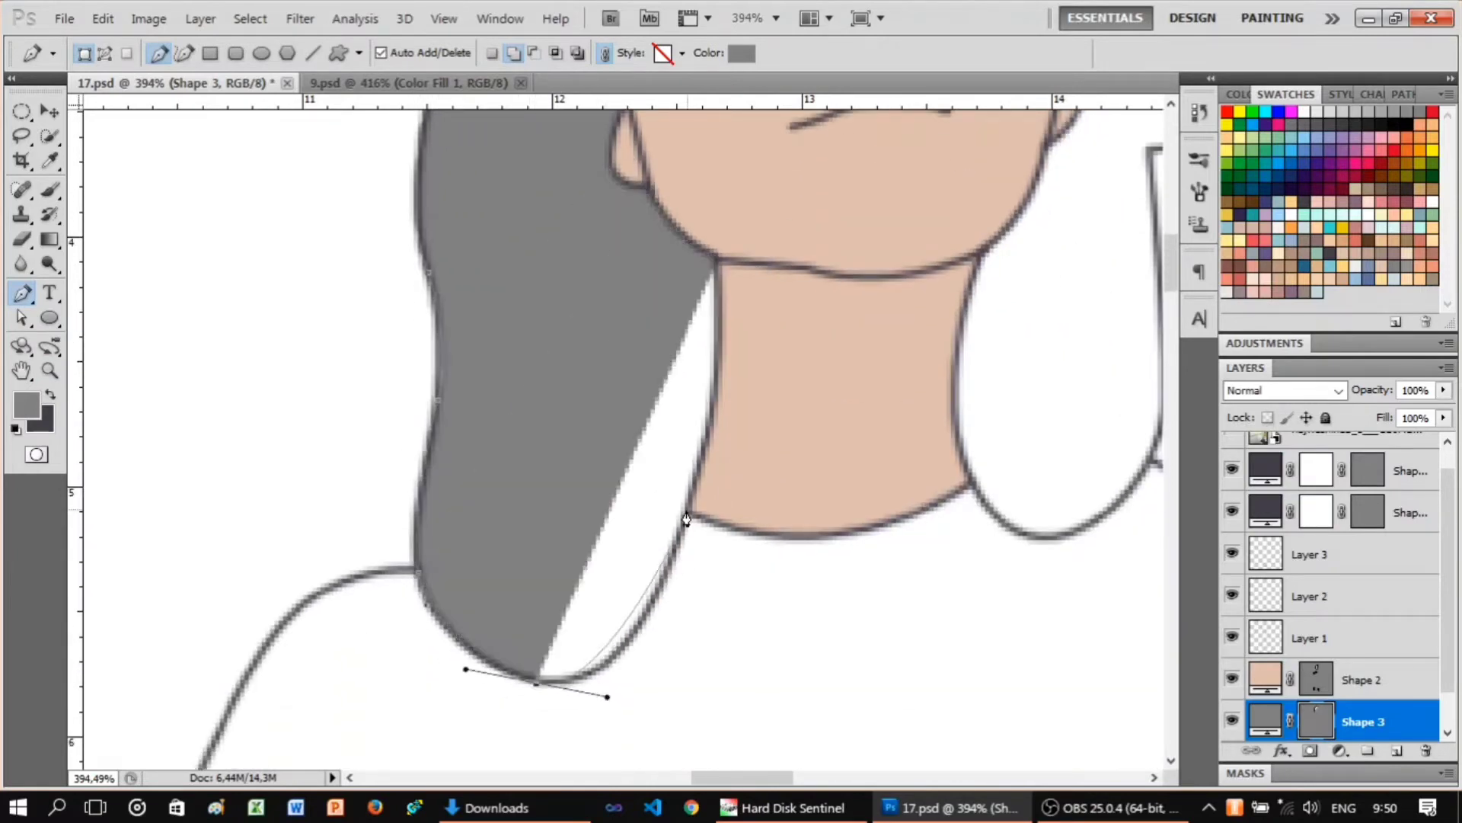
pyautogui.moveTo(691, 445); pyautogui.dragTo(703, 438)
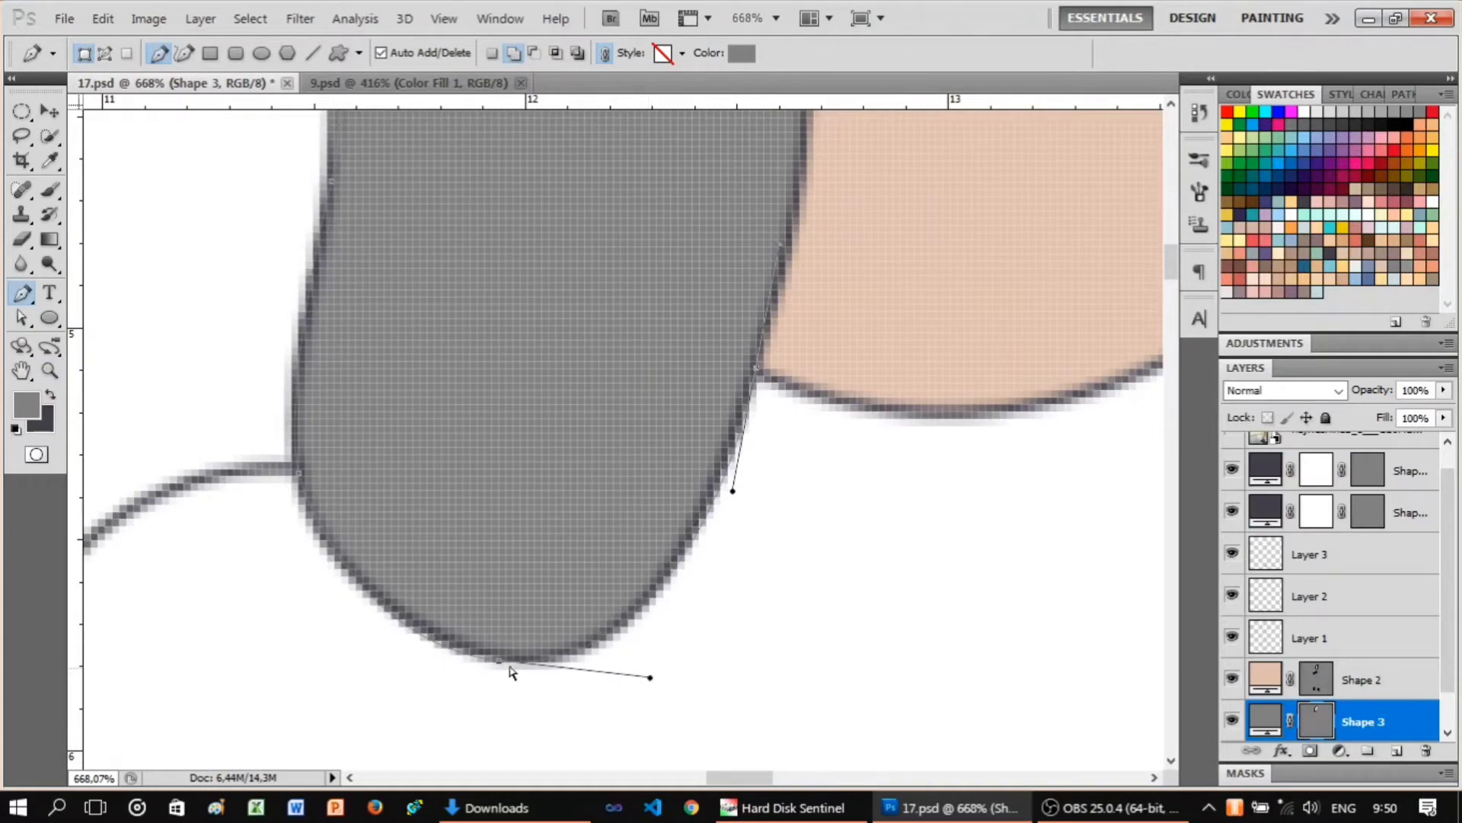
# Add anchors along the right hair edge past the neck and shoulder.
pyautogui.scroll(-1, 651, 567)
pyautogui.scroll(-3, 914, 487)
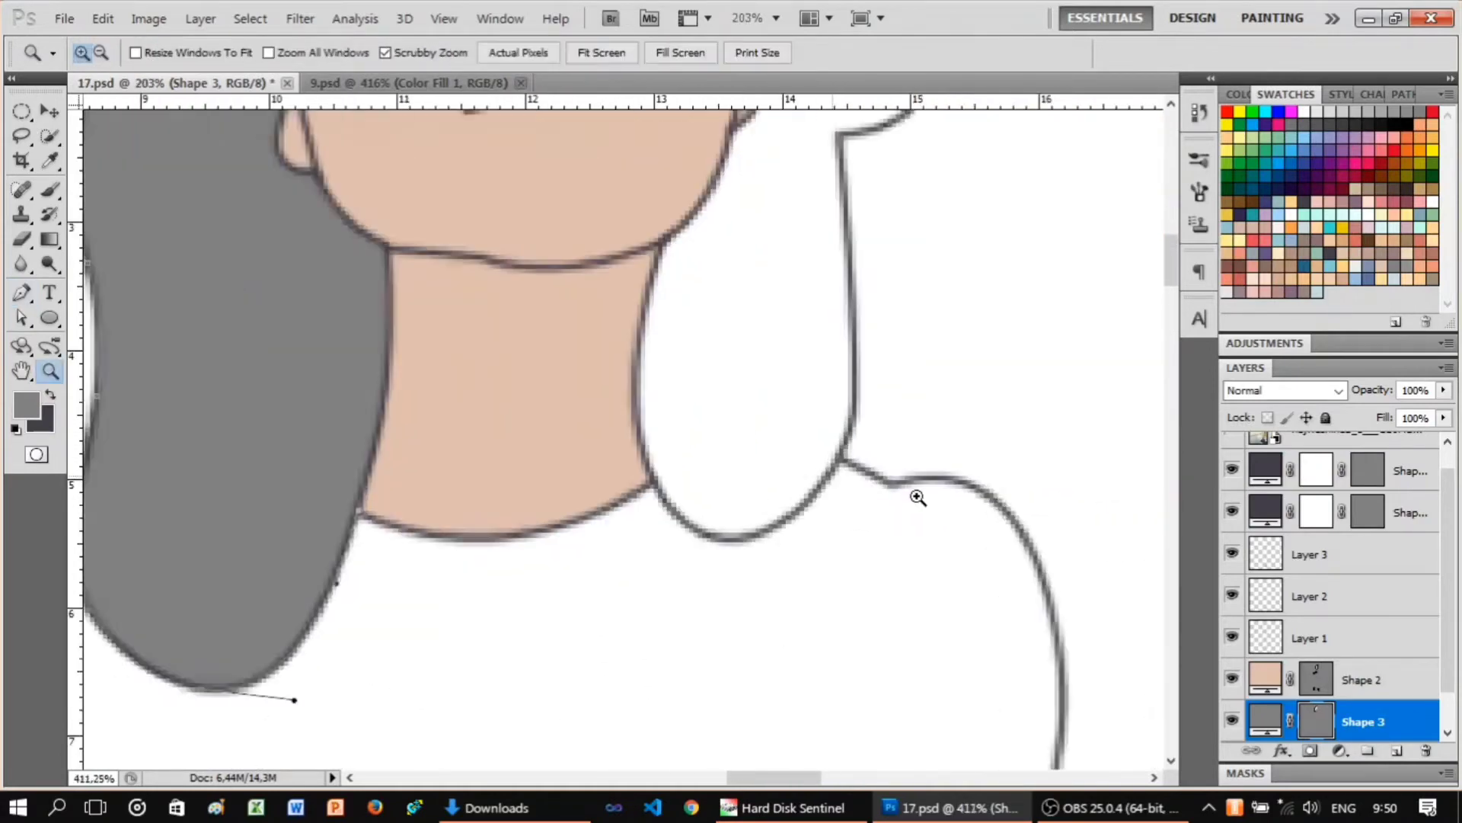
pyautogui.scroll(3, 559, 487)
pyautogui.click(560, 487)
pyautogui.click(874, 326)
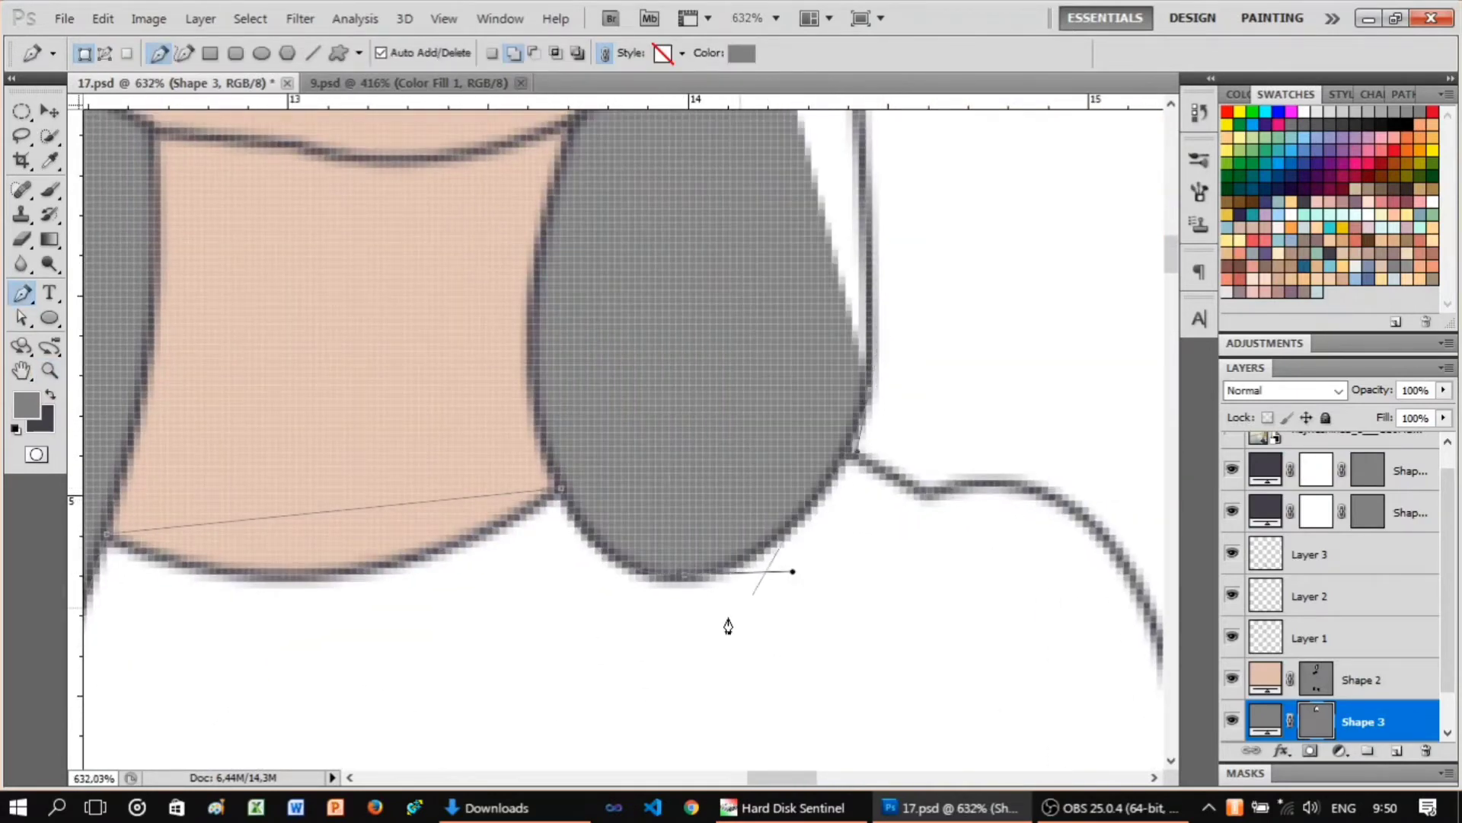
pyautogui.scroll(-1, 775, 375)
pyautogui.scroll(3, 856, 398)
pyautogui.moveTo(893, 427); pyautogui.dragTo(917, 370)
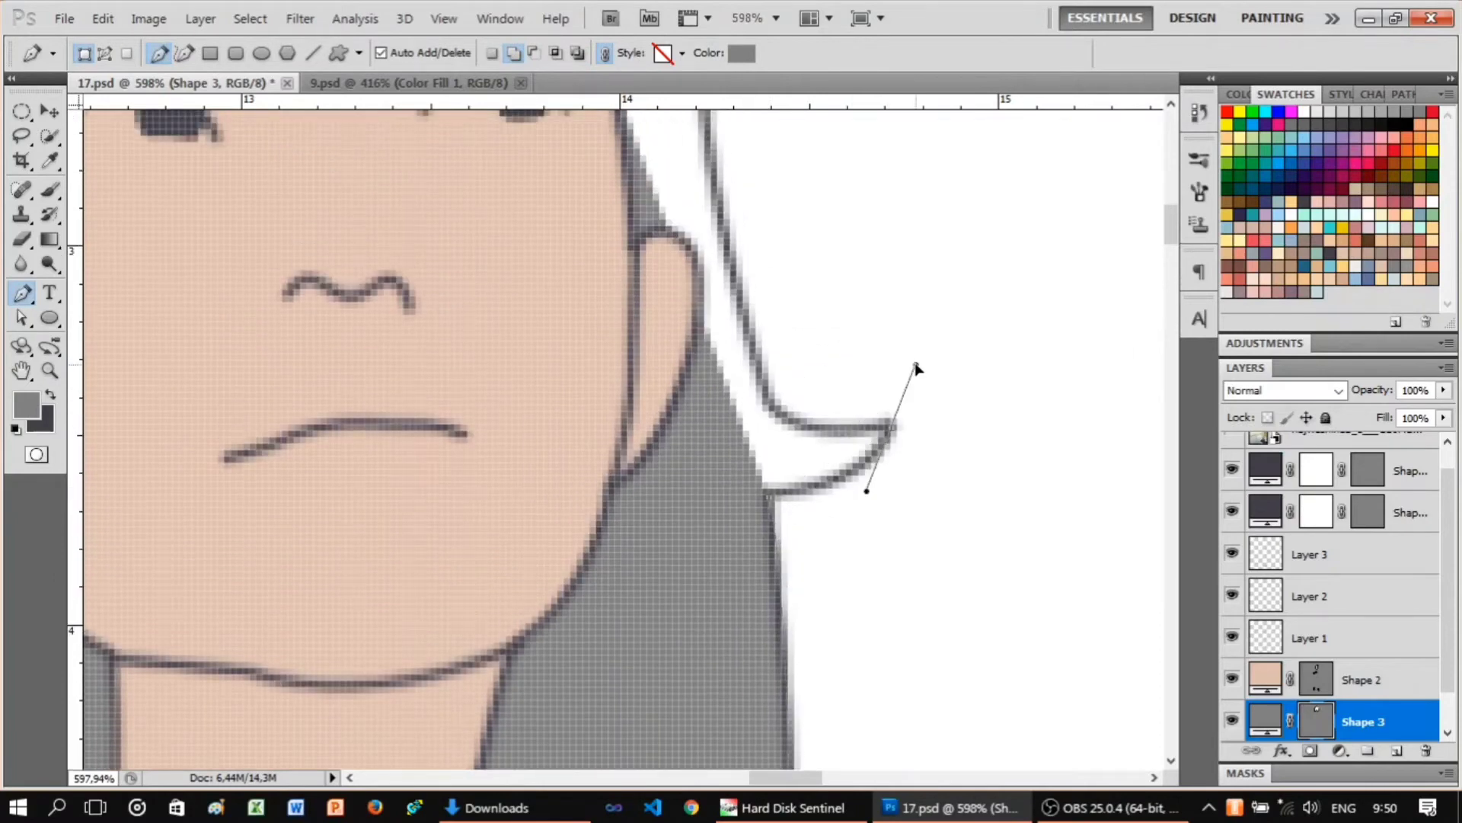
# Anchor the hair's outer edge to close the grey shape, then zoom out.
pyautogui.scroll(2, 761, 473)
pyautogui.click(747, 422)
pyautogui.scroll(2, 731, 423)
pyautogui.scroll(2, 678, 400)
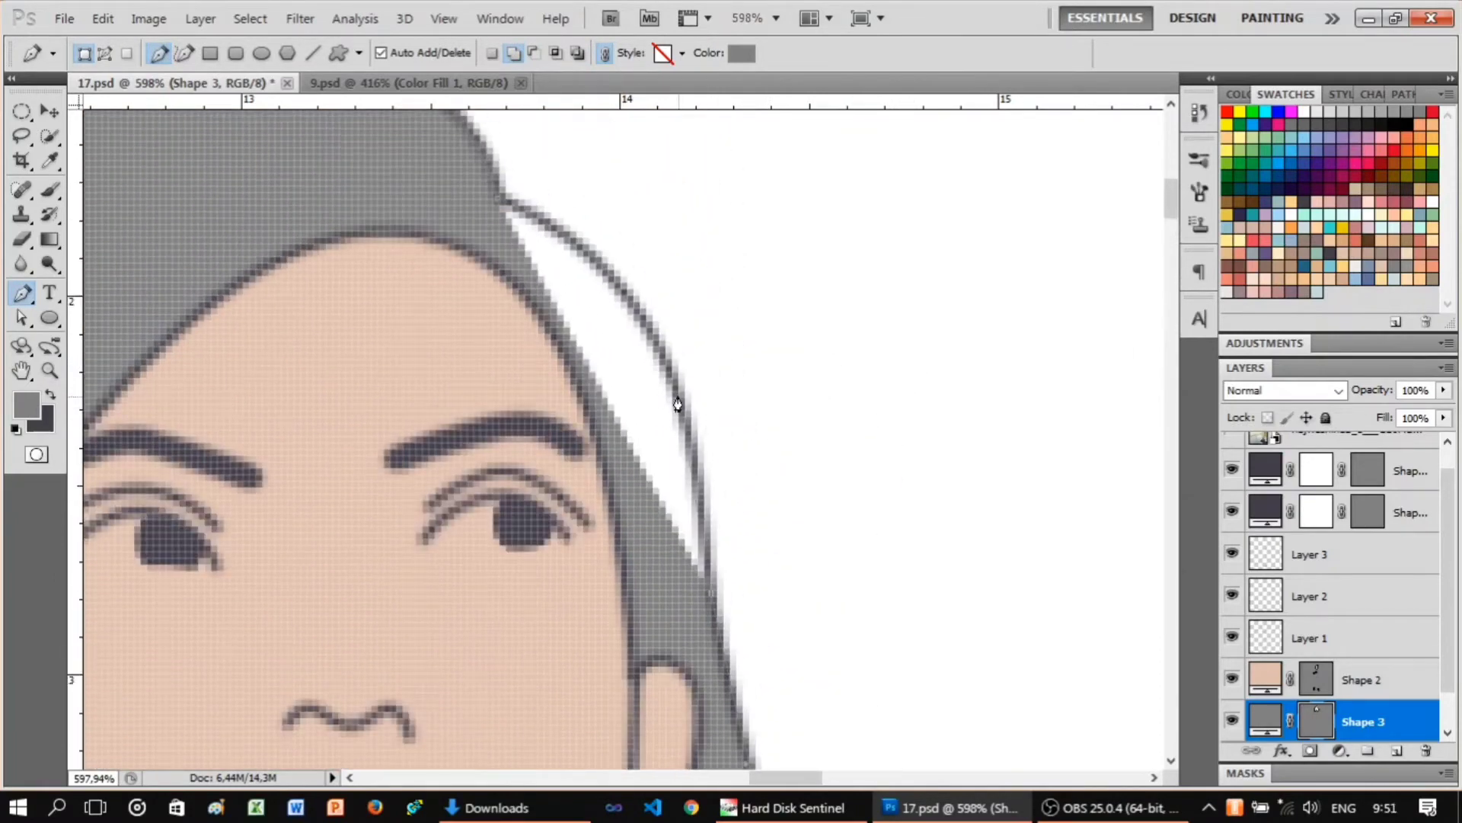
pyautogui.scroll(2, 609, 358)
pyautogui.scroll(-3, 691, 352)
pyautogui.scroll(-2, 746, 450)
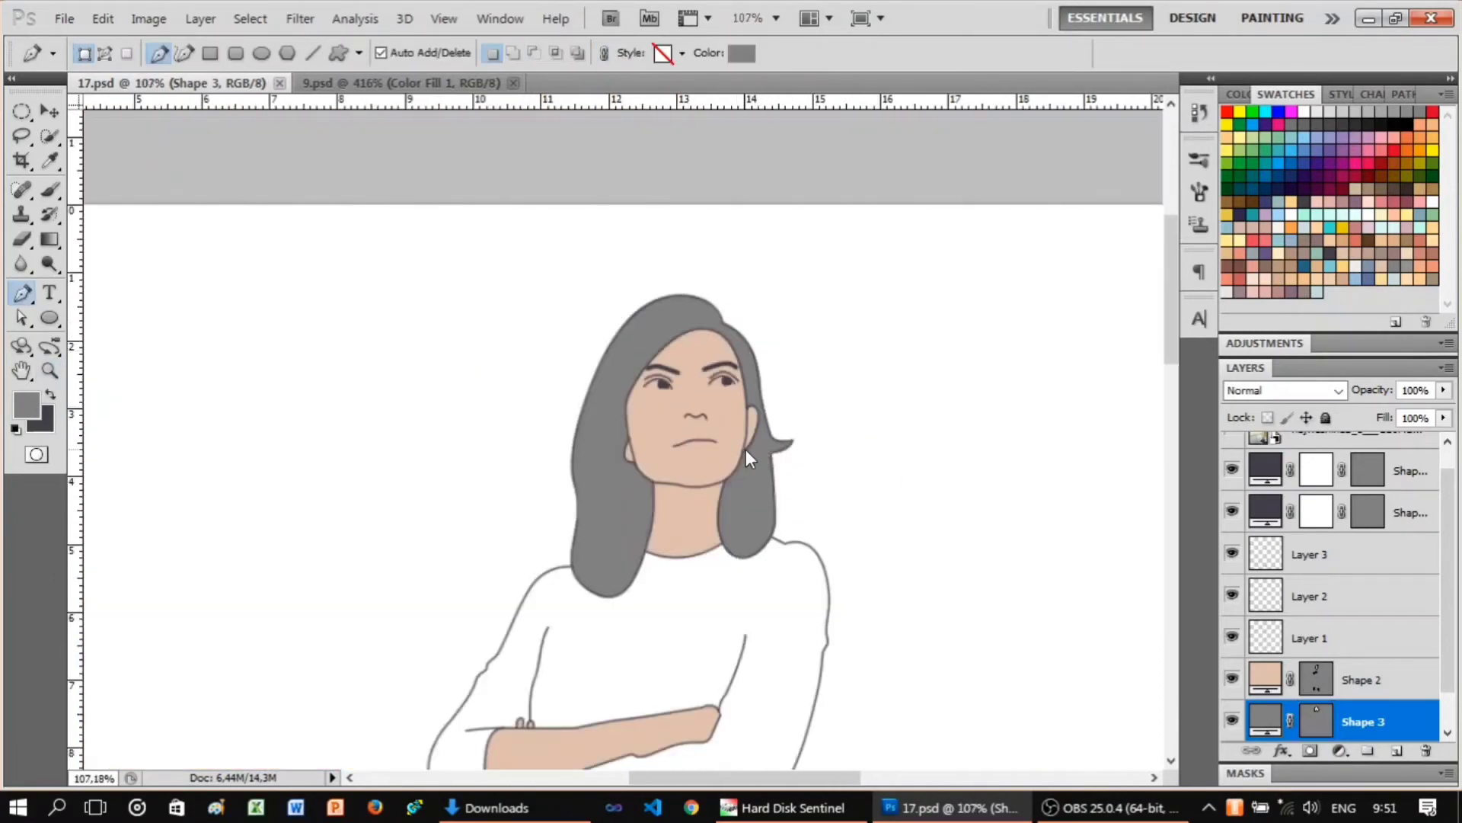
pyautogui.scroll(-2, 686, 342)
# Begin the front sneaker's grey toe panel with a curved Pen anchor, checking the reference photo.
pyautogui.scroll(-2, 729, 663)
pyautogui.press('p')
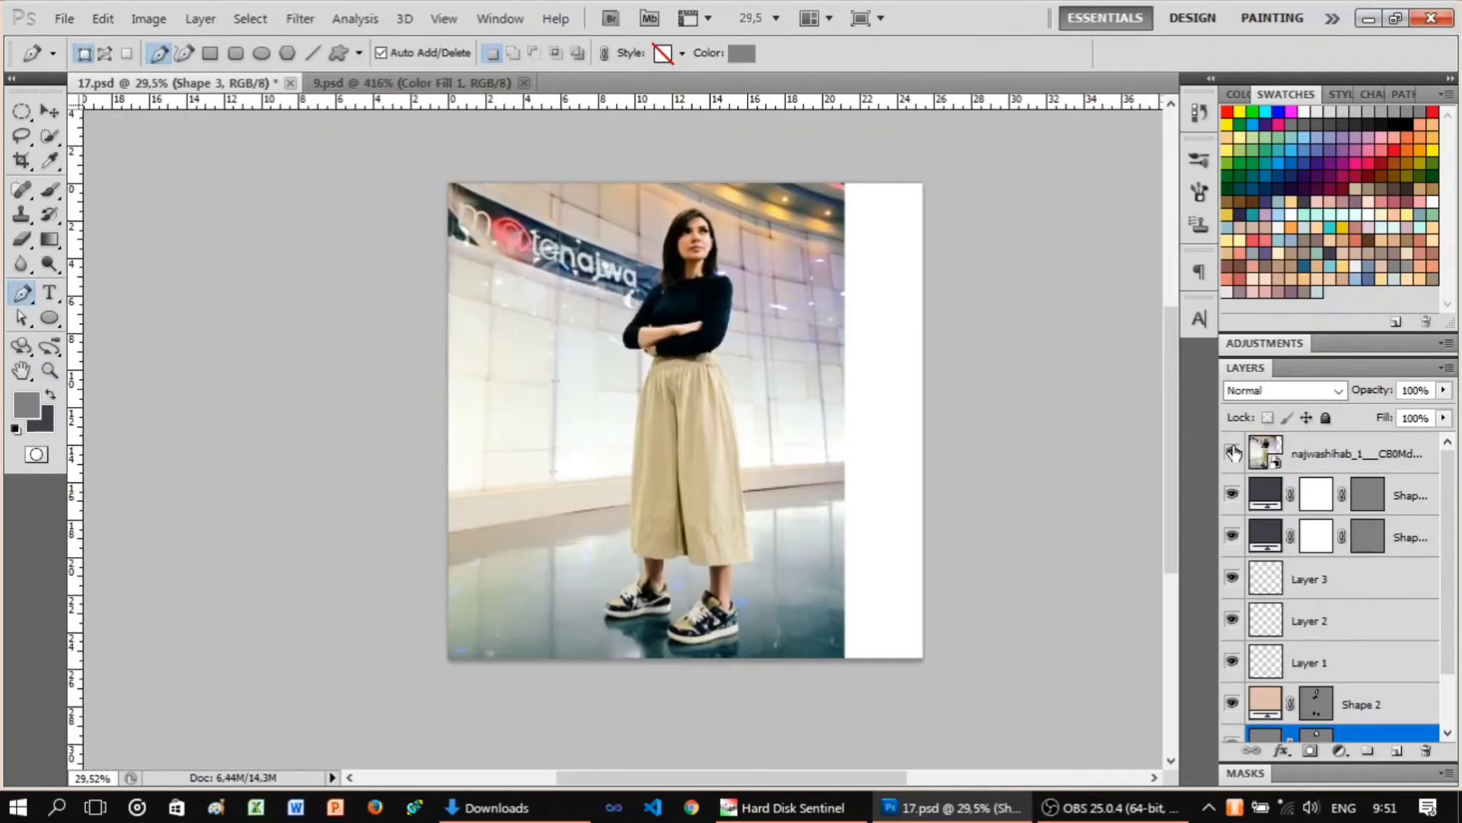
pyautogui.scroll(5, 783, 588)
pyautogui.scroll(1, 1333, 579)
pyautogui.click(1232, 453)
pyautogui.scroll(3, 464, 466)
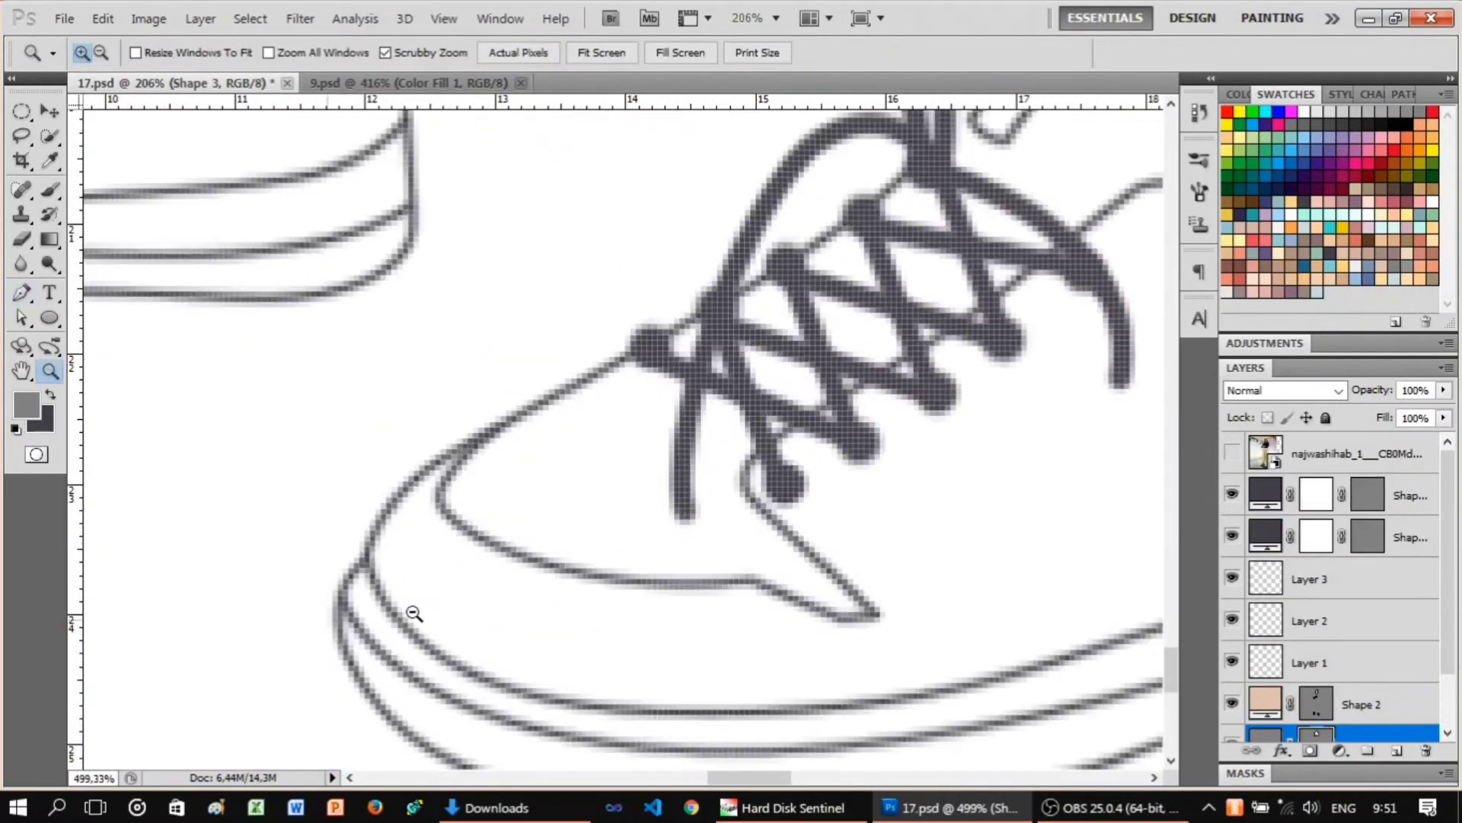
pyautogui.moveTo(760, 583); pyautogui.dragTo(839, 566)
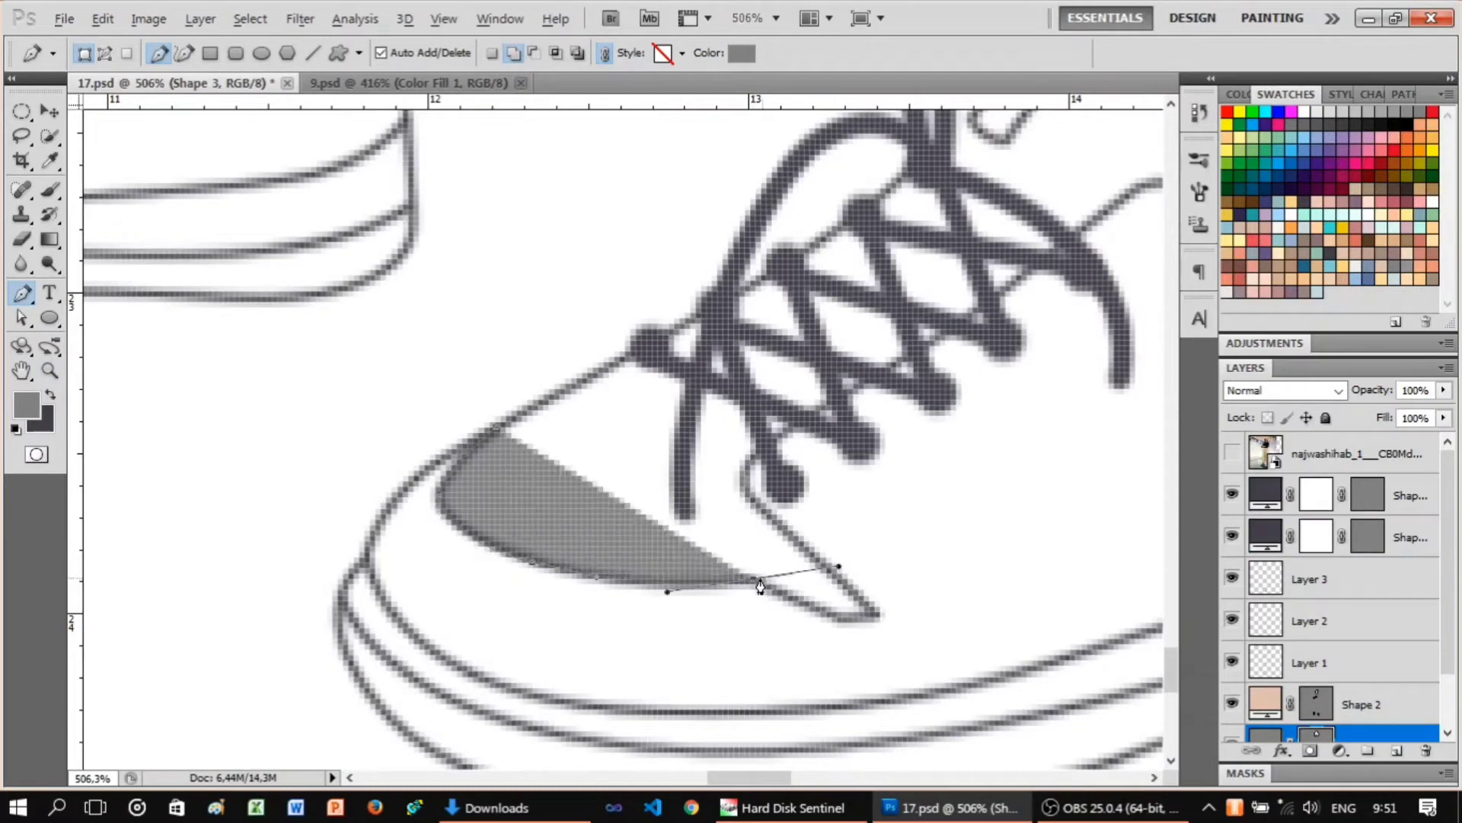
pyautogui.press('z')
pyautogui.moveTo(752, 502)
pyautogui.mouseDown()
pyautogui.moveTo(584, 572)
pyautogui.moveTo(685, 457)
pyautogui.mouseUp()
# Trace the grey panel from the heel collar along the lower side and up around the toe.
pyautogui.scroll(-2, 576, 496)
pyautogui.moveTo(810, 434)
pyautogui.mouseDown()
pyautogui.moveTo(784, 555)
pyautogui.moveTo(834, 517)
pyautogui.mouseUp()
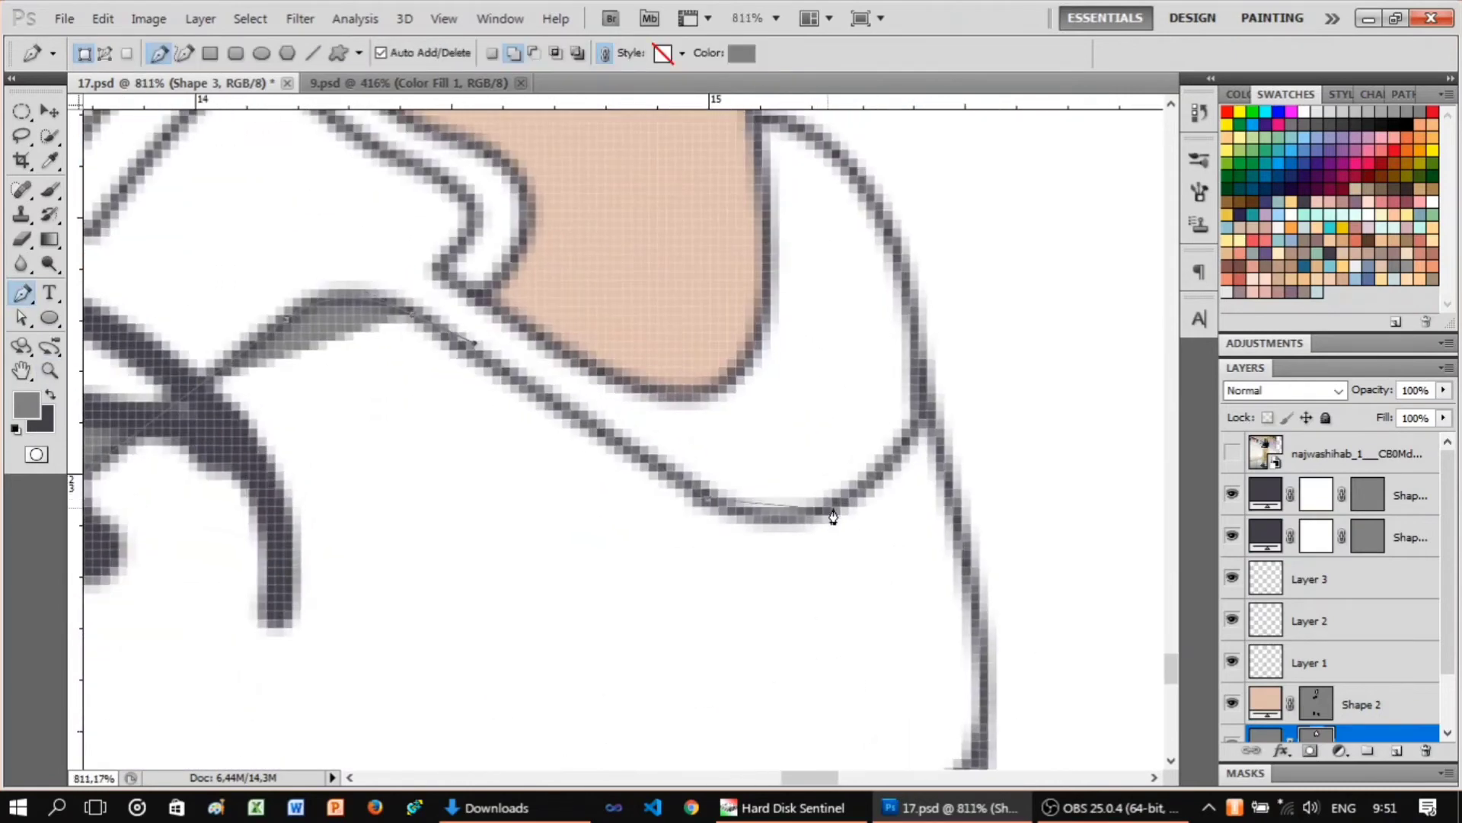
pyautogui.click(833, 517)
pyautogui.scroll(-3, 937, 416)
pyautogui.moveTo(980, 581); pyautogui.dragTo(849, 399)
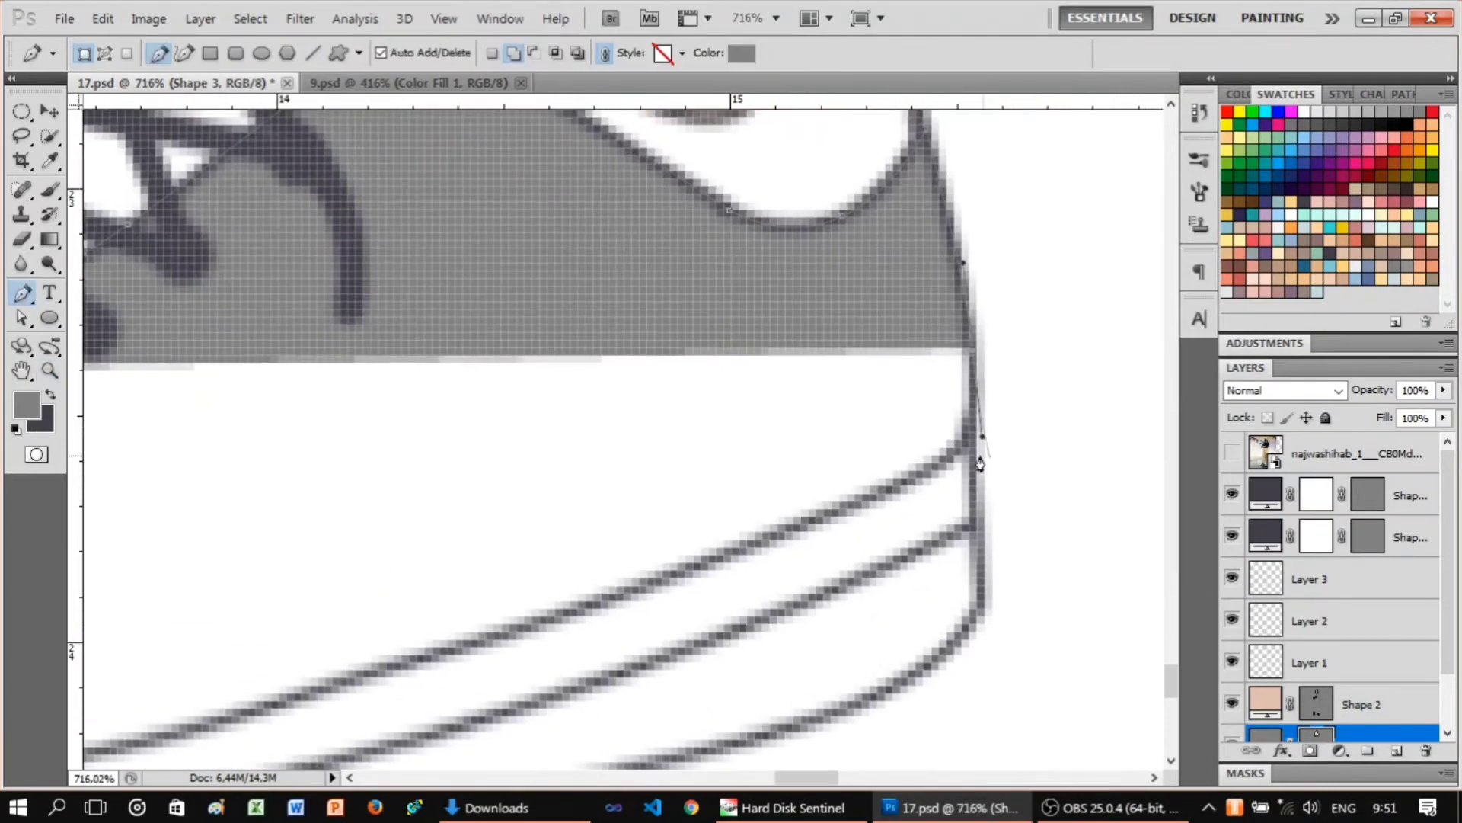
pyautogui.scroll(-3, 928, 478)
pyautogui.moveTo(817, 565); pyautogui.dragTo(645, 614)
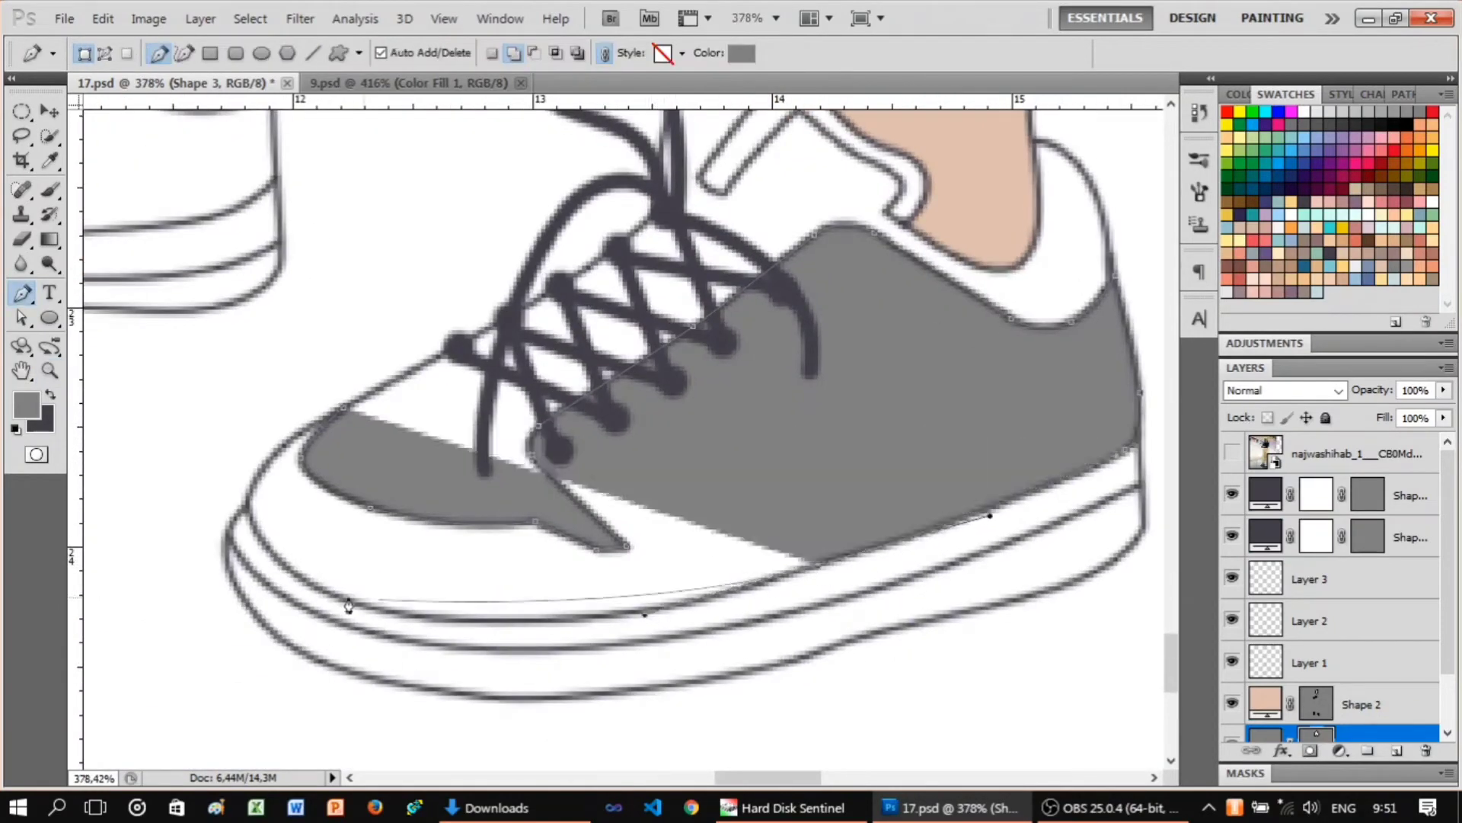
pyautogui.scroll(1, 921, 618)
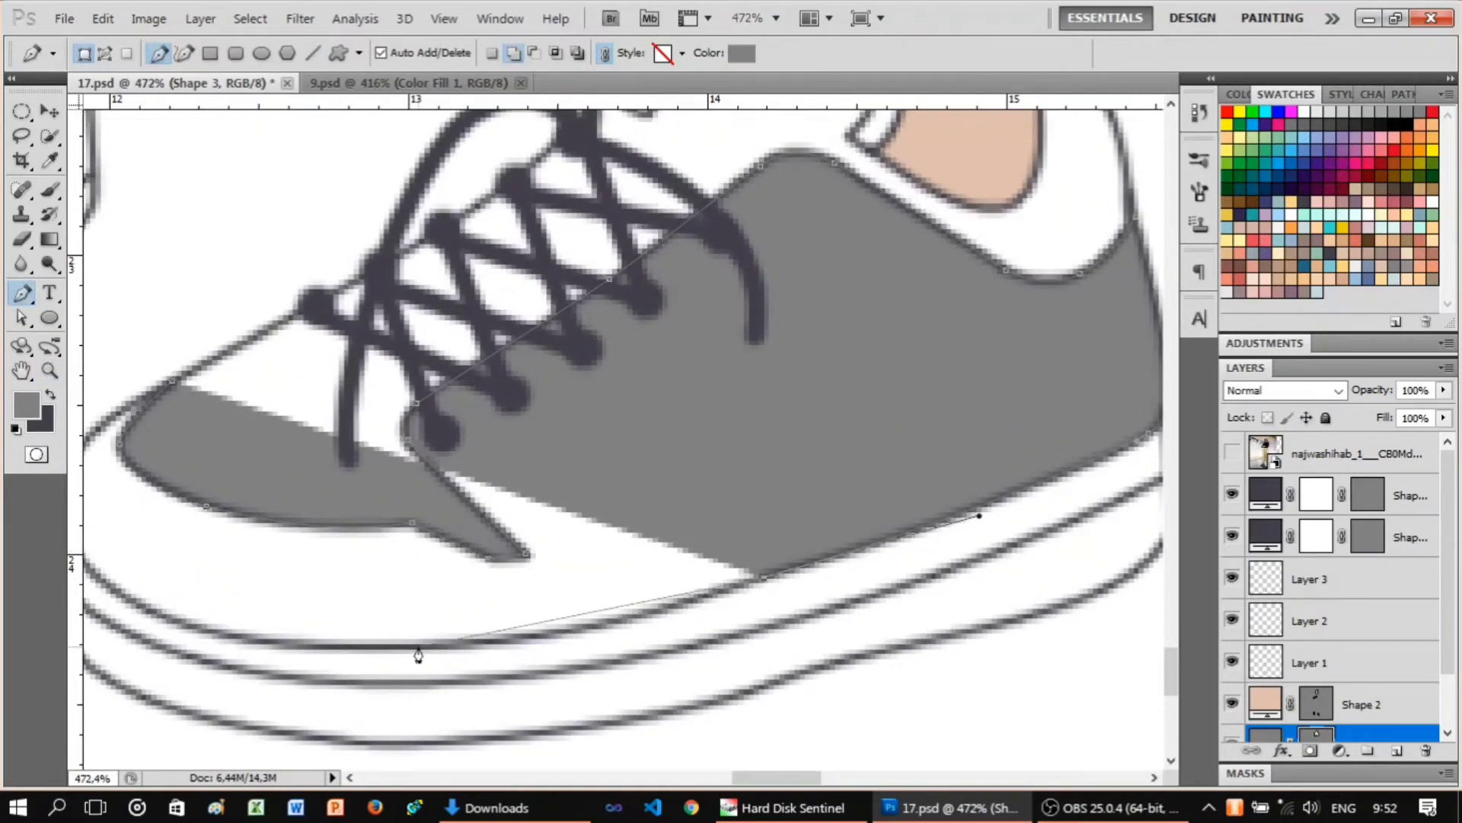
pyautogui.scroll(1, 238, 653)
pyautogui.moveTo(328, 554); pyautogui.dragTo(322, 453)
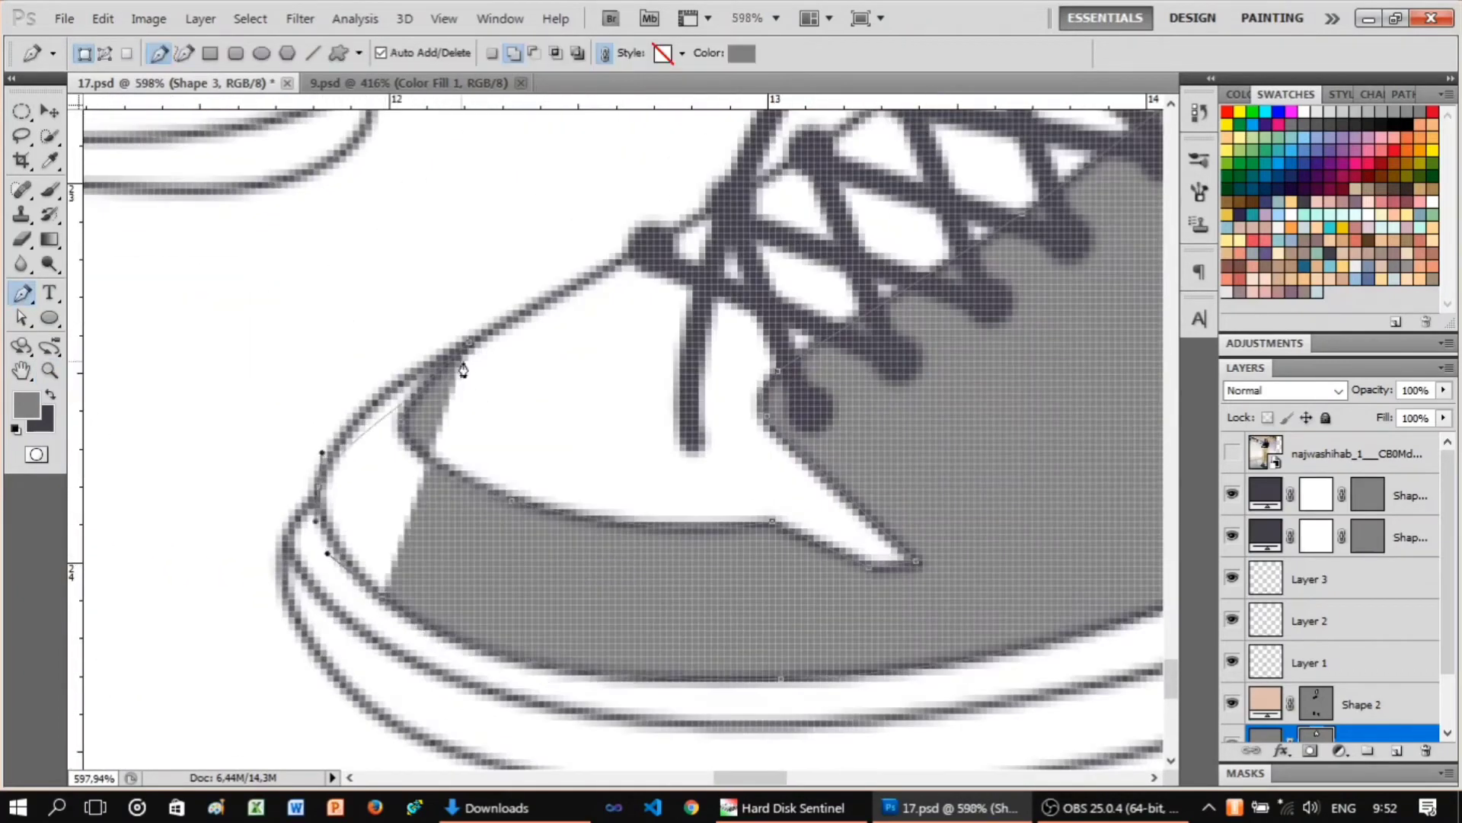
pyautogui.scroll(-2, 566, 306)
pyautogui.scroll(4, 571, 516)
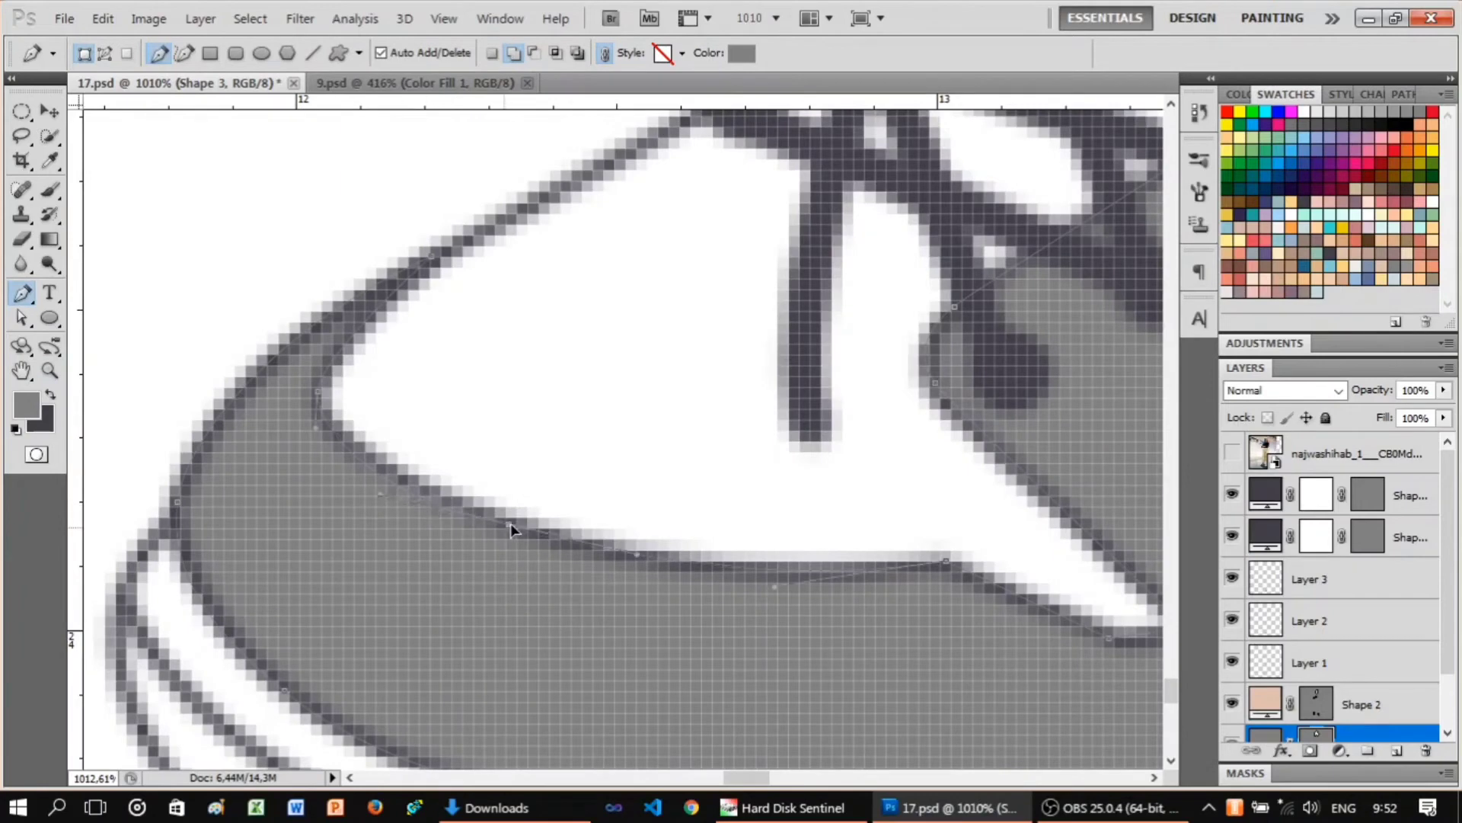
# Trace the front sneaker's grey heel tab panel, then zoom out to see both shoes.
pyautogui.press('z')
pyautogui.scroll(-4, 538, 555)
pyautogui.scroll(-2, 1051, 499)
pyautogui.click(1231, 455)
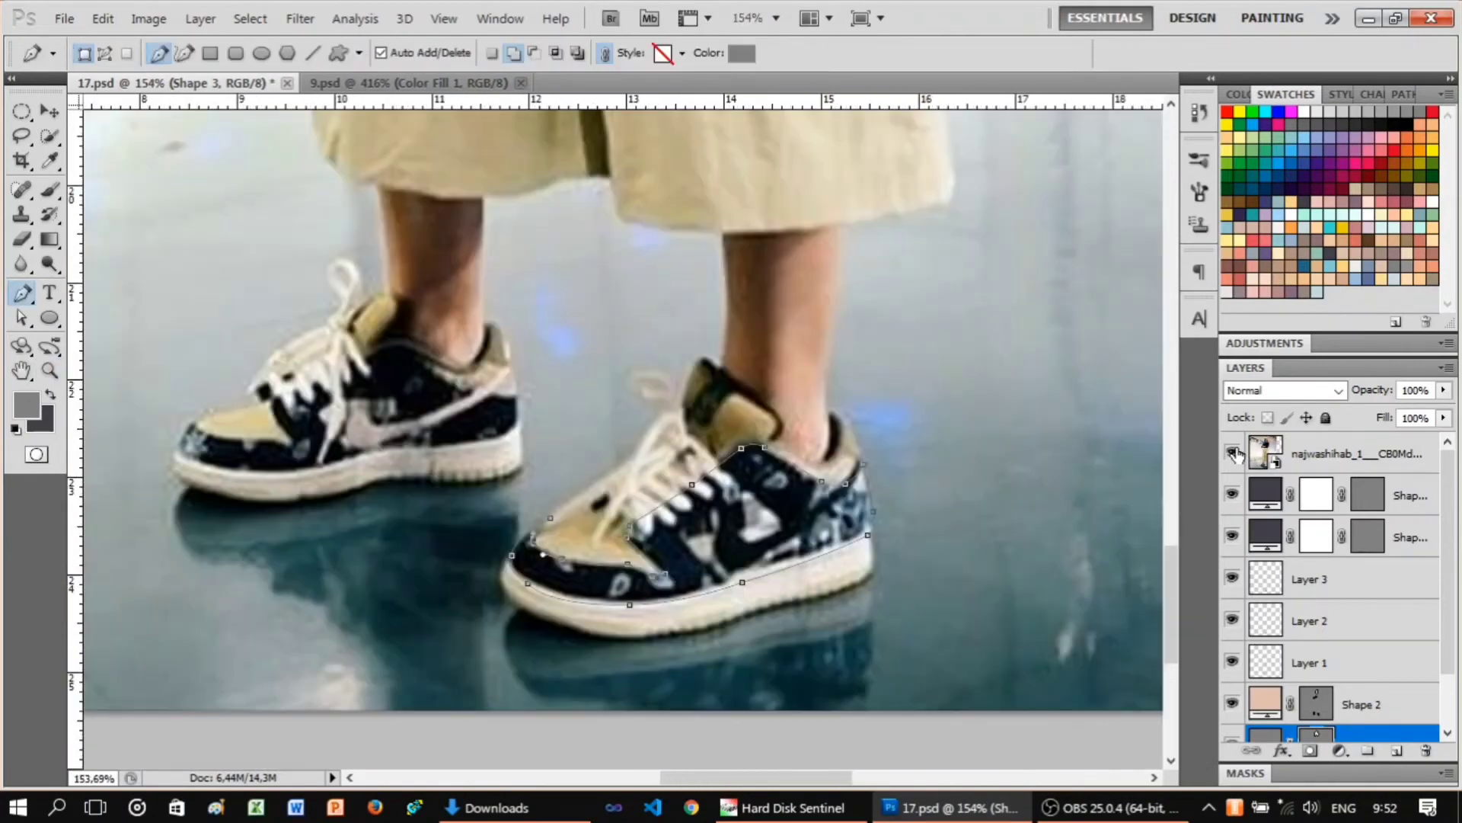
pyautogui.scroll(2, 818, 483)
pyautogui.press('p')
pyautogui.scroll(1, 1023, 679)
pyautogui.scroll(2, 924, 601)
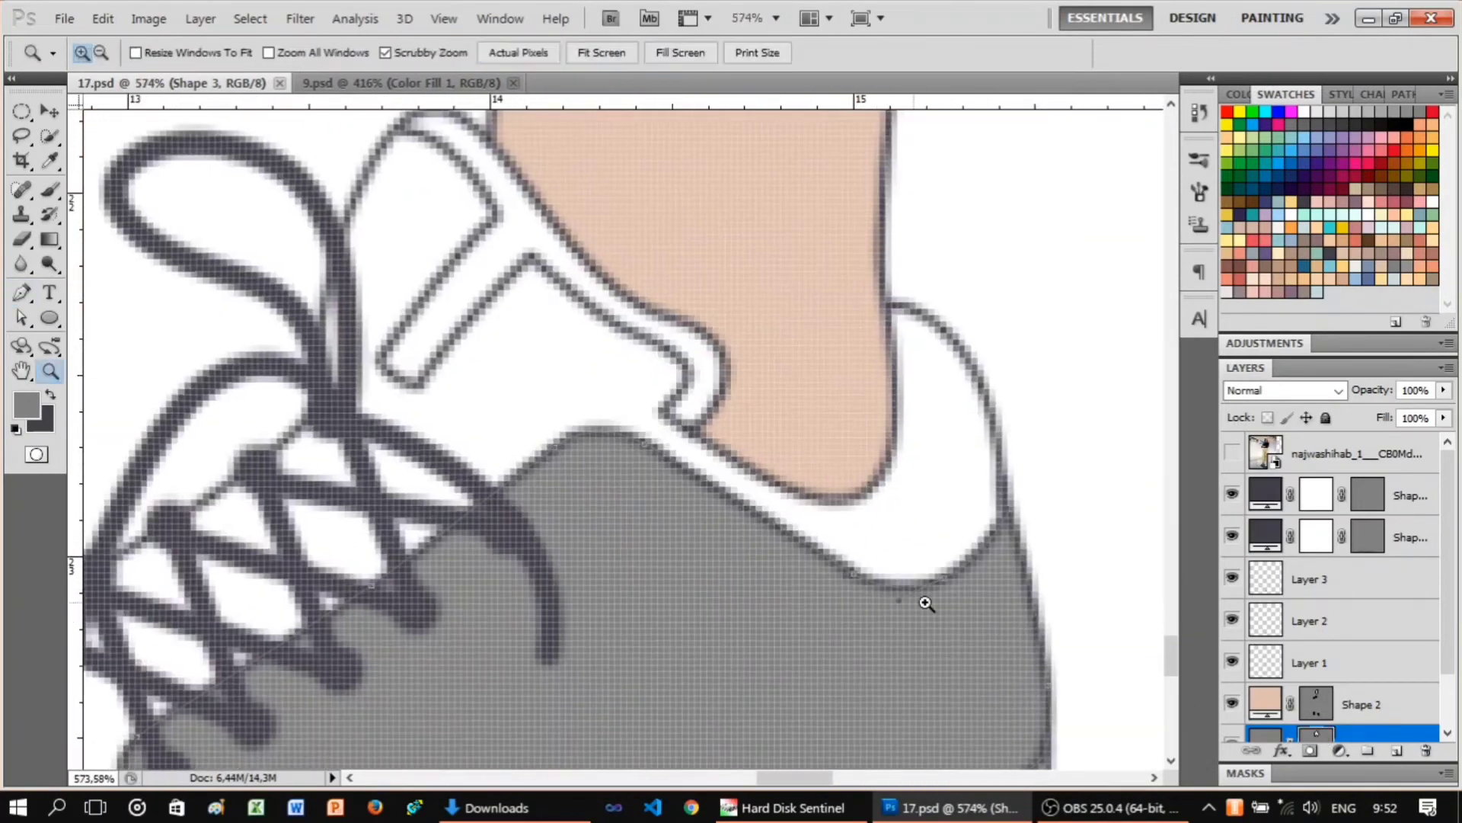
pyautogui.scroll(2, 981, 565)
pyautogui.scroll(-1, 982, 564)
pyautogui.scroll(-4, 992, 562)
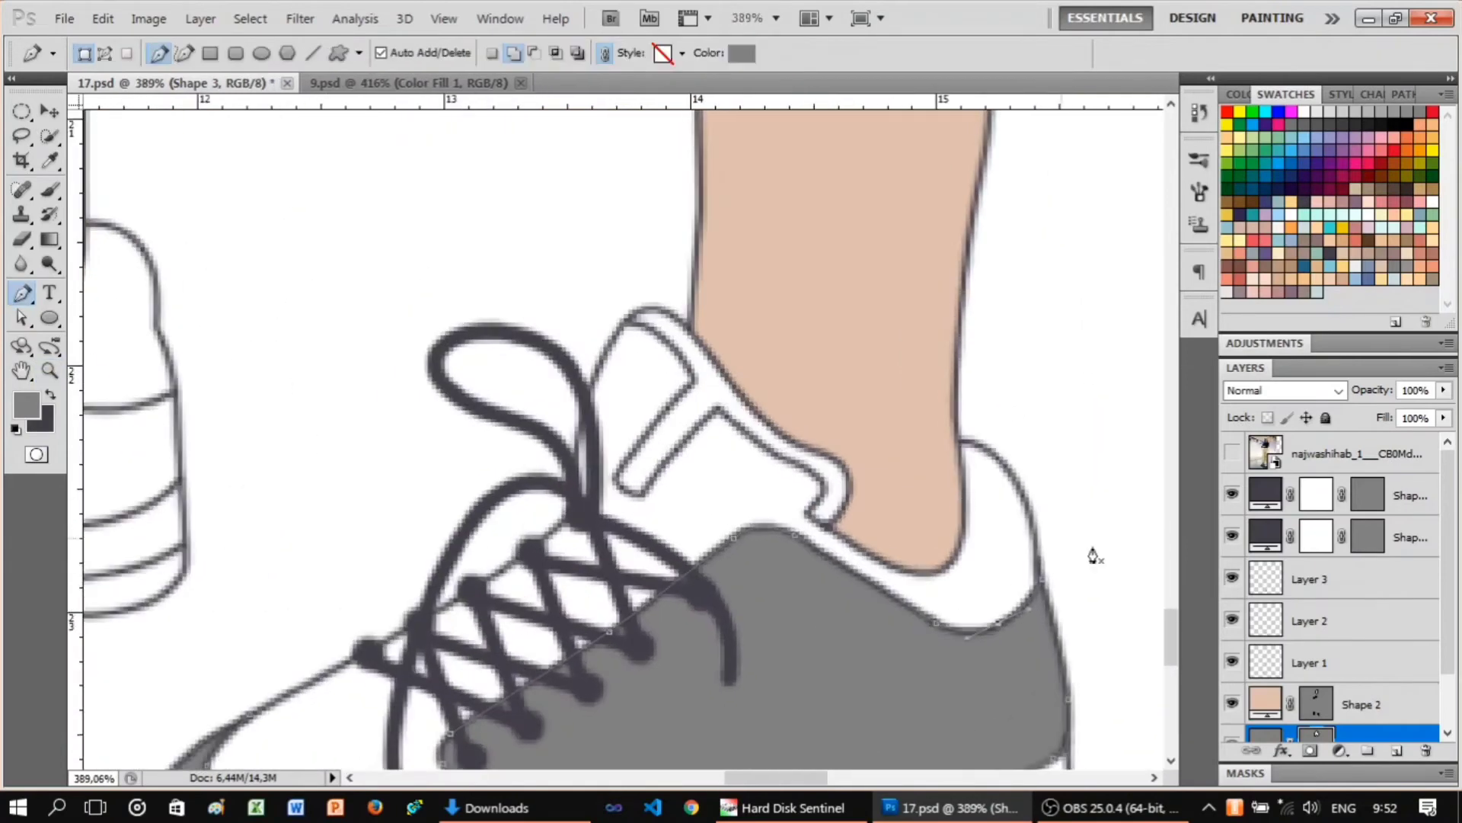
pyautogui.scroll(2, 881, 545)
pyautogui.scroll(2, 798, 559)
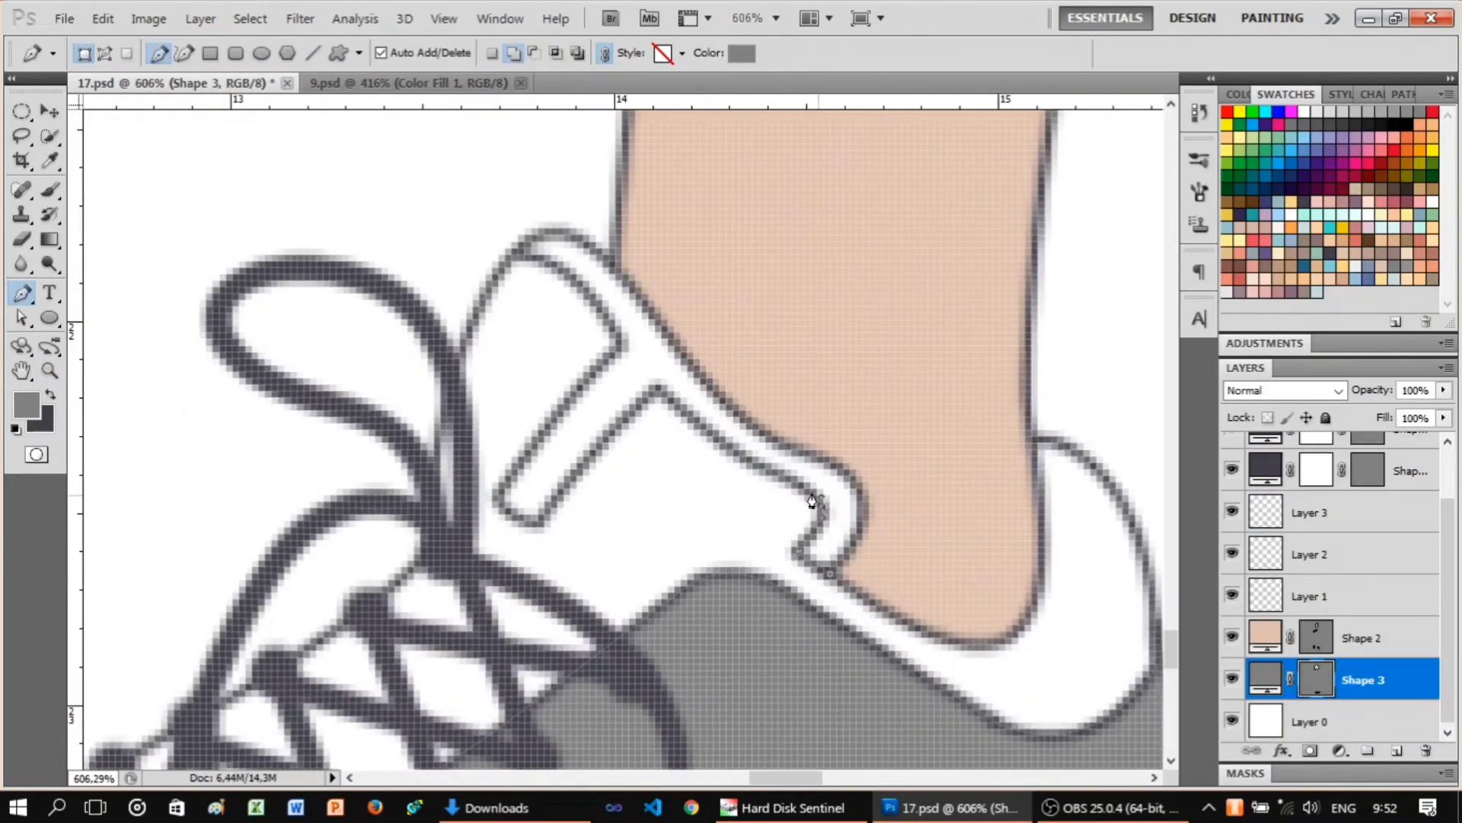
pyautogui.click(541, 527)
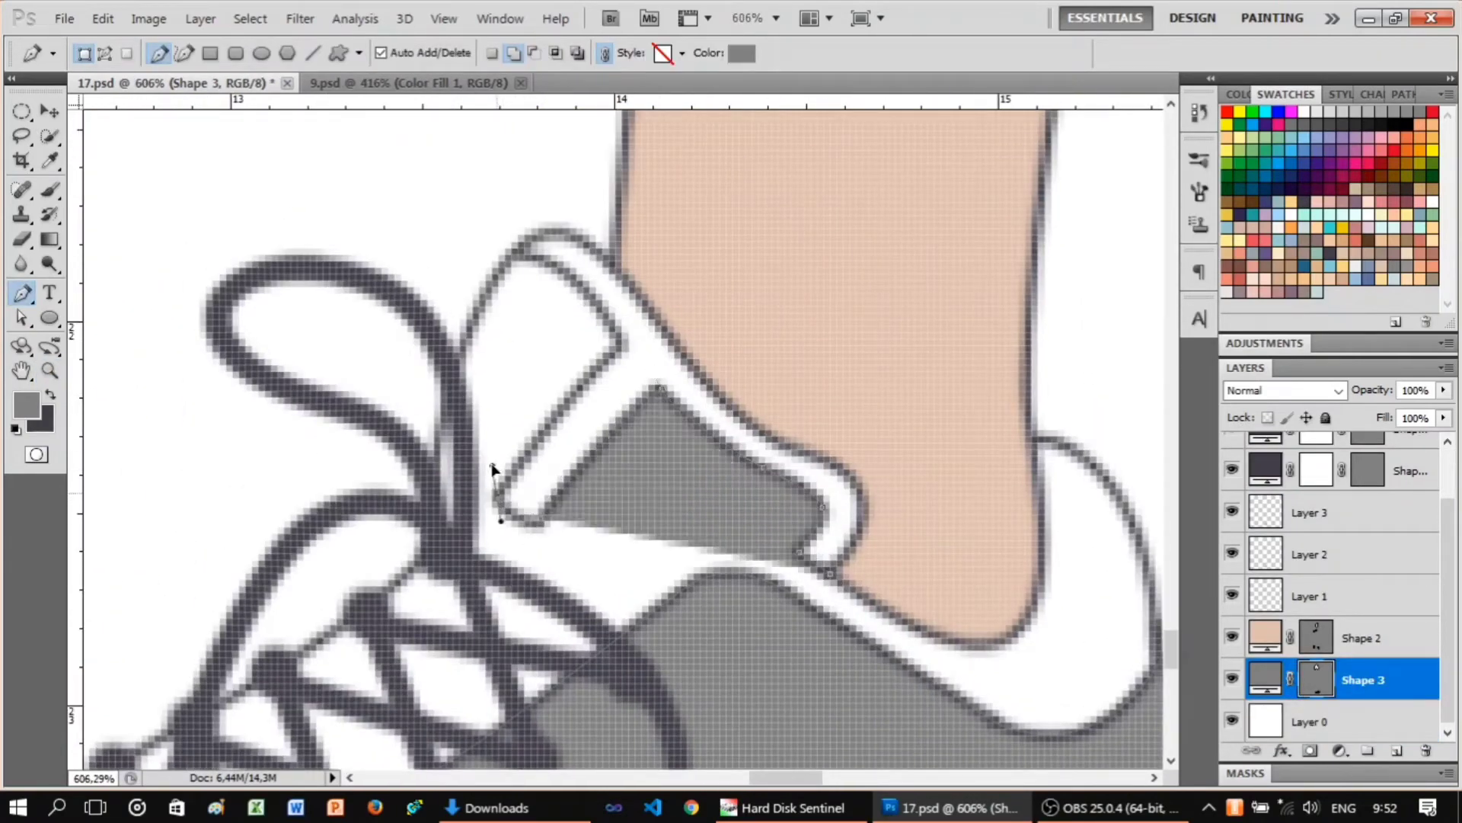
pyautogui.click(618, 361)
pyautogui.scroll(1, 533, 305)
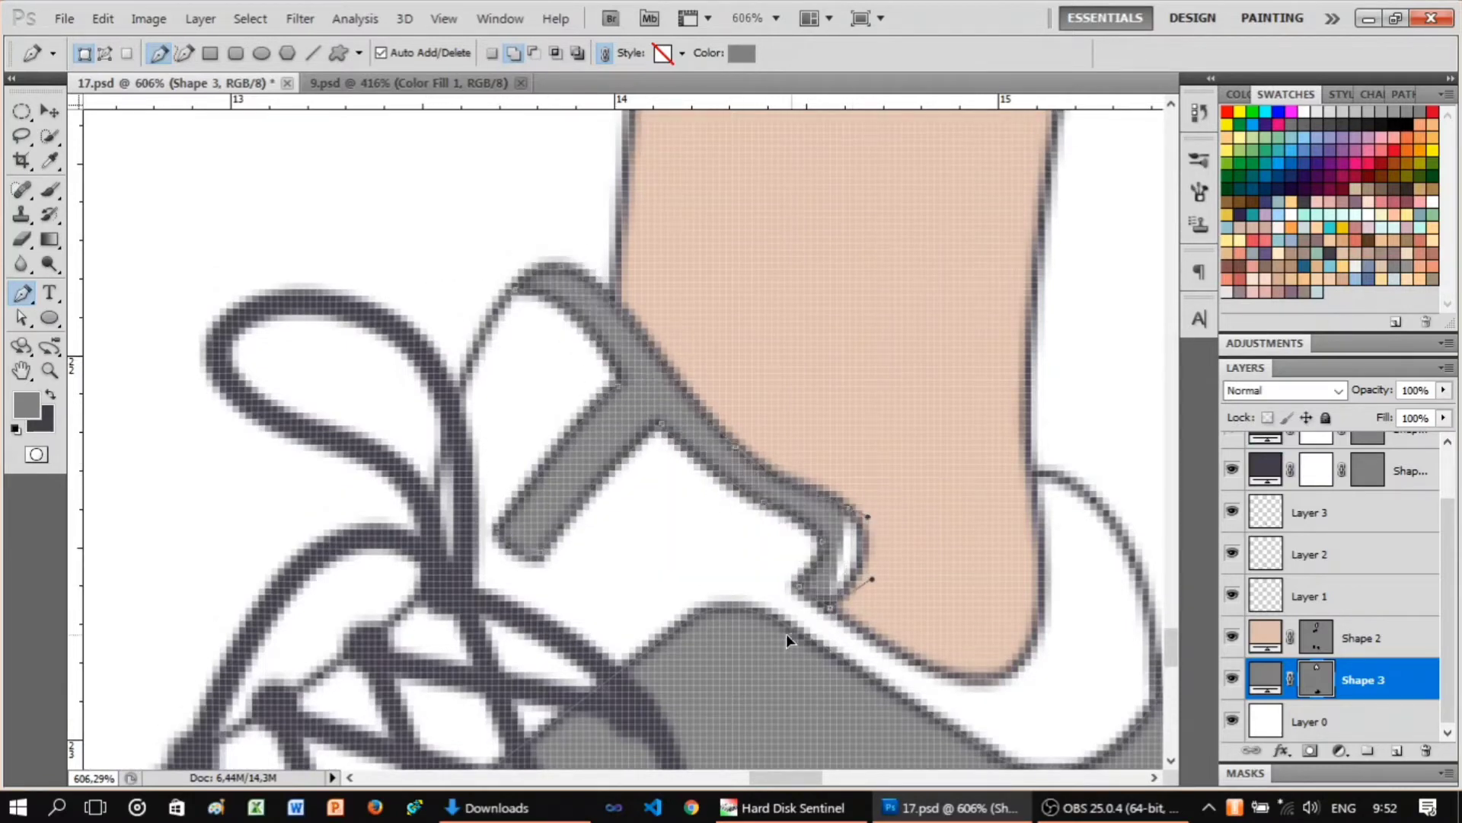
pyautogui.hotkey('ctrl', '0')
pyautogui.scroll(2, 1333, 579)
pyautogui.click(1231, 453)
# Zoom to the back sneaker and trace a grey shape over its heel tab.
pyautogui.press('z')
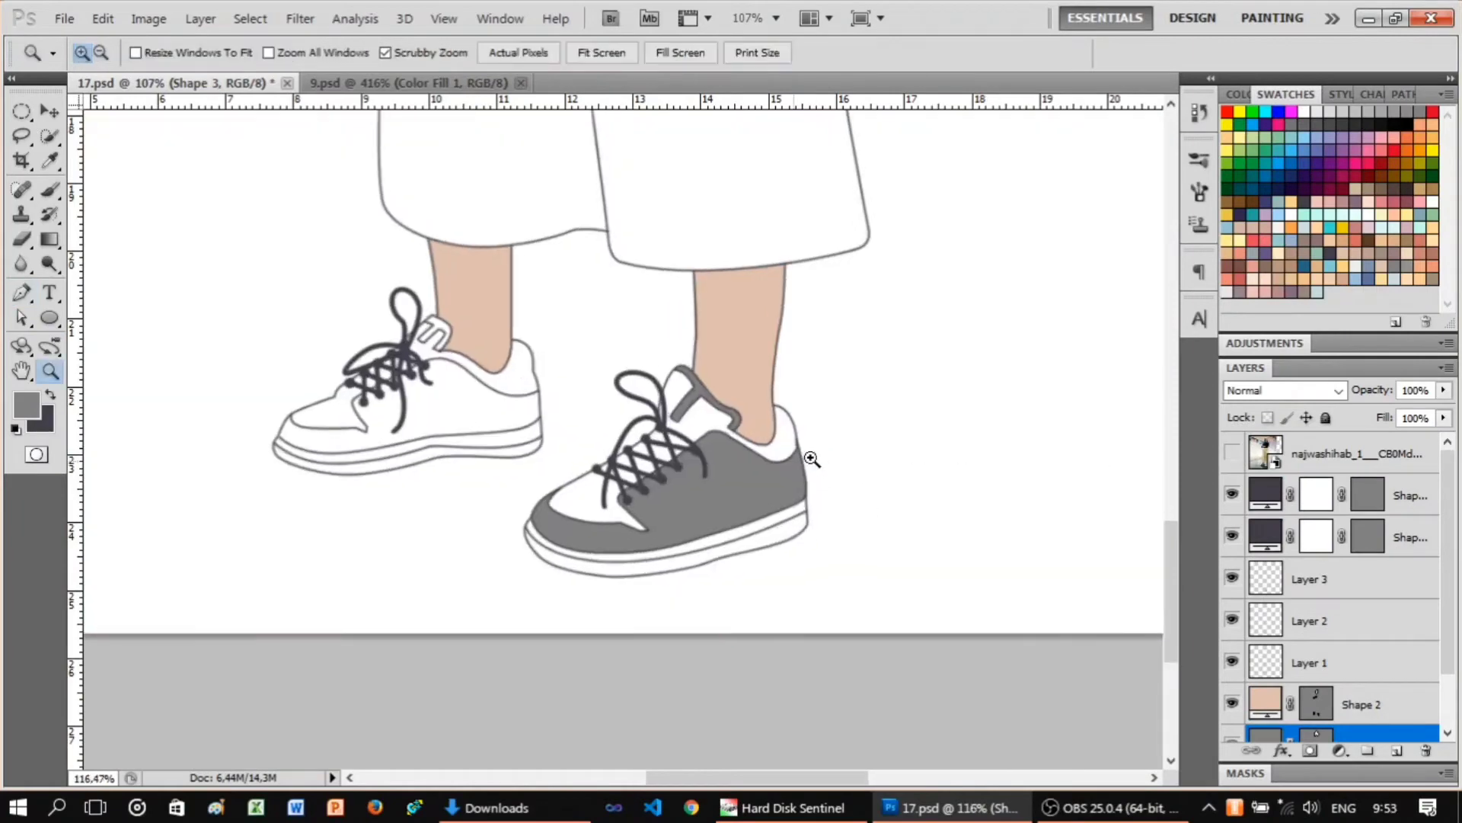
pyautogui.moveTo(685, 430); pyautogui.dragTo(770, 430)
pyautogui.scroll(1, 540, 344)
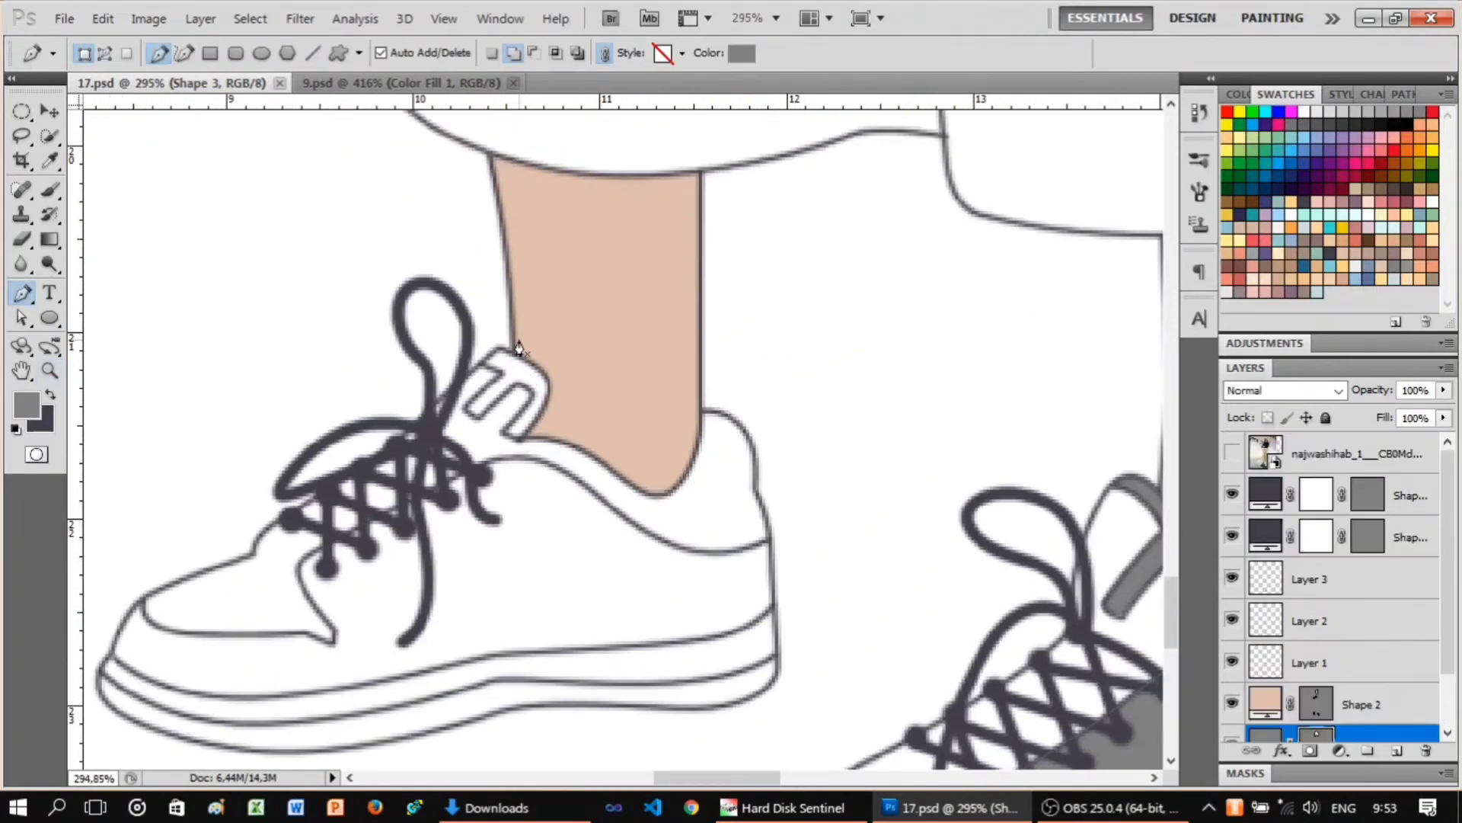
pyautogui.moveTo(540, 344); pyautogui.dragTo(601, 345)
pyautogui.press('p')
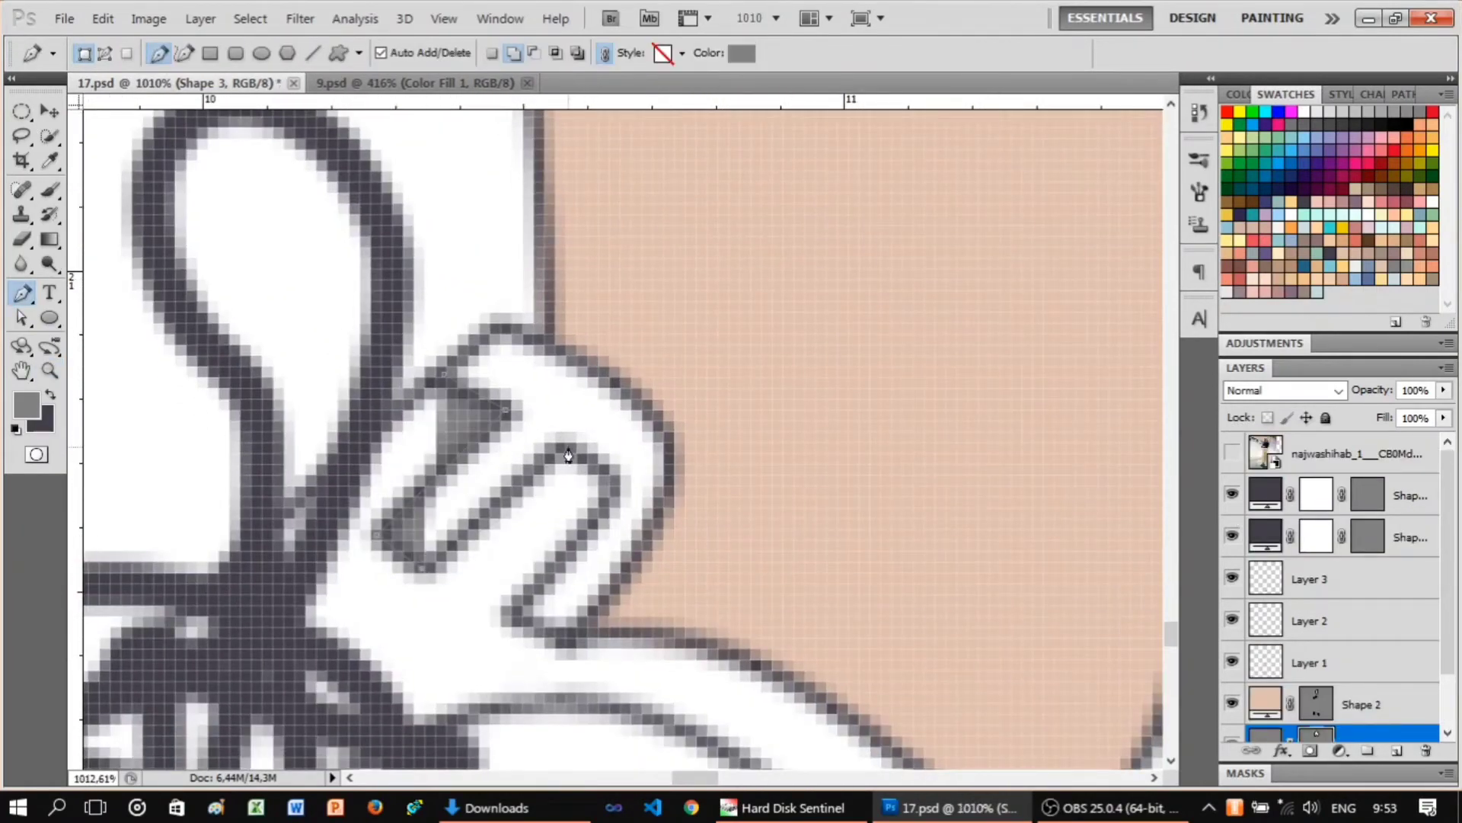
pyautogui.click(594, 523)
pyautogui.scroll(-1, 518, 601)
pyautogui.click(668, 476)
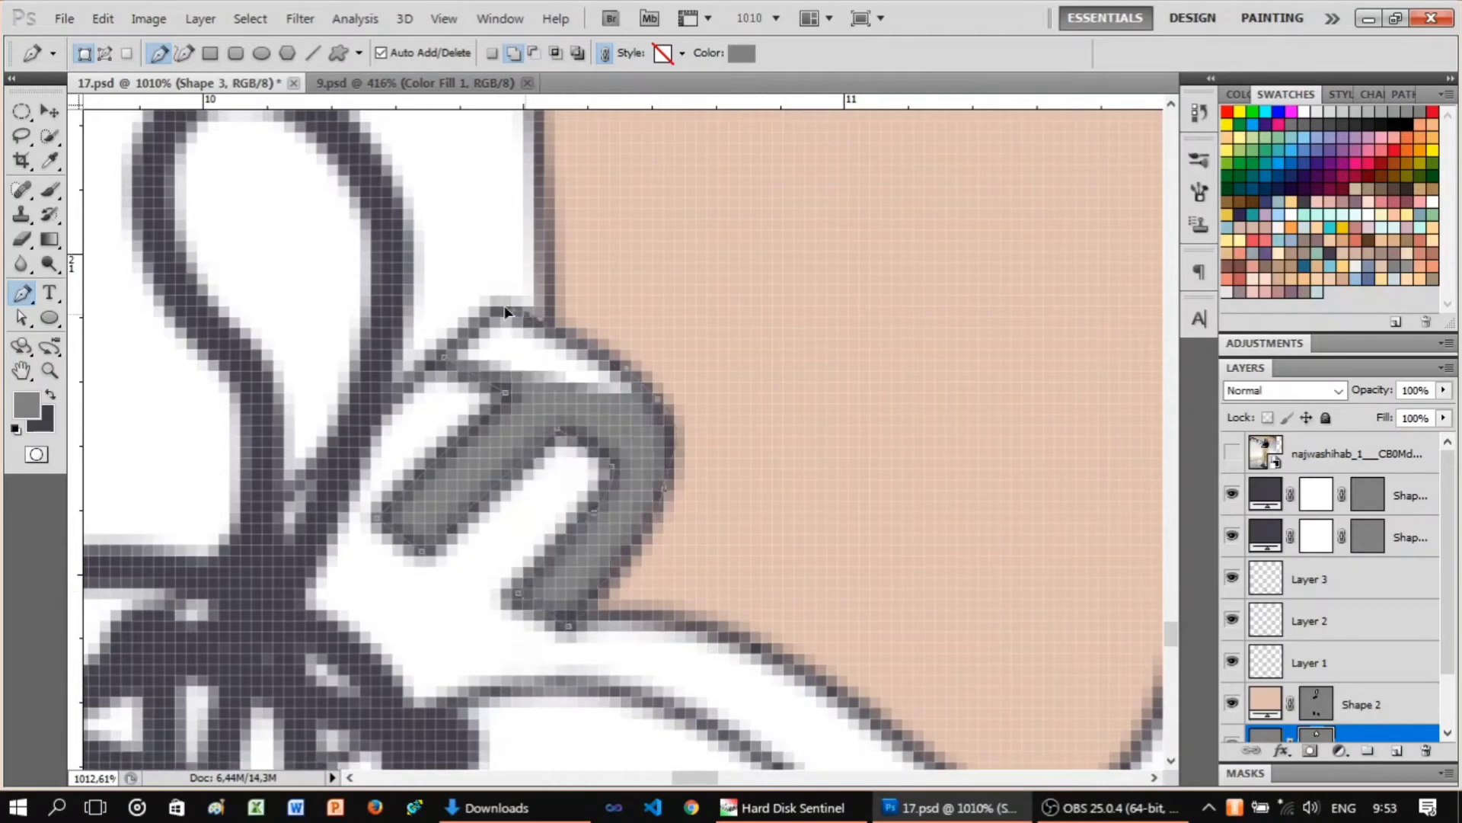
# Trace a closed grey toe panel over the back sneaker's tip.
pyautogui.press('z')
pyautogui.moveTo(701, 345)
pyautogui.mouseDown()
pyautogui.moveTo(467, 532)
pyautogui.moveTo(425, 539)
pyautogui.moveTo(457, 539)
pyautogui.mouseUp()
pyautogui.press('p')
pyautogui.click(287, 523)
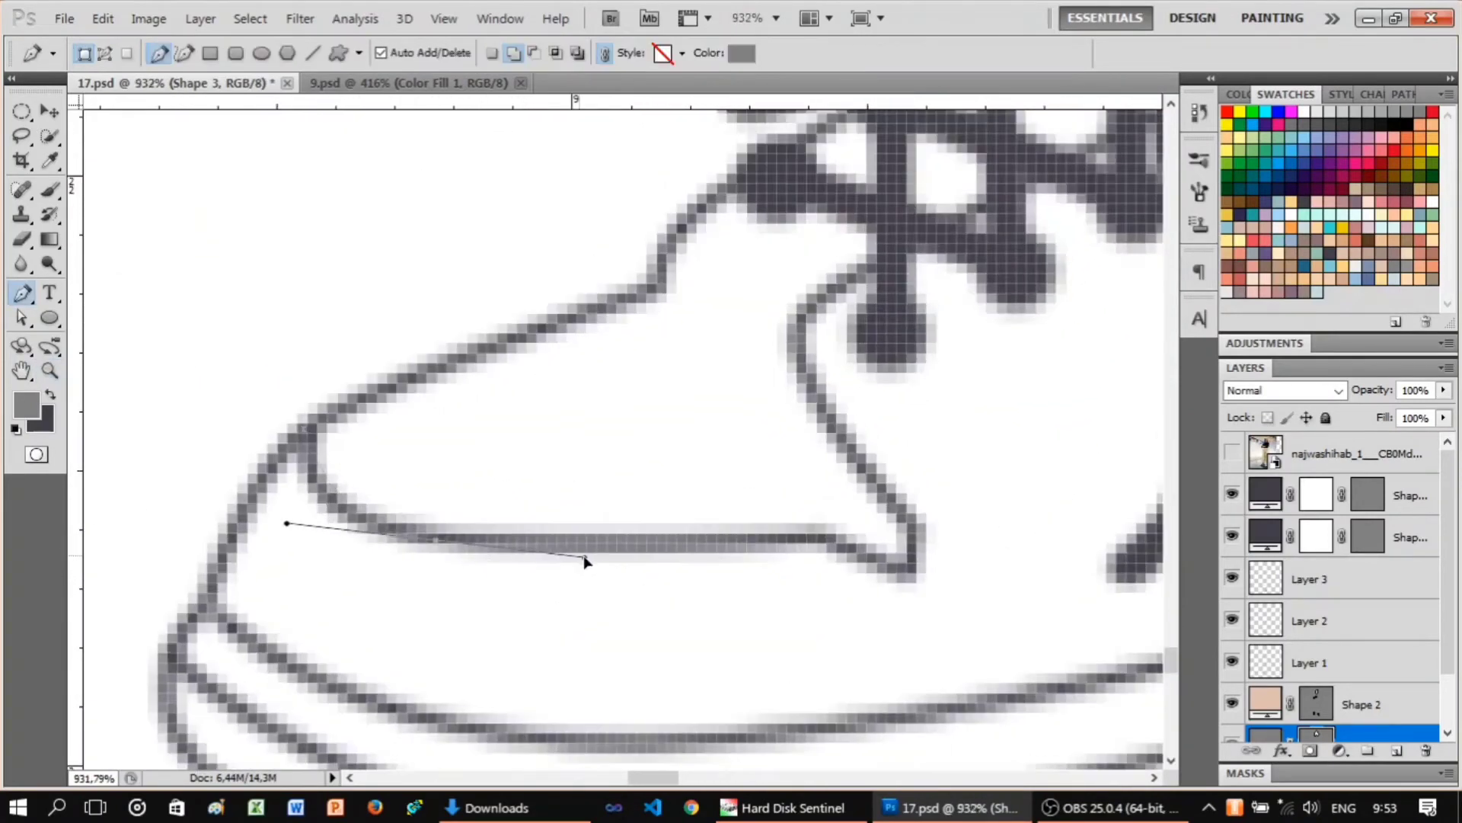
pyautogui.click(910, 579)
pyautogui.click(801, 327)
# Reframe the view on the back sneaker's laces to begin tracing its side panel.
pyautogui.press('z')
pyautogui.moveTo(810, 222); pyautogui.dragTo(686, 221)
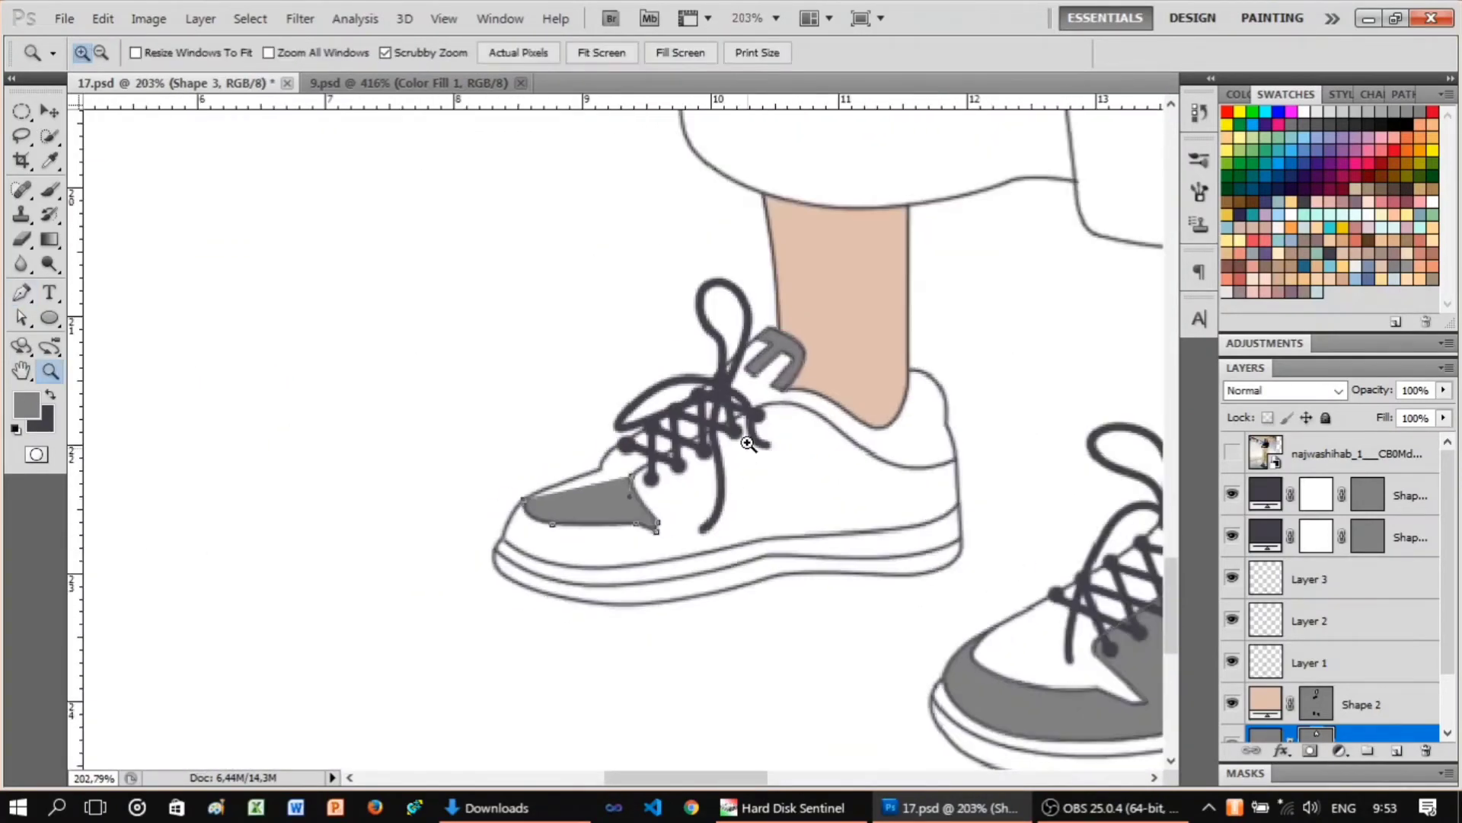
pyautogui.press('p')
pyautogui.moveTo(686, 381)
pyautogui.mouseDown()
pyautogui.moveTo(741, 382)
pyautogui.moveTo(857, 335)
pyautogui.mouseUp()
pyautogui.scroll(1, 1071, 515)
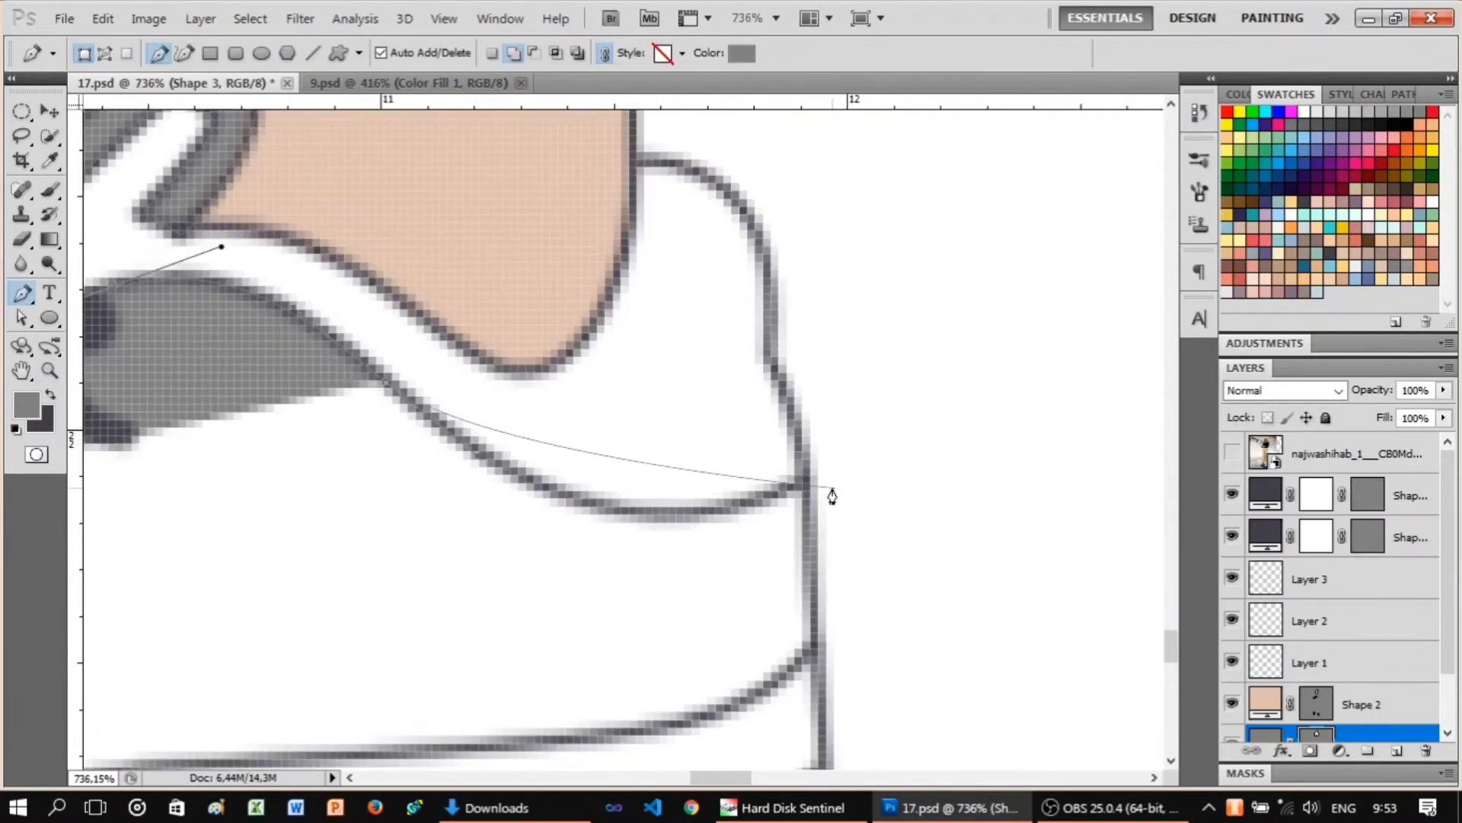
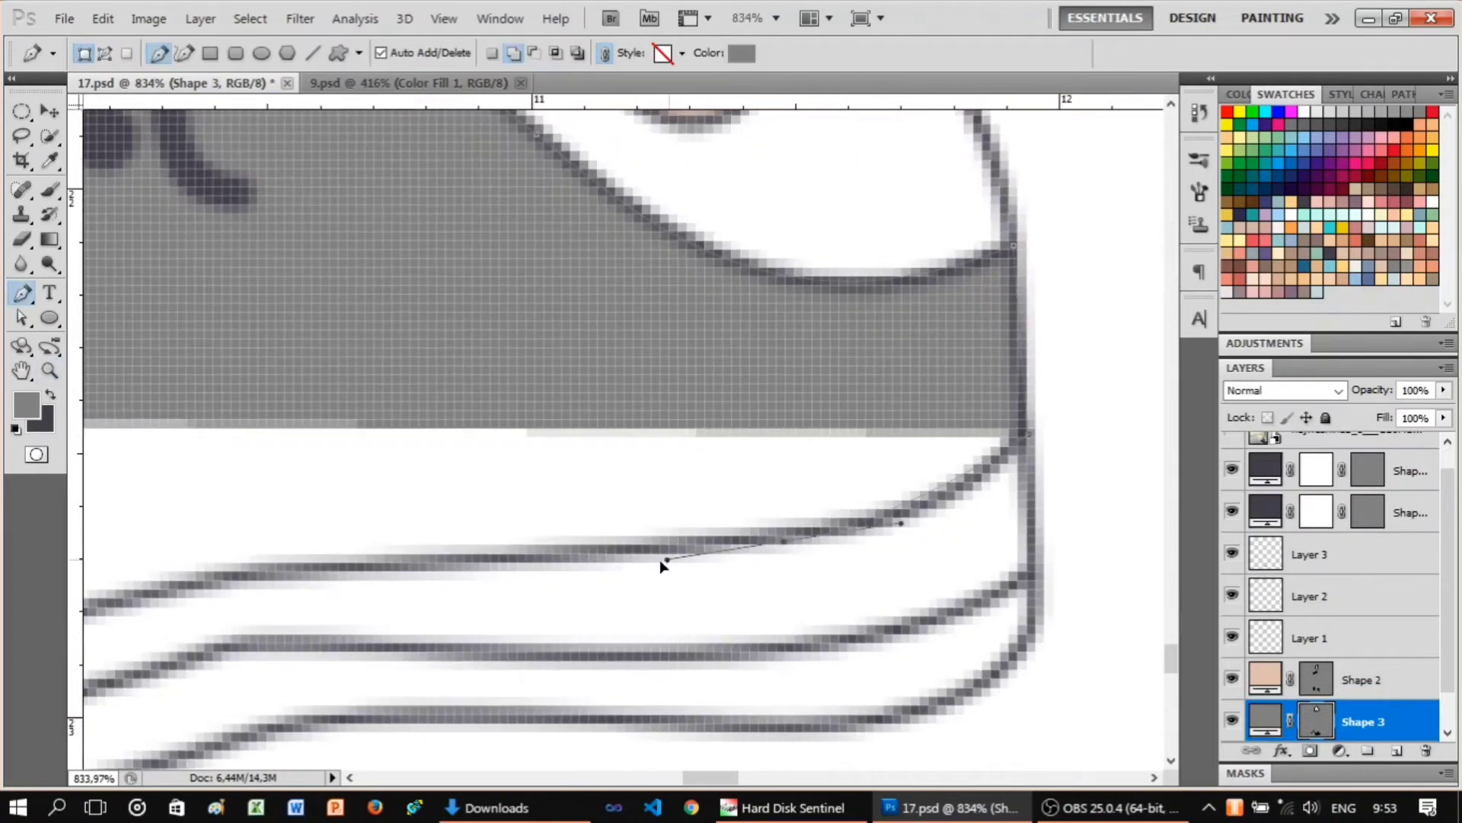
# Add an anchor along the shoe sole to finish the Shape 3 sneaker fill.
pyautogui.scroll(-3, 942, 566)
pyautogui.press('p')
pyautogui.scroll(2, 709, 621)
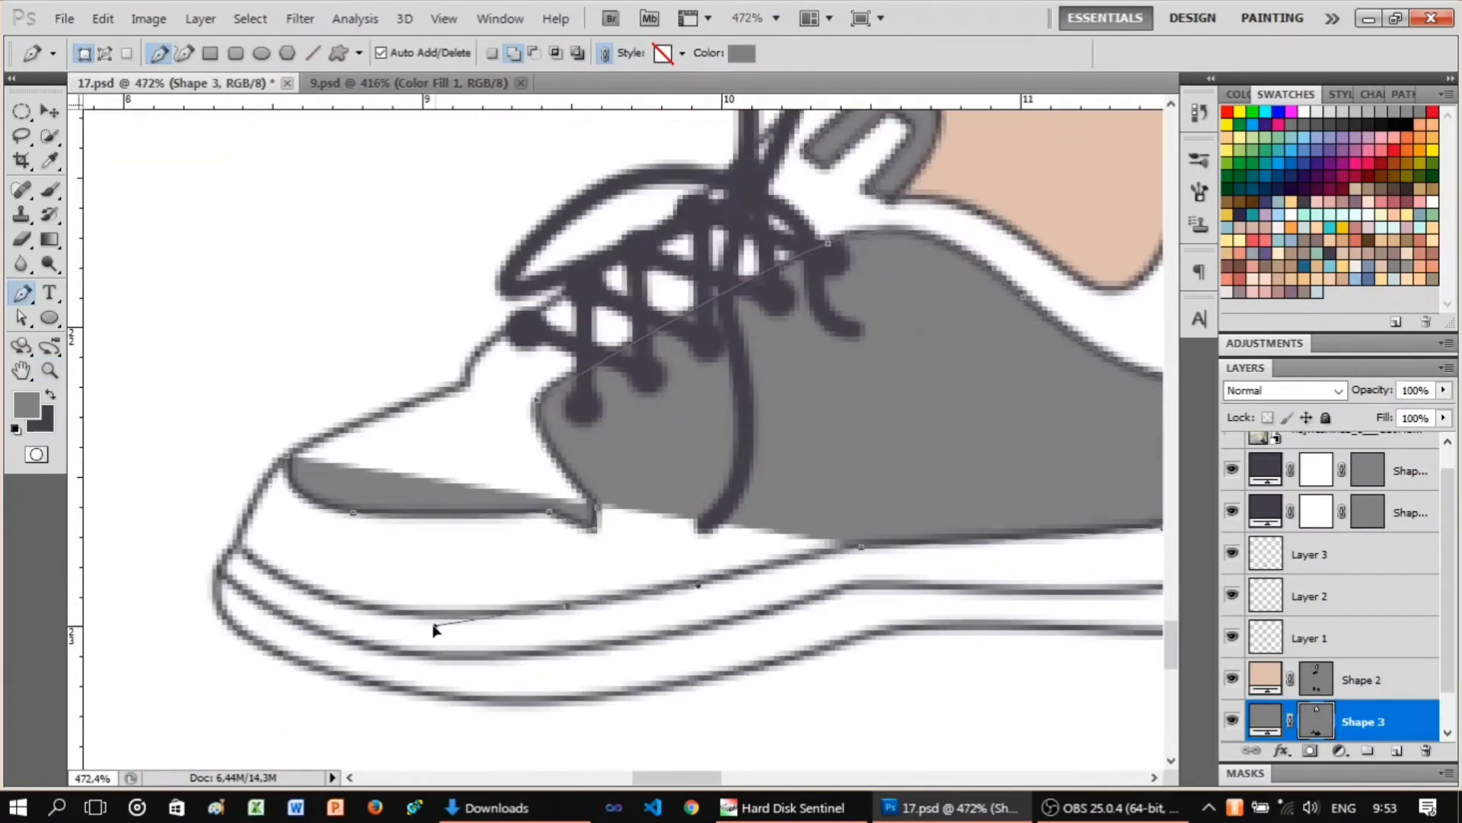
pyautogui.click(239, 554)
pyautogui.scroll(-2, 251, 548)
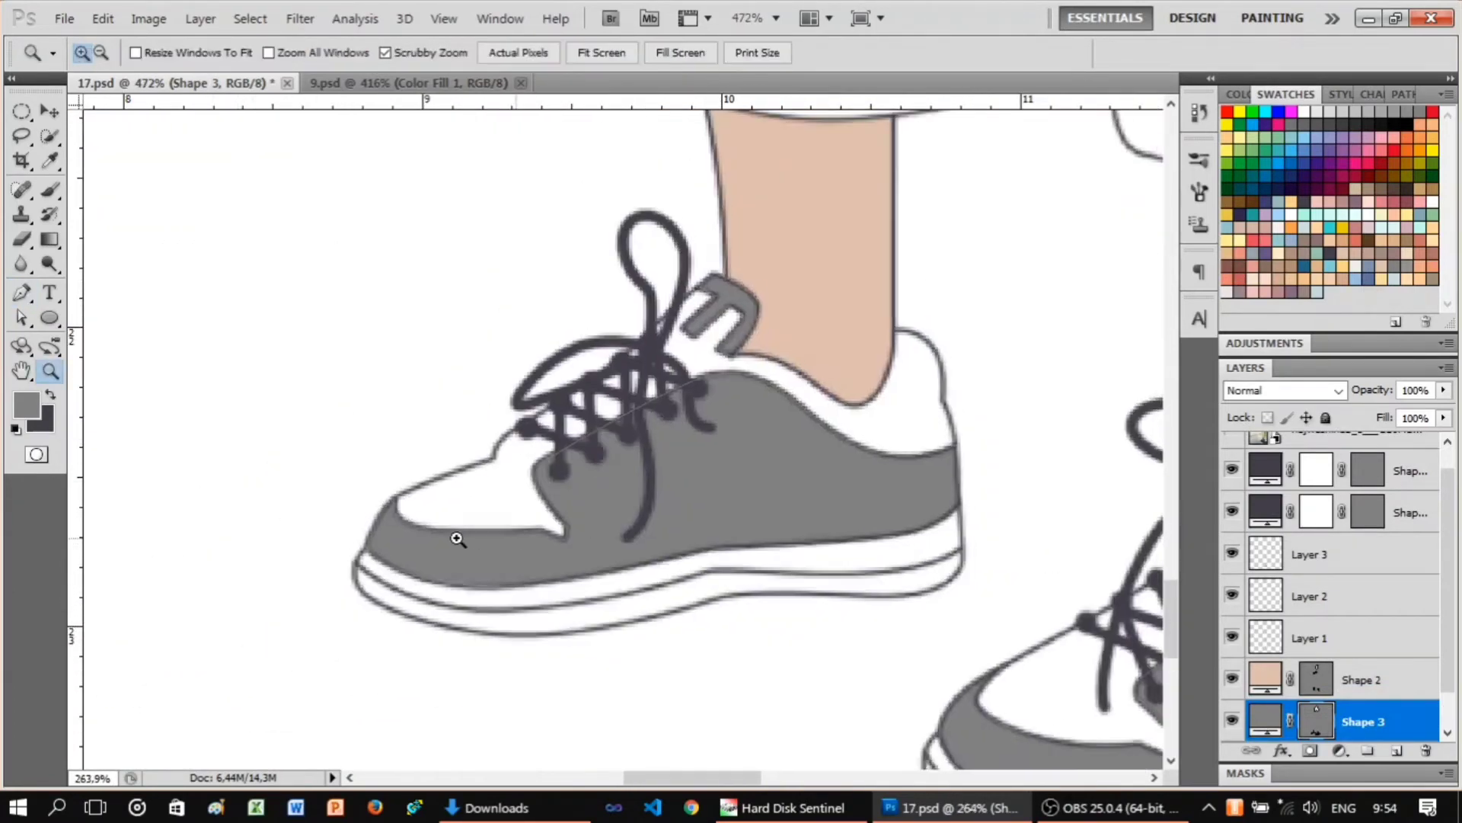
pyautogui.scroll(3, 259, 567)
pyautogui.press('z')
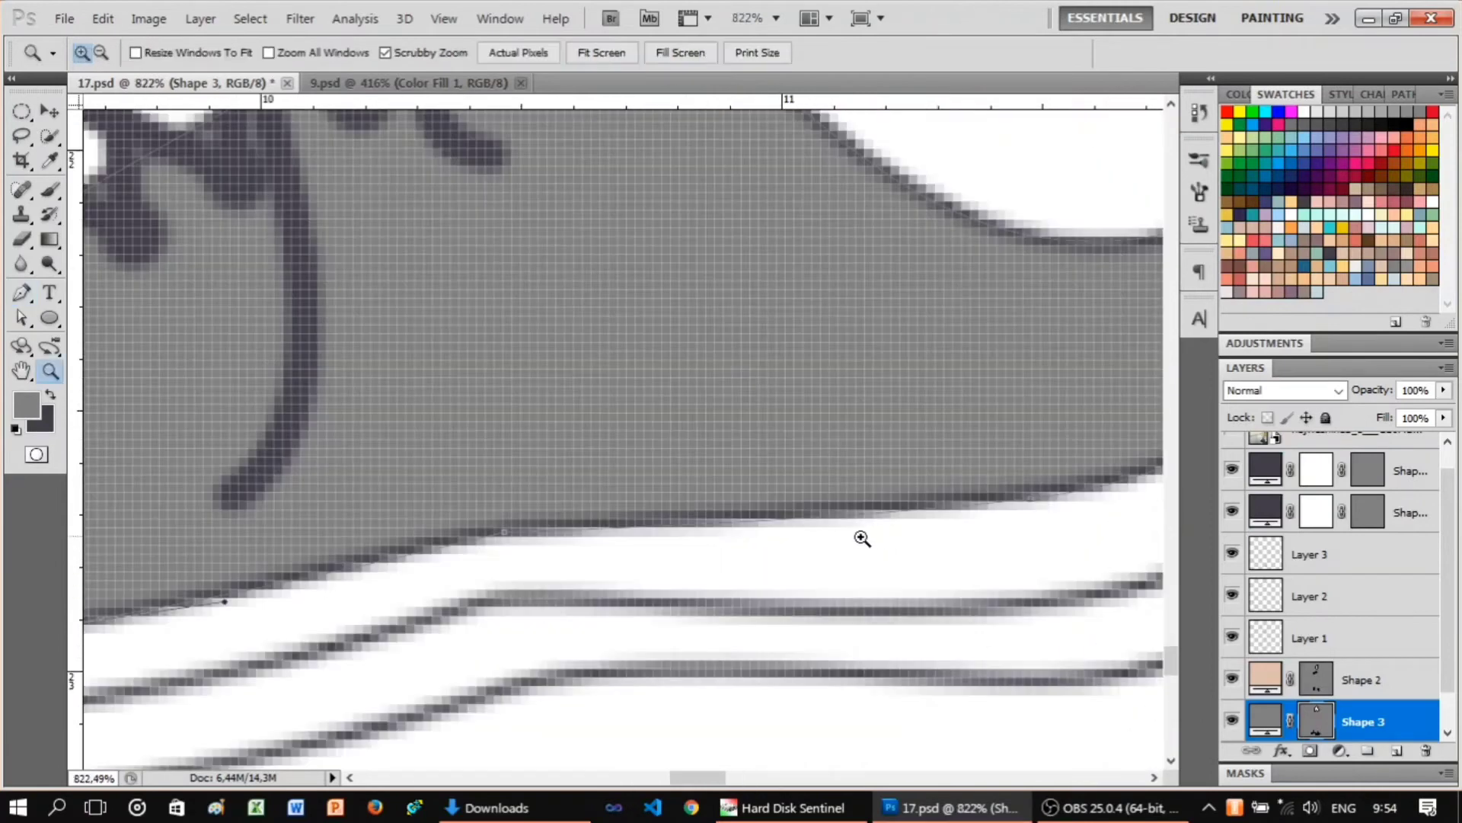
# Zoom out to the whole figure and briefly show, then hide, the reference photo.
pyautogui.scroll(-5, 863, 532)
pyautogui.scroll(-2, 755, 443)
pyautogui.scroll(2, 755, 443)
pyautogui.press('p')
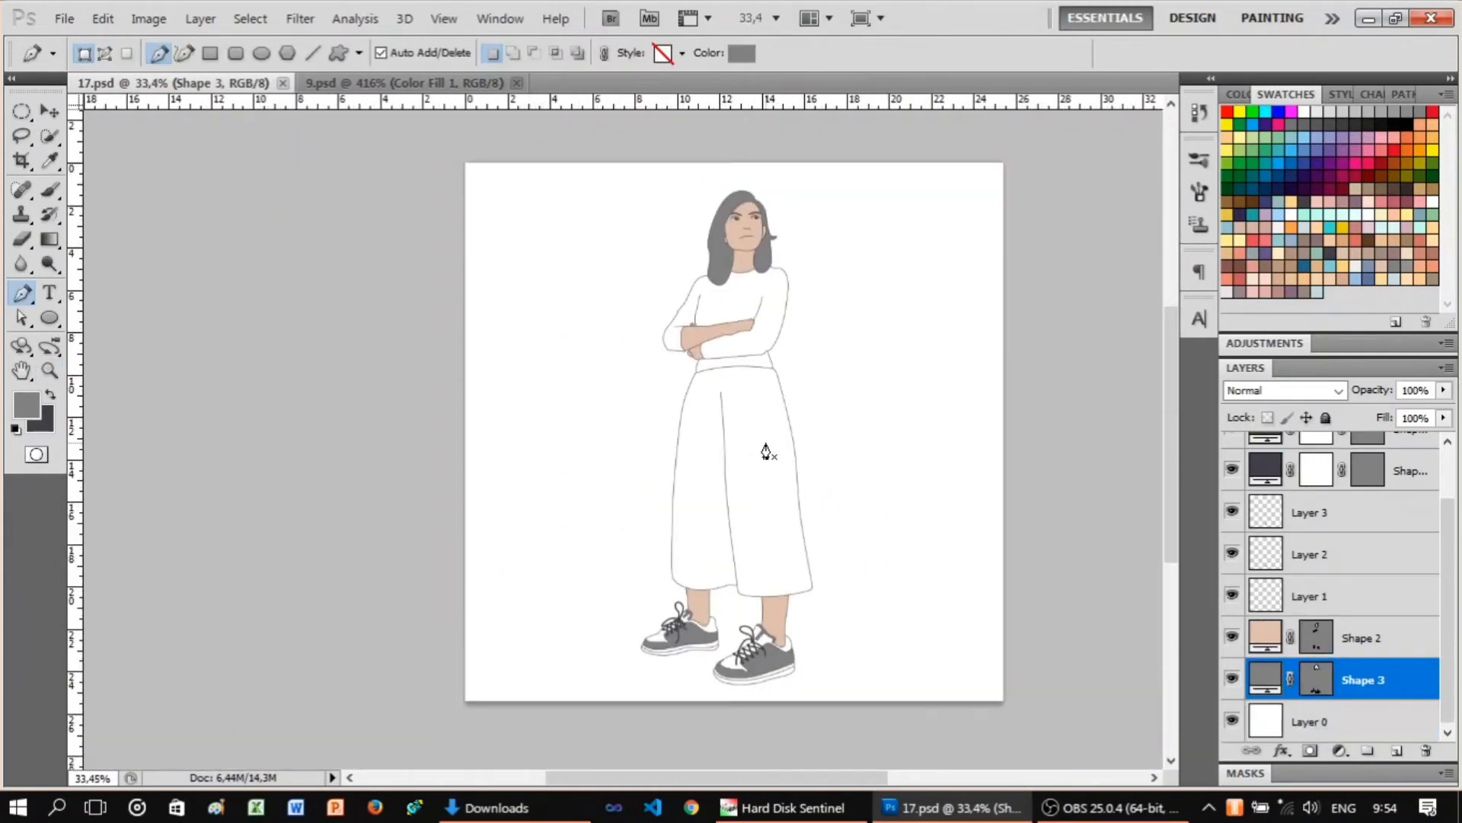
pyautogui.press('z')
pyautogui.scroll(1, 1031, 546)
pyautogui.scroll(2, 1333, 578)
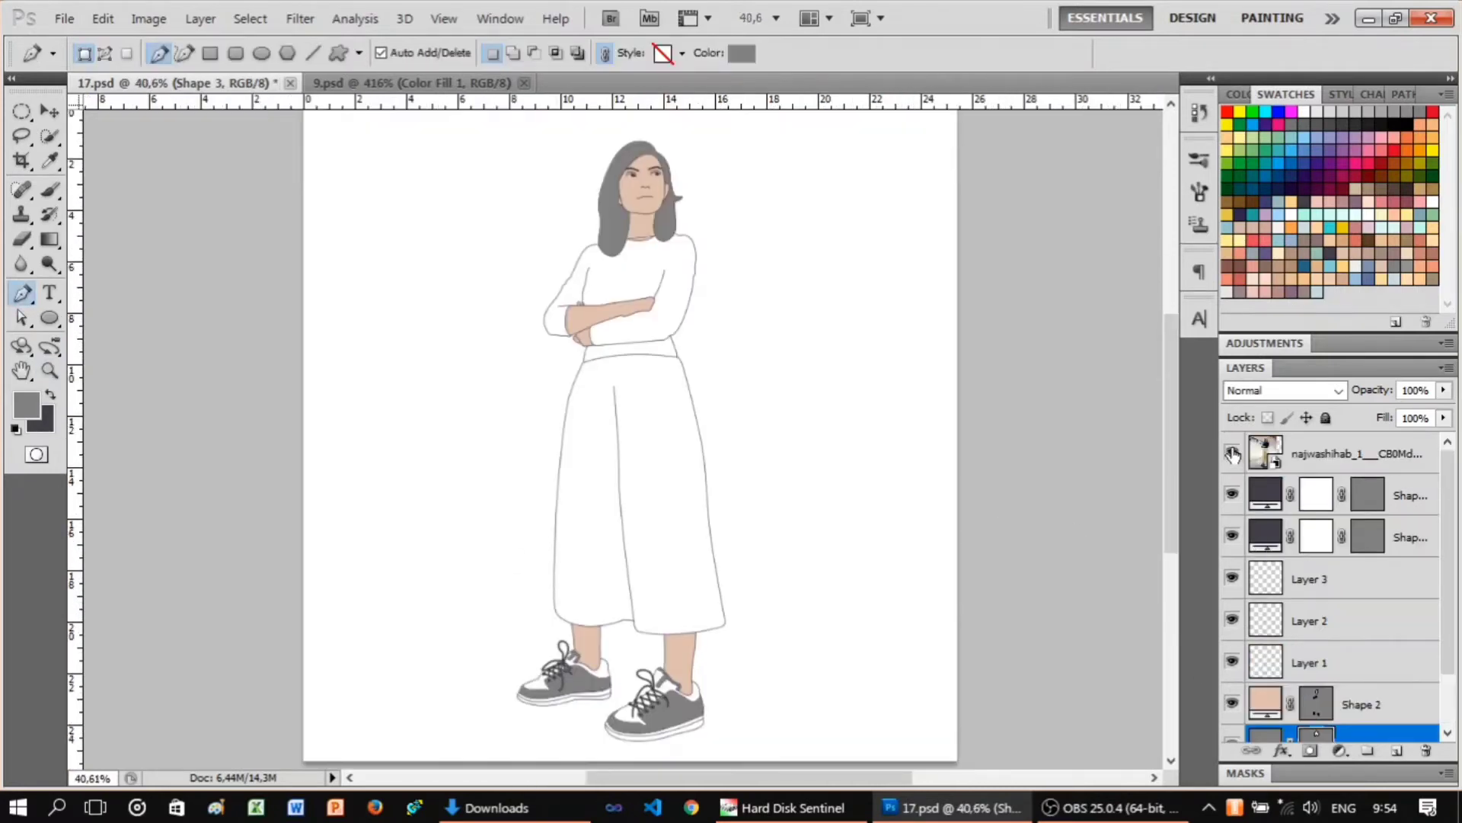
pyautogui.click(1232, 451)
pyautogui.click(1232, 451)
pyautogui.click(1231, 451)
# Add a new empty layer and set the foreground colour to grey #939393.
pyautogui.click(1333, 718)
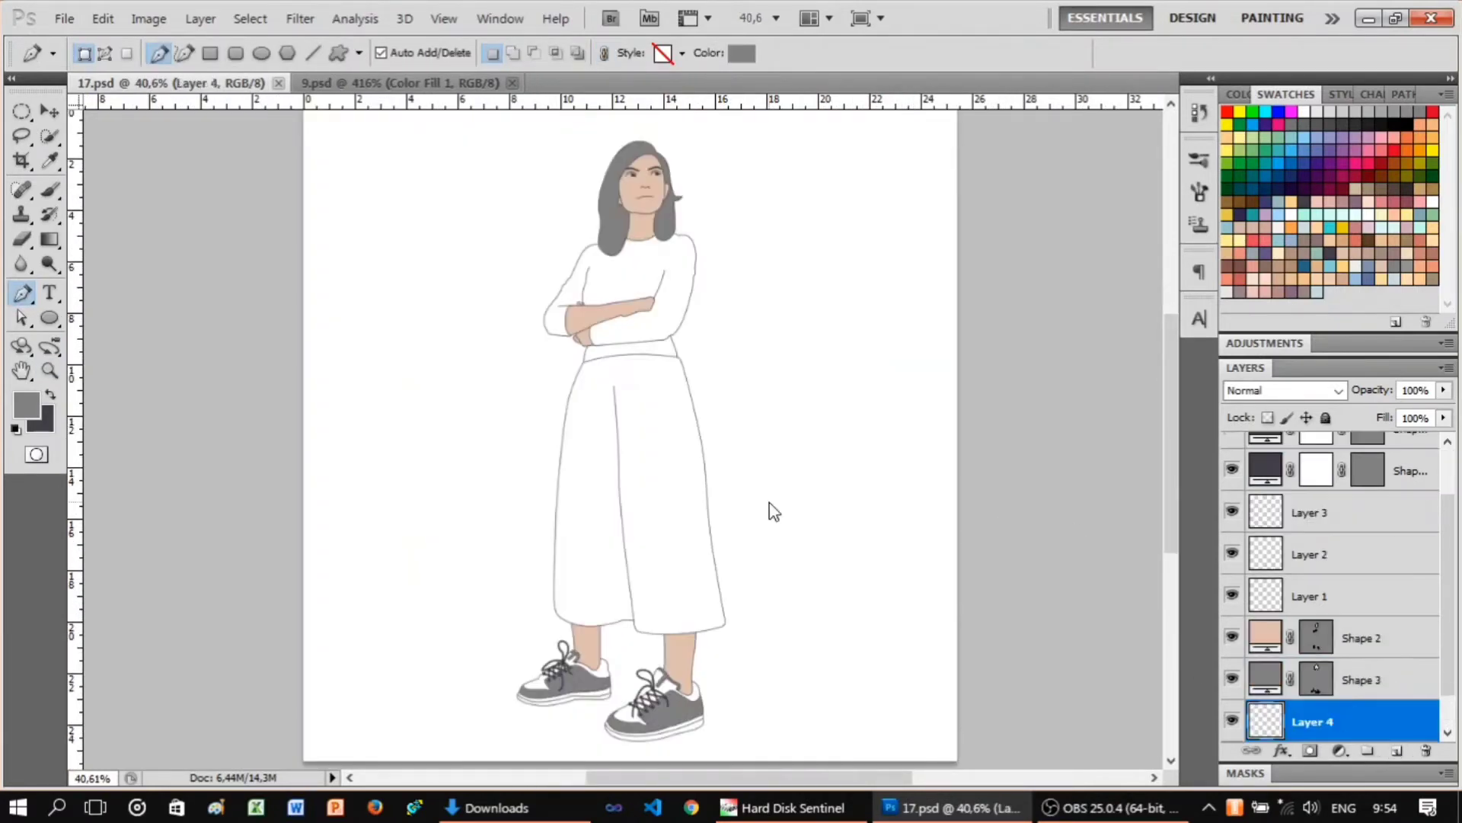
pyautogui.press('z')
pyautogui.scroll(5, 888, 203)
pyautogui.press('i')
pyautogui.click(25, 405)
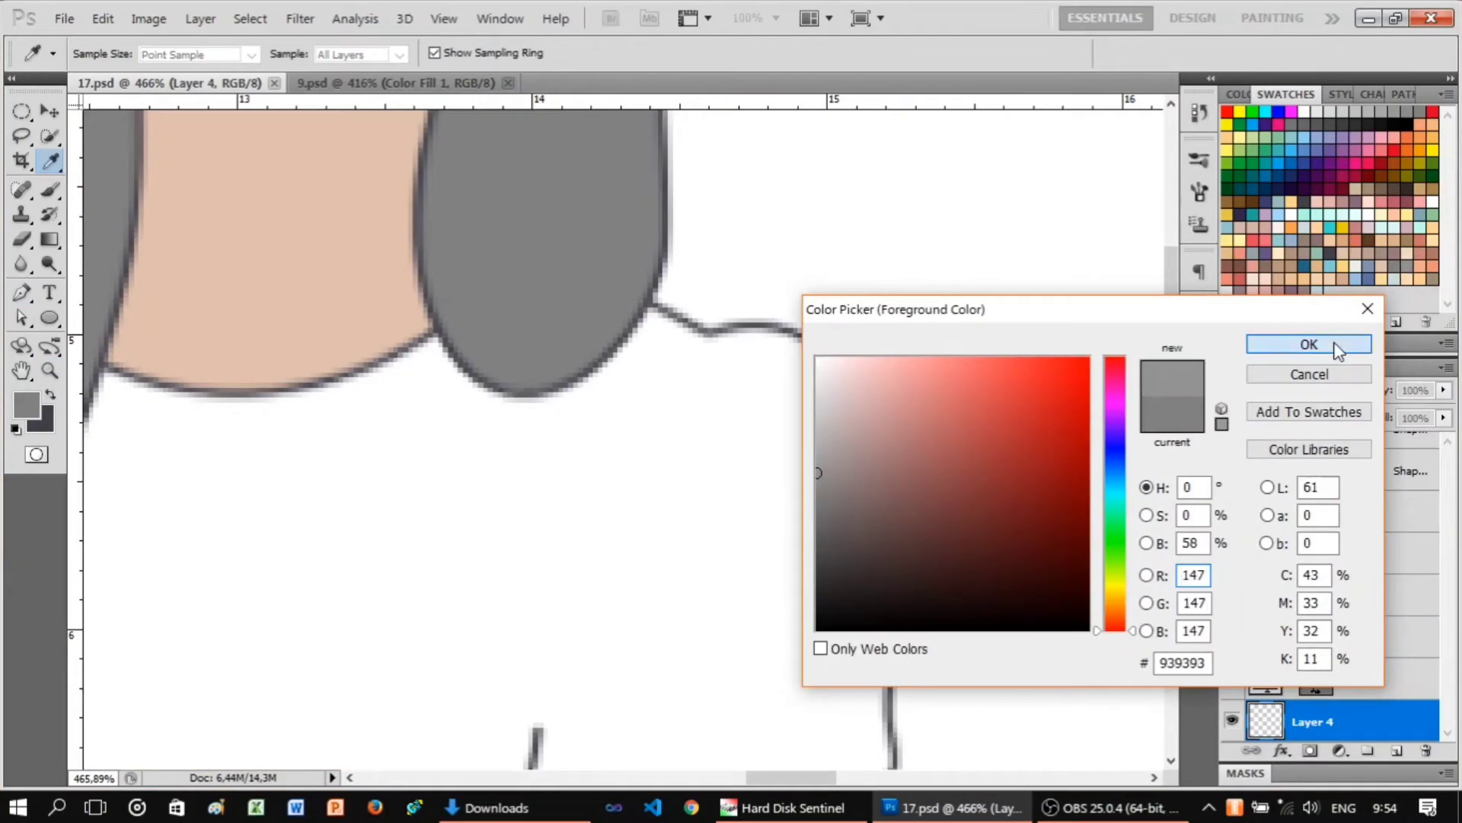
pyautogui.click(1339, 350)
# Trace the sweater's side outline down to the sleeve's lower corner with the Pen.
pyautogui.press('p')
pyautogui.scroll(1, 724, 312)
pyautogui.scroll(-2, 889, 373)
pyautogui.moveTo(955, 506); pyautogui.dragTo(948, 605)
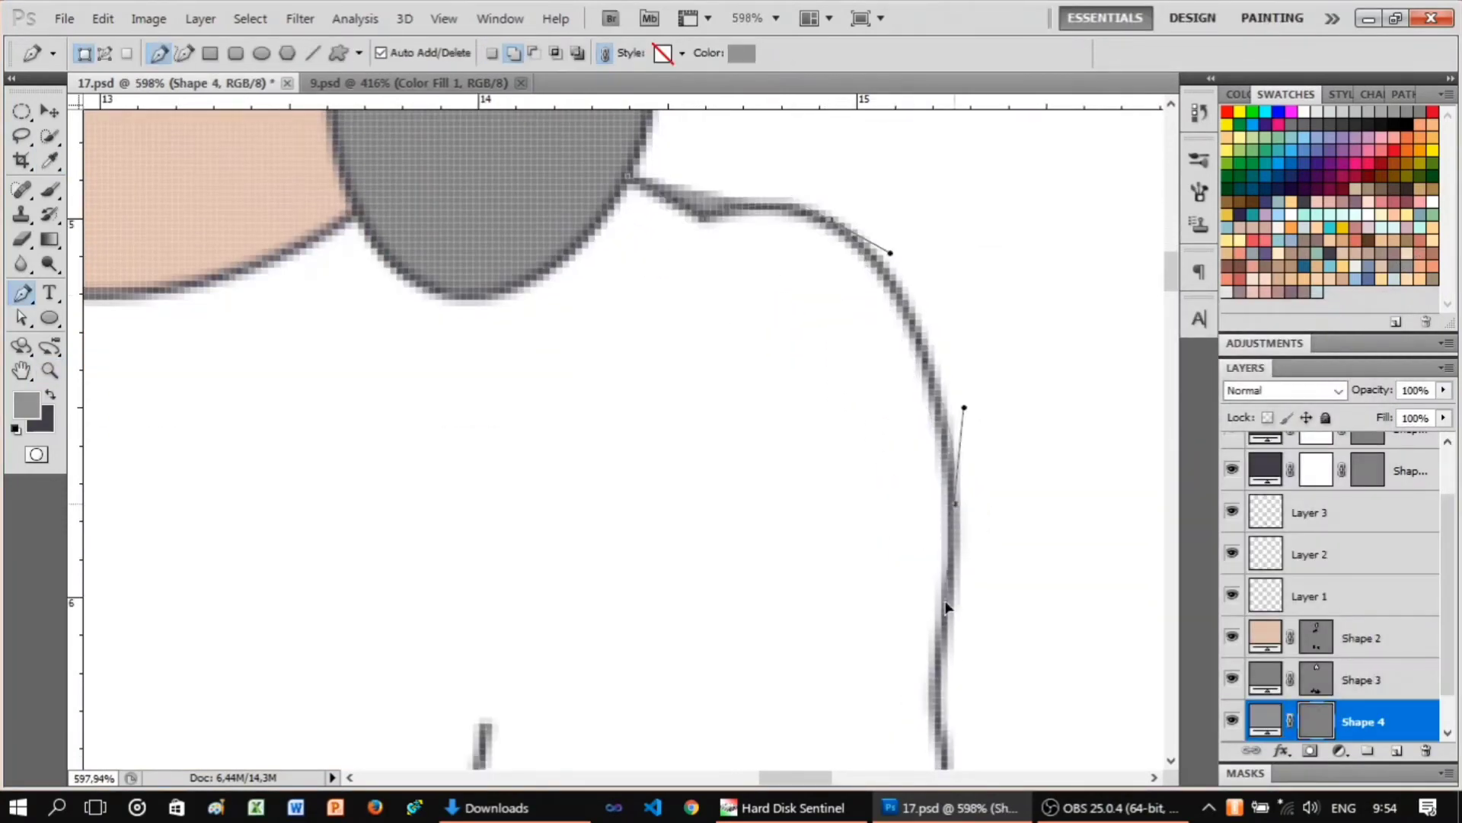
pyautogui.scroll(-1, 948, 605)
pyautogui.click(933, 610)
pyautogui.scroll(-1, 933, 609)
pyautogui.scroll(-2, 917, 671)
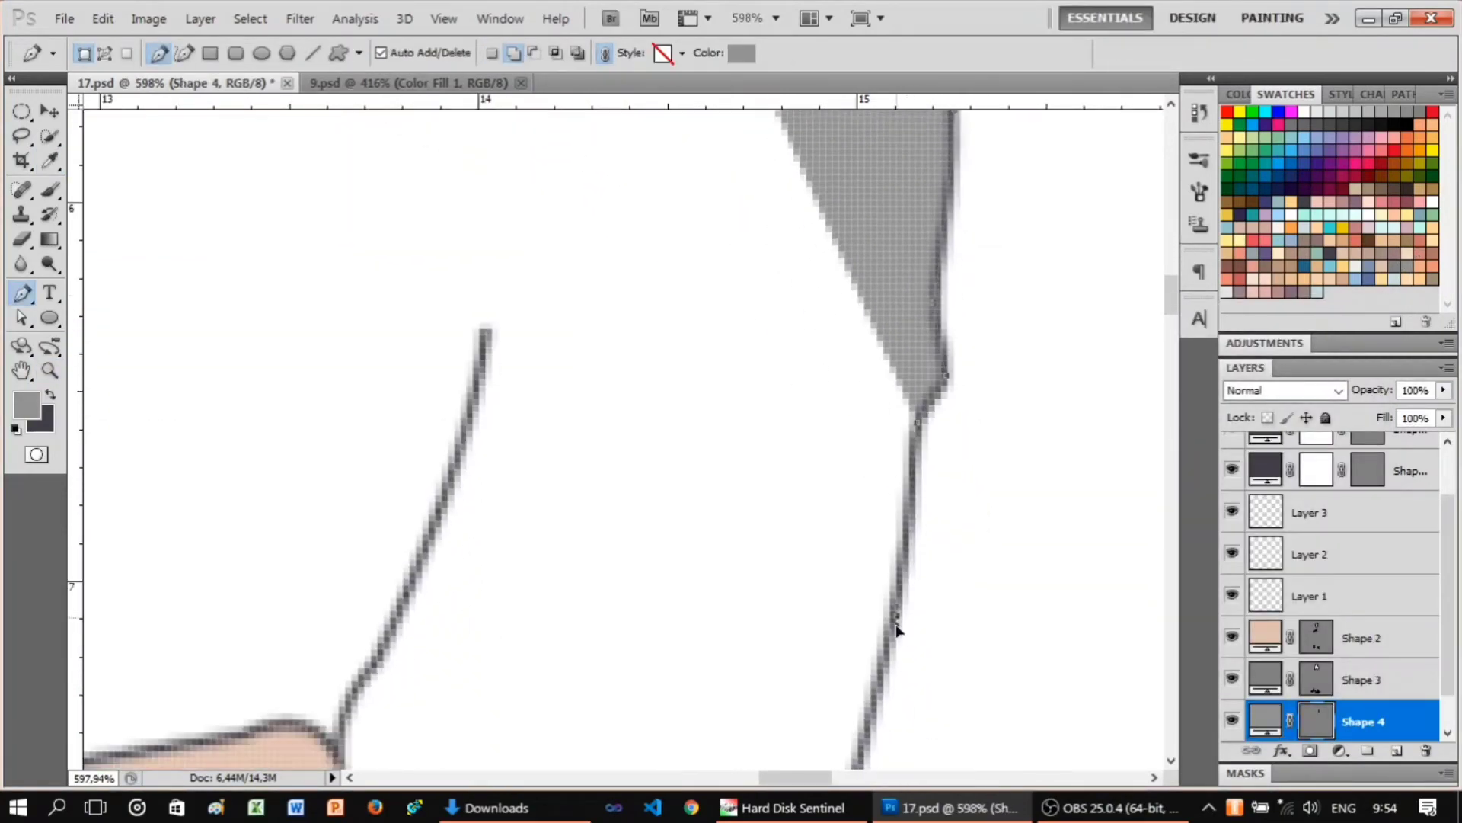
pyautogui.scroll(-1, 849, 685)
pyautogui.scroll(-2, 878, 522)
pyautogui.scroll(-1, 847, 550)
pyautogui.moveTo(761, 618); pyautogui.dragTo(805, 607)
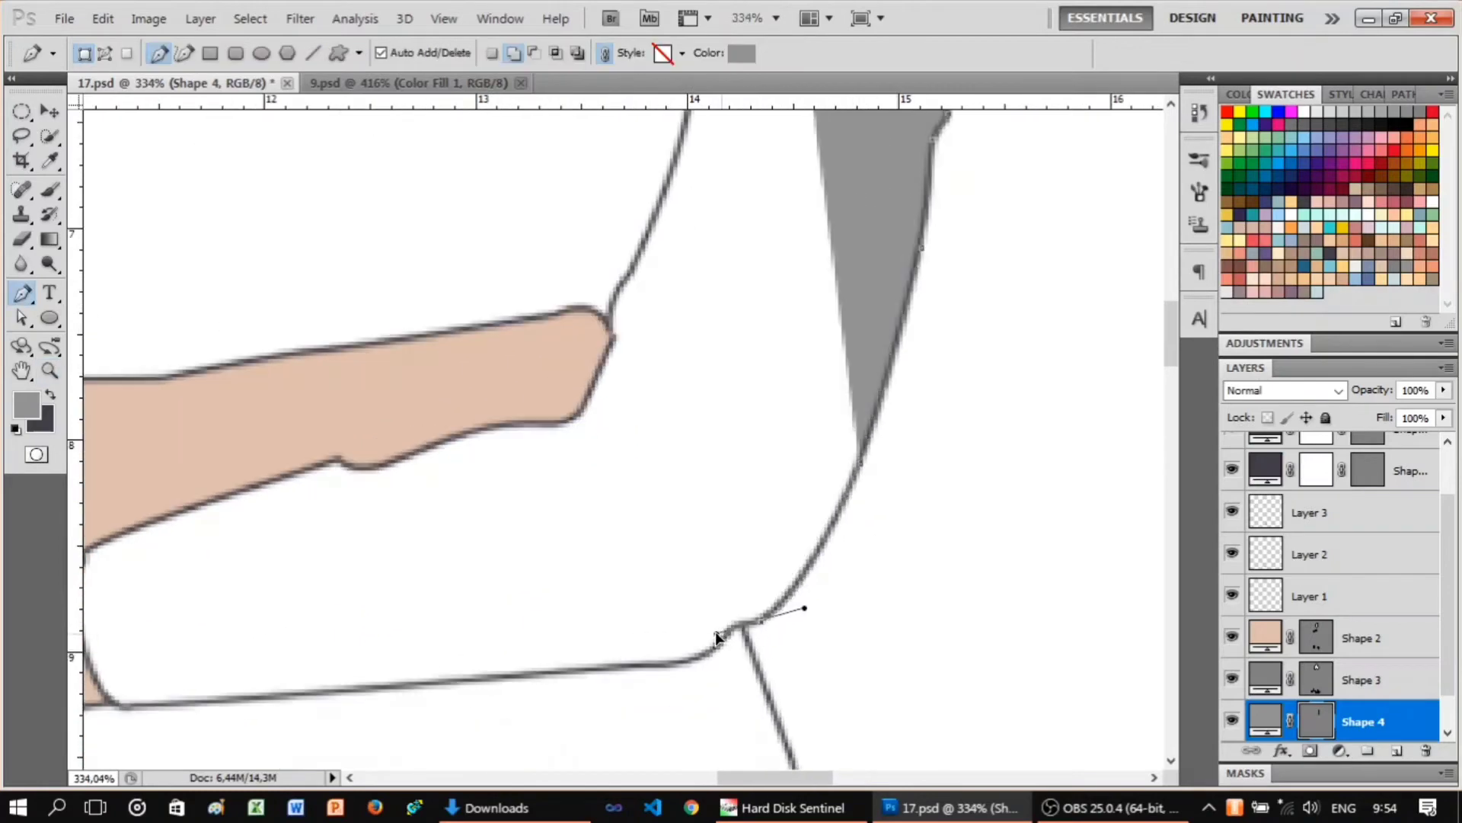
pyautogui.scroll(-2, 720, 649)
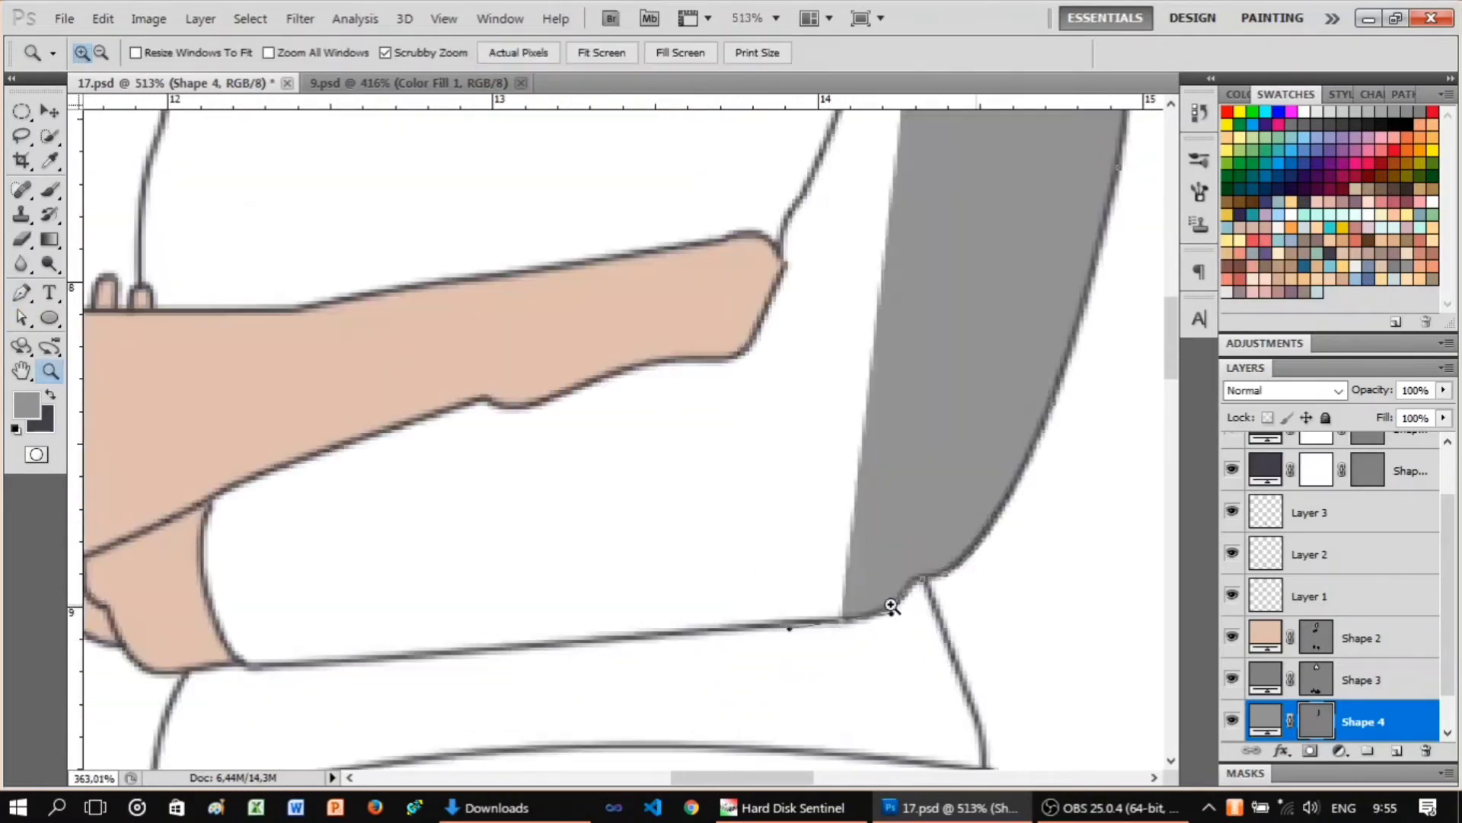
pyautogui.scroll(2, 785, 621)
pyautogui.click(521, 649)
# Continue the sweater path up the arm and left side, curving along the shoulder to the neckline.
pyautogui.click(467, 430)
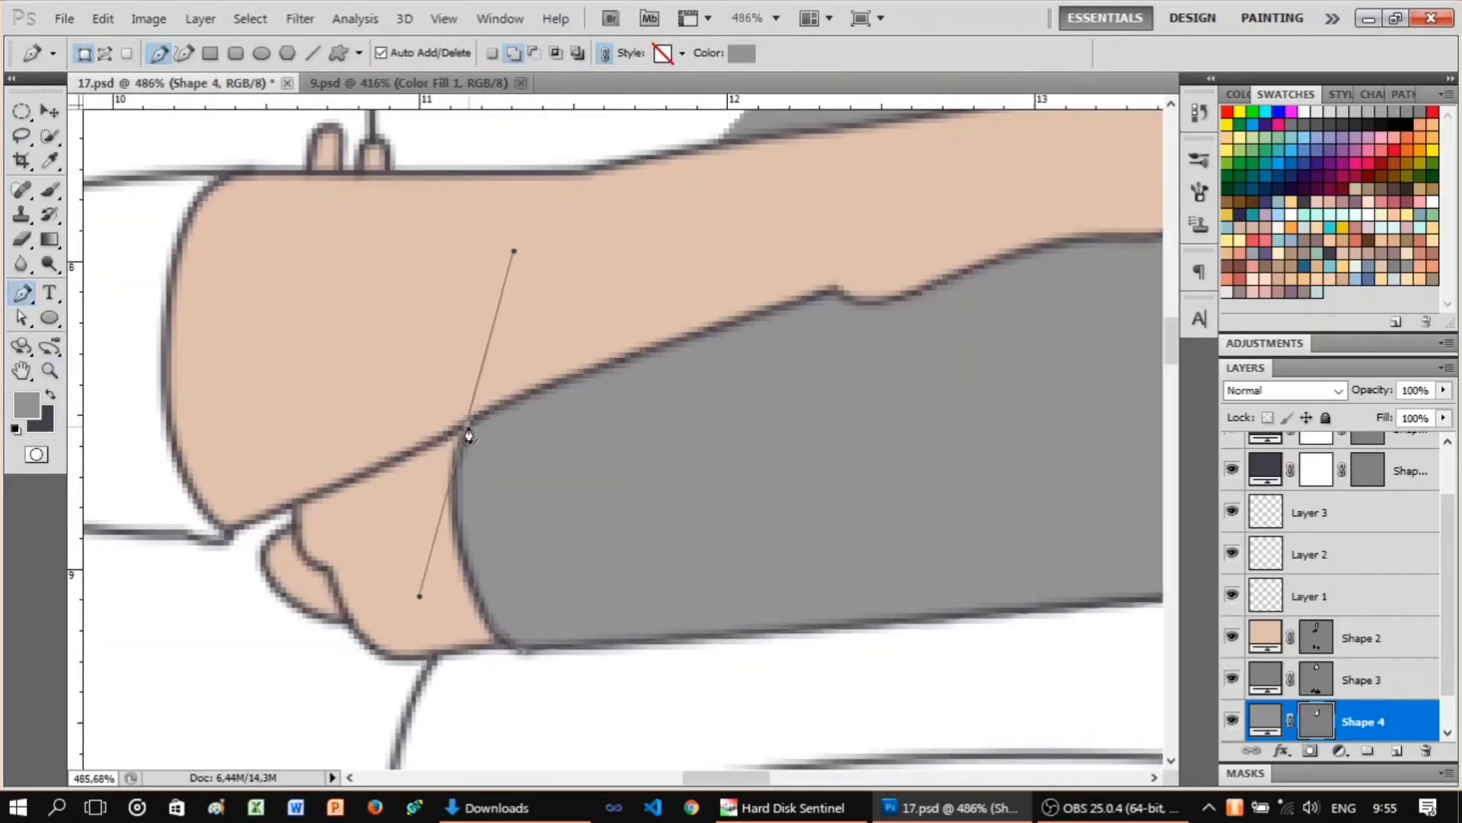
pyautogui.scroll(1, 839, 382)
pyautogui.scroll(-3, 604, 483)
pyautogui.scroll(3, 715, 465)
pyautogui.scroll(1, 715, 465)
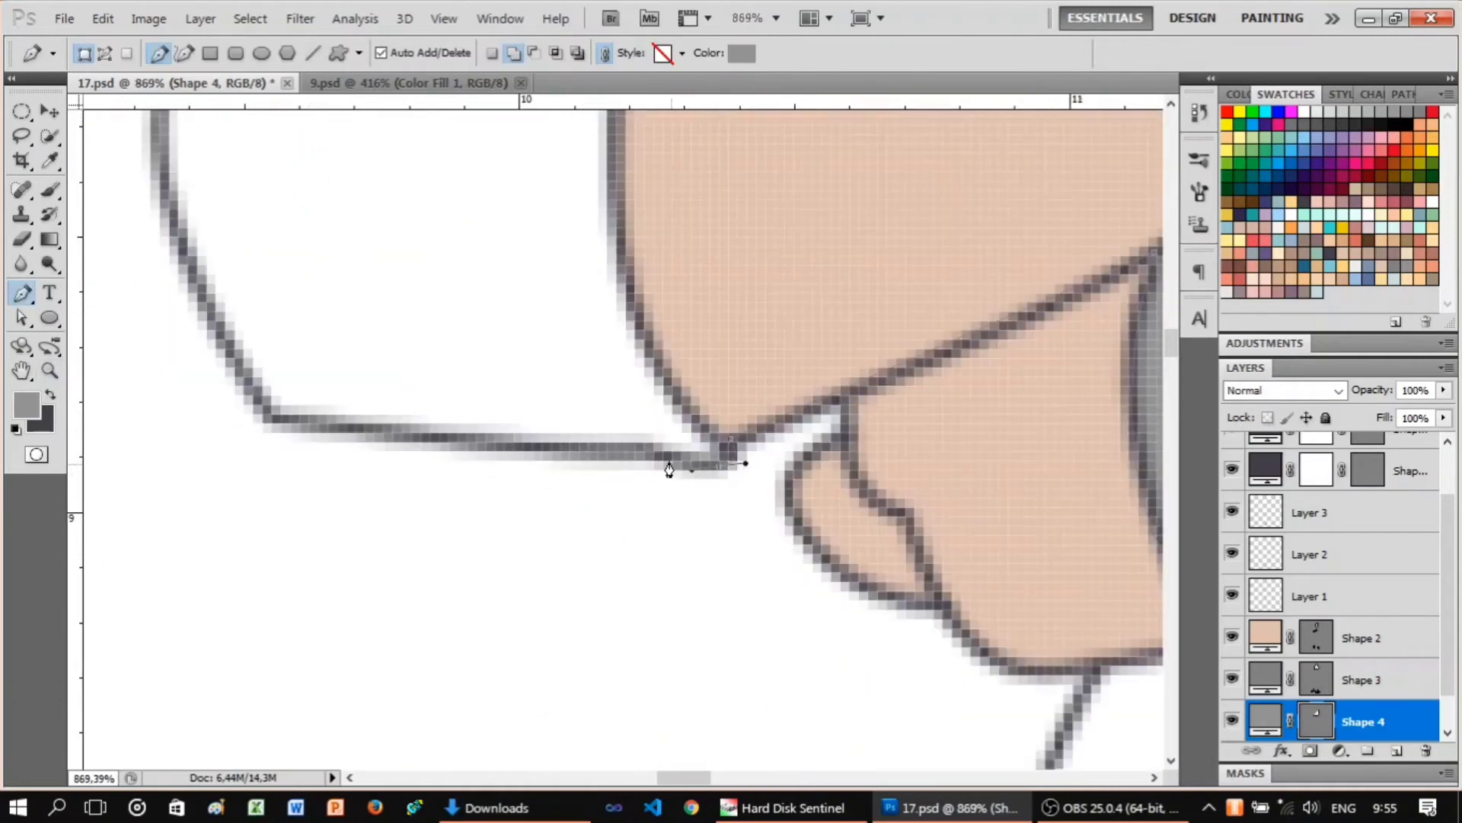
pyautogui.scroll(2, 669, 464)
pyautogui.scroll(-3, 667, 500)
pyautogui.scroll(2, 640, 409)
pyautogui.moveTo(663, 497); pyautogui.dragTo(667, 432)
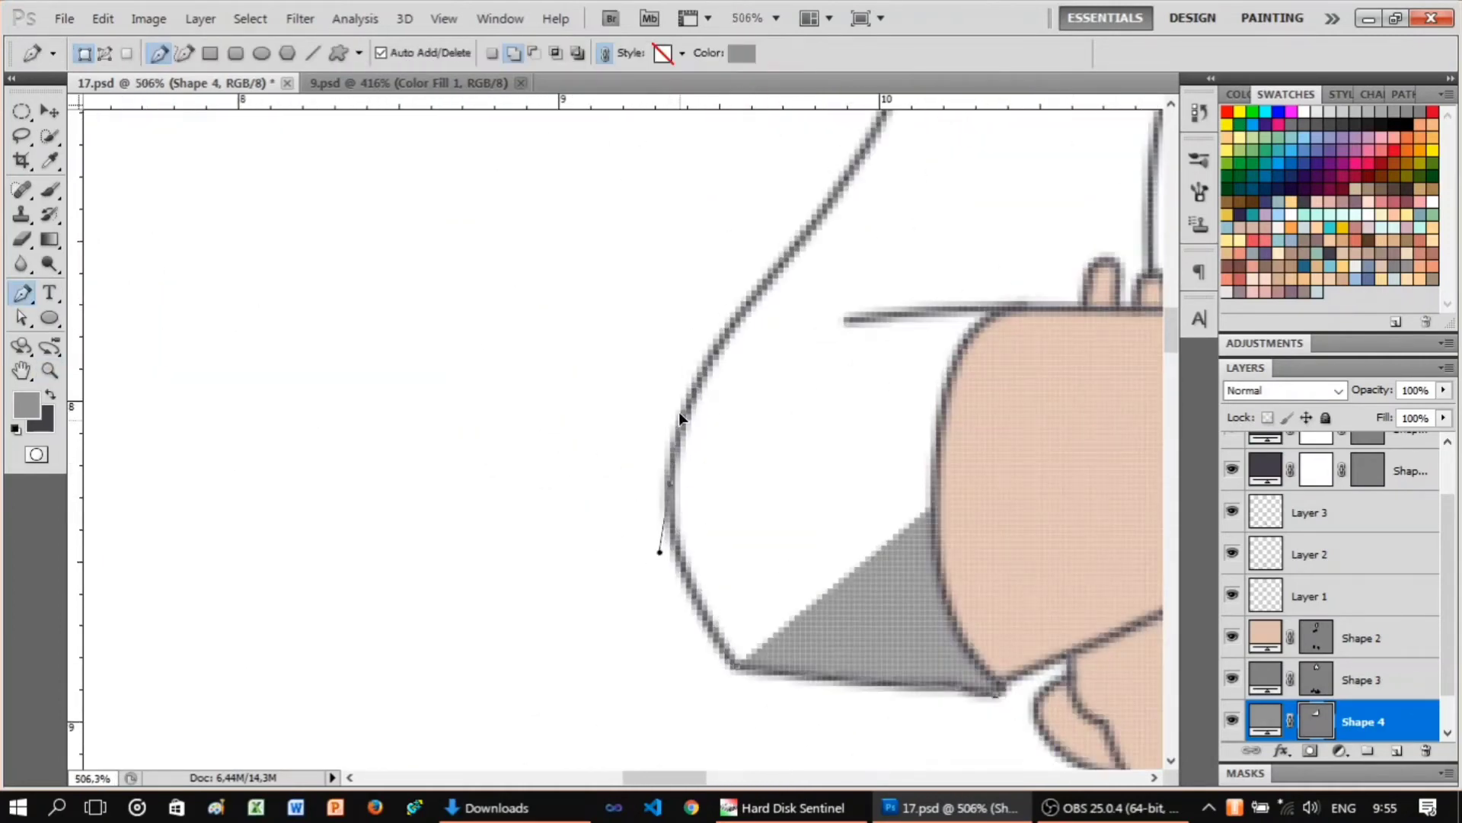
pyautogui.scroll(3, 680, 415)
pyautogui.click(814, 388)
pyautogui.scroll(1, 885, 375)
pyautogui.moveTo(943, 296); pyautogui.dragTo(898, 311)
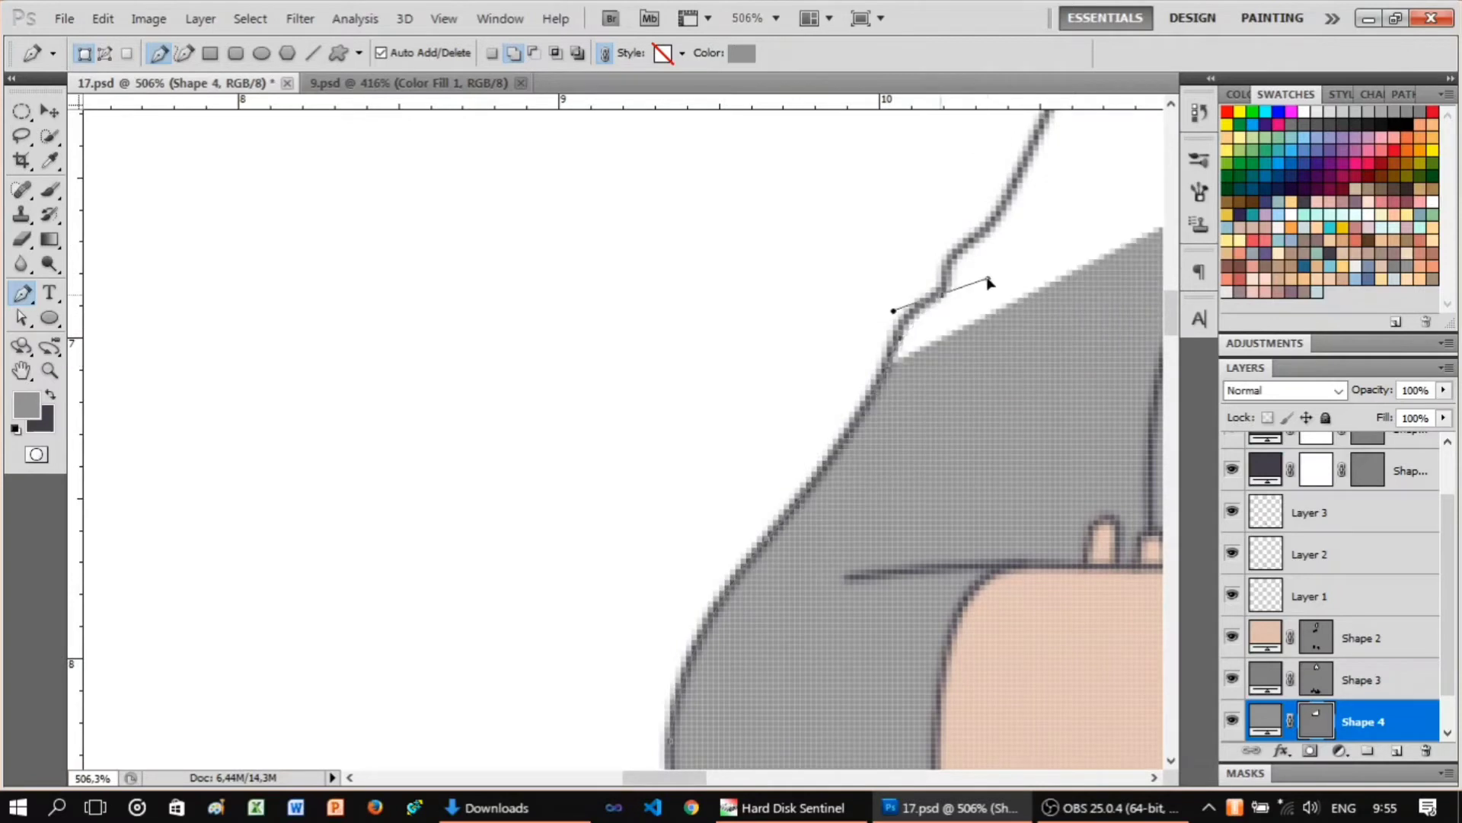
pyautogui.scroll(1, 980, 317)
pyautogui.scroll(-3, 653, 516)
pyautogui.scroll(3, 652, 516)
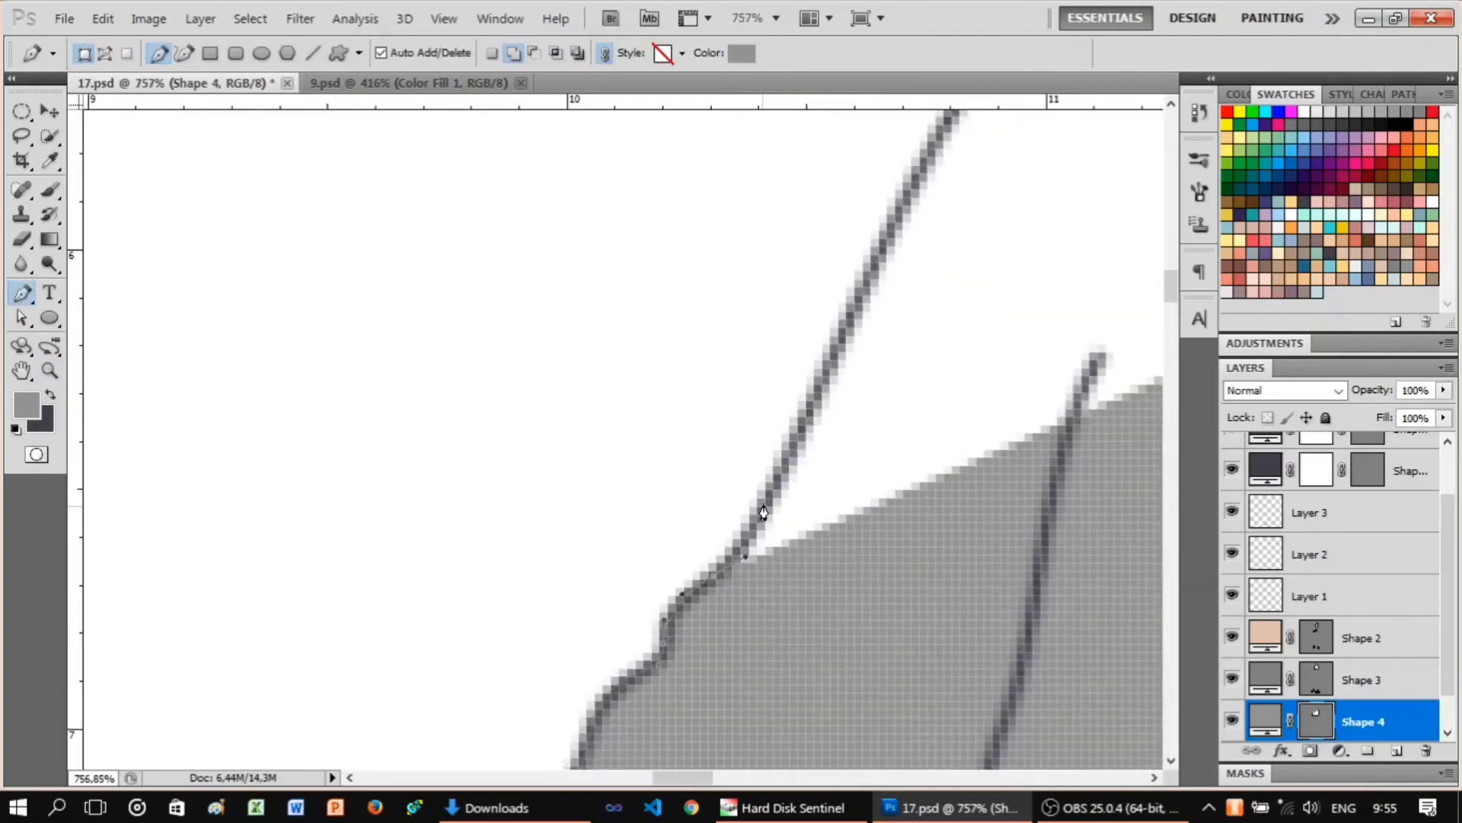
pyautogui.scroll(-1, 888, 375)
pyautogui.moveTo(833, 397); pyautogui.dragTo(835, 374)
pyautogui.moveTo(1028, 322); pyautogui.dragTo(1157, 360)
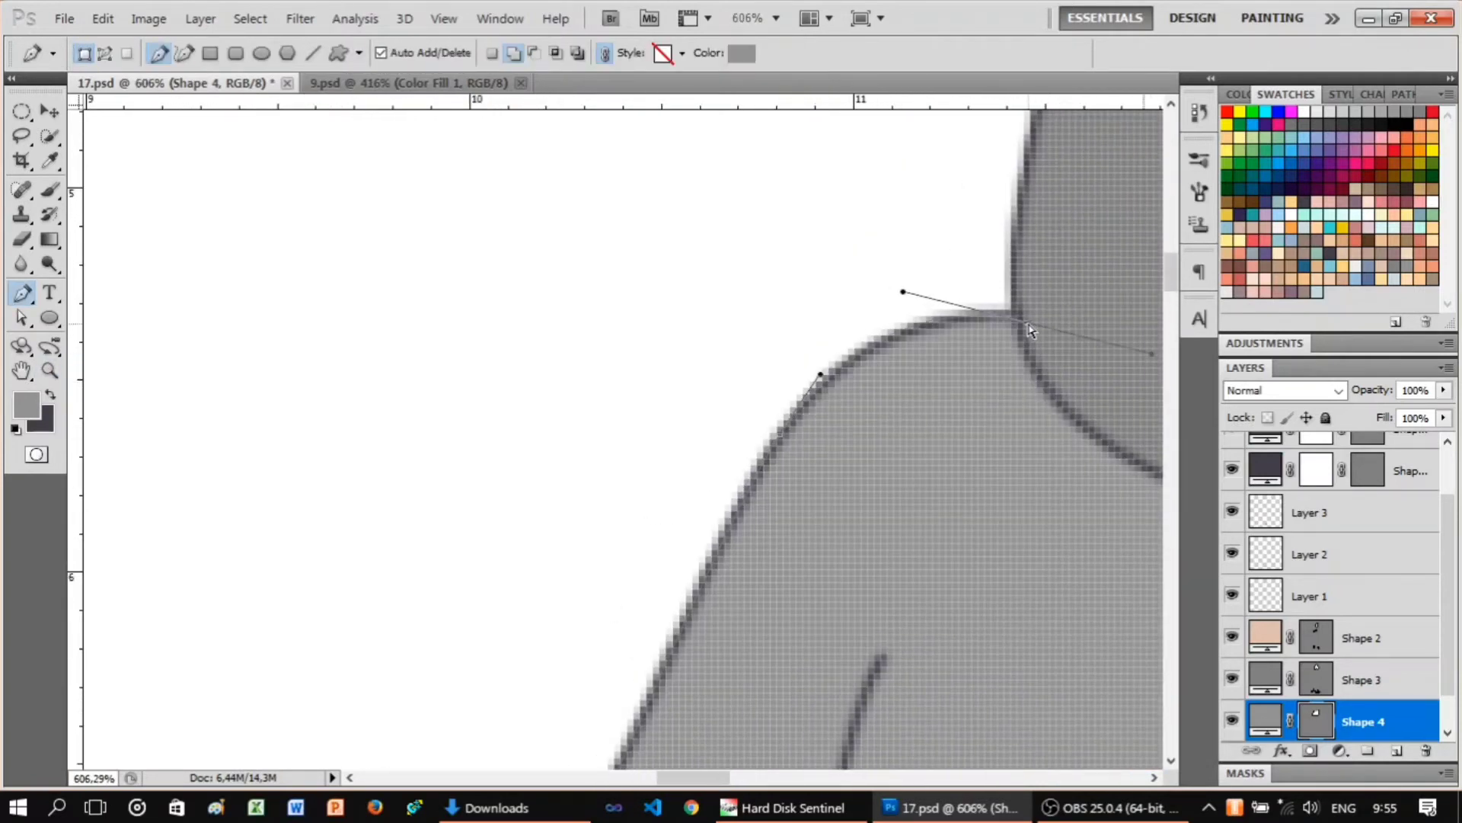
# Show the reference photo to compare the grey sweater shape, then hide it.
pyautogui.scroll(-5, 597, 363)
pyautogui.scroll(3, 771, 369)
pyautogui.scroll(-3, 770, 369)
pyautogui.scroll(4, 897, 581)
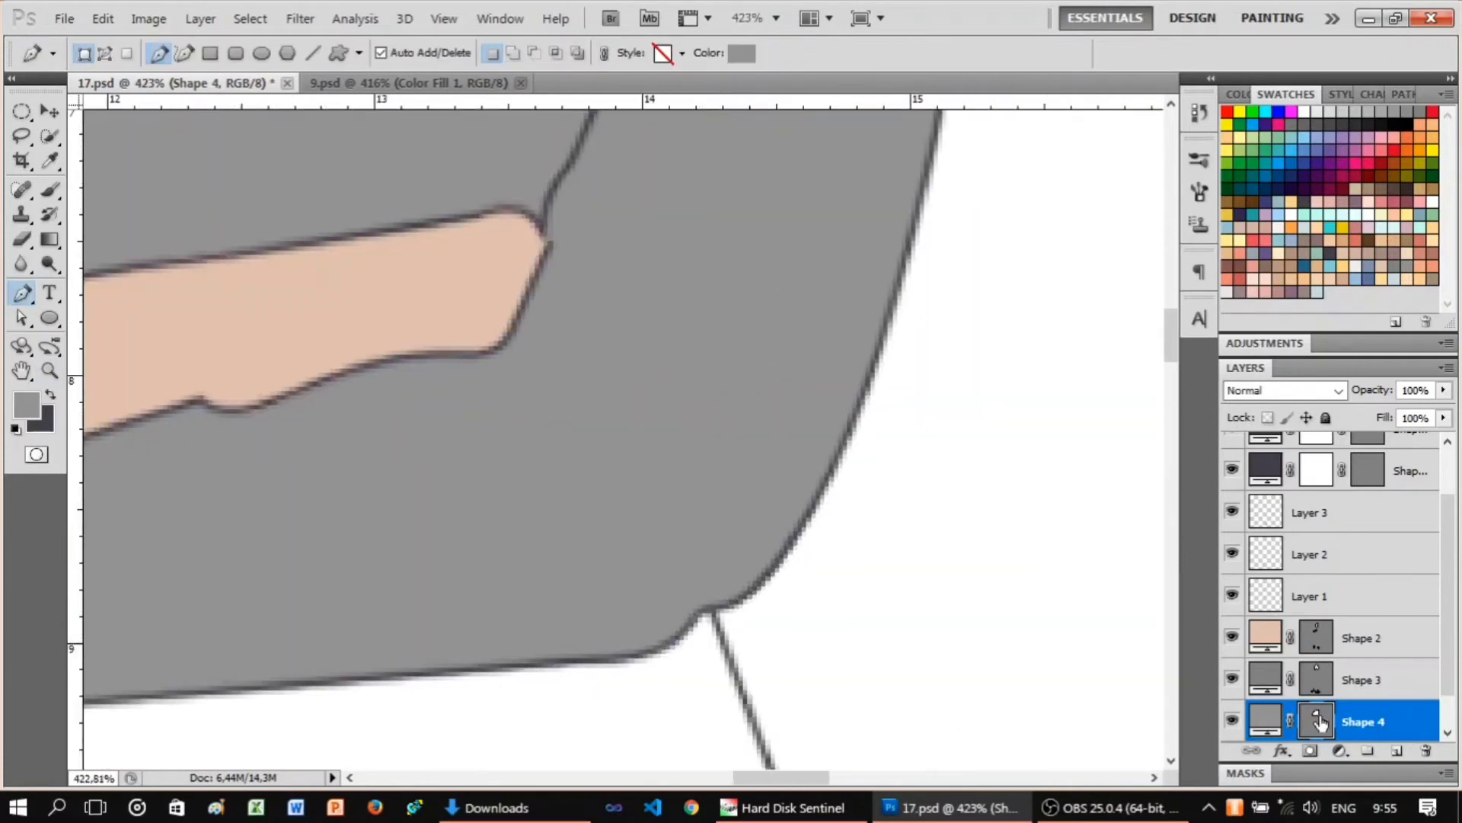
pyautogui.scroll(-5, 685, 425)
pyautogui.scroll(-2, 908, 405)
pyautogui.scroll(1, 908, 406)
pyautogui.scroll(1, 1341, 533)
pyautogui.click(1232, 455)
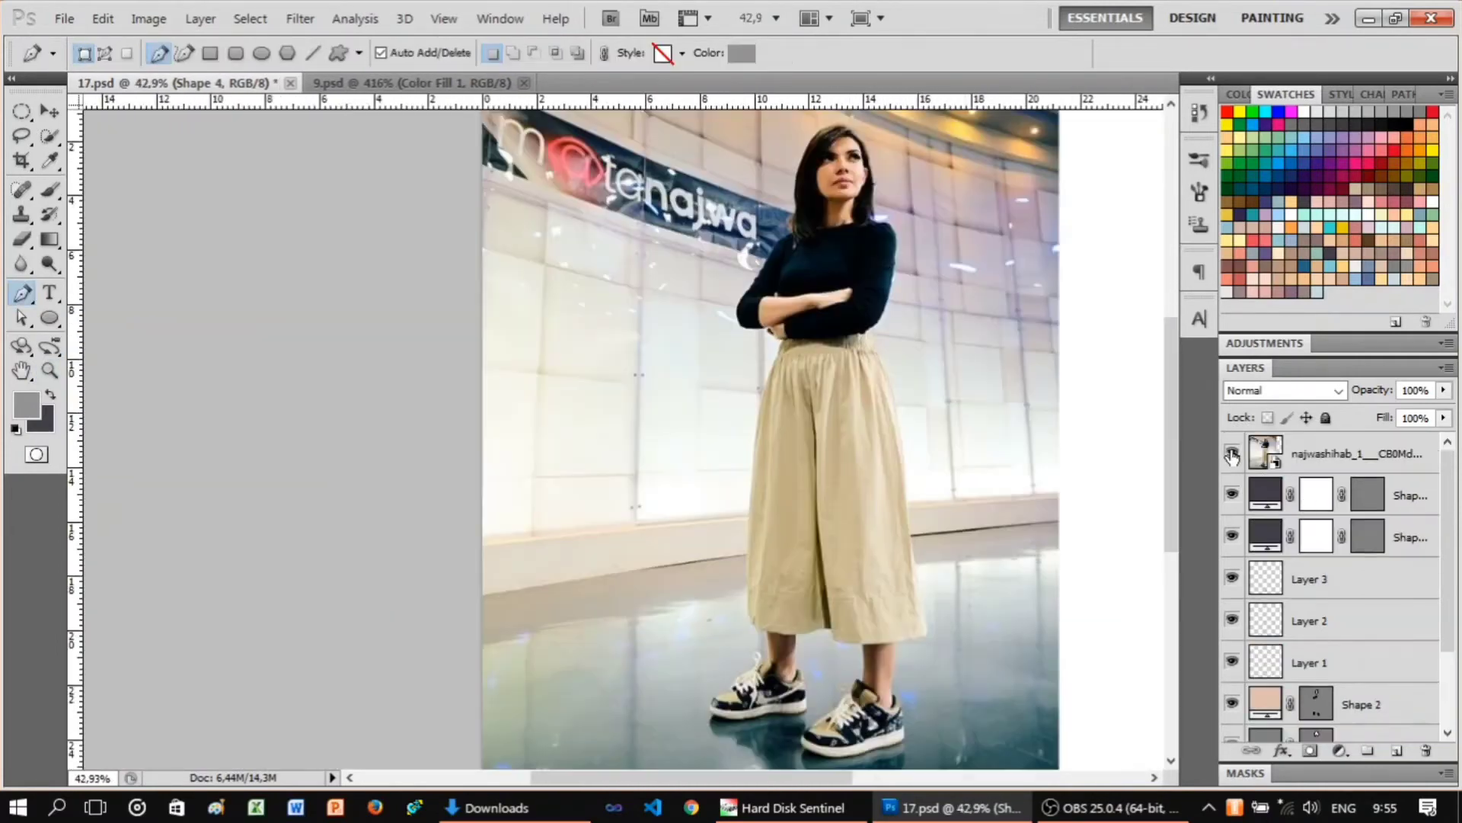
pyautogui.scroll(3, 950, 561)
pyautogui.scroll(-3, 1341, 609)
pyautogui.click(1333, 721)
# Select Layer 4 and set the foreground colour to the peach trouser tone.
pyautogui.press('z')
pyautogui.click(905, 219)
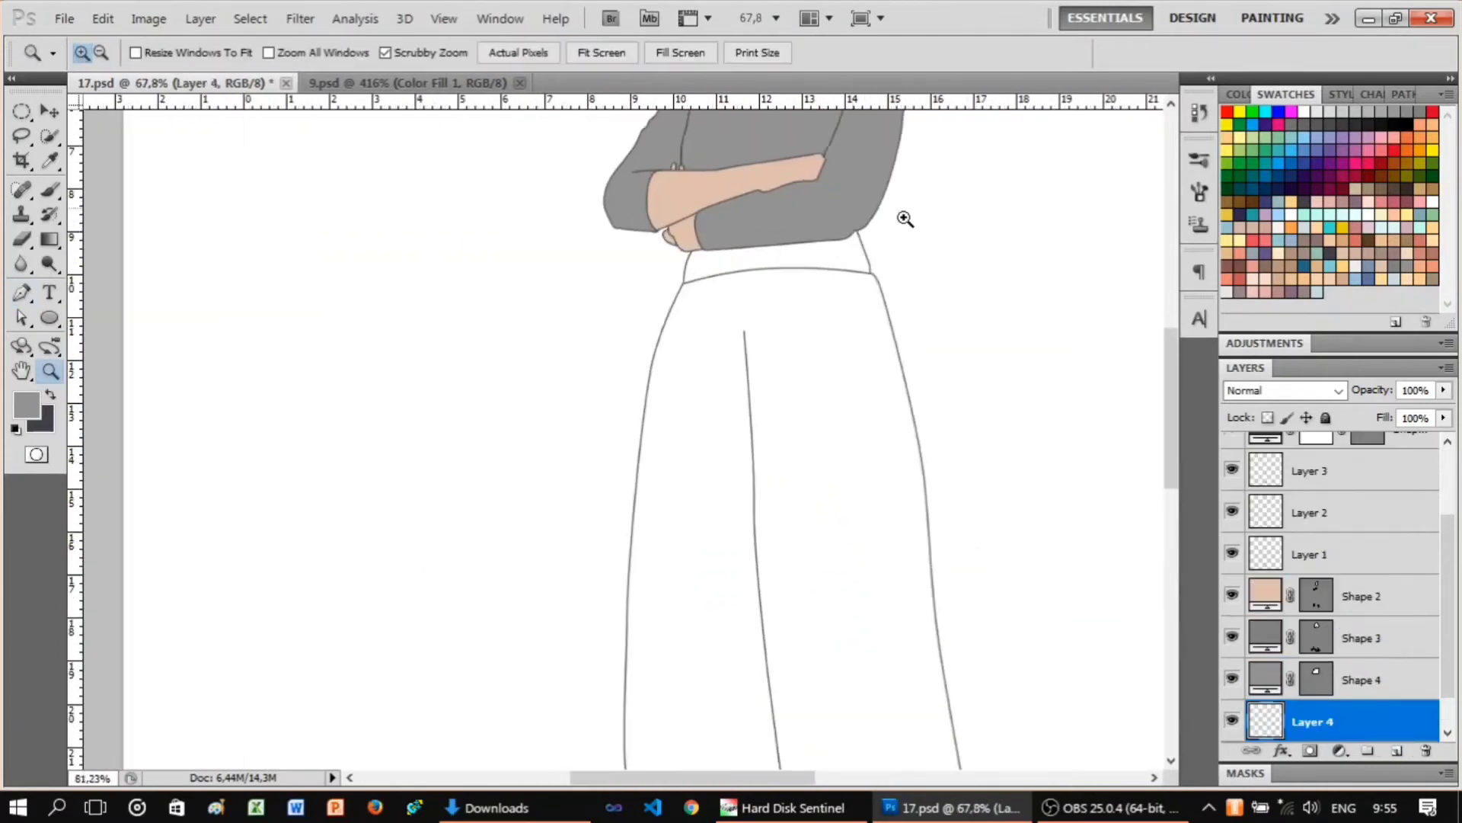
pyautogui.press('p')
pyautogui.click(26, 405)
pyautogui.press('Return')
pyautogui.scroll(2, 943, 485)
pyautogui.click(943, 486)
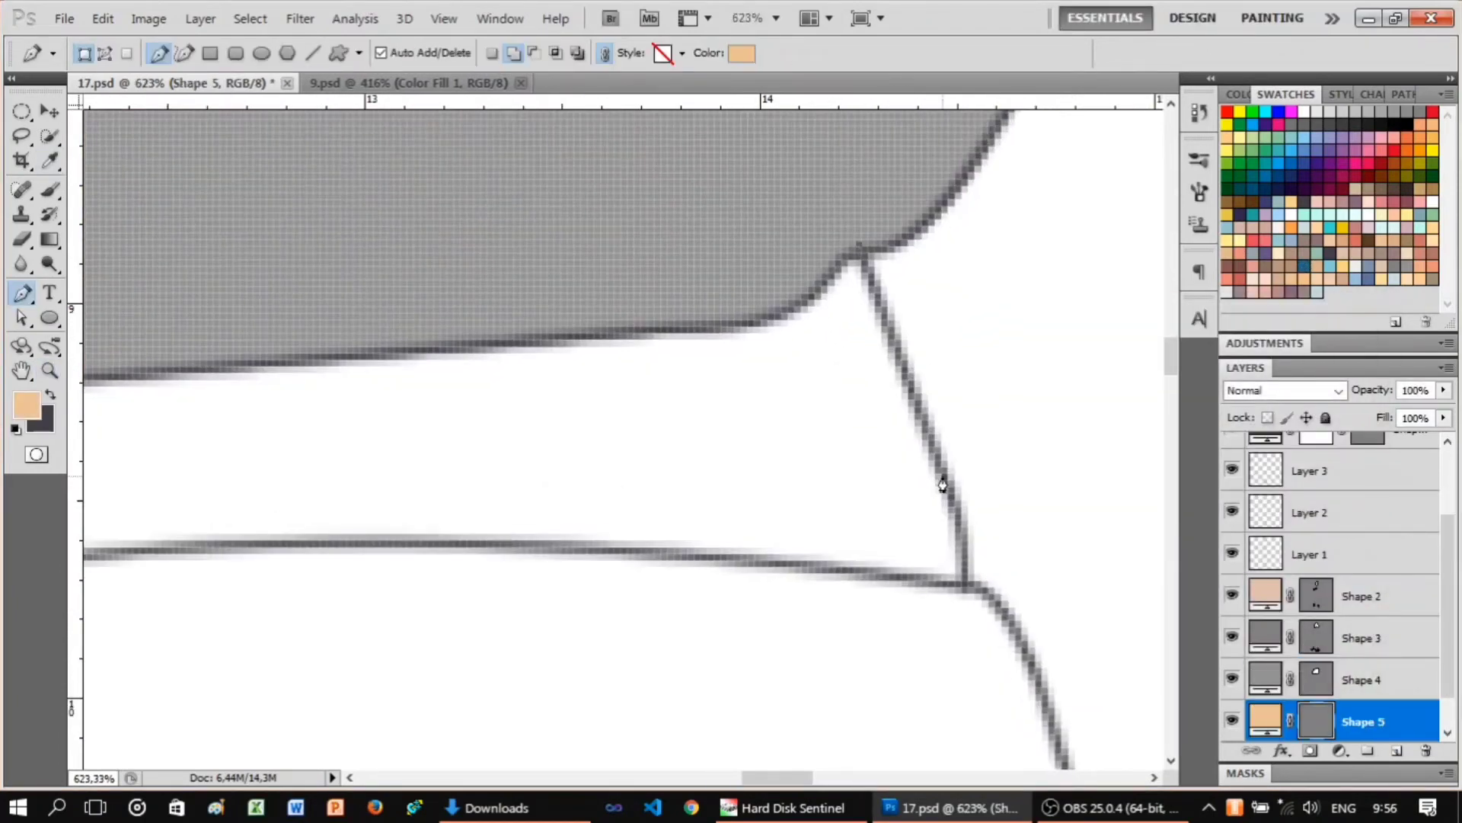
# Start the peach trouser shape at the waistband and curve it around the hem corner.
pyautogui.click(964, 583)
pyautogui.scroll(-1, 964, 582)
pyautogui.scroll(-3, 988, 580)
pyautogui.scroll(4, 879, 570)
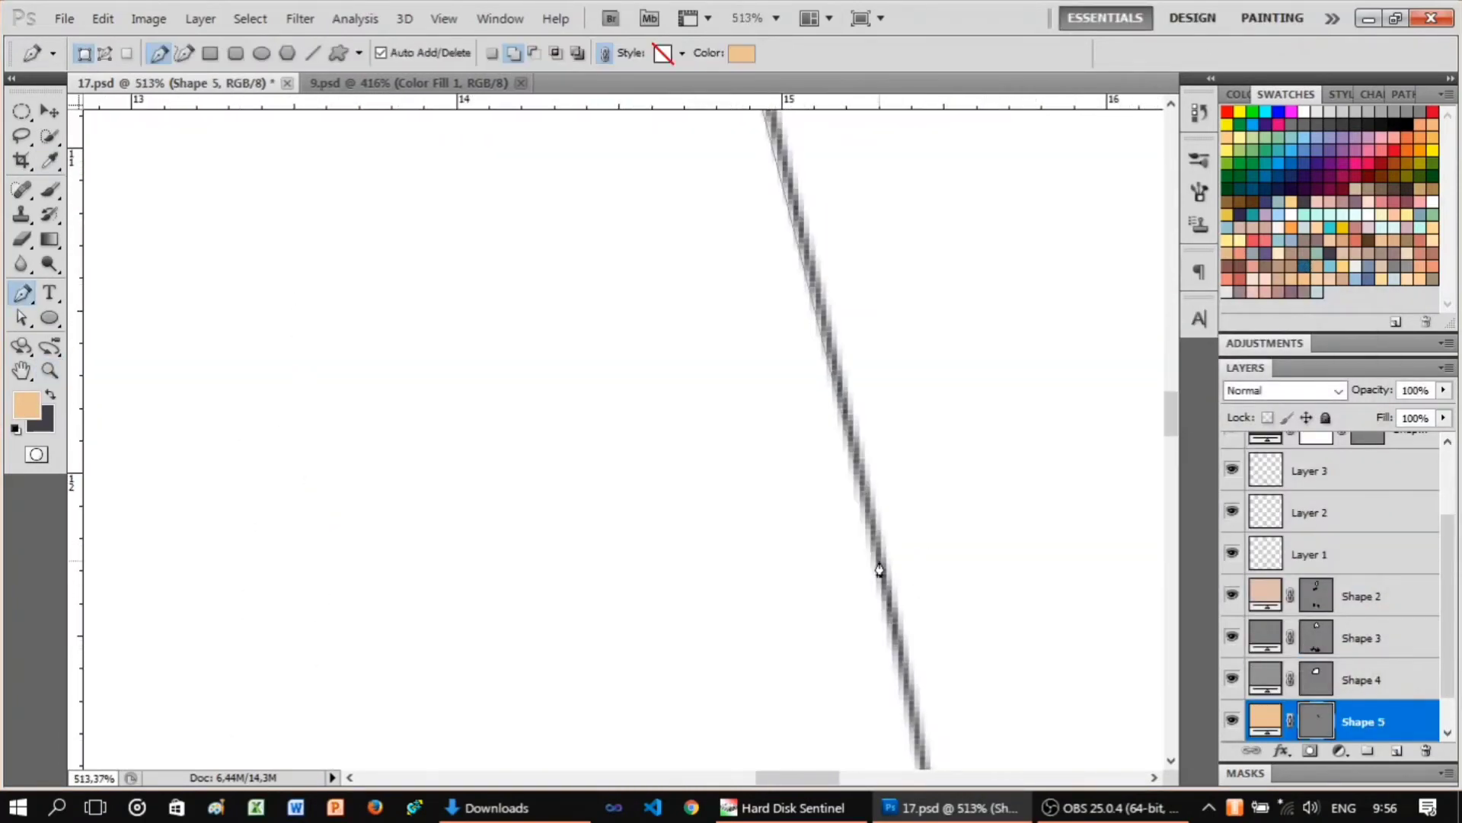
pyautogui.scroll(4, 764, 371)
pyautogui.scroll(-3, 835, 524)
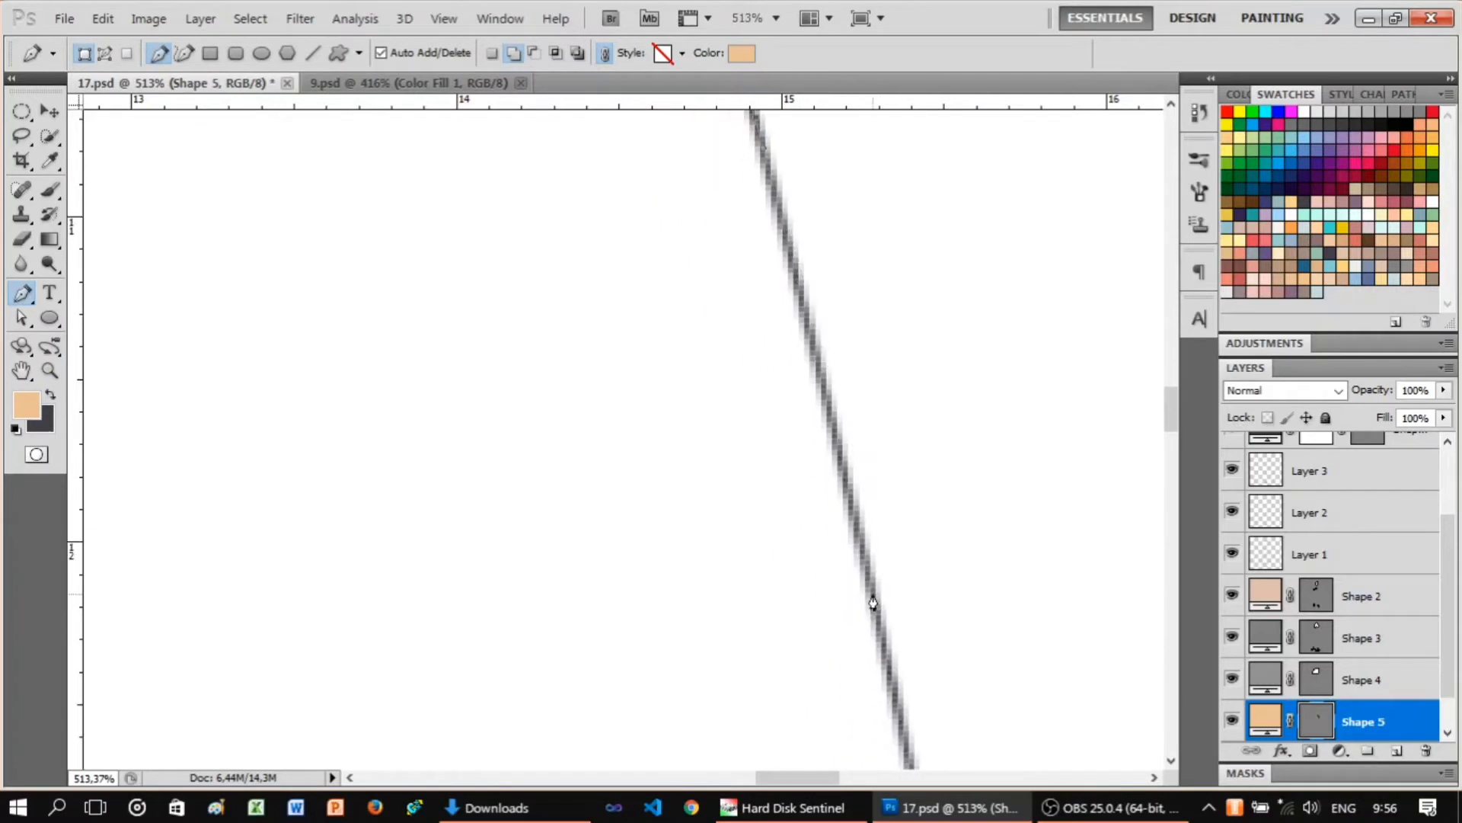
pyautogui.scroll(-3, 871, 604)
pyautogui.scroll(-3, 969, 620)
pyautogui.scroll(-3, 957, 594)
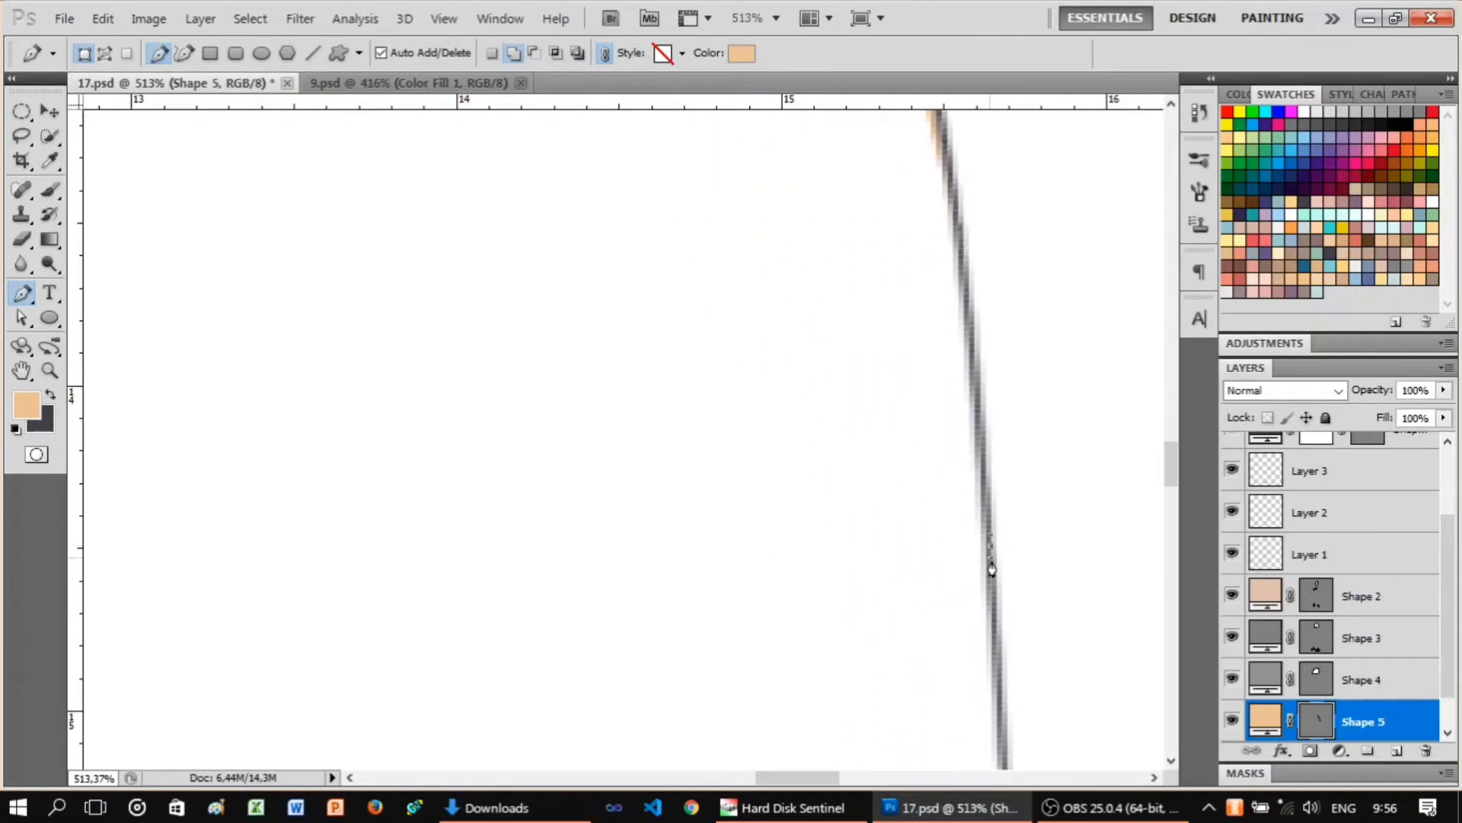
pyautogui.scroll(-5, 1013, 585)
pyautogui.scroll(-3, 1037, 655)
pyautogui.scroll(-2, 1077, 646)
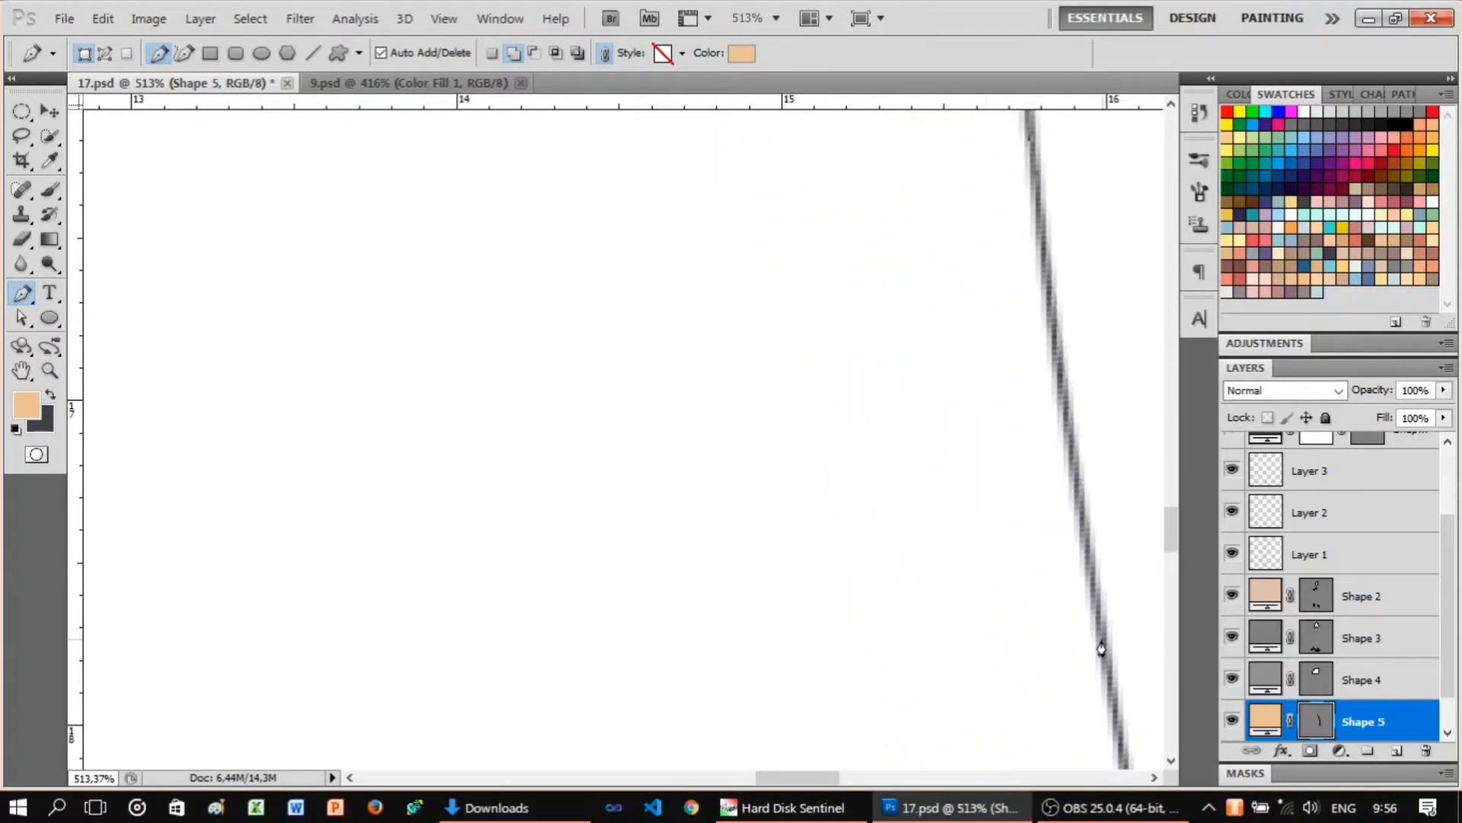
pyautogui.scroll(-5, 1066, 648)
pyautogui.scroll(5, 1036, 617)
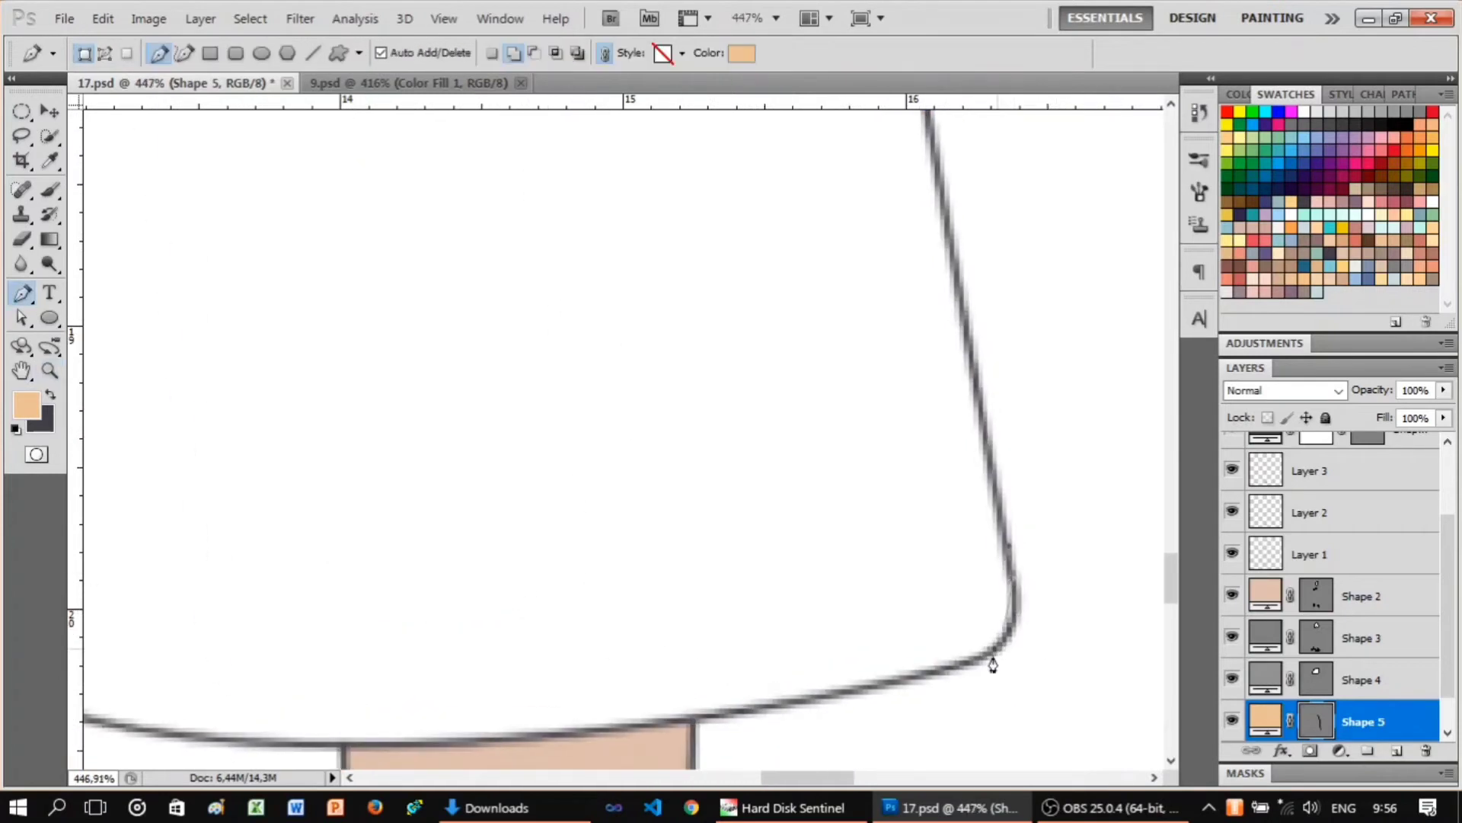
pyautogui.scroll(2, 843, 667)
pyautogui.scroll(2, 946, 640)
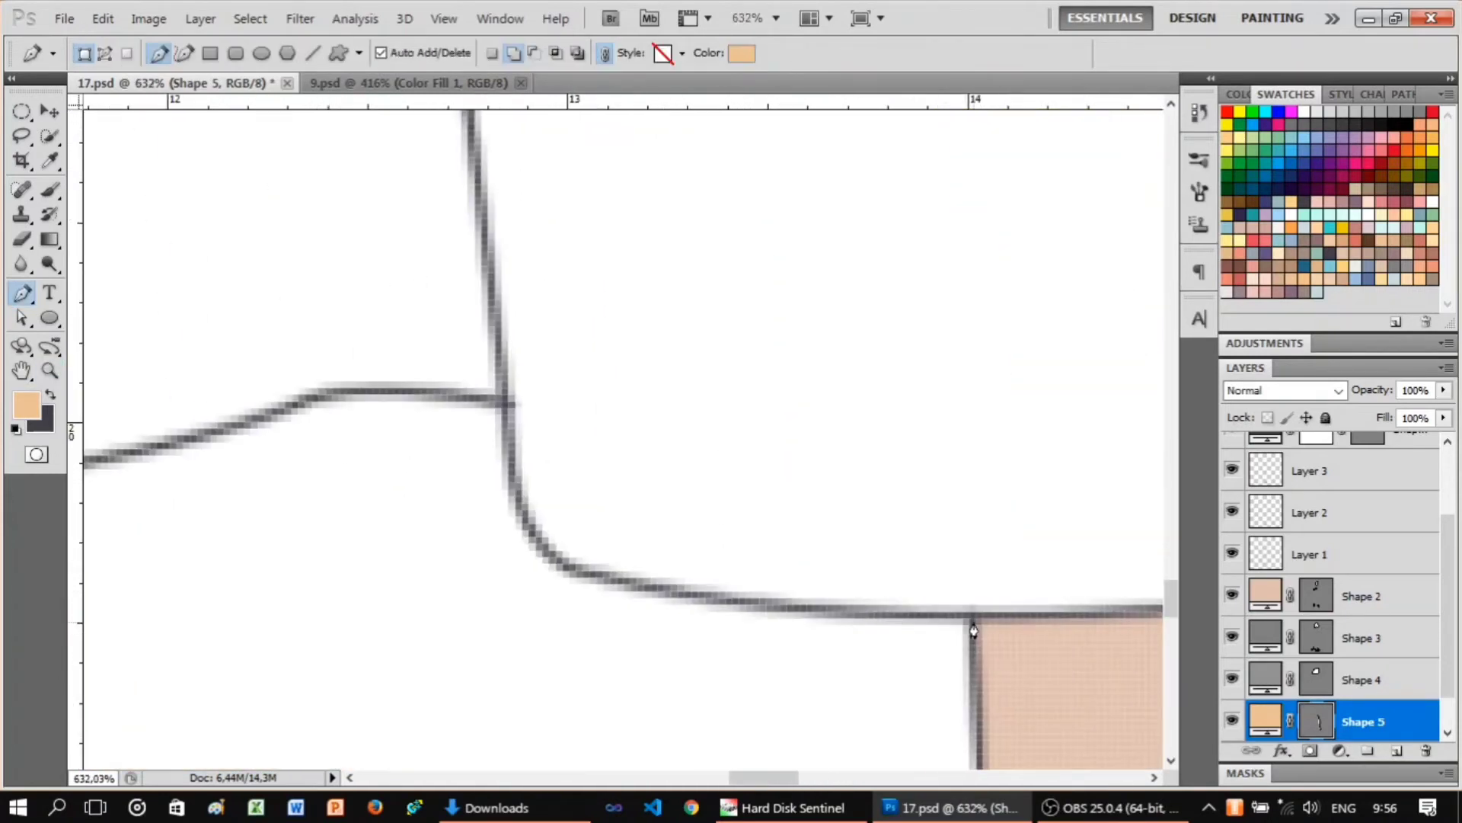
pyautogui.click(567, 583)
pyautogui.moveTo(532, 539); pyautogui.dragTo(525, 563)
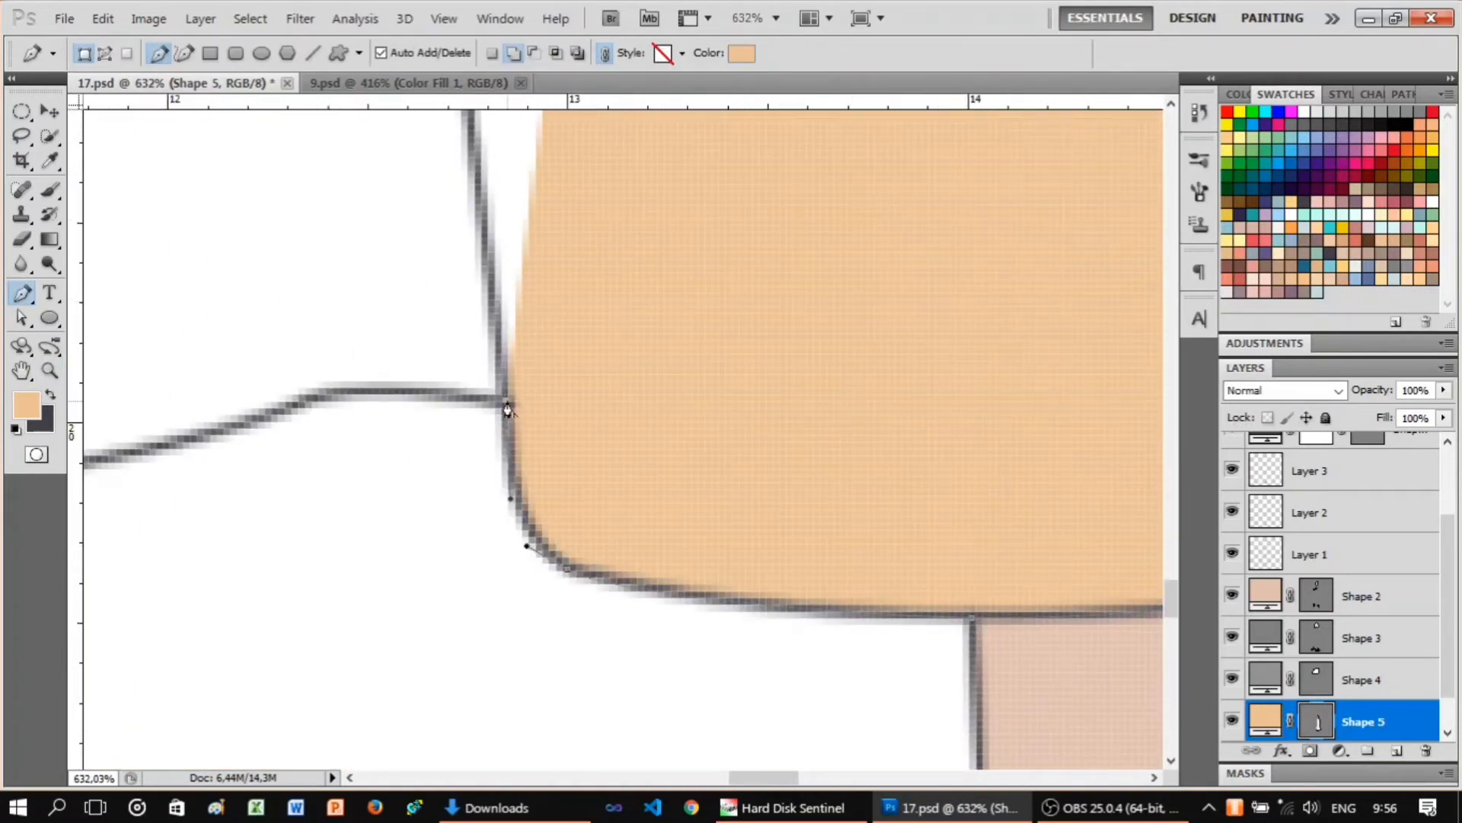
# Continue the trouser path with curved anchors along the hem and left outline.
pyautogui.scroll(-2, 706, 525)
pyautogui.scroll(1, 706, 525)
pyautogui.moveTo(662, 473); pyautogui.dragTo(621, 479)
pyautogui.moveTo(436, 529); pyautogui.dragTo(338, 539)
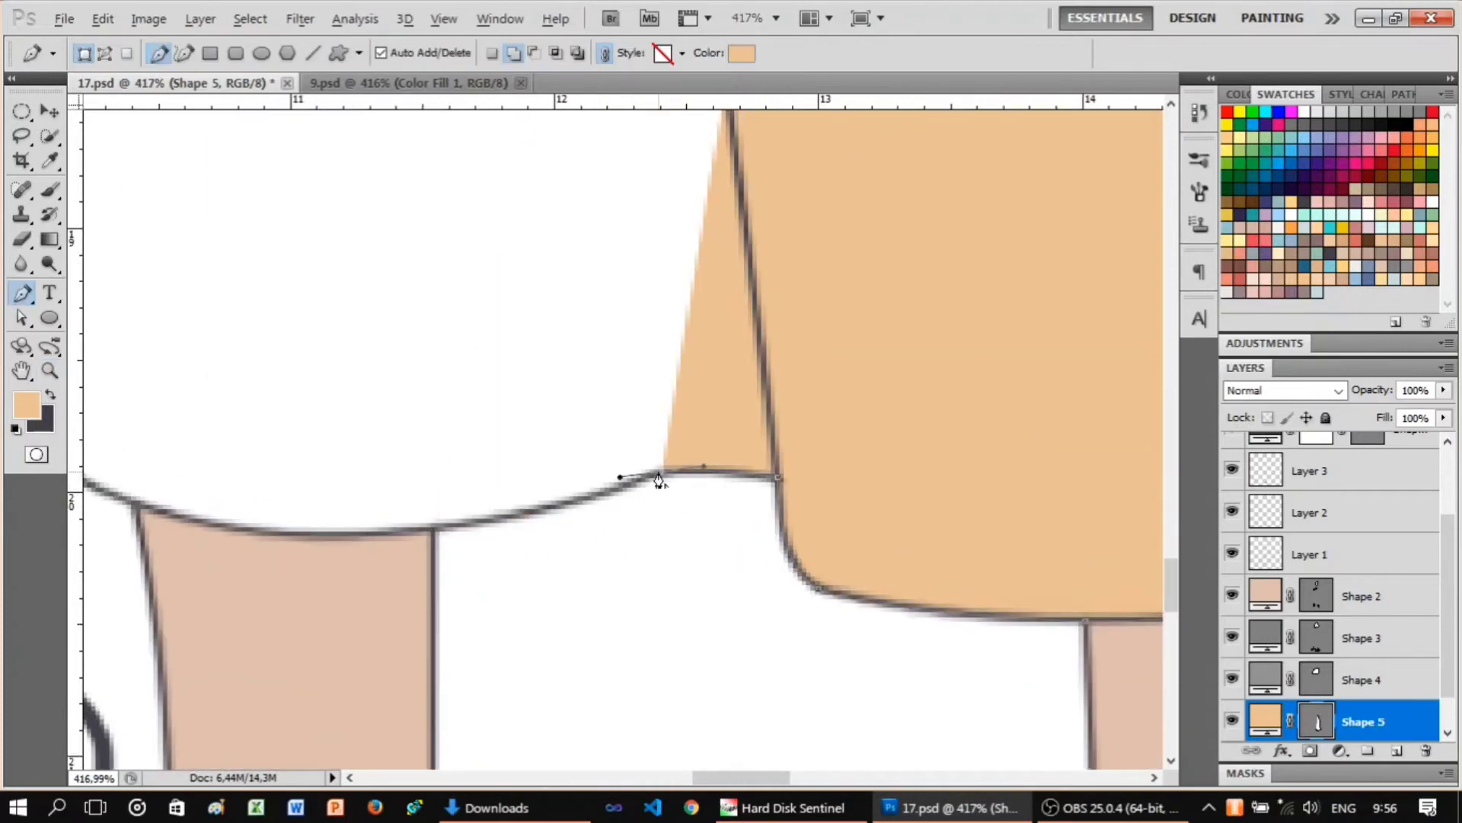
pyautogui.scroll(1, 659, 480)
pyautogui.scroll(-2, 651, 482)
pyautogui.scroll(2, 729, 571)
pyautogui.scroll(1, 496, 581)
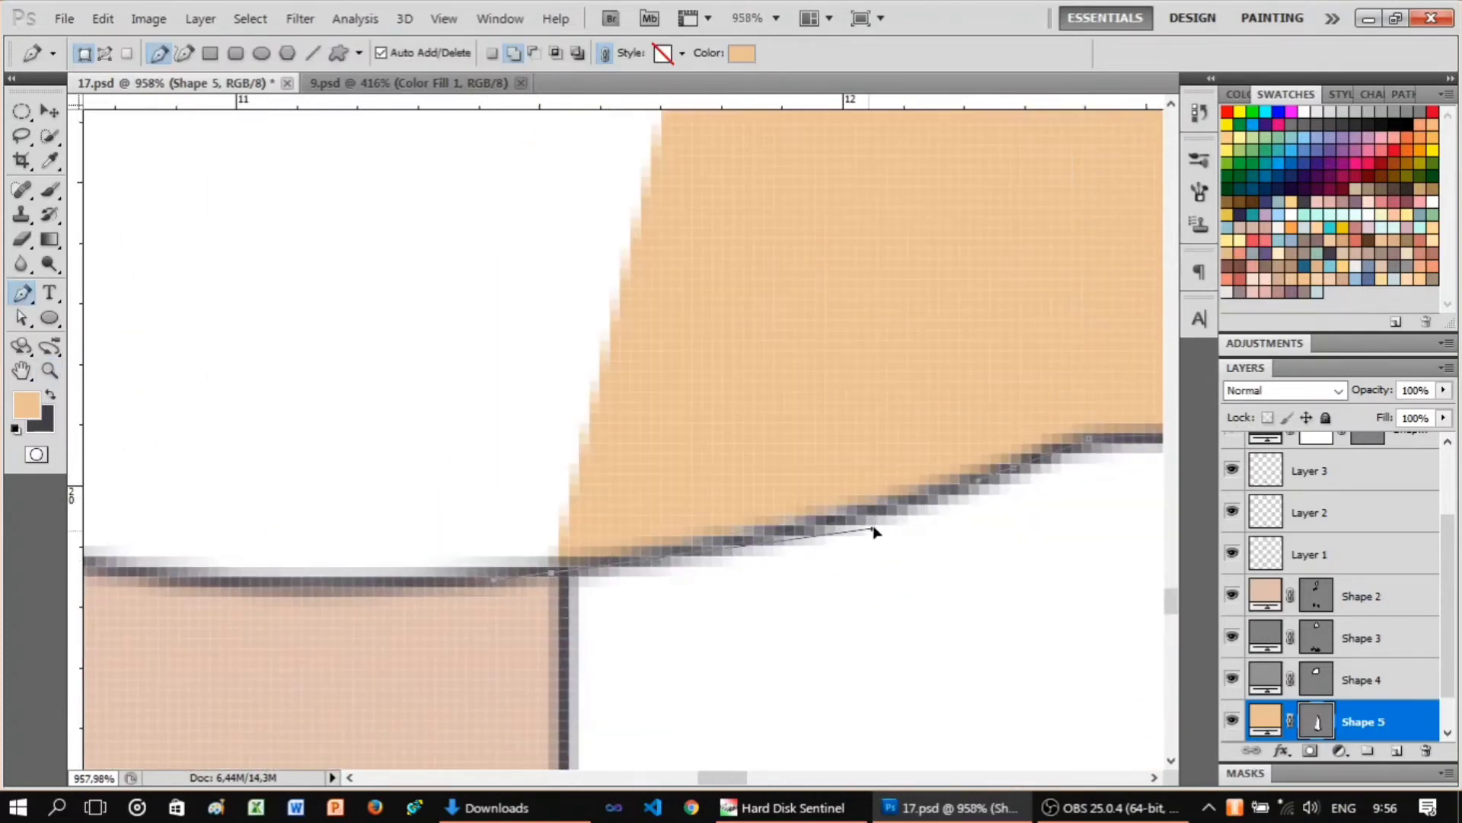
pyautogui.scroll(-3, 874, 531)
pyautogui.click(696, 596)
pyautogui.scroll(3, 686, 637)
pyautogui.click(504, 492)
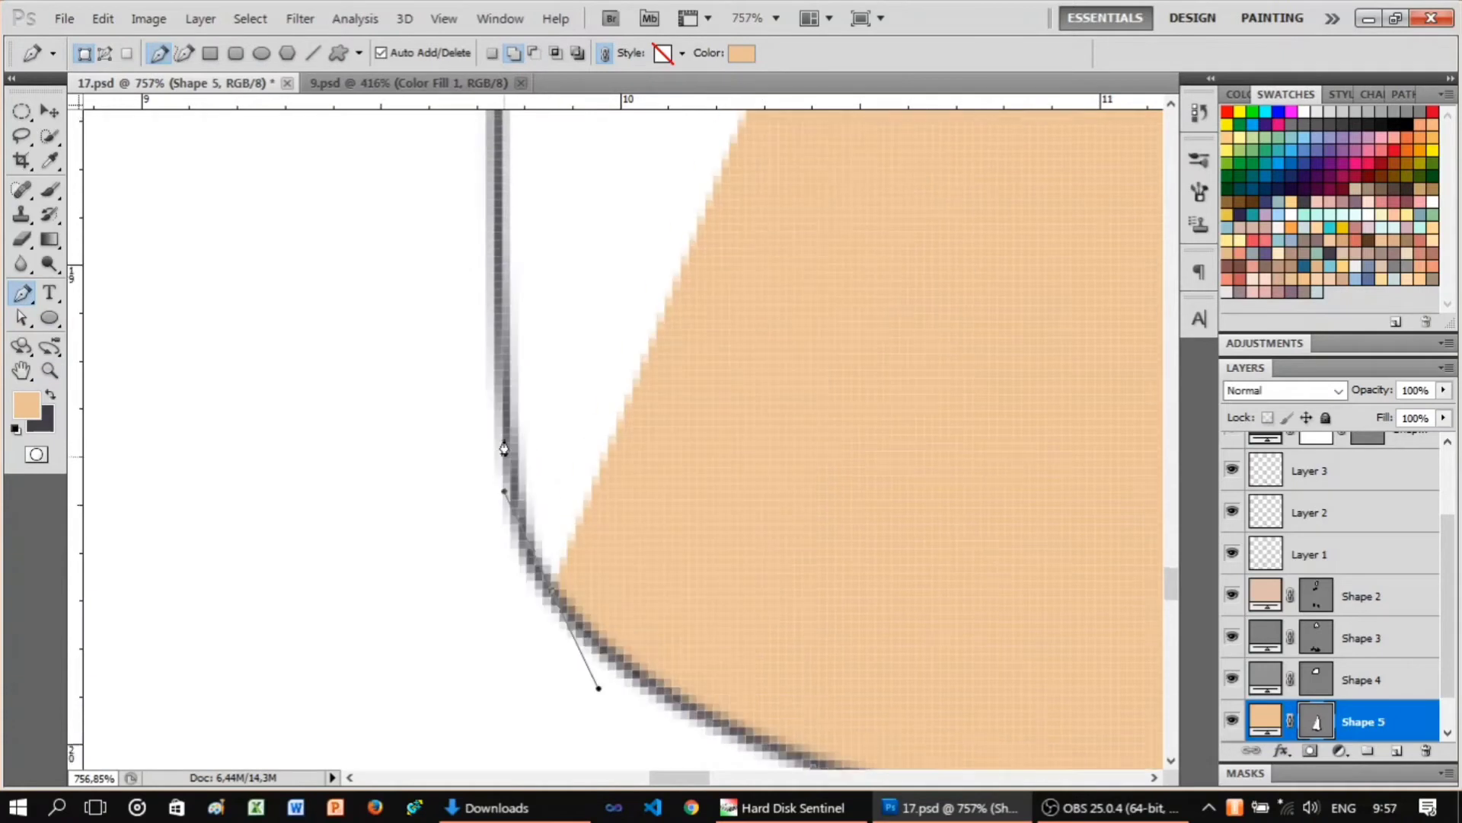
# Inspect the edge, then curve Shape 5's fill up the outline to the junction.
pyautogui.press('z')
pyautogui.scroll(-3, 581, 631)
pyautogui.scroll(3, 695, 593)
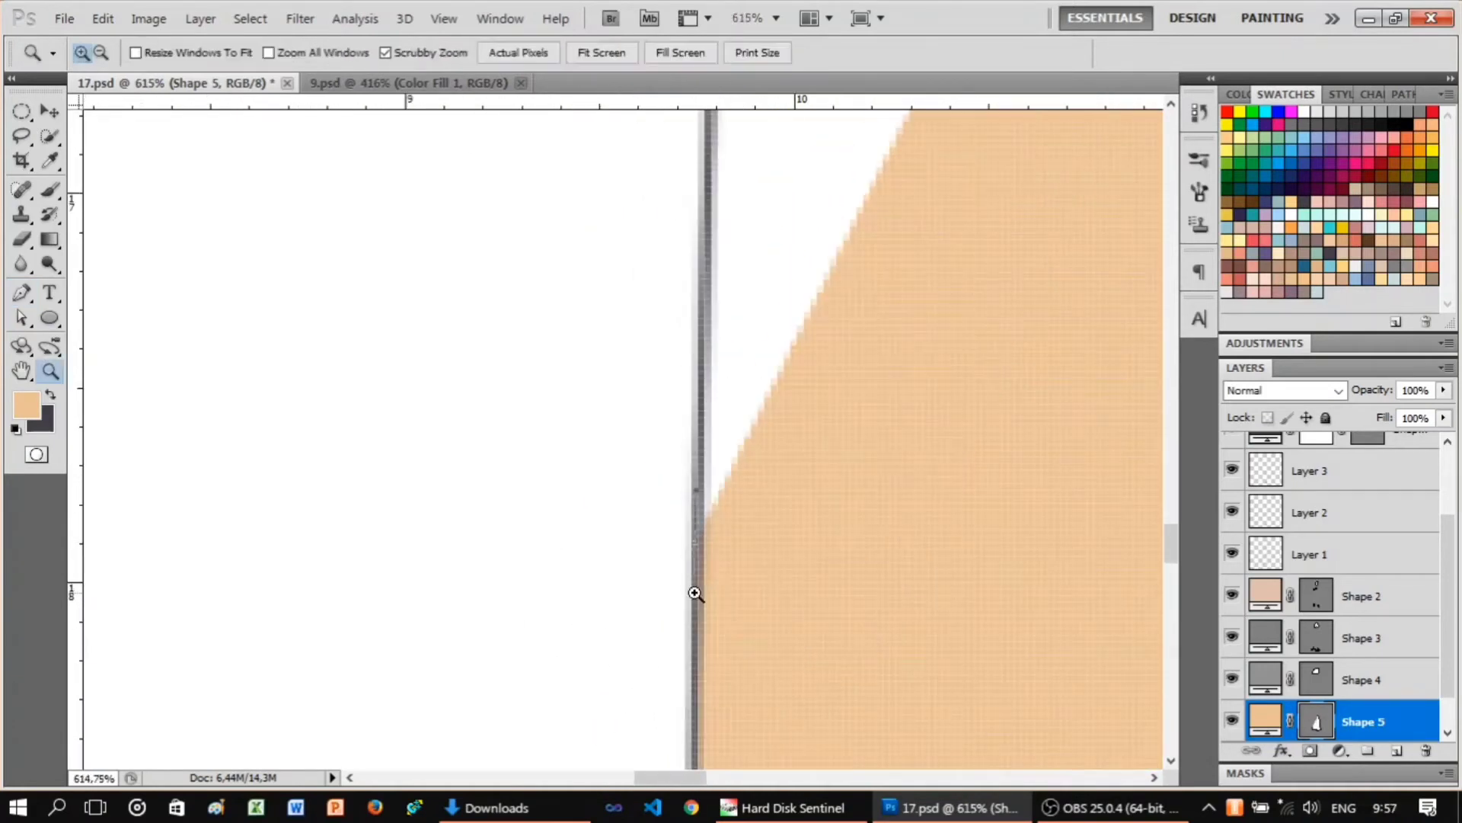
pyautogui.scroll(-2, 695, 594)
pyautogui.press('p')
pyautogui.scroll(2, 761, 434)
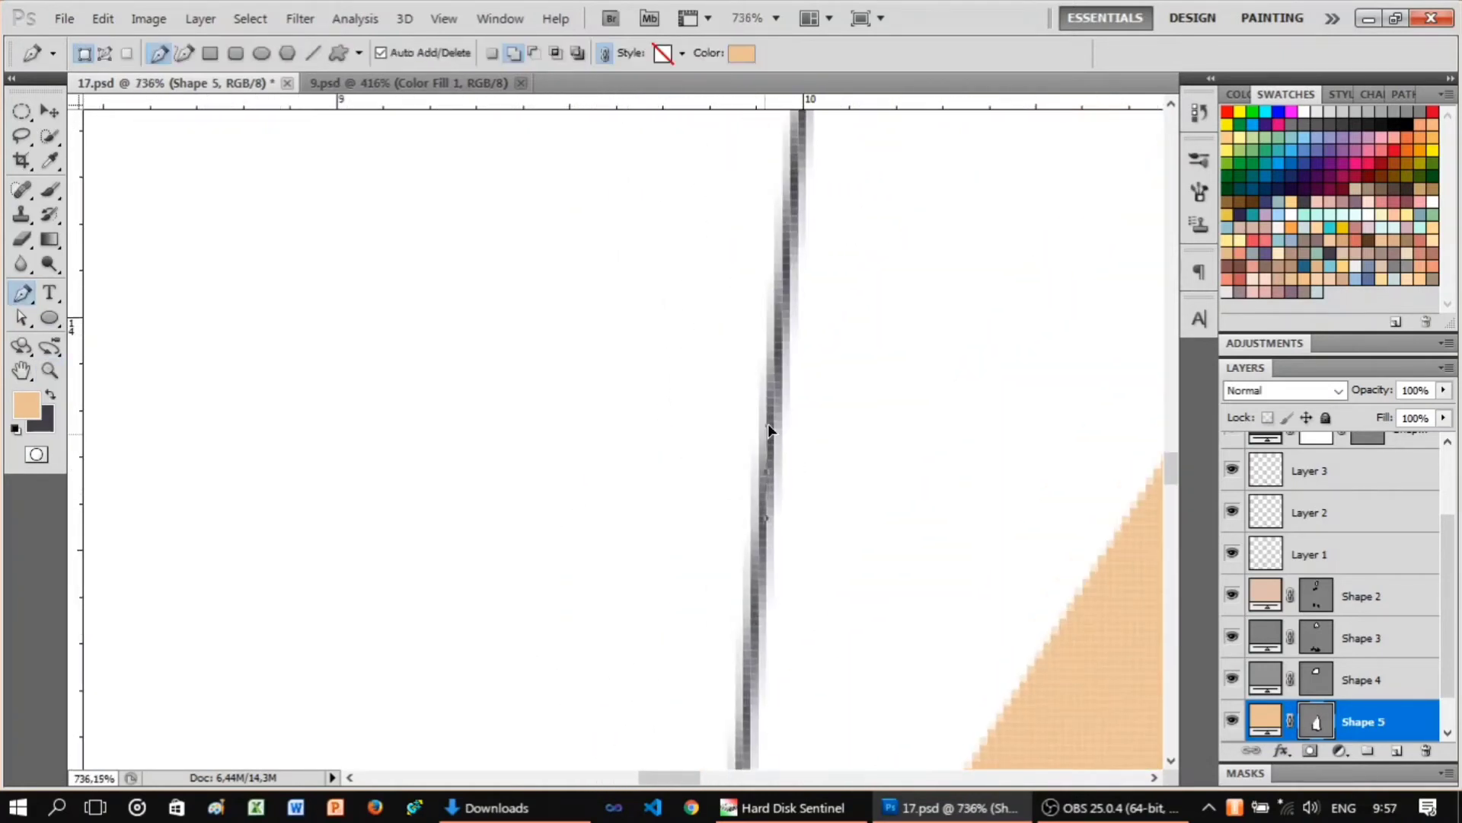
pyautogui.scroll(-2, 761, 431)
pyautogui.scroll(2, 756, 495)
pyautogui.press('z')
pyautogui.scroll(-2, 756, 495)
pyautogui.press('p')
pyautogui.scroll(2, 760, 480)
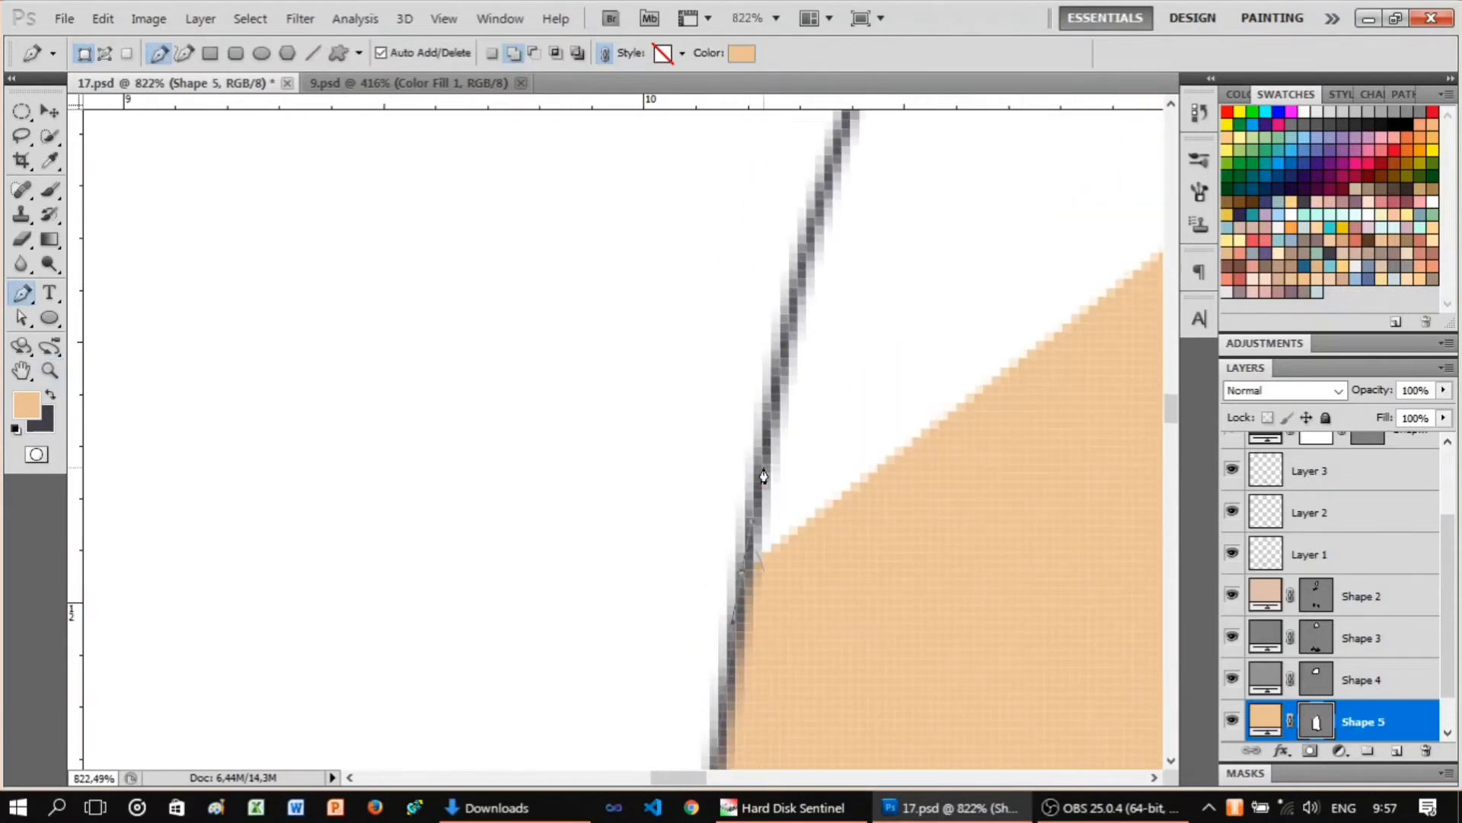
pyautogui.scroll(-1, 843, 408)
pyautogui.press('z')
pyautogui.press('p')
pyautogui.scroll(1, 563, 564)
pyautogui.moveTo(761, 426); pyautogui.dragTo(845, 259)
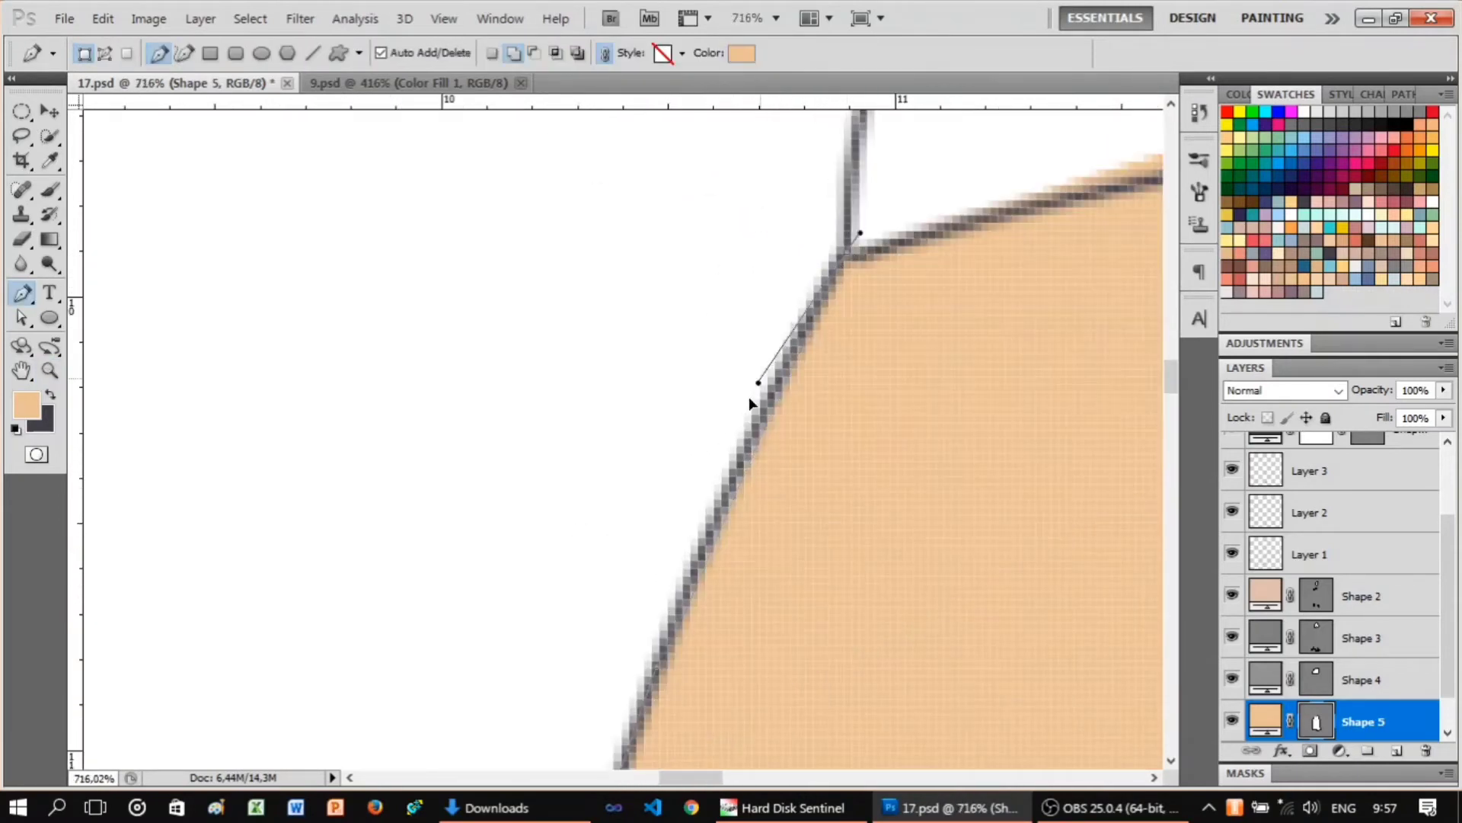
pyautogui.scroll(1, 851, 515)
pyautogui.scroll(-3, 851, 515)
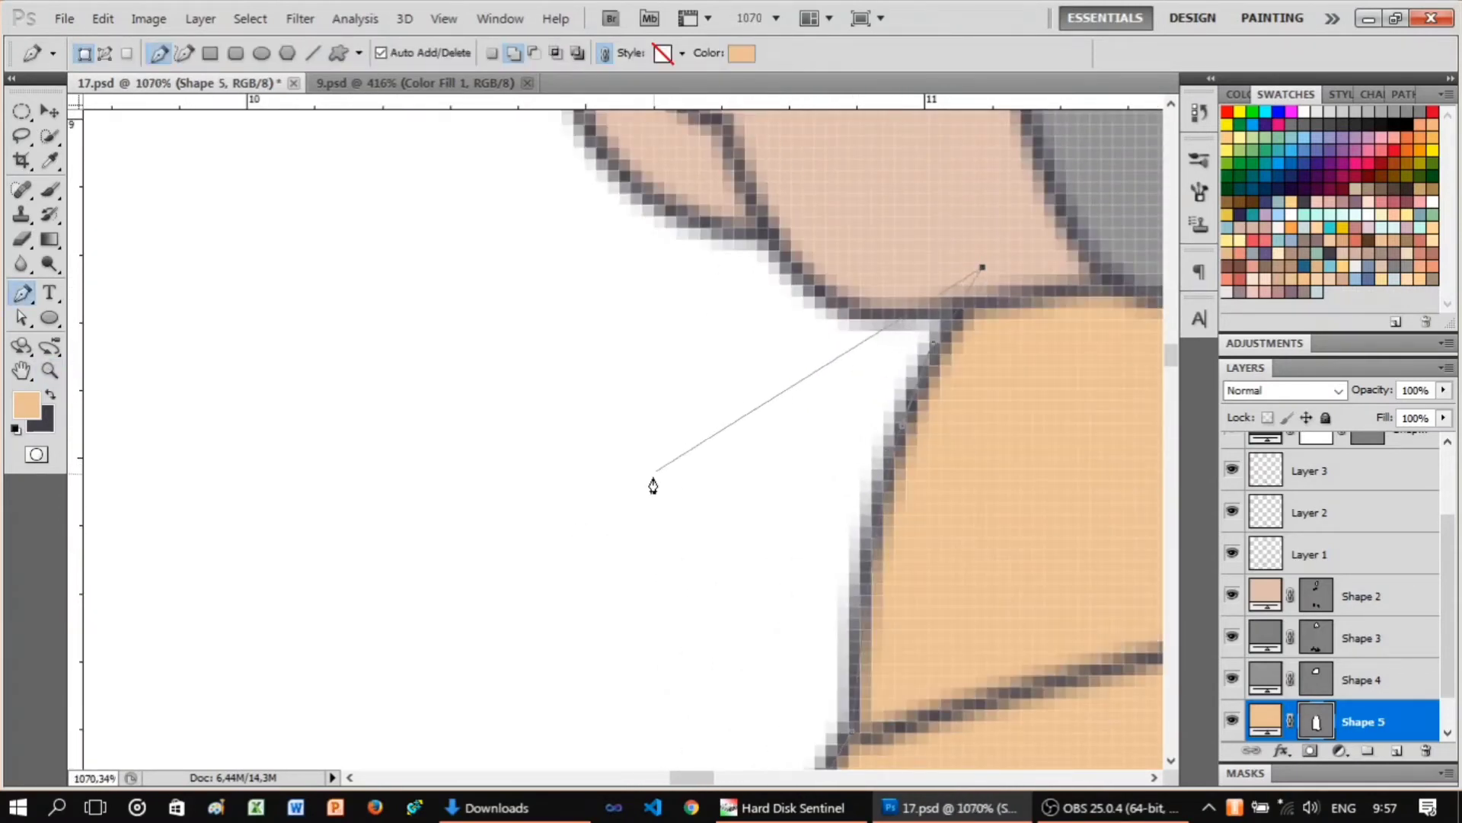
pyautogui.press('z')
pyautogui.scroll(-2, 327, 282)
pyautogui.scroll(2, 579, 686)
# Extend Shape 5's fill path around both shoe heels and ankles.
pyautogui.press('p')
pyautogui.scroll(2, 685, 610)
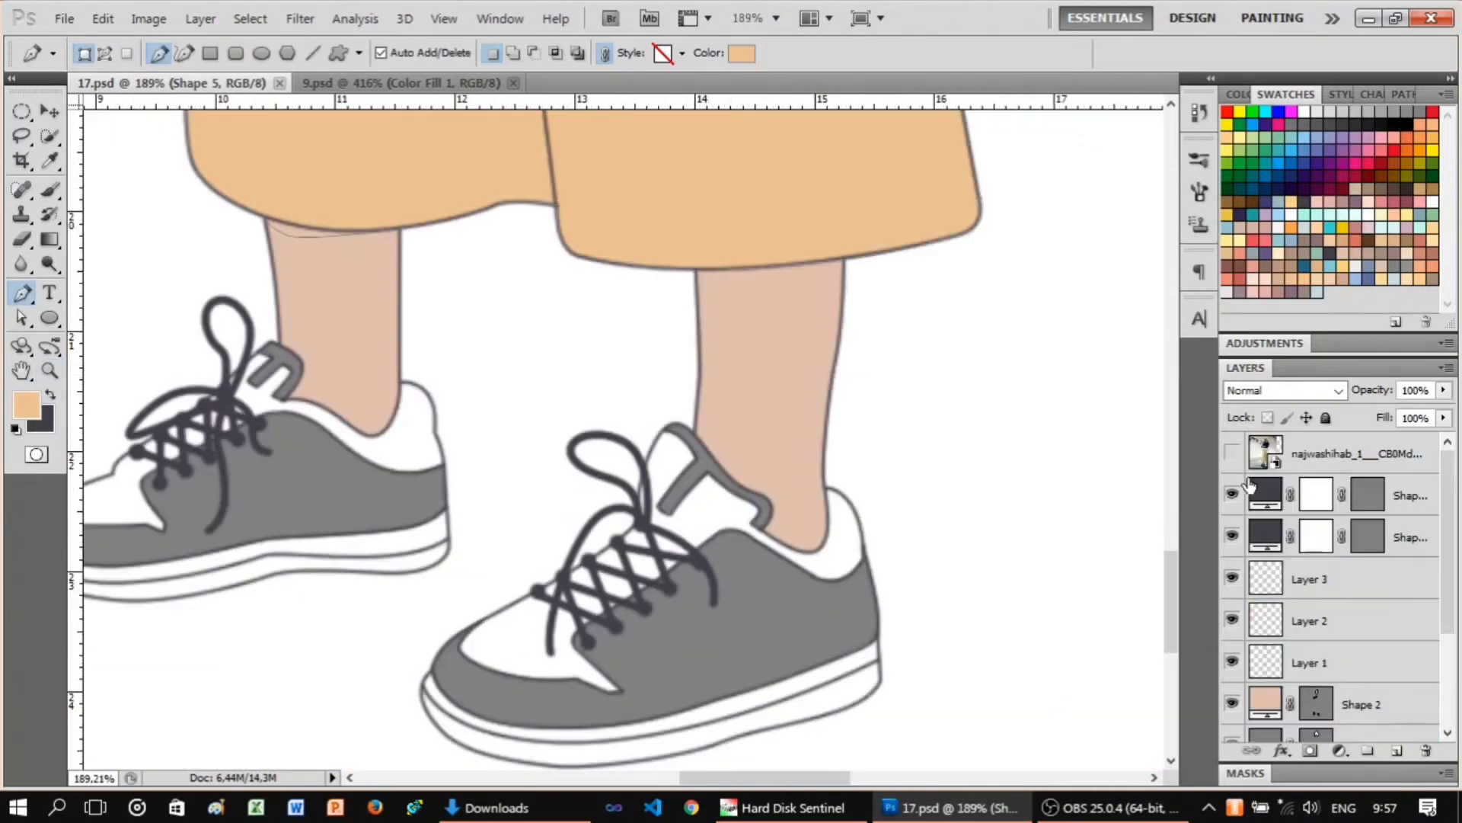
pyautogui.scroll(-2, 817, 538)
pyautogui.press('z')
pyautogui.scroll(3, 884, 427)
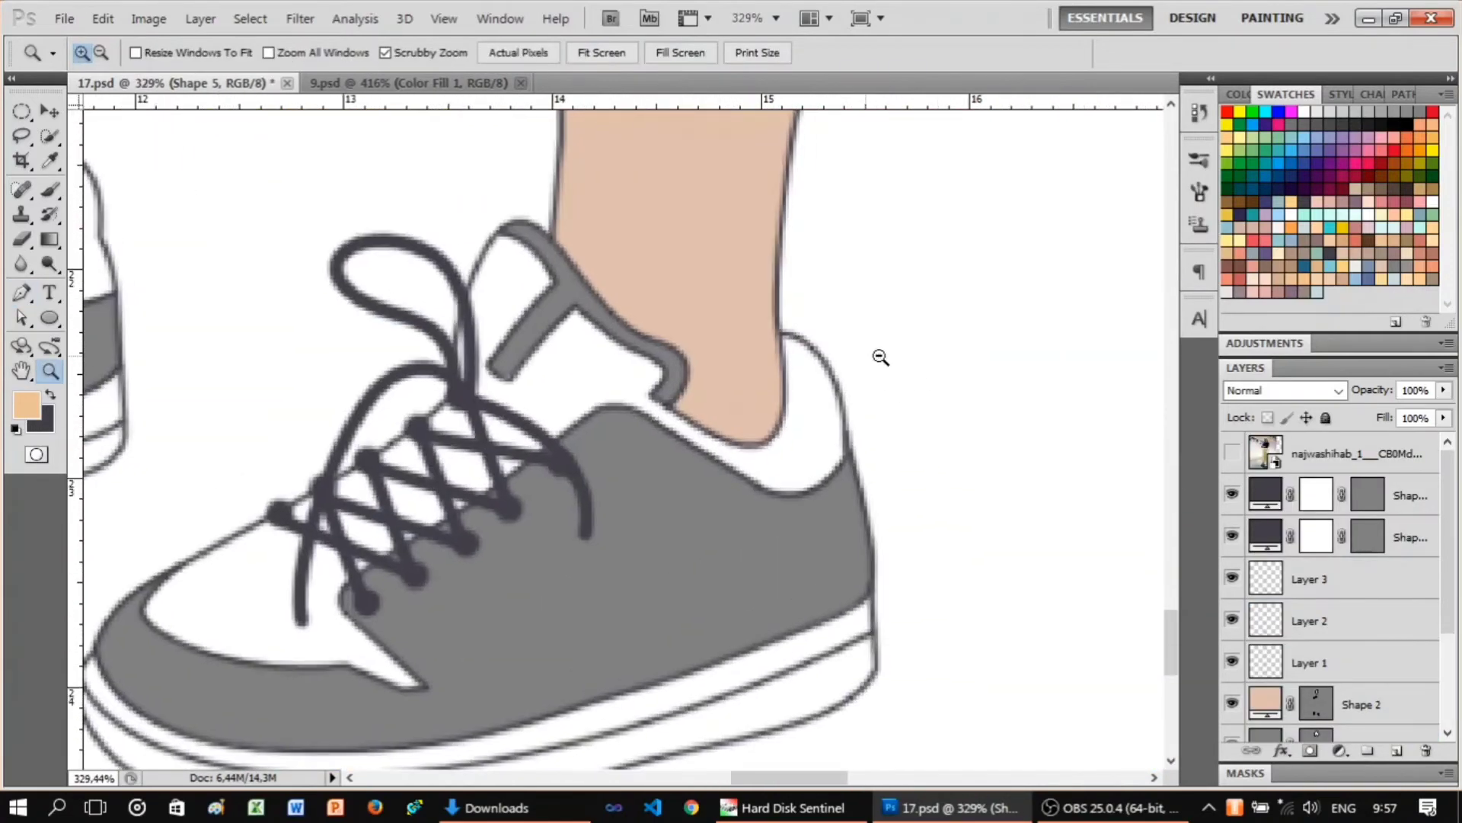
pyautogui.press('p')
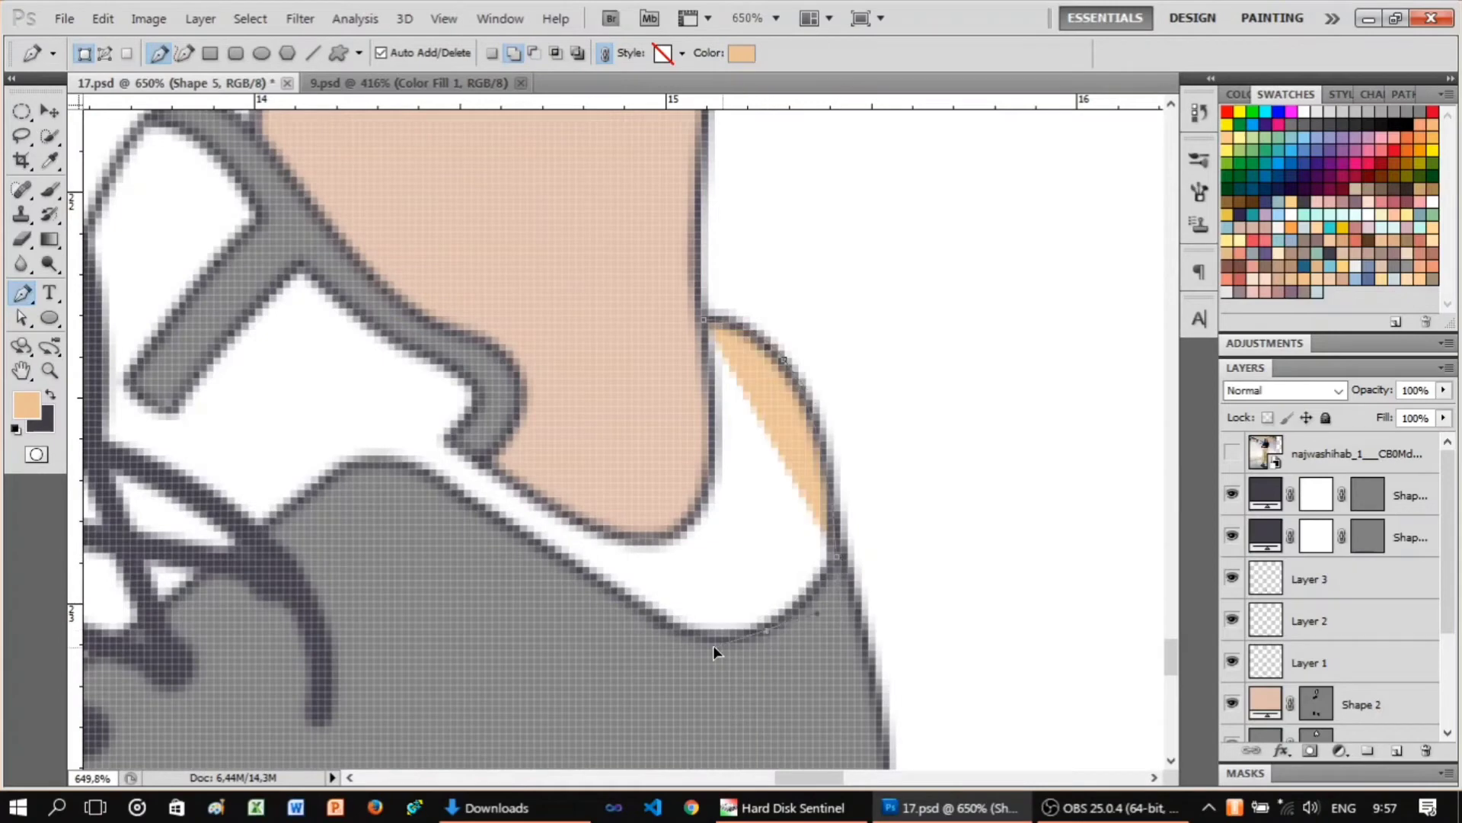
pyautogui.press('z')
pyautogui.scroll(-3, 713, 646)
pyautogui.scroll(2, 588, 670)
pyautogui.scroll(2, 408, 490)
pyautogui.press('p')
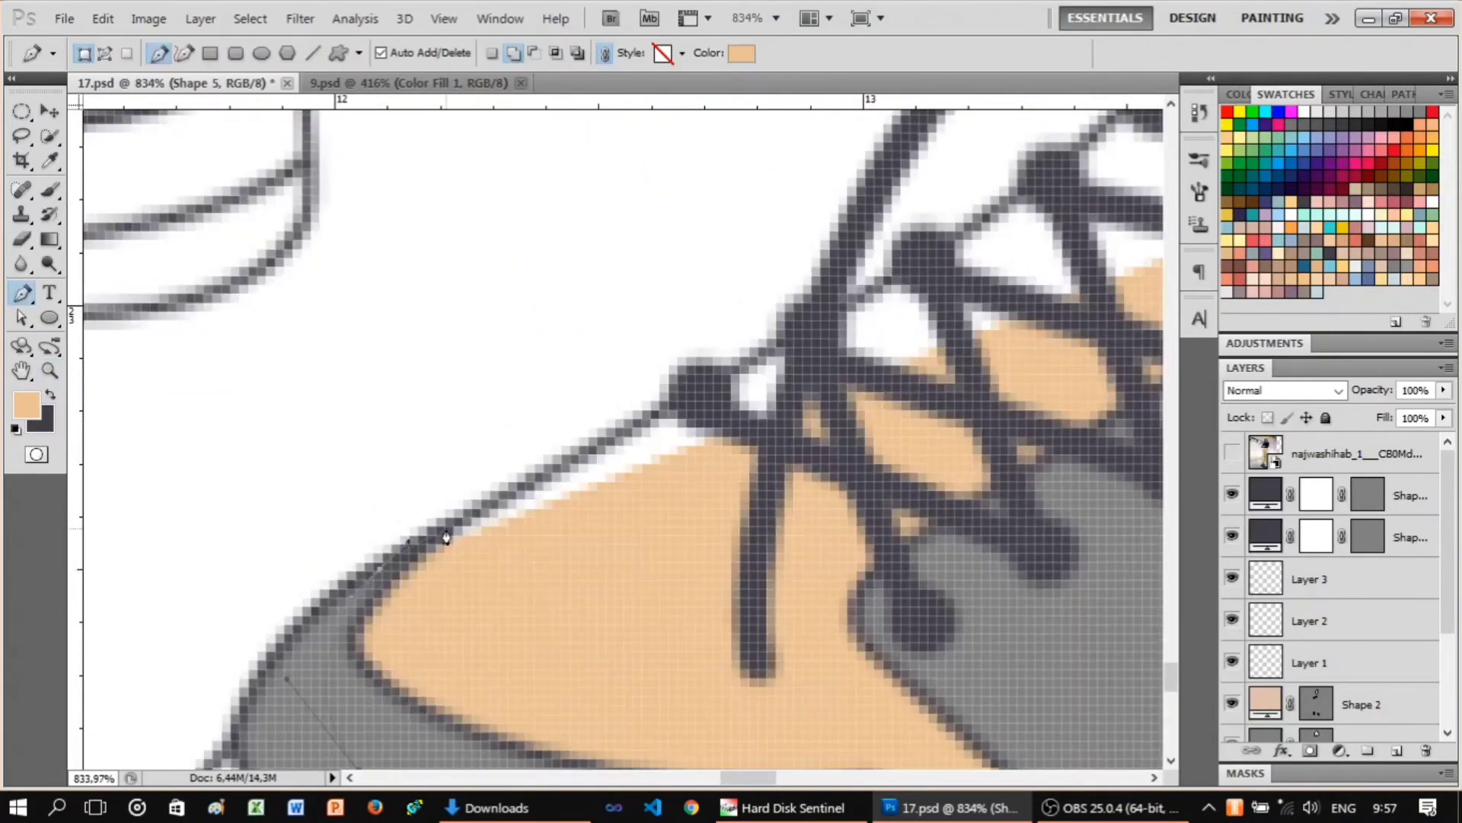
pyautogui.scroll(-1, 446, 538)
pyautogui.scroll(-1, 495, 526)
pyautogui.scroll(-1, 510, 518)
pyautogui.scroll(-1, 521, 515)
pyautogui.press('z')
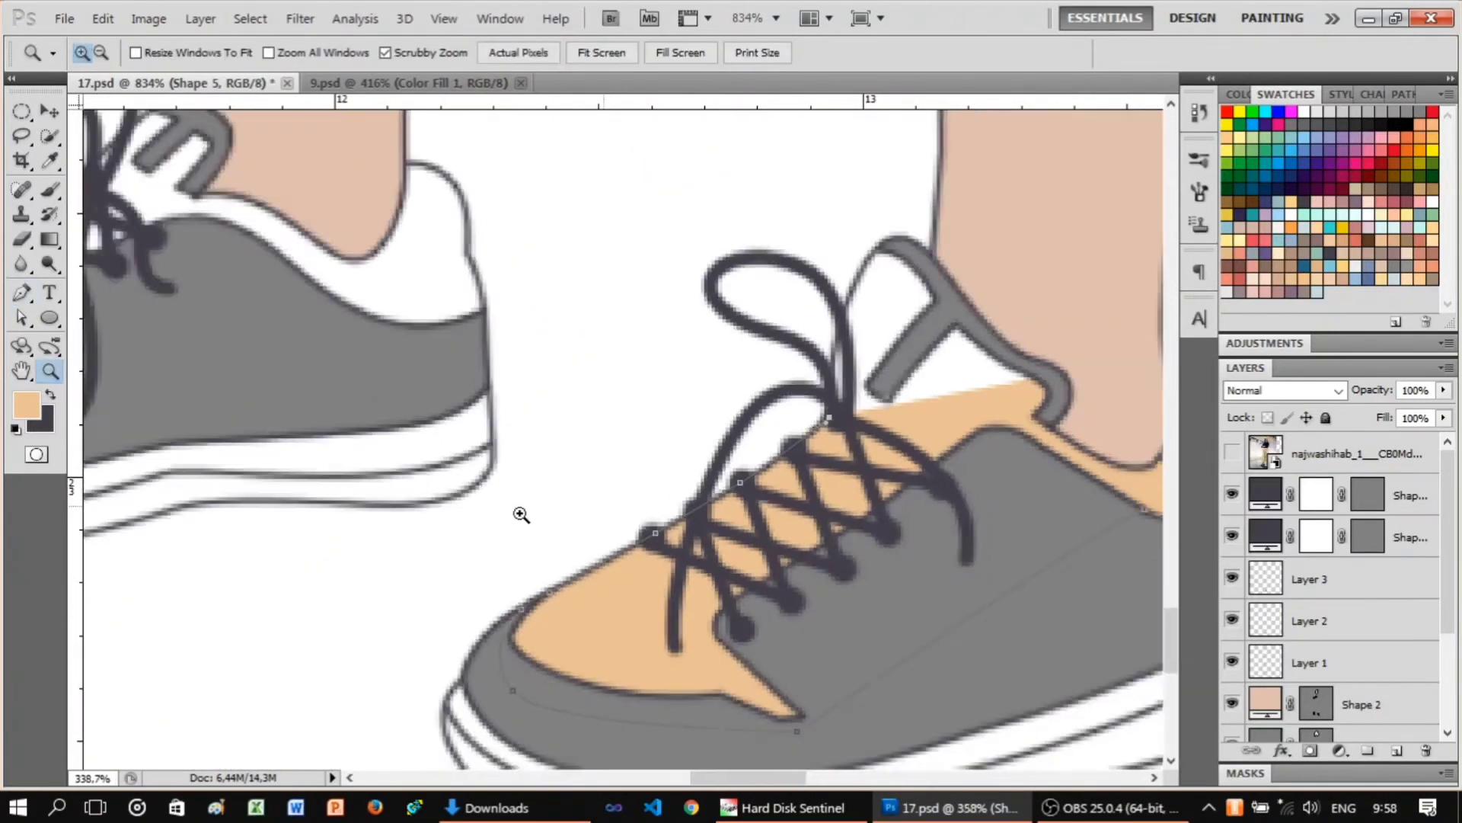
pyautogui.press('p')
pyautogui.scroll(3, 521, 515)
pyautogui.press('z')
pyautogui.scroll(-3, 688, 473)
pyautogui.press('p')
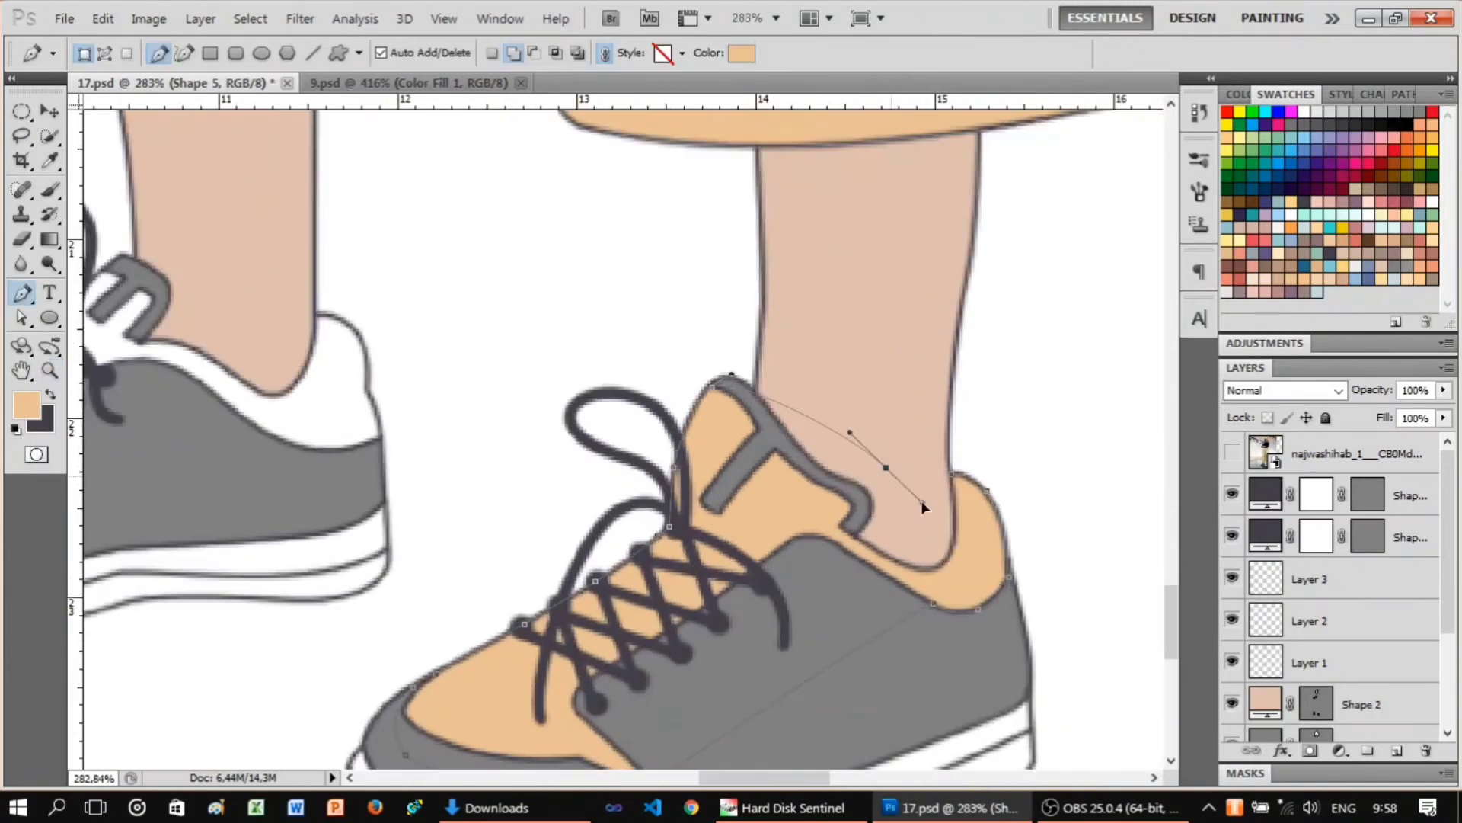
# Add anchors along the toe panels and laces, then start picking a paler f9e7d3 fill.
pyautogui.press('z')
pyautogui.scroll(-3, 922, 487)
pyautogui.scroll(5, 916, 428)
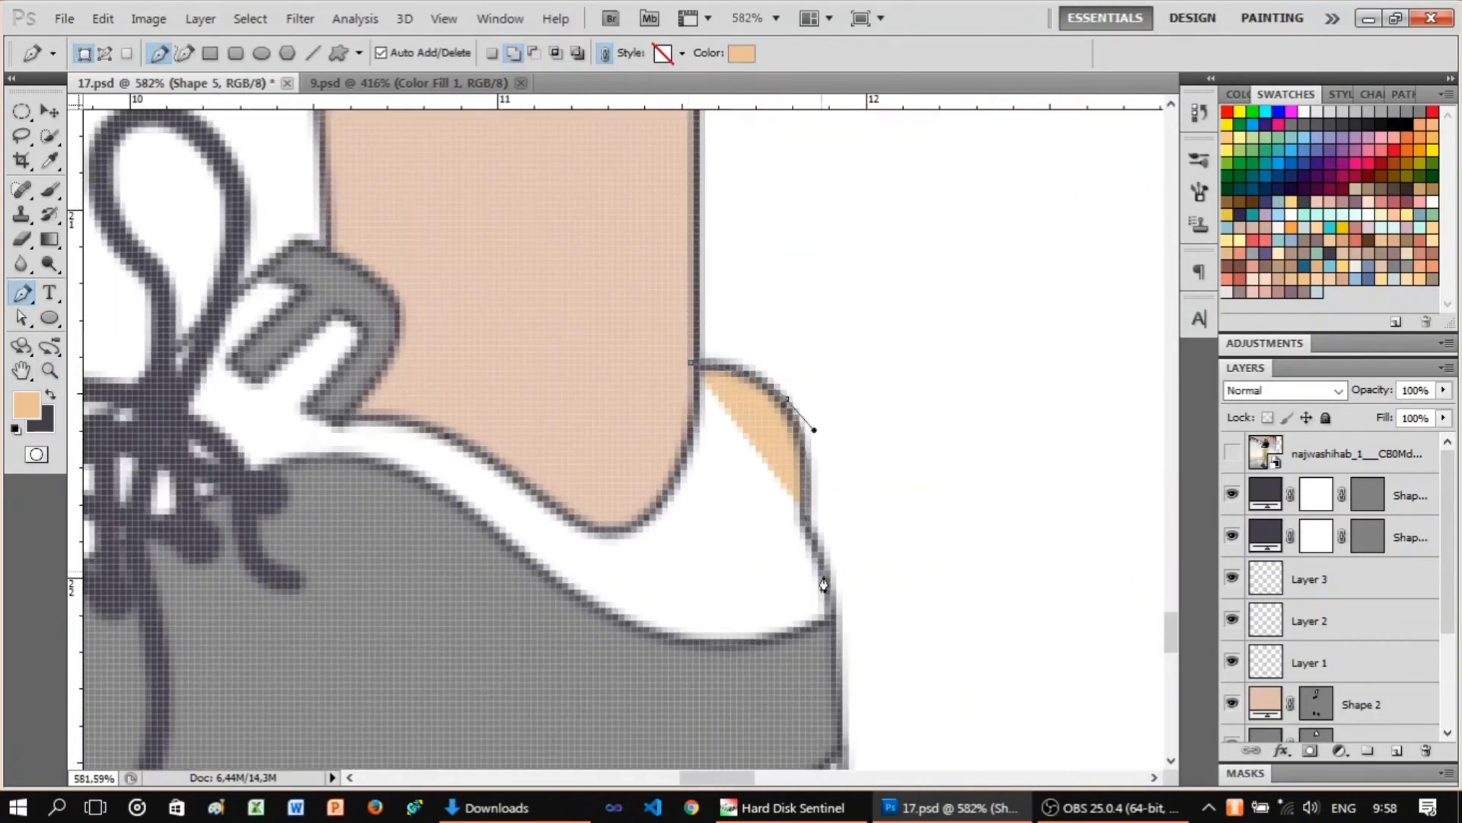
pyautogui.press('z')
pyautogui.scroll(-3, 799, 690)
pyautogui.press('p')
pyautogui.scroll(3, 843, 538)
pyautogui.scroll(2, 548, 500)
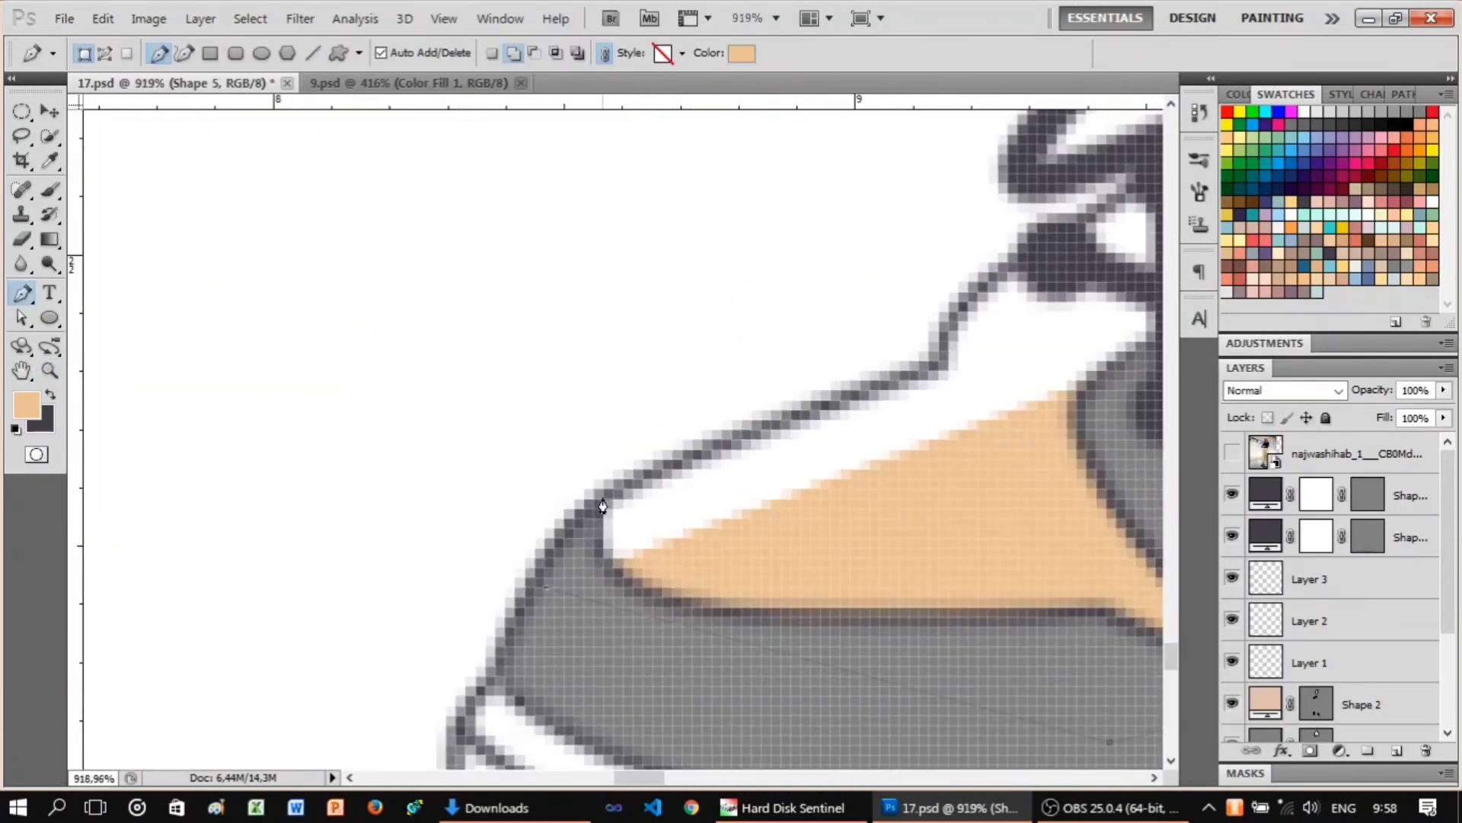
pyautogui.click(802, 392)
pyautogui.scroll(-2, 803, 466)
pyautogui.press('z')
pyautogui.scroll(-3, 946, 419)
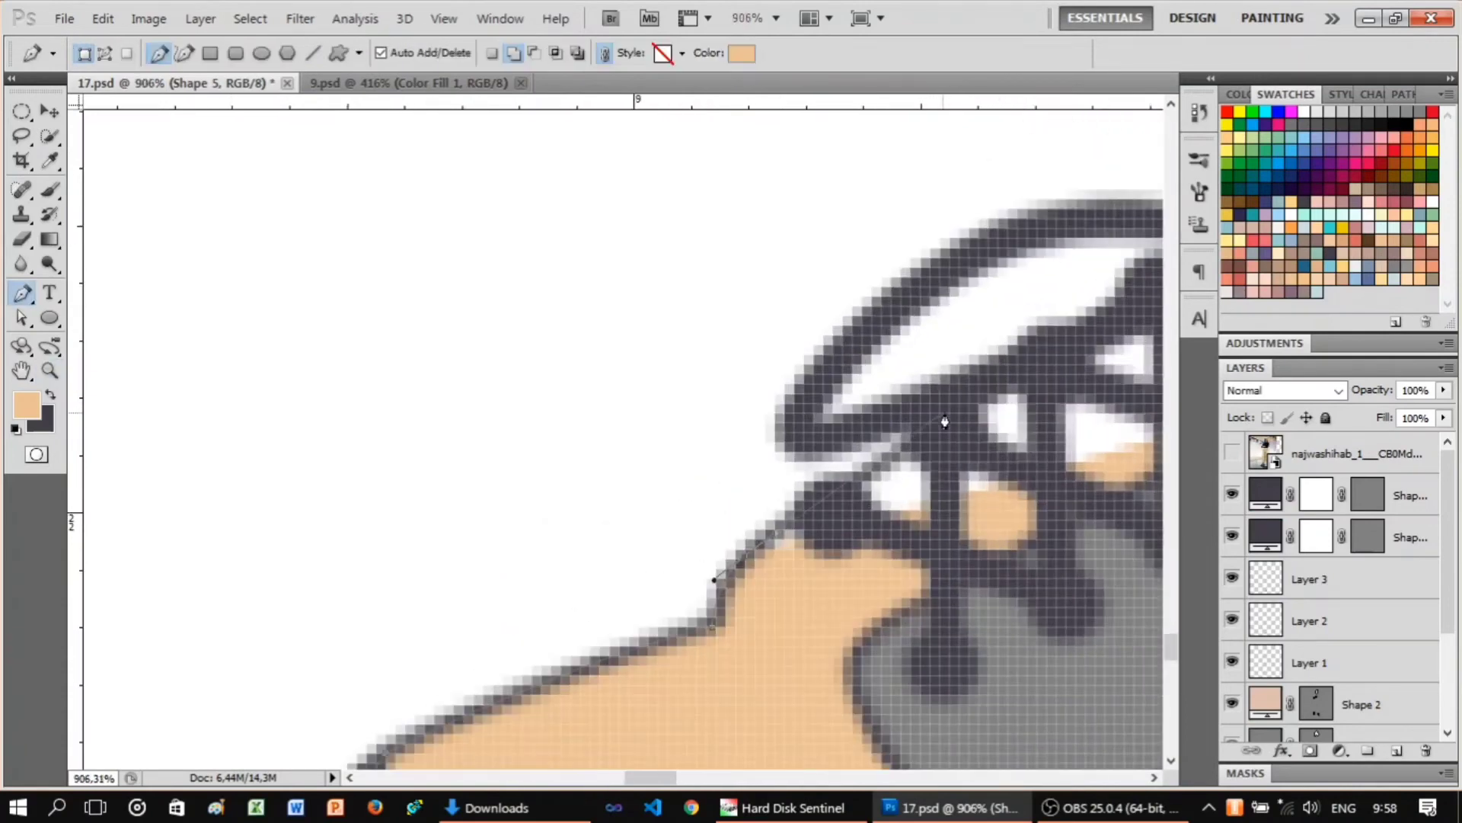
pyautogui.scroll(2, 660, 478)
pyautogui.press('p')
pyautogui.scroll(3, 661, 478)
pyautogui.scroll(-2, 884, 385)
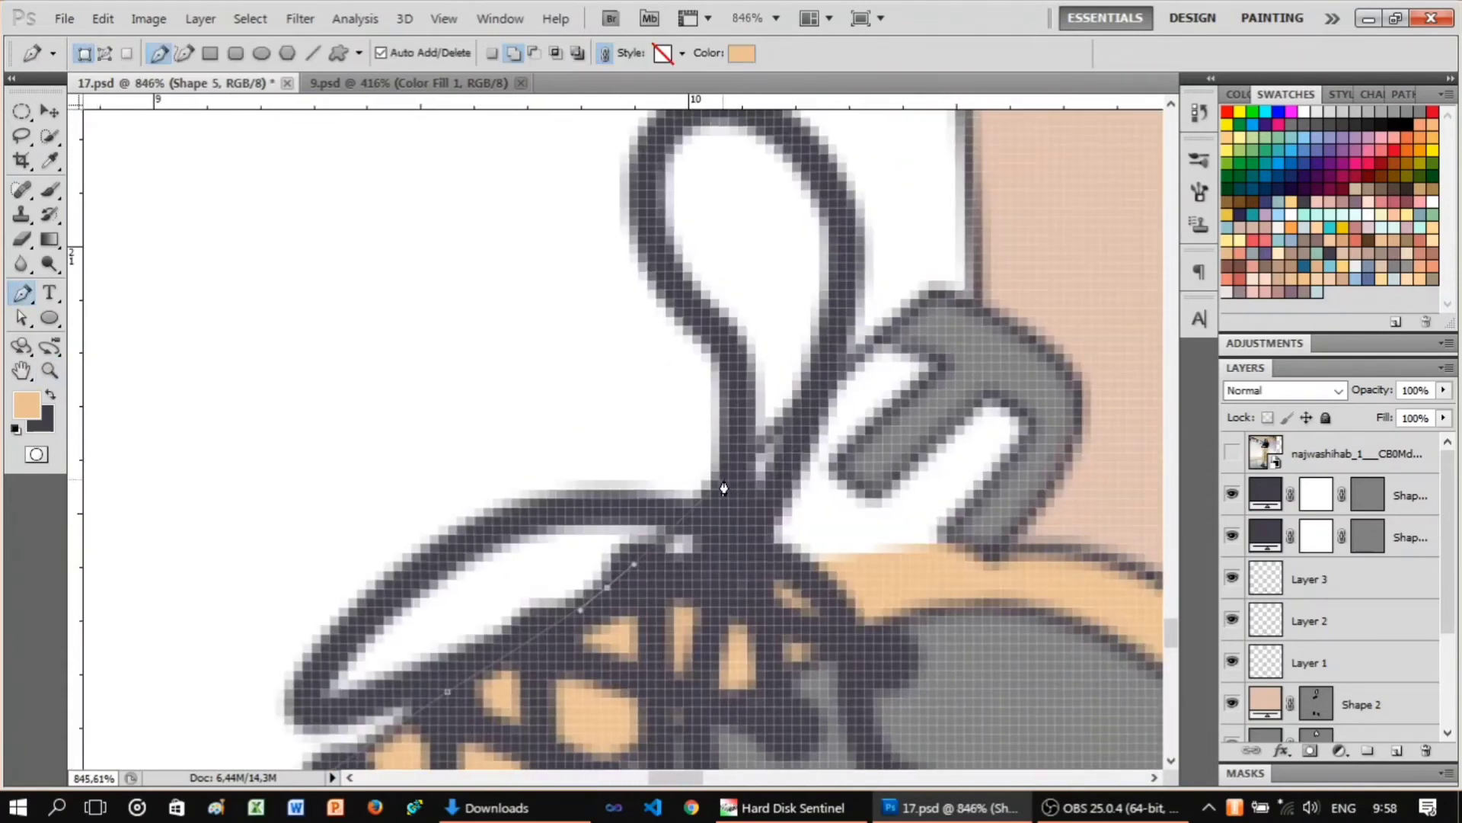
pyautogui.scroll(1, 884, 385)
pyautogui.press('z')
pyautogui.scroll(-3, 1080, 477)
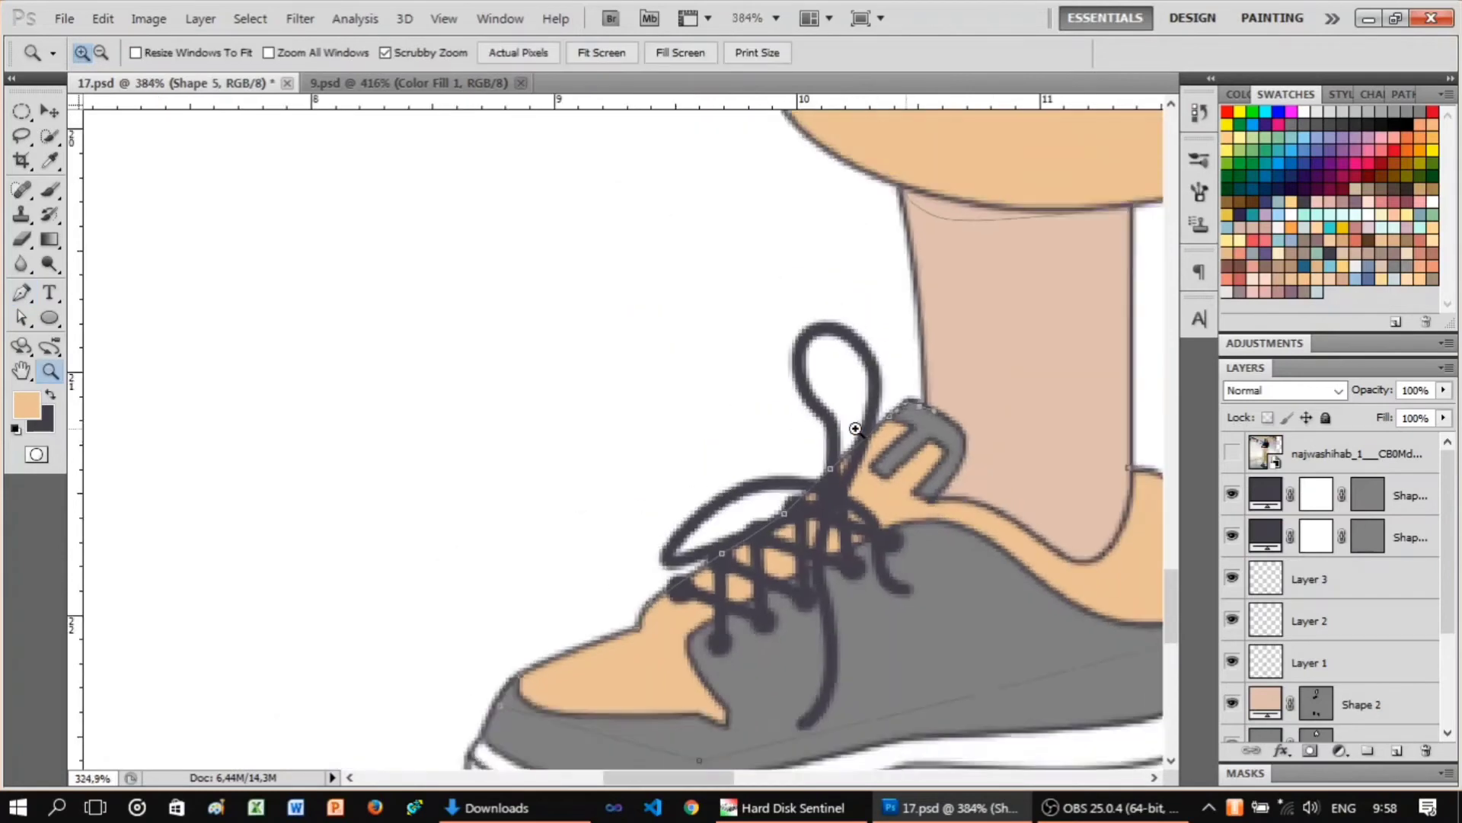
pyautogui.scroll(1, 980, 440)
pyautogui.scroll(-4, 470, 469)
pyautogui.scroll(-2, 470, 468)
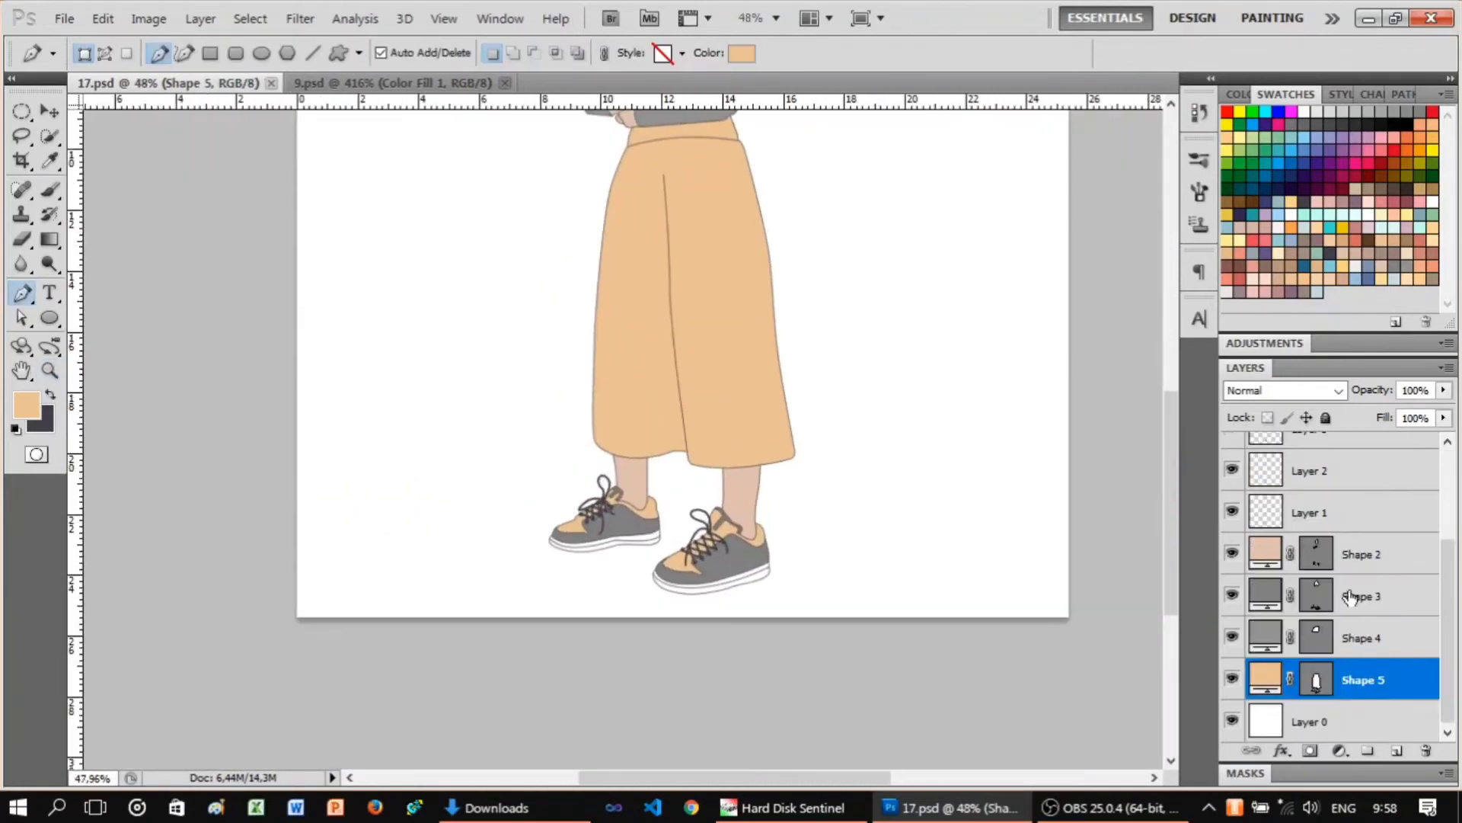
pyautogui.doubleClick(1266, 678)
# Lighten Shape 5 to a pale peach and toggle the reference photo's visibility.
pyautogui.click(886, 367)
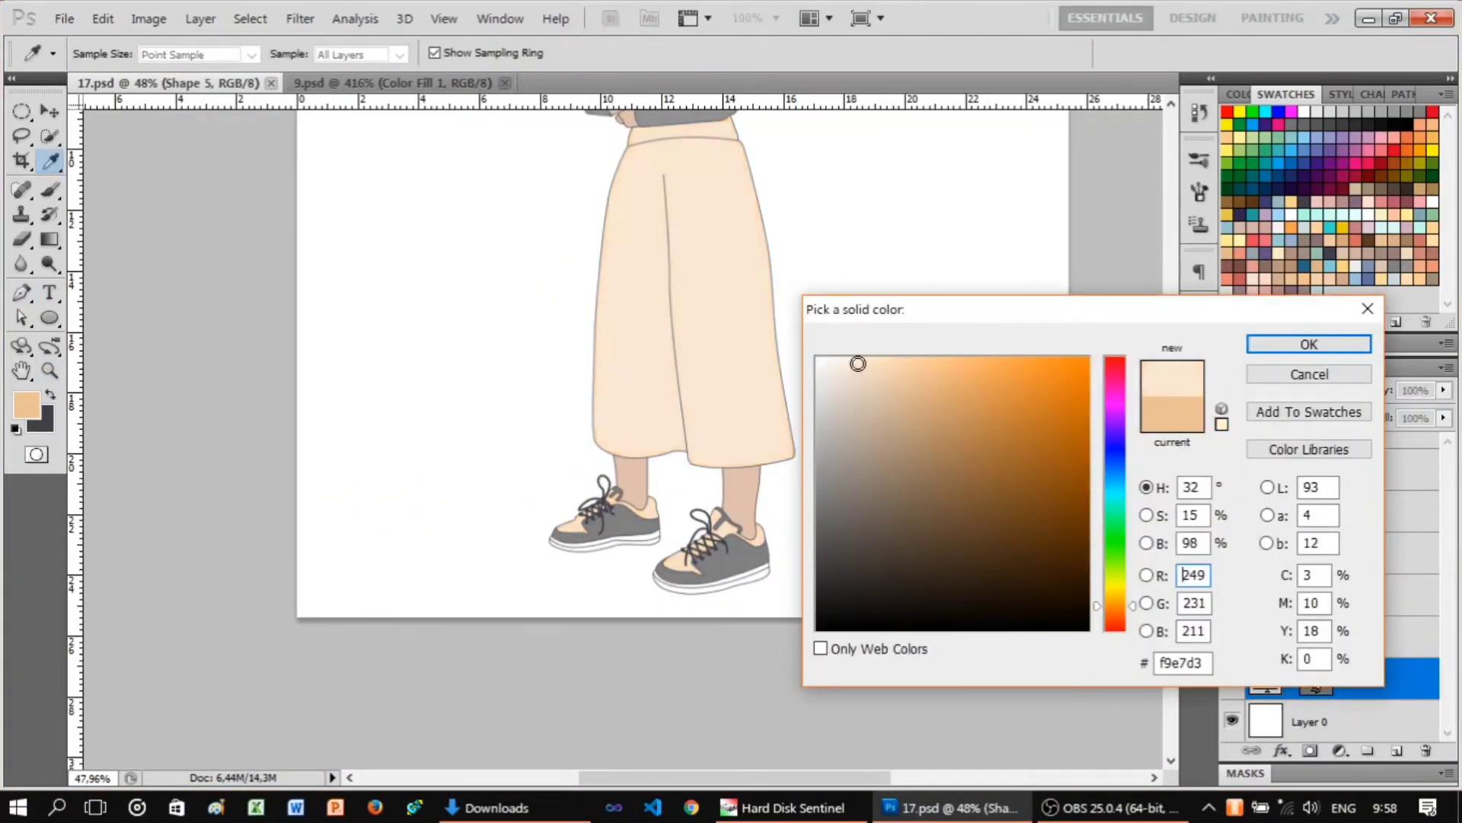
pyautogui.click(1287, 350)
pyautogui.press('p')
pyautogui.scroll(-2, 777, 581)
pyautogui.scroll(3, 777, 581)
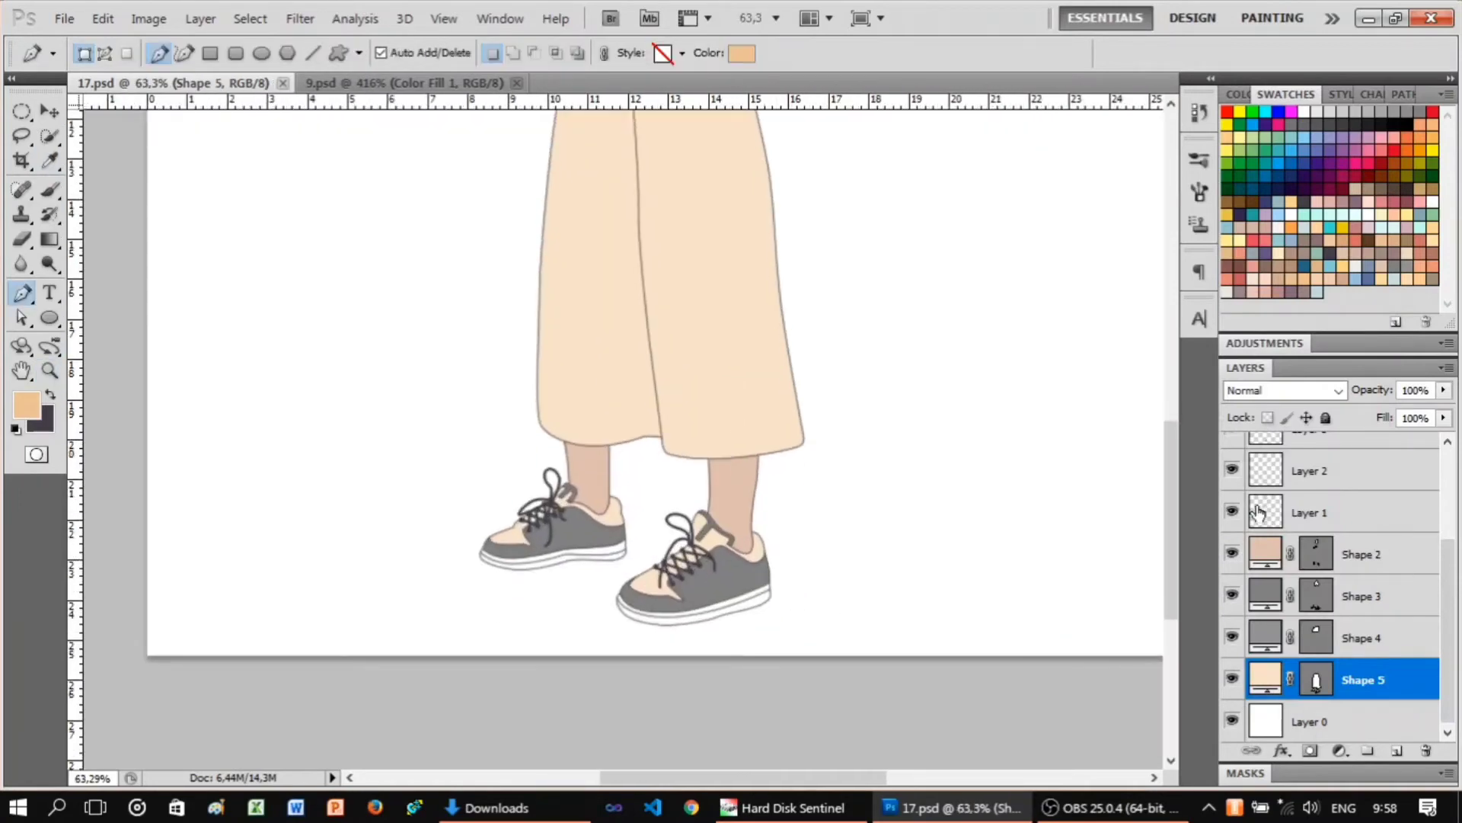
pyautogui.click(1231, 455)
pyautogui.scroll(2, 773, 617)
pyautogui.scroll(2, 773, 617)
pyautogui.scroll(-3, 1333, 610)
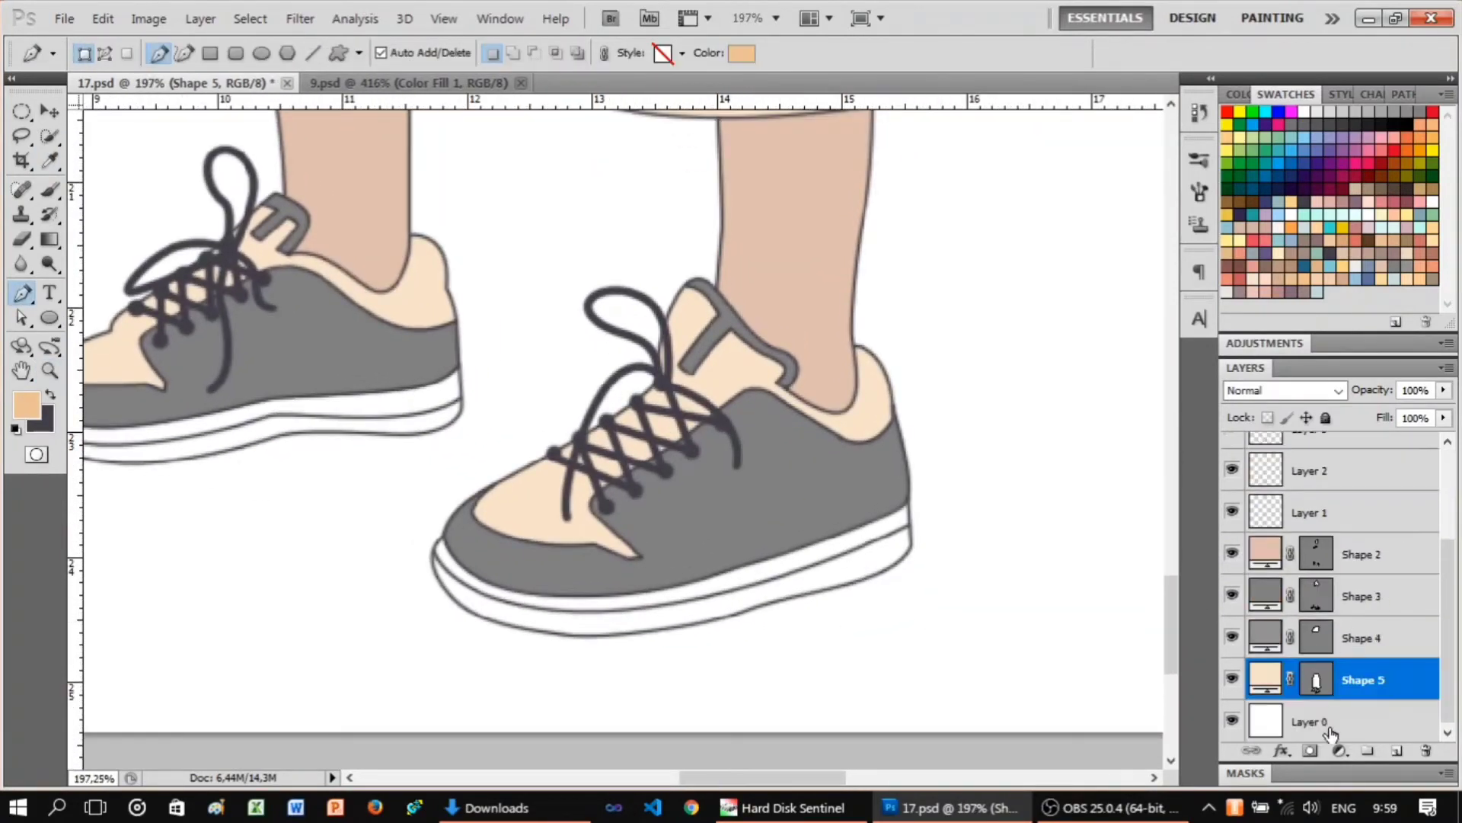
# Above Layer 0, pen-draw a new Shape 6 tracing along both shoe soles.
pyautogui.click(1325, 721)
pyautogui.scroll(3, 952, 563)
pyautogui.click(945, 529)
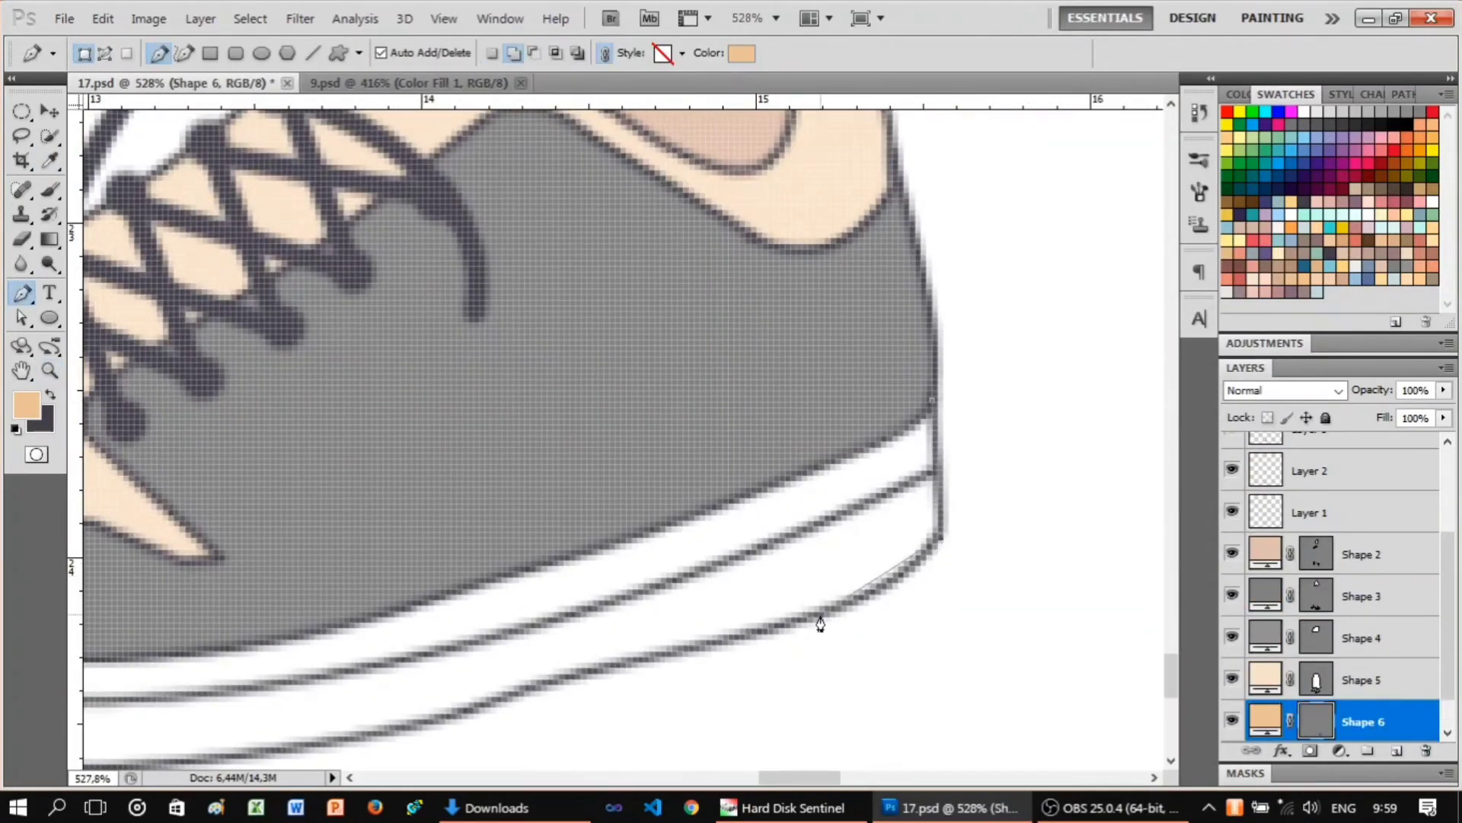
pyautogui.click(699, 658)
pyautogui.scroll(-3, 784, 604)
pyautogui.scroll(3, 770, 620)
pyautogui.scroll(-2, 803, 663)
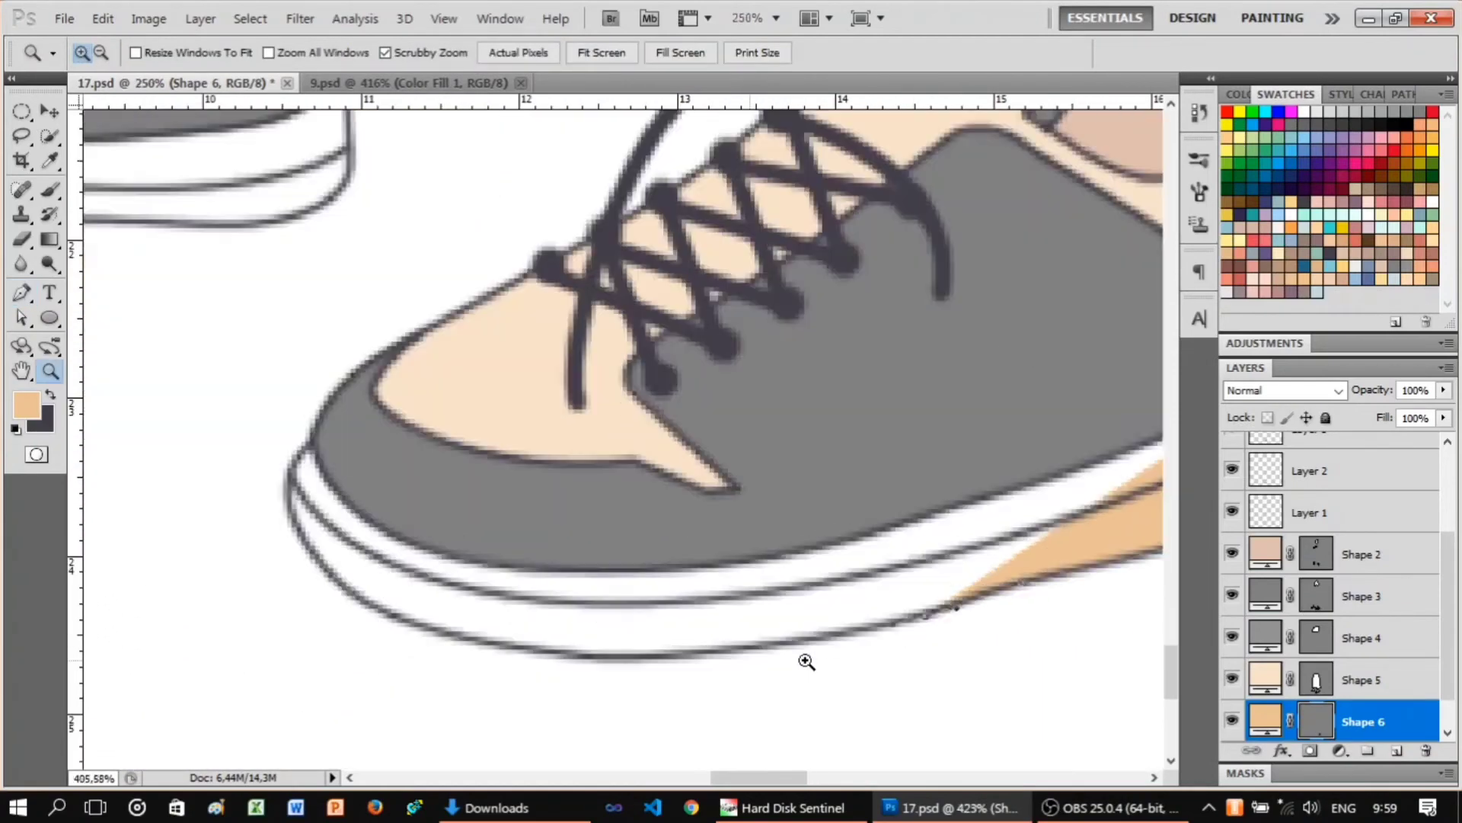
pyautogui.scroll(1, 575, 667)
pyautogui.click(575, 668)
pyautogui.scroll(-2, 304, 571)
pyautogui.click(300, 424)
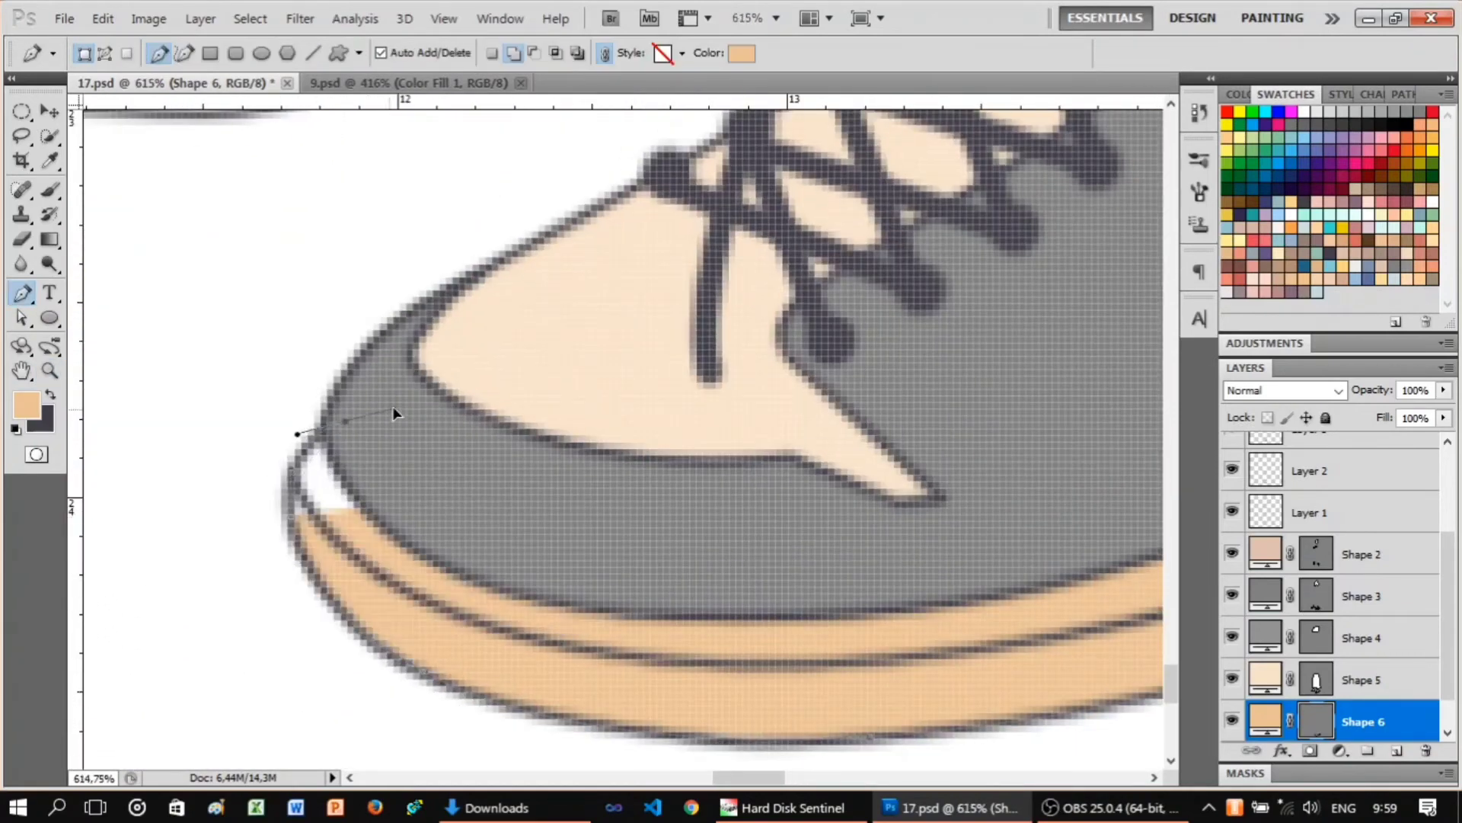
pyautogui.press('z')
# Set Shape 6's fill colour to white and keep refining the sole path.
pyautogui.doubleClick(1266, 720)
pyautogui.click(1306, 343)
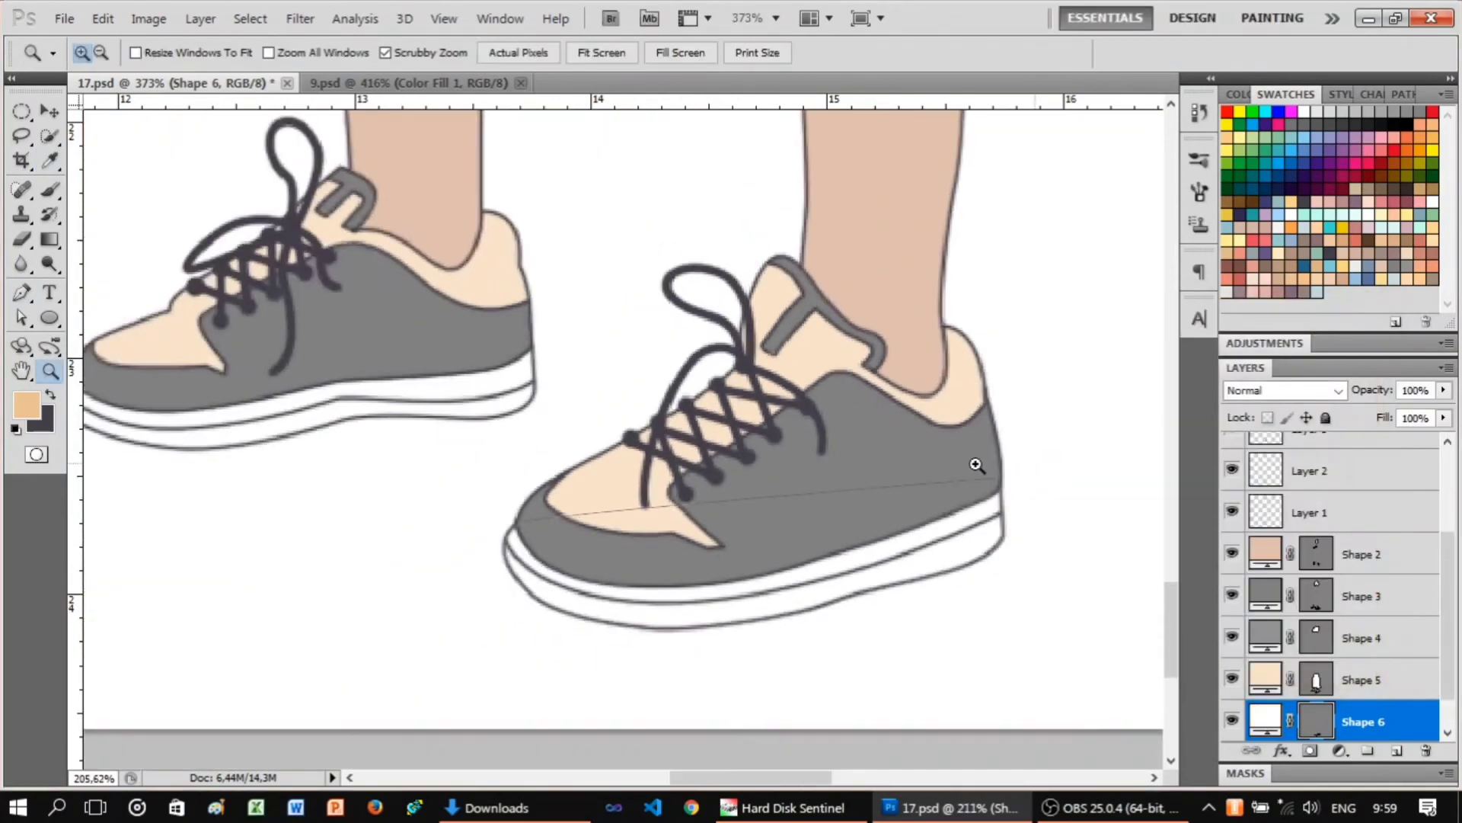
pyautogui.scroll(3, 896, 438)
pyautogui.press('p')
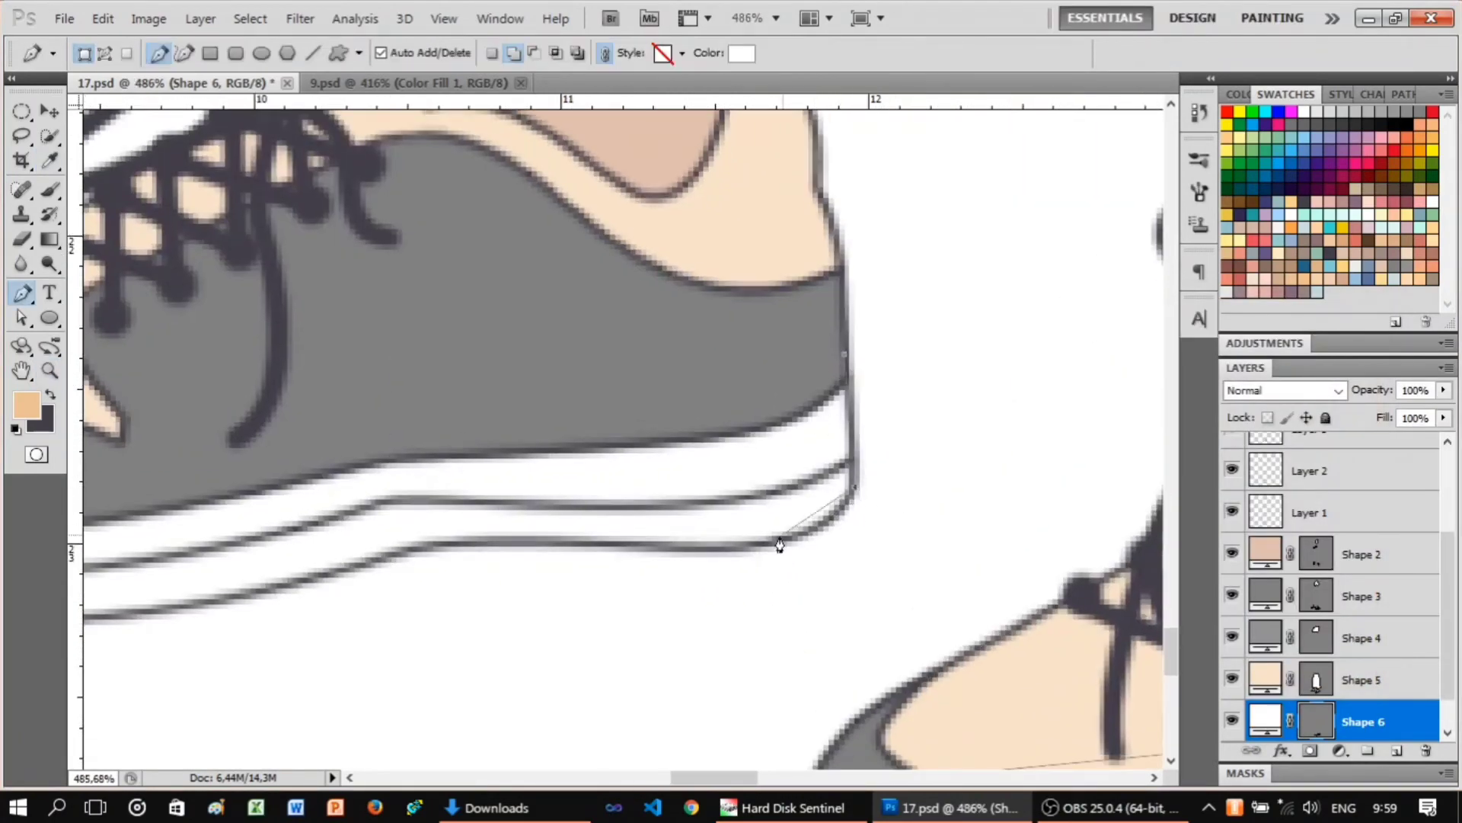
pyautogui.scroll(1, 426, 553)
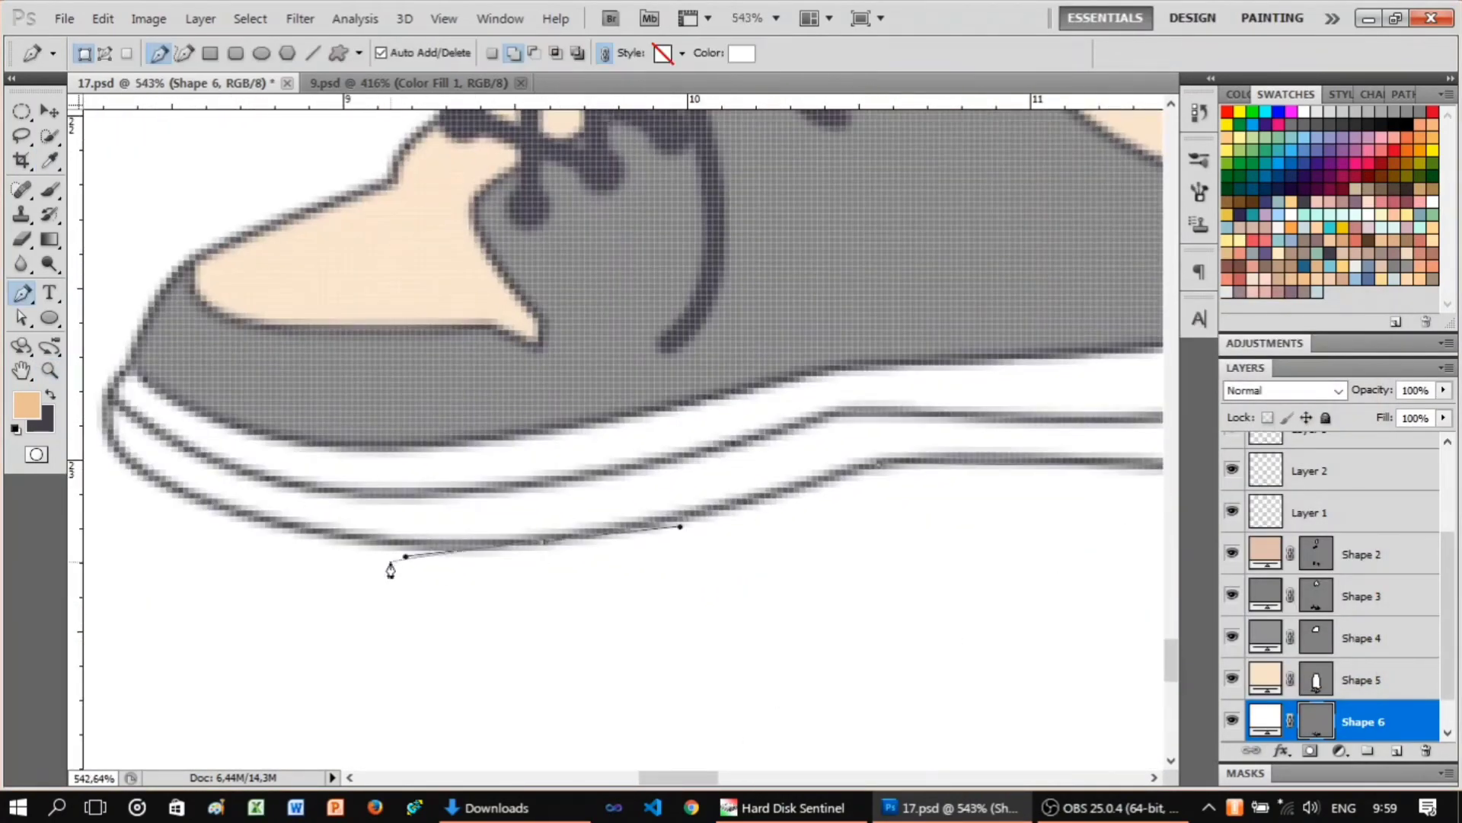
pyautogui.scroll(-5, 262, 644)
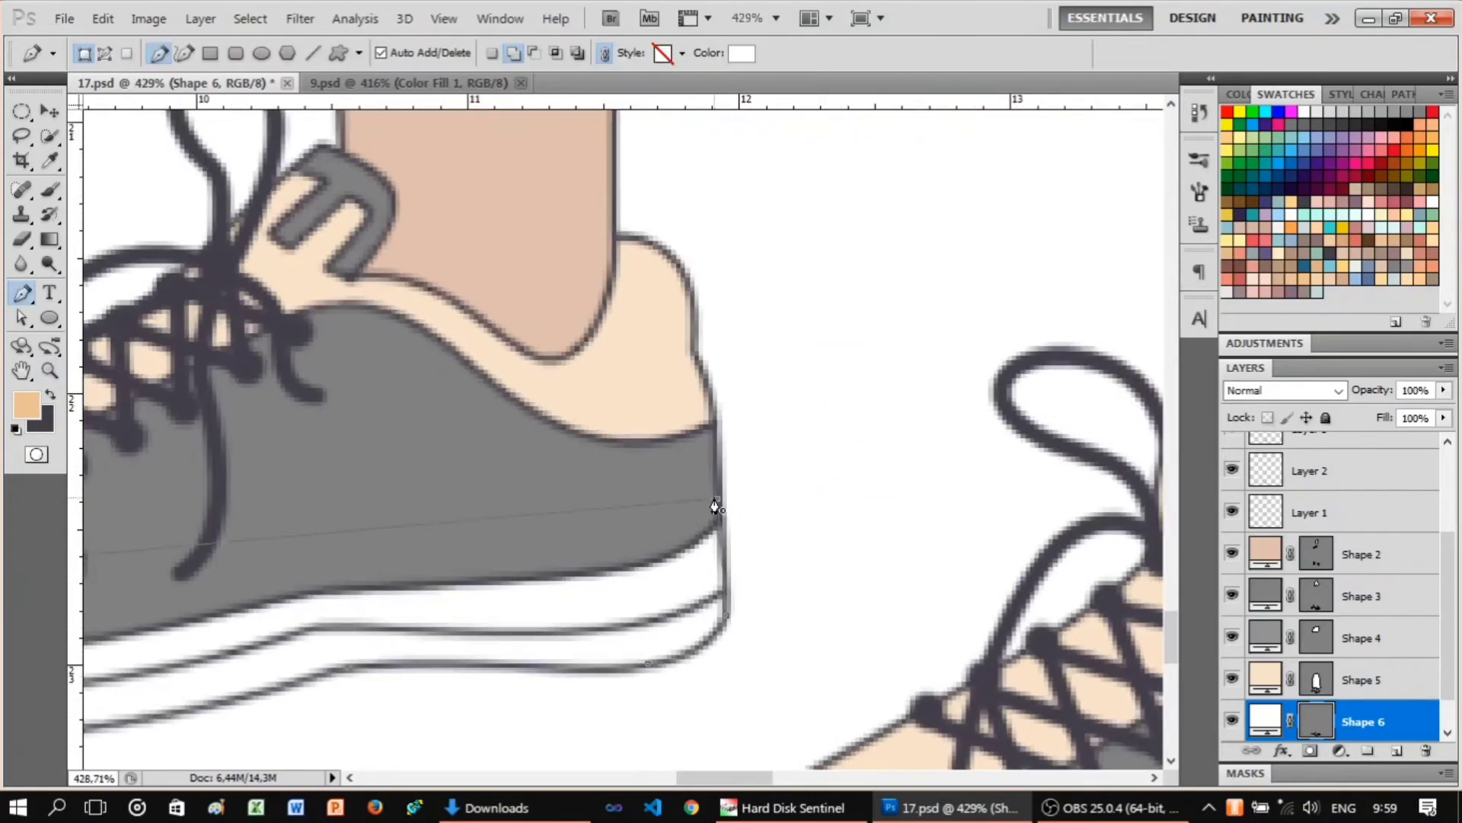
pyautogui.scroll(-5, 669, 483)
# Change Shape 5's trouser colour to a warmer, yellower fbdd9d.
pyautogui.doubleClick(1273, 642)
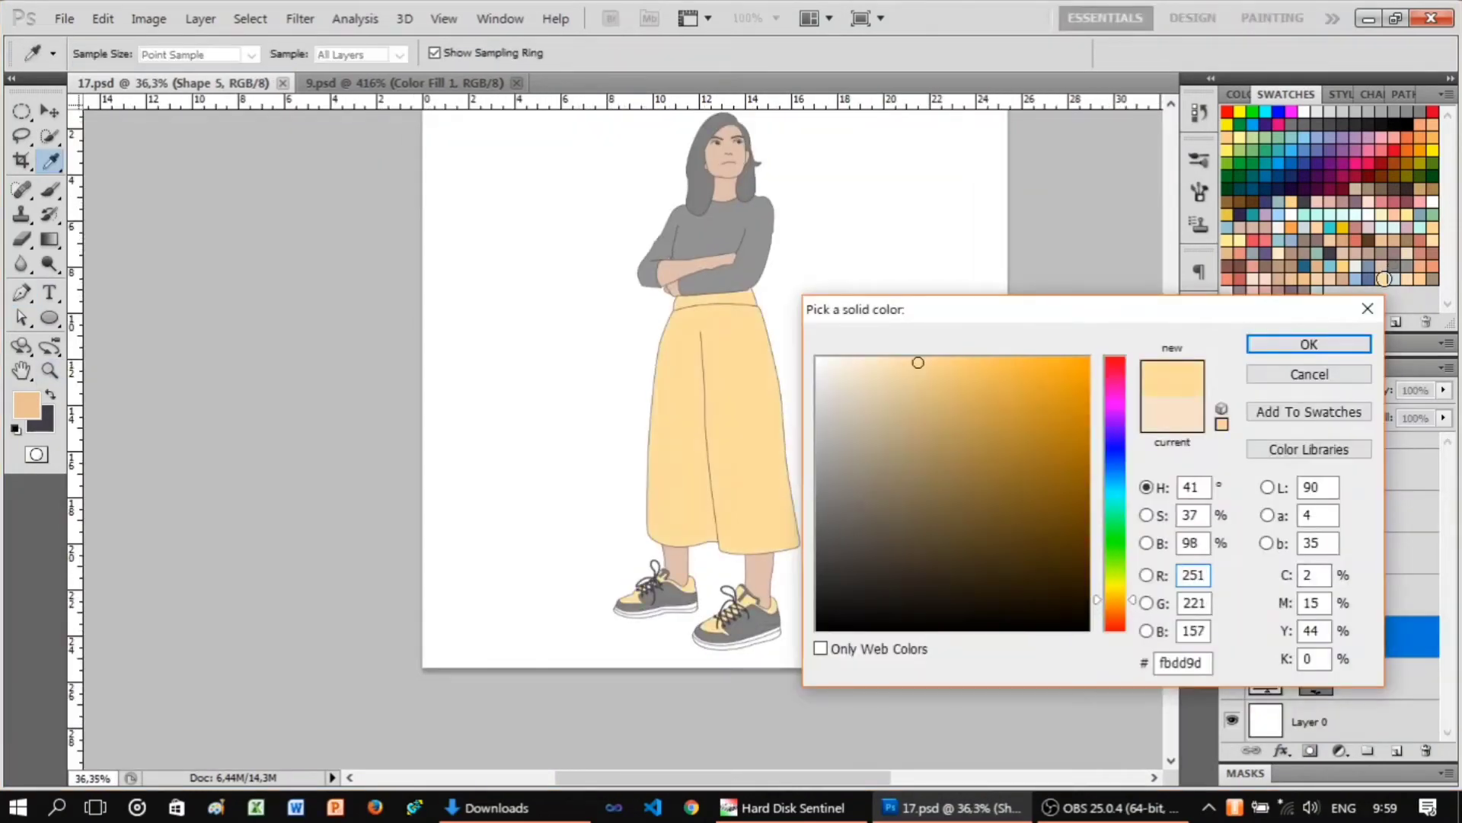
pyautogui.click(1271, 355)
pyautogui.scroll(5, 712, 152)
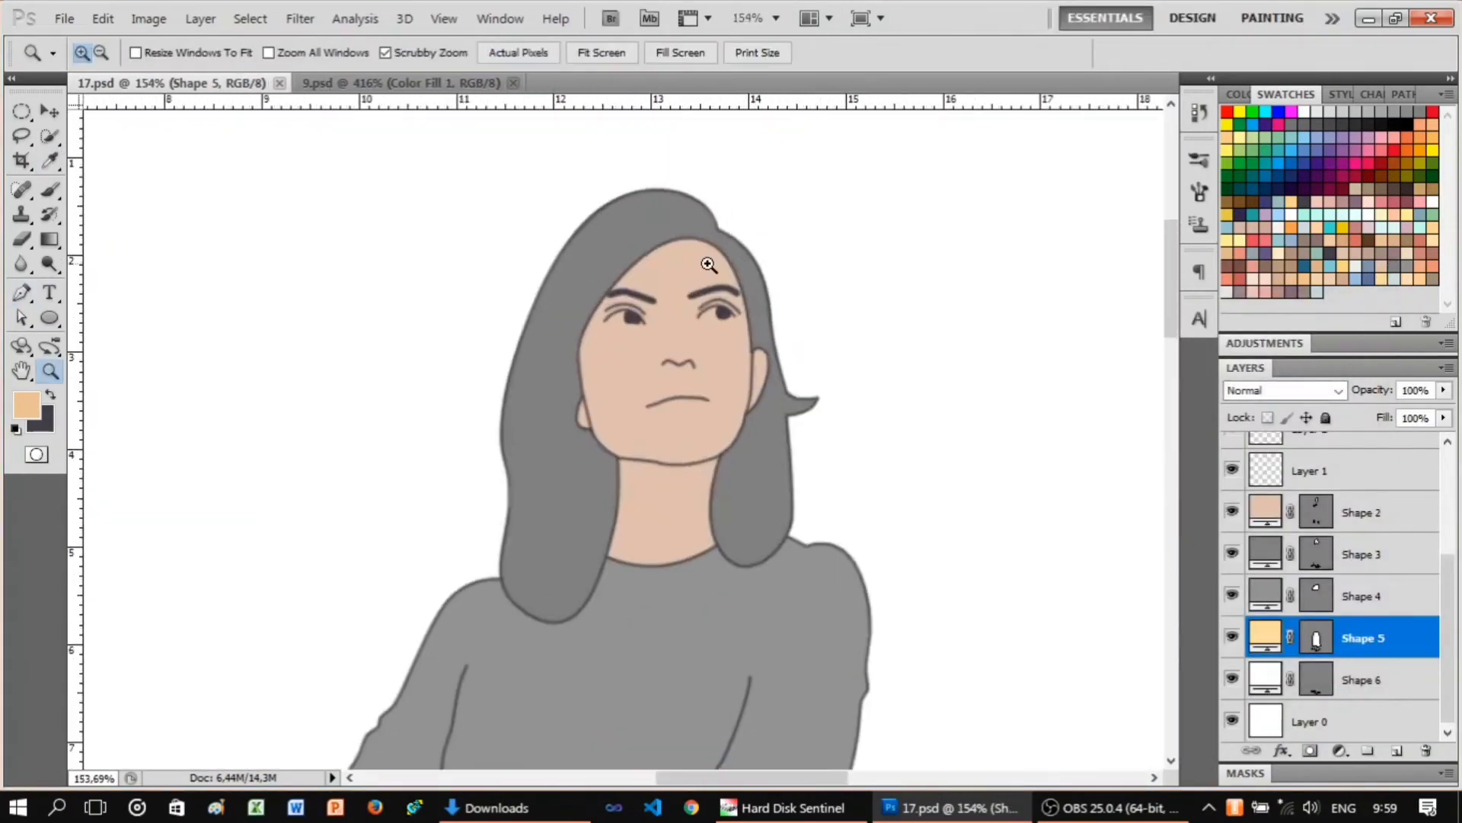
pyautogui.scroll(2, 712, 152)
# Draw Shape 7 as a pale peach strip from the forehead down the face's right edge to the chin.
pyautogui.click(1315, 509)
pyautogui.scroll(-1, 639, 223)
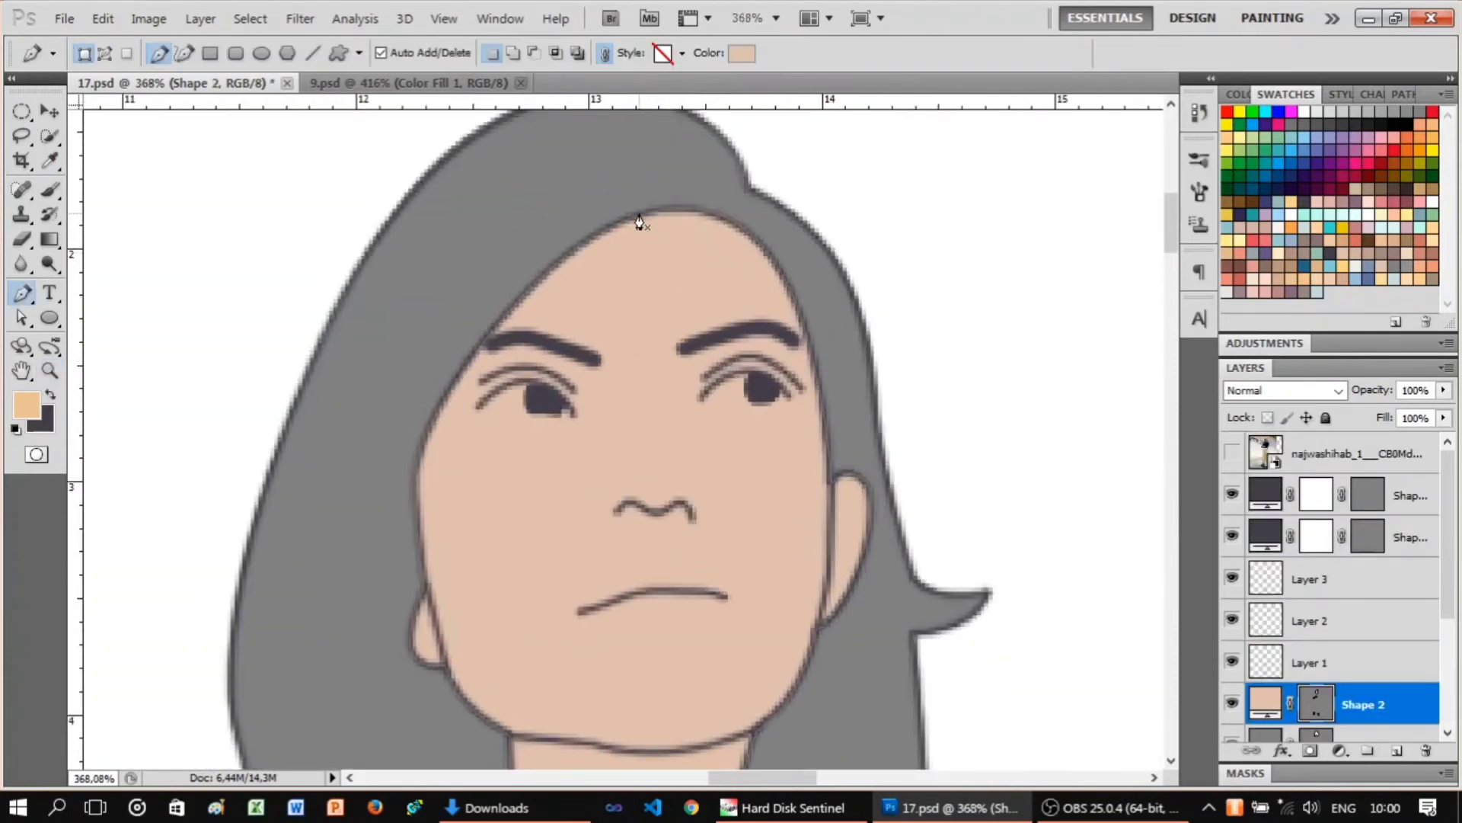
pyautogui.moveTo(787, 308); pyautogui.dragTo(792, 315)
pyautogui.scroll(-1, 792, 315)
pyautogui.click(801, 496)
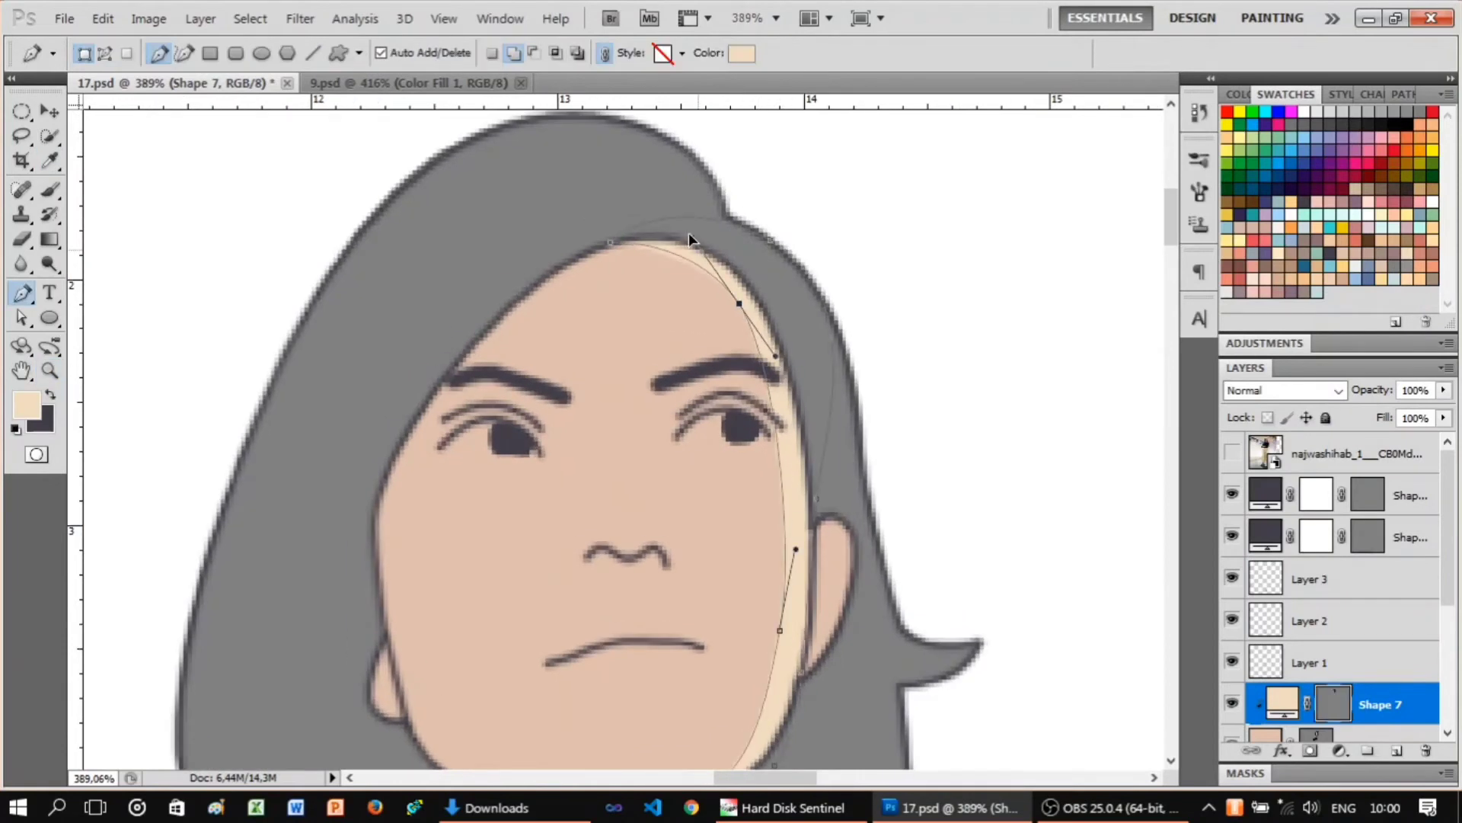
pyautogui.scroll(-3, 779, 371)
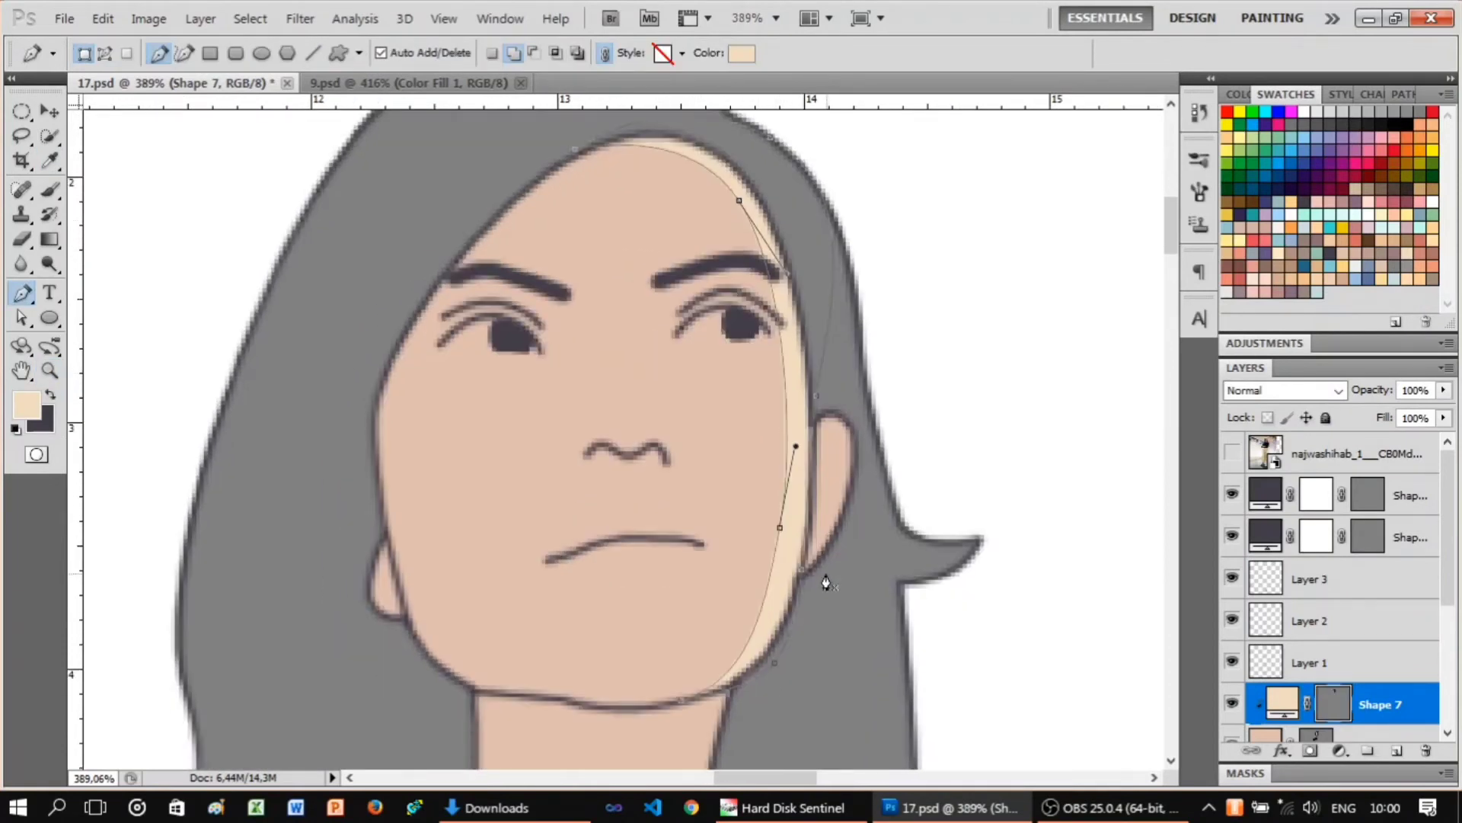
pyautogui.click(648, 641)
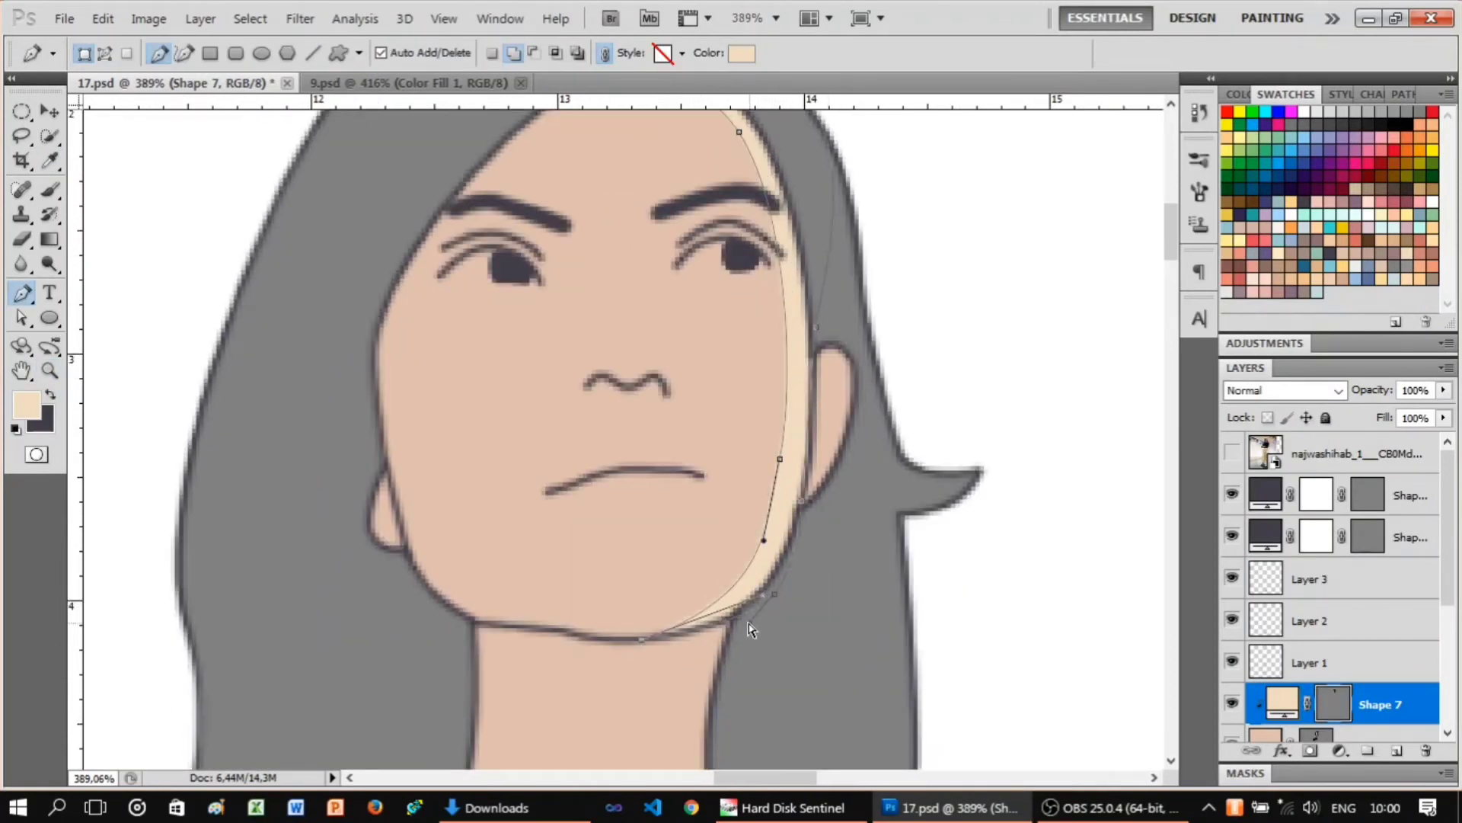
pyautogui.moveTo(732, 627); pyautogui.dragTo(571, 317)
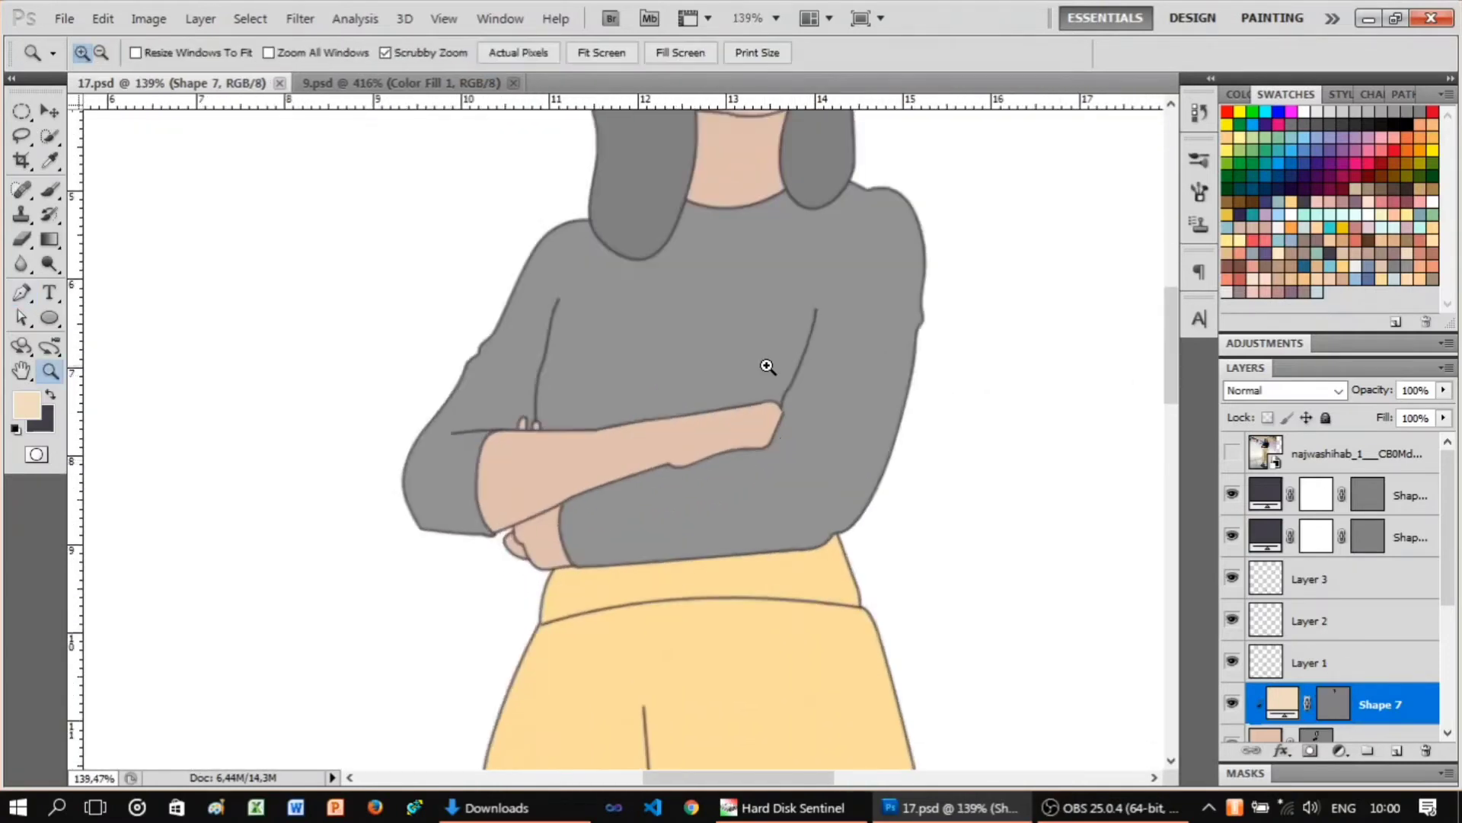
# Draw a curved pale peach highlight along the top of the crossed forearm.
pyautogui.moveTo(770, 368); pyautogui.dragTo(1301, 559)
pyautogui.click(215, 587)
pyautogui.moveTo(477, 575)
pyautogui.mouseDown()
pyautogui.moveTo(305, 560)
pyautogui.moveTo(316, 514)
pyautogui.mouseUp()
pyautogui.click(494, 518)
pyautogui.moveTo(955, 439); pyautogui.dragTo(1058, 487)
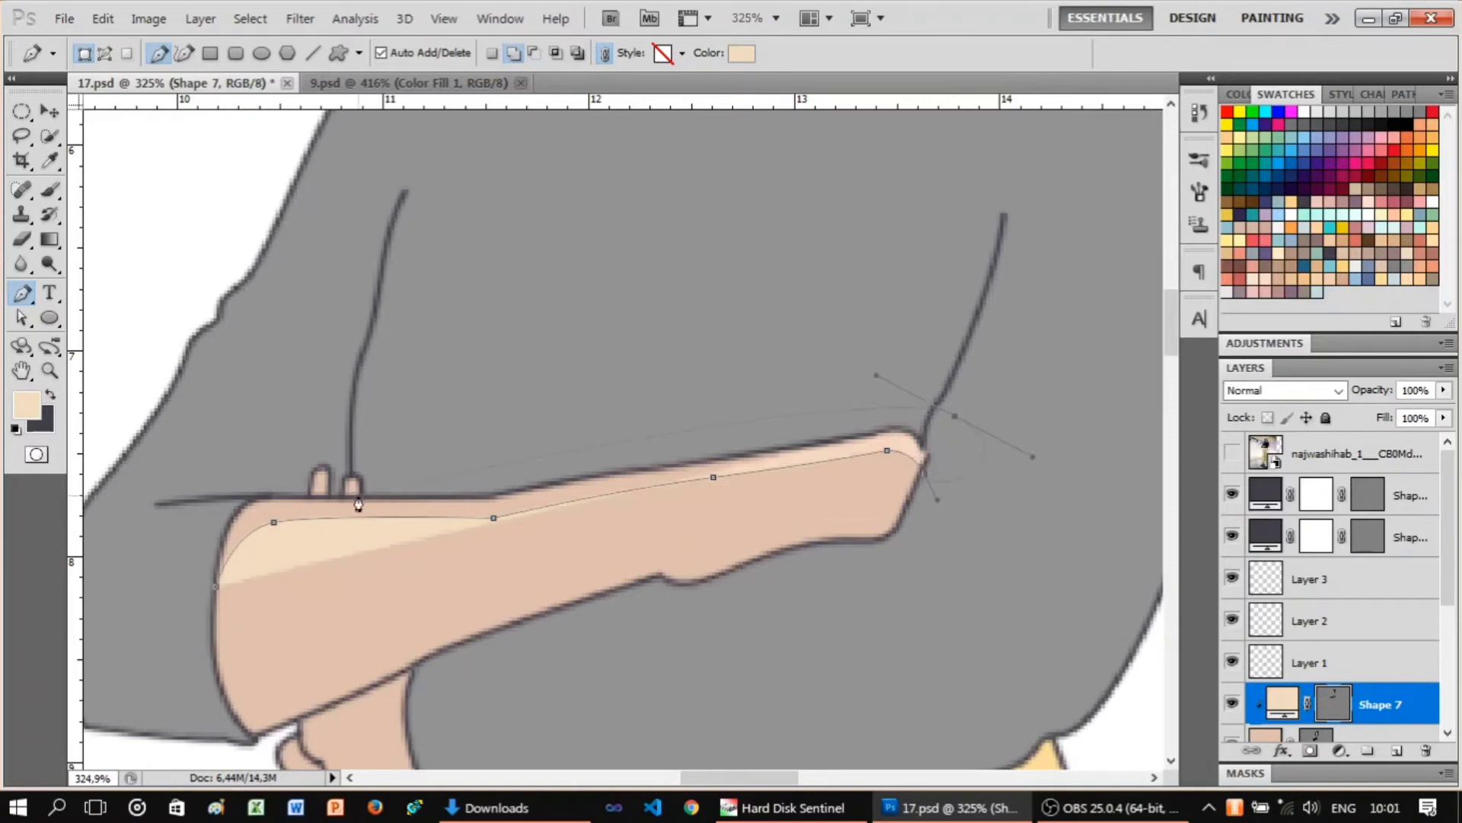
pyautogui.scroll(-10, 271, 567)
pyautogui.scroll(5, 626, 448)
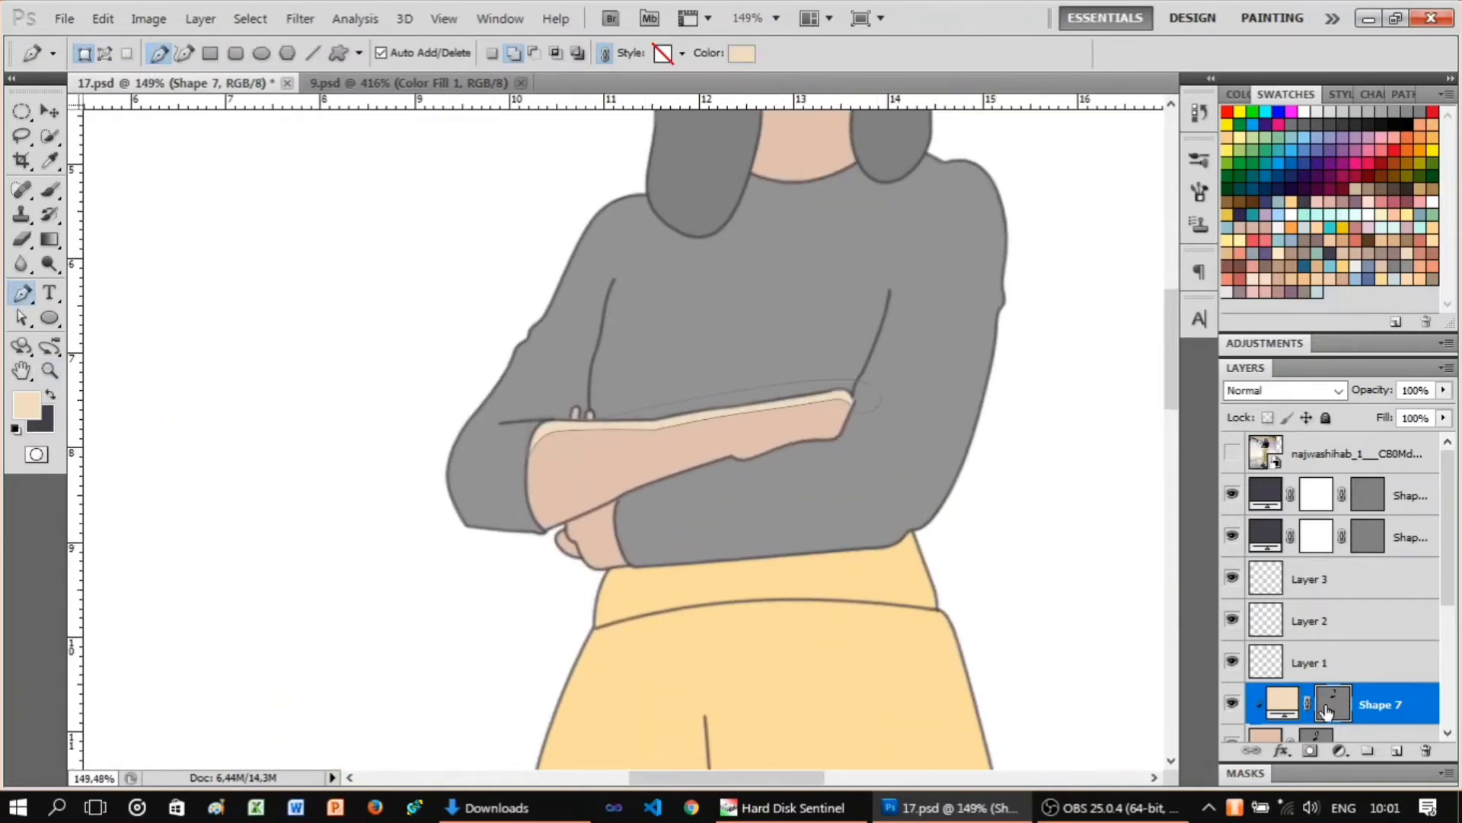
pyautogui.scroll(-5, 609, 435)
pyautogui.scroll(4, 702, 539)
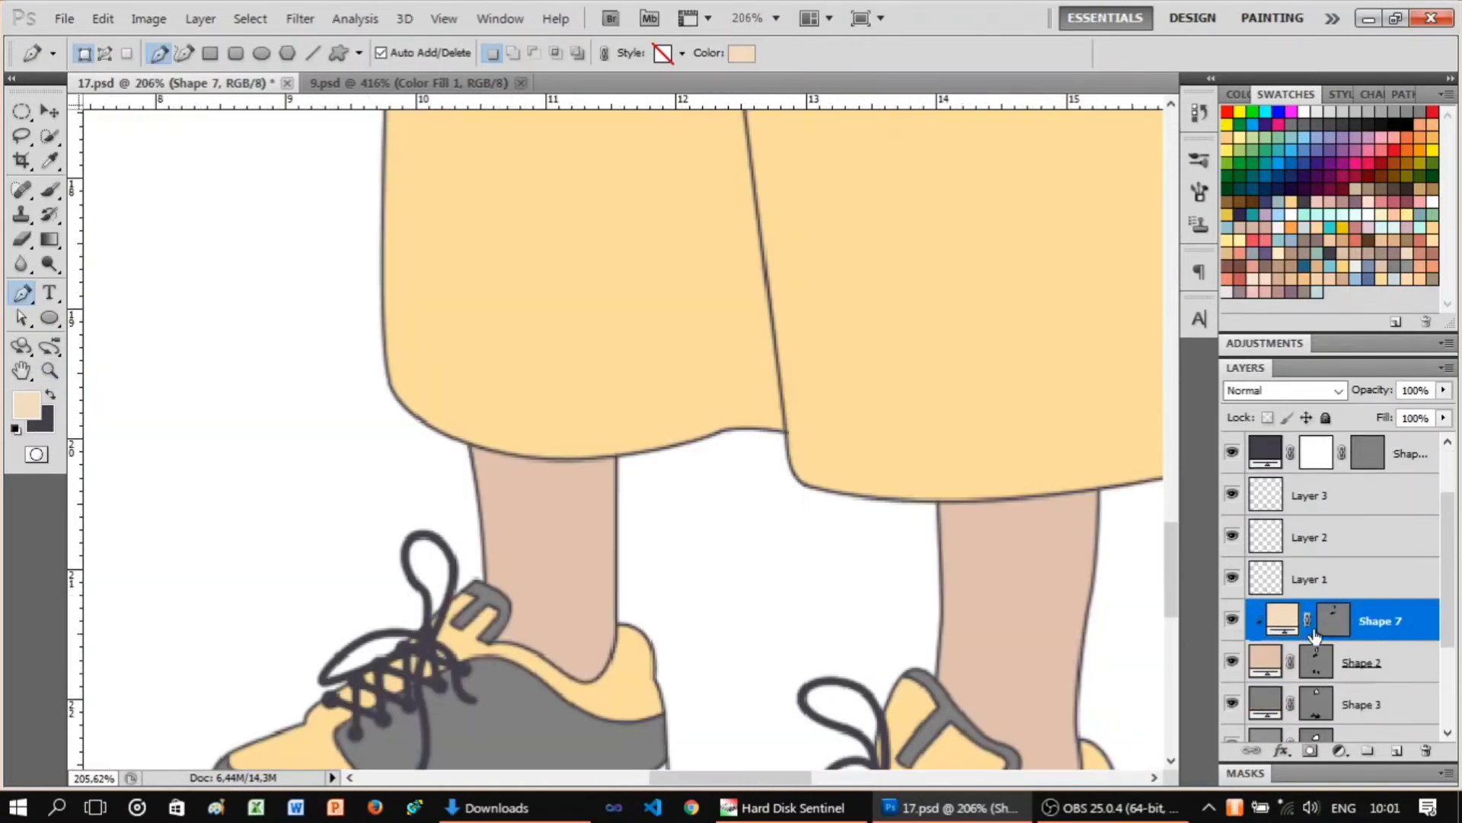
pyautogui.scroll(2, 595, 321)
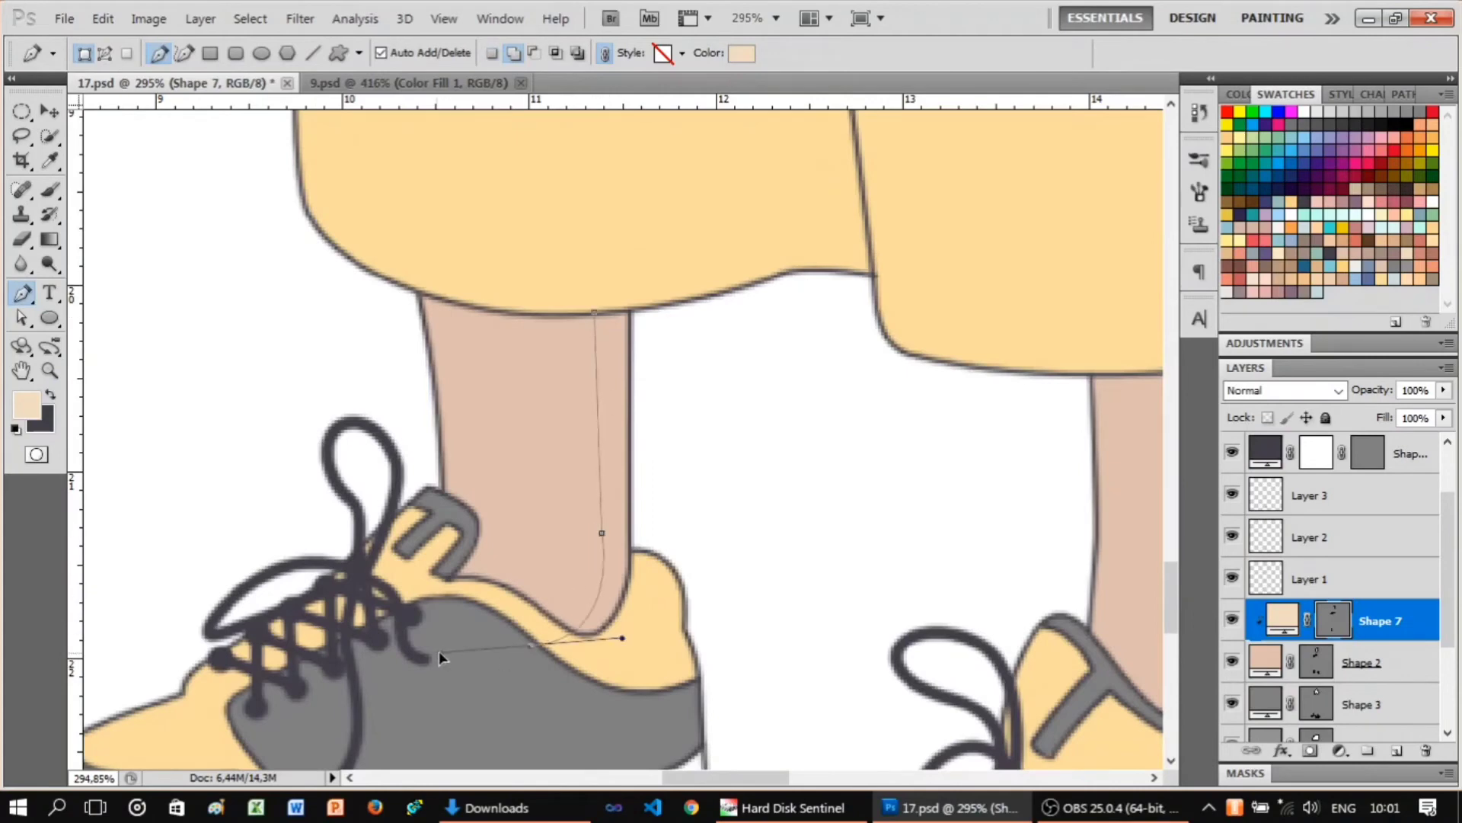
# Add pale peach highlight strips down the edges of the left and right legs.
pyautogui.moveTo(724, 398); pyautogui.dragTo(725, 457)
pyautogui.click(594, 312)
pyautogui.scroll(-4, 473, 369)
pyautogui.scroll(4, 929, 490)
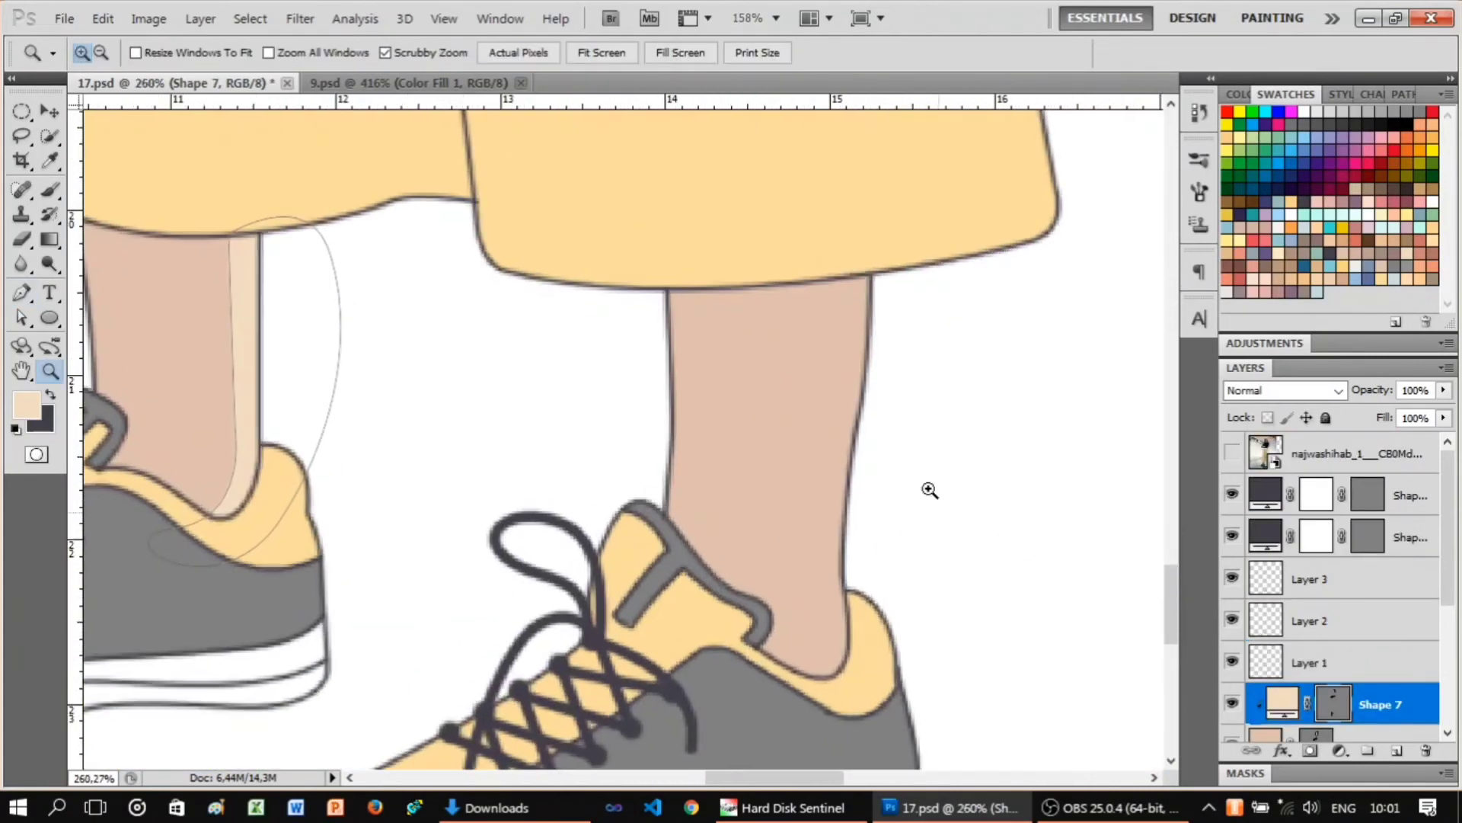
pyautogui.press('p')
pyautogui.click(833, 269)
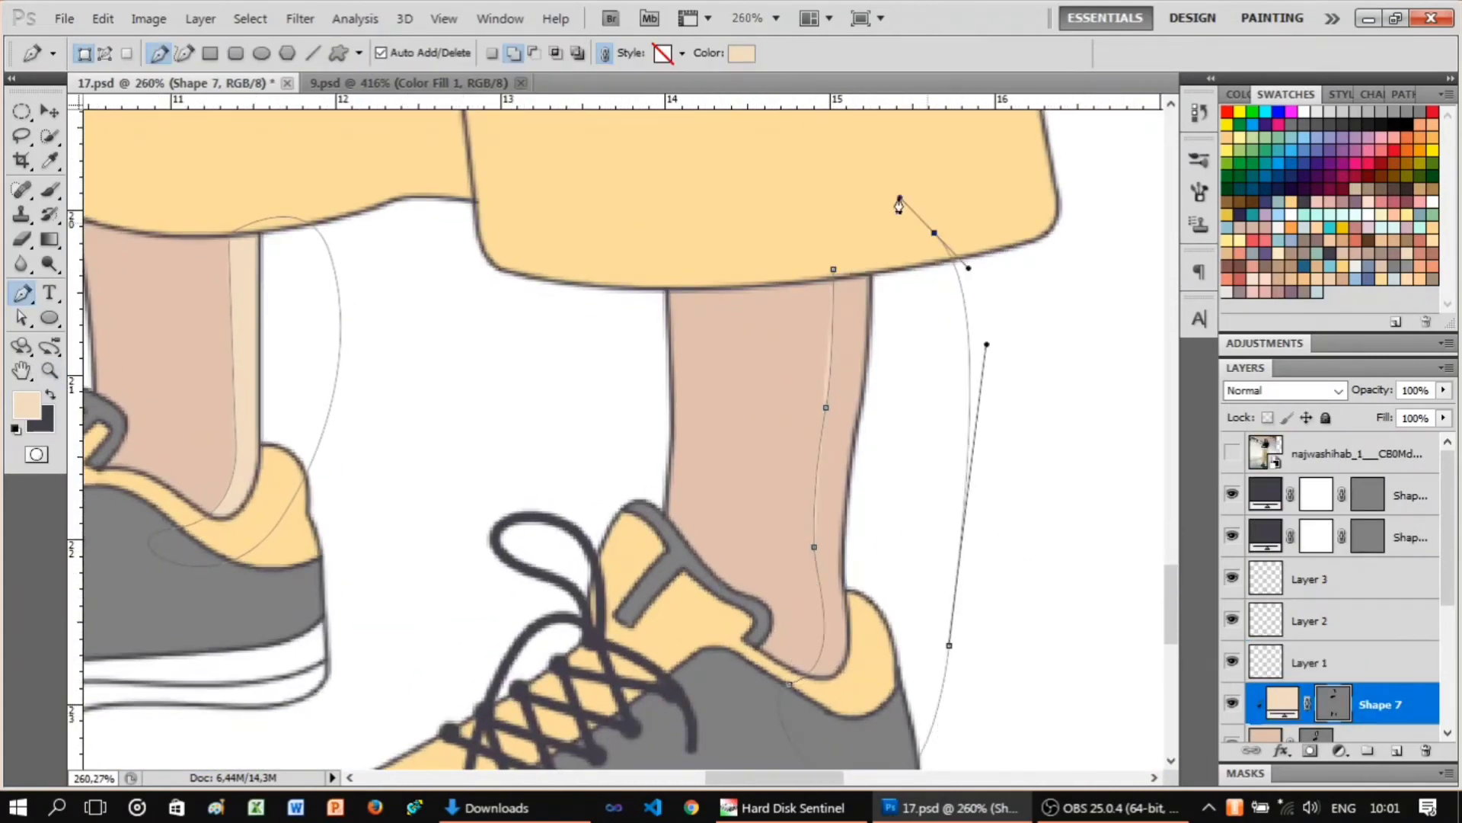
pyautogui.scroll(-2, 900, 205)
pyautogui.scroll(2, 973, 490)
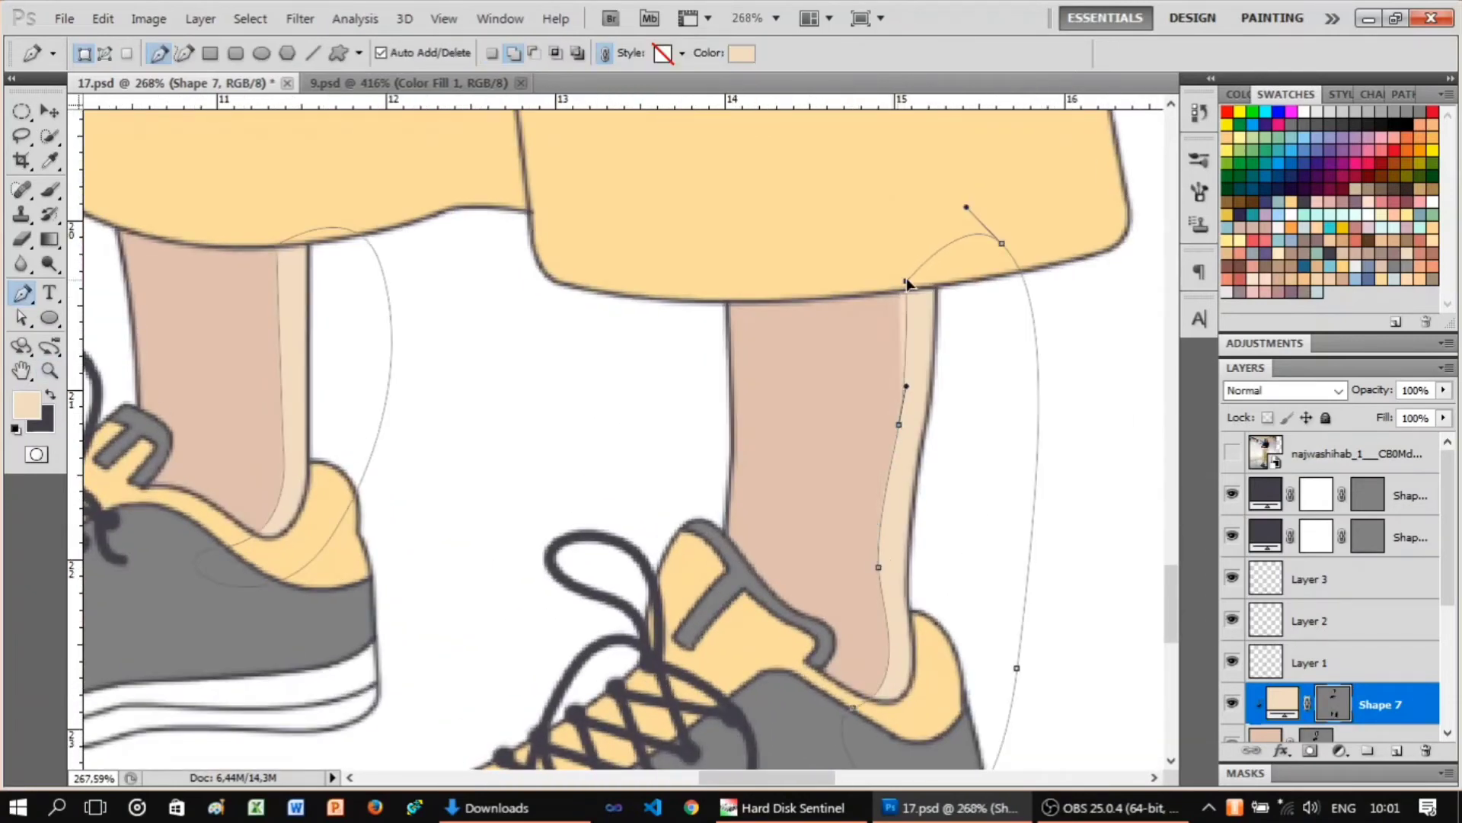
pyautogui.scroll(-2, 886, 570)
pyautogui.scroll(-2, 886, 570)
pyautogui.scroll(1, 653, 419)
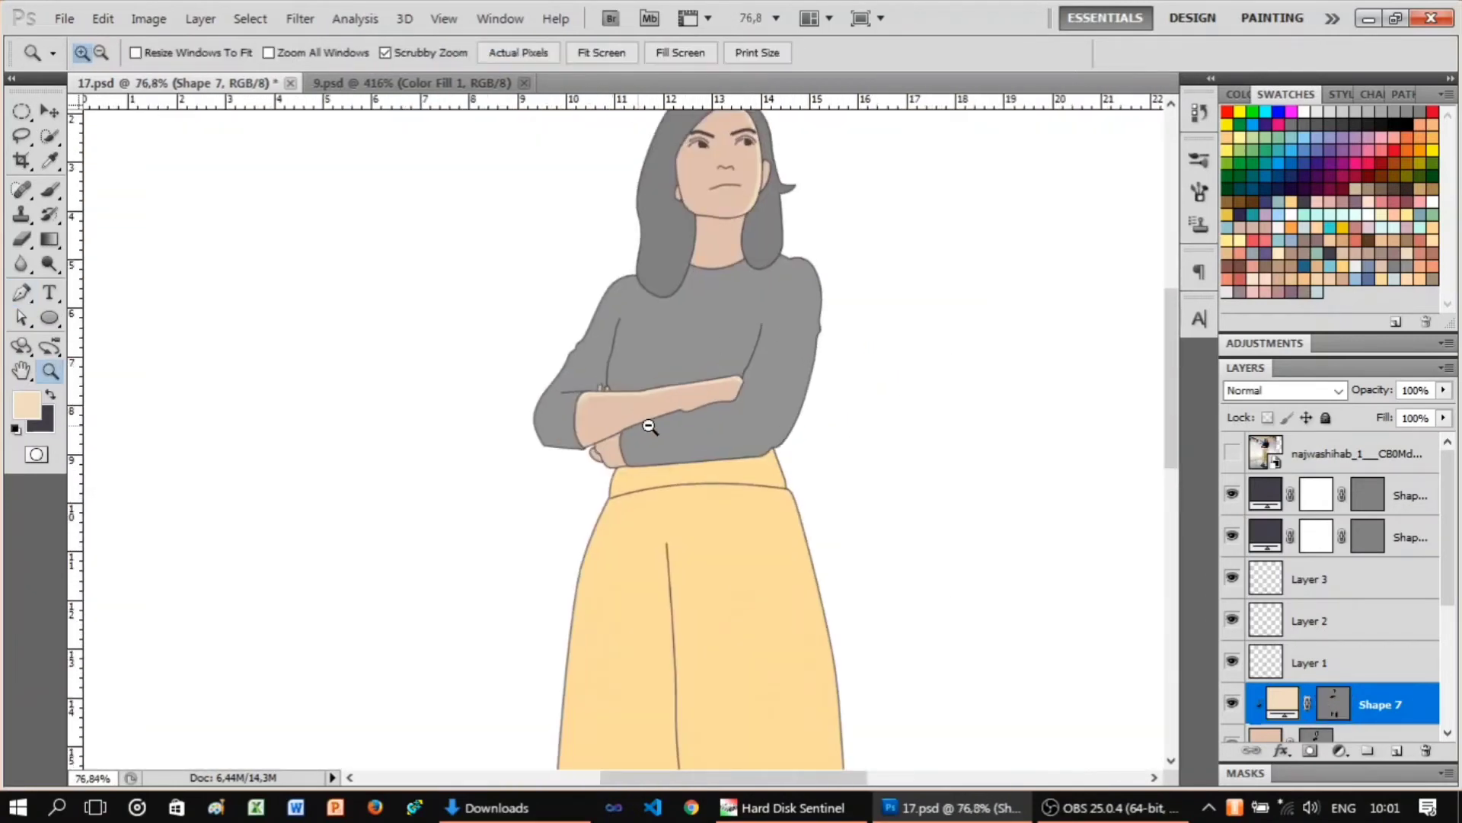
pyautogui.scroll(3, 604, 360)
# On Layer 1, trace the right fingertip and stroke the path in the dark outline colour.
pyautogui.scroll(2, 604, 360)
pyautogui.click(1310, 663)
pyautogui.press('e')
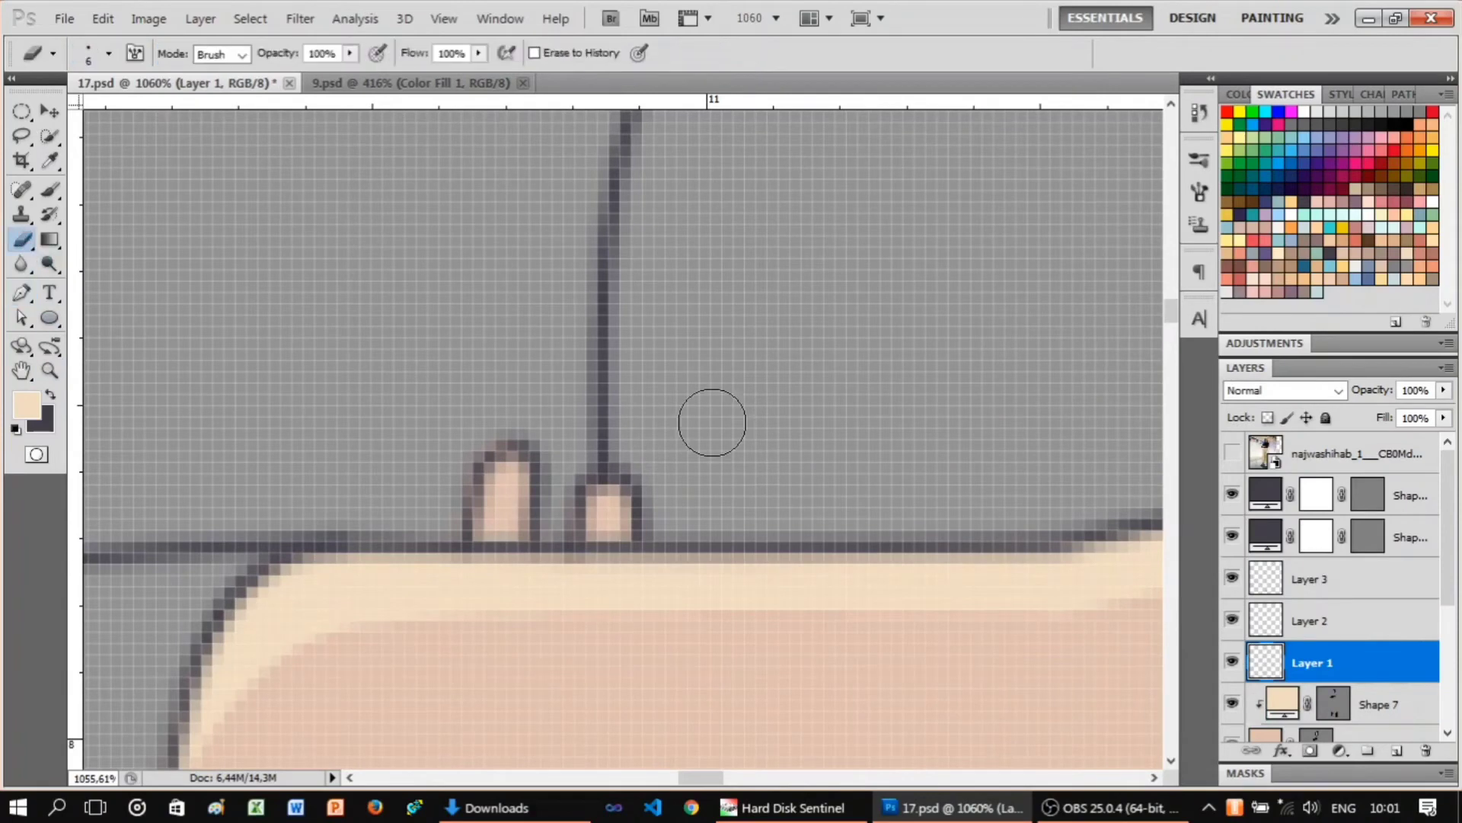
pyautogui.scroll(1, 627, 488)
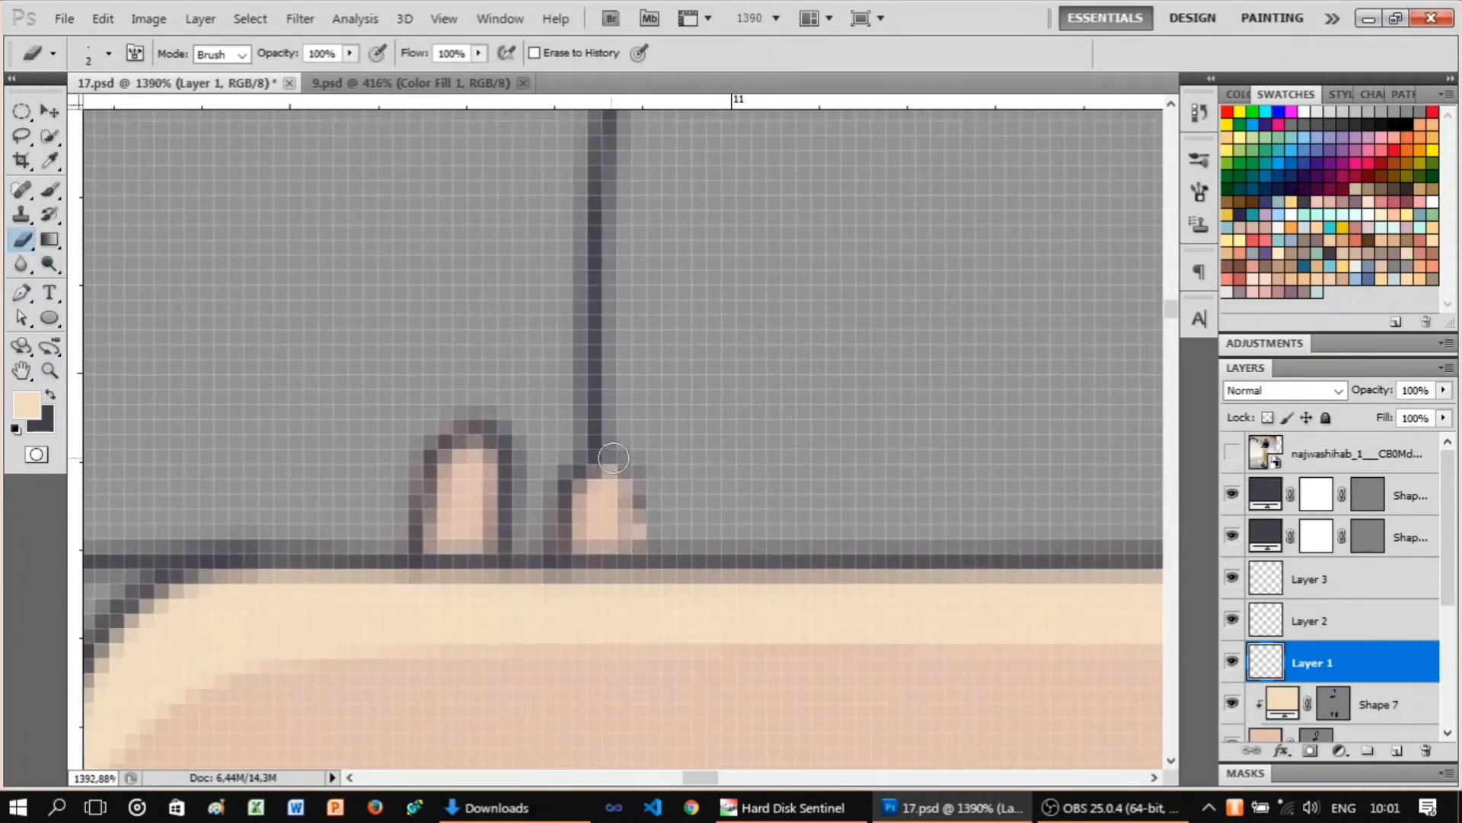
pyautogui.scroll(-5, 544, 536)
pyautogui.scroll(5, 698, 483)
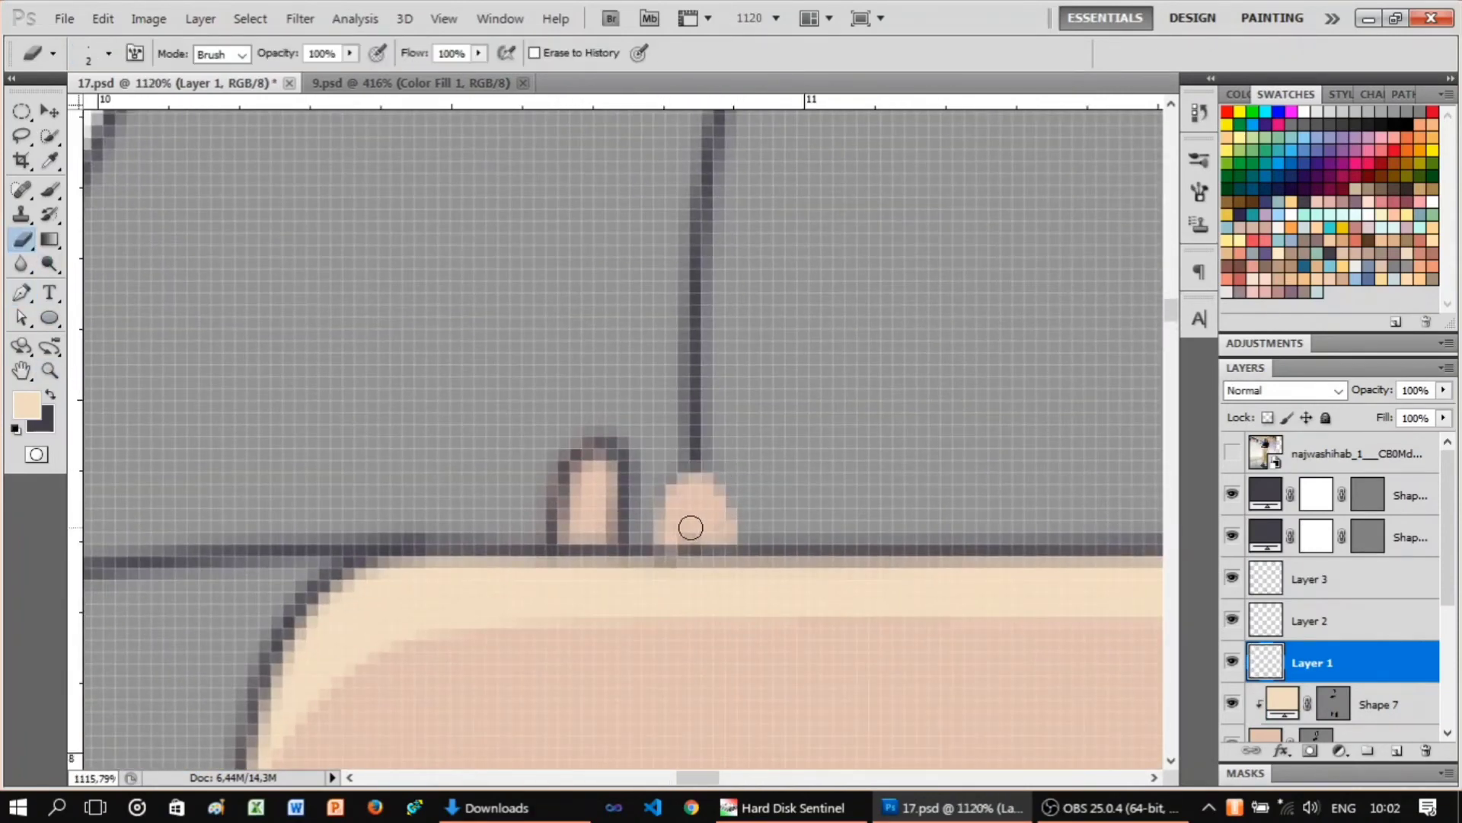
pyautogui.click(23, 293)
pyautogui.press('x')
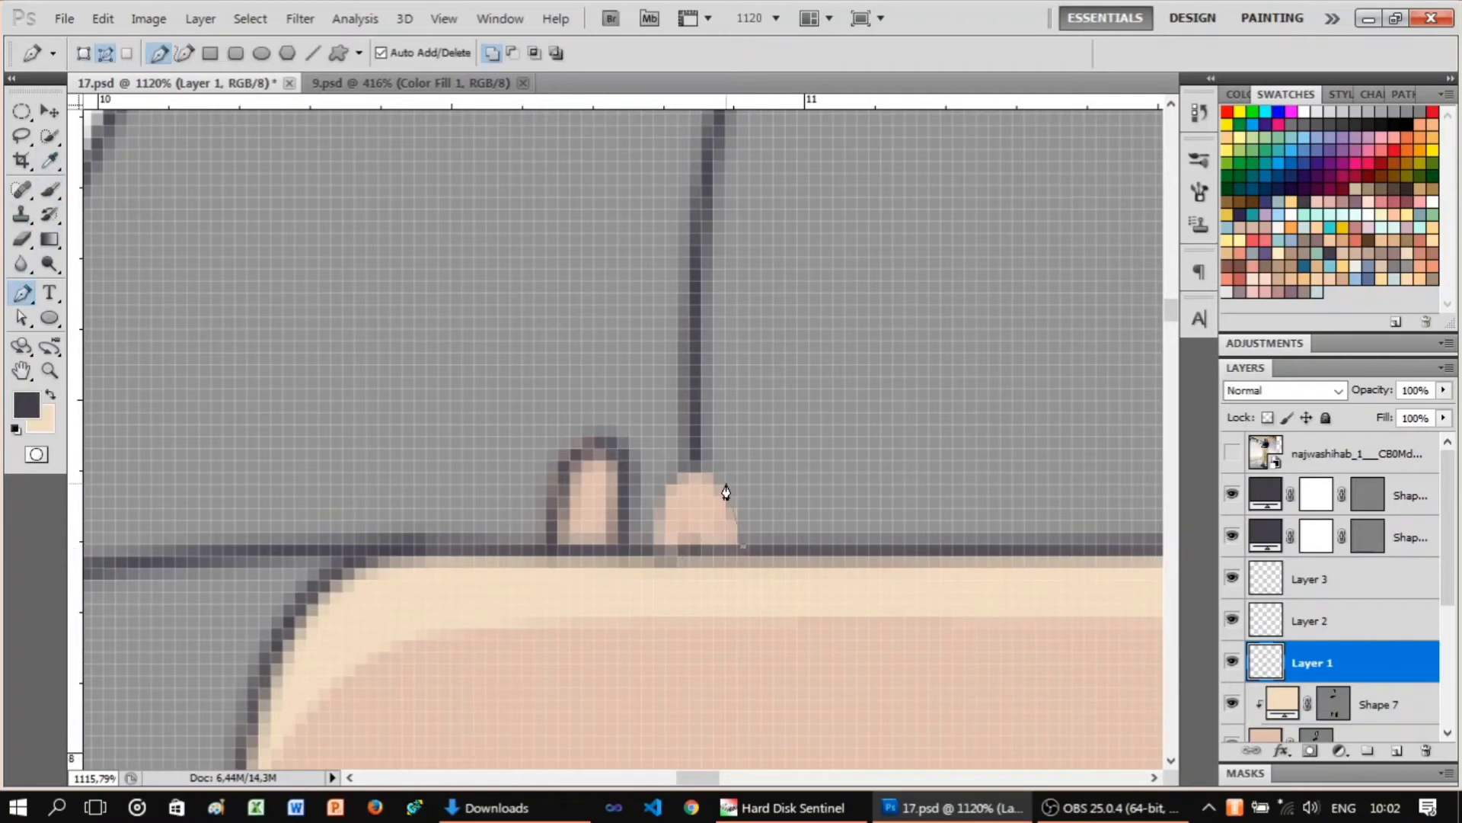
pyautogui.scroll(-5, 793, 349)
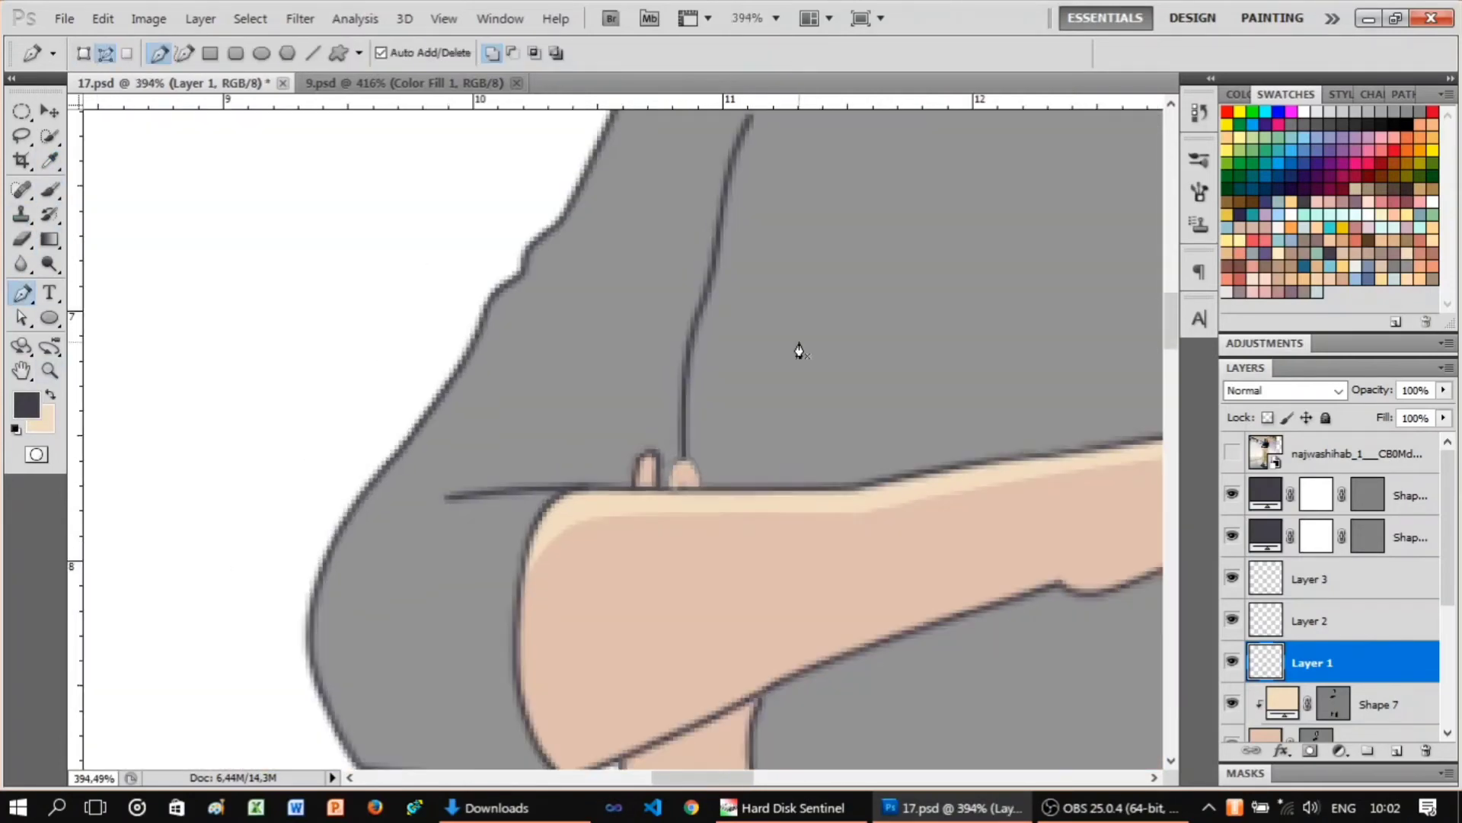
pyautogui.press('Return')
# Erase stray outline pixels around the right fingertip.
pyautogui.press('z')
pyautogui.scroll(5, 670, 475)
pyautogui.scroll(-5, 670, 475)
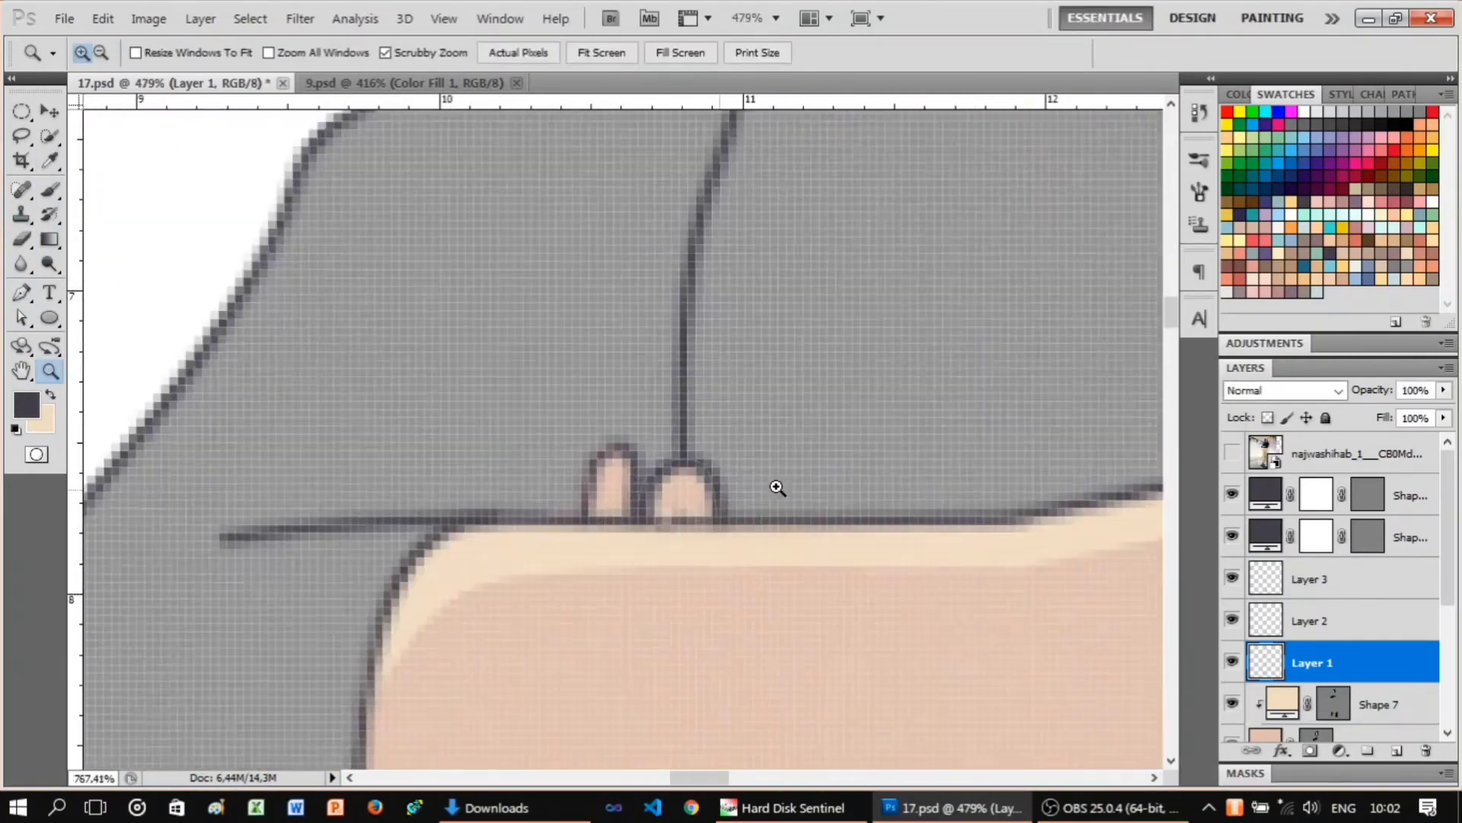
pyautogui.scroll(5, 777, 483)
pyautogui.press('e')
pyautogui.moveTo(744, 555); pyautogui.dragTo(603, 479)
pyautogui.press('z')
pyautogui.scroll(-5, 724, 286)
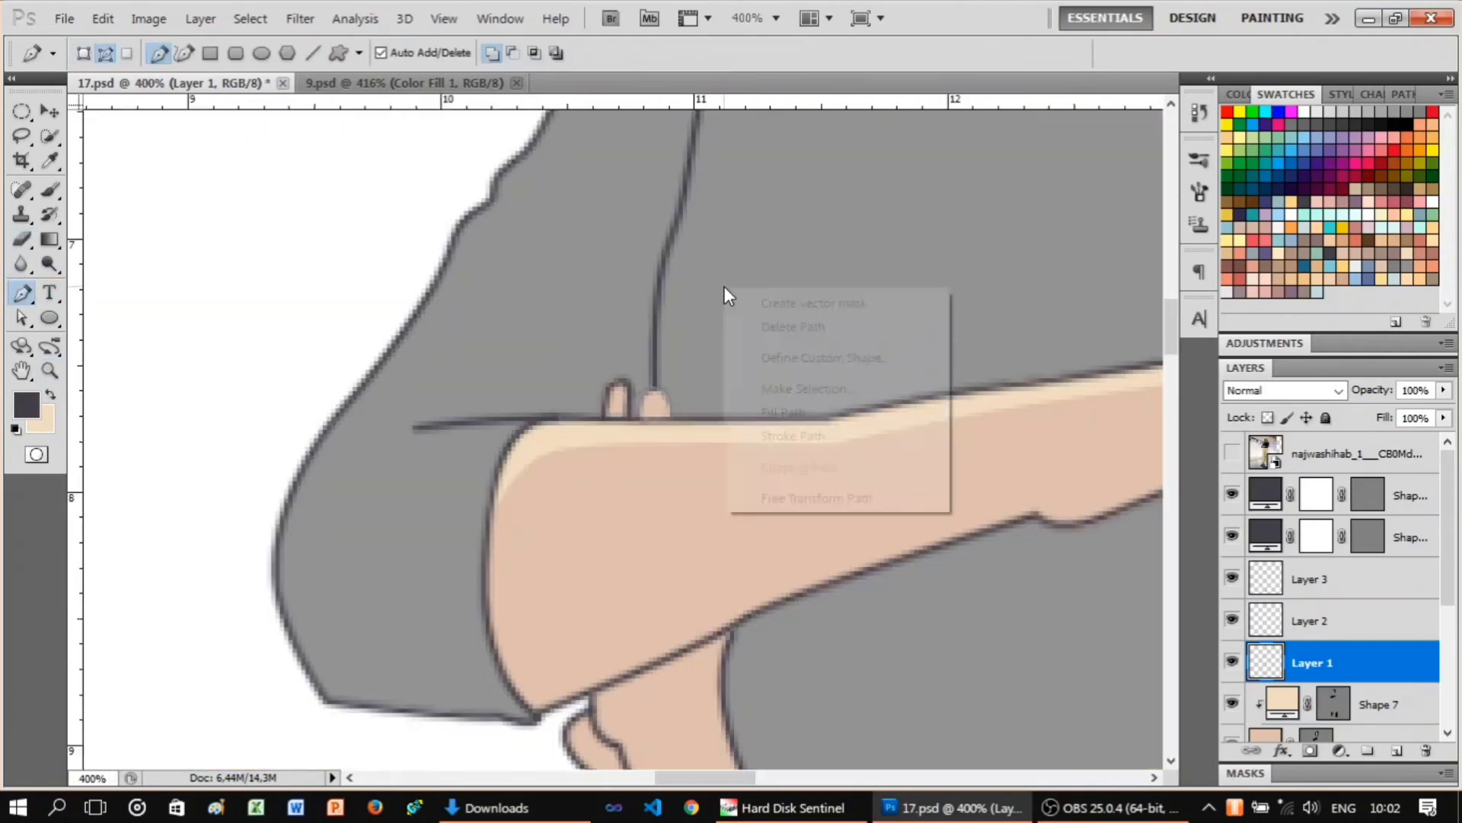
# Undo the erasing to restore the fingertip outline and inspect the result.
pyautogui.hotkey('ctrl', 'z')
pyautogui.scroll(3, 746, 426)
pyautogui.scroll(2, 773, 508)
pyautogui.press('p')
pyautogui.scroll(1, 593, 564)
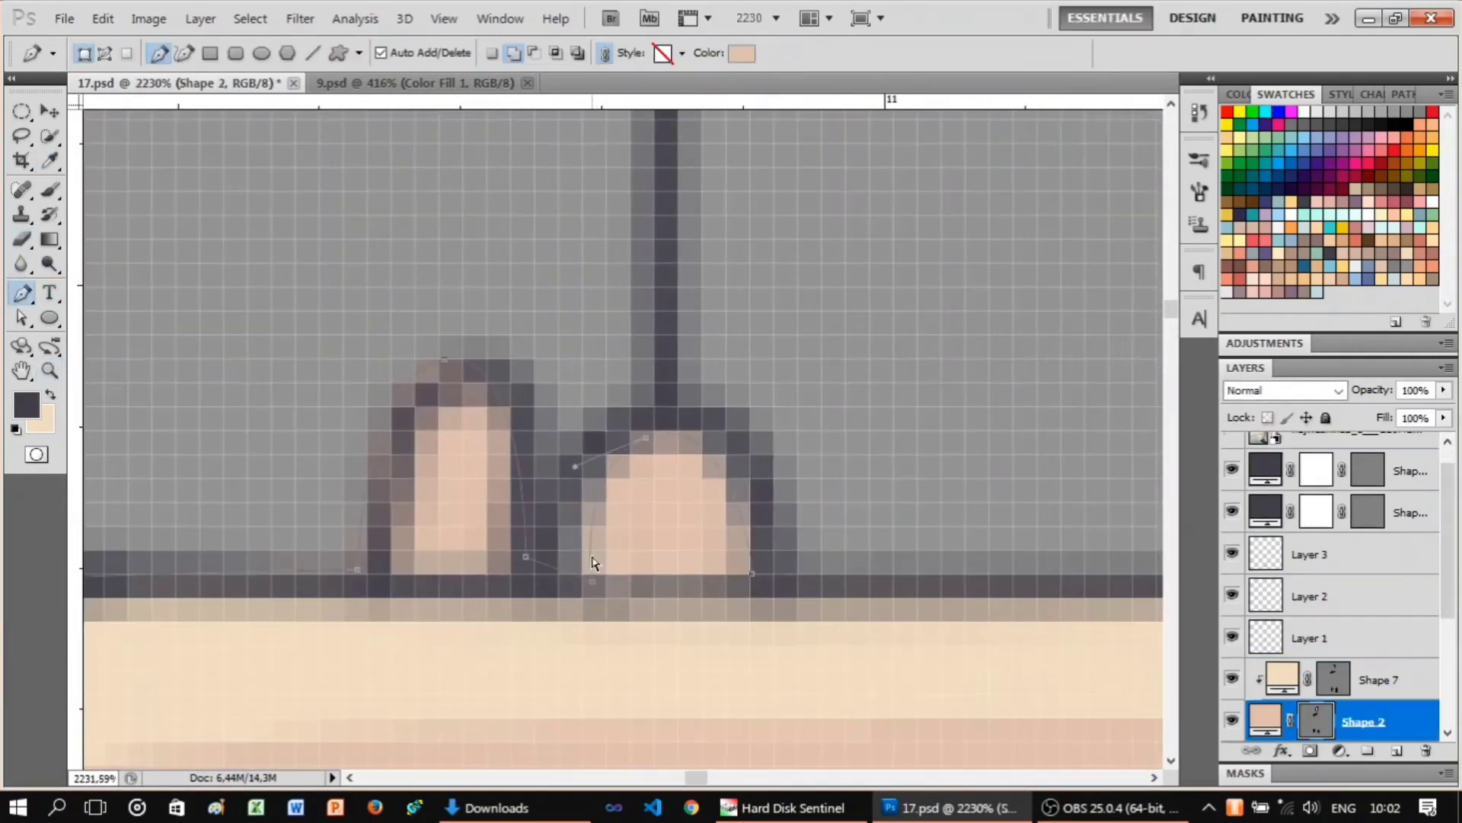
pyautogui.press('z')
pyautogui.scroll(-10, 776, 579)
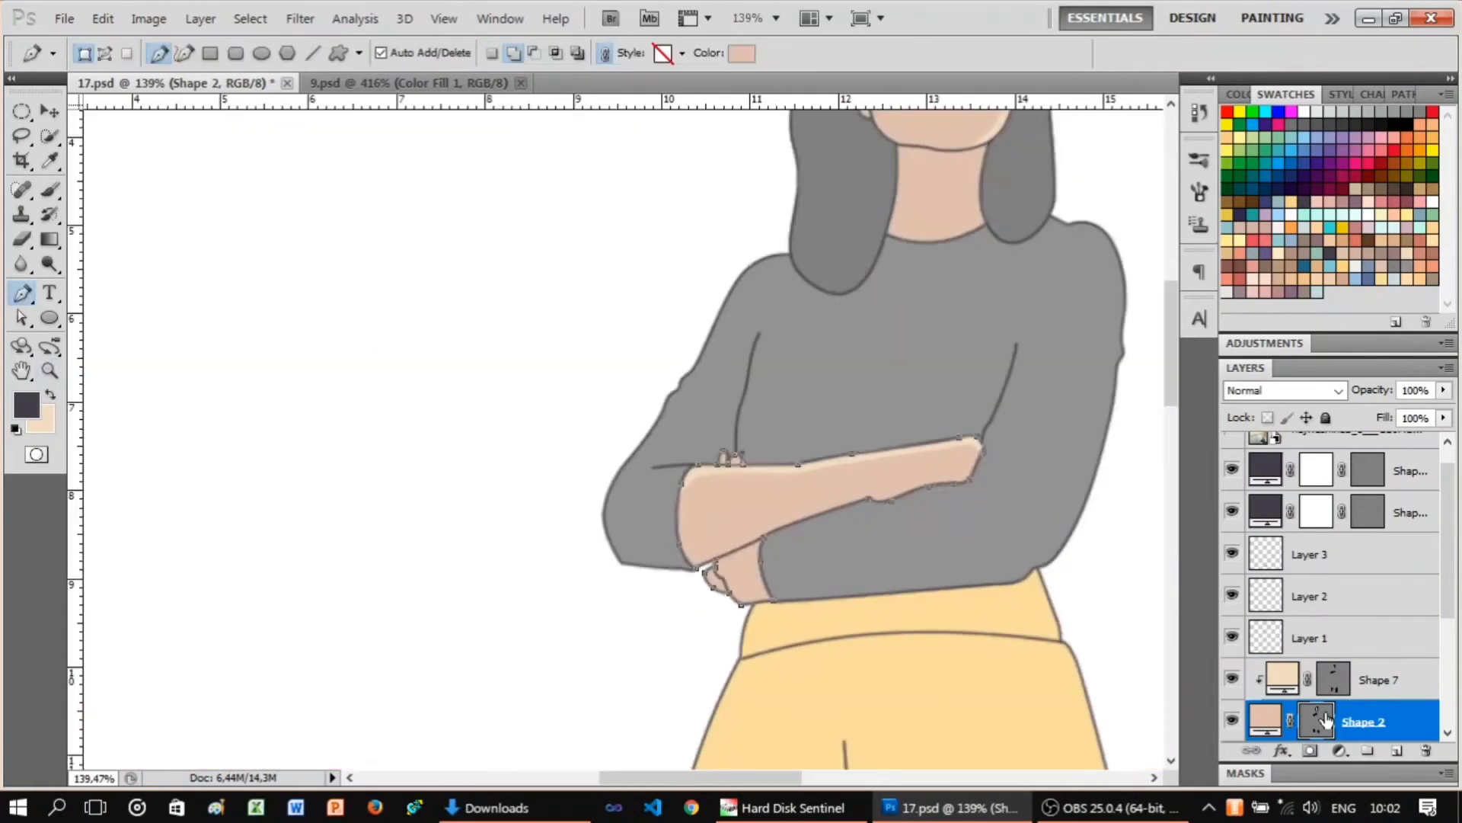
pyautogui.scroll(-3, 775, 457)
# Select the Shape 3 hair layer, swap the colours and hide the reference photo.
pyautogui.scroll(1, 838, 266)
pyautogui.scroll(5, 853, 206)
pyautogui.hotkey('alt', '[')
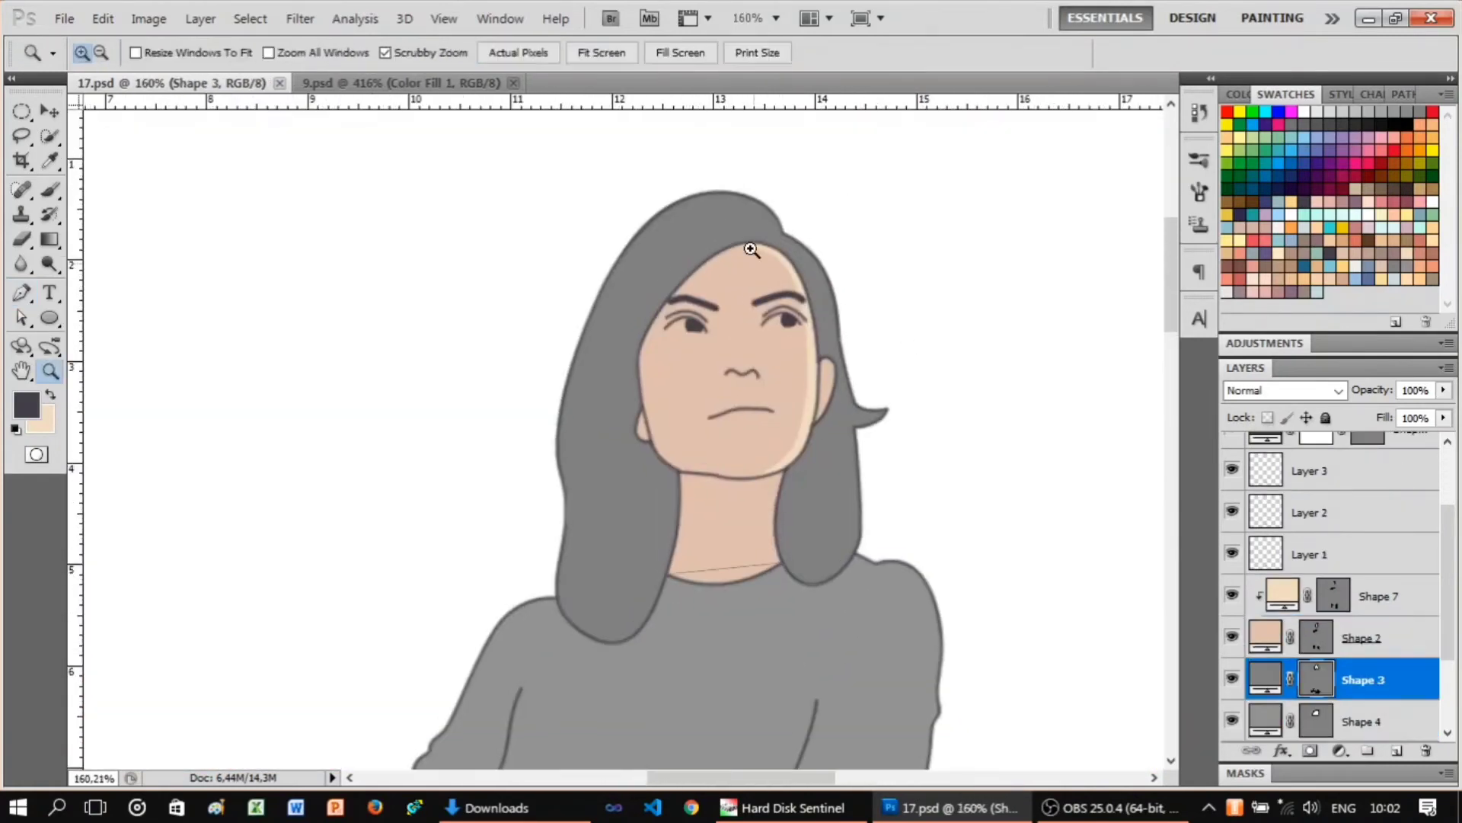
pyautogui.scroll(2, 776, 213)
pyautogui.press('p')
pyautogui.press('x')
pyautogui.scroll(5, 1333, 572)
pyautogui.click(1232, 453)
pyautogui.scroll(2, 836, 336)
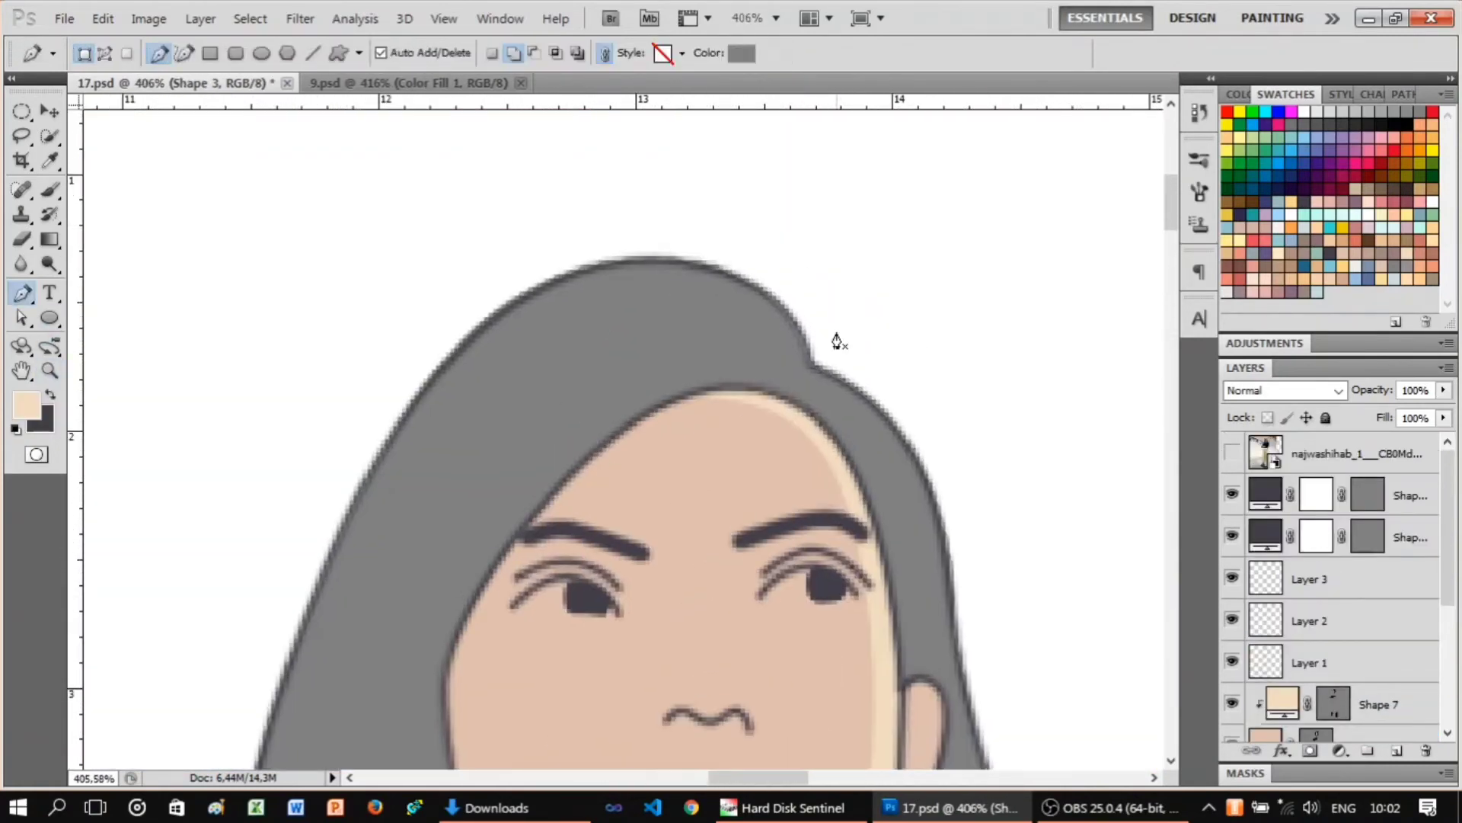
# Trace a strand path from the top of the head down the hair's right edge.
pyautogui.click(799, 387)
pyautogui.click(838, 404)
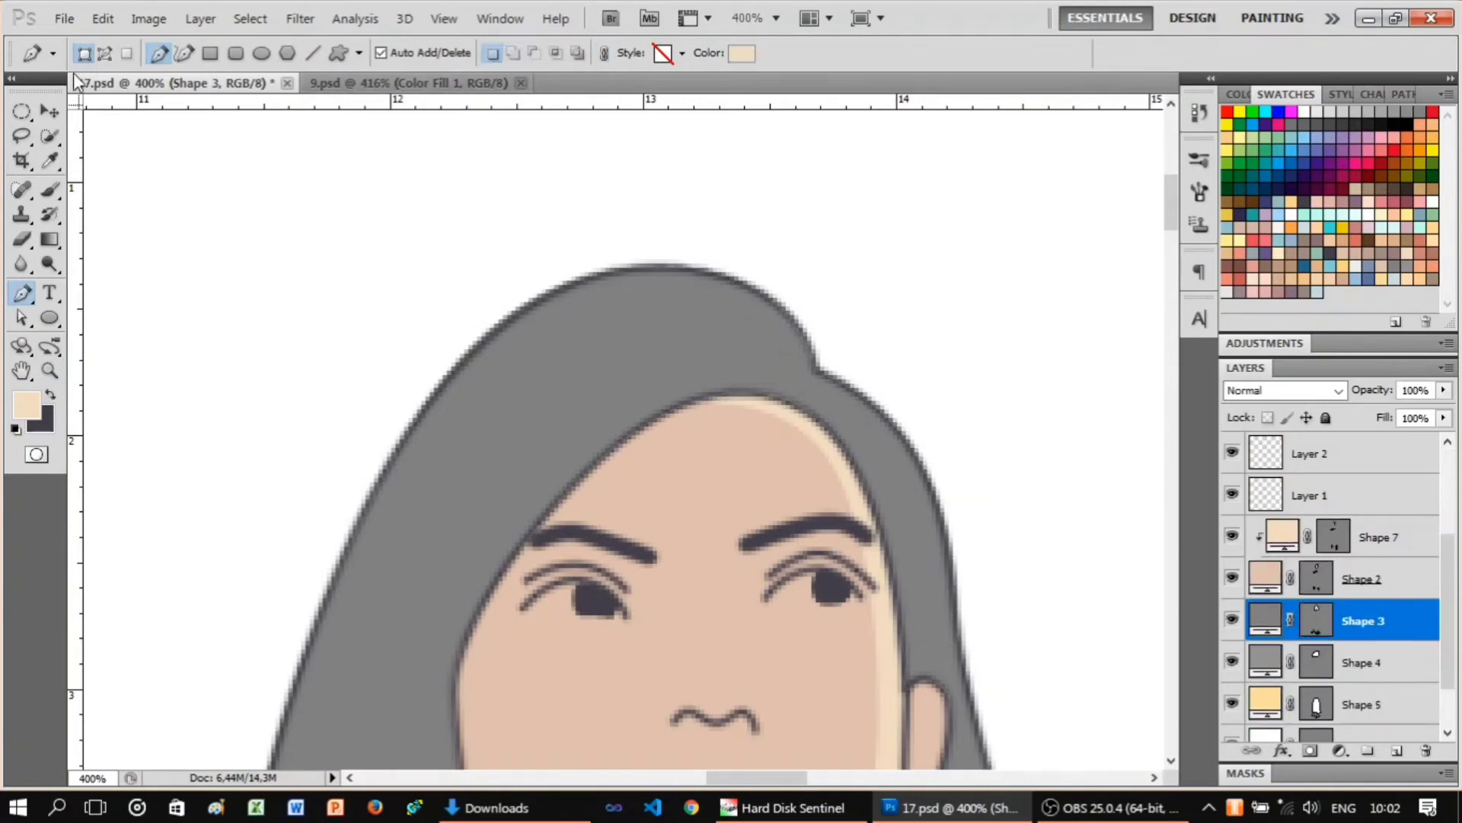
pyautogui.click(802, 402)
pyautogui.scroll(-1, 802, 402)
pyautogui.moveTo(826, 461); pyautogui.dragTo(850, 570)
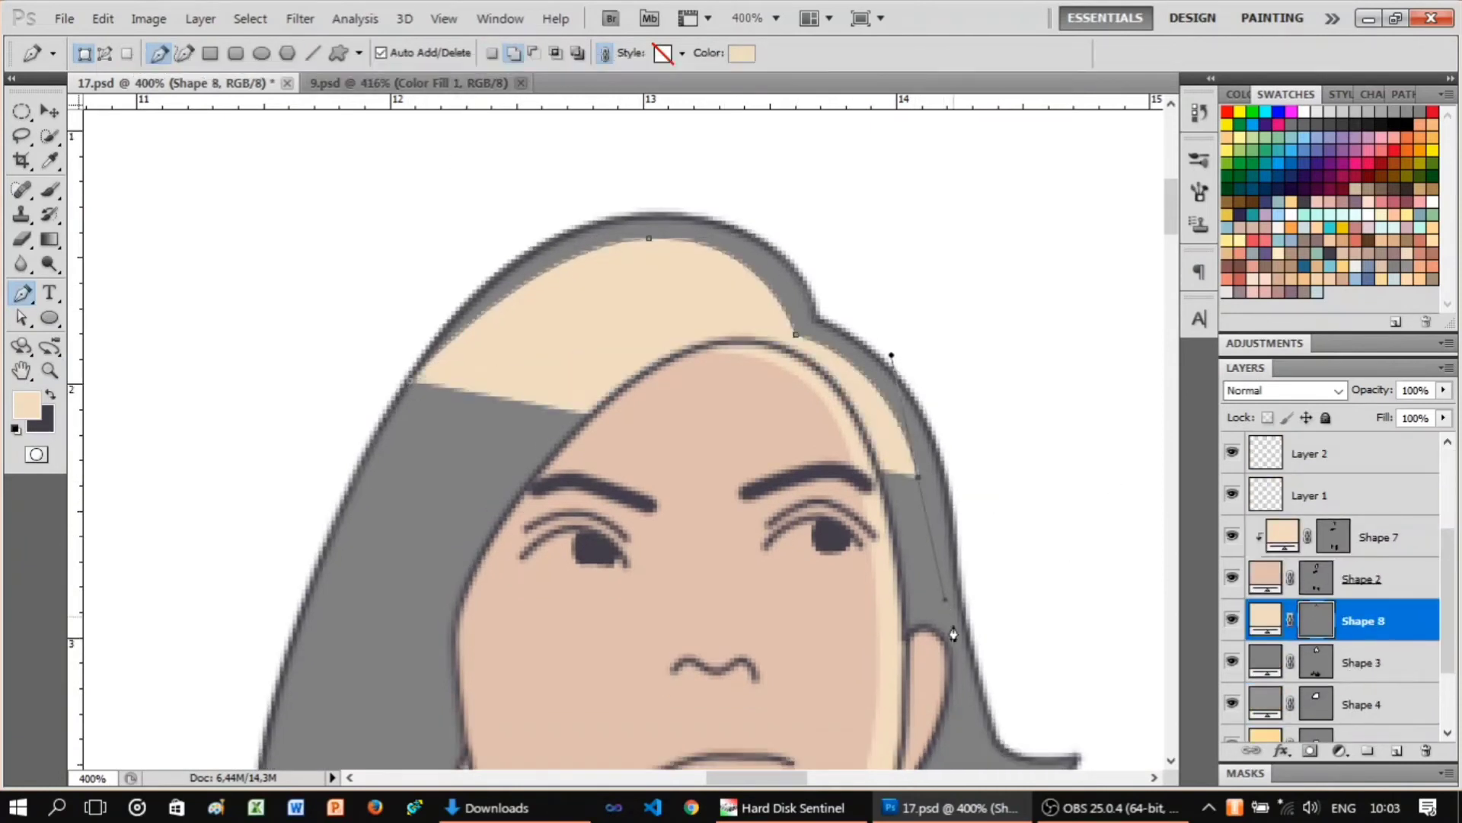
pyautogui.scroll(-2, 850, 581)
pyautogui.click(841, 580)
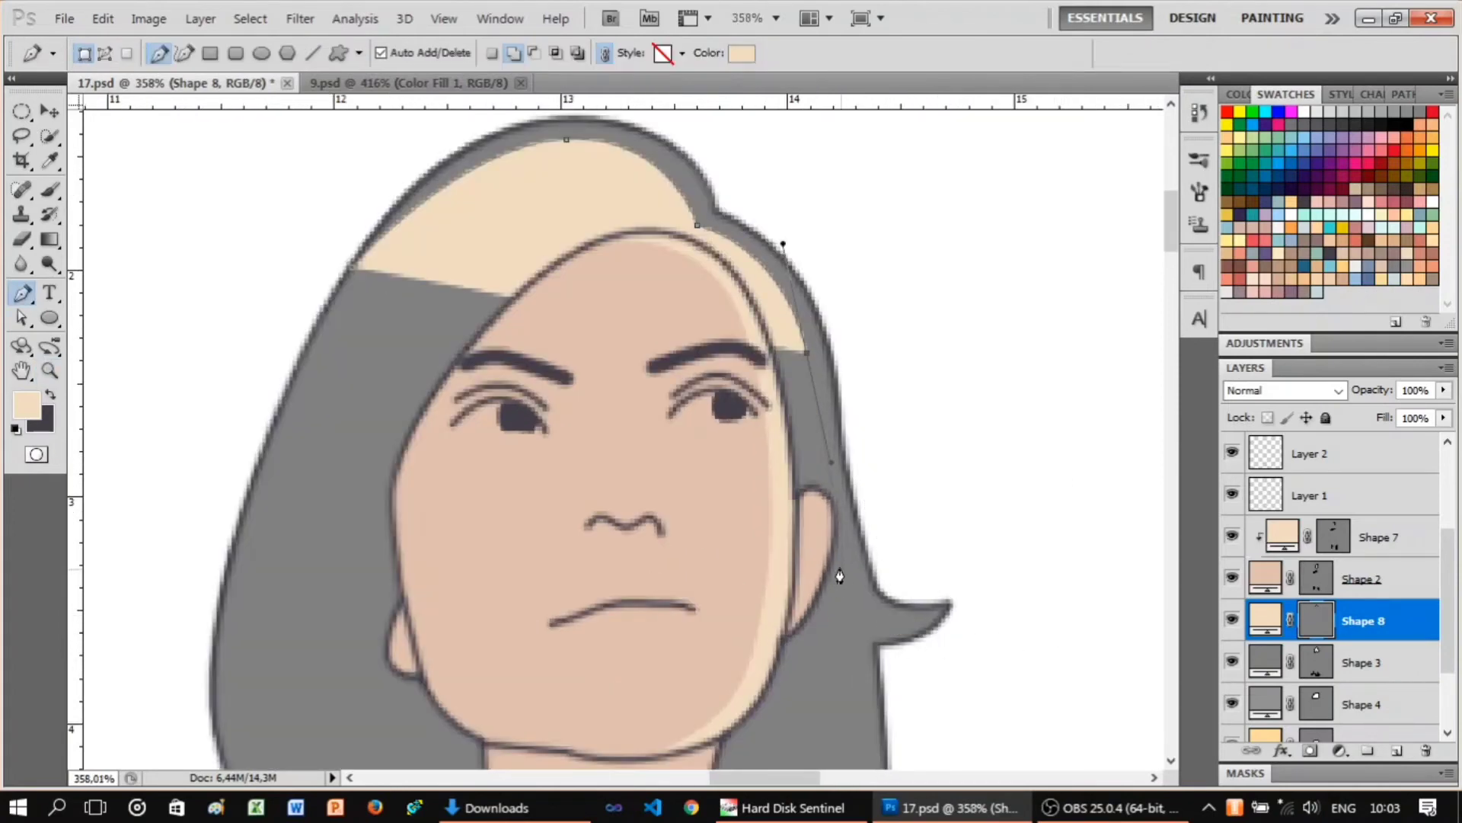
pyautogui.moveTo(966, 645); pyautogui.dragTo(1059, 617)
pyautogui.press('z')
pyautogui.scroll(-1, 831, 365)
# Undo the last strand points and redraw the strand down toward the neck.
pyautogui.hotkey('ctrl', 'alt', 'z')
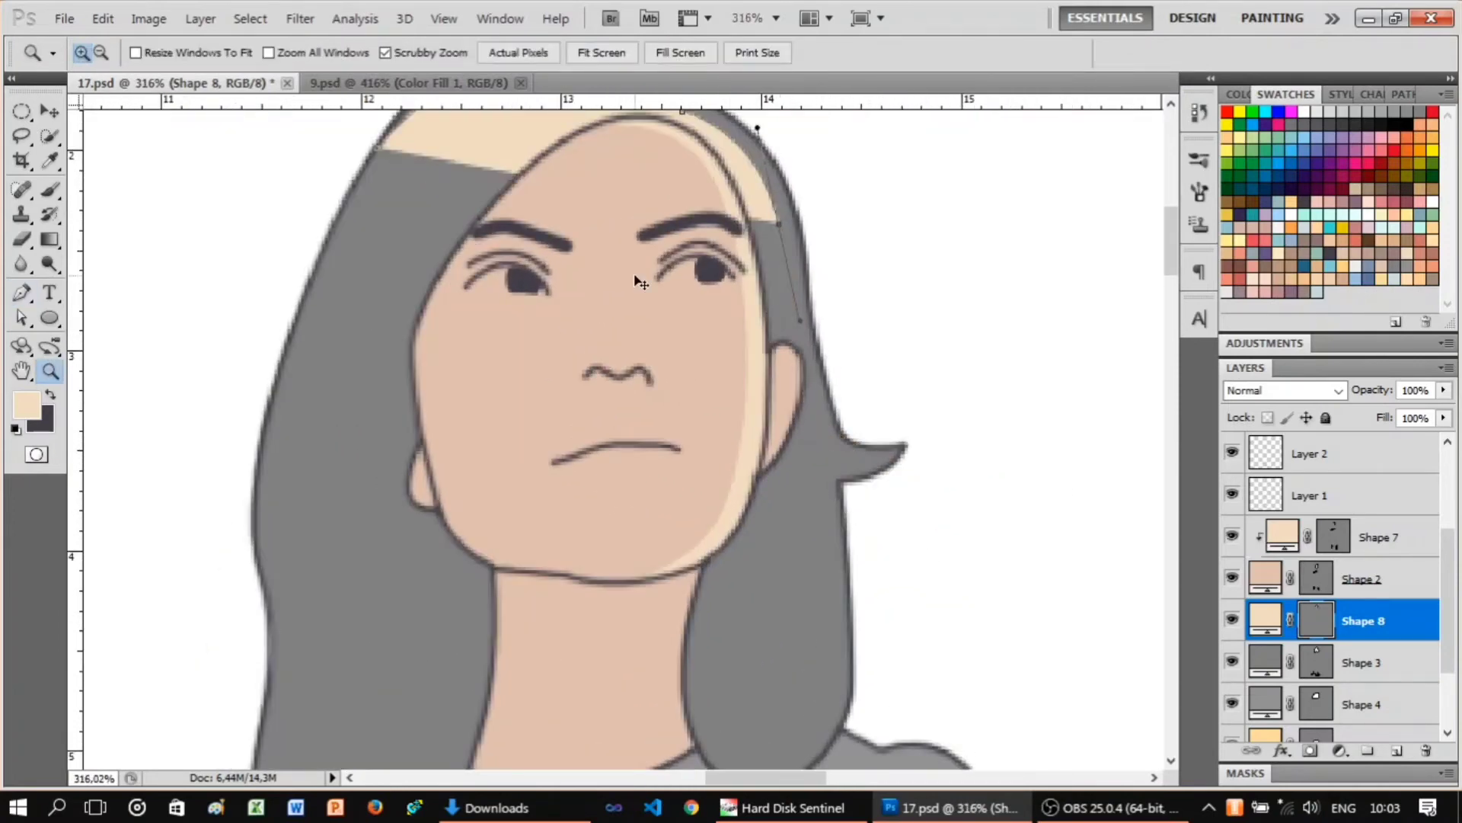
pyautogui.press('p')
pyautogui.hotkey('ctrl', 'alt', 'z')
pyautogui.click(782, 304)
pyautogui.scroll(-1, 811, 460)
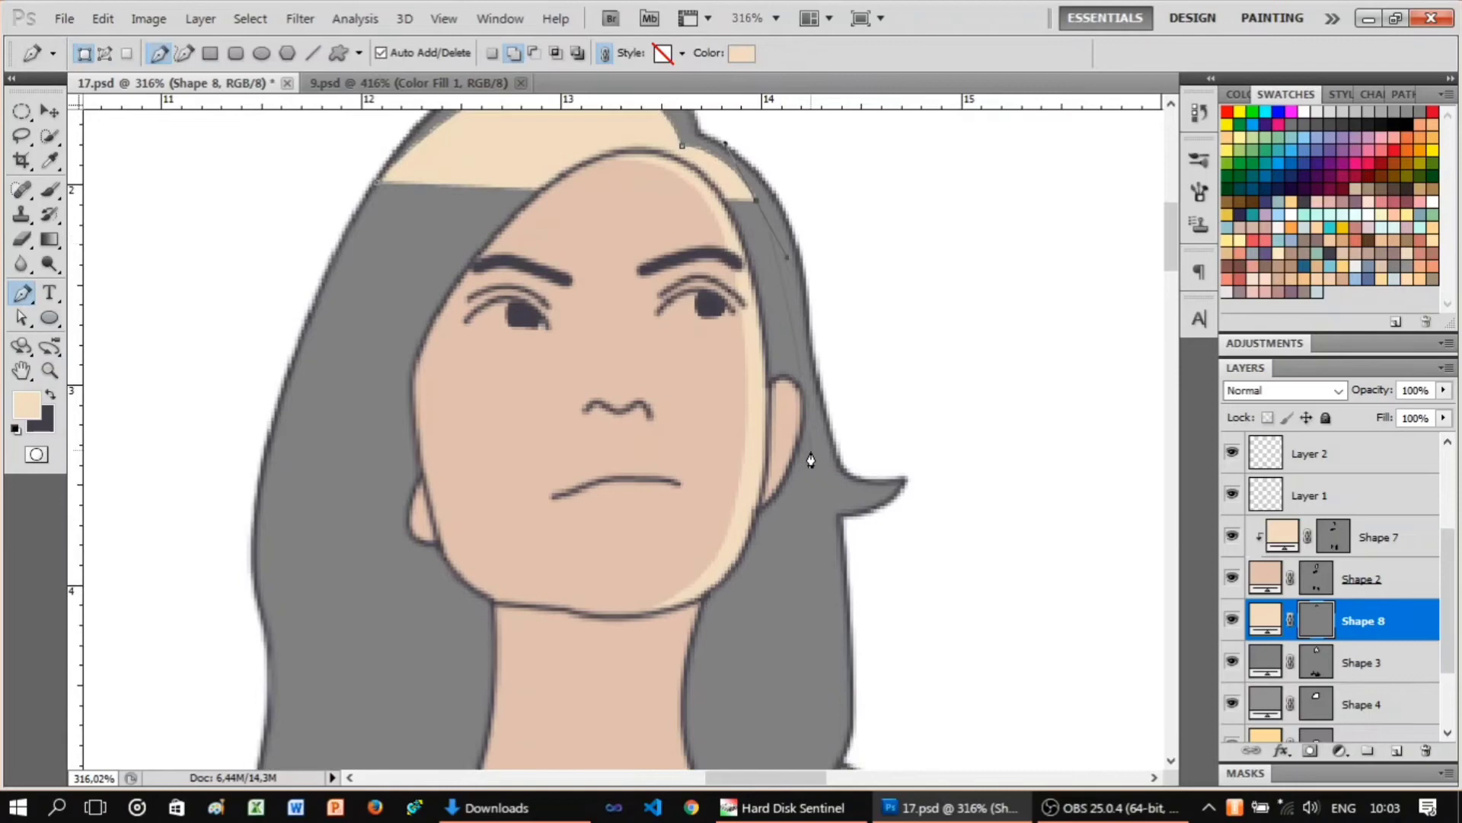
pyautogui.click(818, 529)
pyautogui.scroll(-4, 818, 537)
pyautogui.moveTo(975, 472); pyautogui.dragTo(1038, 401)
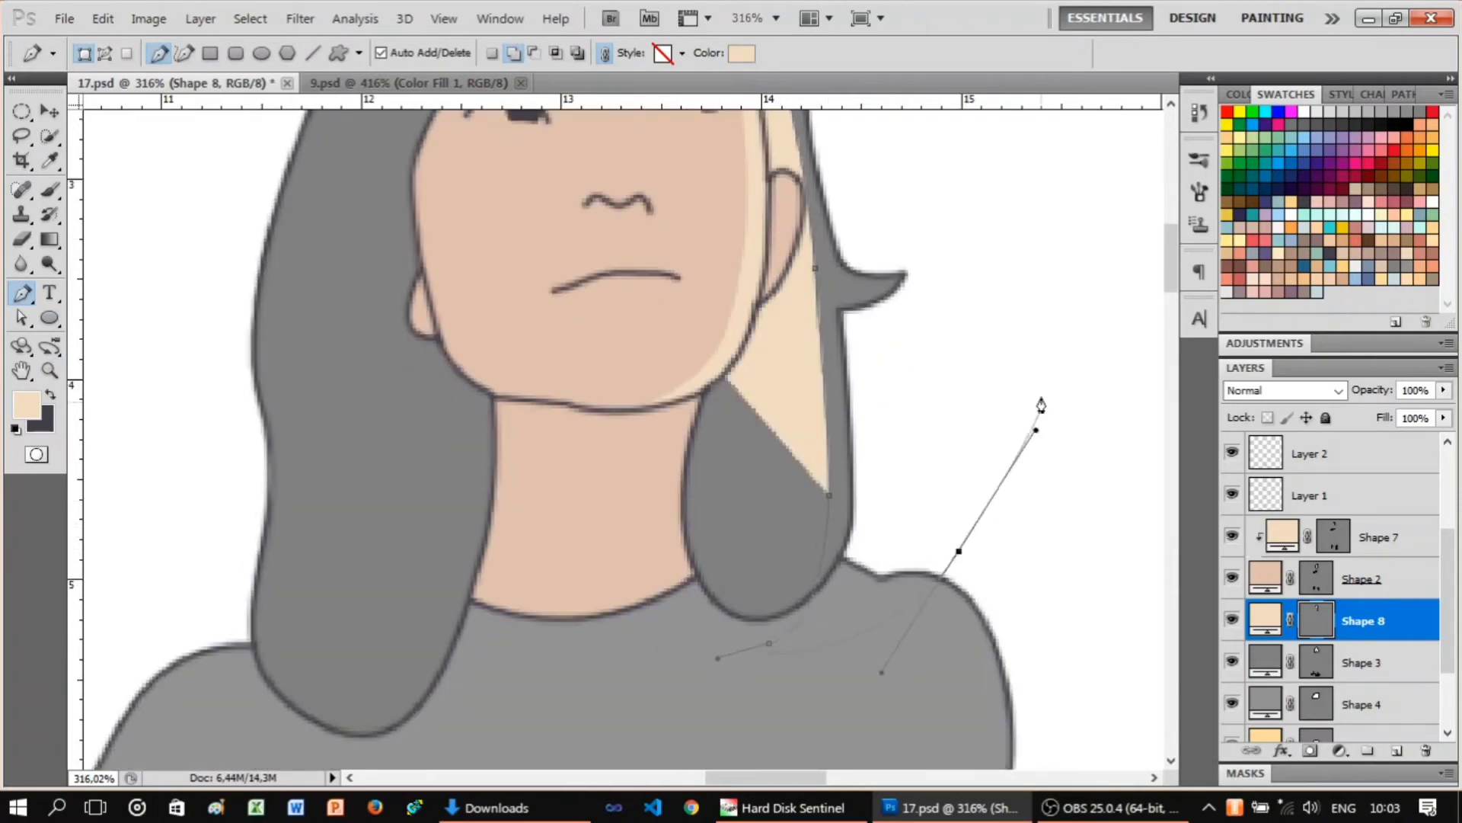
pyautogui.scroll(5, 1038, 401)
pyautogui.moveTo(359, 156); pyautogui.dragTo(440, 114)
# Fill the Shape 8 strand with grey 939393 and clip it to the hair shape.
pyautogui.doubleClick(1259, 620)
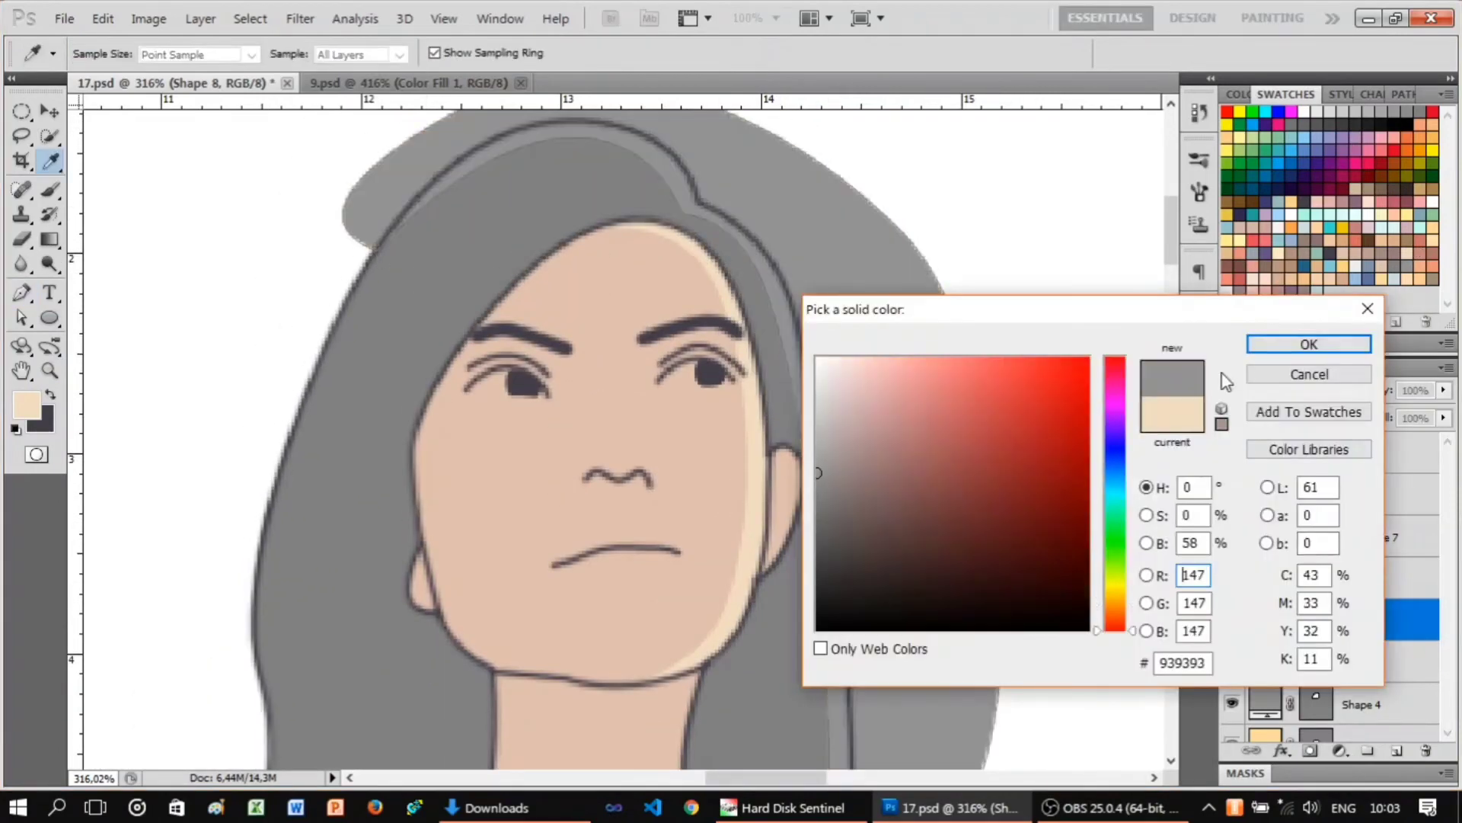
pyautogui.click(1305, 340)
pyautogui.rightClick(1388, 604)
pyautogui.click(1371, 350)
# Zoom in on the head and select the sweater's Shape 4 layer.
pyautogui.moveTo(602, 213); pyautogui.dragTo(622, 214)
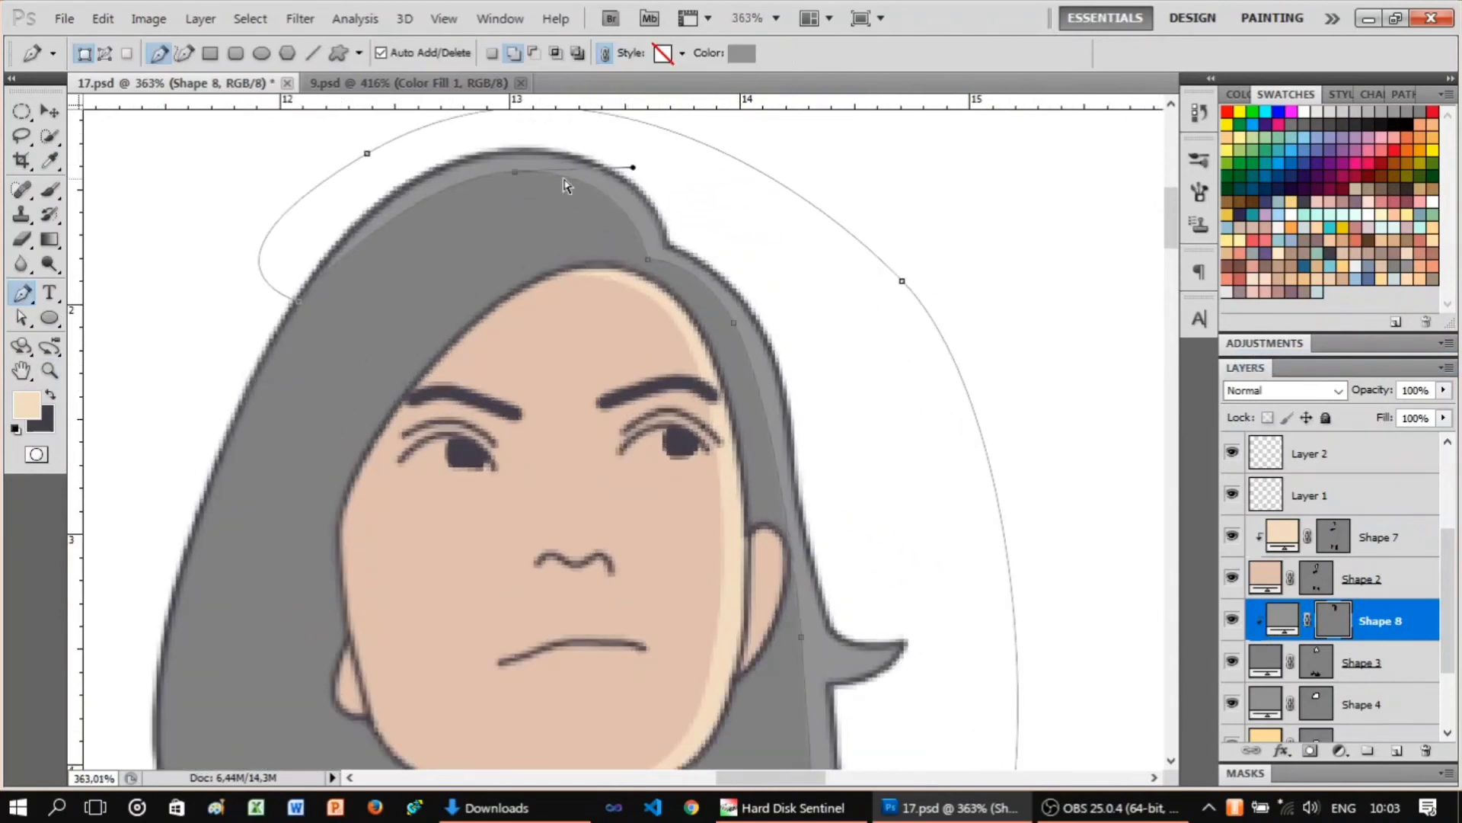
pyautogui.scroll(-3, 733, 327)
pyautogui.scroll(-3, 732, 327)
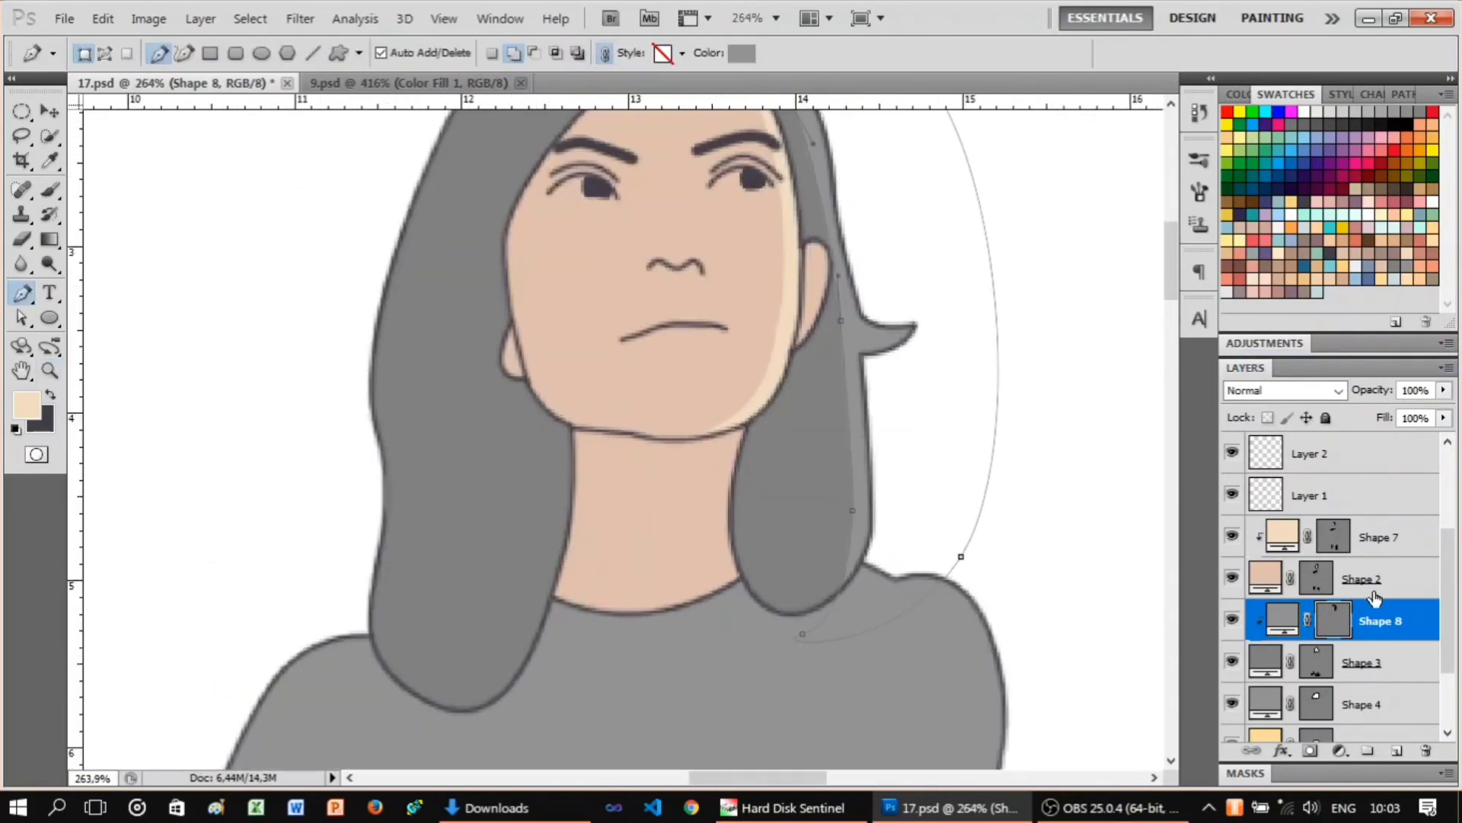
pyautogui.scroll(-4, 761, 342)
pyautogui.press('z')
pyautogui.press('p')
pyautogui.scroll(3, 907, 205)
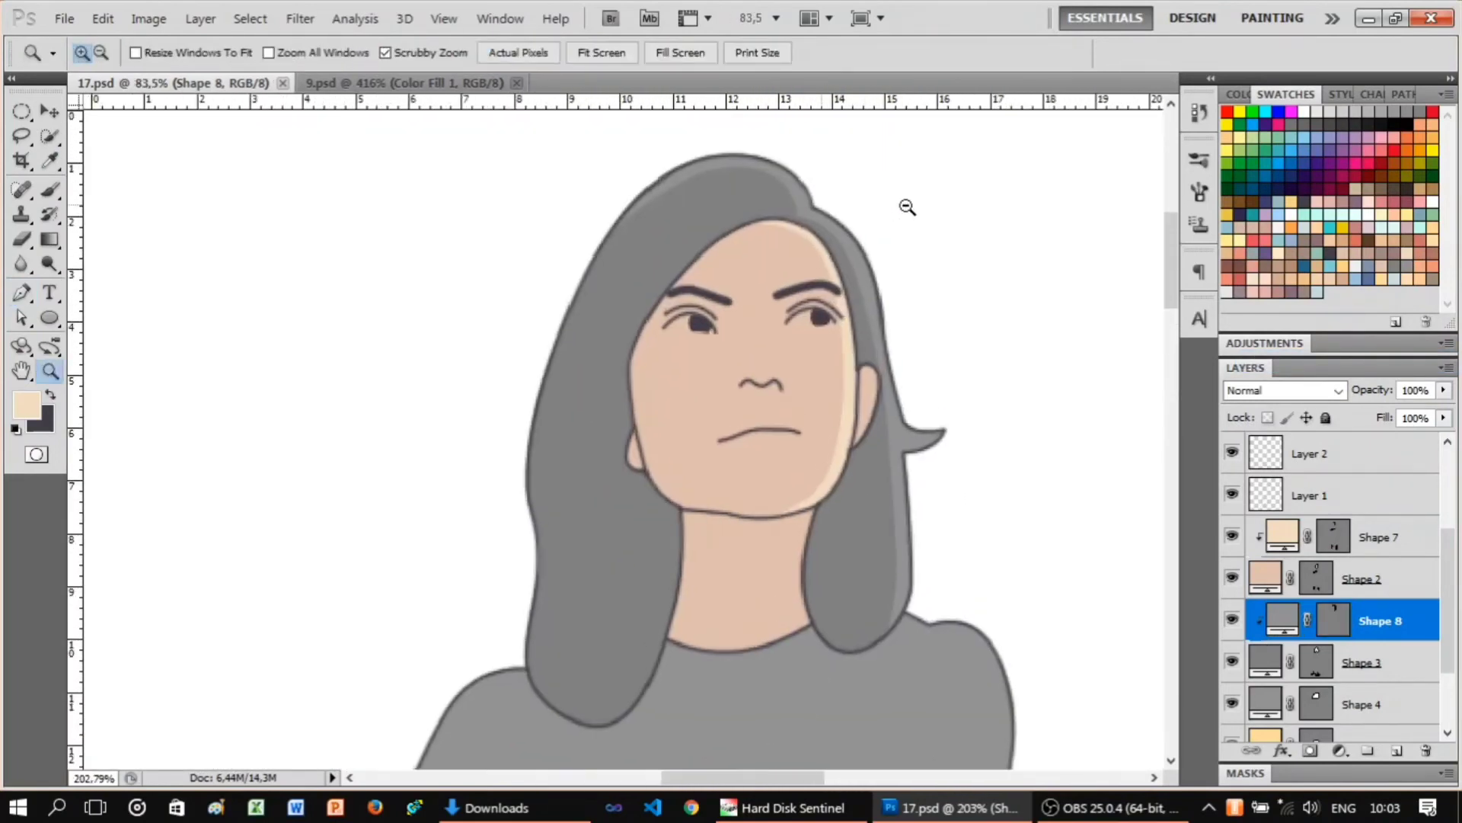
pyautogui.scroll(-3, 907, 206)
pyautogui.scroll(2, 762, 381)
pyautogui.scroll(-1, 1320, 662)
pyautogui.click(1320, 663)
# Draw a closed highlight path along the sweater's right shoulder.
pyautogui.press('z')
pyautogui.scroll(4, 848, 415)
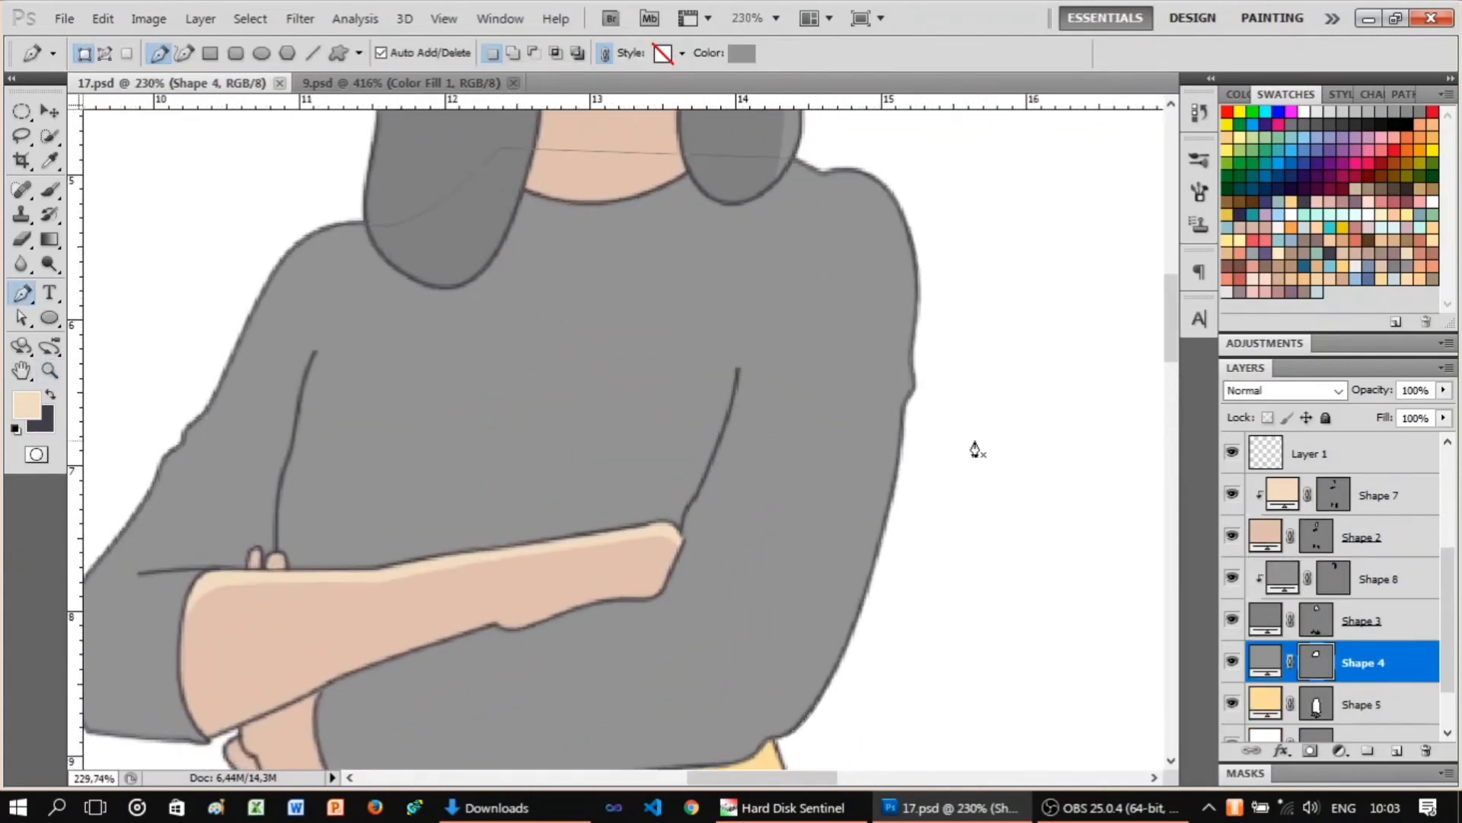
pyautogui.scroll(2, 814, 227)
pyautogui.press('p')
pyautogui.click(742, 223)
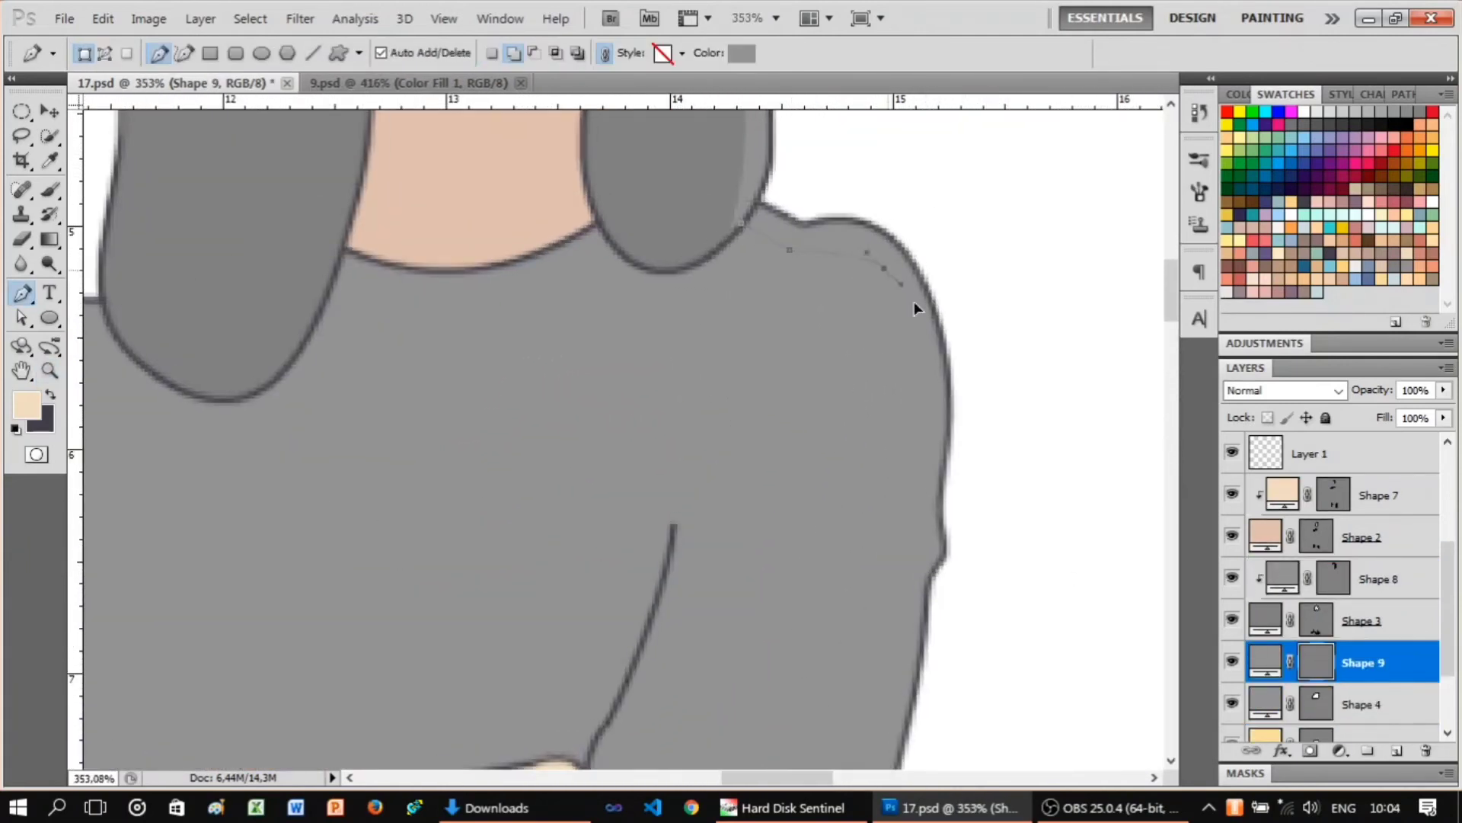
pyautogui.moveTo(914, 307); pyautogui.dragTo(923, 316)
pyautogui.scroll(-1, 920, 365)
pyautogui.scroll(-3, 915, 519)
pyautogui.scroll(-5, 875, 637)
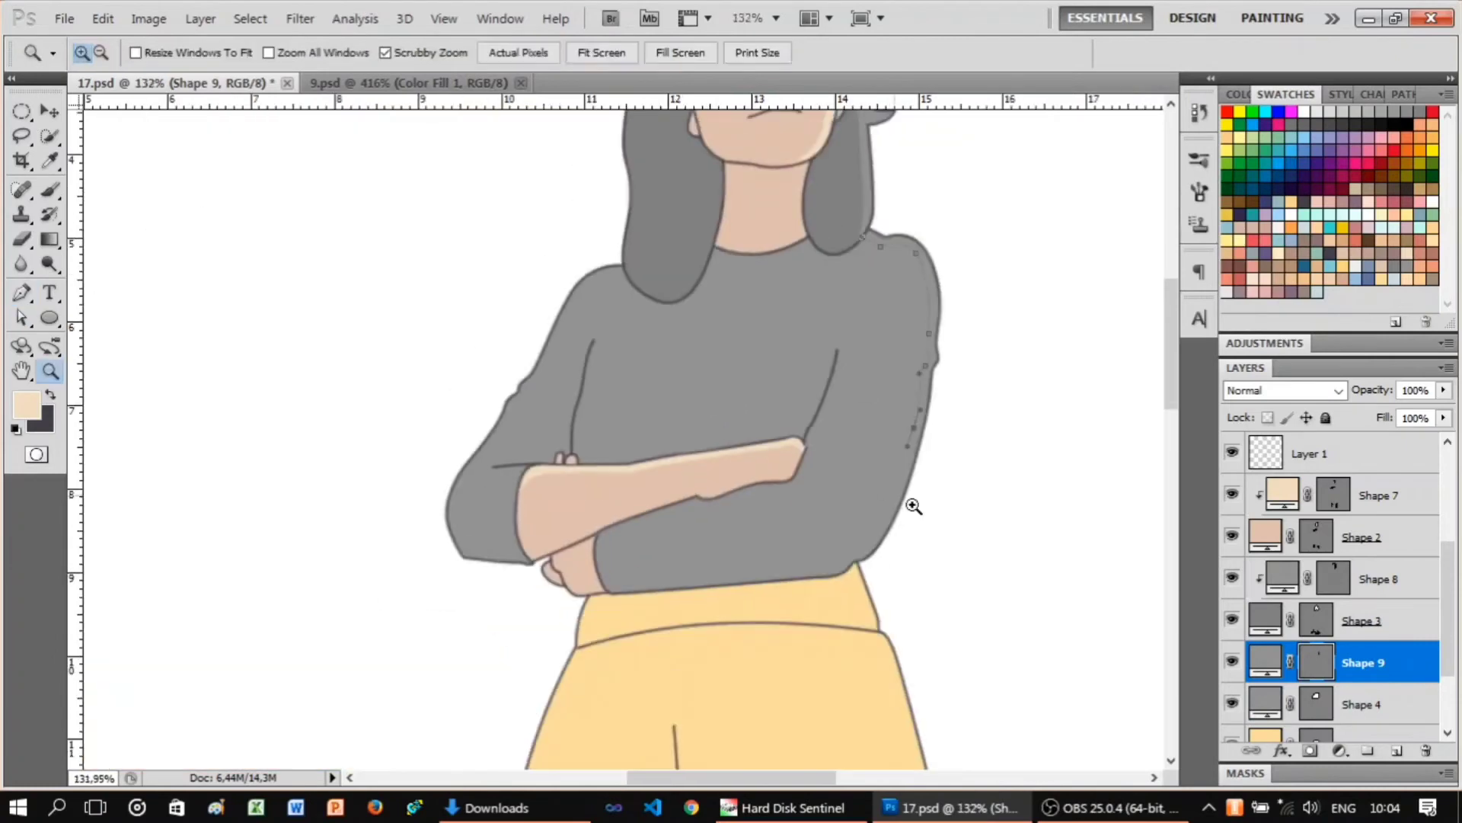
pyautogui.scroll(4, 914, 507)
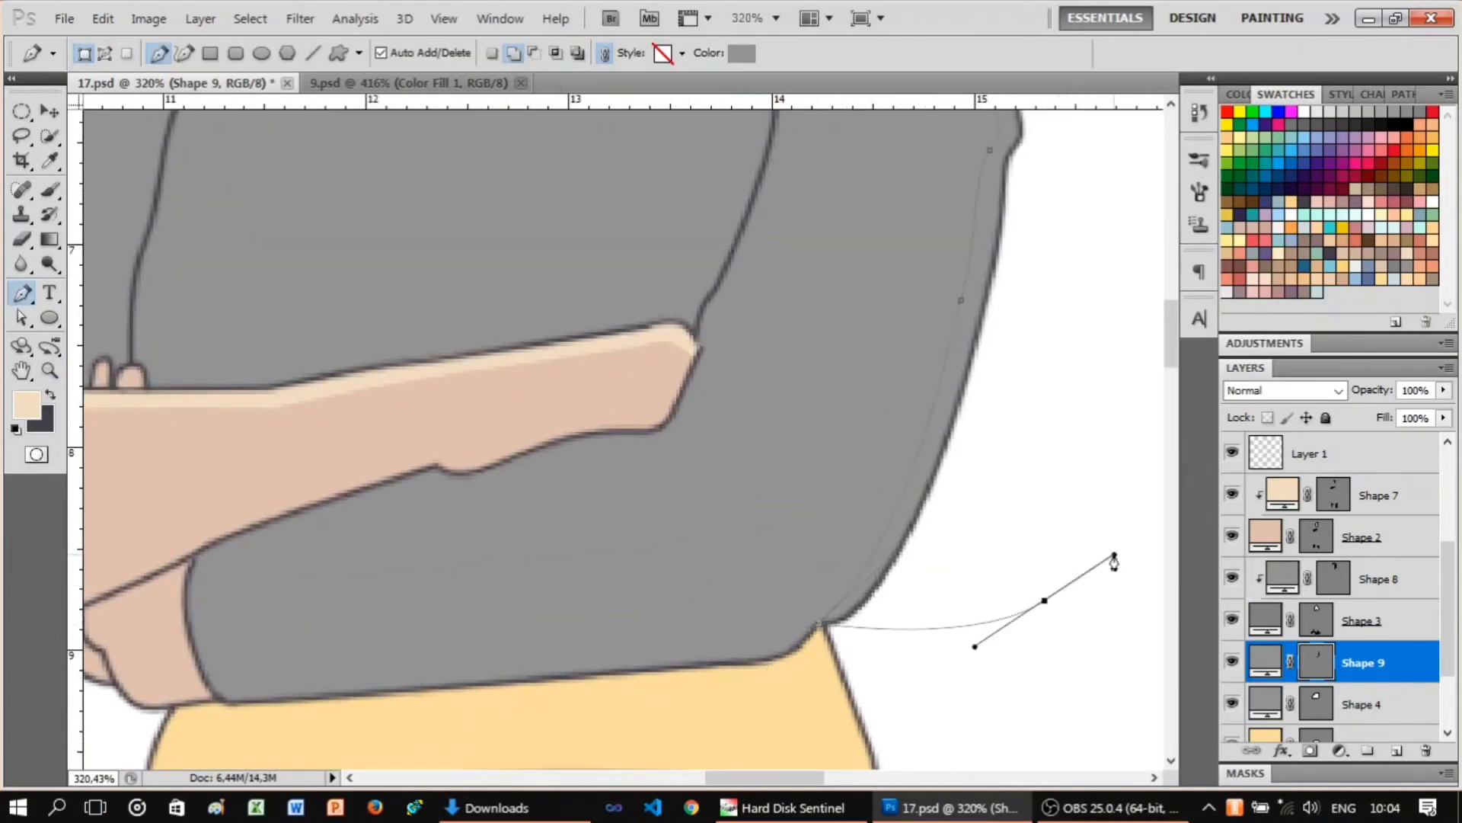
pyautogui.scroll(-2, 1115, 562)
pyautogui.click(832, 288)
# Give the Shape 9 highlight a lighter grey a2a2a2 fill and clip it to Shape 4.
pyautogui.doubleClick(1266, 661)
pyautogui.click(819, 456)
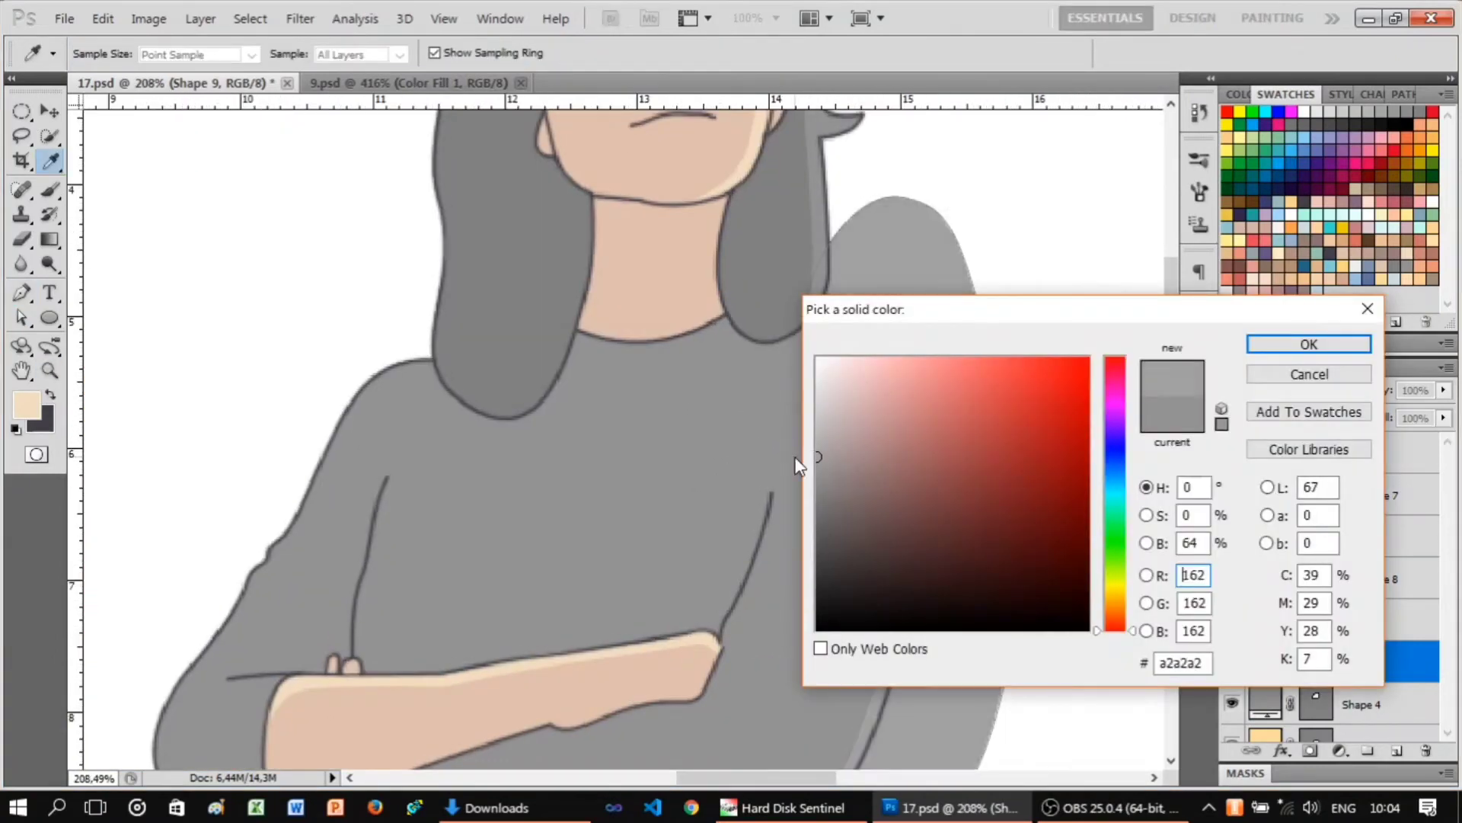
pyautogui.press('Return')
pyautogui.keyDown('alt'); pyautogui.click(1291, 683); pyautogui.keyUp('alt')
pyautogui.scroll(-2, 790, 513)
pyautogui.scroll(2, 695, 445)
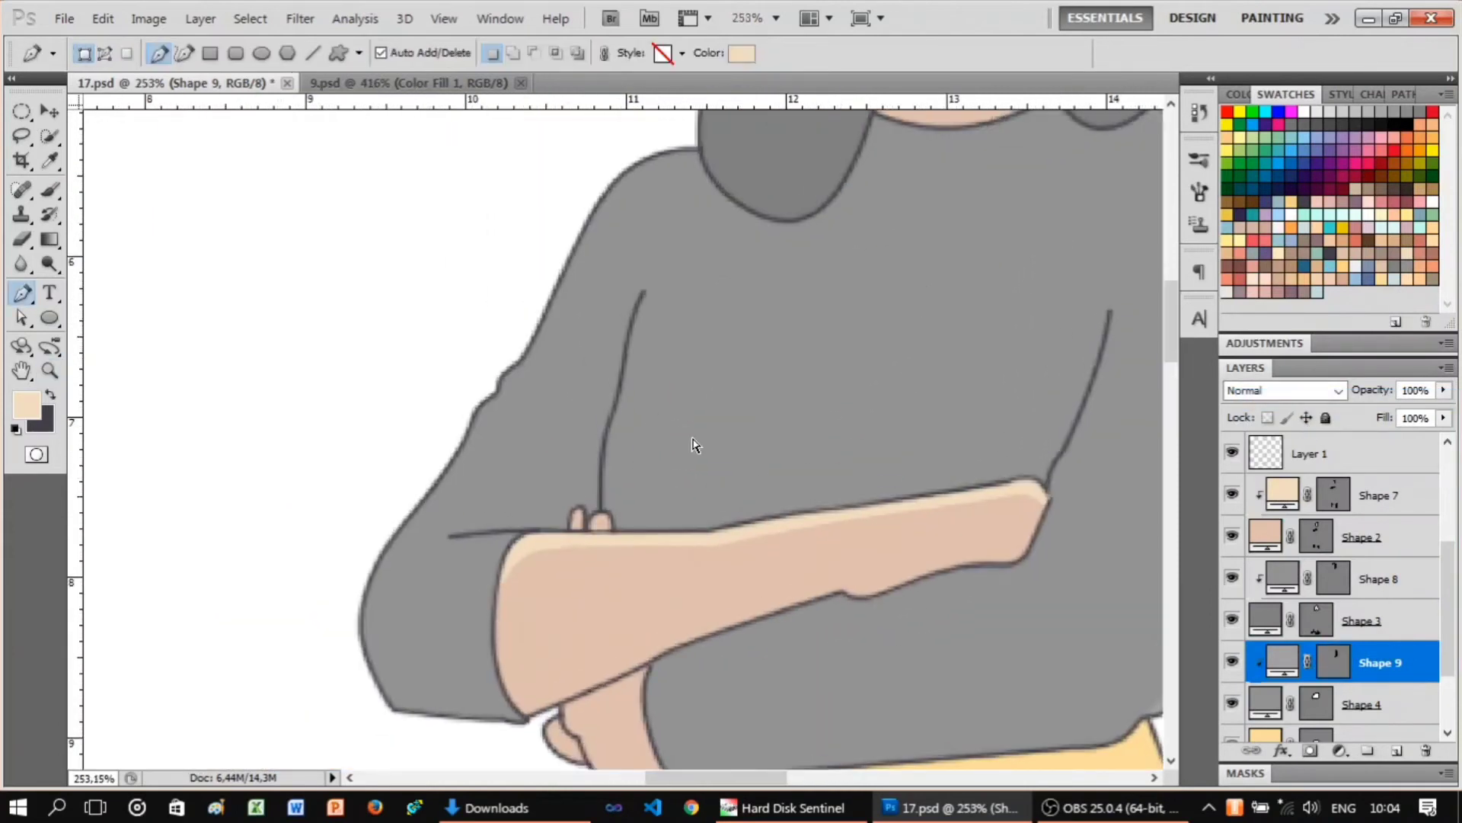
pyautogui.scroll(2, 772, 275)
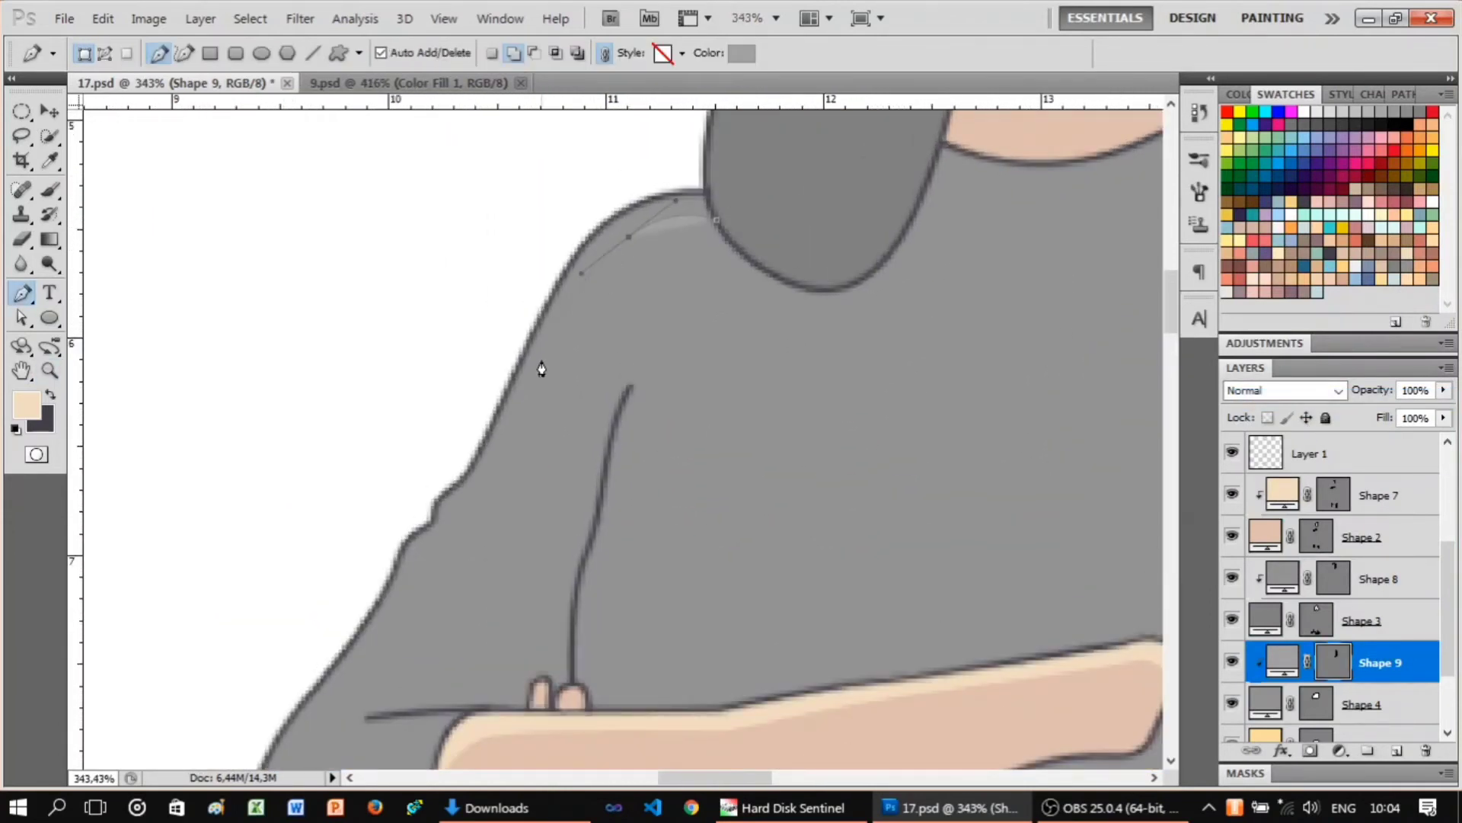
# Trace a highlight path down the left sleeve edge.
pyautogui.click(493, 486)
pyautogui.click(465, 501)
pyautogui.moveTo(450, 533); pyautogui.dragTo(438, 541)
pyautogui.scroll(-1, 418, 546)
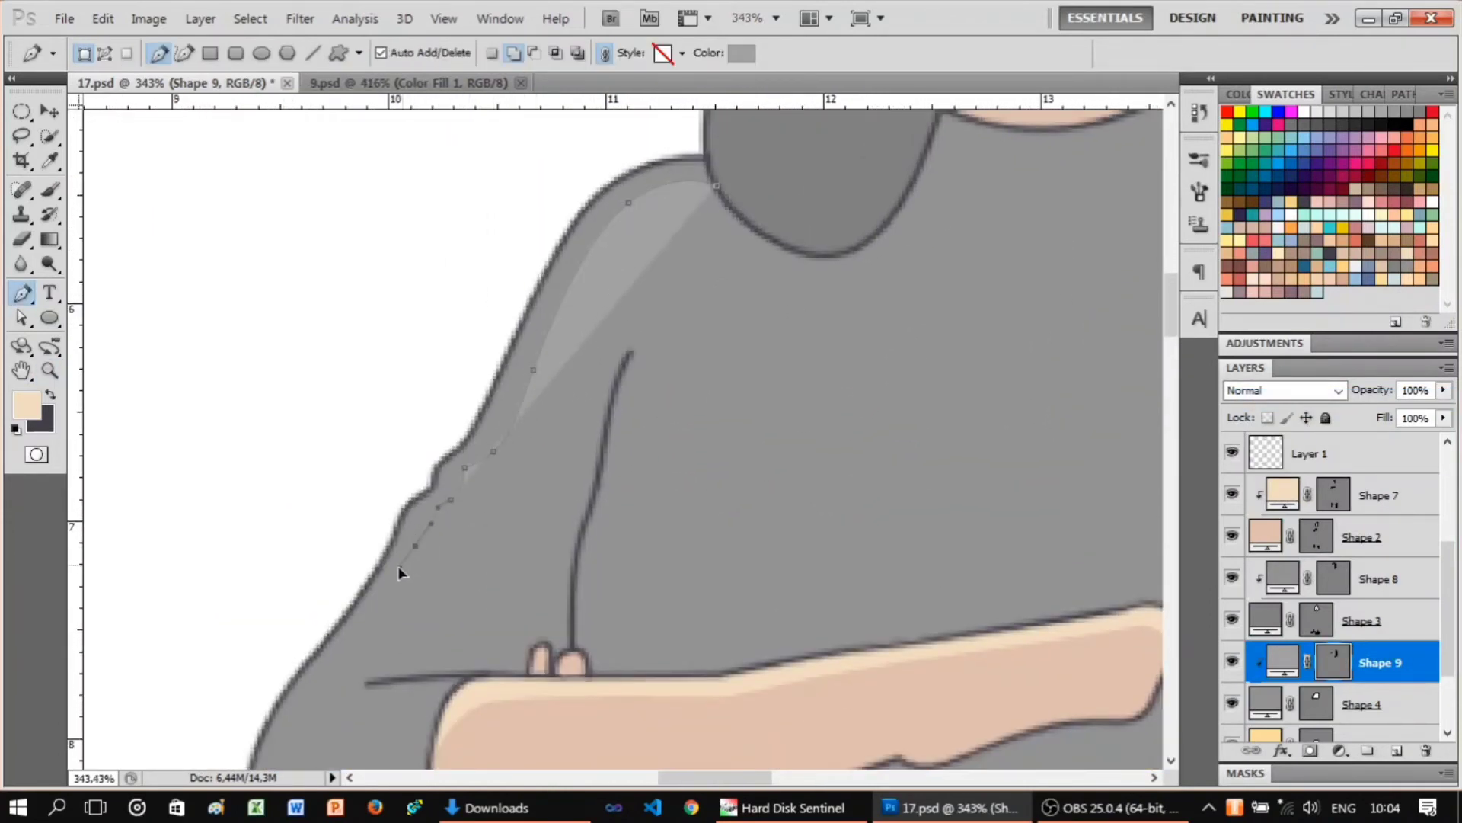
pyautogui.click(350, 579)
pyautogui.click(304, 596)
pyautogui.scroll(-6, 304, 596)
pyautogui.moveTo(274, 638); pyautogui.dragTo(239, 619)
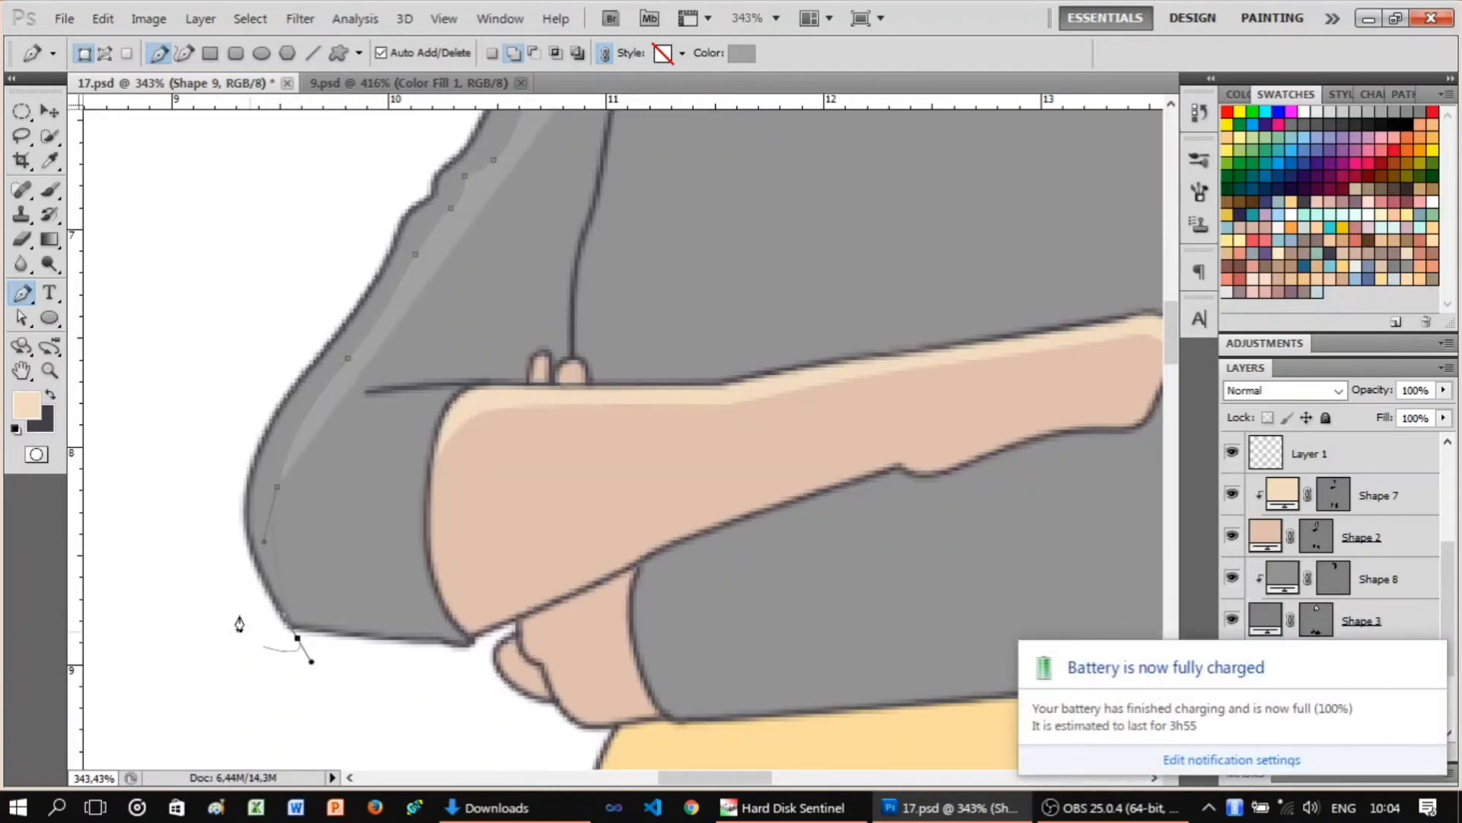
pyautogui.scroll(6, 223, 374)
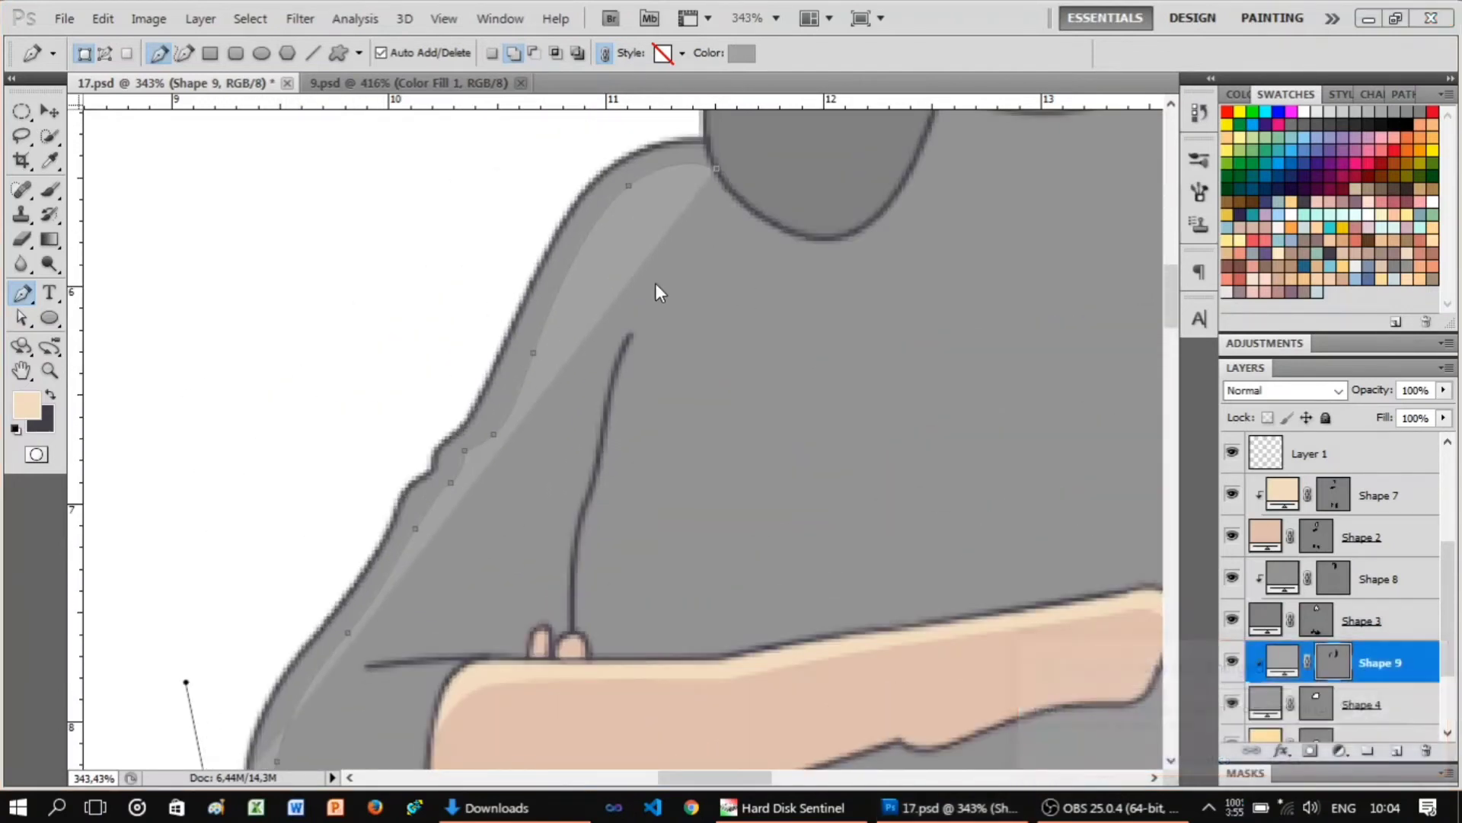
# Zoom out and back in to check the sleeve, elbow and crossed arms.
pyautogui.press('z')
pyautogui.moveTo(655, 282); pyautogui.dragTo(573, 421)
pyautogui.click(574, 422)
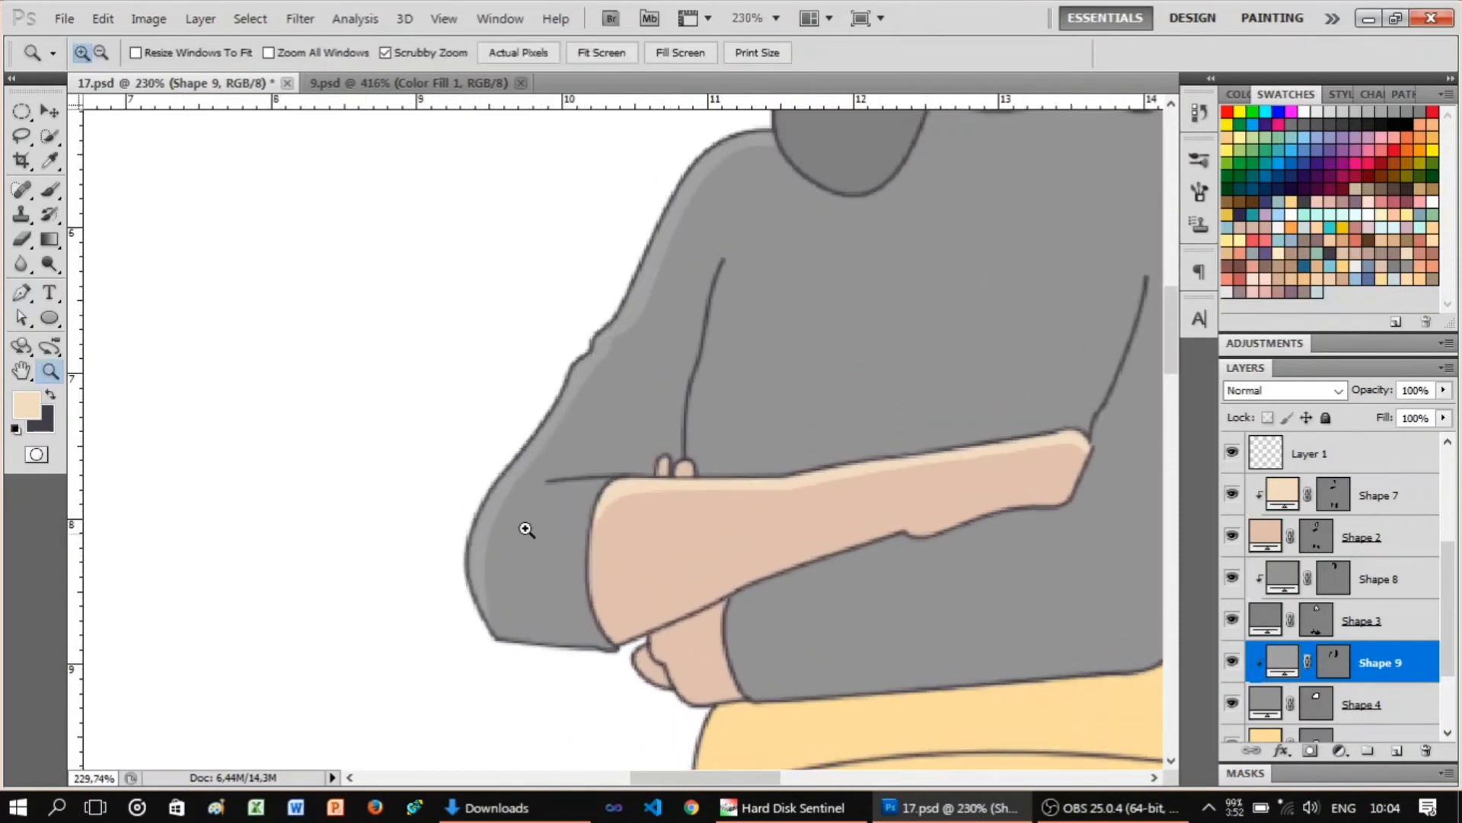
pyautogui.click(525, 529)
pyautogui.press('p')
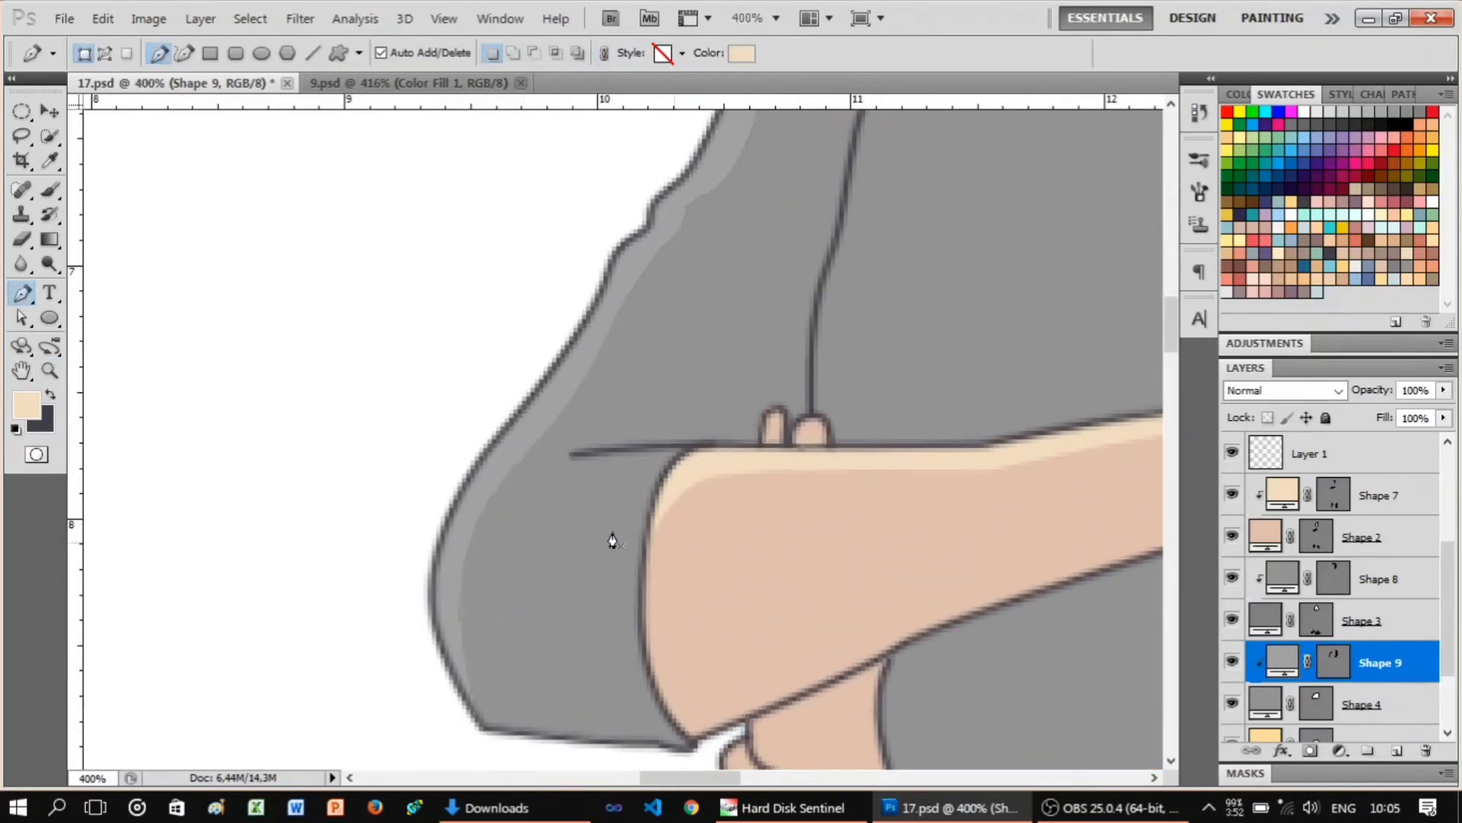
pyautogui.press('z')
pyautogui.moveTo(610, 539); pyautogui.dragTo(756, 303)
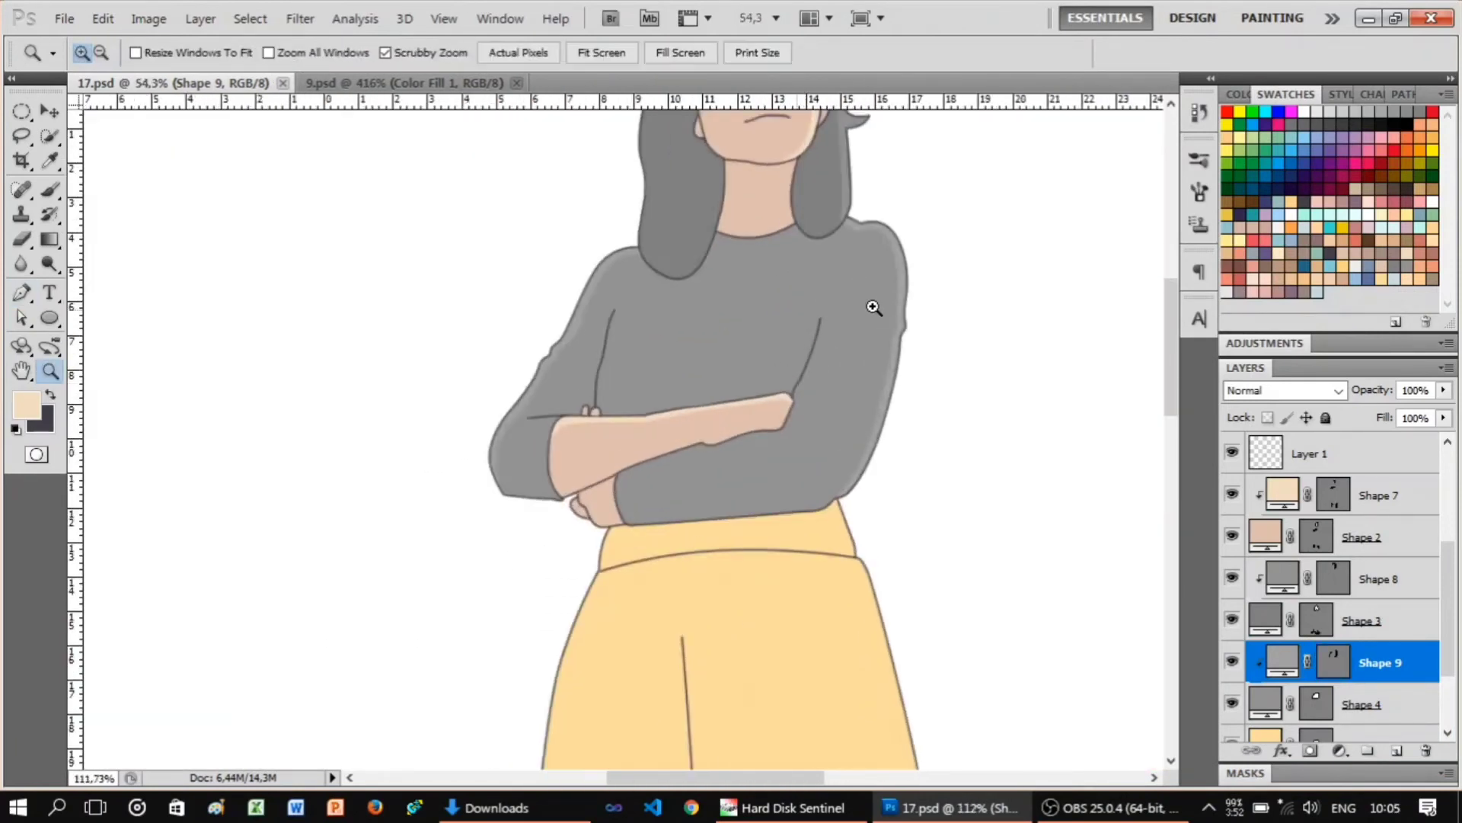
pyautogui.click(881, 278)
pyautogui.press('p')
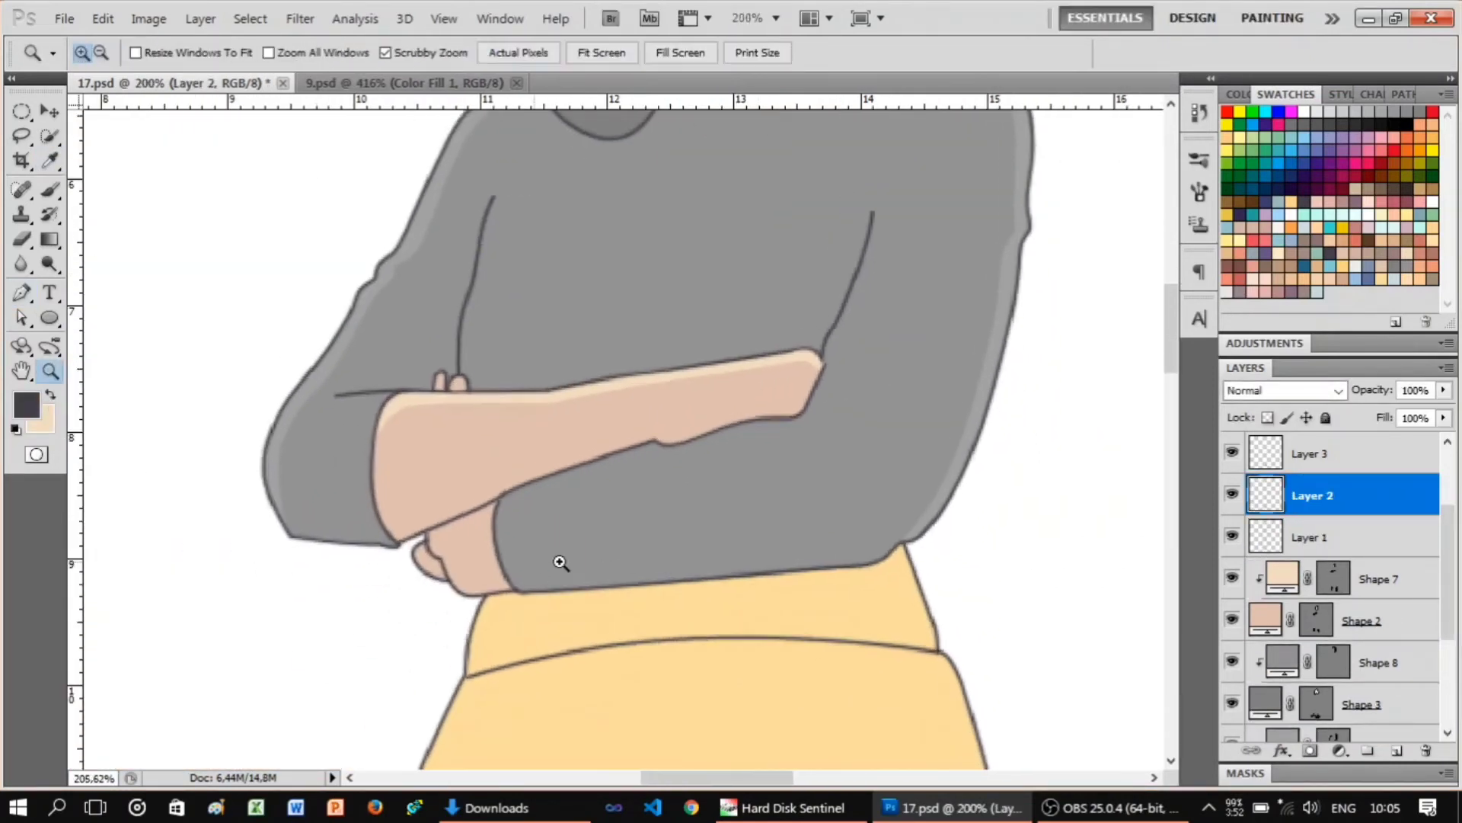
# Start another highlight path along the arm's lower edge.
pyautogui.scroll(-1, 561, 516)
pyautogui.click(561, 436)
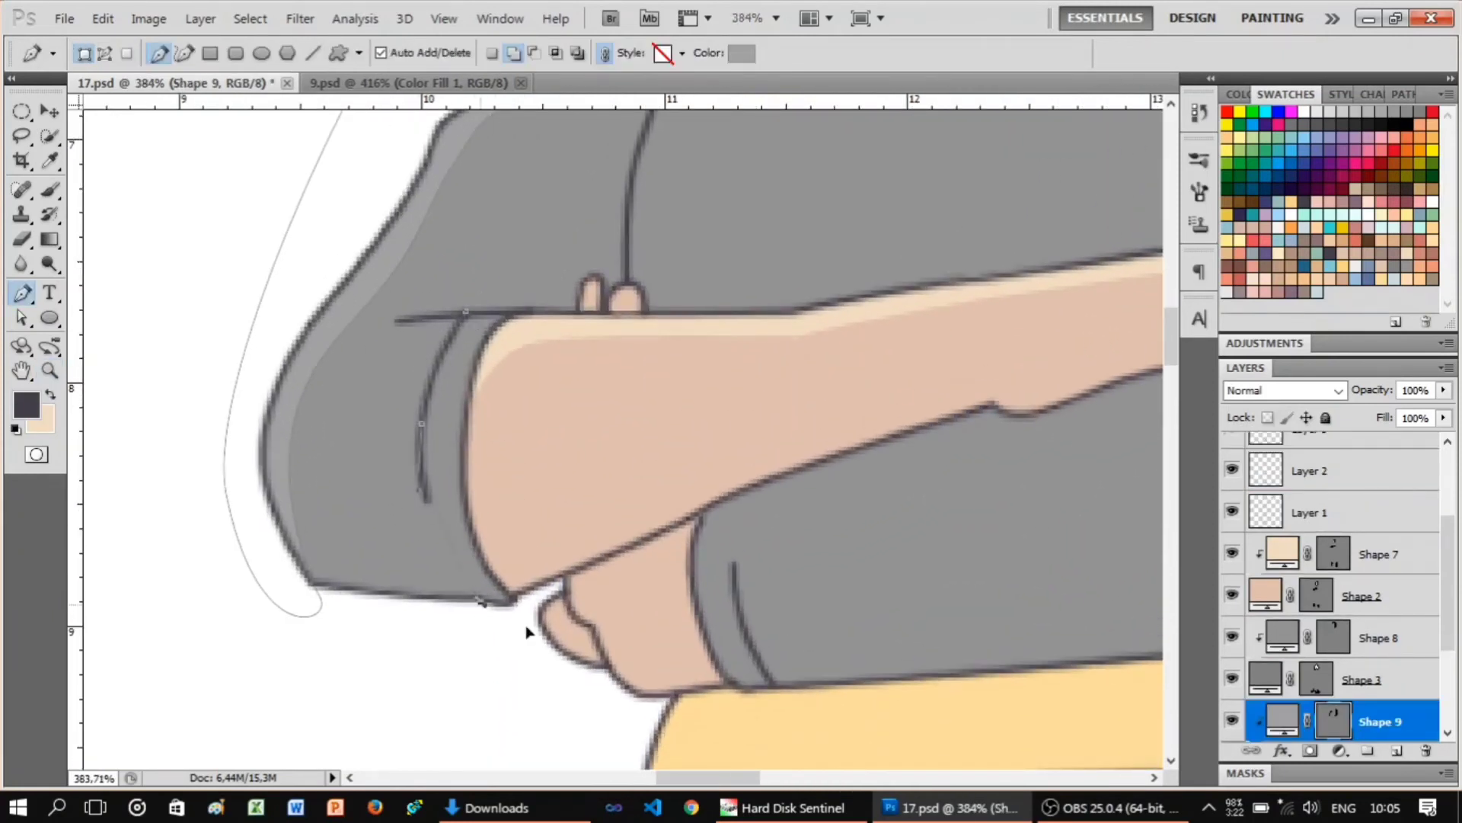
pyautogui.scroll(-3, 522, 392)
pyautogui.click(749, 375)
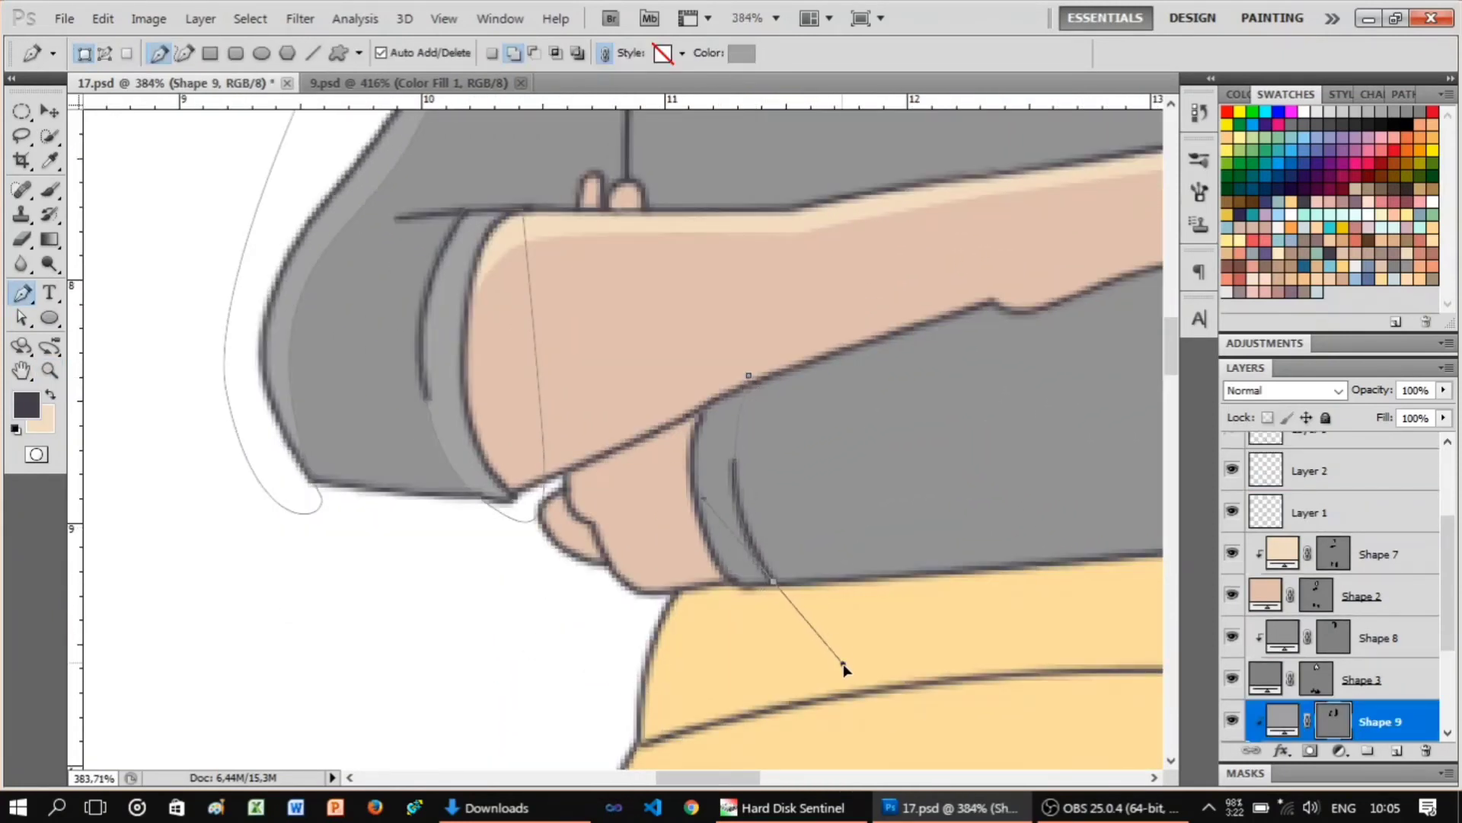
pyautogui.scroll(-5, 759, 340)
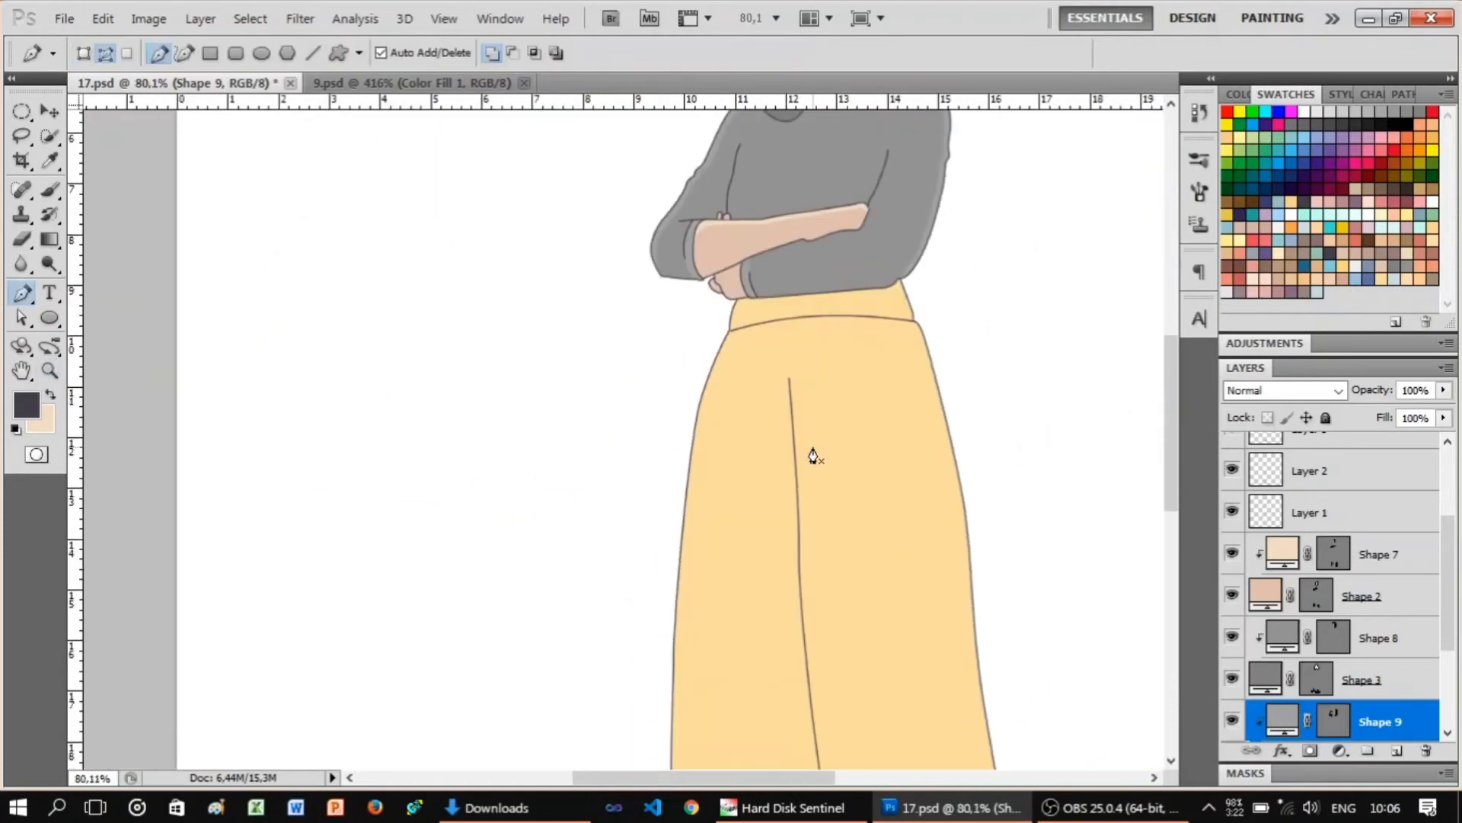
pyautogui.scroll(3, 809, 456)
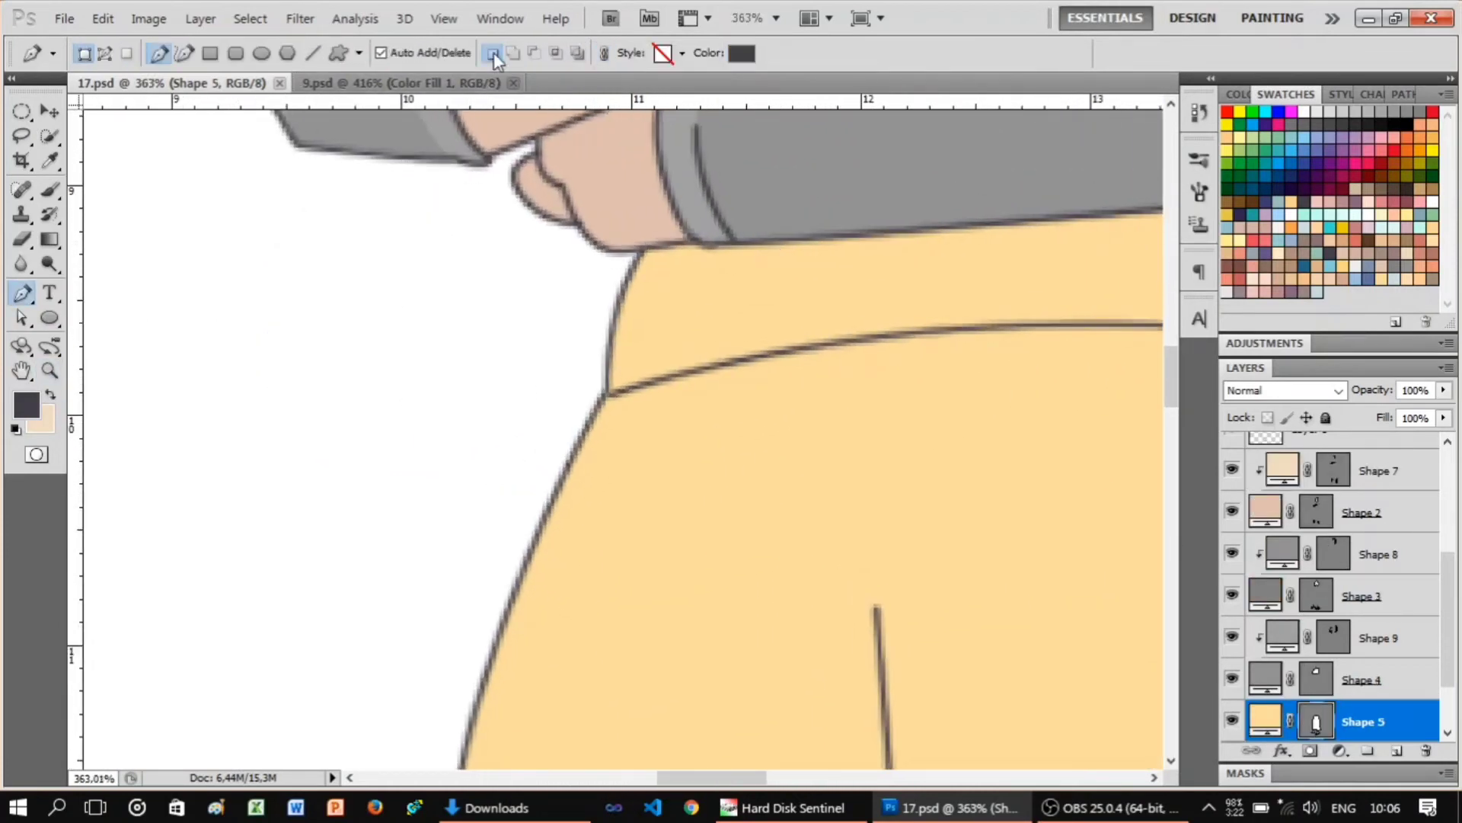
# Trace a highlight path down the skirt's edge toward the hem.
pyautogui.scroll(-4, 662, 416)
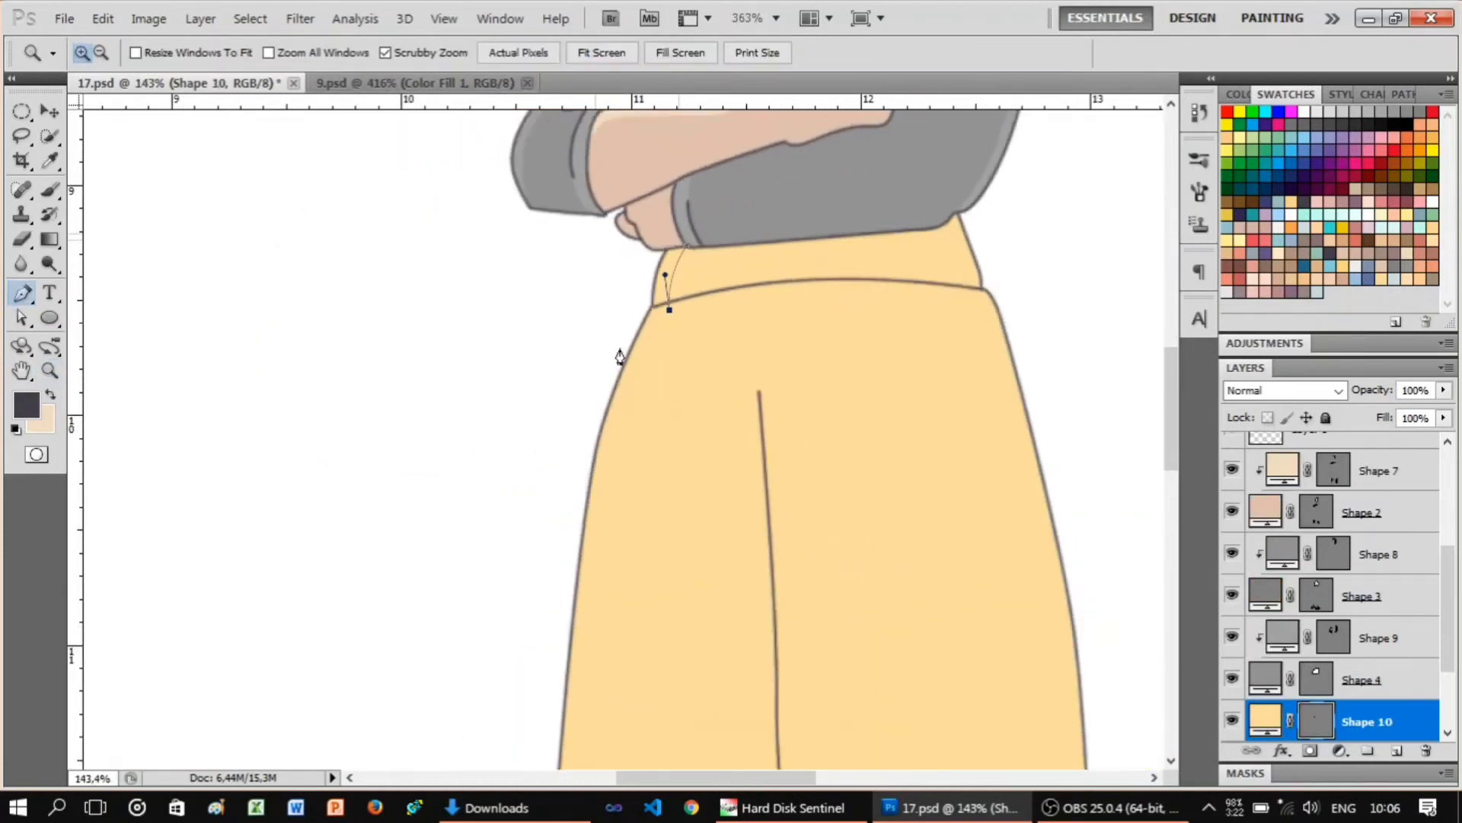
pyautogui.scroll(2, 632, 359)
pyautogui.scroll(-3, 583, 473)
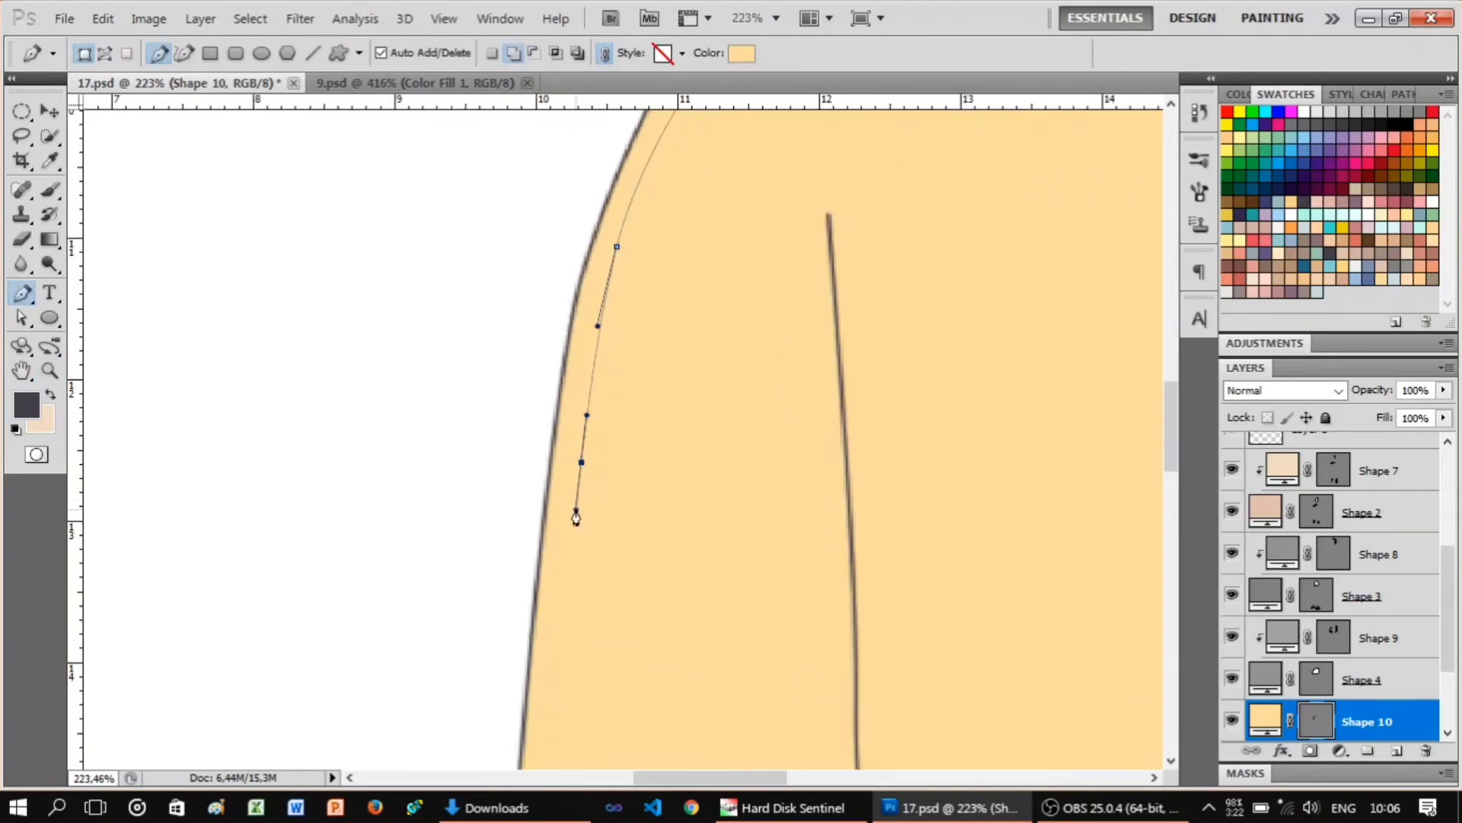
pyautogui.scroll(-5, 576, 516)
pyautogui.click(548, 555)
pyautogui.scroll(-3, 549, 556)
pyautogui.scroll(-4, 529, 630)
pyautogui.moveTo(531, 623); pyautogui.dragTo(529, 674)
pyautogui.scroll(-3, 603, 660)
pyautogui.scroll(10, 442, 533)
pyautogui.scroll(5, 422, 447)
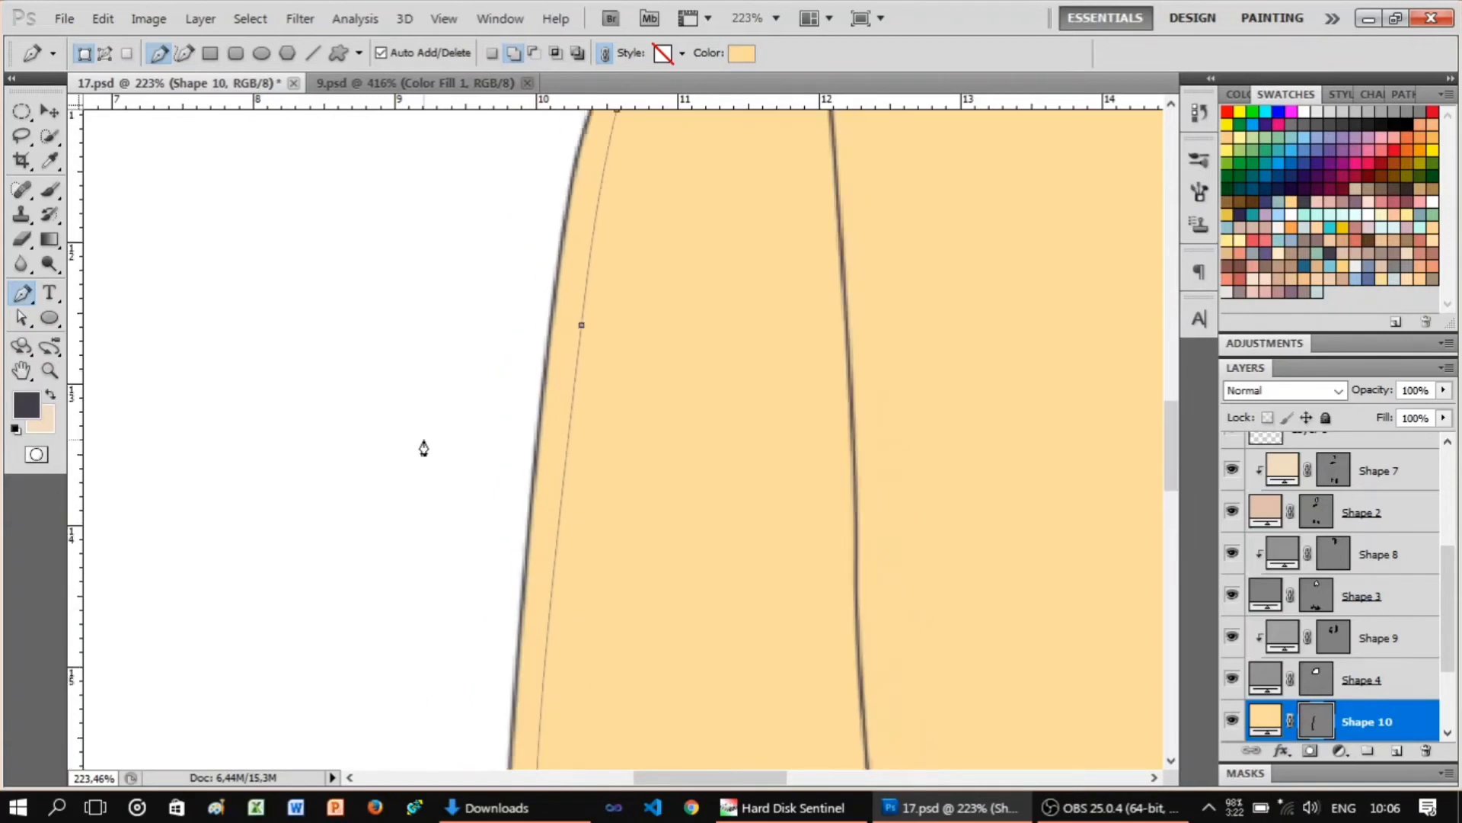
pyautogui.scroll(10, 427, 447)
pyautogui.scroll(1, 572, 320)
# Clip the new shape to the skirt and give it a pale yellow ffecb4 fill.
pyautogui.hotkey('ctrl', 'alt', 'g')
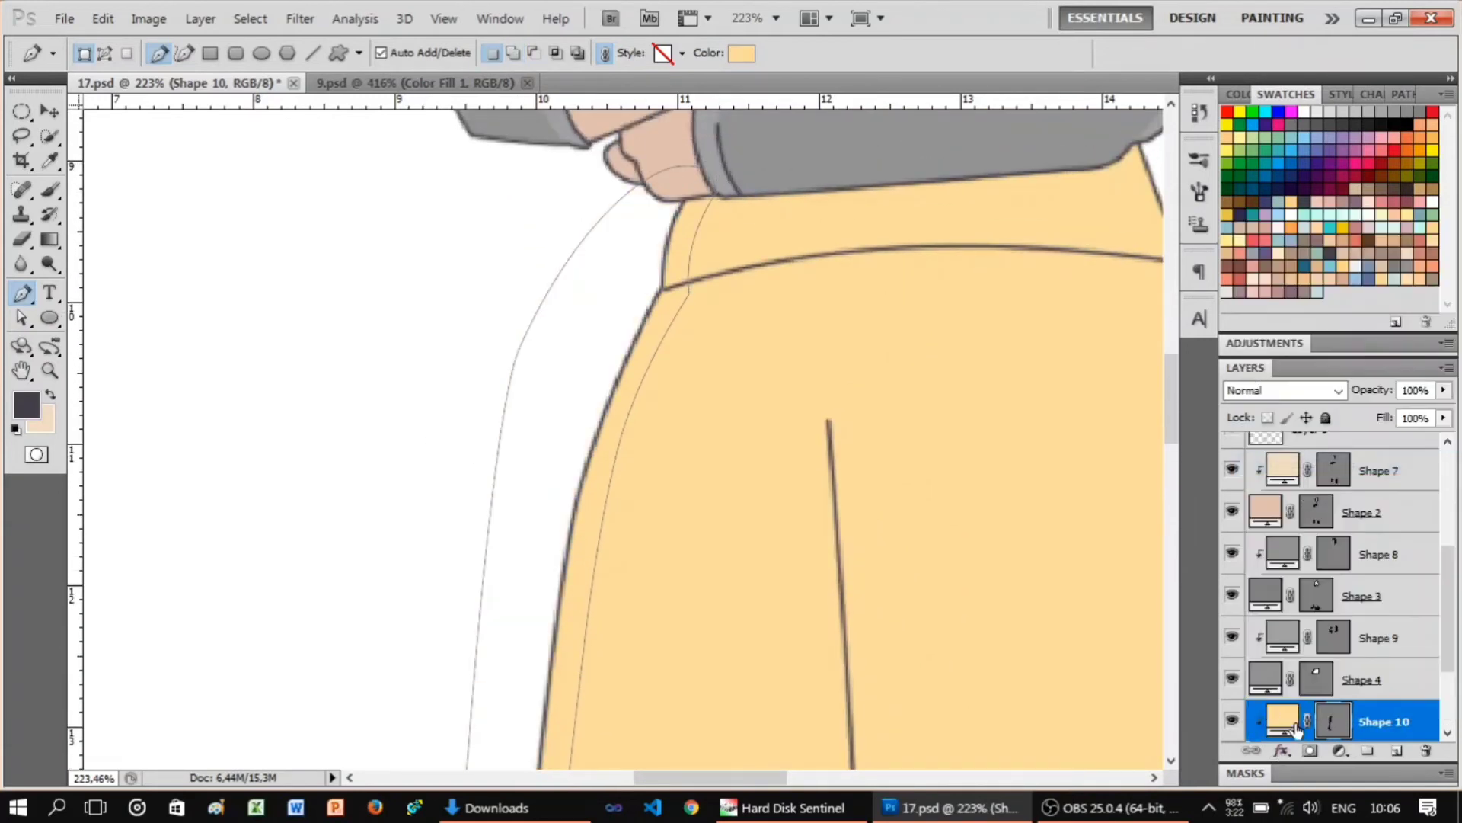
pyautogui.doubleClick(1282, 719)
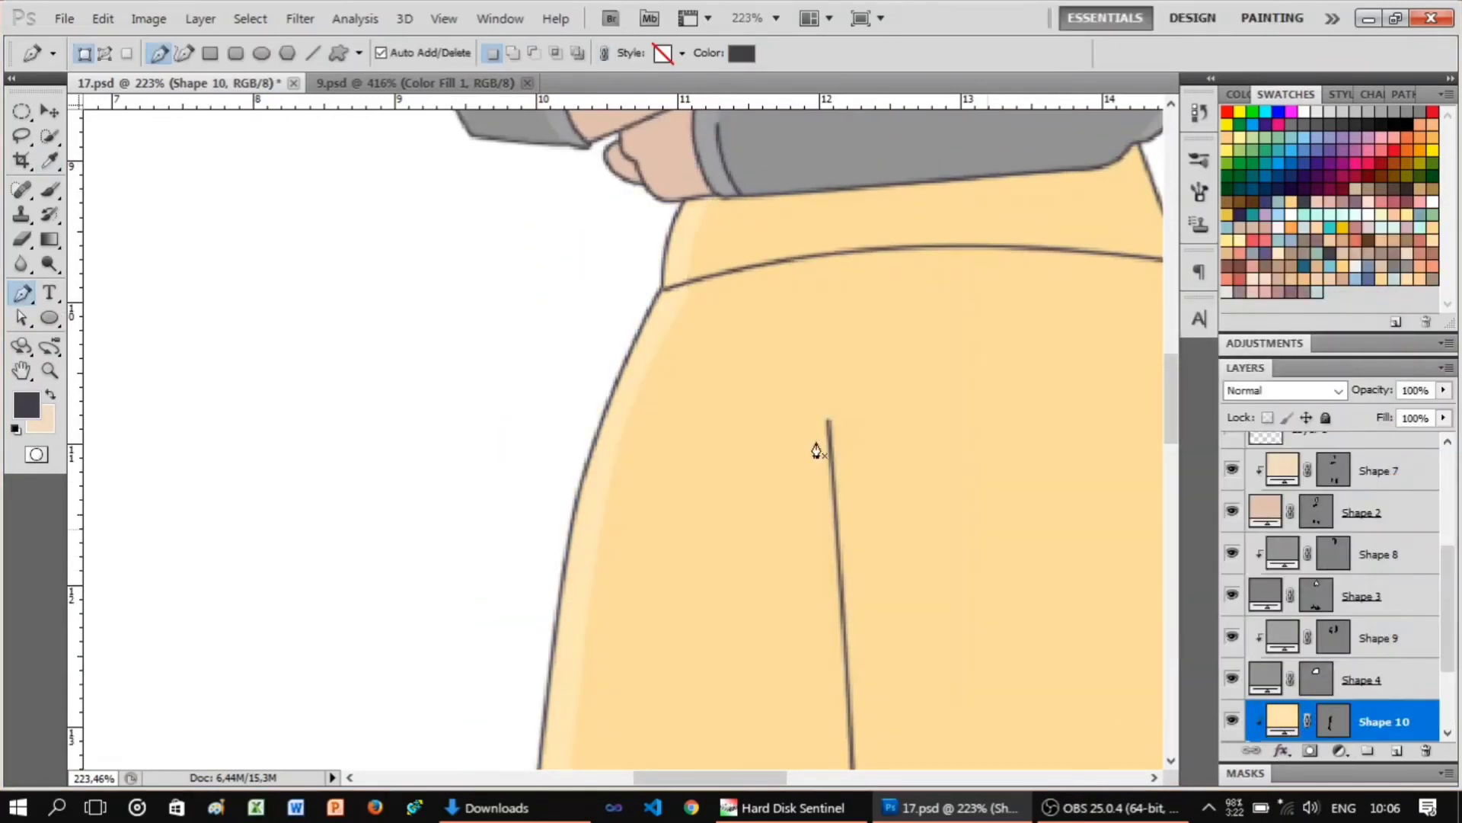
pyautogui.scroll(-5, 816, 450)
pyautogui.scroll(2, 822, 476)
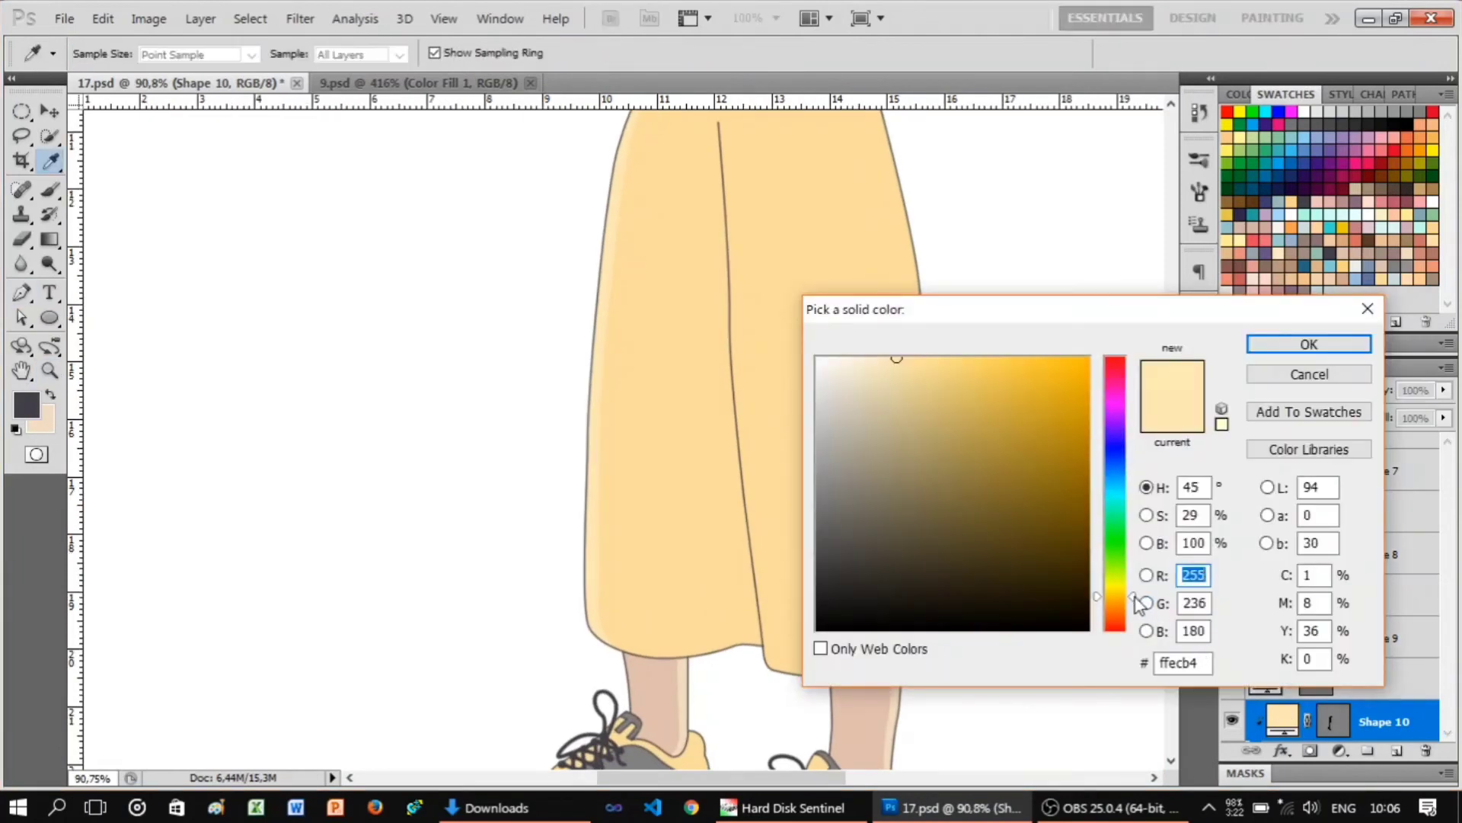
pyautogui.click(1310, 374)
pyautogui.scroll(2, 724, 394)
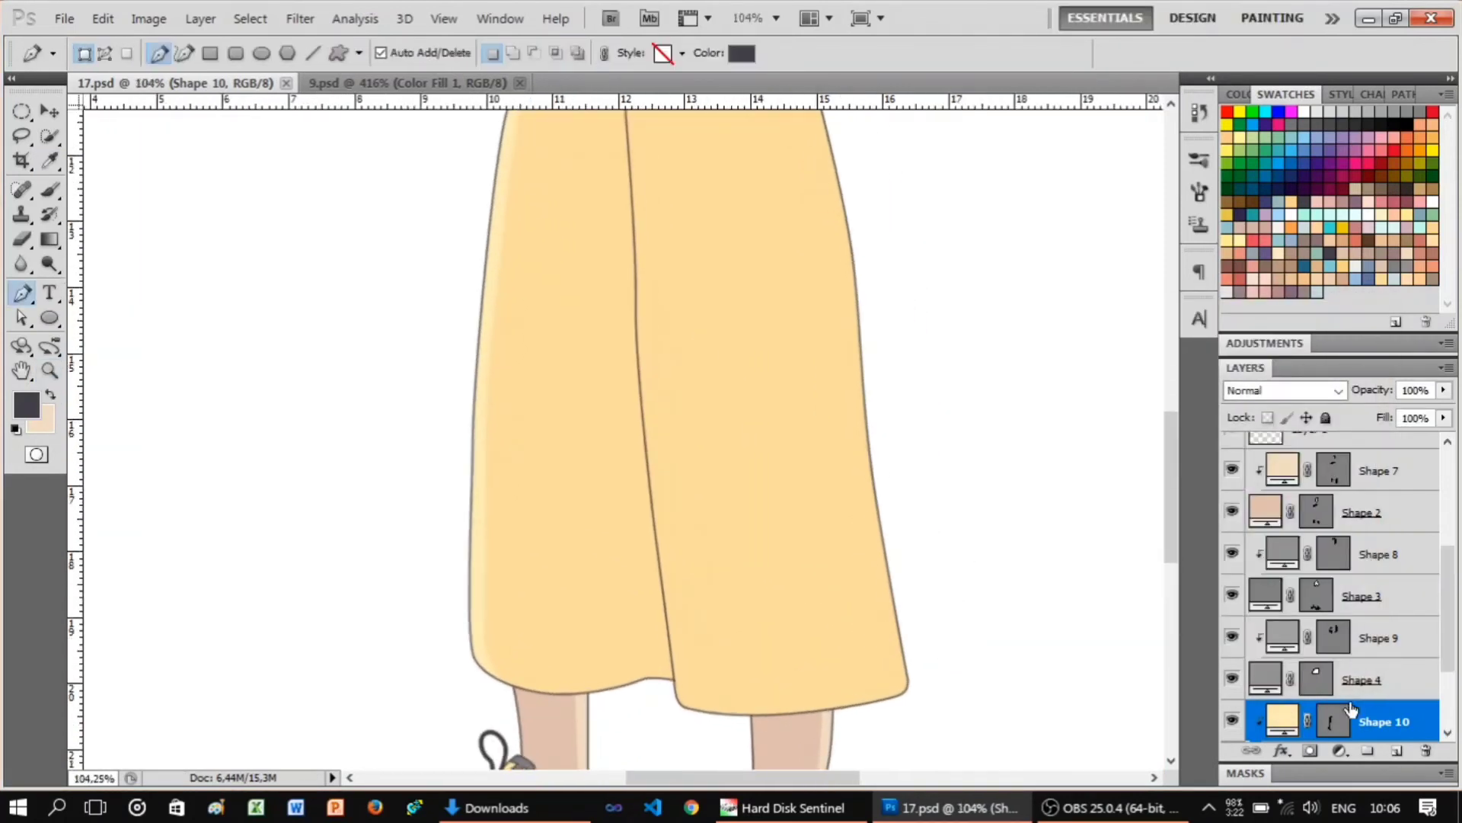
pyautogui.scroll(3, 715, 480)
# Start a second highlight path along the skirt's centre seam.
pyautogui.click(617, 208)
pyautogui.scroll(-1, 644, 319)
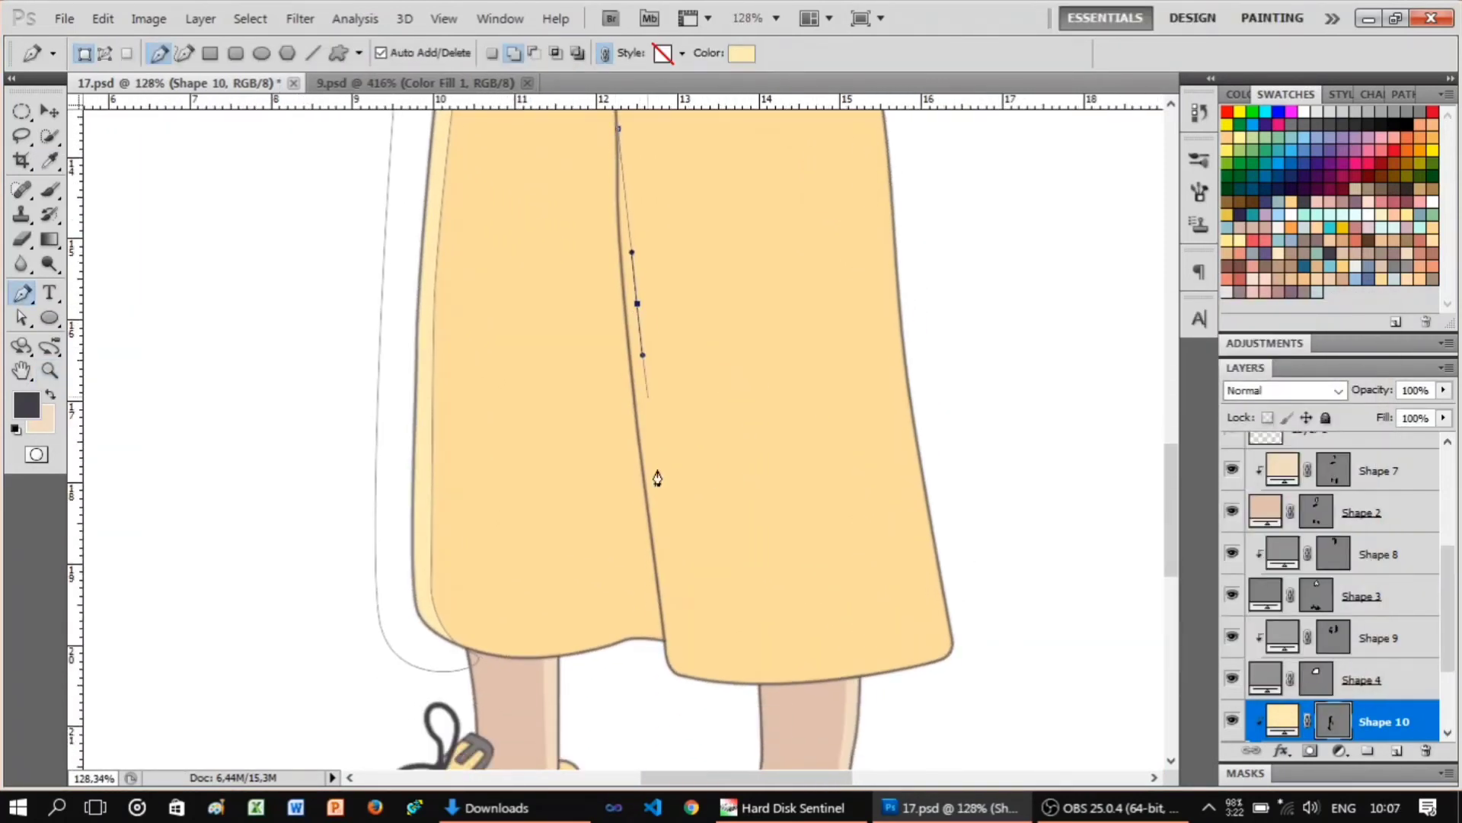
pyautogui.scroll(2, 678, 652)
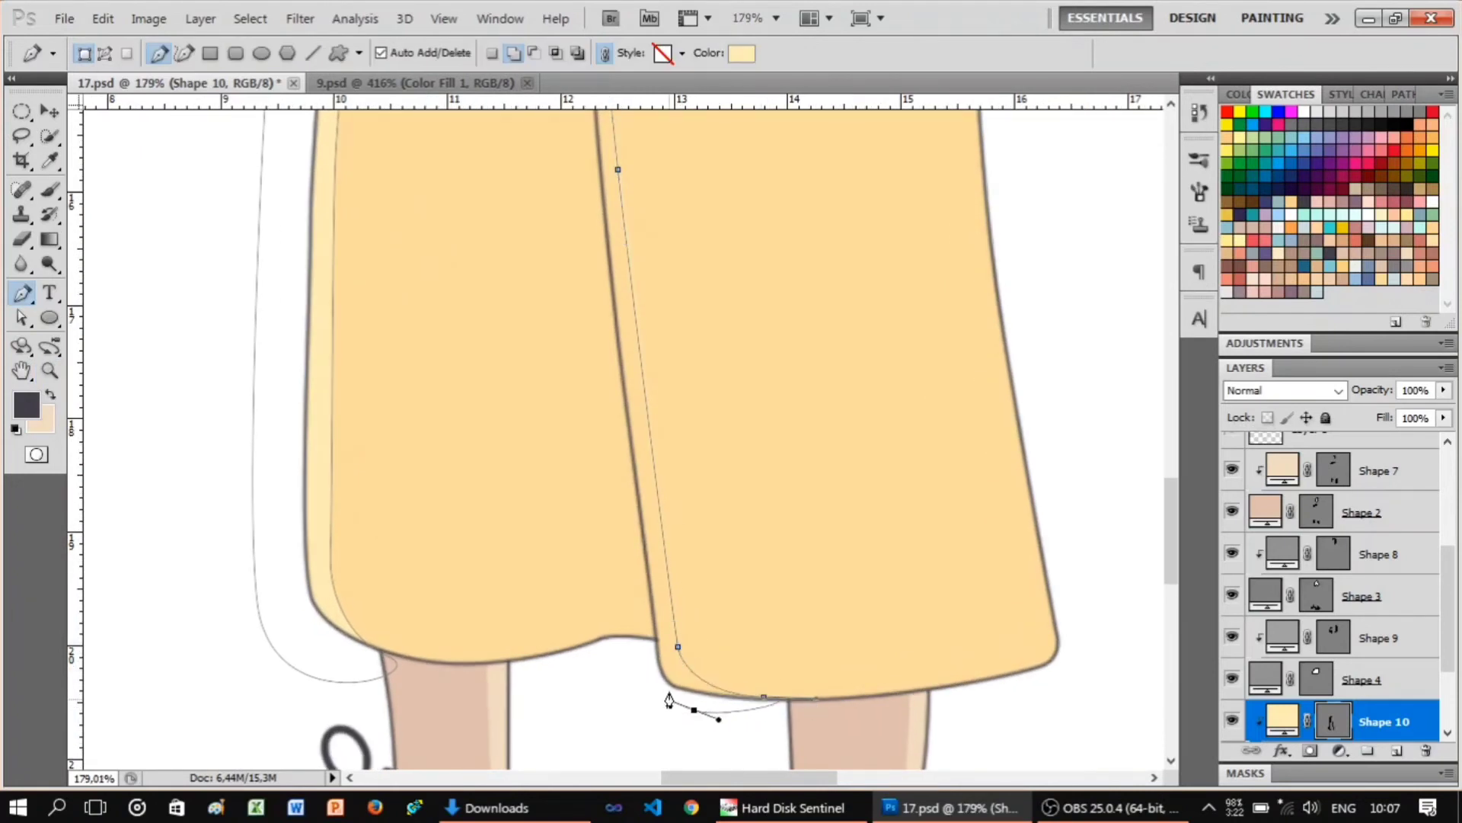
pyautogui.scroll(2, 617, 397)
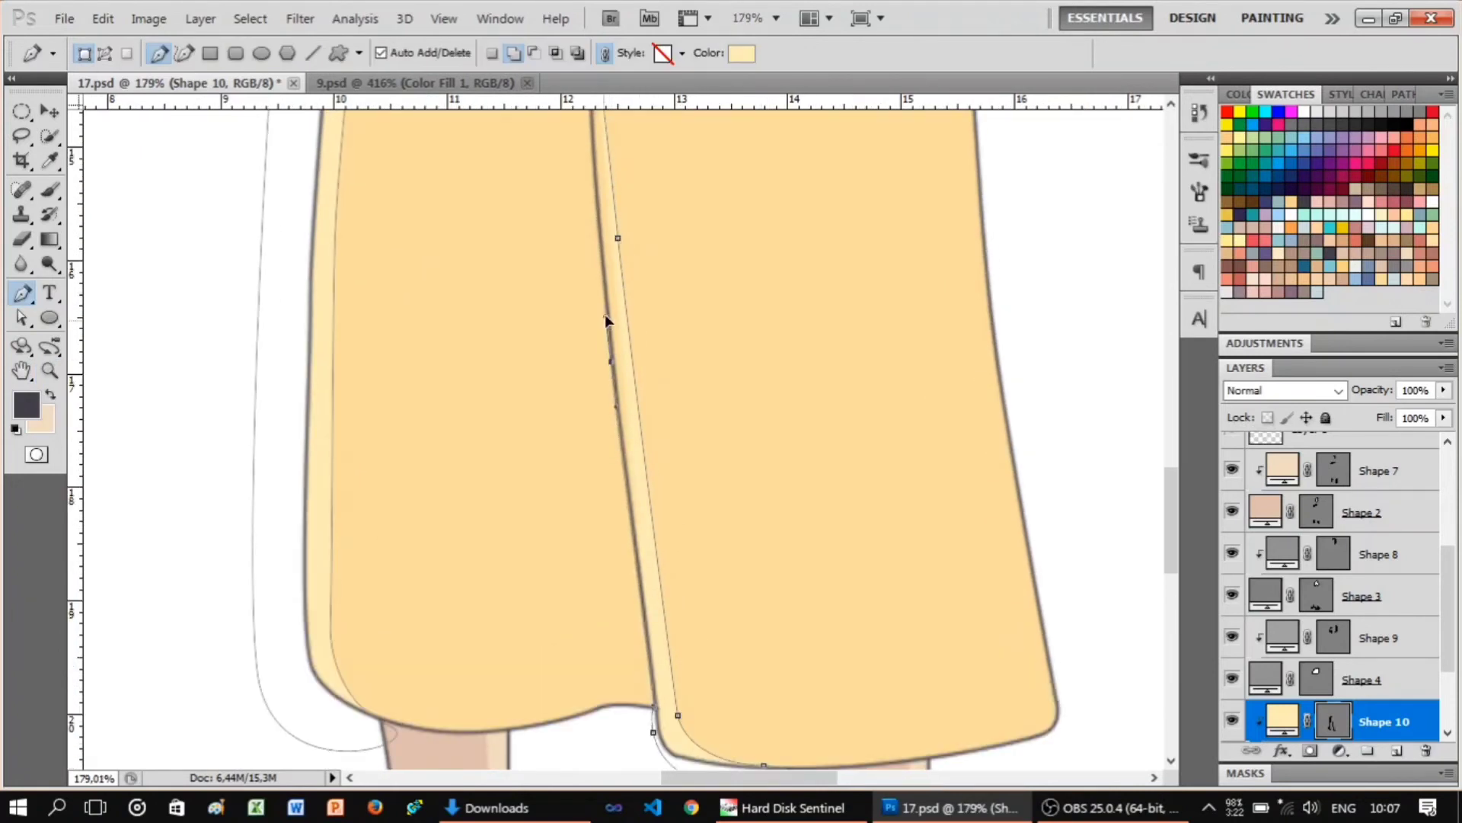
pyautogui.scroll(5, 605, 320)
pyautogui.scroll(-4, 587, 206)
pyautogui.scroll(2, 839, 375)
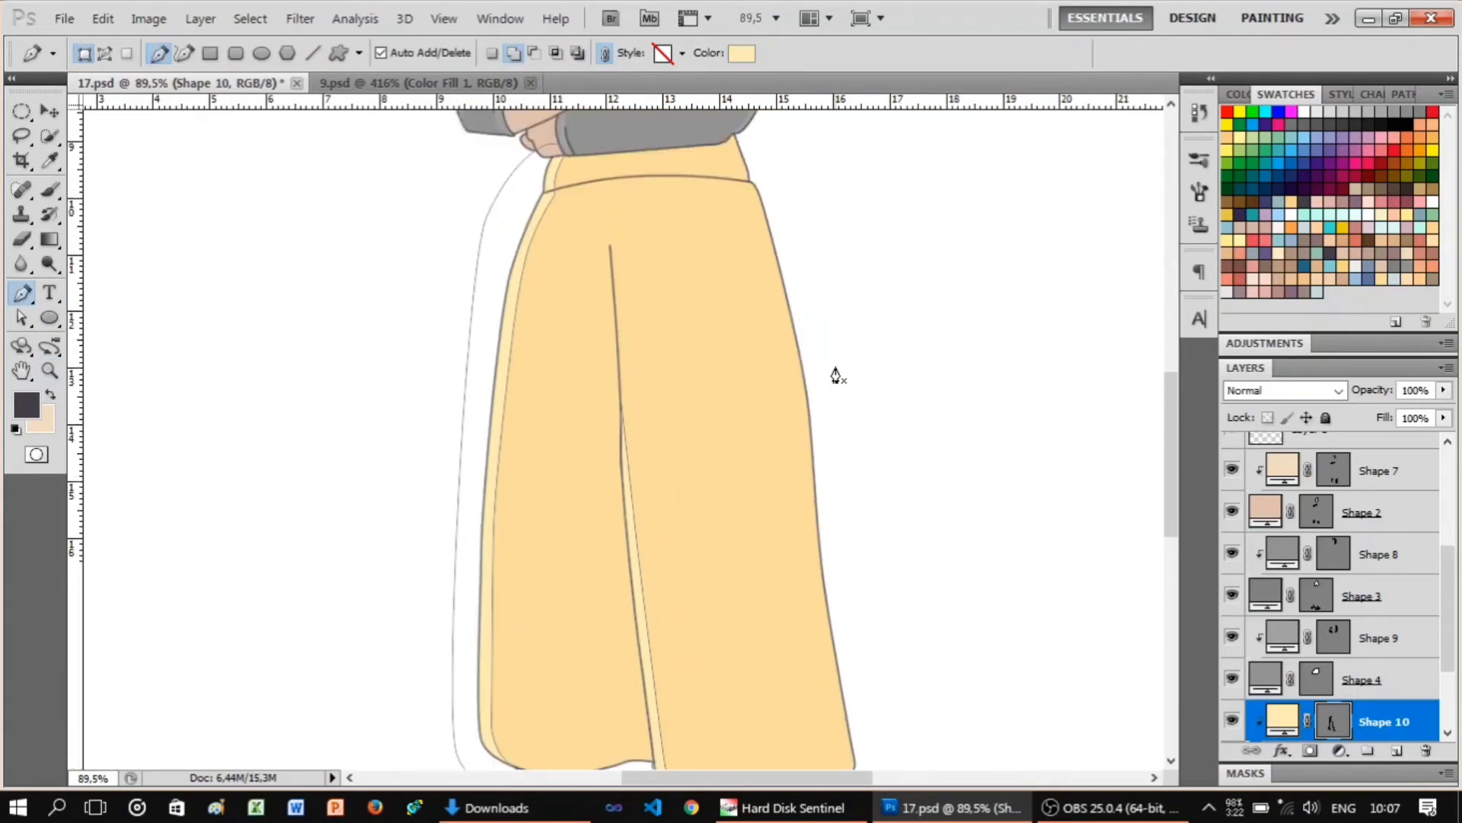
pyautogui.scroll(2, 807, 304)
pyautogui.scroll(1, 774, 242)
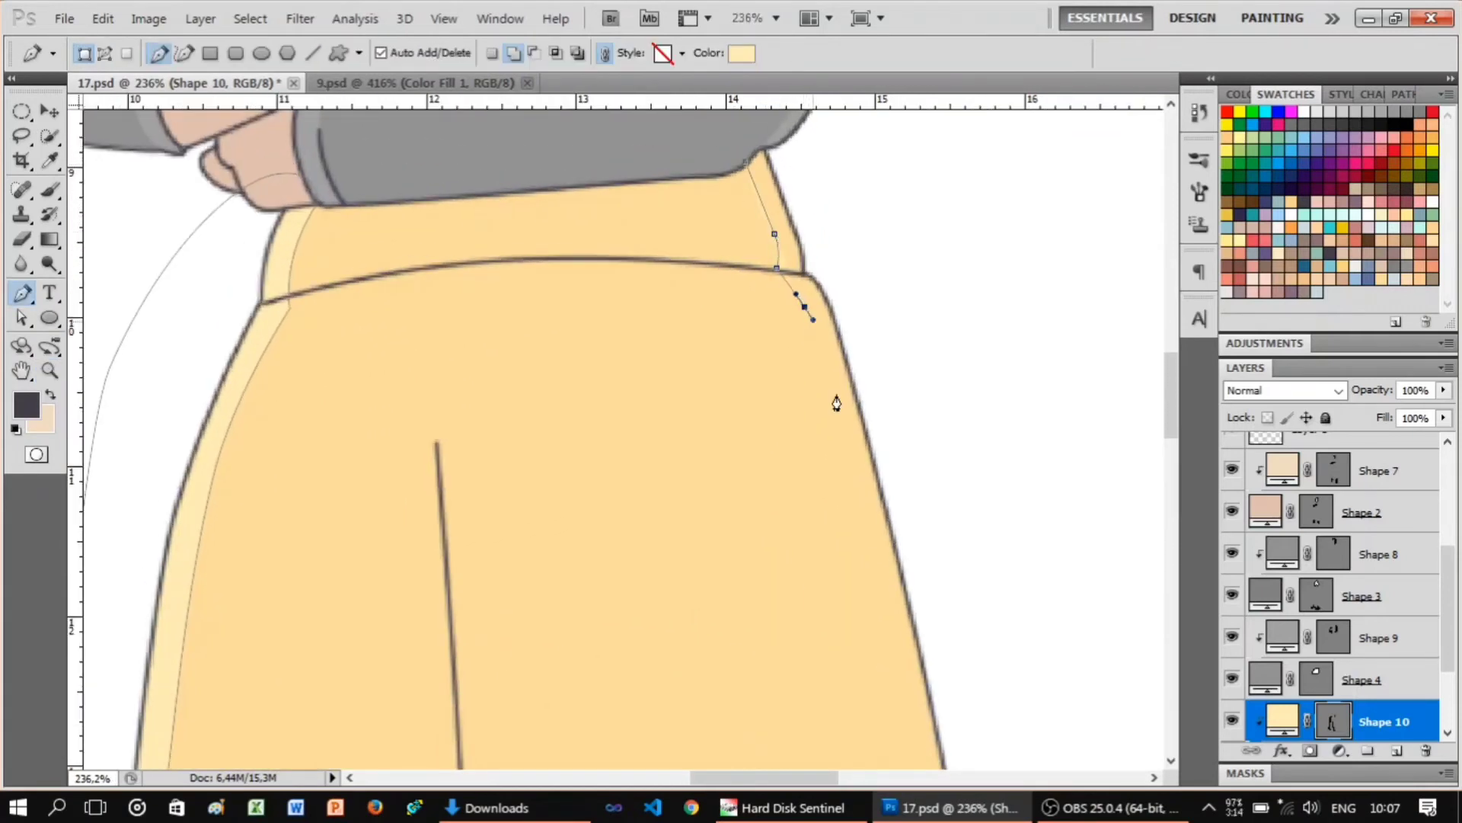
pyautogui.scroll(-3, 836, 403)
pyautogui.scroll(-3, 898, 543)
# Curve the seam highlight out to the hem and close the shape.
pyautogui.moveTo(884, 506)
pyautogui.mouseDown()
pyautogui.moveTo(934, 578)
pyautogui.moveTo(995, 591)
pyautogui.mouseUp()
pyautogui.scroll(-3, 904, 571)
pyautogui.scroll(-3, 934, 578)
pyautogui.scroll(-3, 943, 618)
pyautogui.scroll(-3, 966, 609)
pyautogui.scroll(-2, 976, 640)
pyautogui.scroll(-4, 1057, 614)
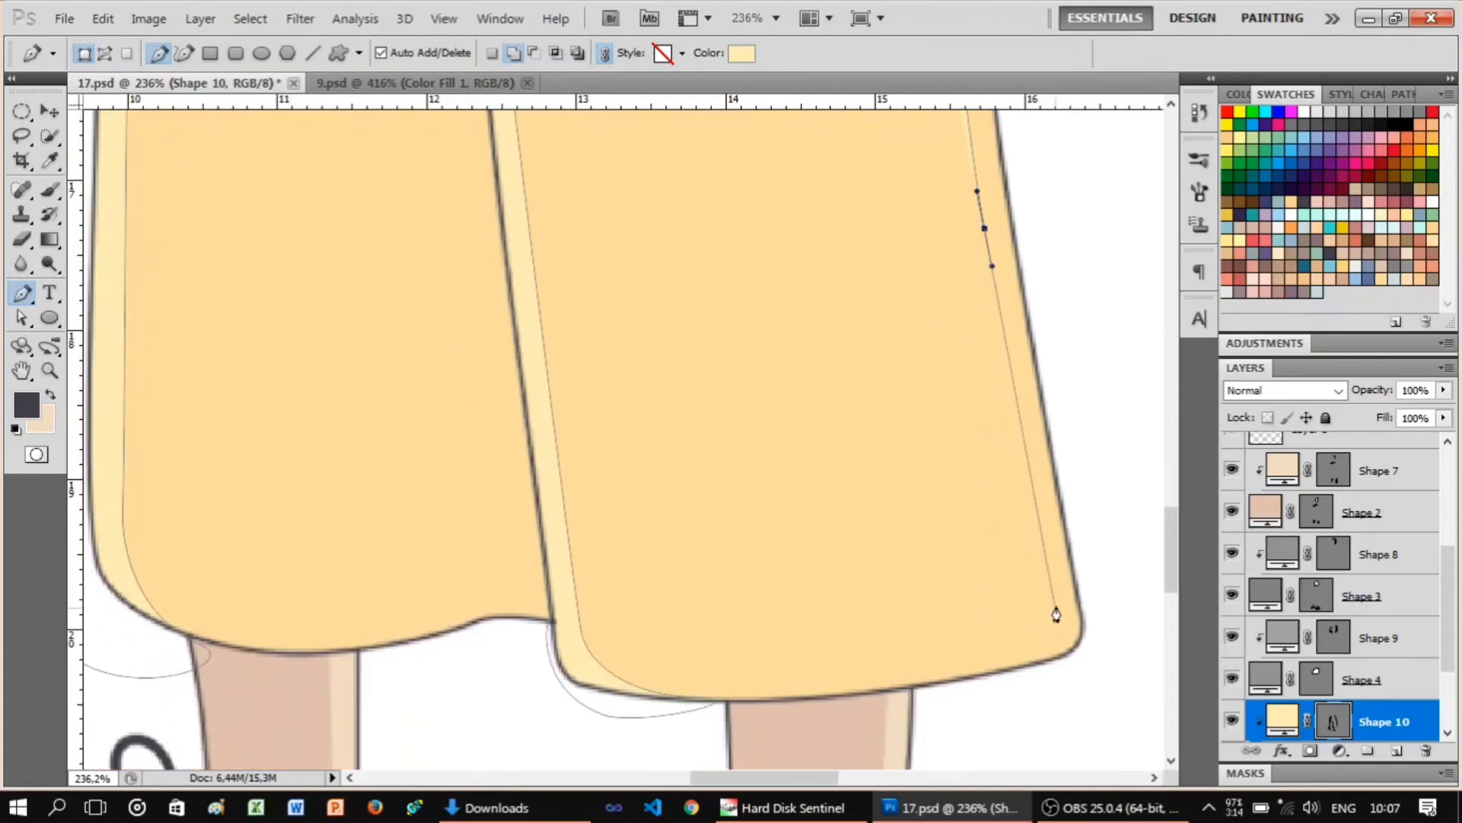
pyautogui.moveTo(1063, 670); pyautogui.dragTo(1104, 633)
pyautogui.scroll(2, 1104, 609)
pyautogui.scroll(8, 1142, 522)
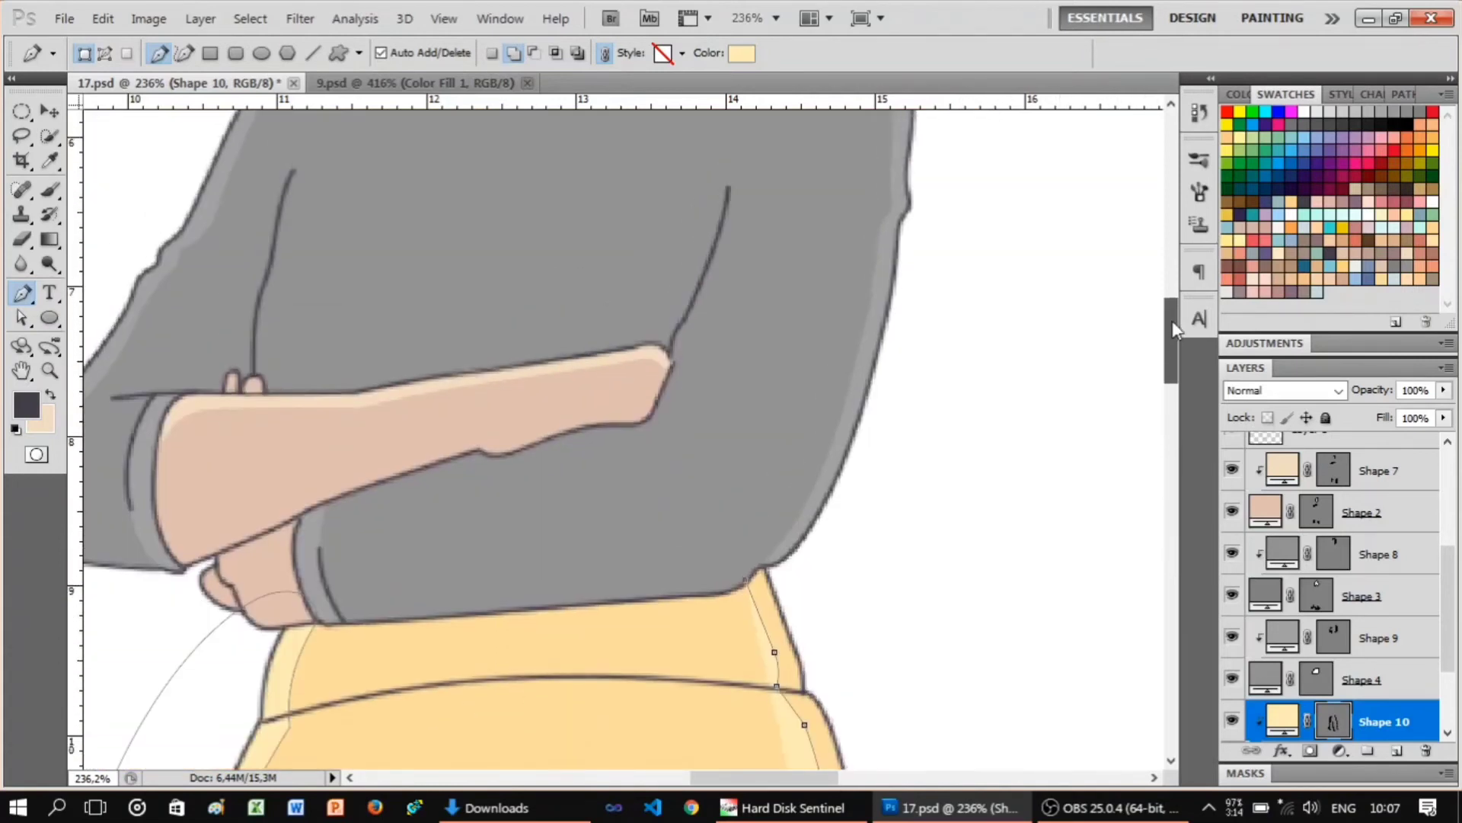
pyautogui.moveTo(921, 343); pyautogui.dragTo(1028, 425)
pyautogui.click(801, 552)
pyautogui.press('z')
pyautogui.moveTo(924, 552); pyautogui.dragTo(620, 304)
# Draw a pale yellow highlight path along the shoe's yellow heel panel.
pyautogui.scroll(-3, 609, 434)
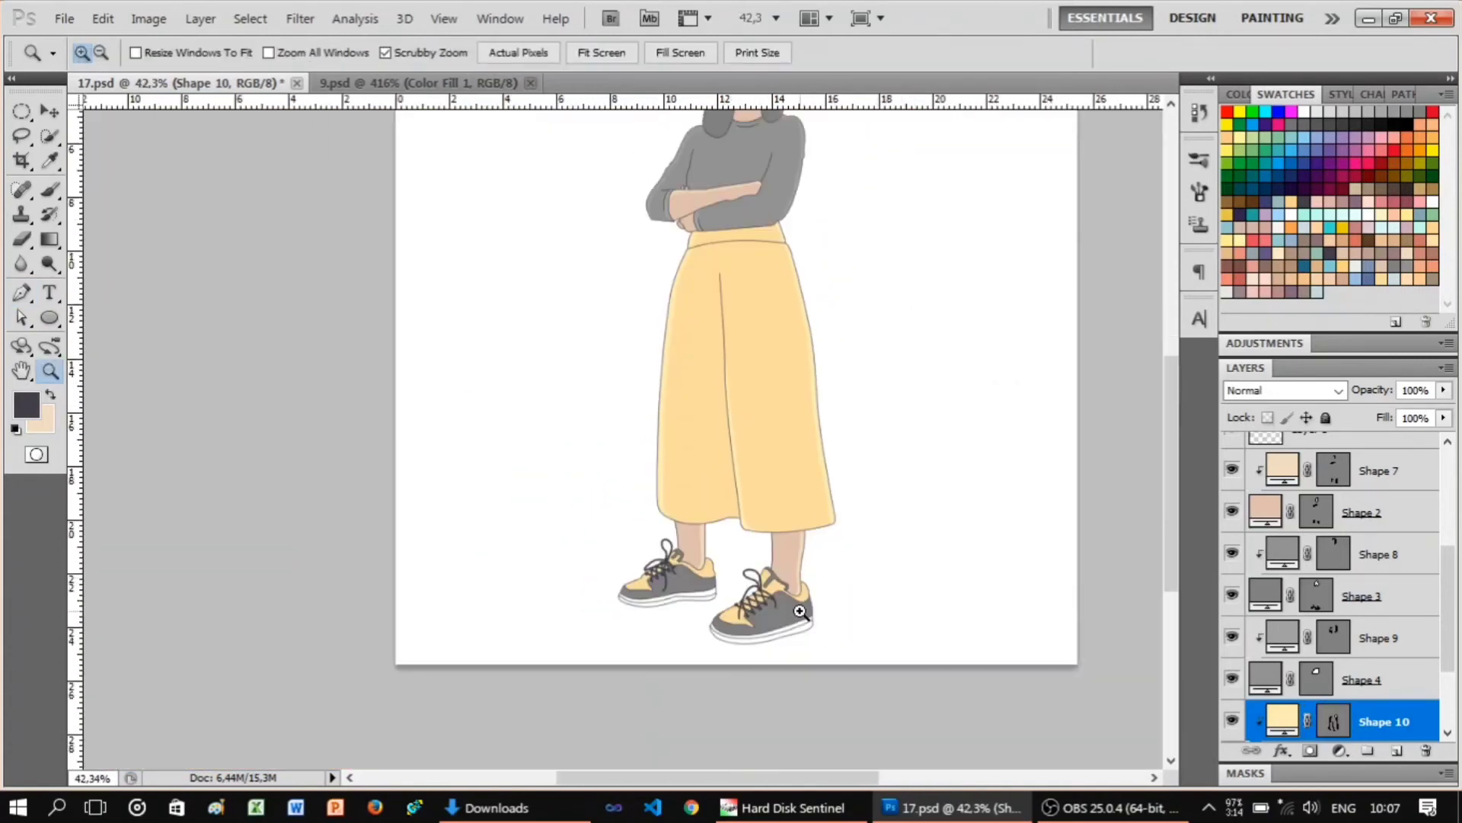
pyautogui.moveTo(762, 518); pyautogui.dragTo(1113, 517)
pyautogui.press('p')
pyautogui.scroll(1, 950, 594)
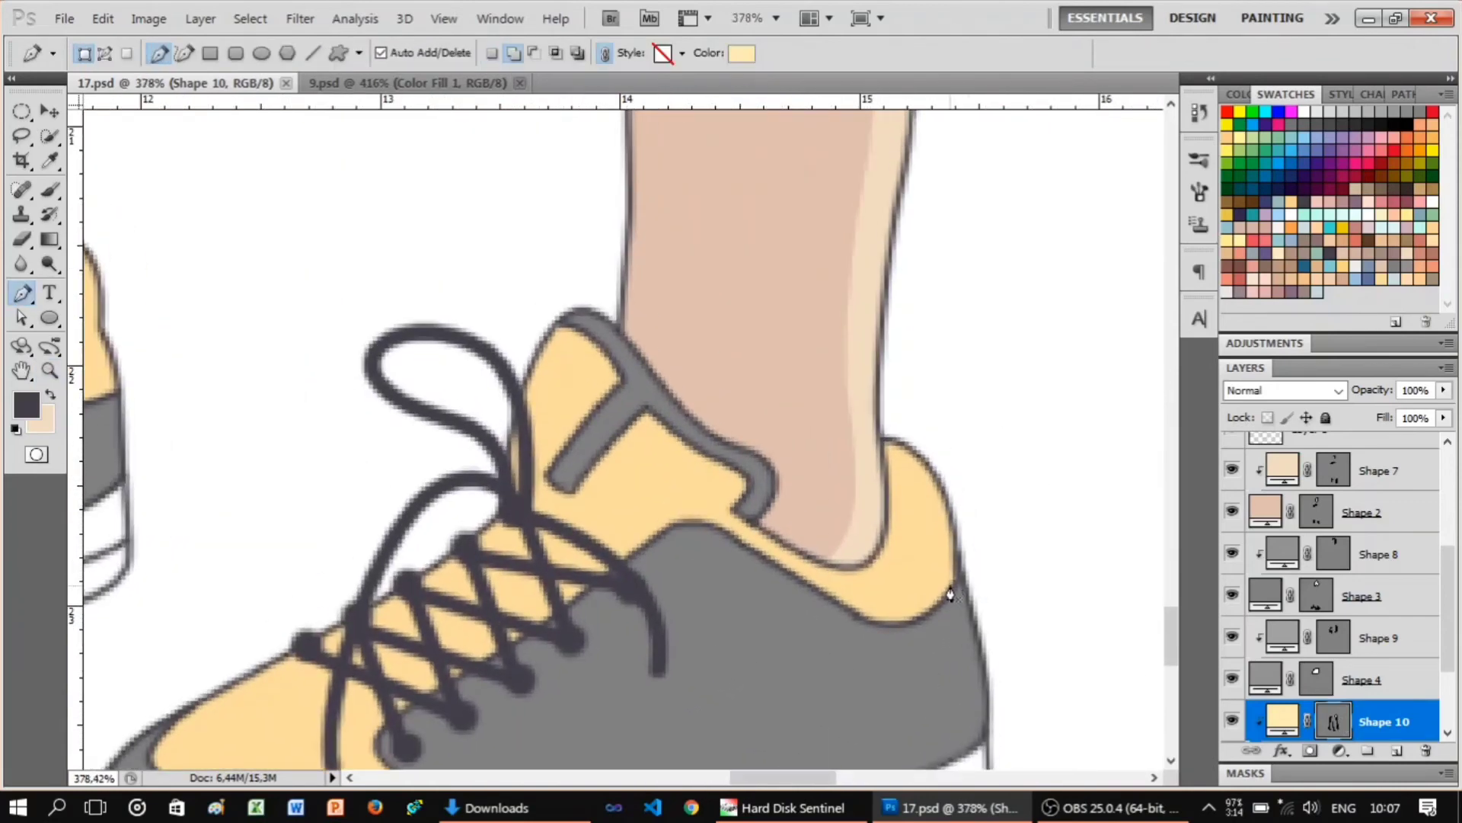
pyautogui.moveTo(815, 449); pyautogui.dragTo(833, 408)
pyautogui.moveTo(924, 382)
pyautogui.mouseDown()
pyautogui.moveTo(838, 382)
pyautogui.moveTo(983, 381)
pyautogui.mouseUp()
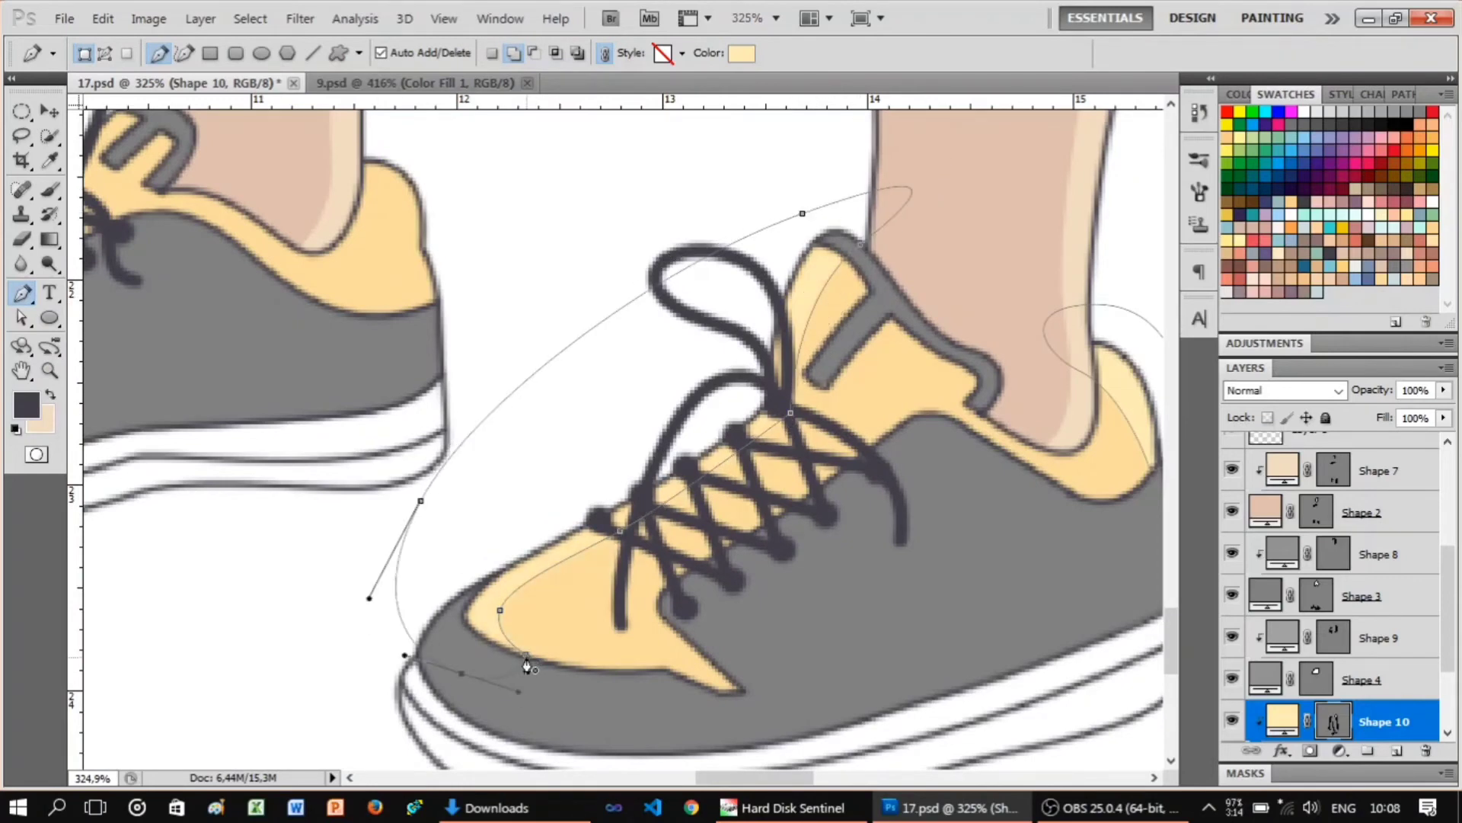
pyautogui.moveTo(686, 328); pyautogui.dragTo(653, 327)
pyautogui.moveTo(579, 411)
pyautogui.mouseDown()
pyautogui.moveTo(607, 411)
pyautogui.moveTo(571, 385)
pyautogui.mouseUp()
pyautogui.click(590, 375)
# Add a curved pale yellow highlight to the shoe's yellow toe panel.
pyautogui.moveTo(381, 667); pyautogui.dragTo(408, 666)
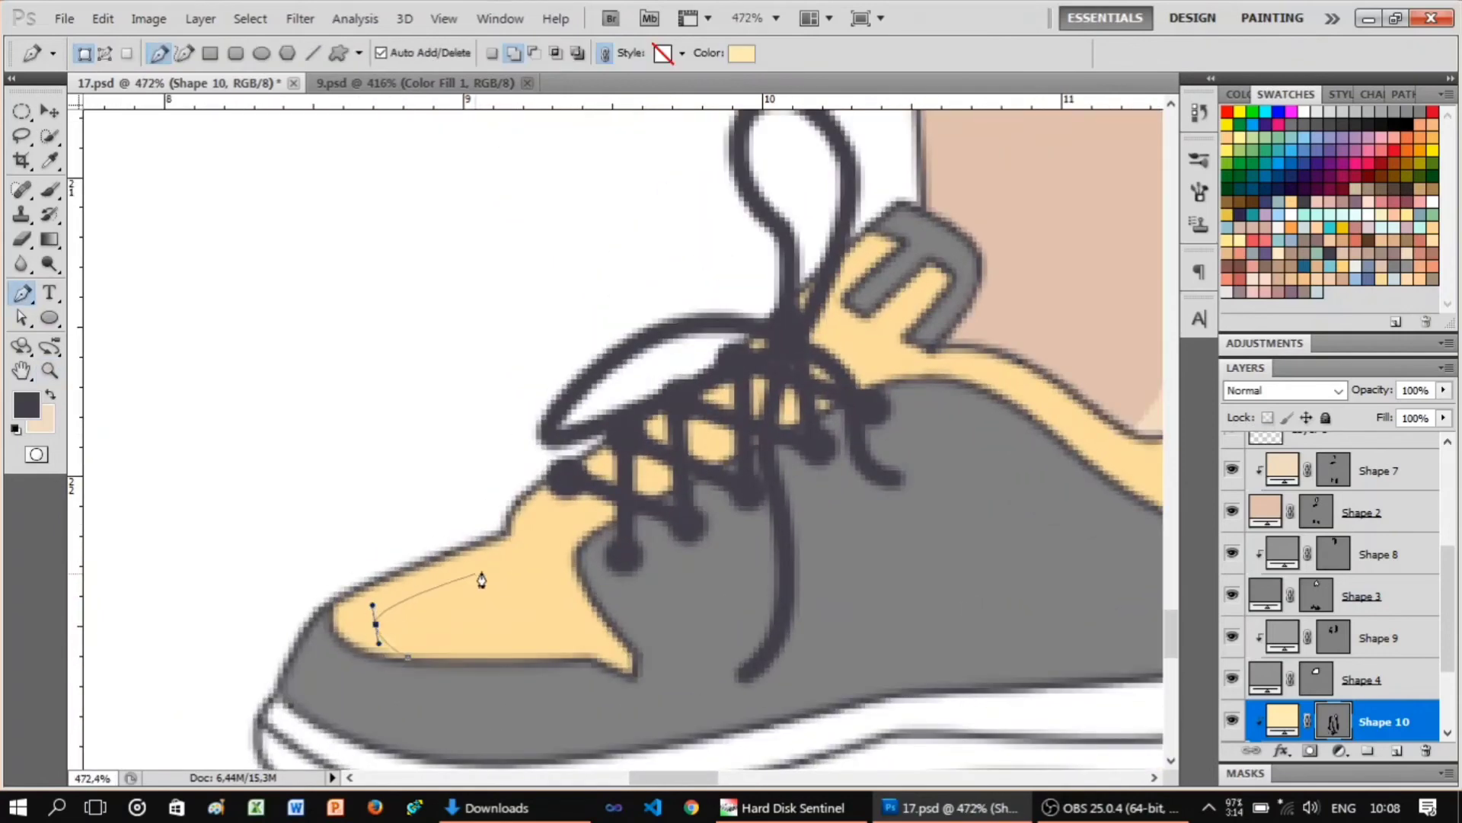
pyautogui.moveTo(843, 307); pyautogui.dragTo(627, 349)
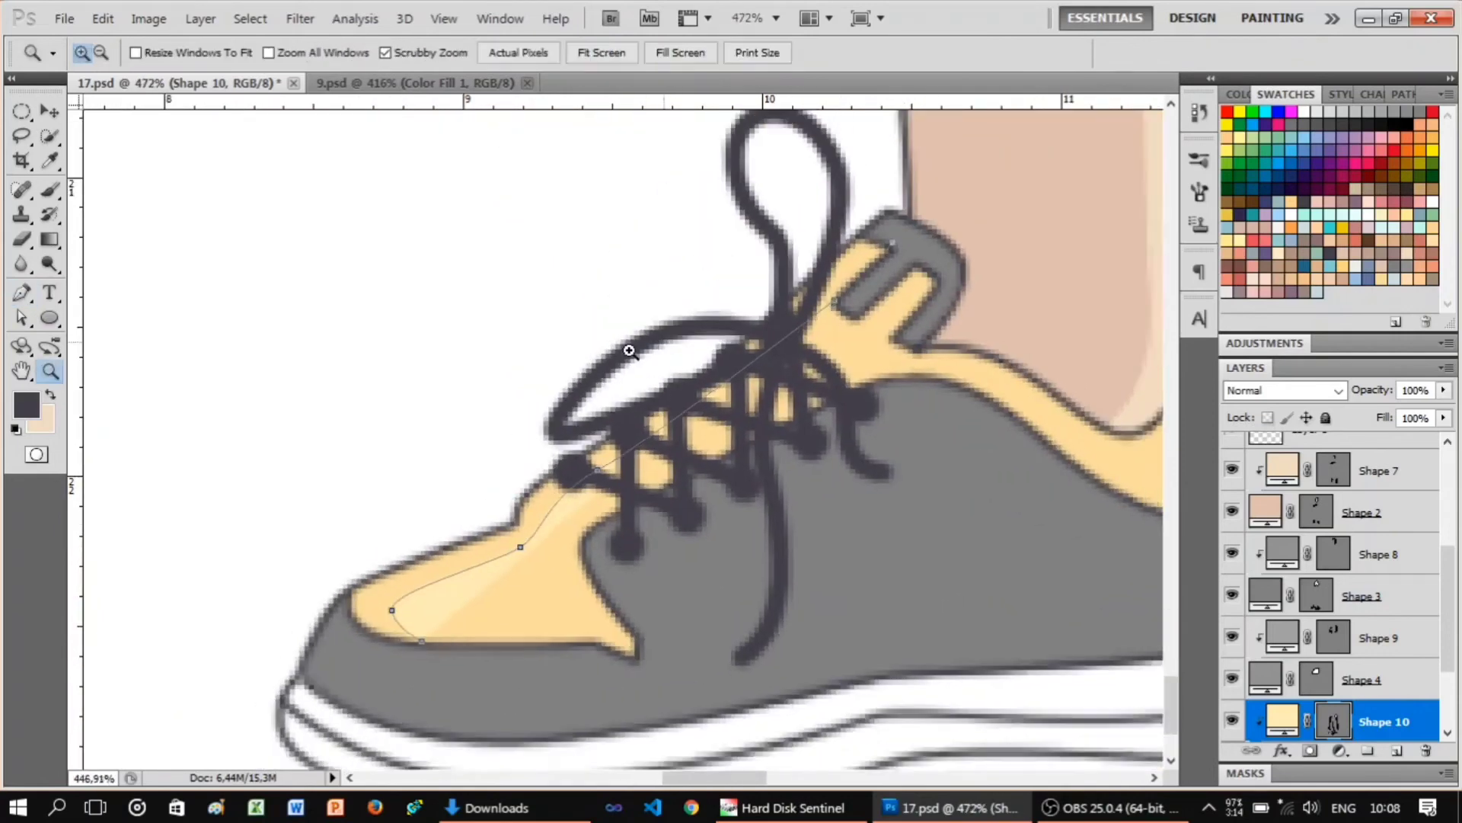
pyautogui.moveTo(755, 289); pyautogui.dragTo(702, 284)
pyautogui.moveTo(533, 390); pyautogui.dragTo(506, 390)
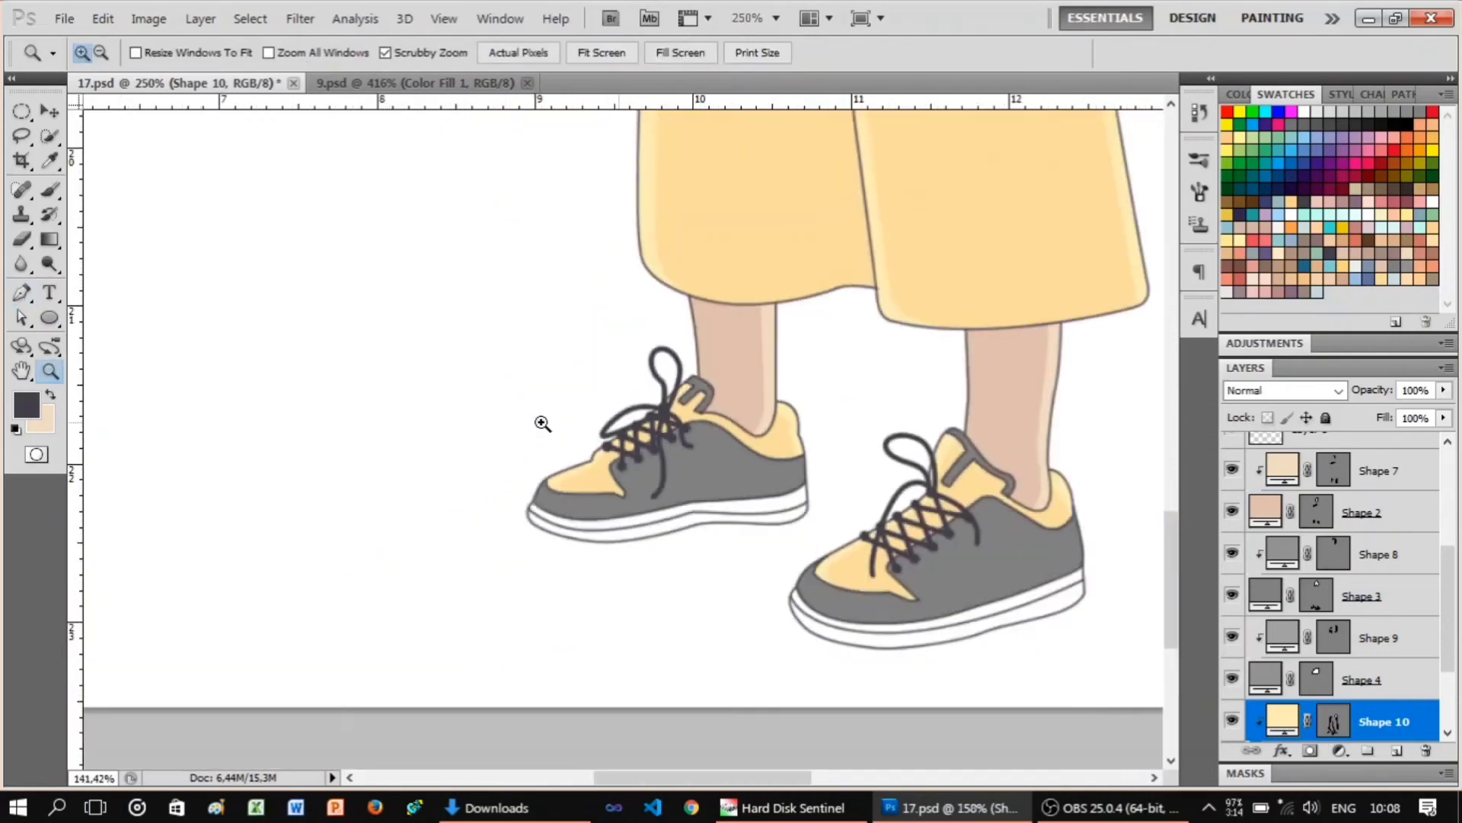
pyautogui.moveTo(787, 340)
pyautogui.mouseDown()
pyautogui.moveTo(734, 436)
pyautogui.moveTo(686, 435)
pyautogui.mouseUp()
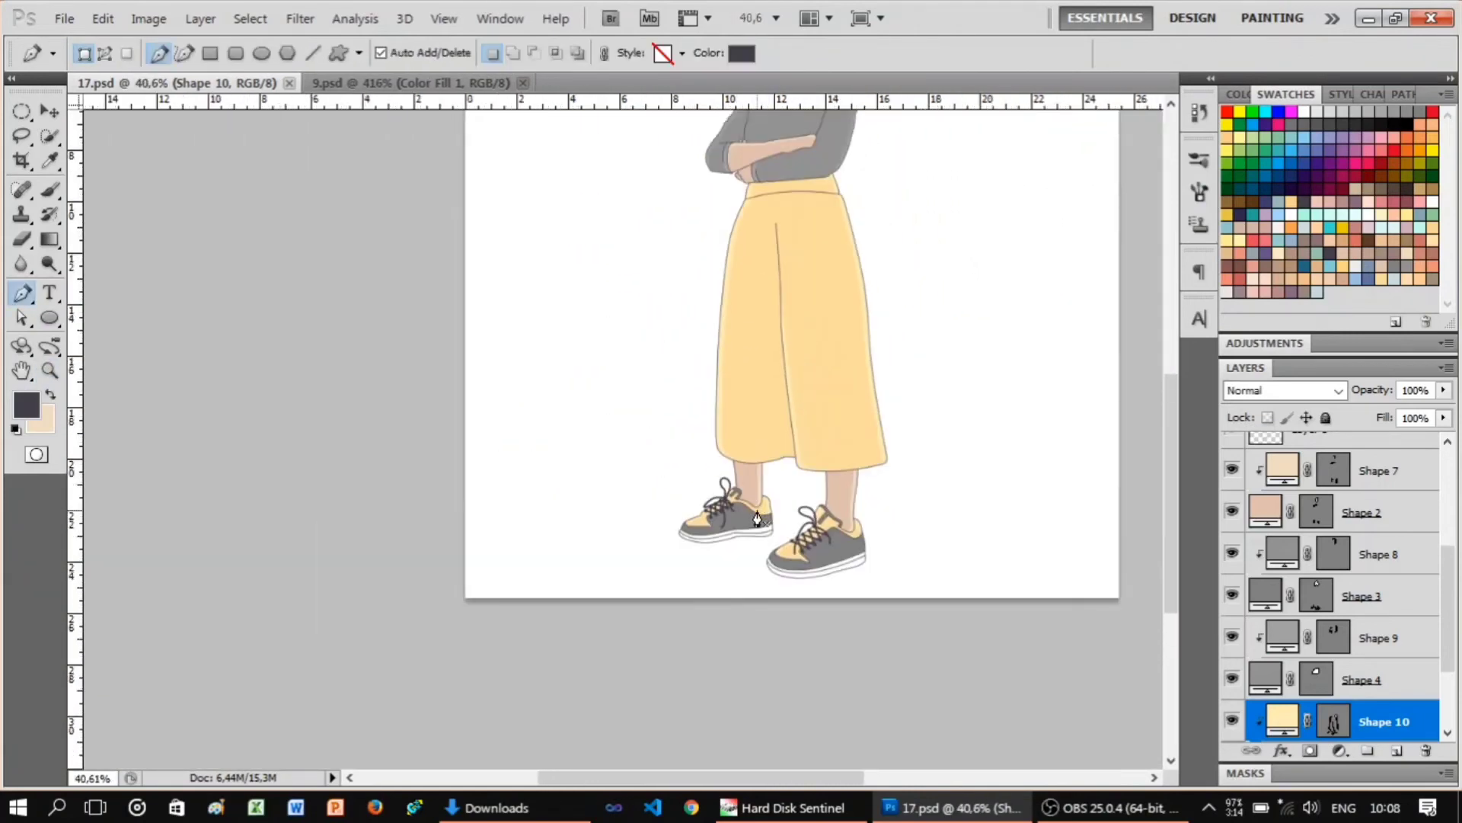
pyautogui.moveTo(732, 605); pyautogui.dragTo(852, 605)
# Zoom in around the shoe heel to inspect its grey side areas.
pyautogui.hotkey('alt', ']')
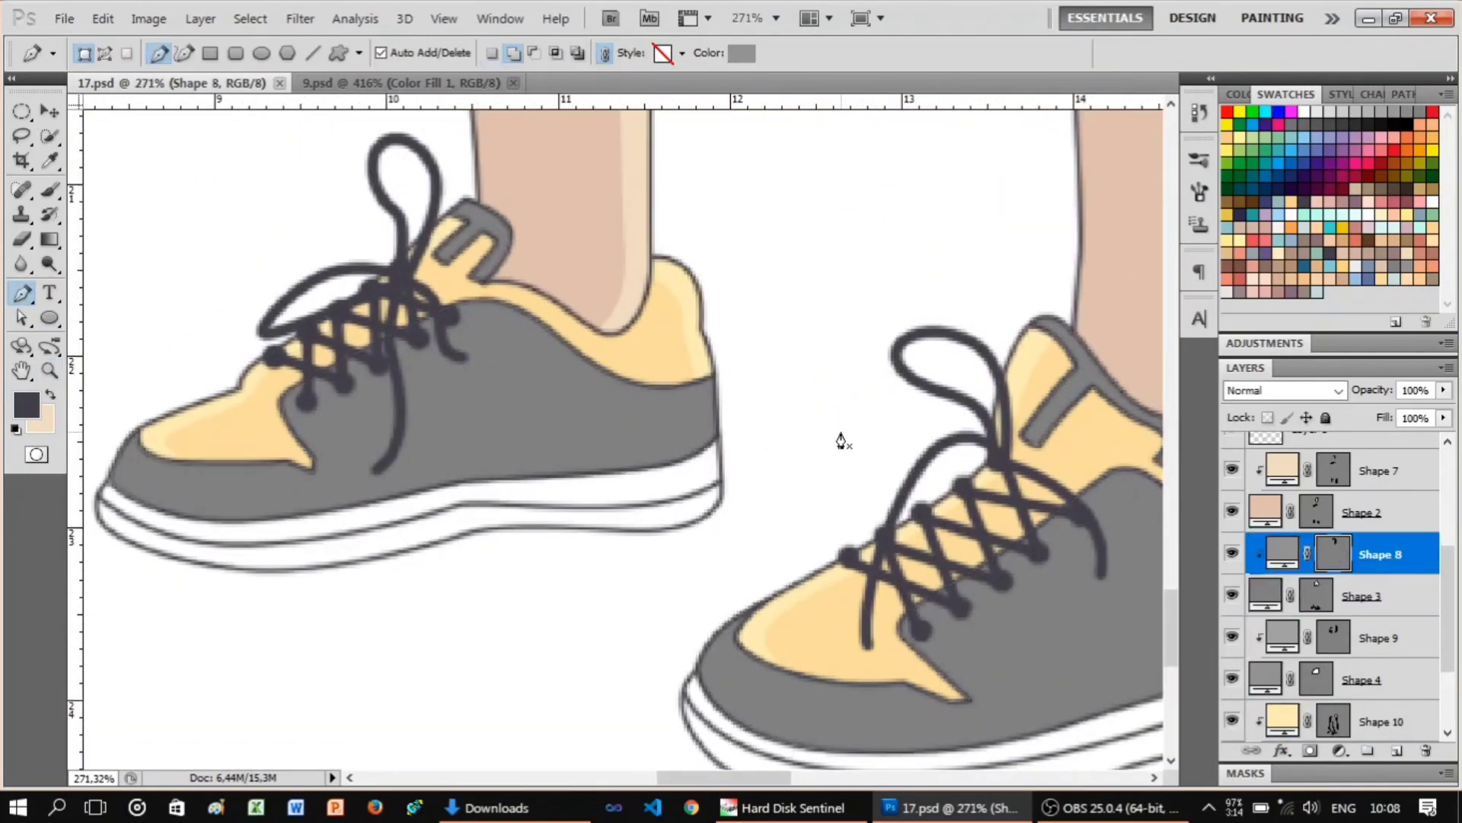
pyautogui.moveTo(662, 358); pyautogui.dragTo(690, 412)
pyautogui.scroll(-3, 621, 278)
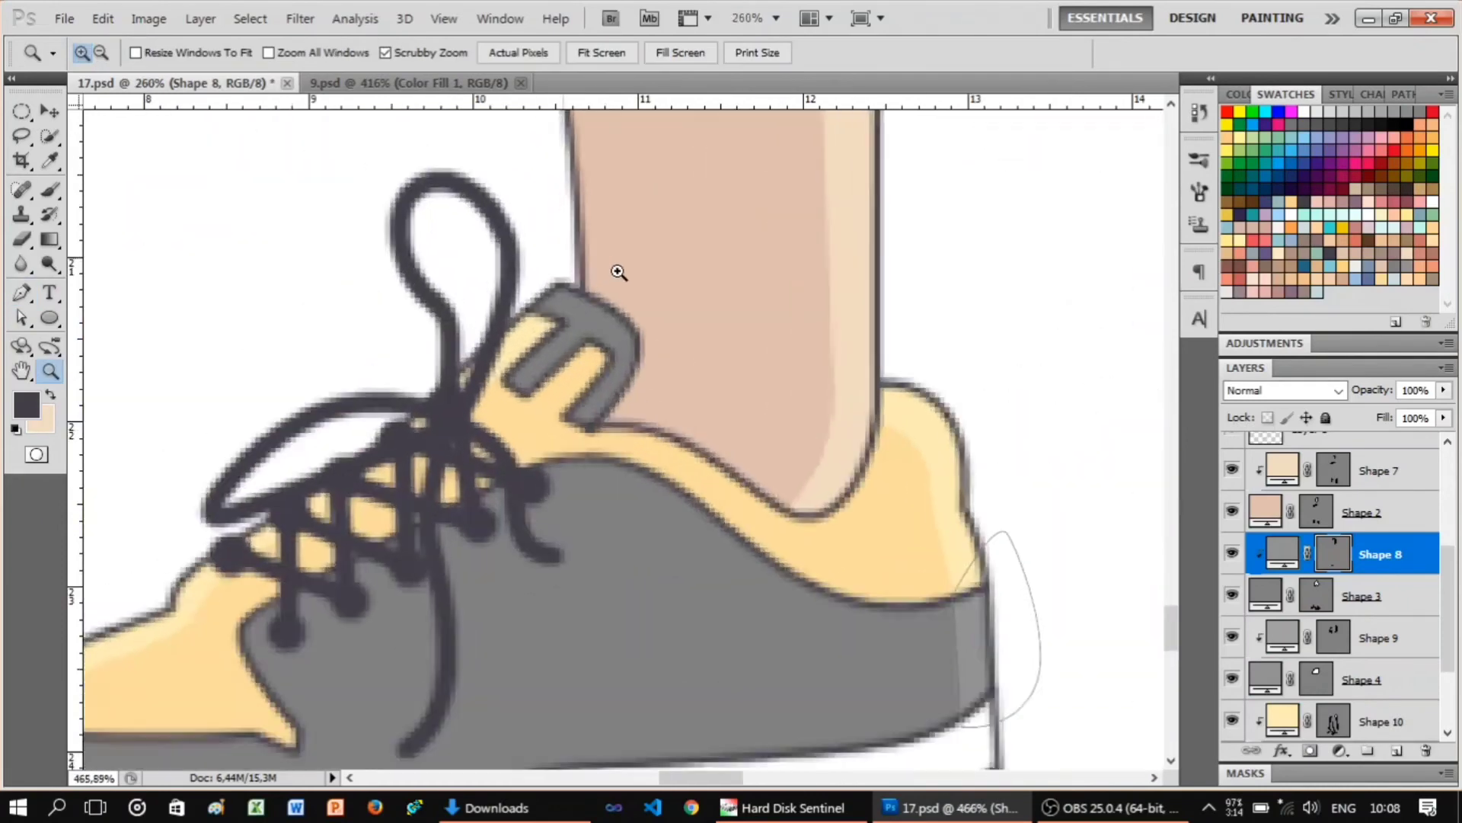
pyautogui.scroll(3, 536, 323)
pyautogui.scroll(-5, 531, 333)
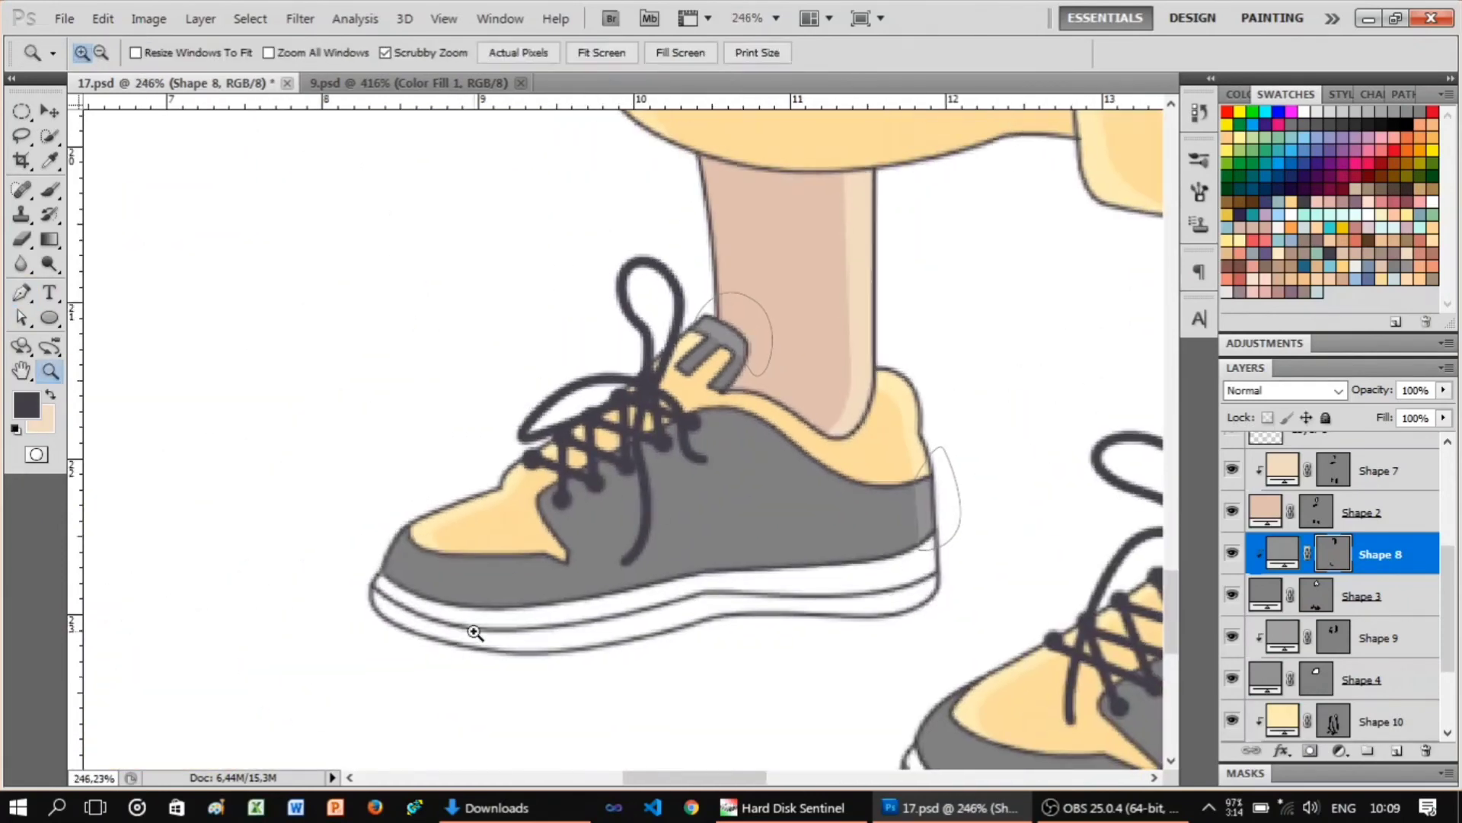
pyautogui.scroll(4, 477, 631)
pyautogui.scroll(-3, 336, 396)
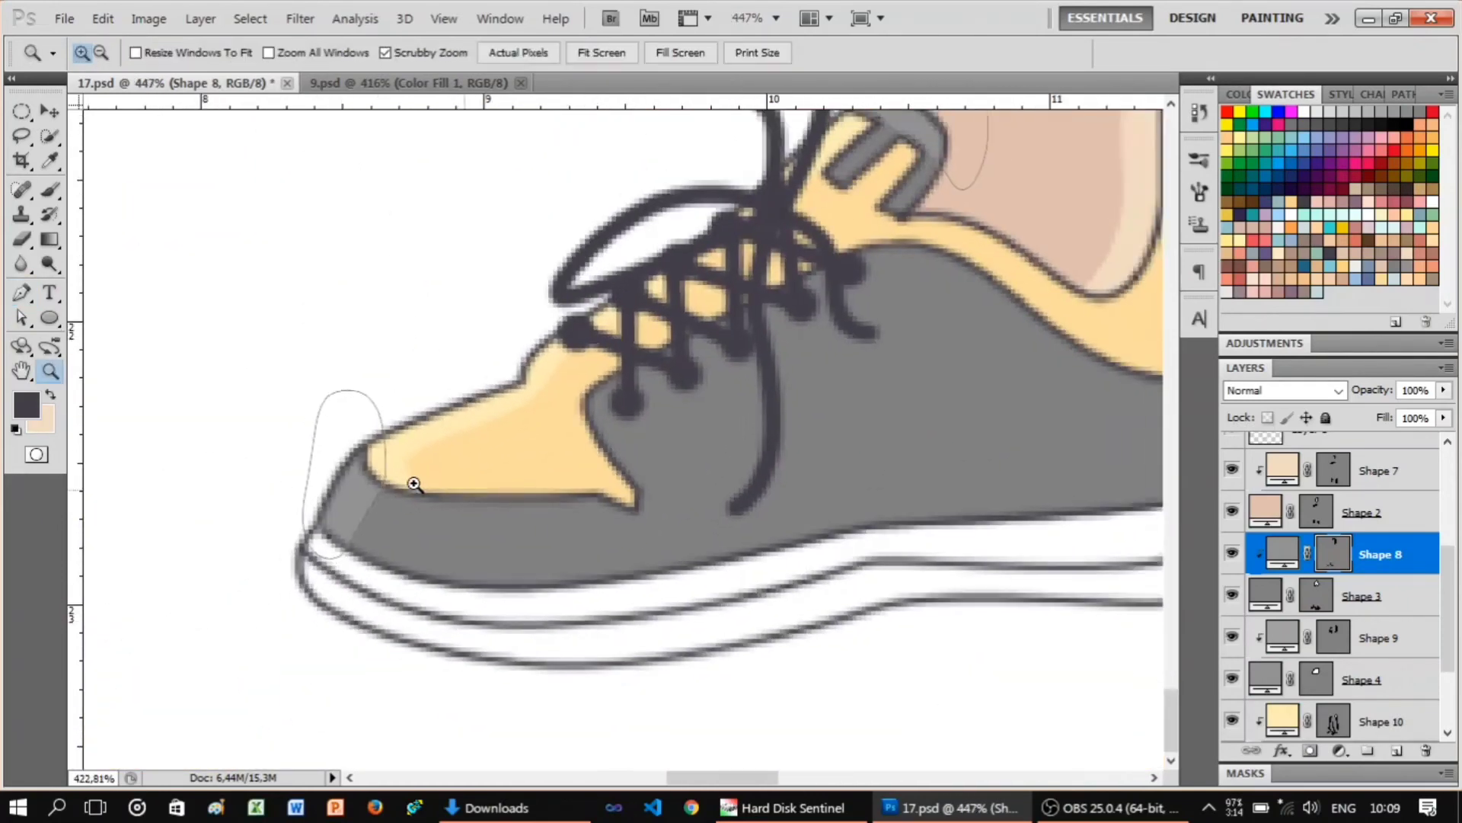
pyautogui.scroll(2, 617, 427)
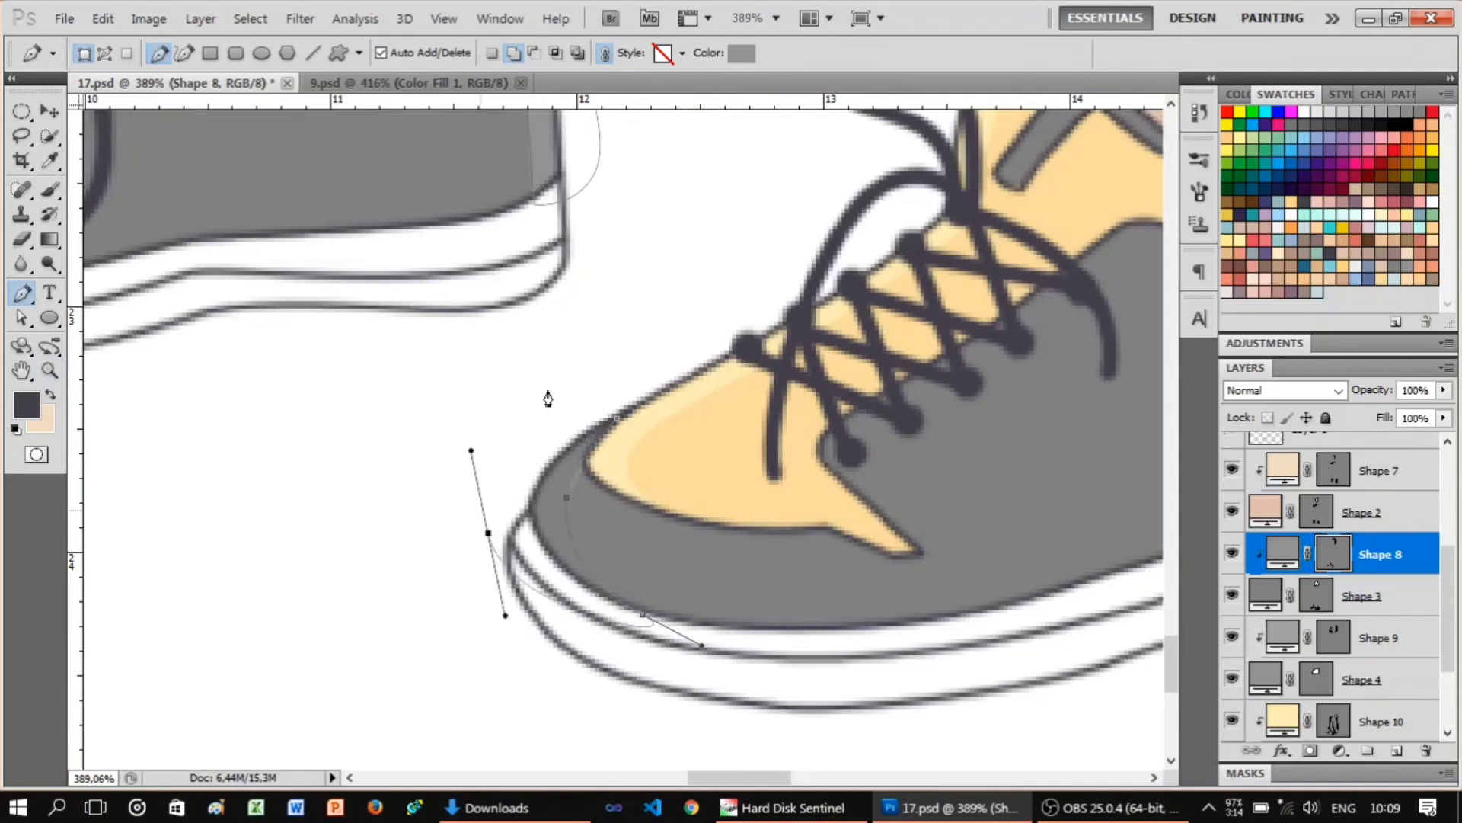
pyautogui.scroll(-3, 1029, 414)
pyautogui.scroll(3, 924, 381)
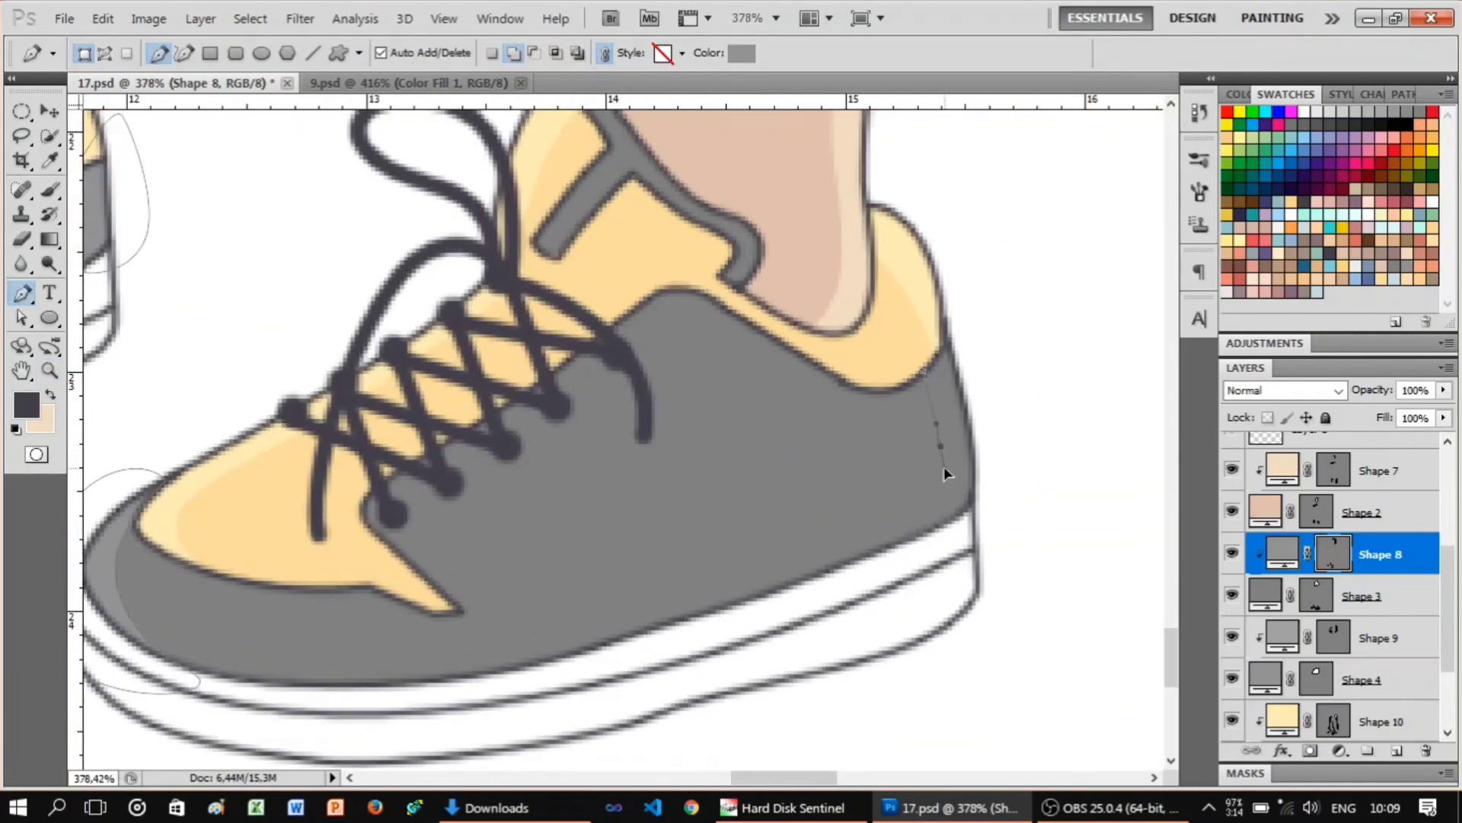
pyautogui.scroll(2, 874, 457)
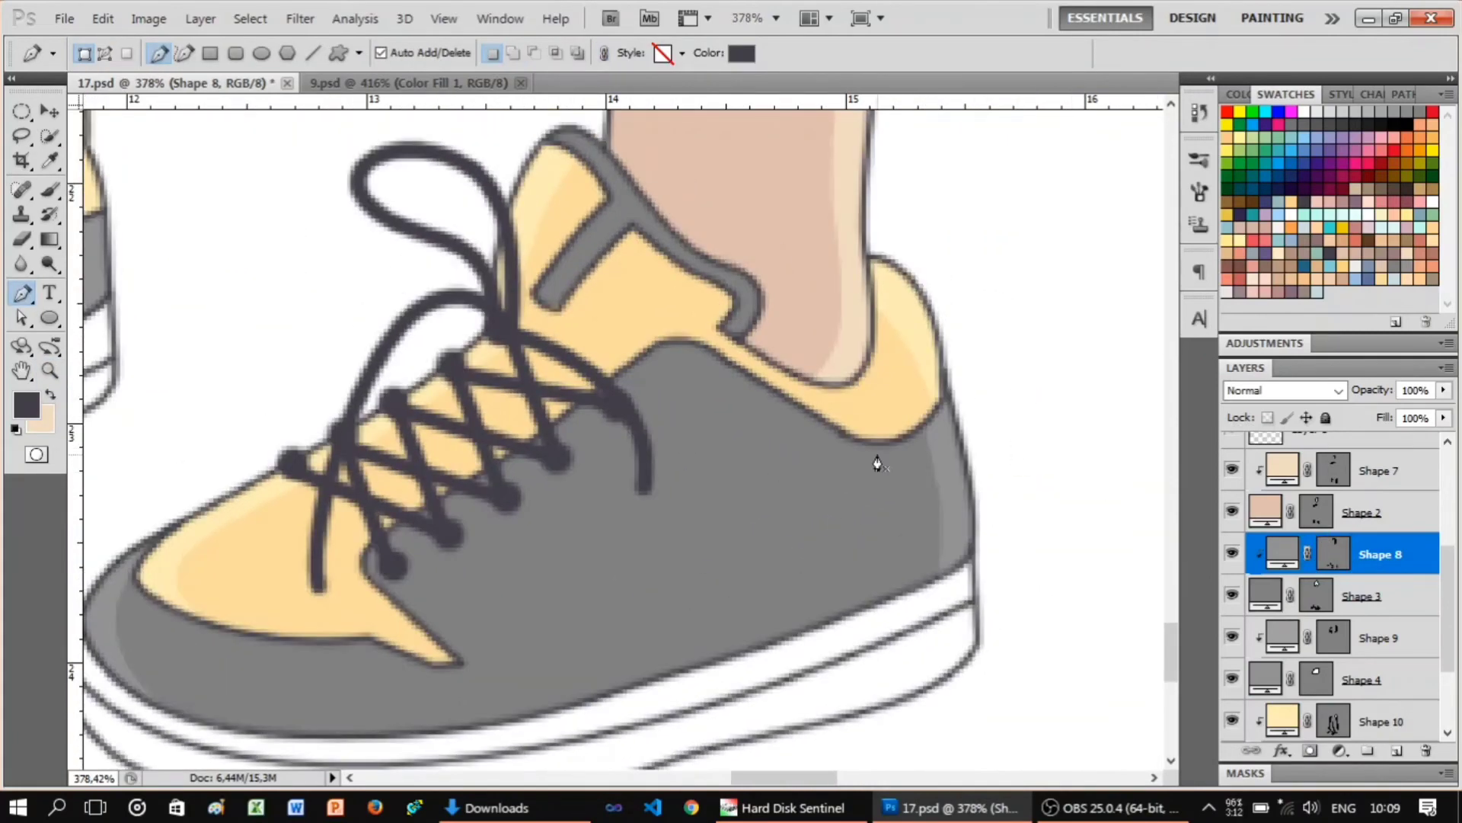
pyautogui.scroll(2, 901, 317)
# Step through the Shape 10 and Shape 9 layers and make Shape 8 active.
pyautogui.click(838, 271)
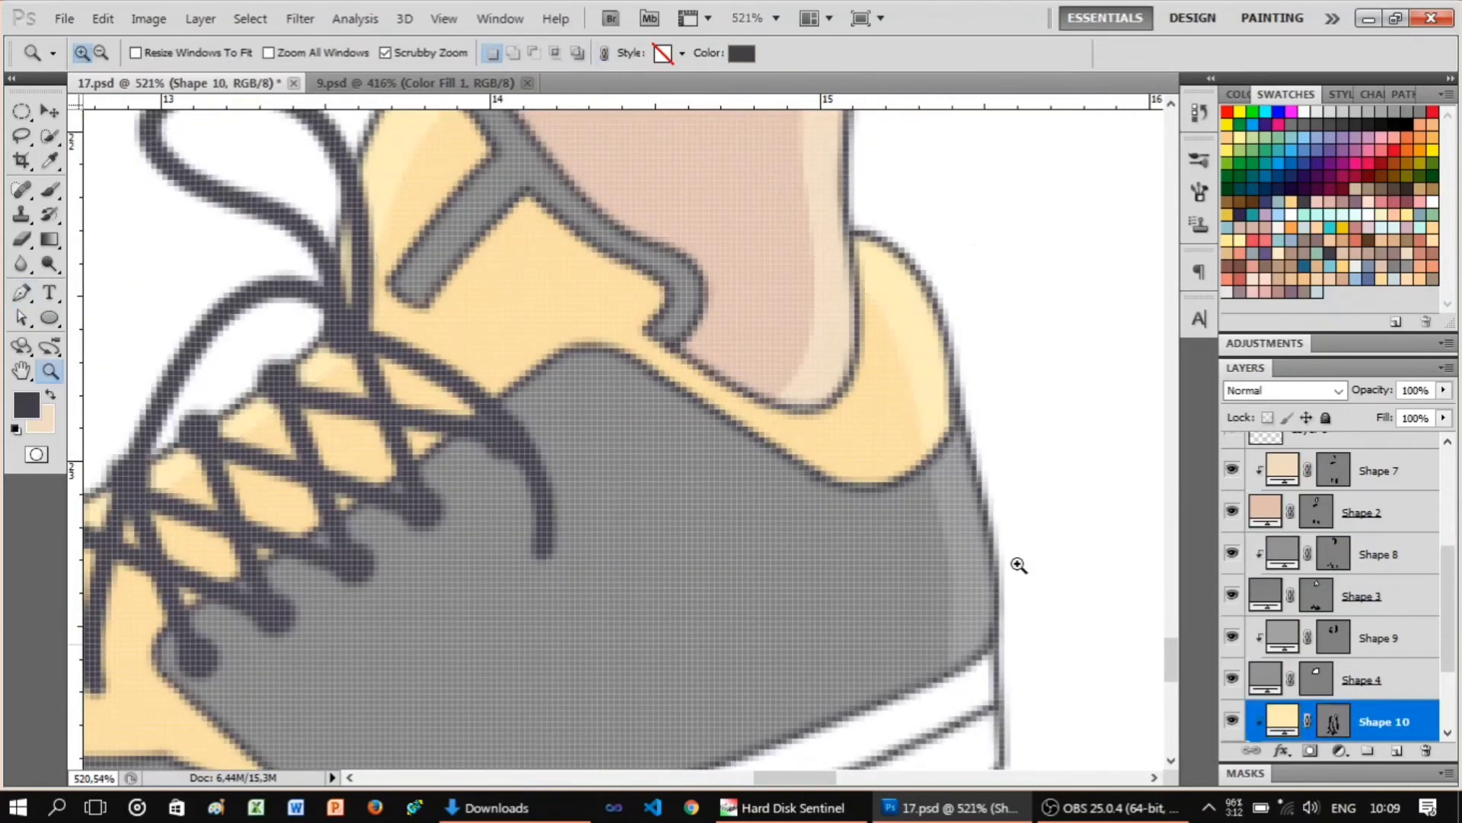
pyautogui.scroll(-5, 1019, 565)
pyautogui.scroll(4, 838, 533)
pyautogui.click(1238, 636)
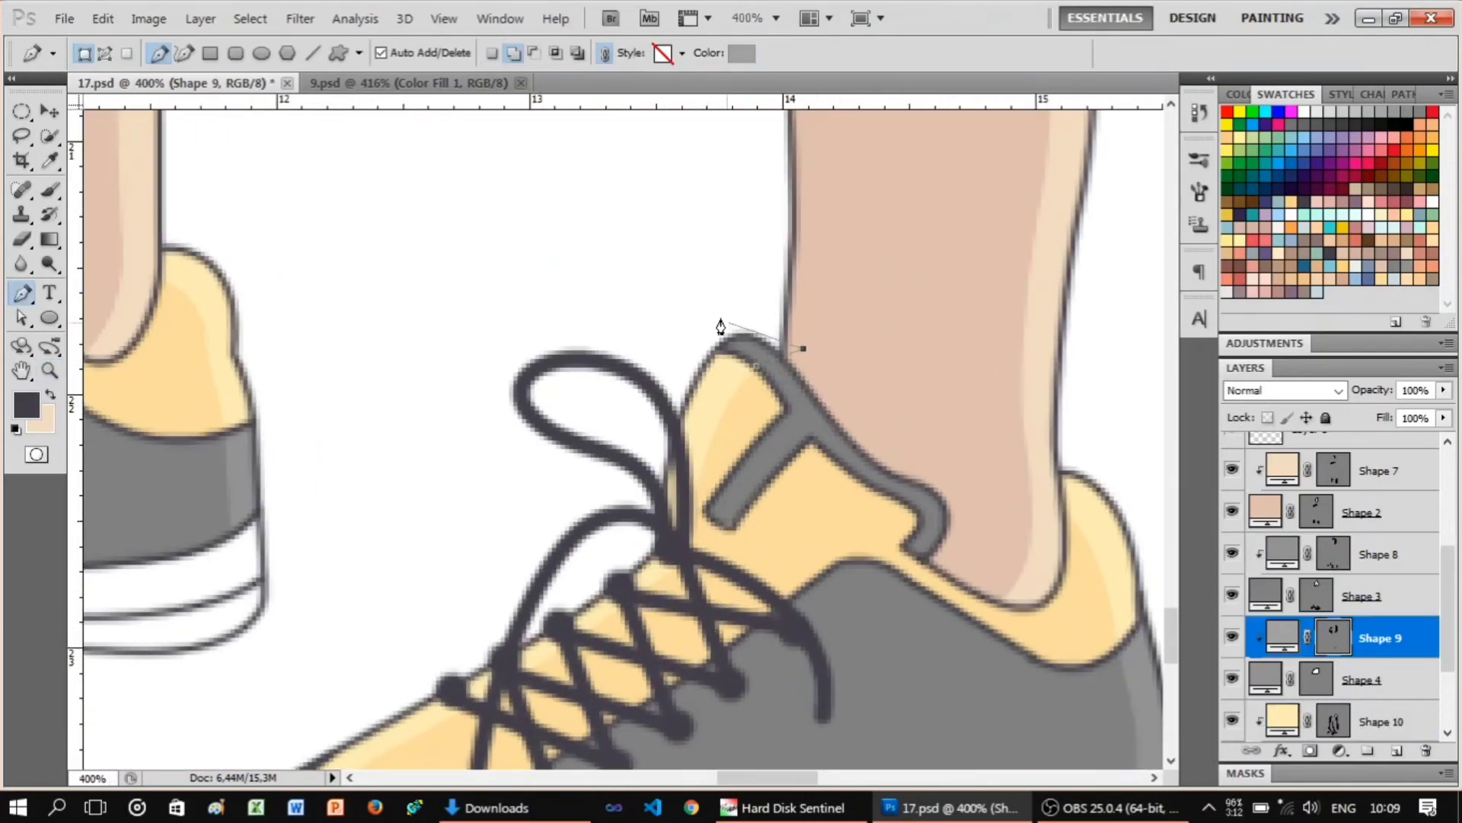
pyautogui.click(1266, 554)
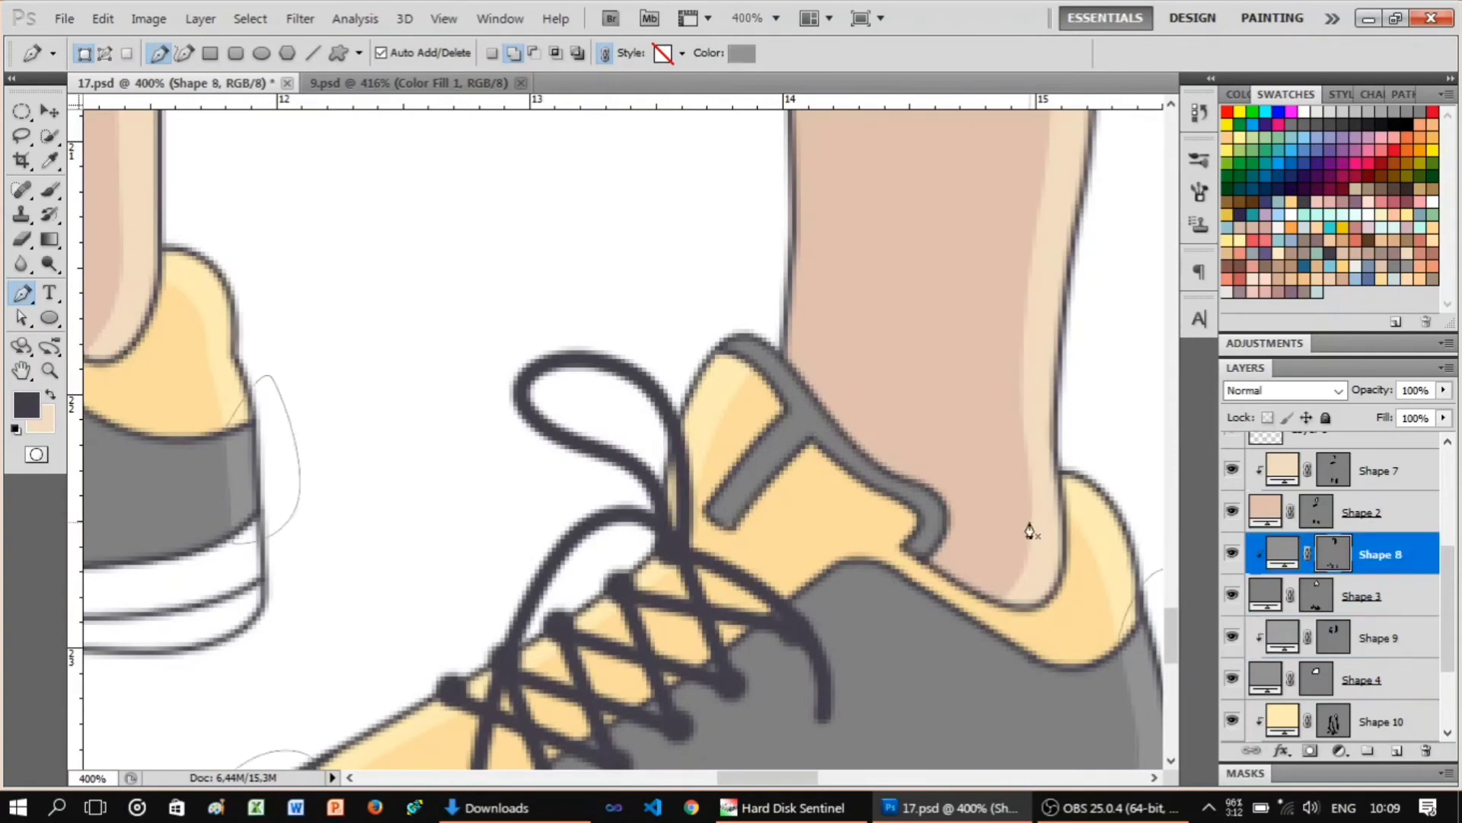
pyautogui.scroll(-5, 751, 373)
pyautogui.scroll(2, 865, 429)
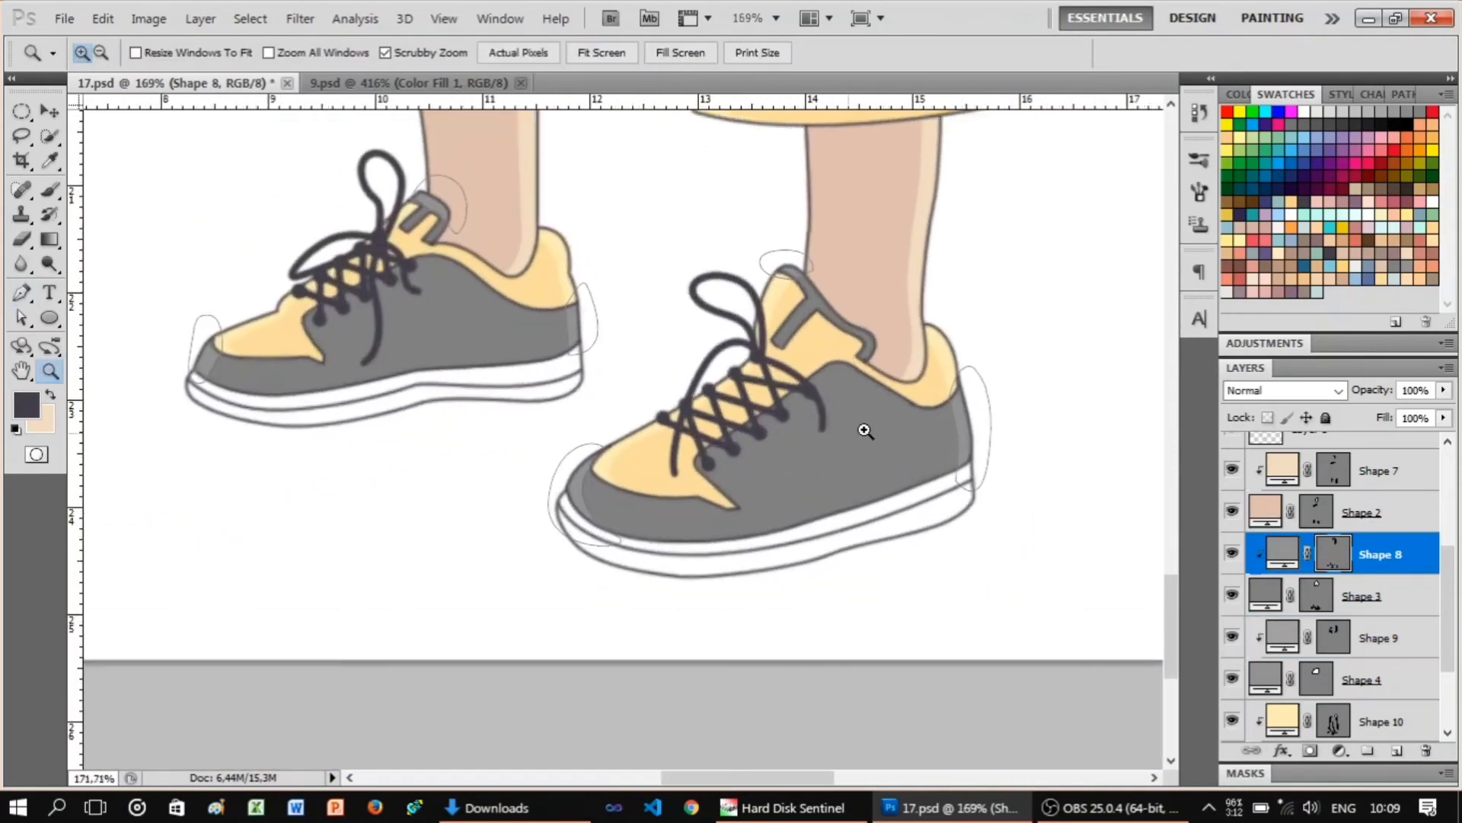
pyautogui.scroll(2, 911, 431)
pyautogui.scroll(1, 907, 381)
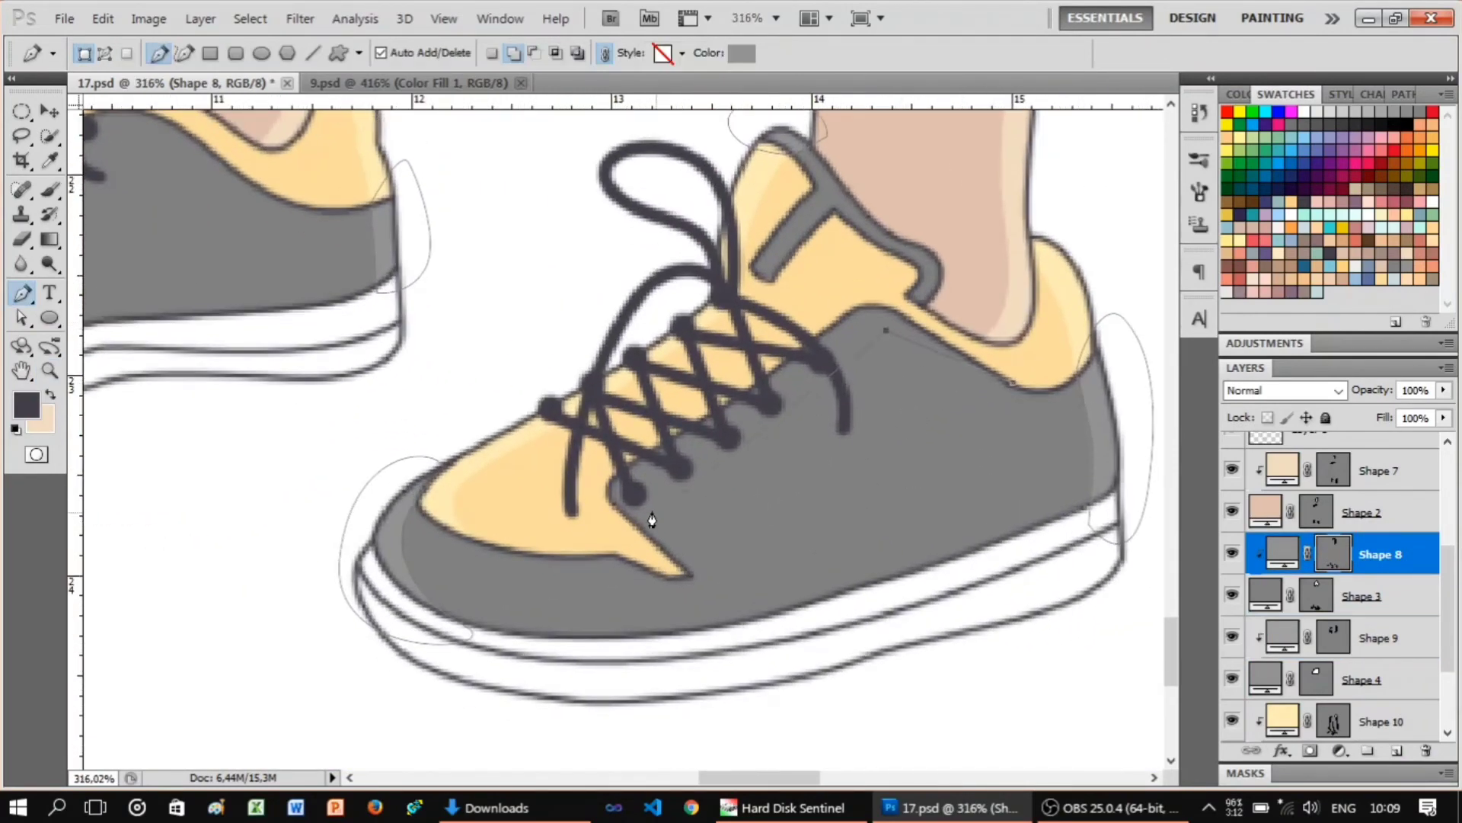
pyautogui.scroll(-5, 982, 366)
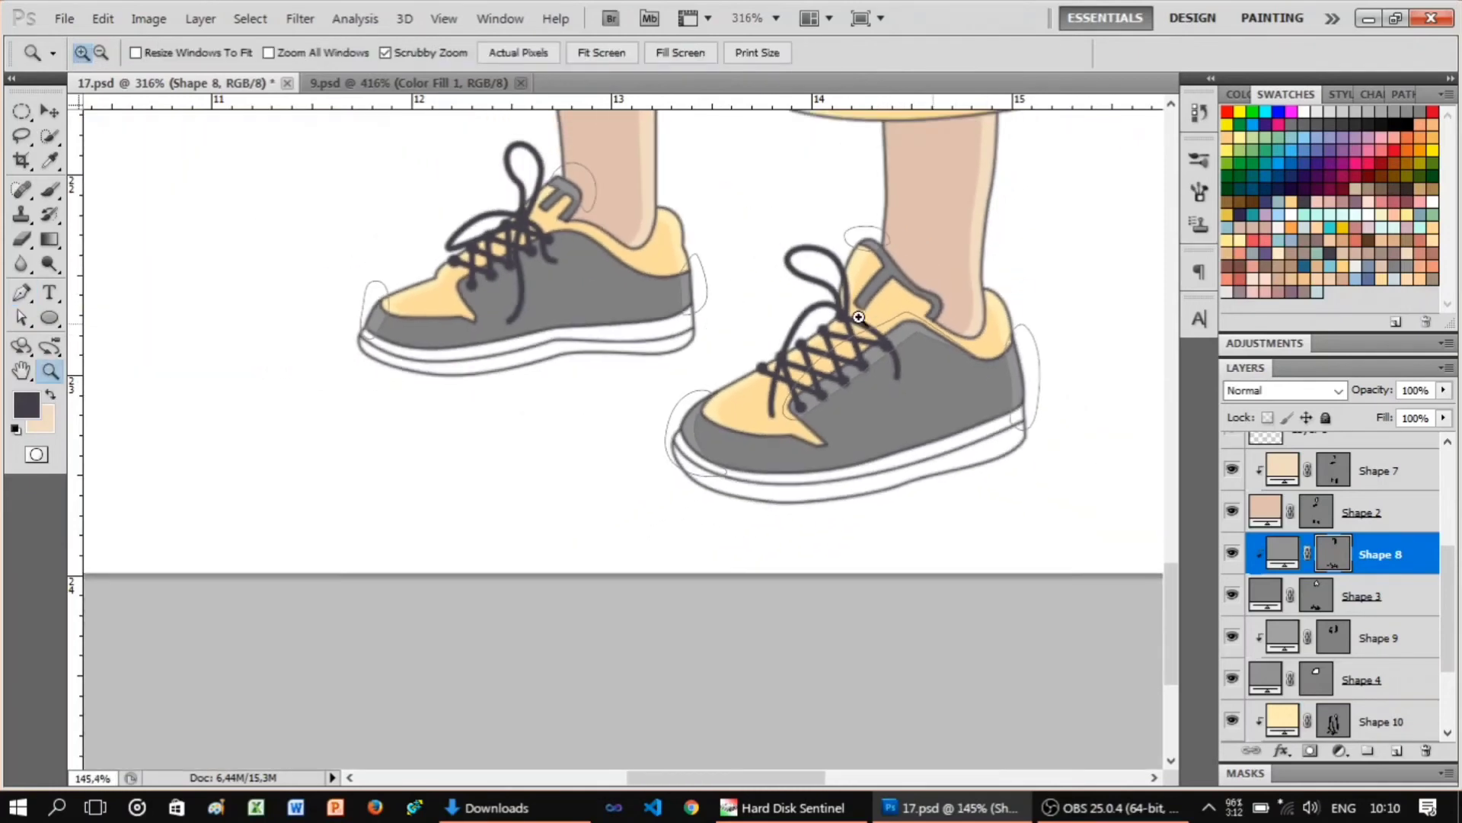
pyautogui.scroll(5, 764, 269)
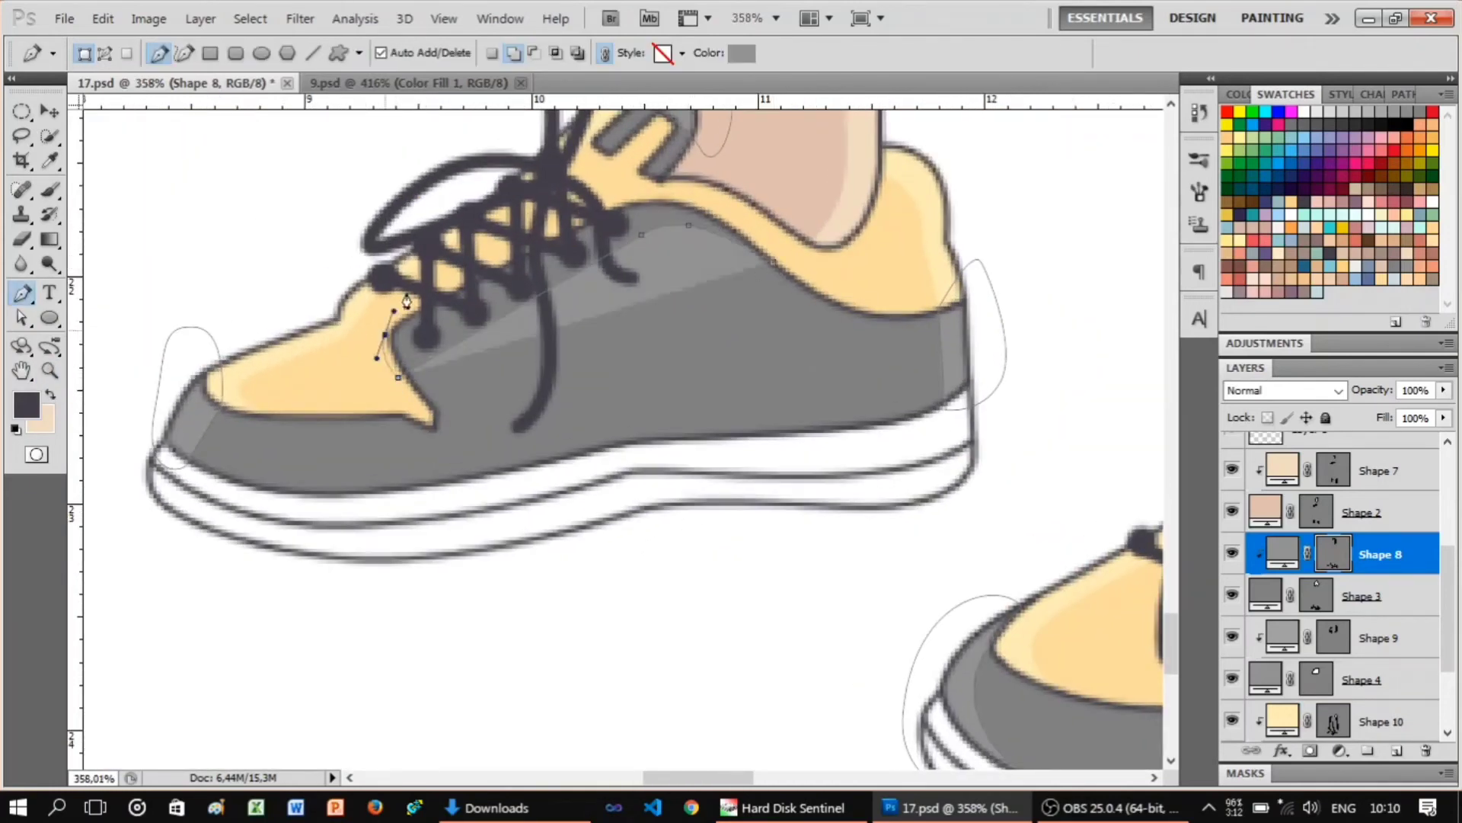
# Draw lighter grey highlight paths on the grey sides and toes of both shoes.
pyautogui.press('z')
pyautogui.scroll(-5, 571, 300)
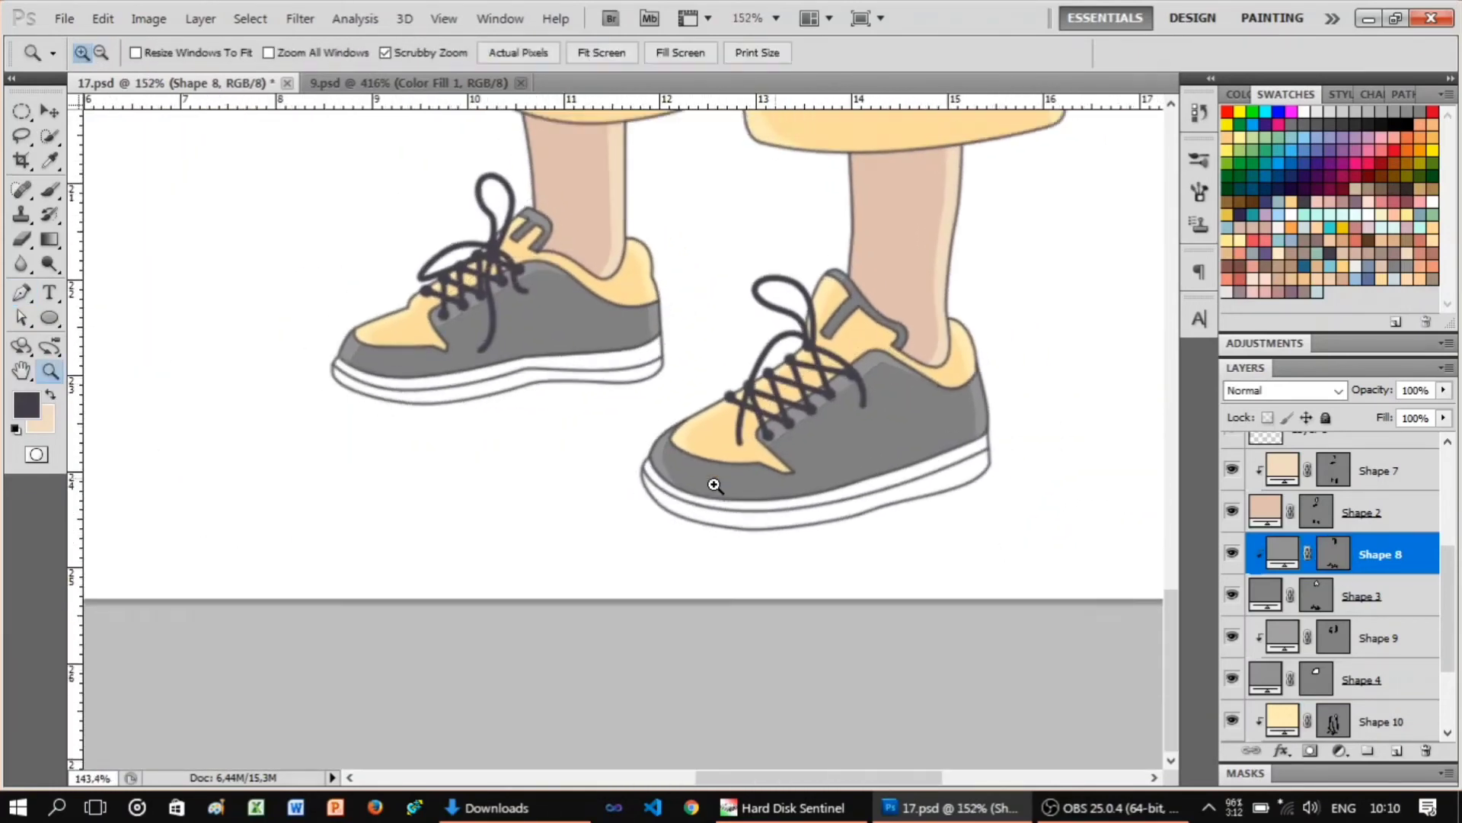
pyautogui.scroll(5, 711, 483)
pyautogui.press('p')
pyautogui.scroll(3, 1233, 457)
pyautogui.press('z')
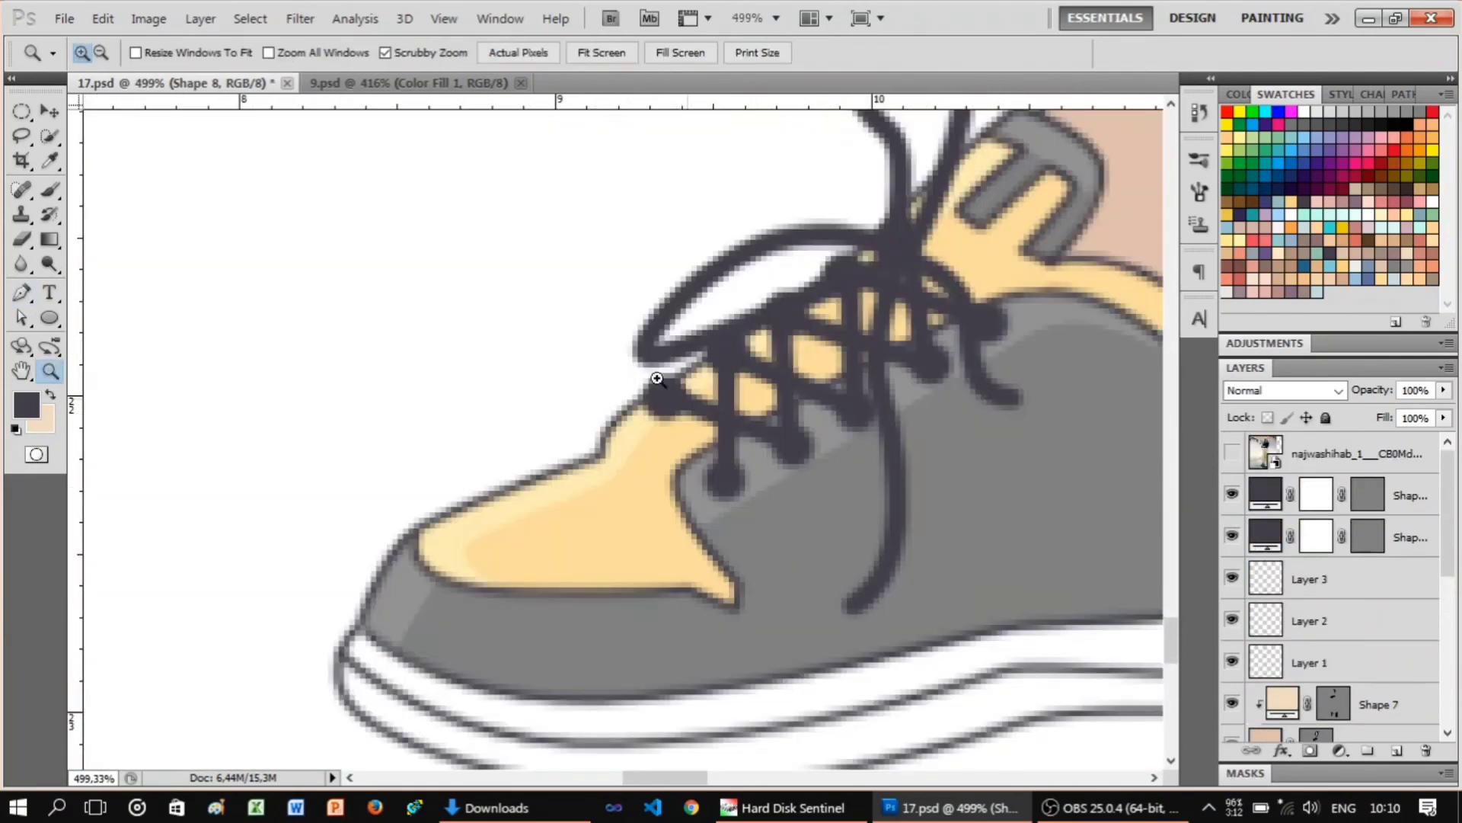
pyautogui.scroll(-5, 653, 382)
pyautogui.scroll(5, 719, 473)
pyautogui.press('z')
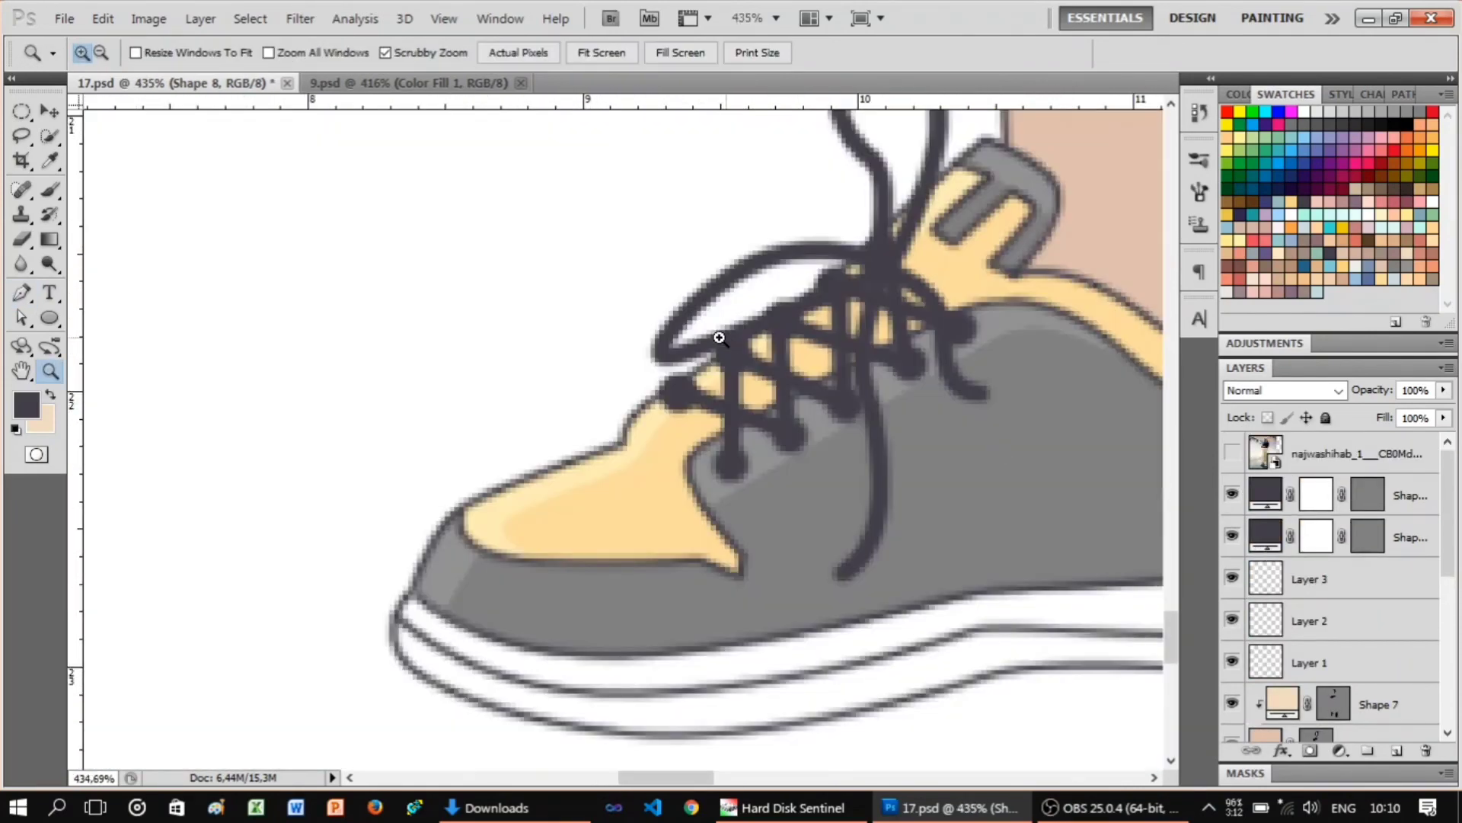
pyautogui.scroll(-5, 718, 336)
pyautogui.press('p')
pyautogui.moveTo(837, 478)
pyautogui.mouseDown()
pyautogui.moveTo(899, 473)
pyautogui.moveTo(709, 452)
pyautogui.moveTo(794, 477)
pyautogui.mouseUp()
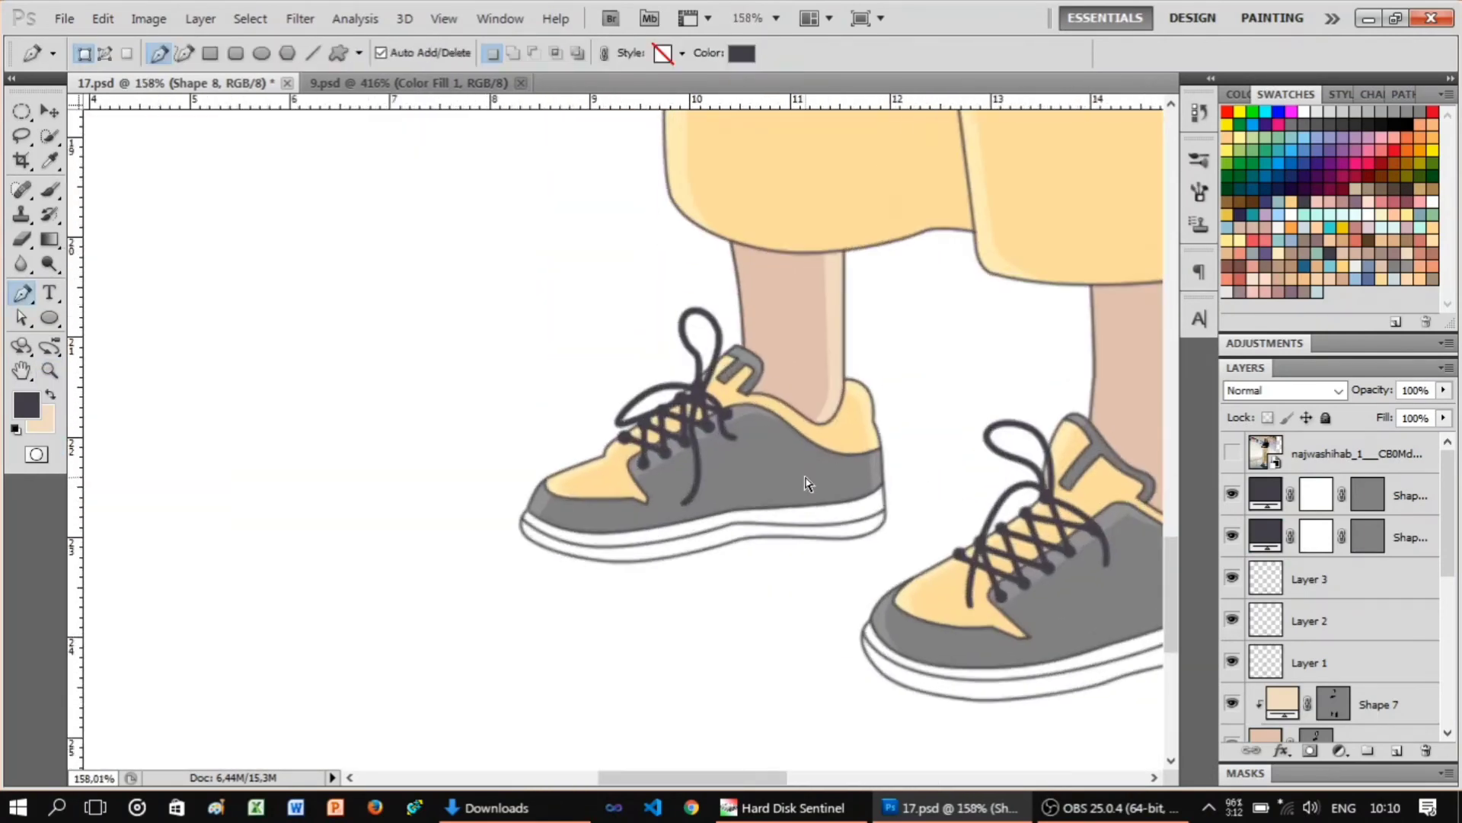
pyautogui.moveTo(619, 471); pyautogui.dragTo(625, 472)
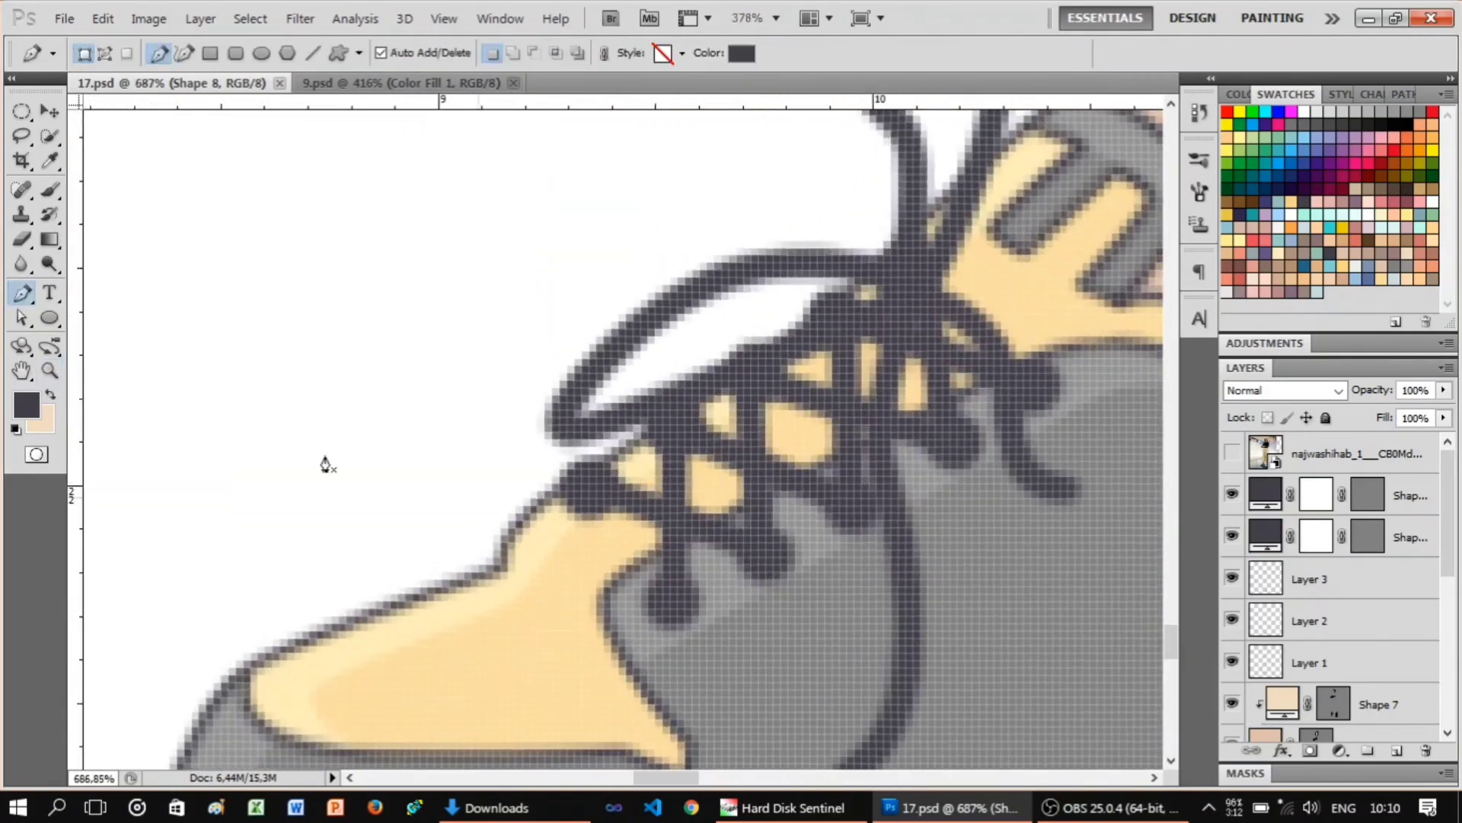
# Erase stray marks near the laces on Layer 1.
pyautogui.press('e')
pyautogui.keyDown('ctrl'); pyautogui.click(608, 518); pyautogui.keyUp('ctrl')
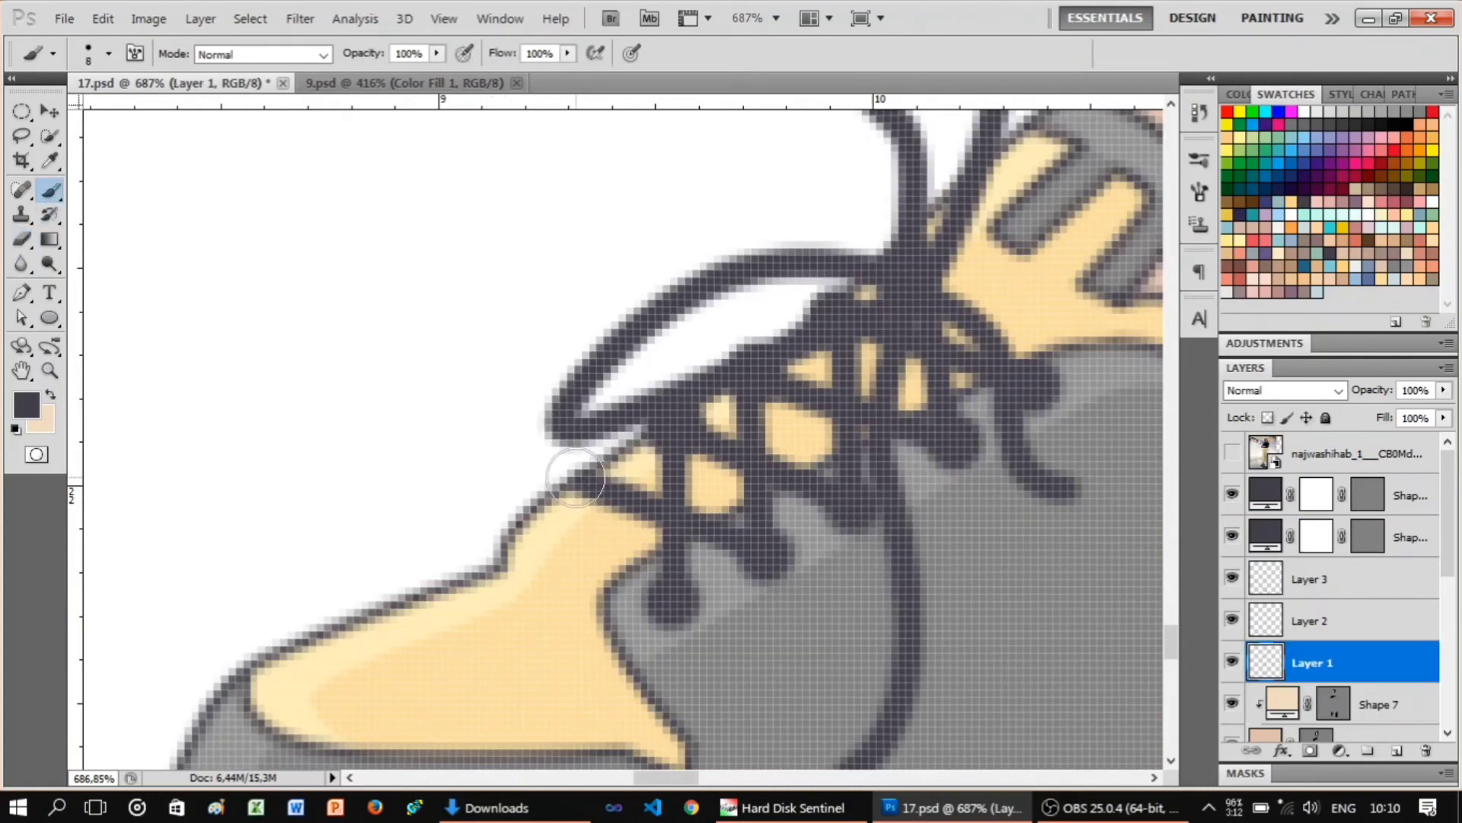
pyautogui.press('z')
pyautogui.moveTo(590, 496); pyautogui.dragTo(542, 402)
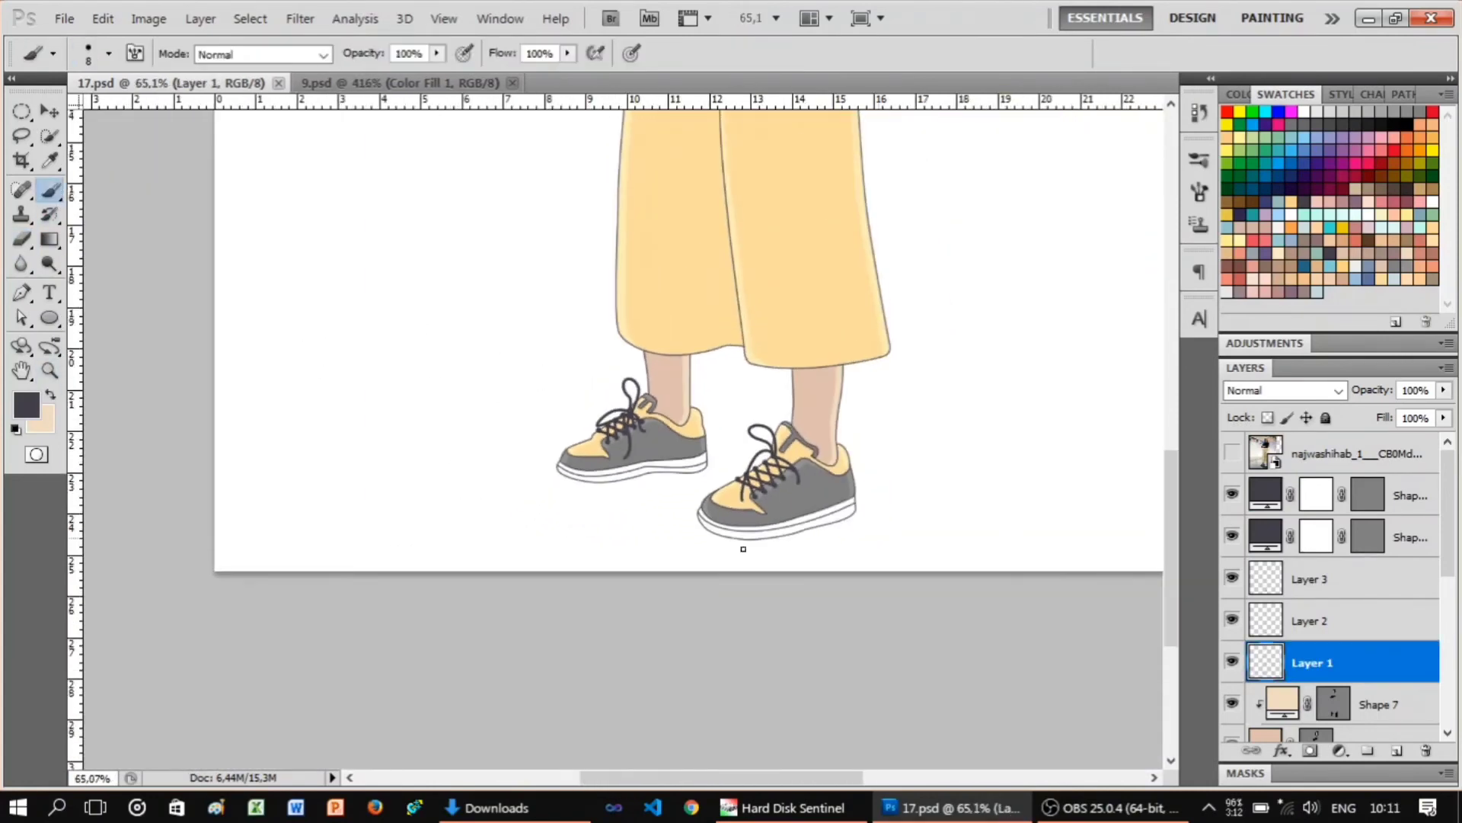
# Trace the first eye white as a new shape layer and fill it white.
pyautogui.press('e')
pyautogui.keyDown('ctrl'); pyautogui.click(746, 202); pyautogui.keyUp('ctrl')
pyautogui.press('z')
pyautogui.moveTo(769, 221); pyautogui.dragTo(836, 312)
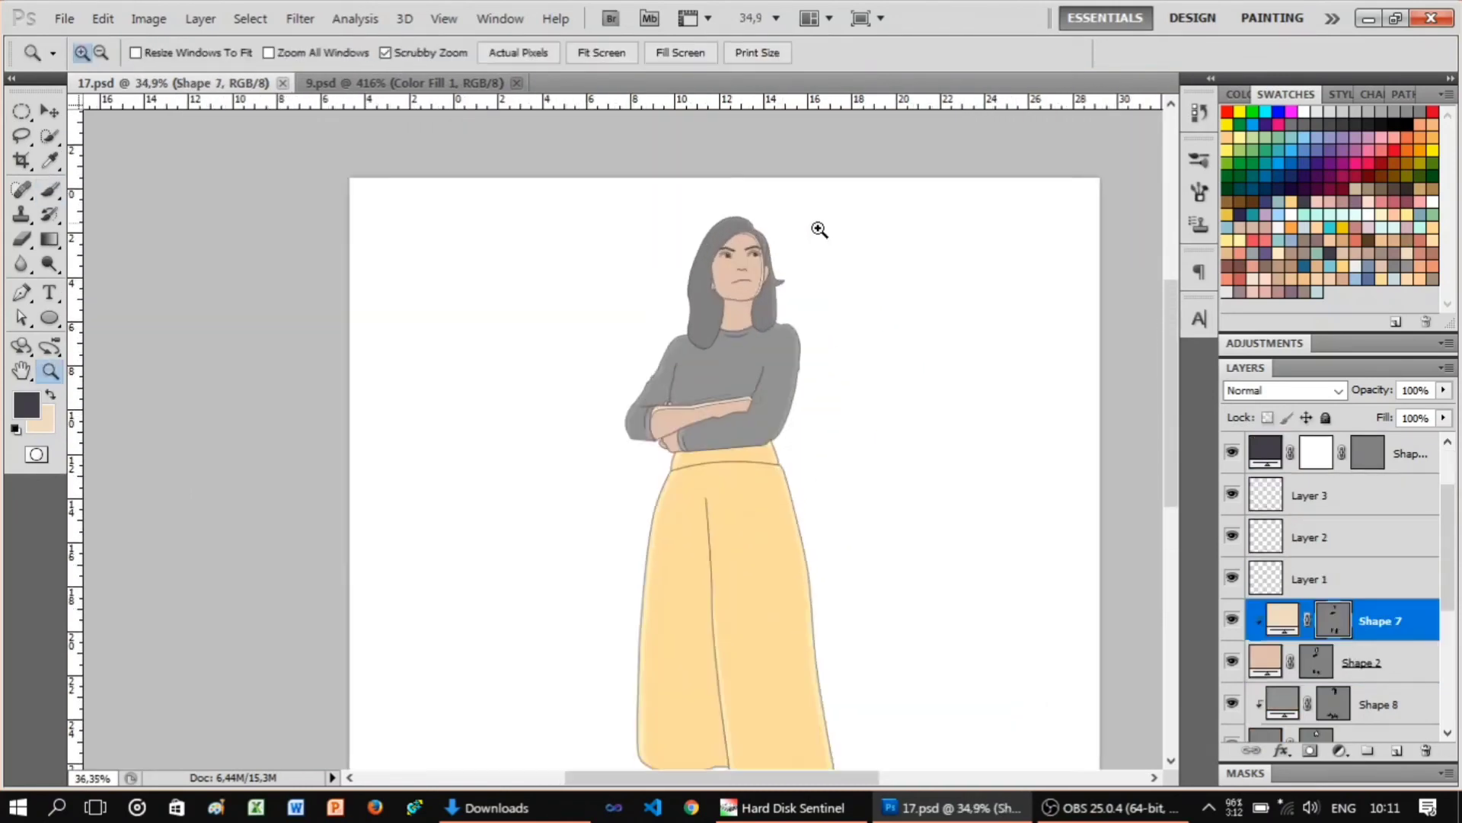
pyautogui.press('p')
pyautogui.press('x')
pyautogui.press('z')
pyautogui.moveTo(782, 358); pyautogui.dragTo(822, 358)
pyautogui.press('p')
pyautogui.click(635, 421)
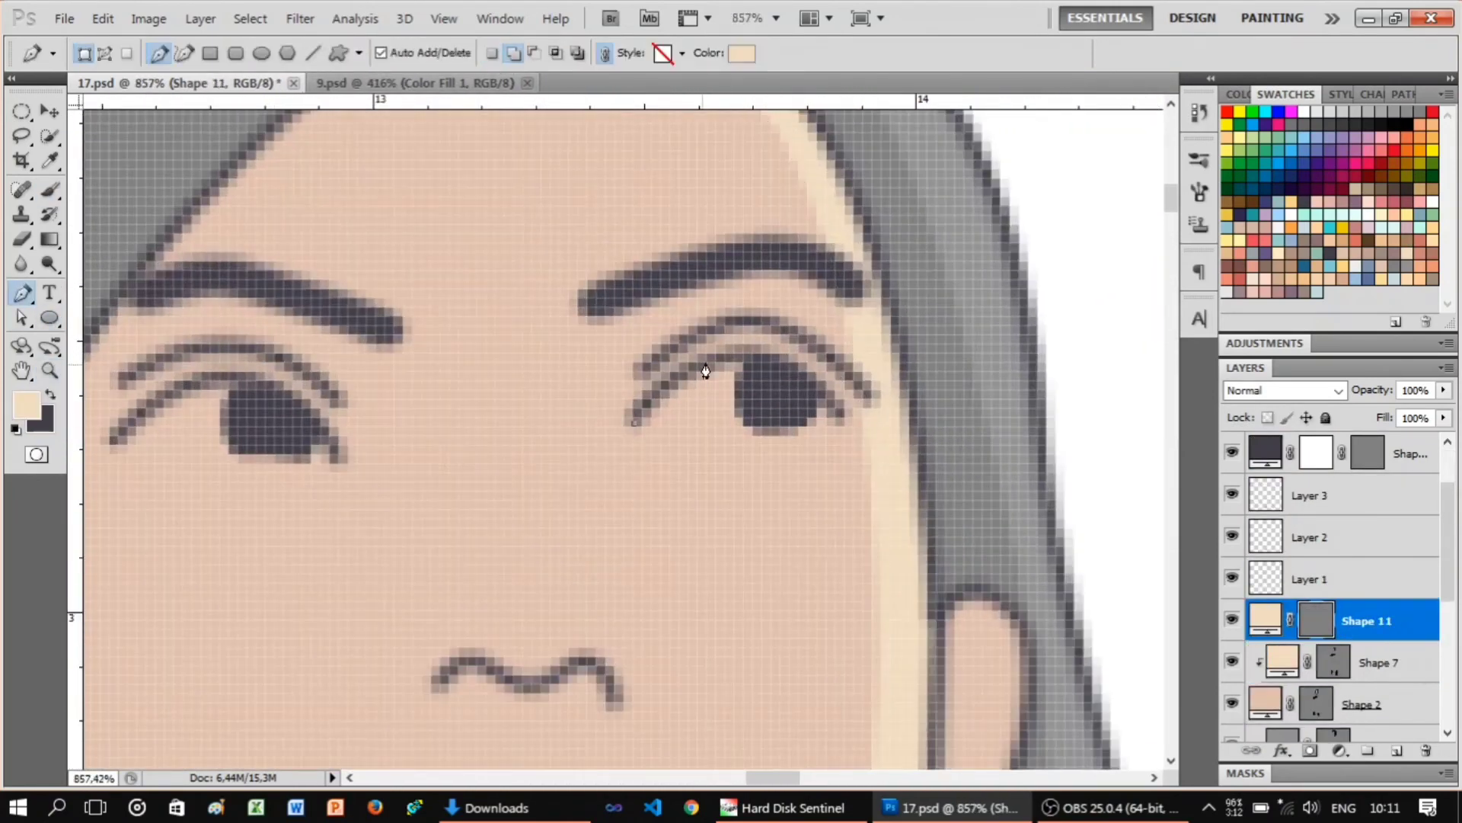
pyautogui.click(844, 415)
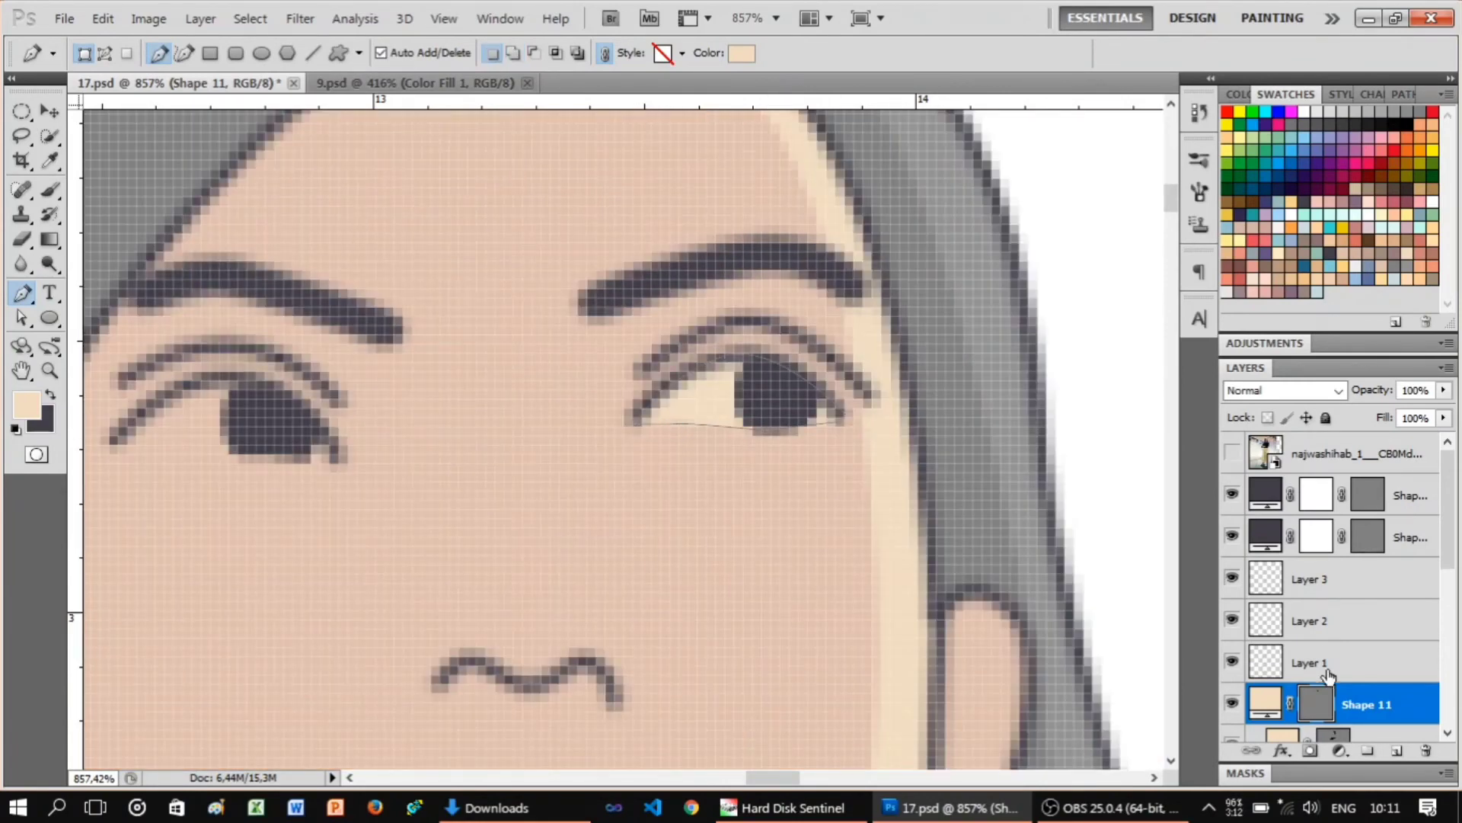
pyautogui.doubleClick(1265, 703)
pyautogui.click(1306, 343)
pyautogui.press('z')
# Trace the white shape of the other eye.
pyautogui.moveTo(826, 379); pyautogui.dragTo(826, 466)
pyautogui.press('p')
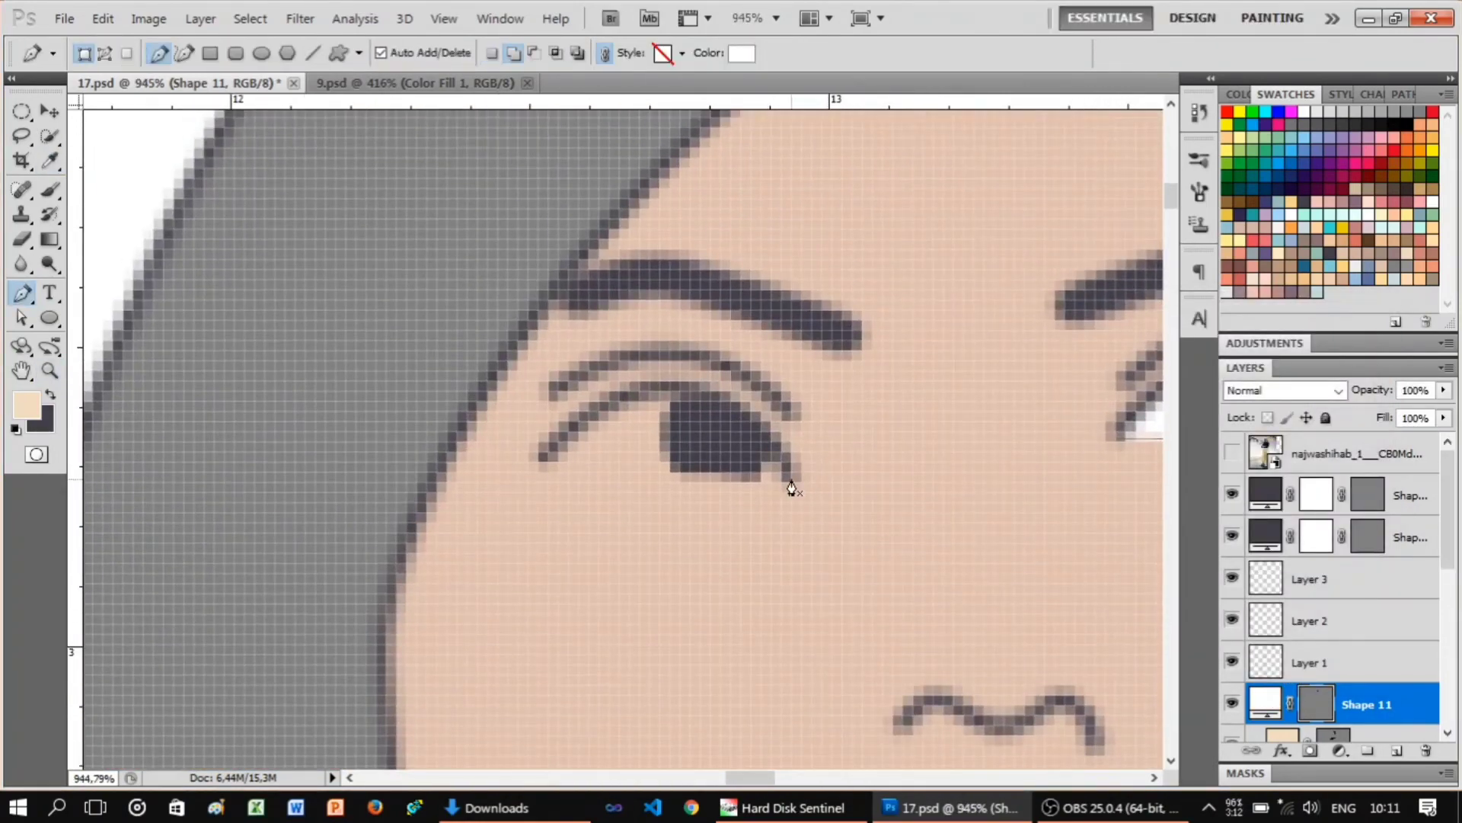
pyautogui.click(674, 469)
pyautogui.press('z')
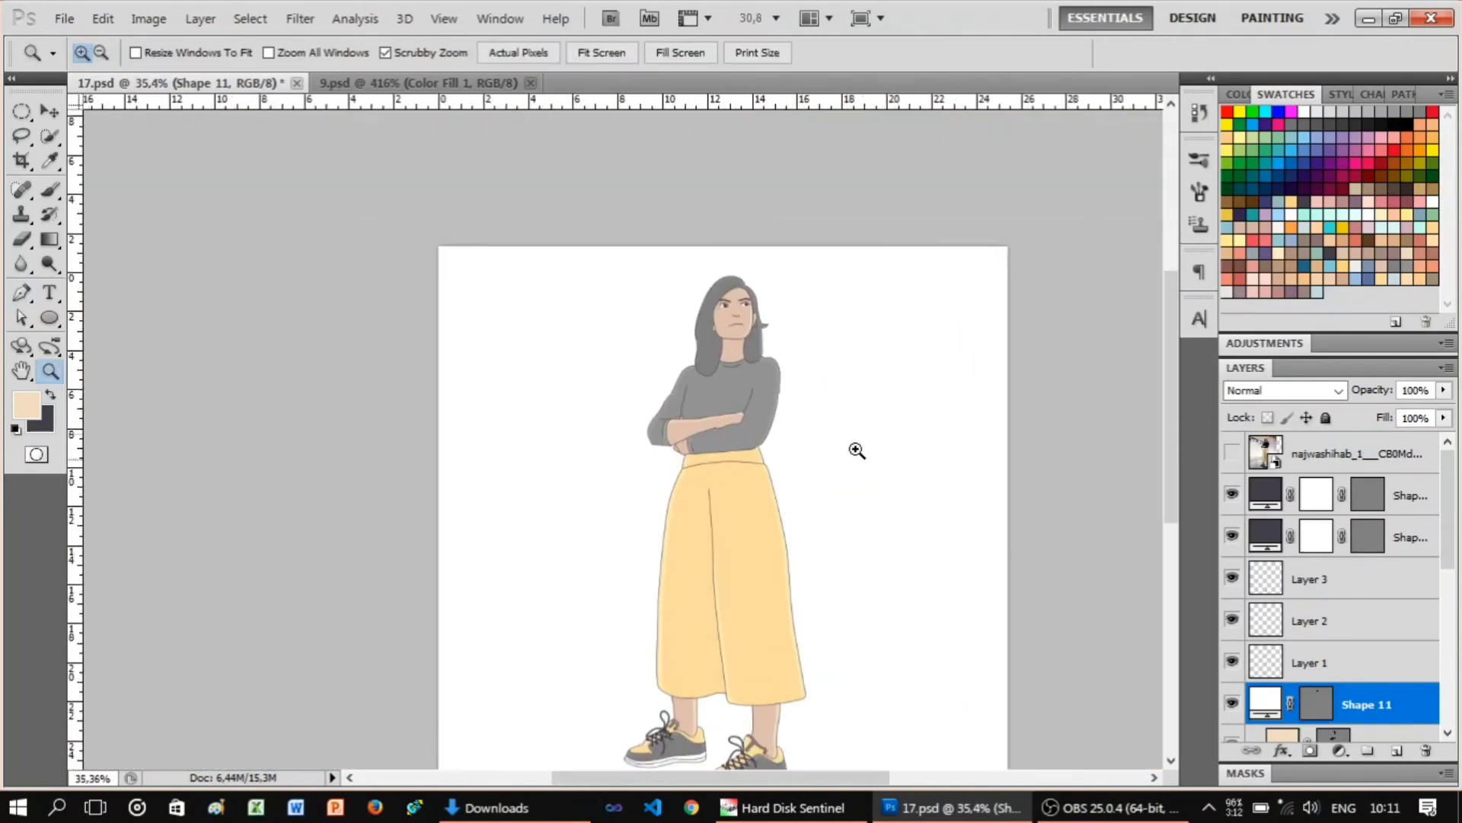
pyautogui.moveTo(856, 447)
pyautogui.mouseDown()
pyautogui.moveTo(757, 409)
pyautogui.moveTo(812, 287)
pyautogui.mouseUp()
# Select Layer 1 and bring the dark colour to the foreground for the nose.
pyautogui.press('p')
pyautogui.press('z')
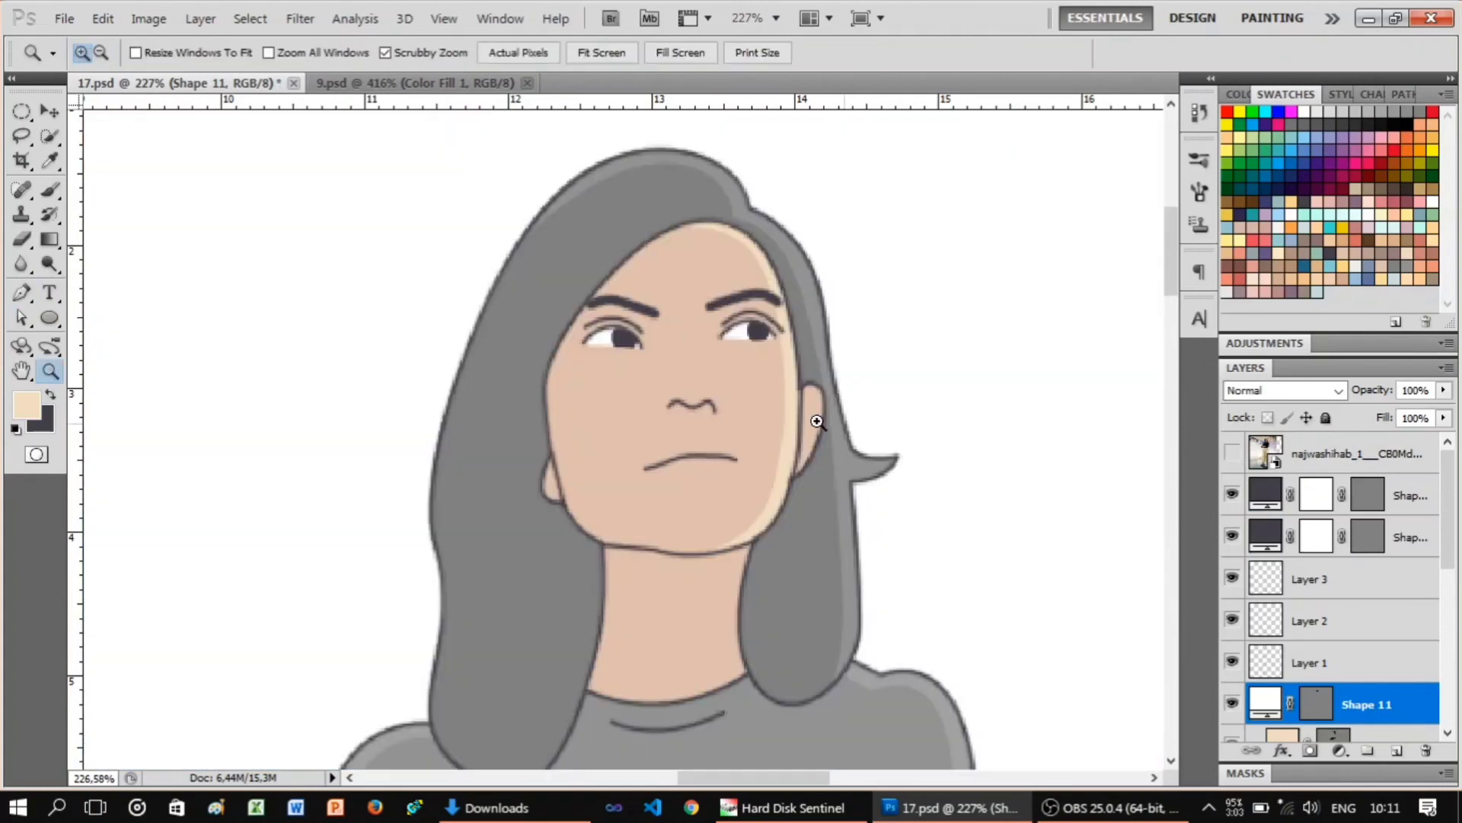
pyautogui.press('p')
pyautogui.click(1317, 657)
pyautogui.press('e')
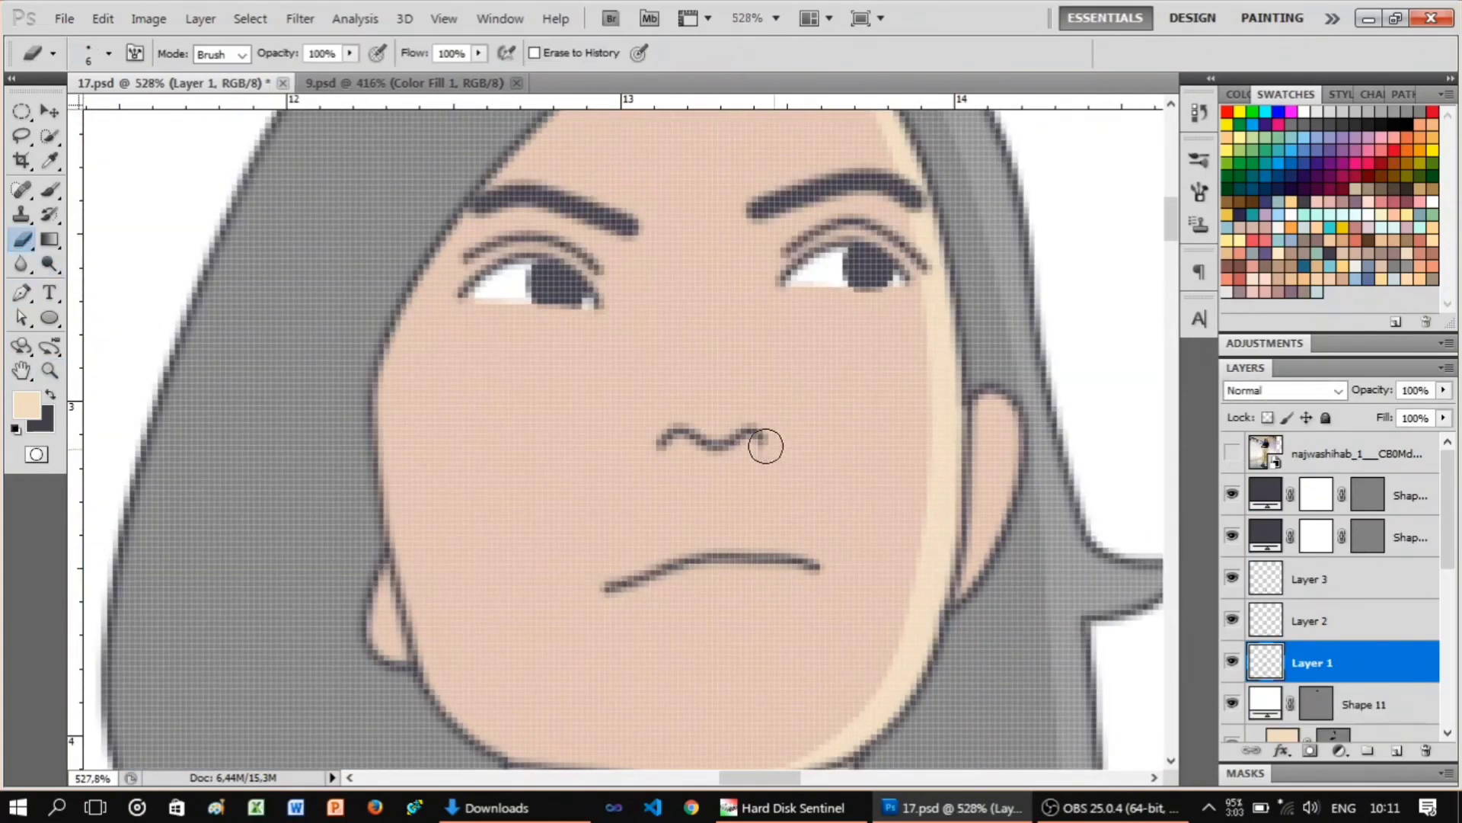
pyautogui.press('x')
pyautogui.press('p')
pyautogui.press('e')
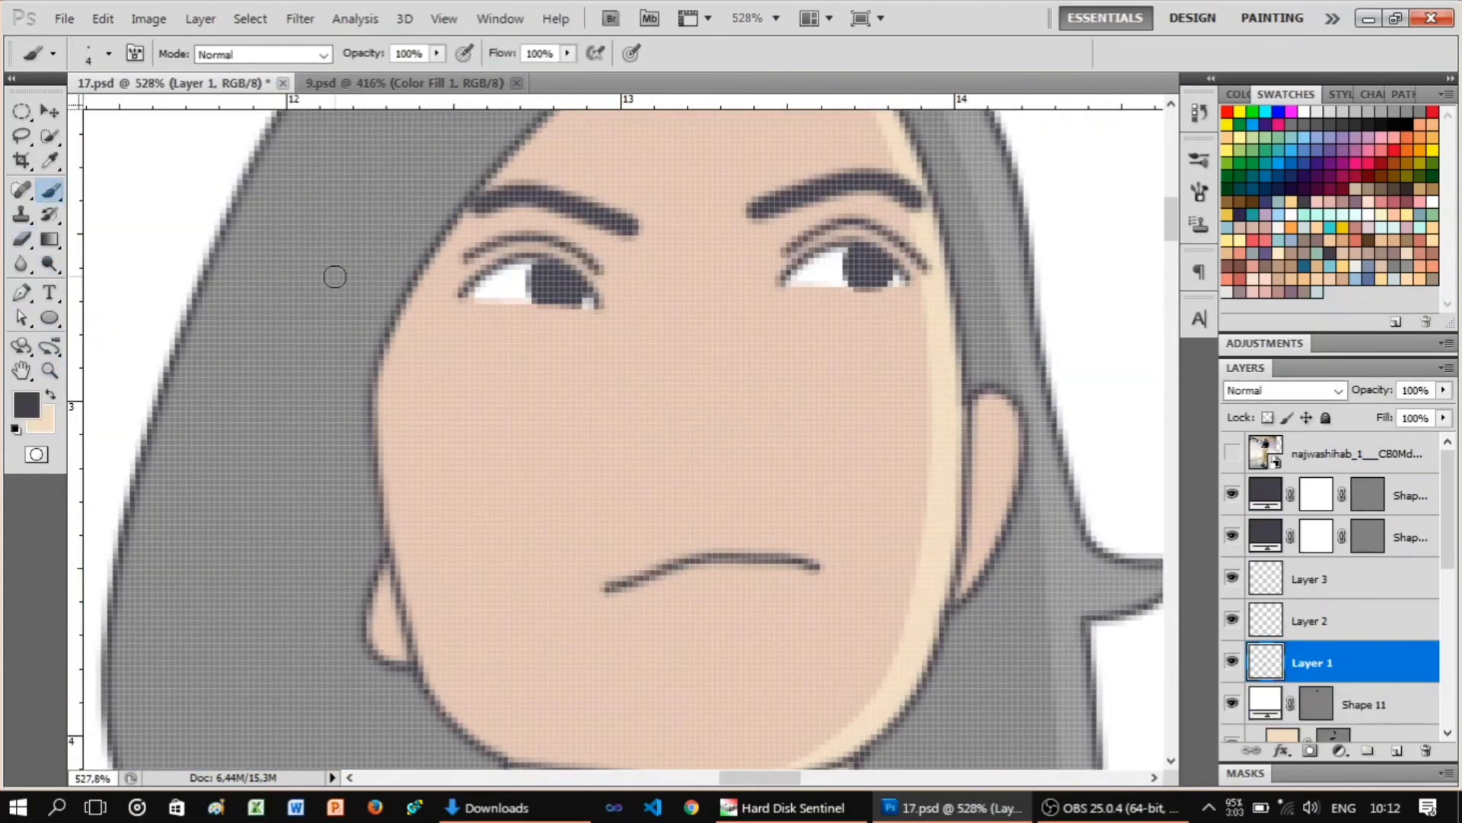
pyautogui.press('p')
# Trace the nostril curve over the reference photo and stroke it with the Brush.
pyautogui.click(1231, 453)
pyautogui.scroll(2, 789, 480)
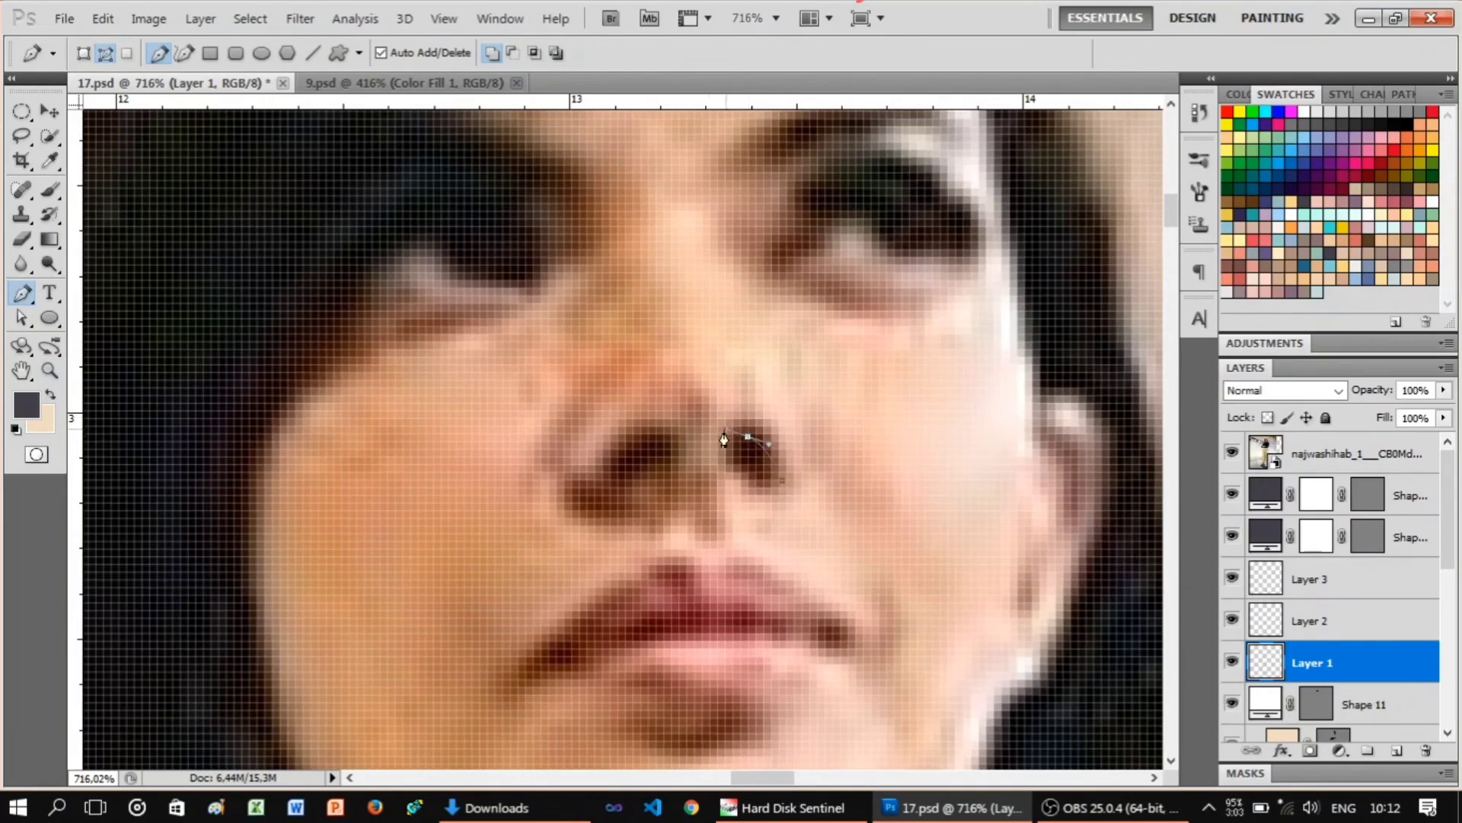
pyautogui.scroll(-3, 808, 496)
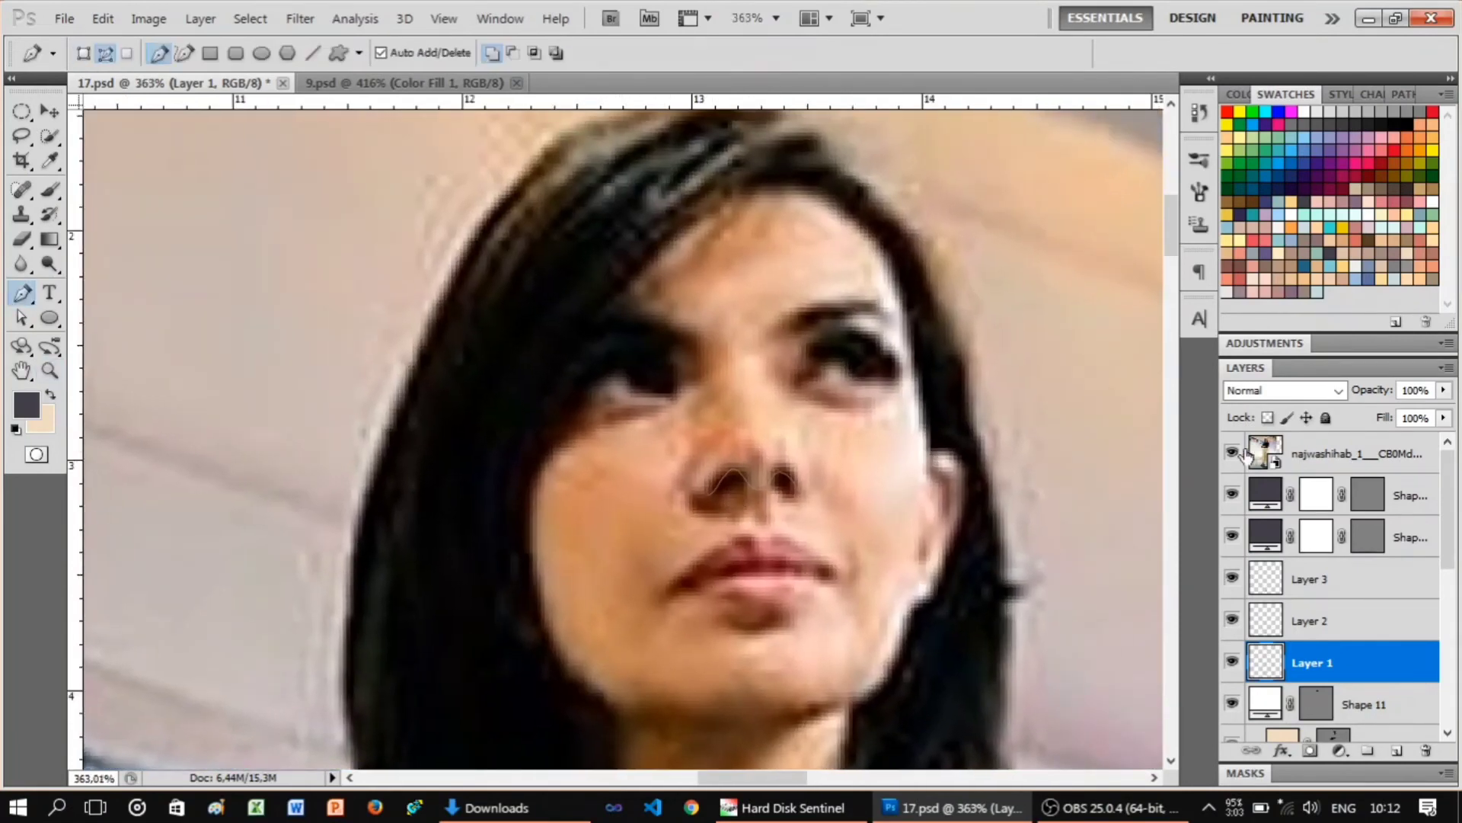
pyautogui.click(1232, 453)
pyautogui.scroll(5, 709, 509)
pyautogui.scroll(-3, 794, 424)
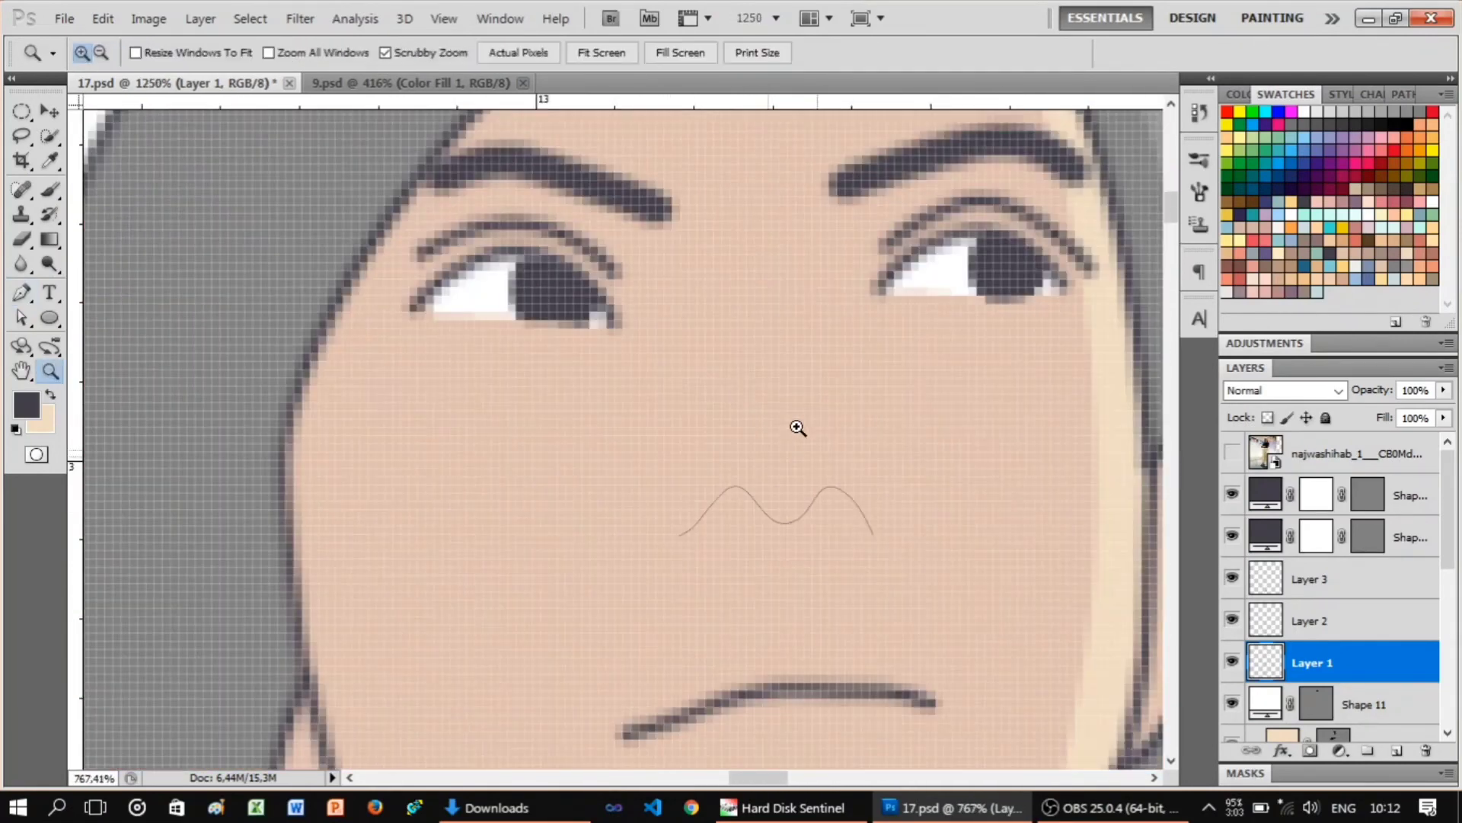
pyautogui.rightClick(838, 389)
pyautogui.click(876, 426)
pyautogui.press('Return')
# Recheck the reference photo and stroke the nose path again with the Brush.
pyautogui.scroll(-2, 617, 379)
pyautogui.scroll(3, 964, 495)
pyautogui.click(1232, 453)
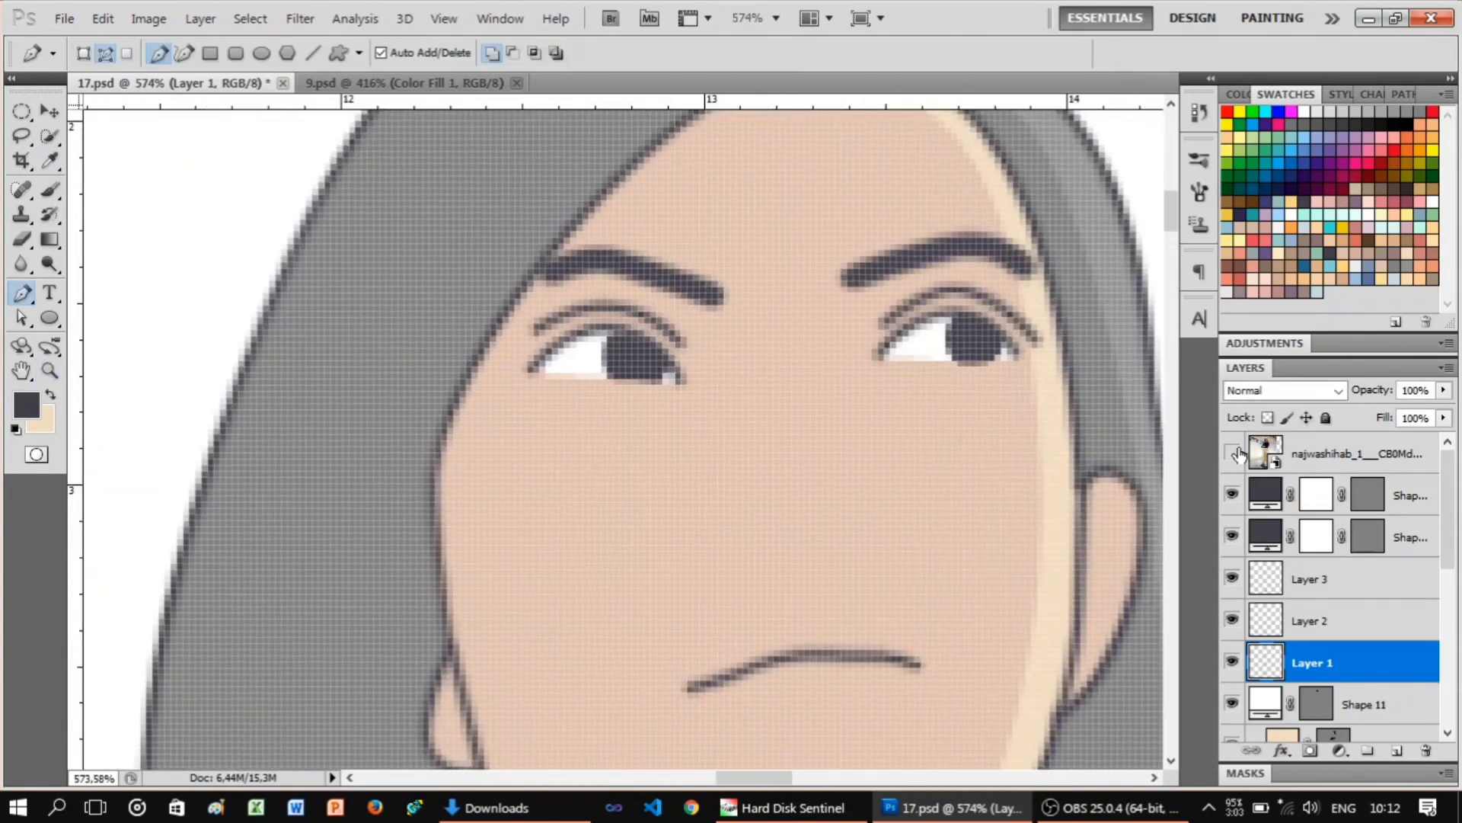
pyautogui.scroll(2, 849, 554)
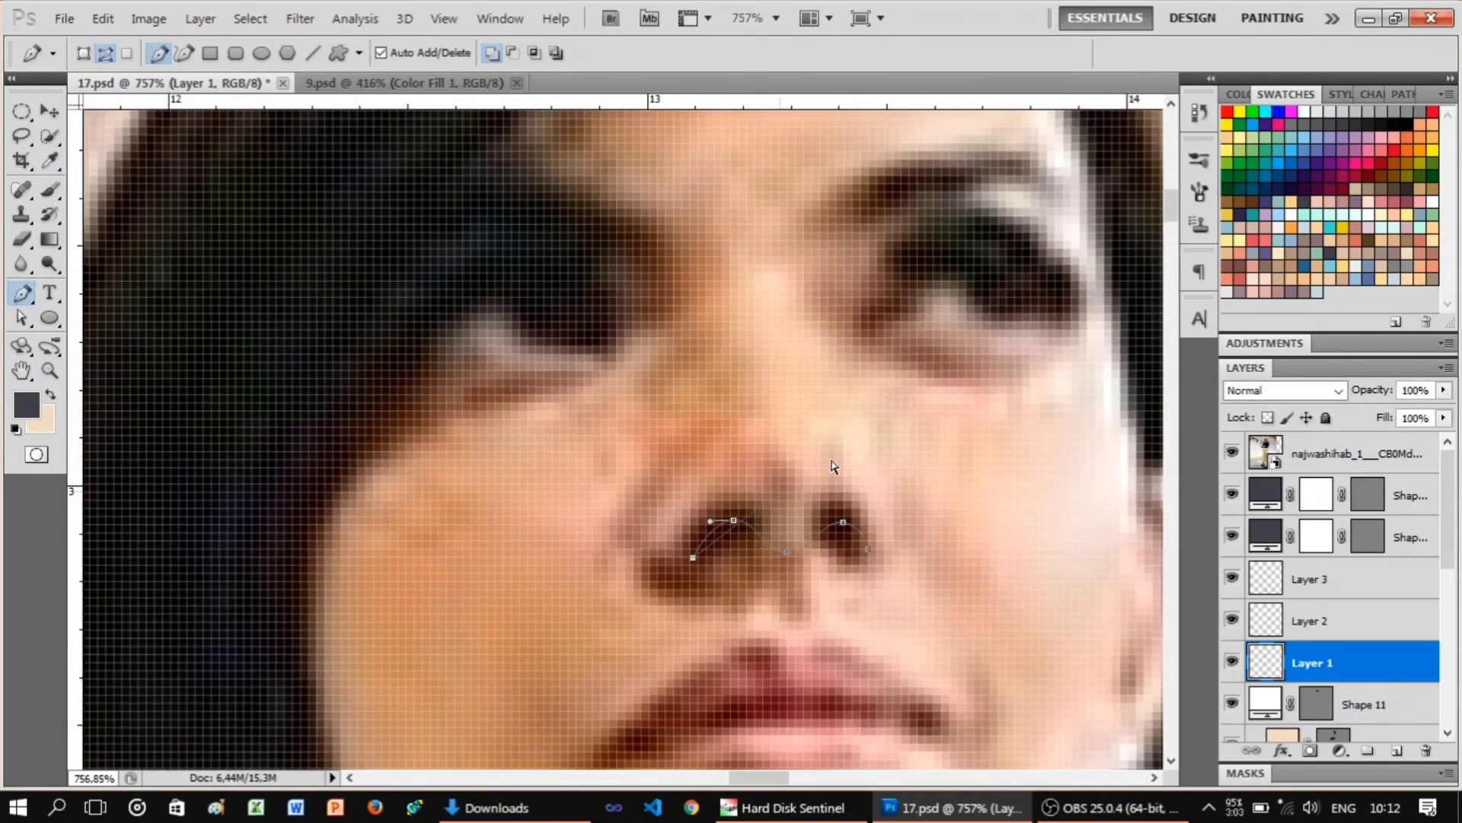
pyautogui.click(1232, 453)
pyautogui.rightClick(732, 336)
pyautogui.click(842, 277)
pyautogui.scroll(-4, 761, 381)
pyautogui.press('z')
pyautogui.scroll(2, 793, 417)
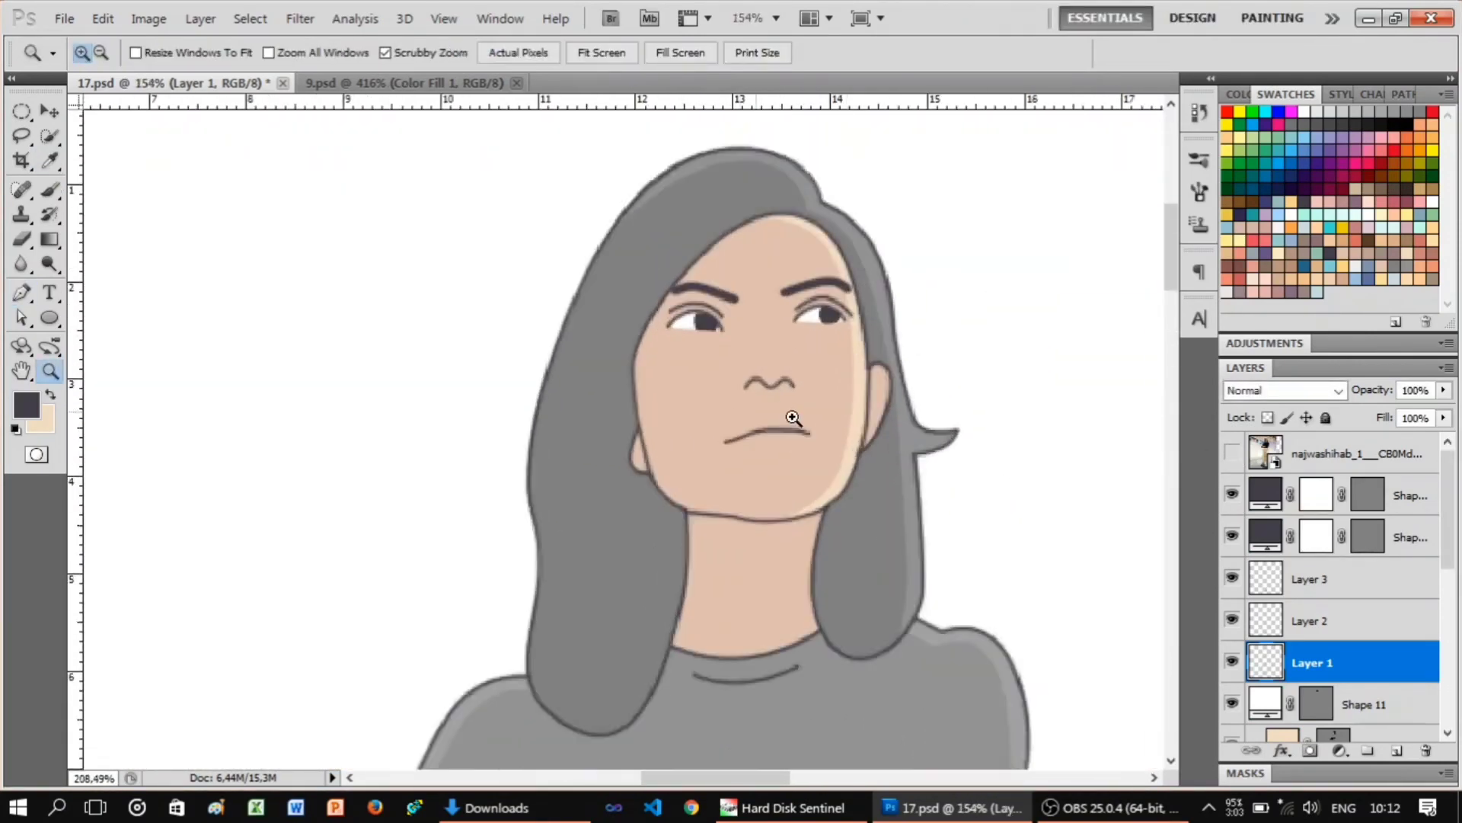
pyautogui.scroll(2, 793, 417)
pyautogui.press('p')
# Erase the nose line on Layer 1 to redo it.
pyautogui.hotkey('alt', '[')
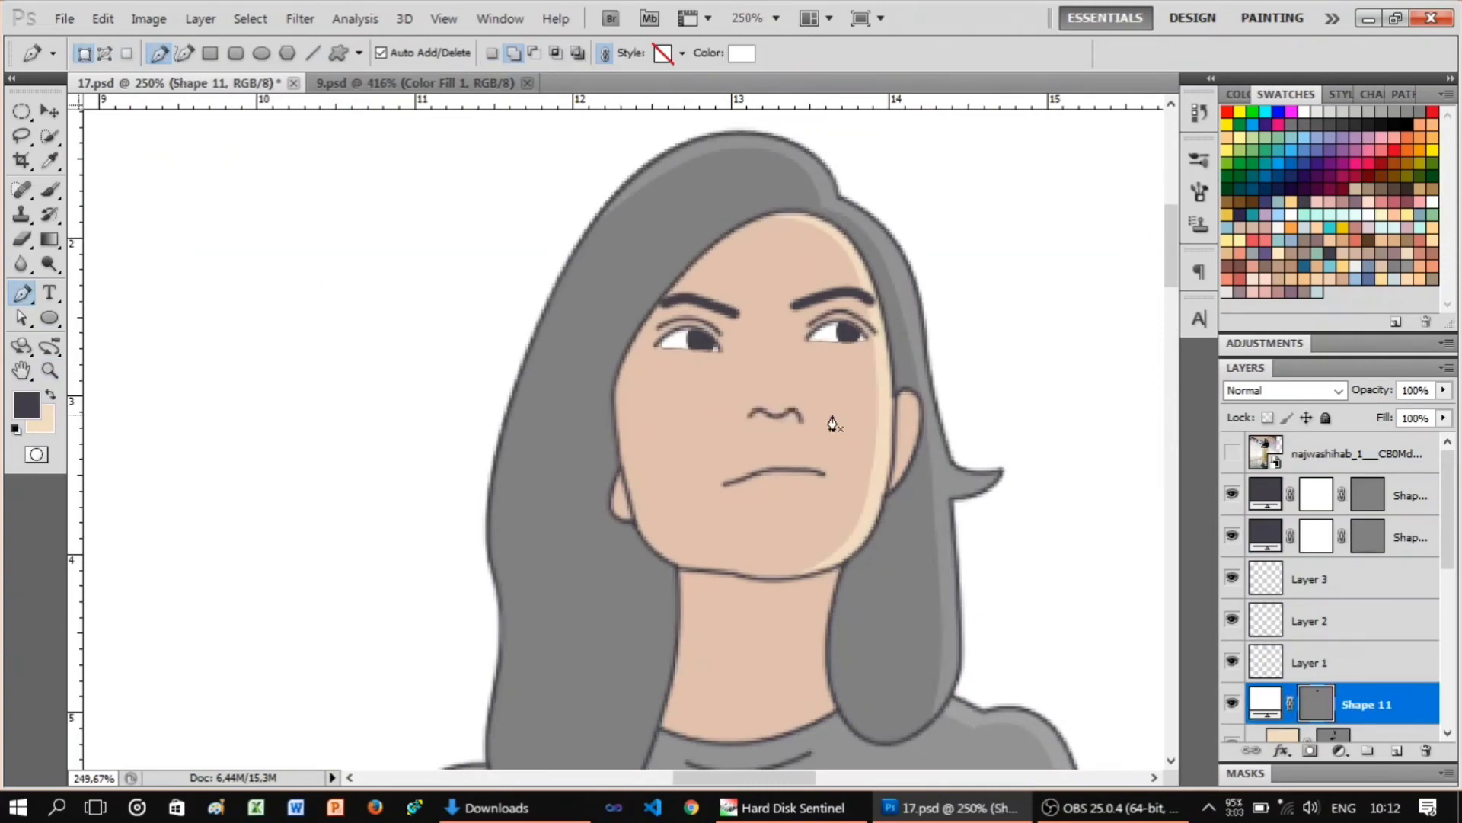
pyautogui.scroll(1, 833, 424)
pyautogui.scroll(3, 972, 466)
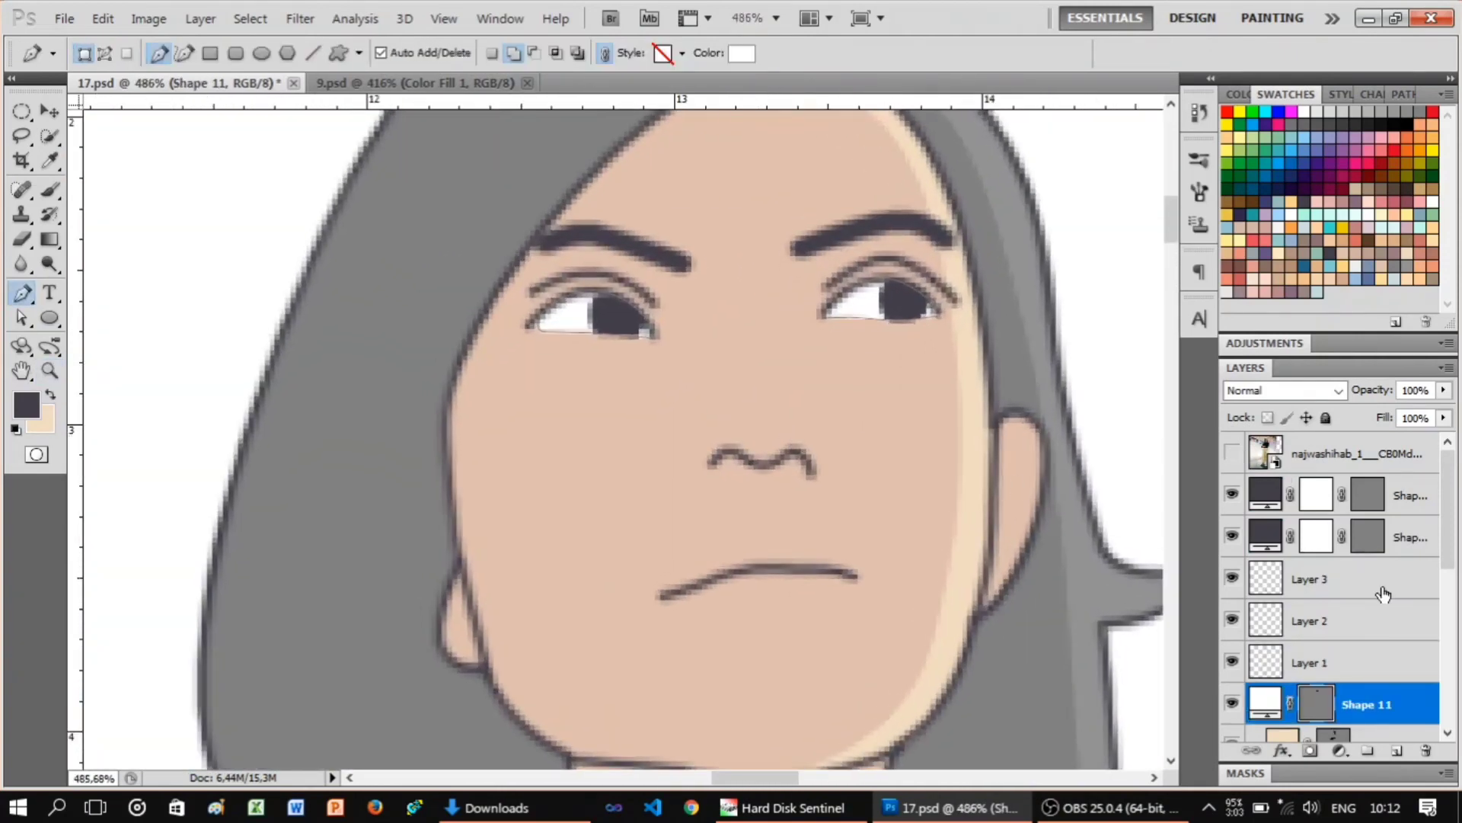
pyautogui.click(1310, 662)
pyautogui.scroll(1, 764, 381)
pyautogui.press('e')
pyautogui.moveTo(712, 457); pyautogui.dragTo(770, 454)
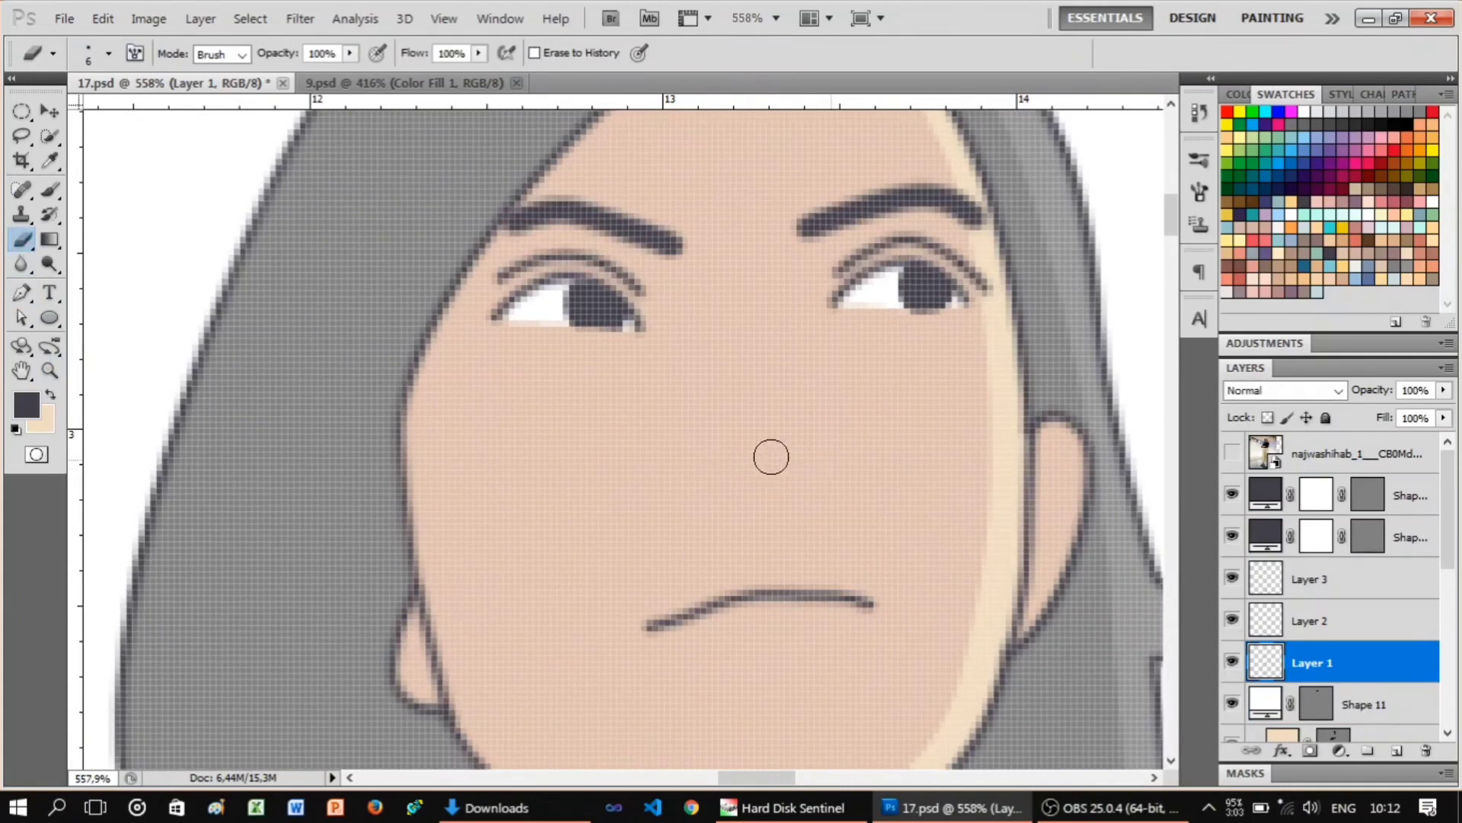
pyautogui.press('p')
pyautogui.click(1231, 454)
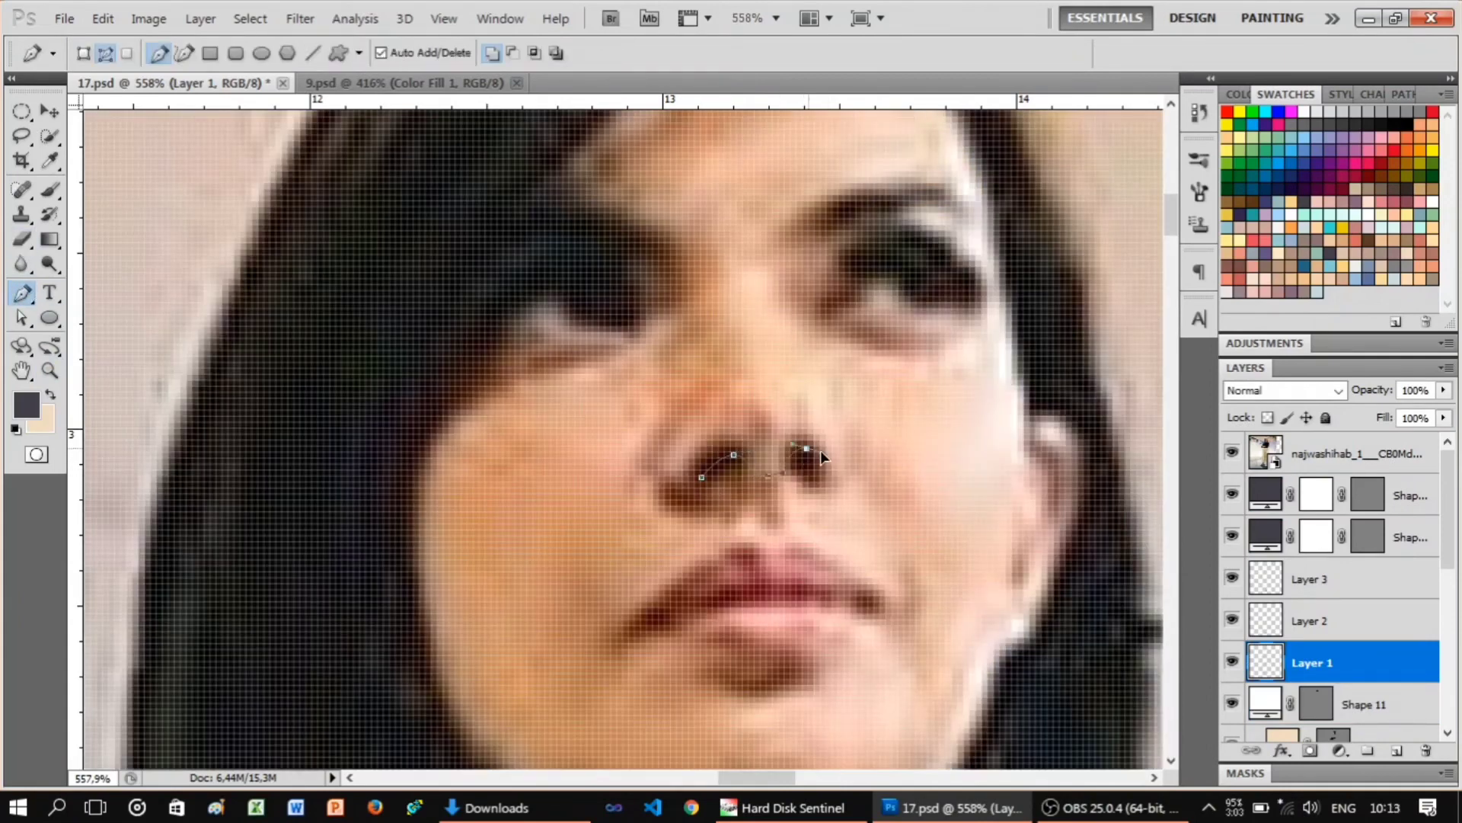
pyautogui.click(1232, 453)
pyautogui.press('z')
pyautogui.press('Return')
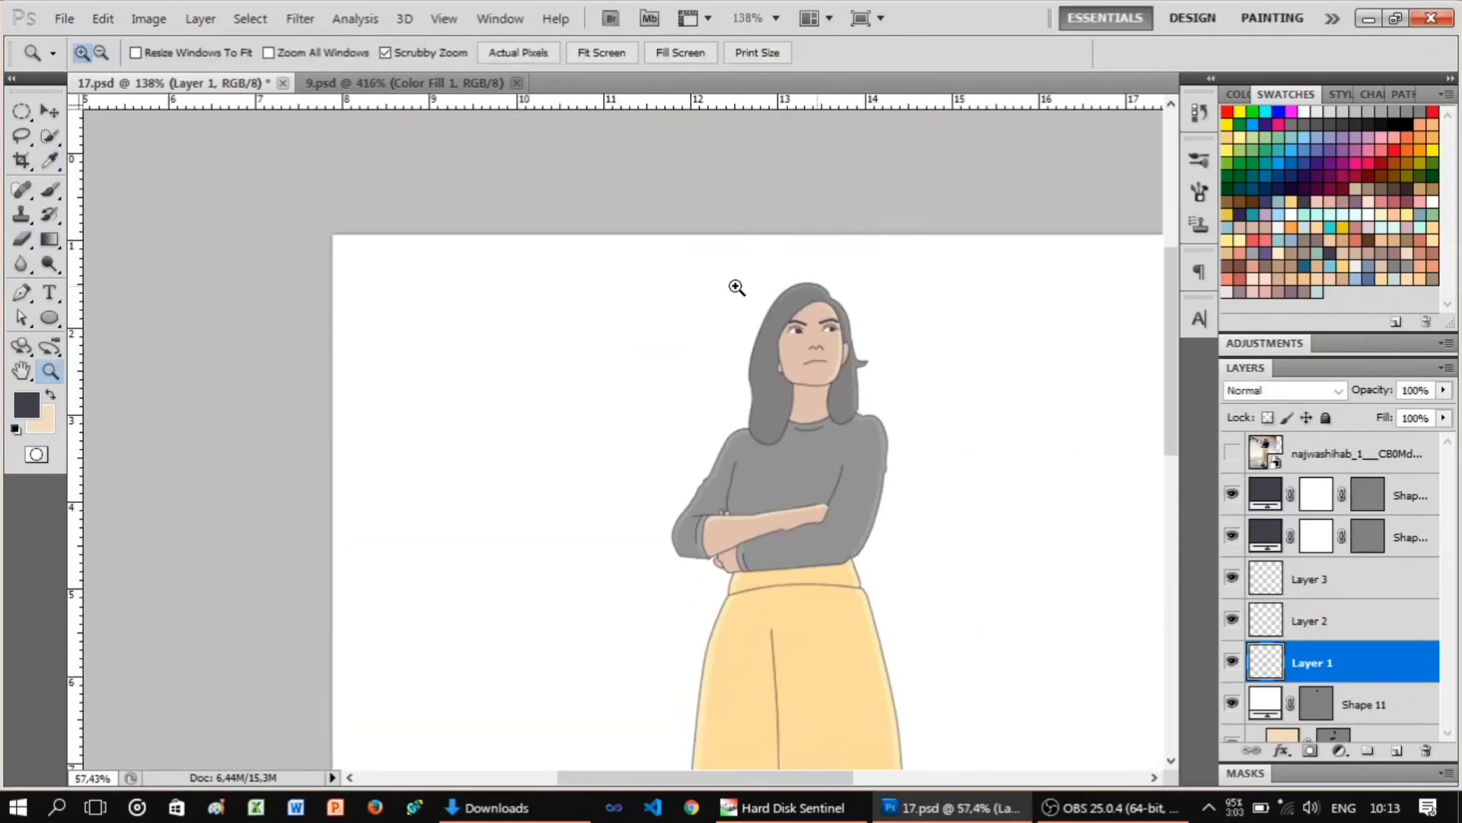
# Redraw the nostril curve and stroke it with a dark brush line.
pyautogui.scroll(4, 833, 421)
pyautogui.scroll(5, 716, 451)
pyautogui.press('p')
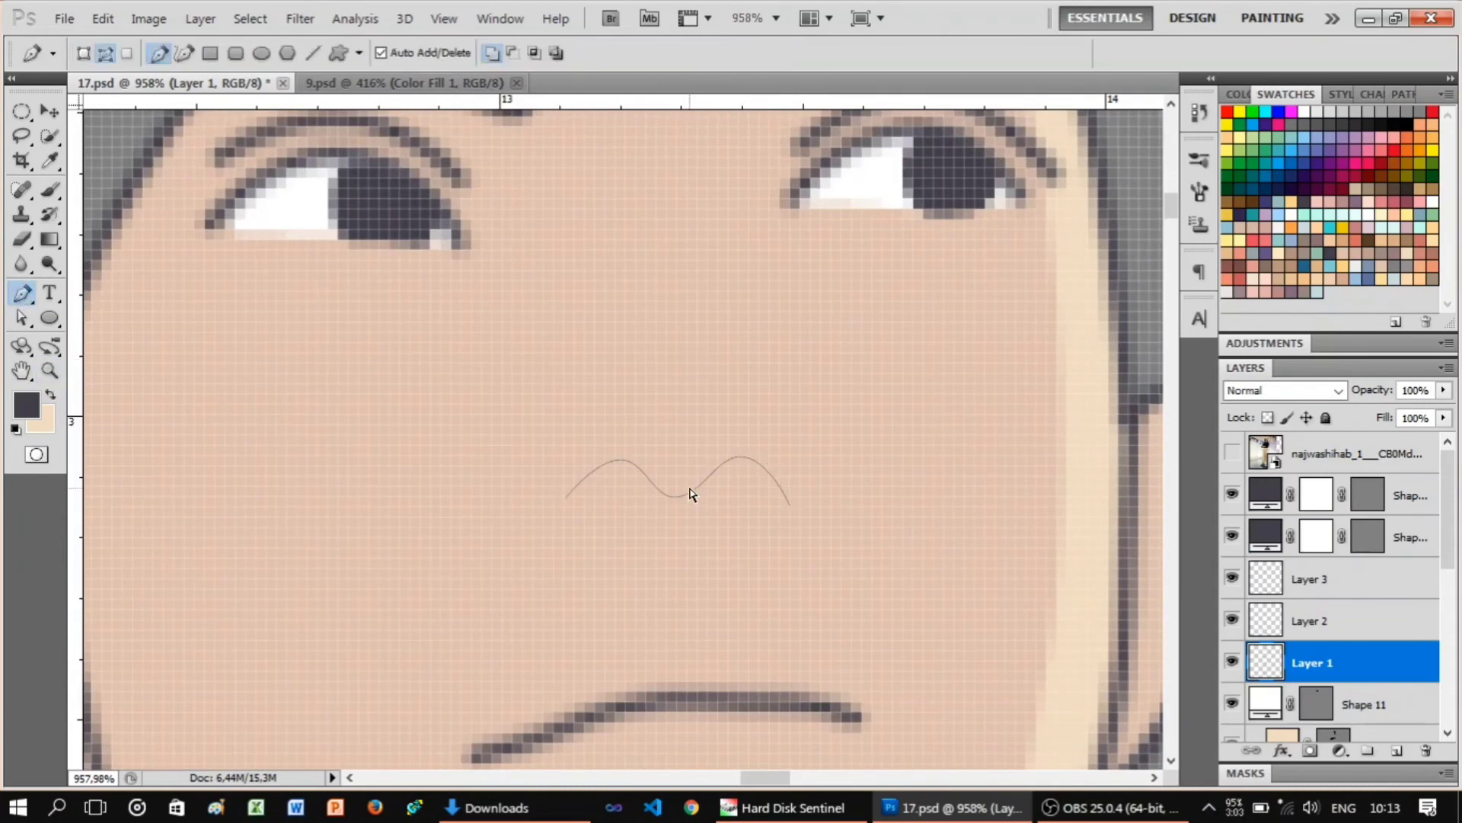
pyautogui.press('z')
pyautogui.scroll(-5, 783, 381)
pyautogui.press('p')
pyautogui.rightClick(813, 312)
pyautogui.click(897, 460)
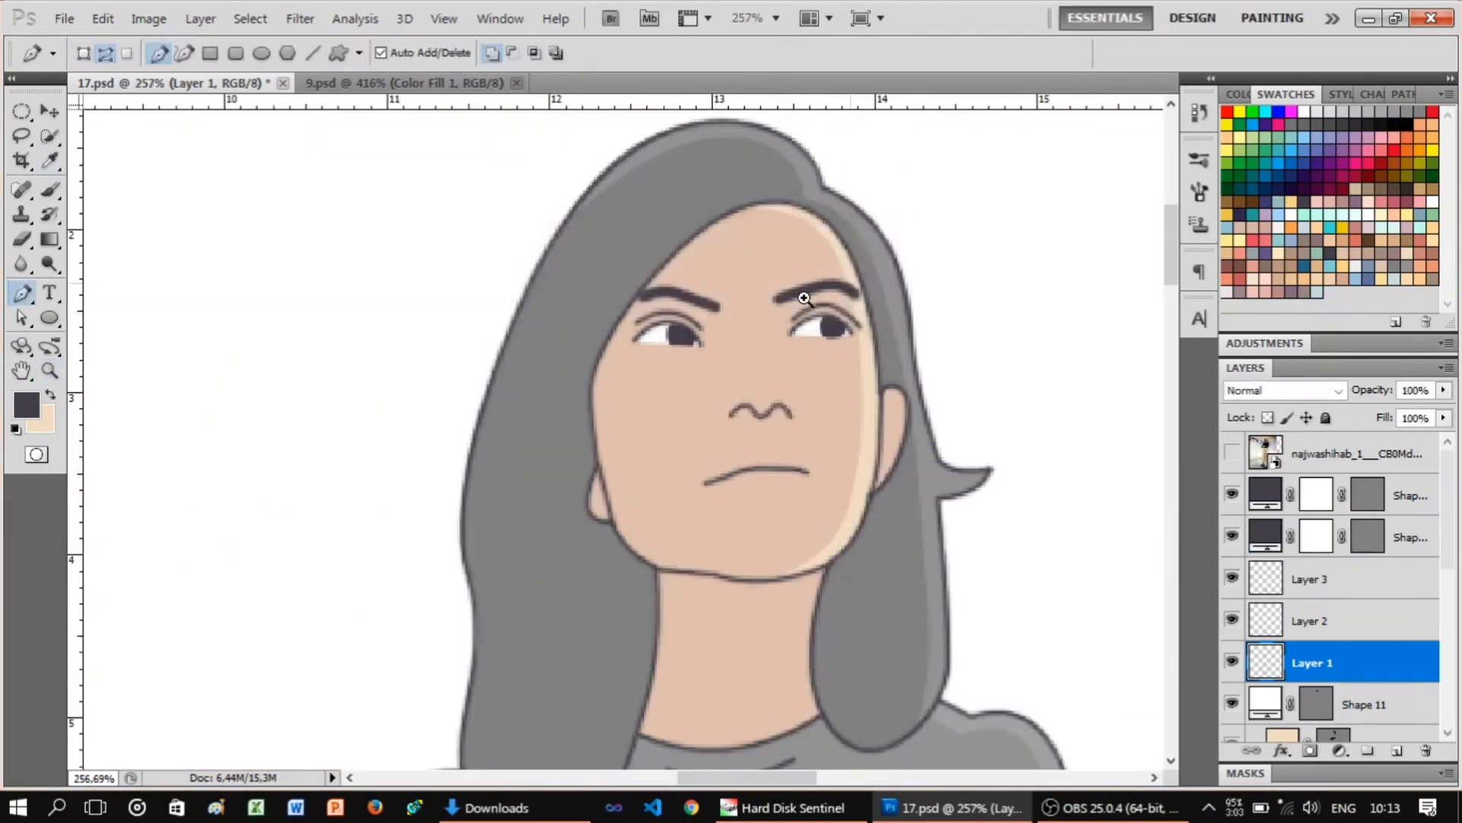
pyautogui.scroll(2, 799, 300)
# Trace the nose-bridge line over the reference photo.
pyautogui.click(1232, 453)
pyautogui.click(704, 390)
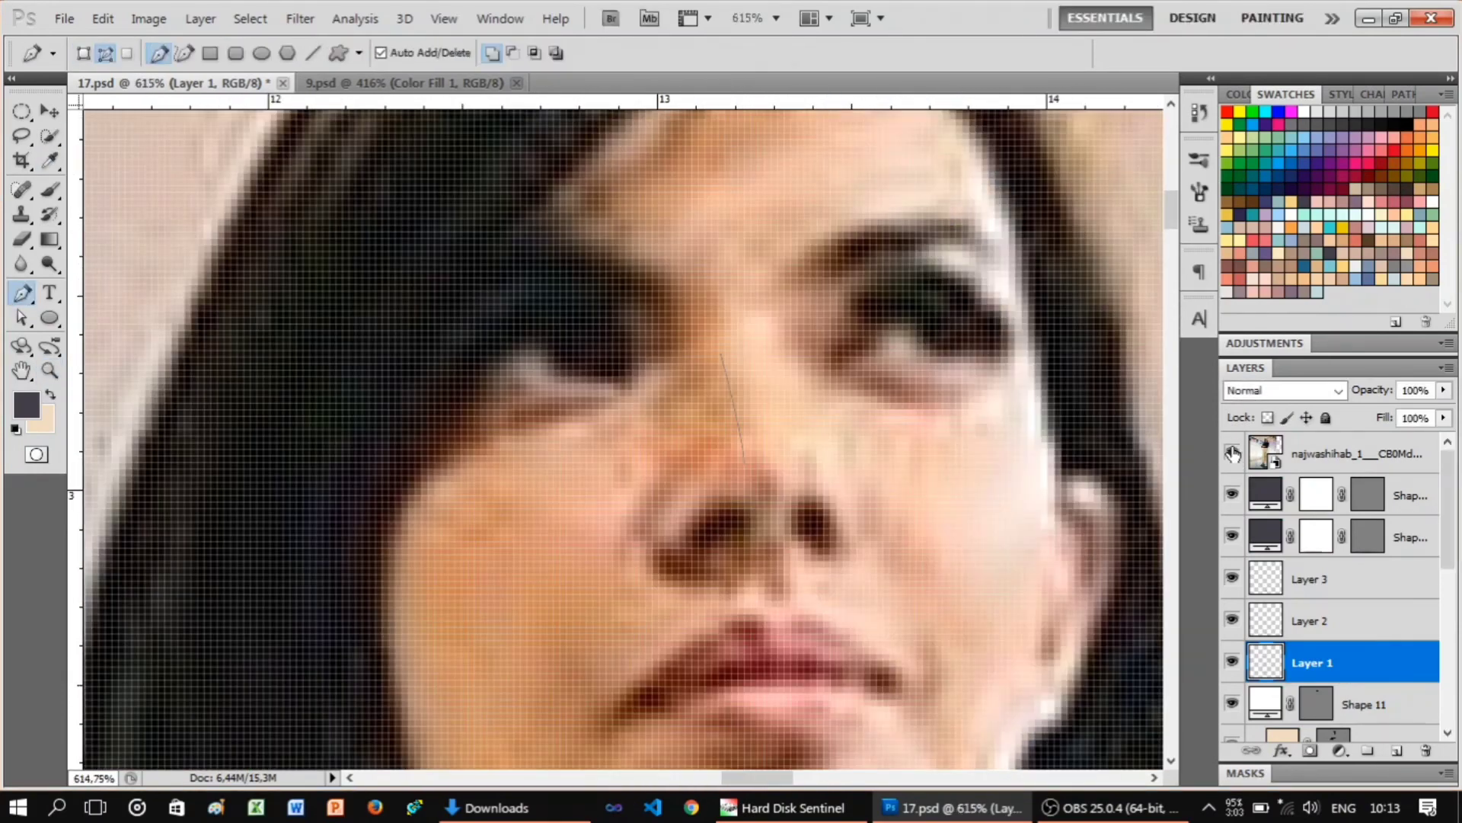
pyautogui.scroll(5, 889, 435)
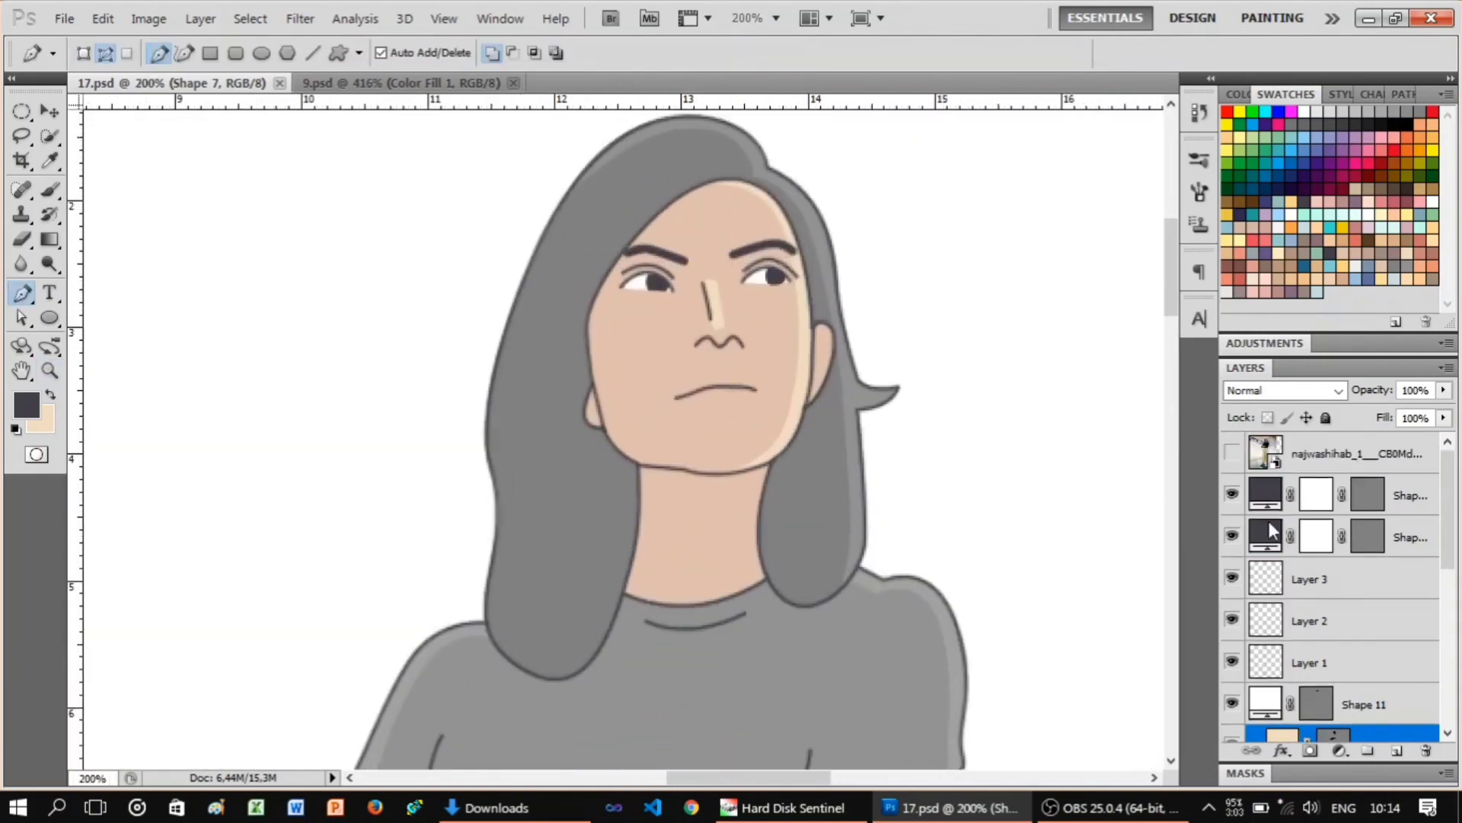
pyautogui.click(1232, 453)
pyautogui.scroll(4, 716, 411)
pyautogui.click(1311, 663)
pyautogui.click(1232, 454)
pyautogui.click(1232, 453)
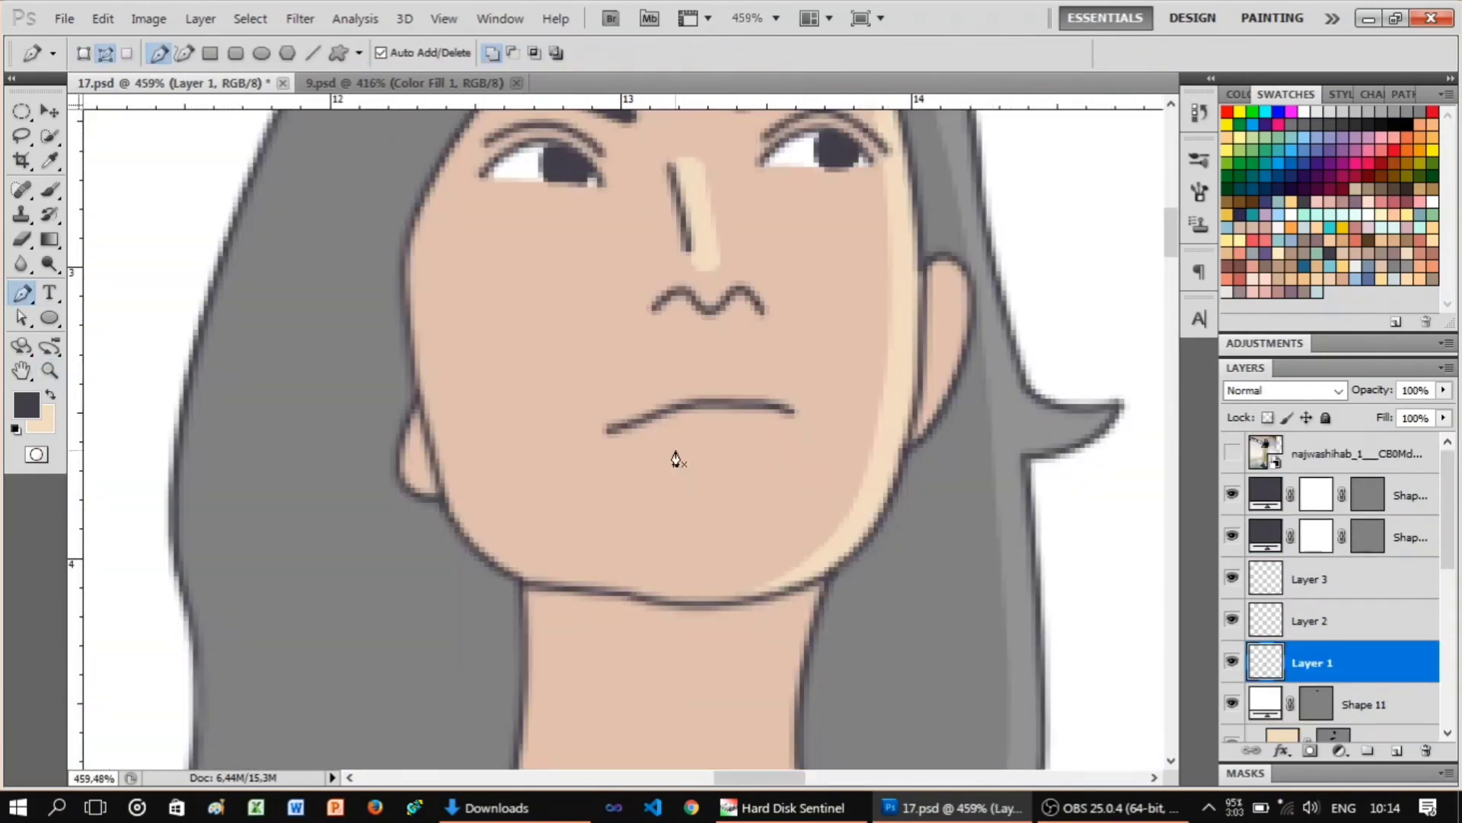
# Stroke the nose-bridge path with the Brush and review the face.
pyautogui.rightClick(840, 350)
pyautogui.click(898, 442)
pyautogui.click(856, 277)
pyautogui.press('z')
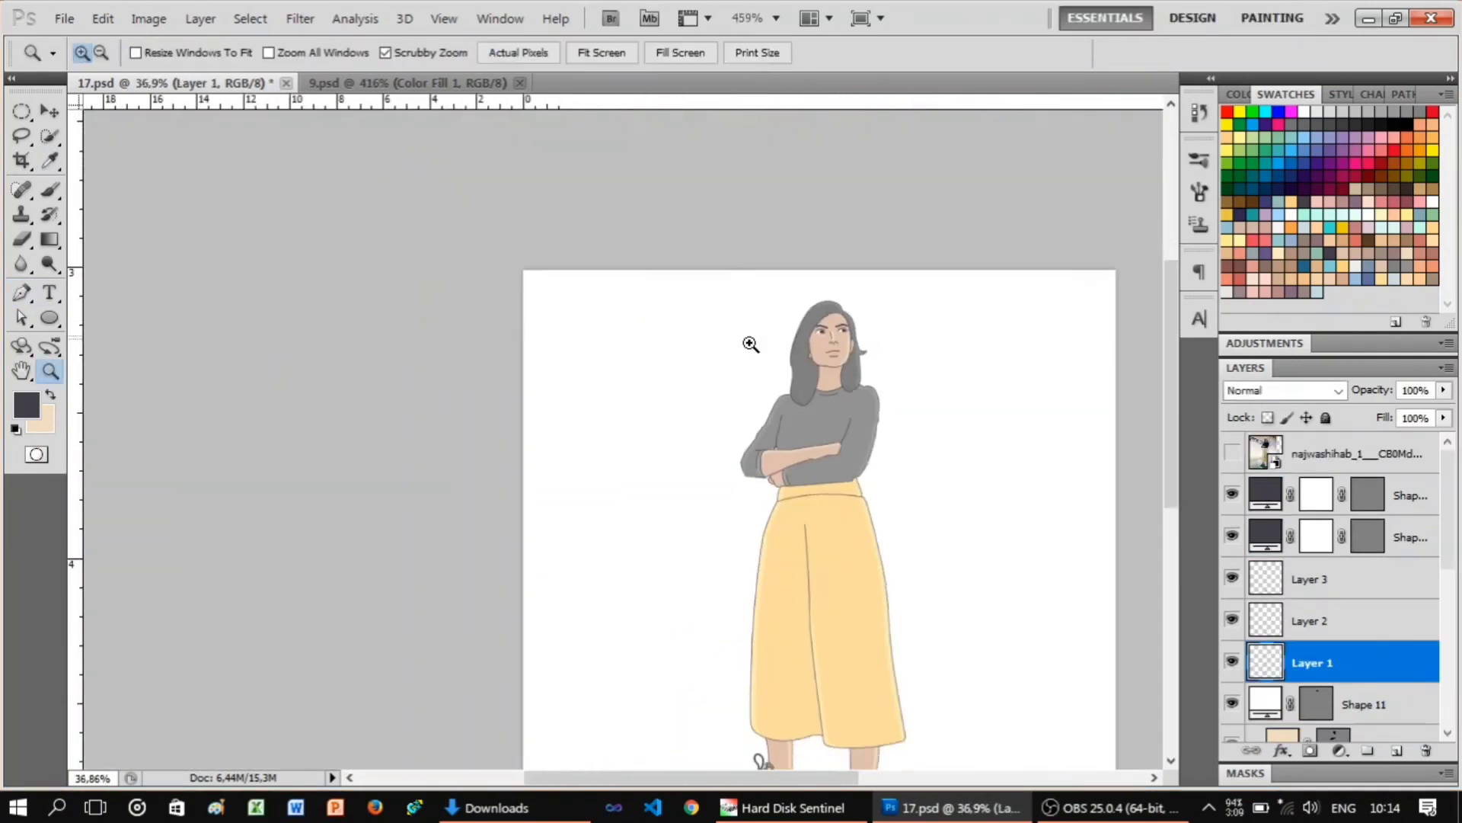
pyautogui.moveTo(889, 402); pyautogui.dragTo(872, 292)
pyautogui.click(872, 292)
# On Layer 2, with the reference photo hidden, brush-stroke the first hair strand path.
pyautogui.press('p')
pyautogui.click(1238, 629)
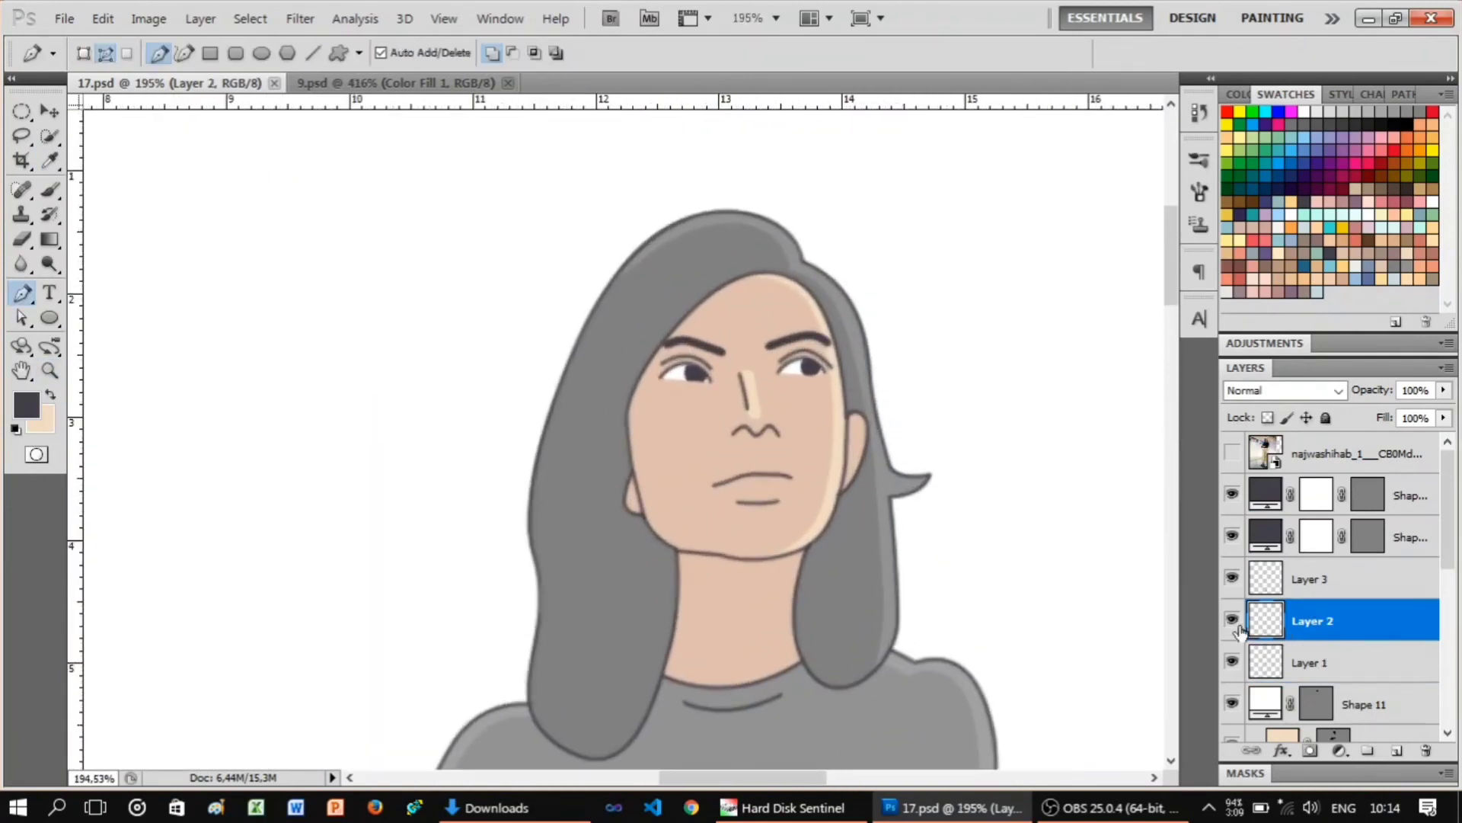
pyautogui.click(1231, 454)
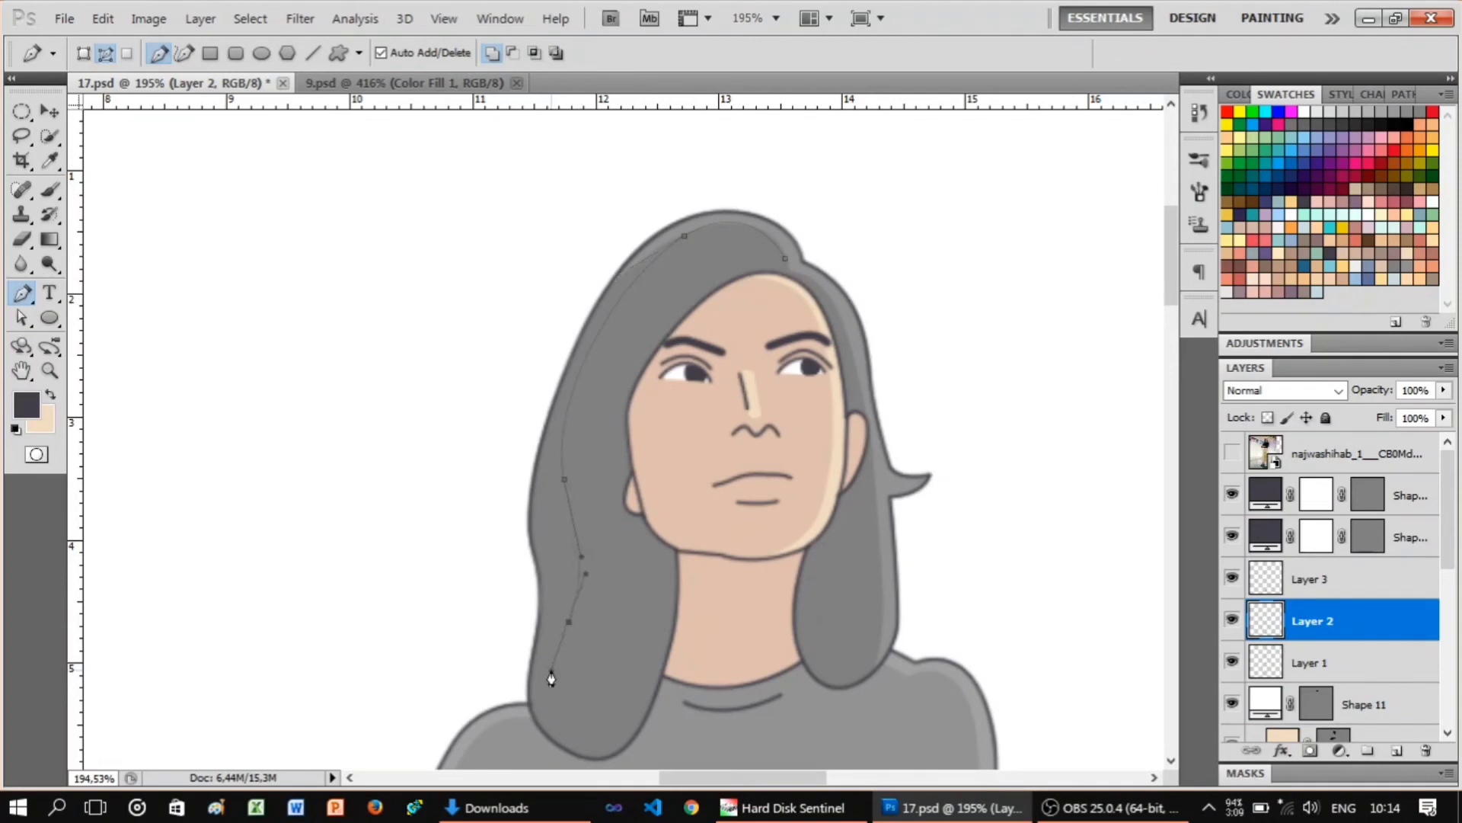
pyautogui.scroll(1, 607, 646)
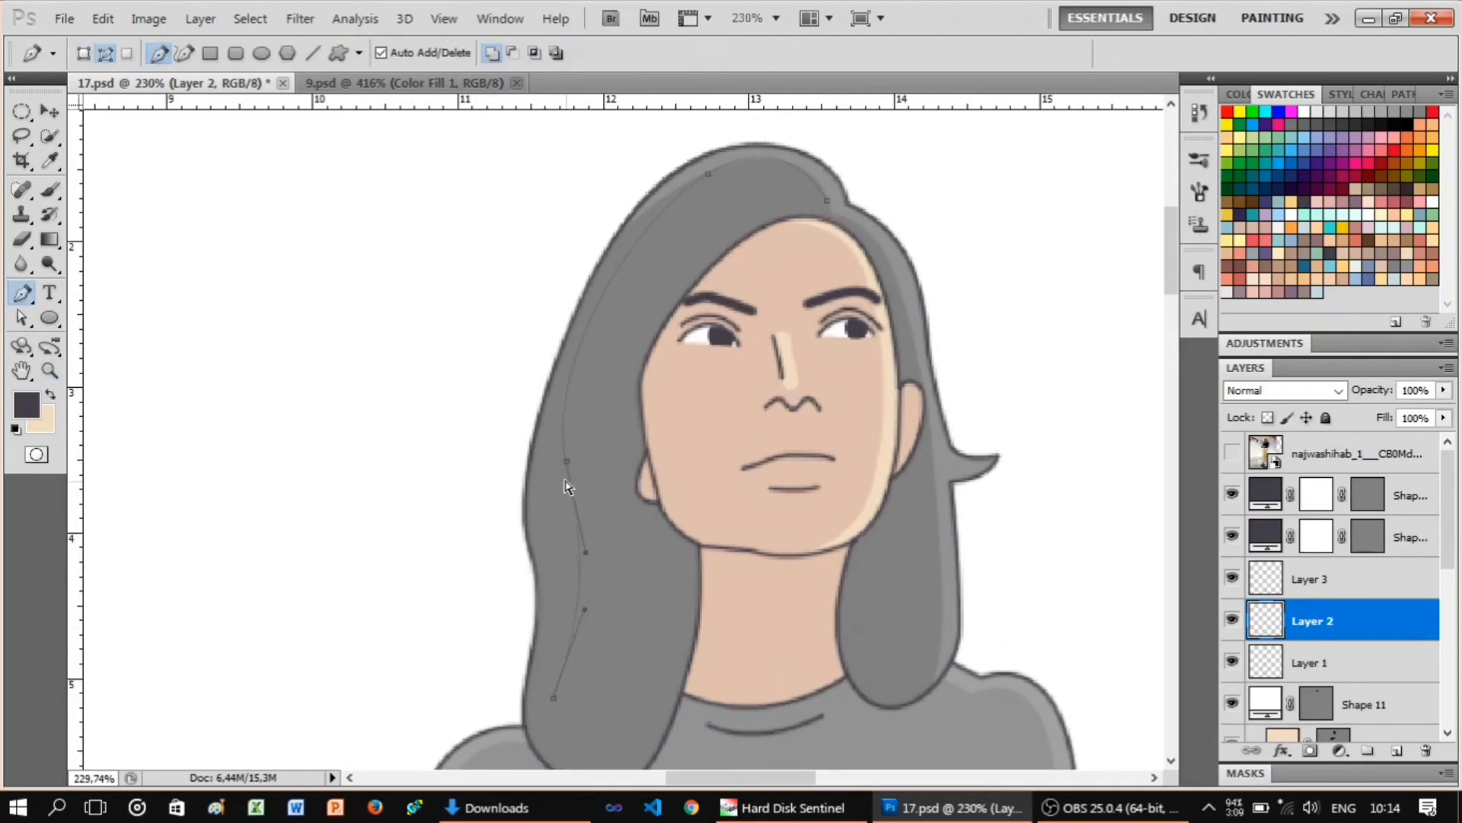
pyautogui.rightClick(812, 227)
pyautogui.click(937, 335)
pyautogui.click(842, 275)
# Brush-stroke the second hair strand path.
pyautogui.press('z')
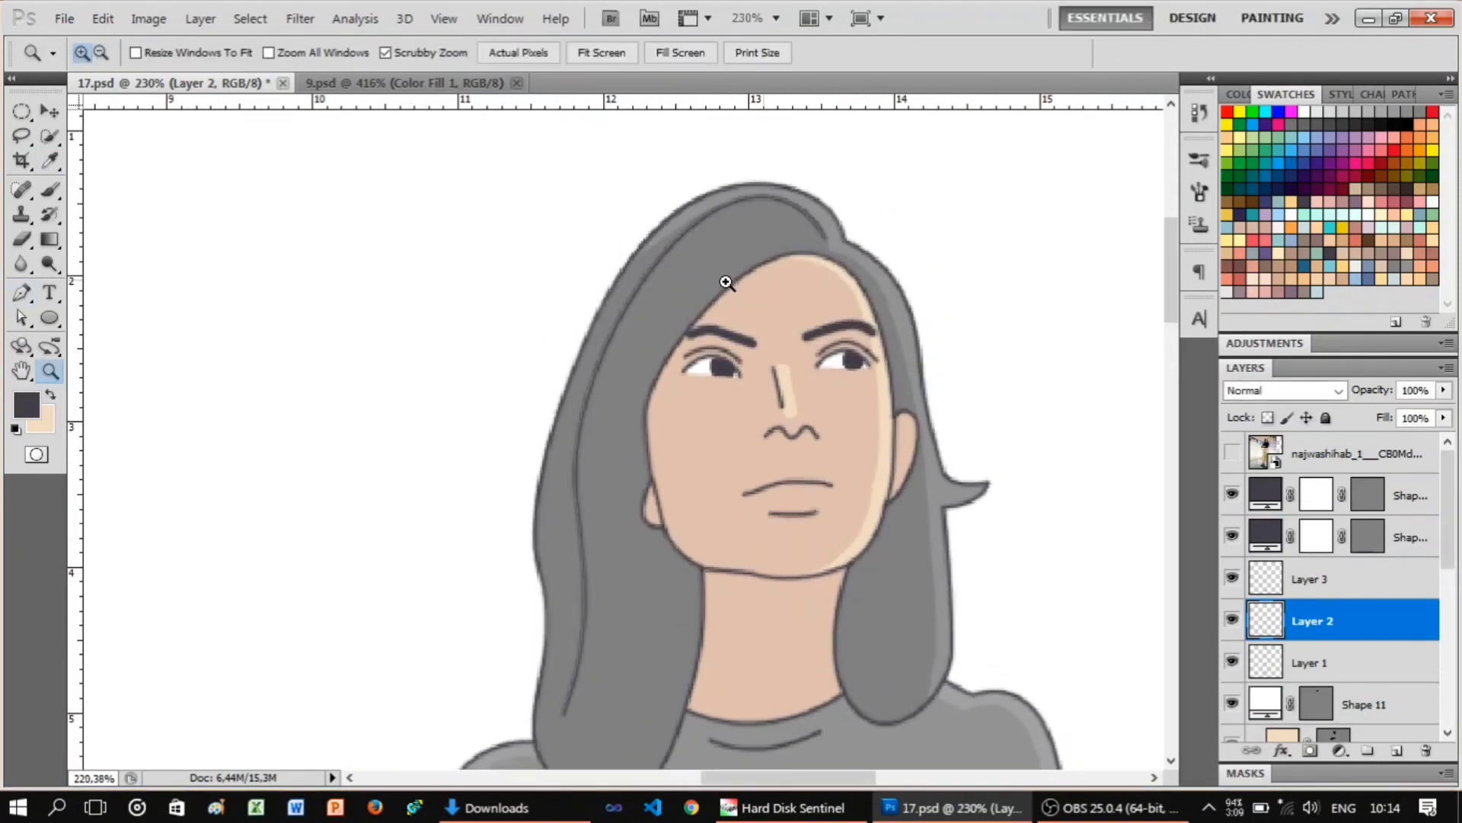
pyautogui.scroll(-1, 762, 305)
pyautogui.scroll(2, 915, 323)
pyautogui.press('p')
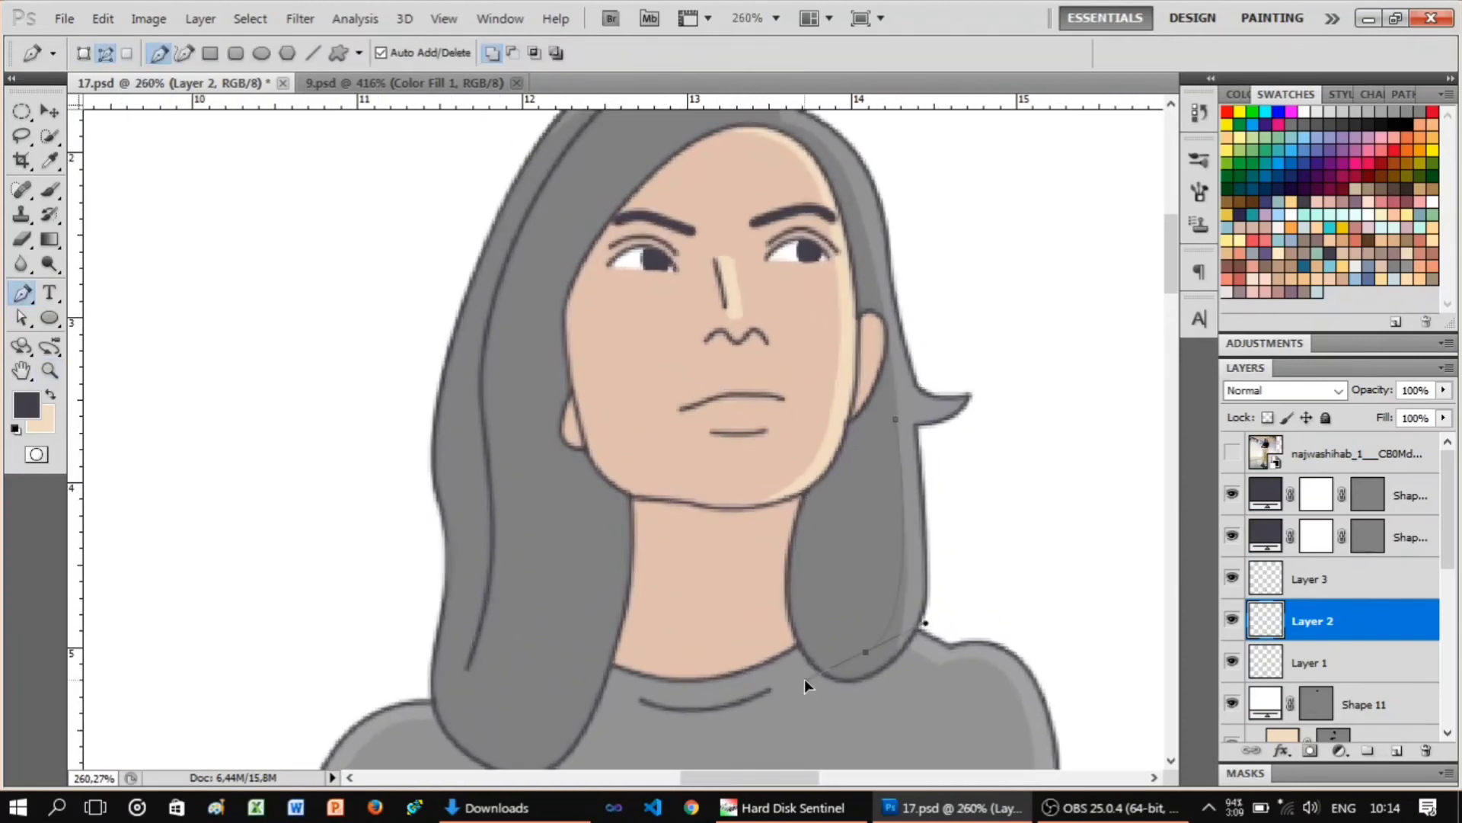
pyautogui.rightClick(977, 258)
pyautogui.click(1021, 366)
pyautogui.click(842, 271)
# Zoom in on the hair edge and place a path point on it.
pyautogui.scroll(-1, 893, 290)
pyautogui.press('z')
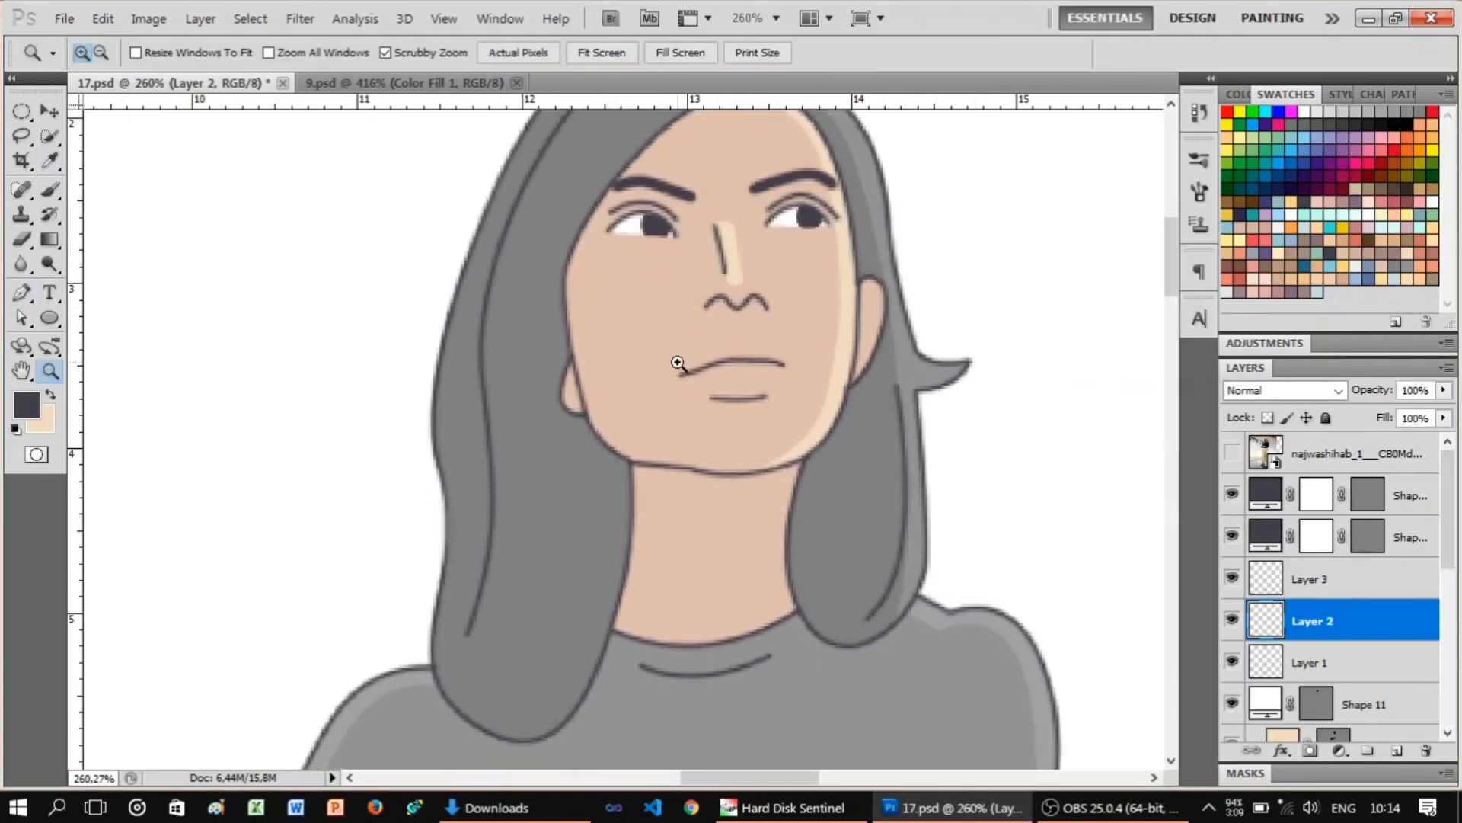
pyautogui.scroll(-2, 728, 326)
pyautogui.scroll(-2, 727, 326)
pyautogui.scroll(3, 747, 326)
pyautogui.scroll(2, 783, 300)
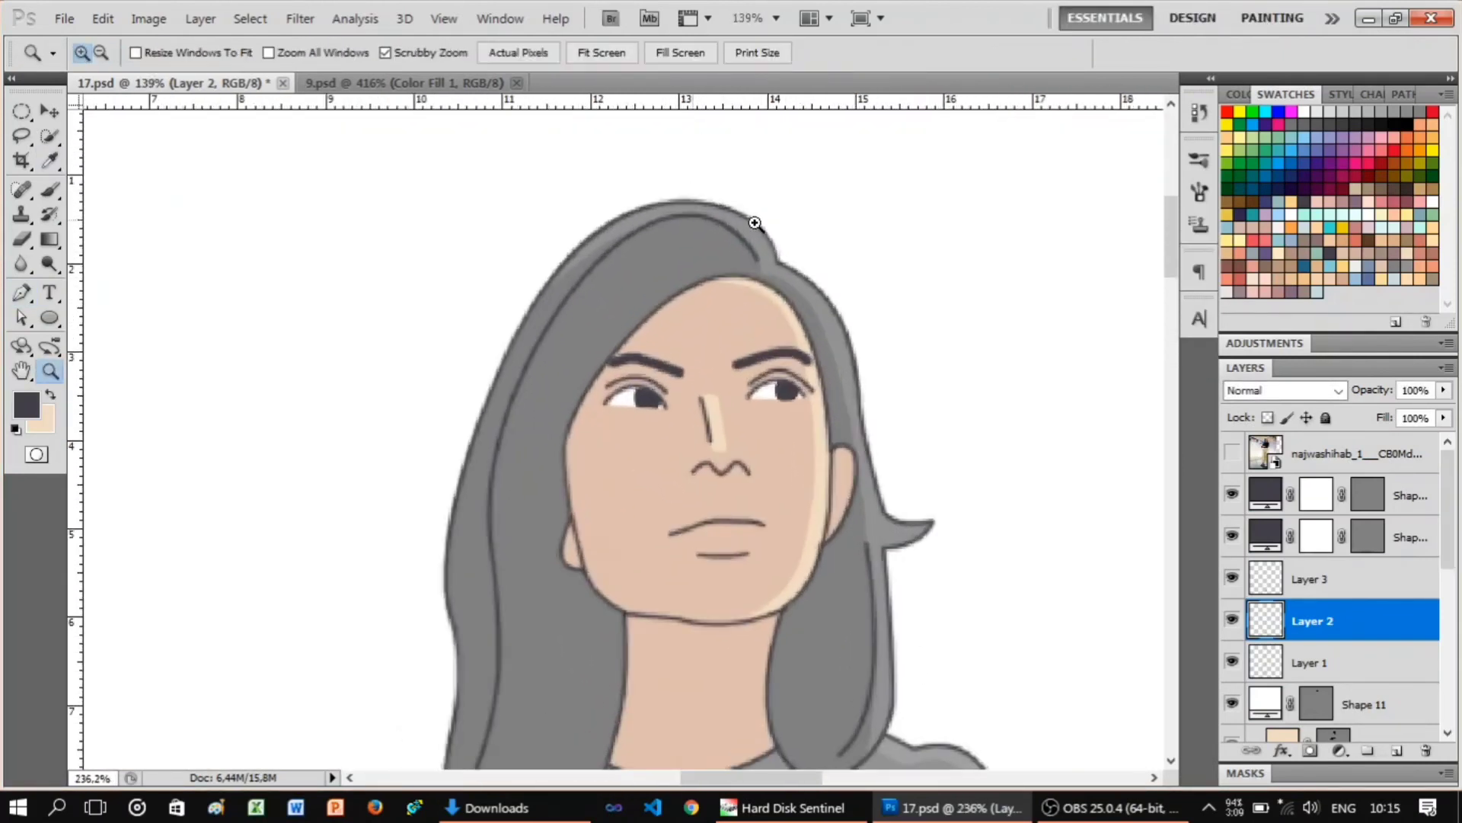
pyautogui.scroll(1, 758, 222)
pyautogui.press('p')
pyautogui.click(751, 272)
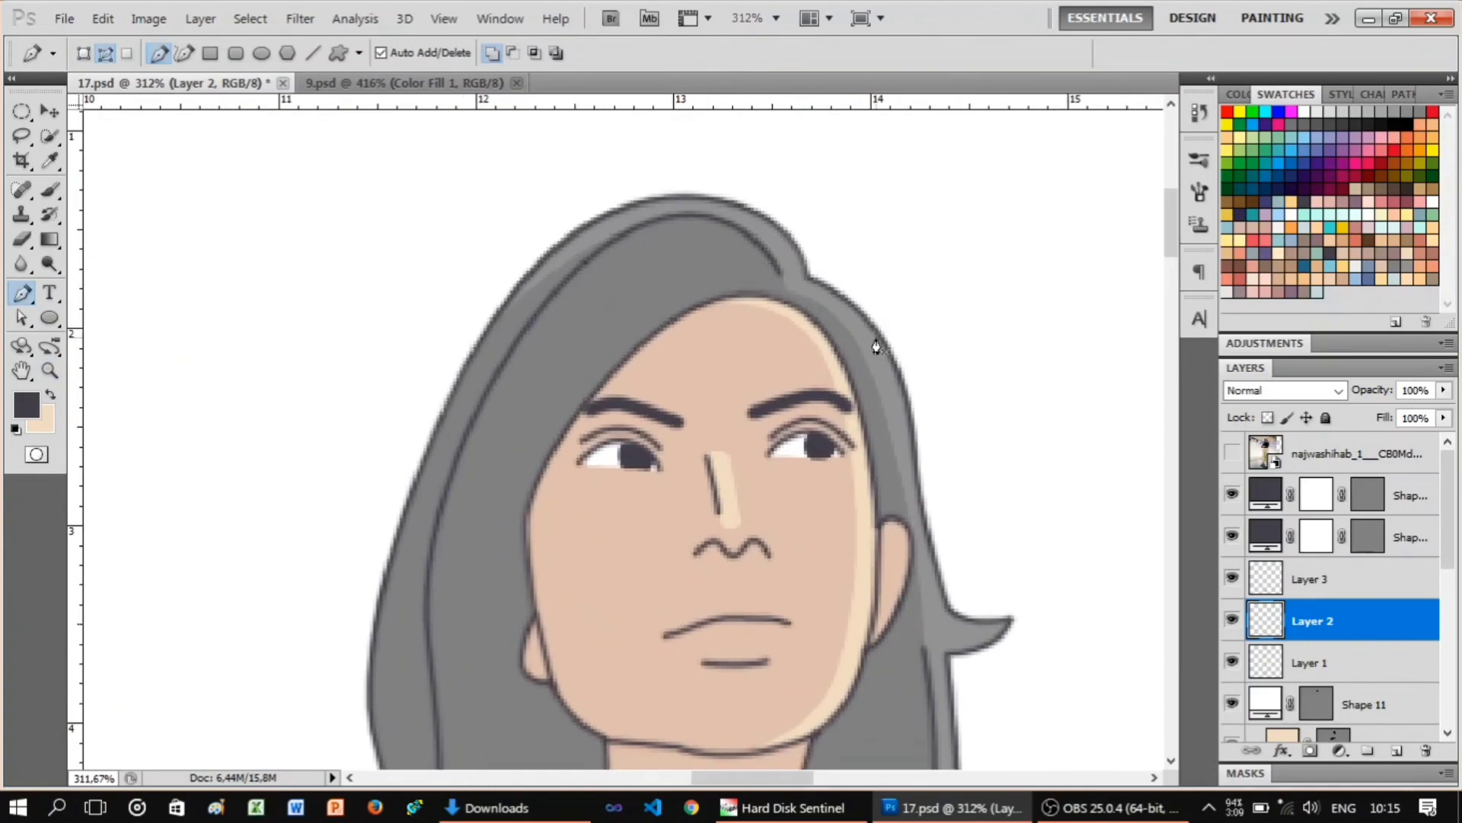
# Magnify the hair edge closely, then zoom back out to the whole face.
pyautogui.press('z')
pyautogui.scroll(2, 591, 388)
pyautogui.scroll(2, 637, 588)
pyautogui.press('p')
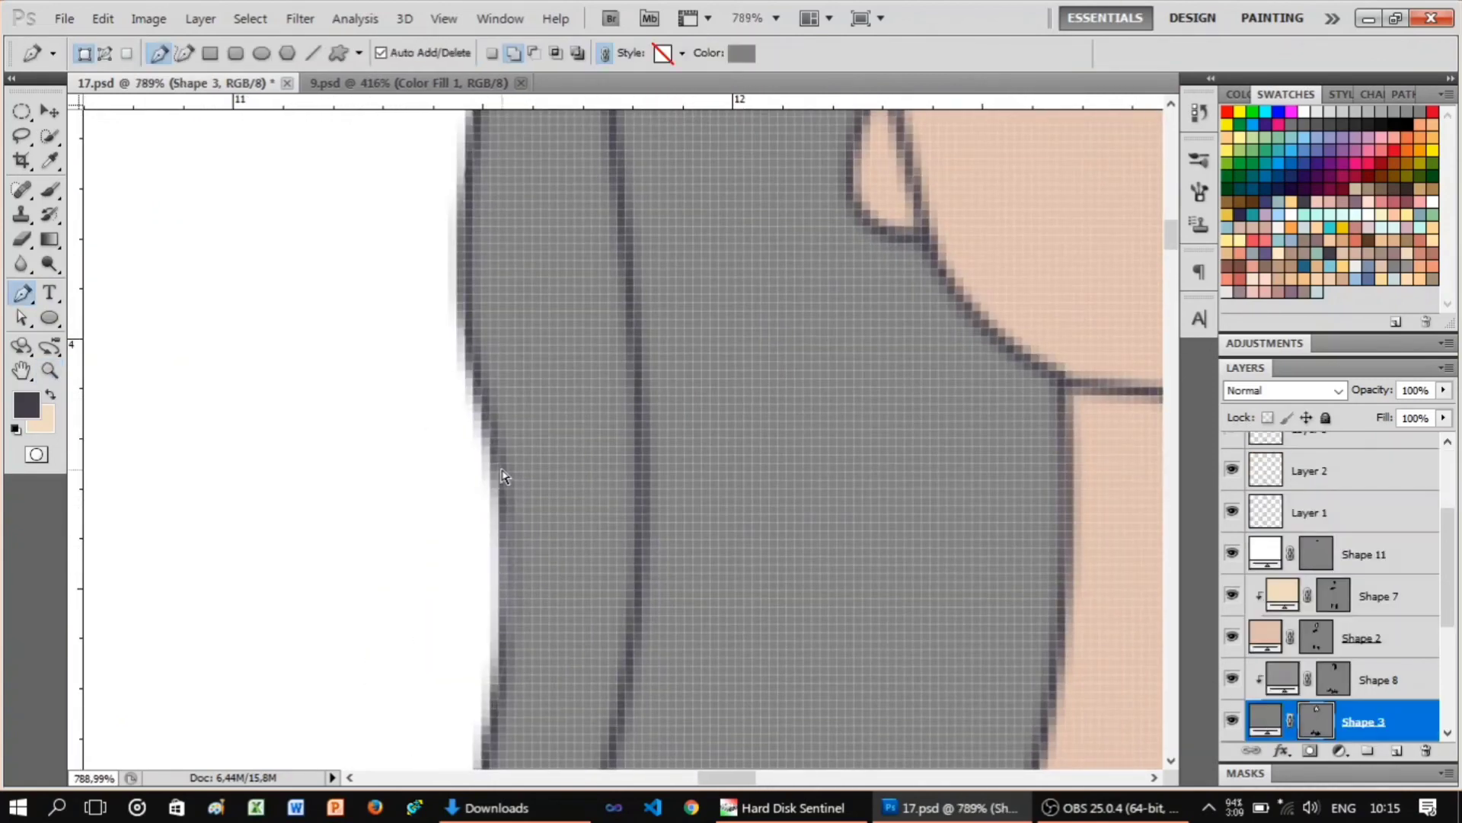
pyautogui.press('z')
pyautogui.scroll(-3, 518, 555)
pyautogui.scroll(-2, 483, 434)
# Zoom out until the whole figure fits the view.
pyautogui.press('p')
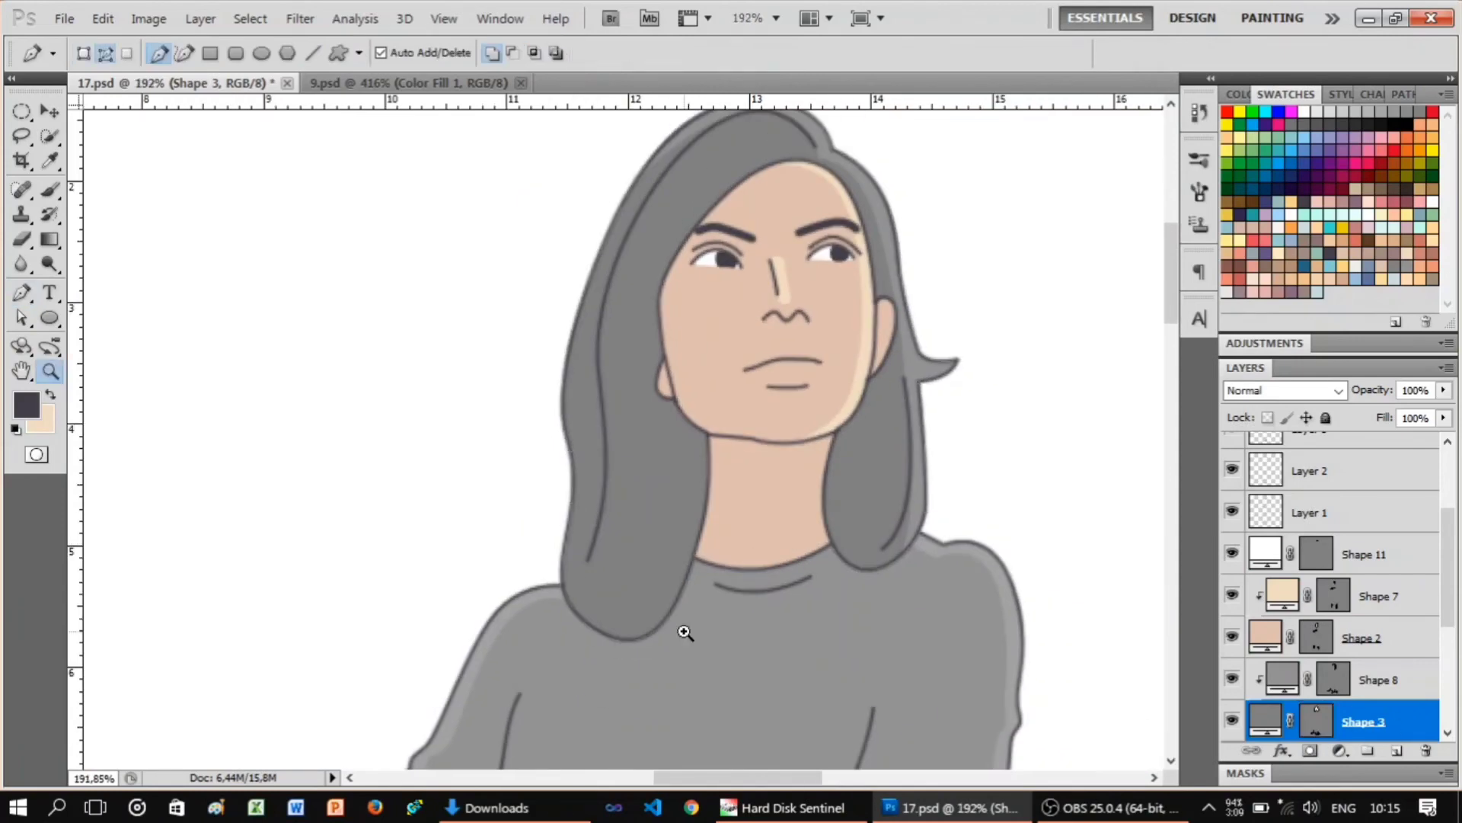
pyautogui.scroll(4, 558, 537)
pyautogui.press('z')
pyautogui.scroll(-2, 529, 595)
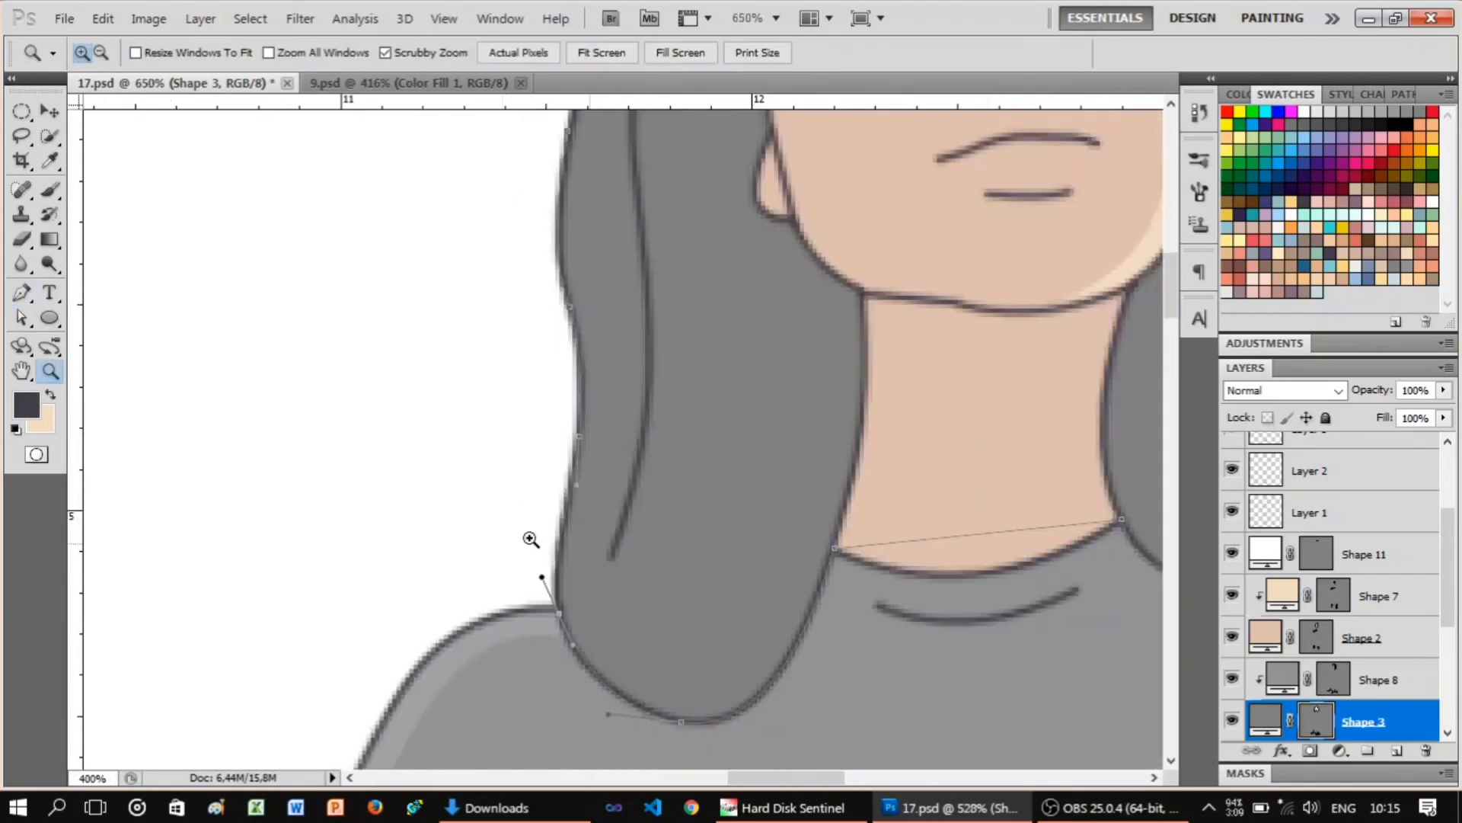
pyautogui.scroll(-2, 816, 464)
pyautogui.press('p')
pyautogui.press('z')
pyautogui.scroll(-3, 743, 235)
# Check the yellow trousers' fill colour, then close the picker without changes.
pyautogui.scroll(-2, 743, 236)
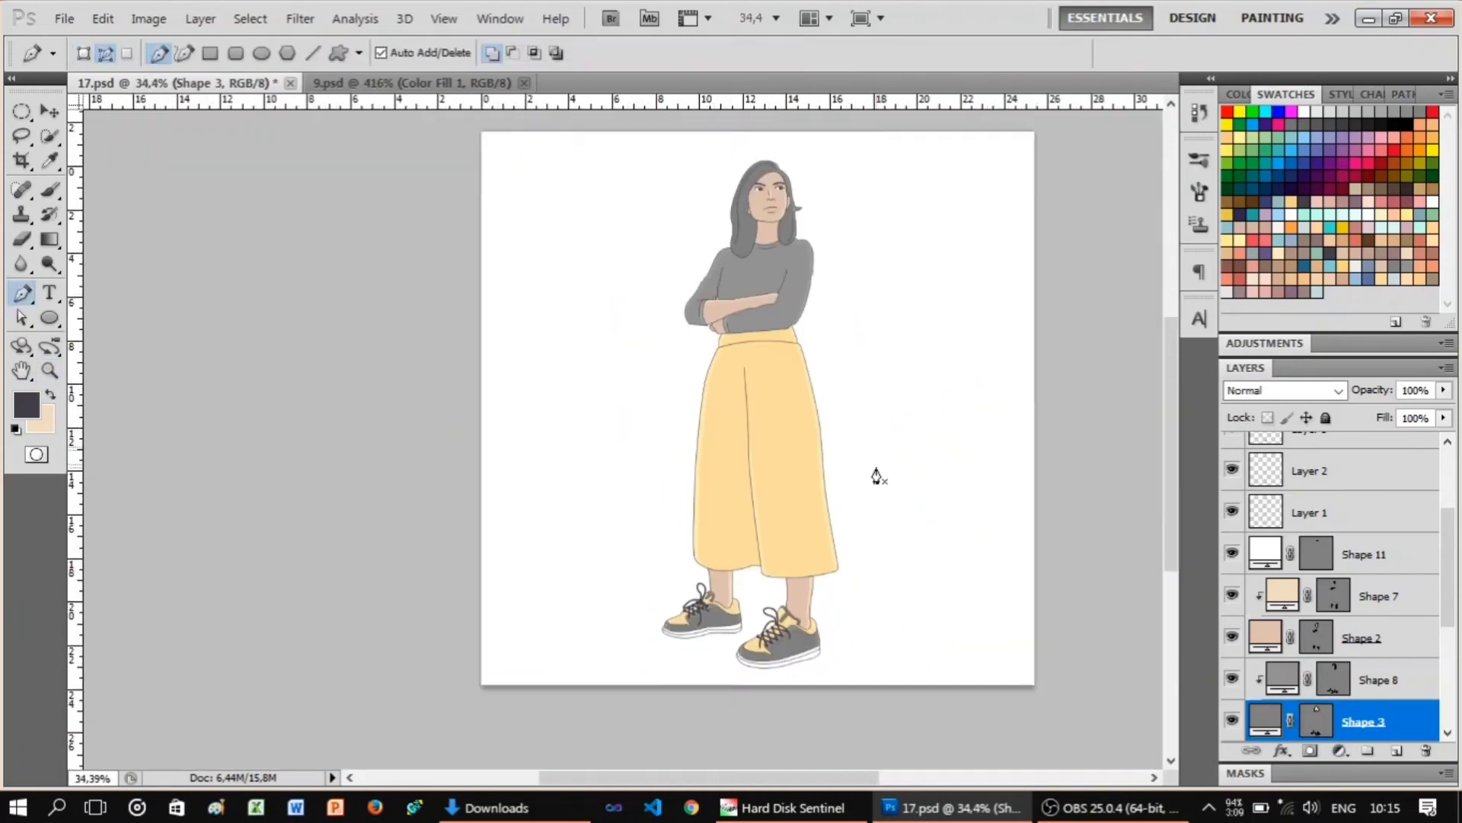
pyautogui.press('p')
pyautogui.scroll(-5, 1367, 653)
pyautogui.doubleClick(1271, 638)
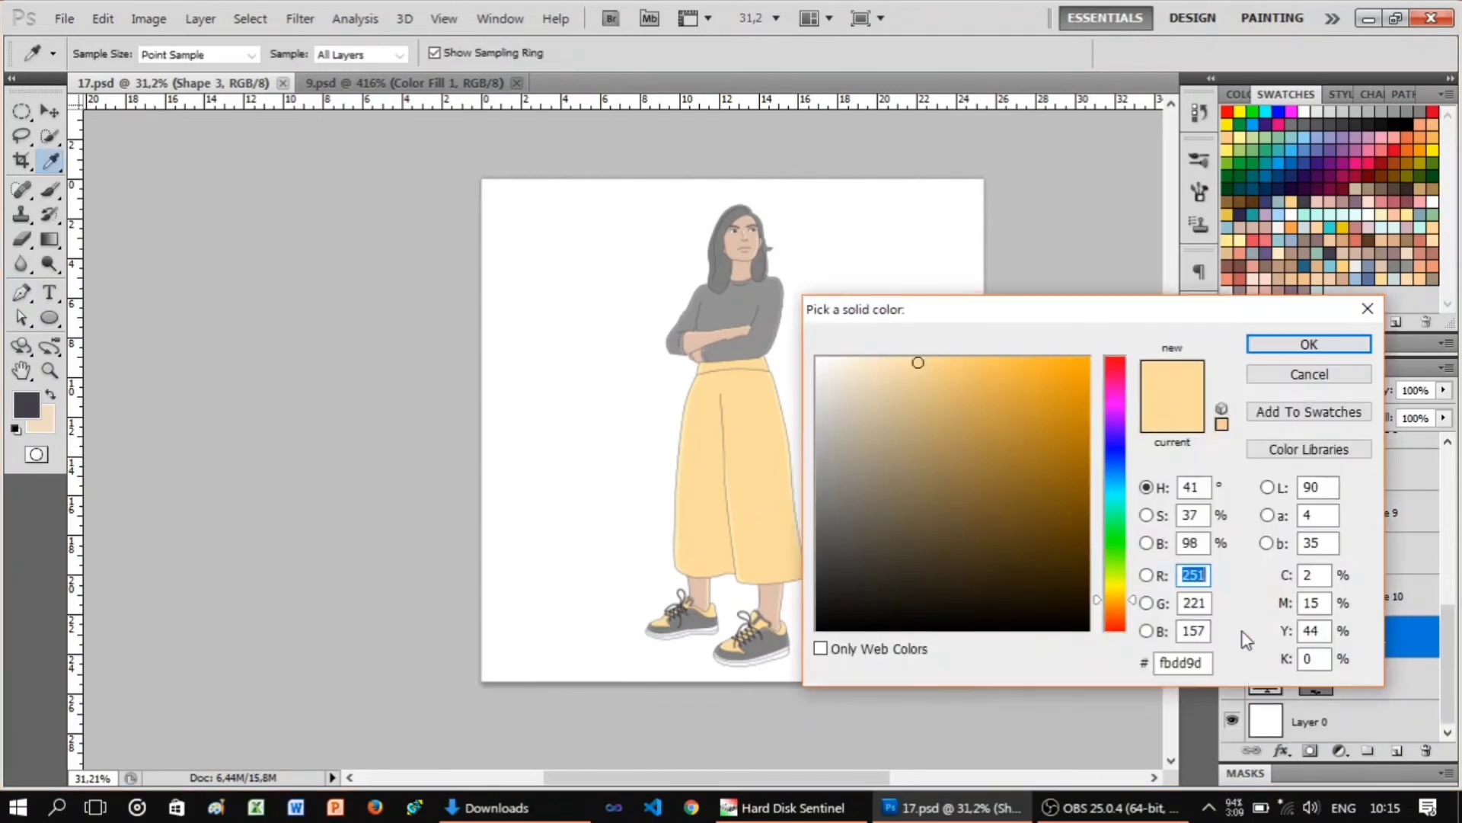
pyautogui.click(1260, 375)
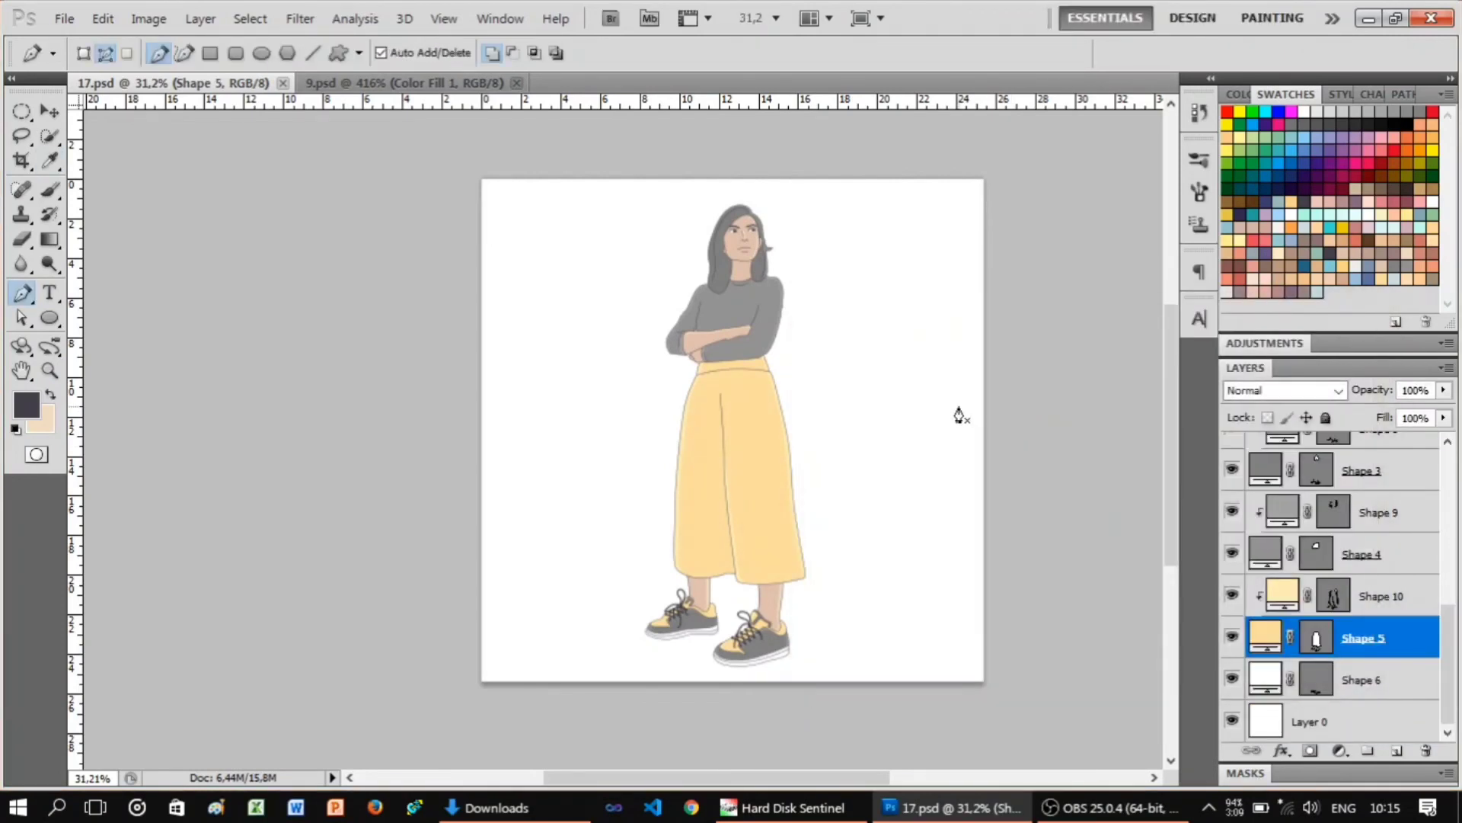
# On a new bottom layer, draw an oval under the feet and fill it light grey d1d0ce.
pyautogui.hotkey('ctrl', 'shift', 'alt', 'n')
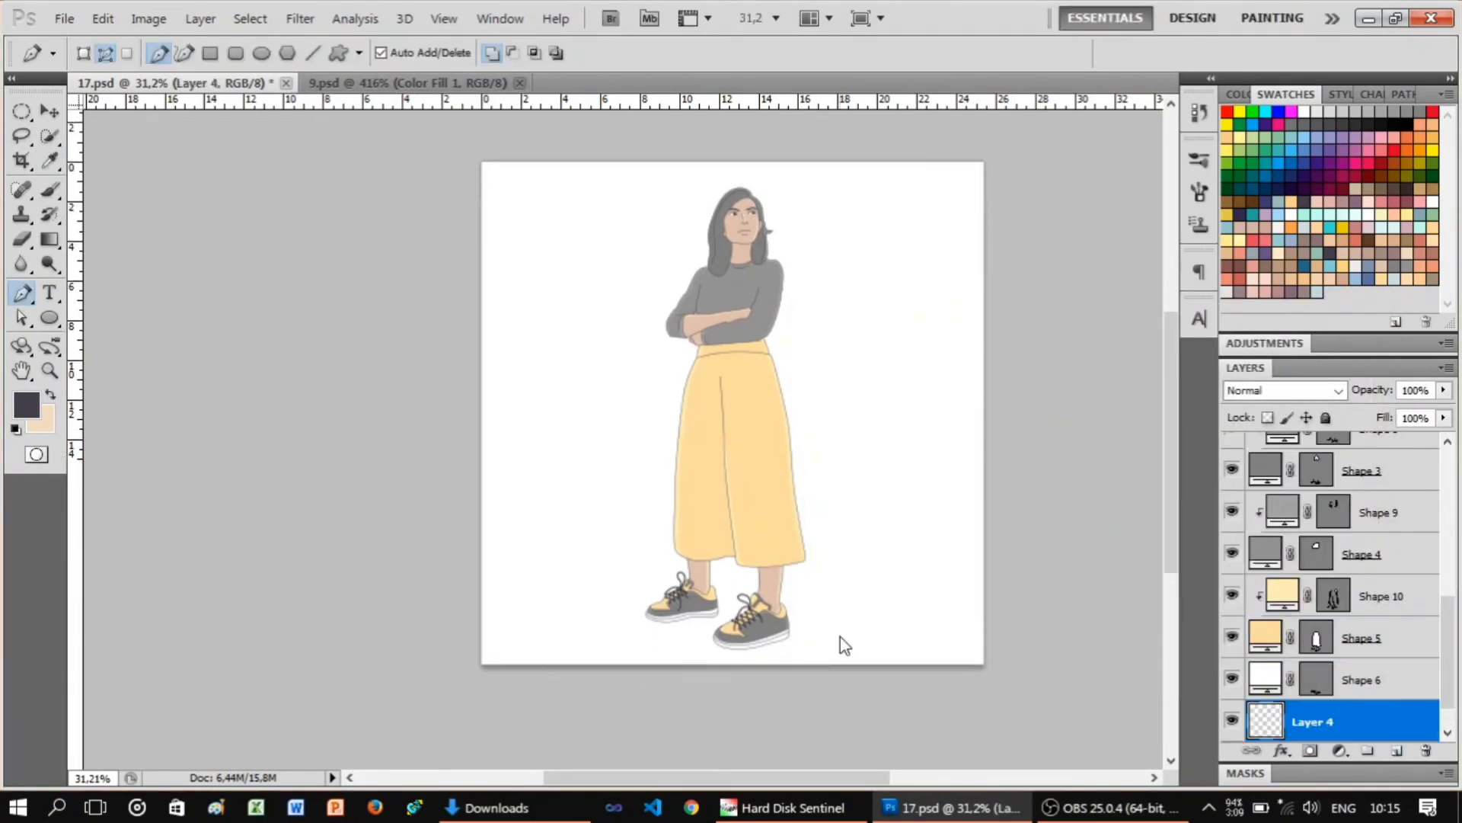
pyautogui.scroll(2, 842, 643)
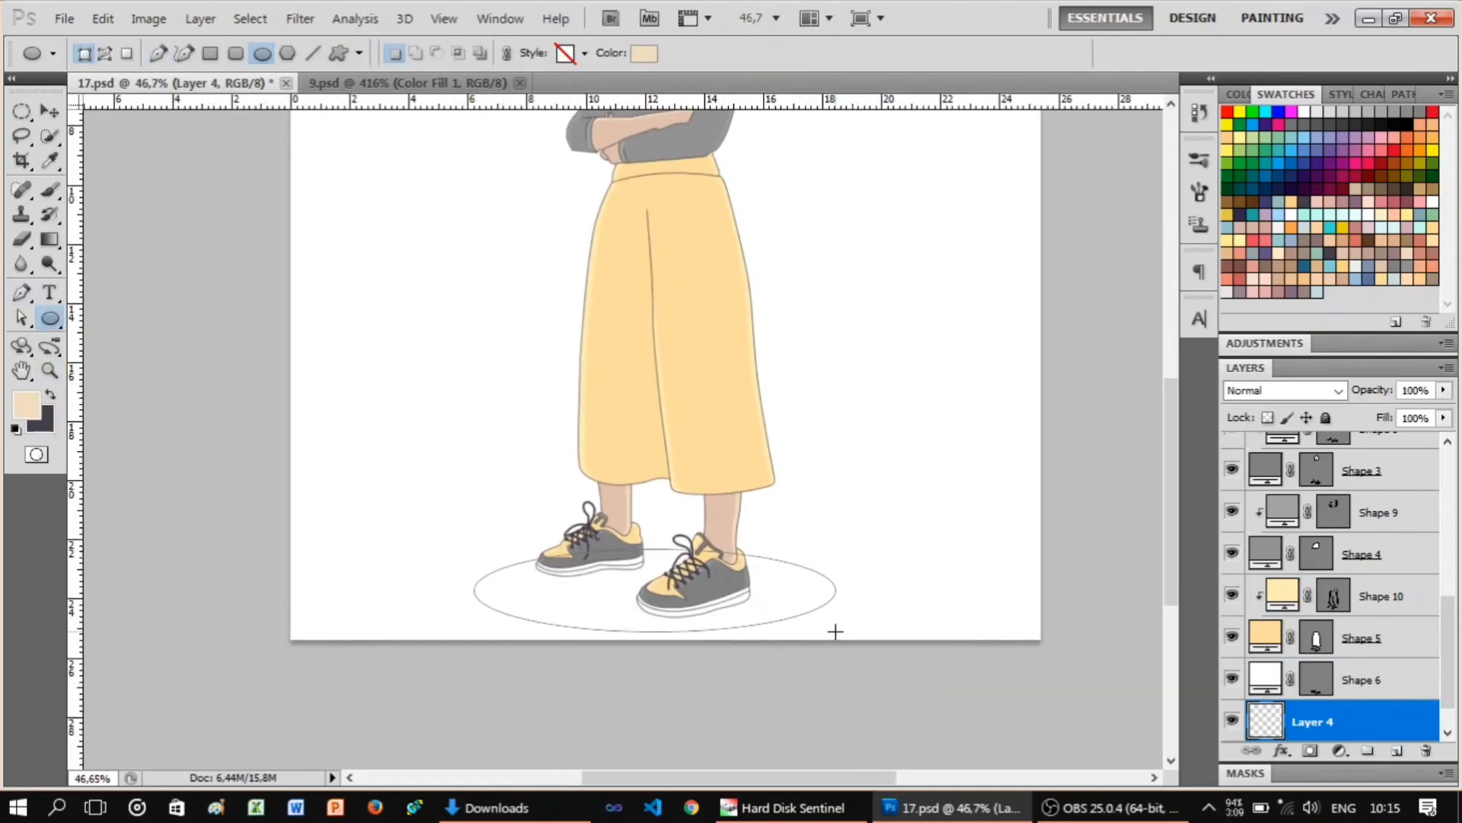
pyautogui.moveTo(835, 632); pyautogui.dragTo(836, 632)
pyautogui.doubleClick(1266, 722)
pyautogui.moveTo(836, 421); pyautogui.dragTo(820, 404)
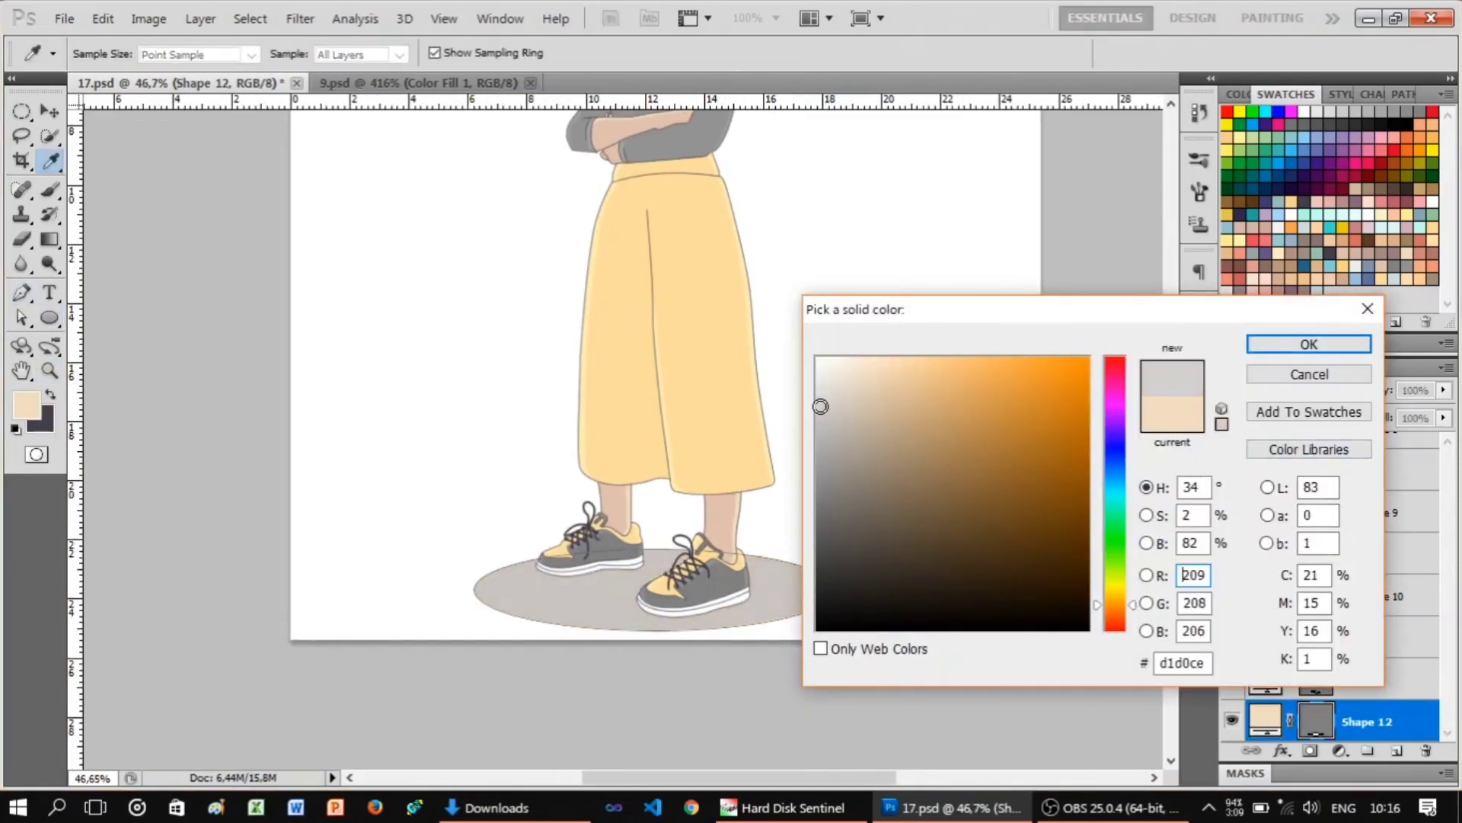
pyautogui.press('Return')
pyautogui.press('z')
pyautogui.scroll(-2, 676, 564)
# Open 13.psd from recent files and select its Shape 39 ground-shadow oval.
pyautogui.press('u')
pyautogui.click(64, 18)
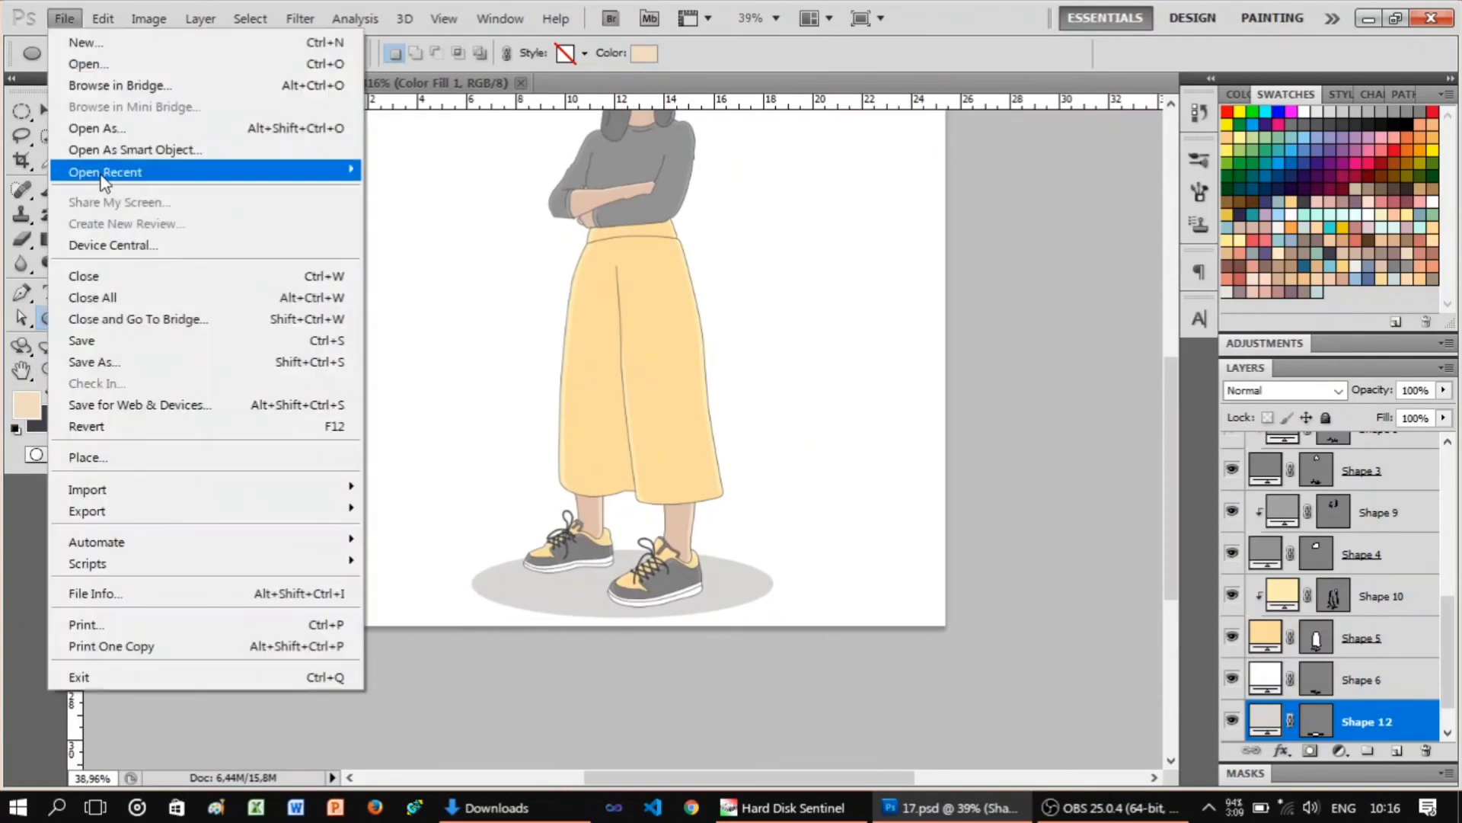
pyautogui.click(546, 394)
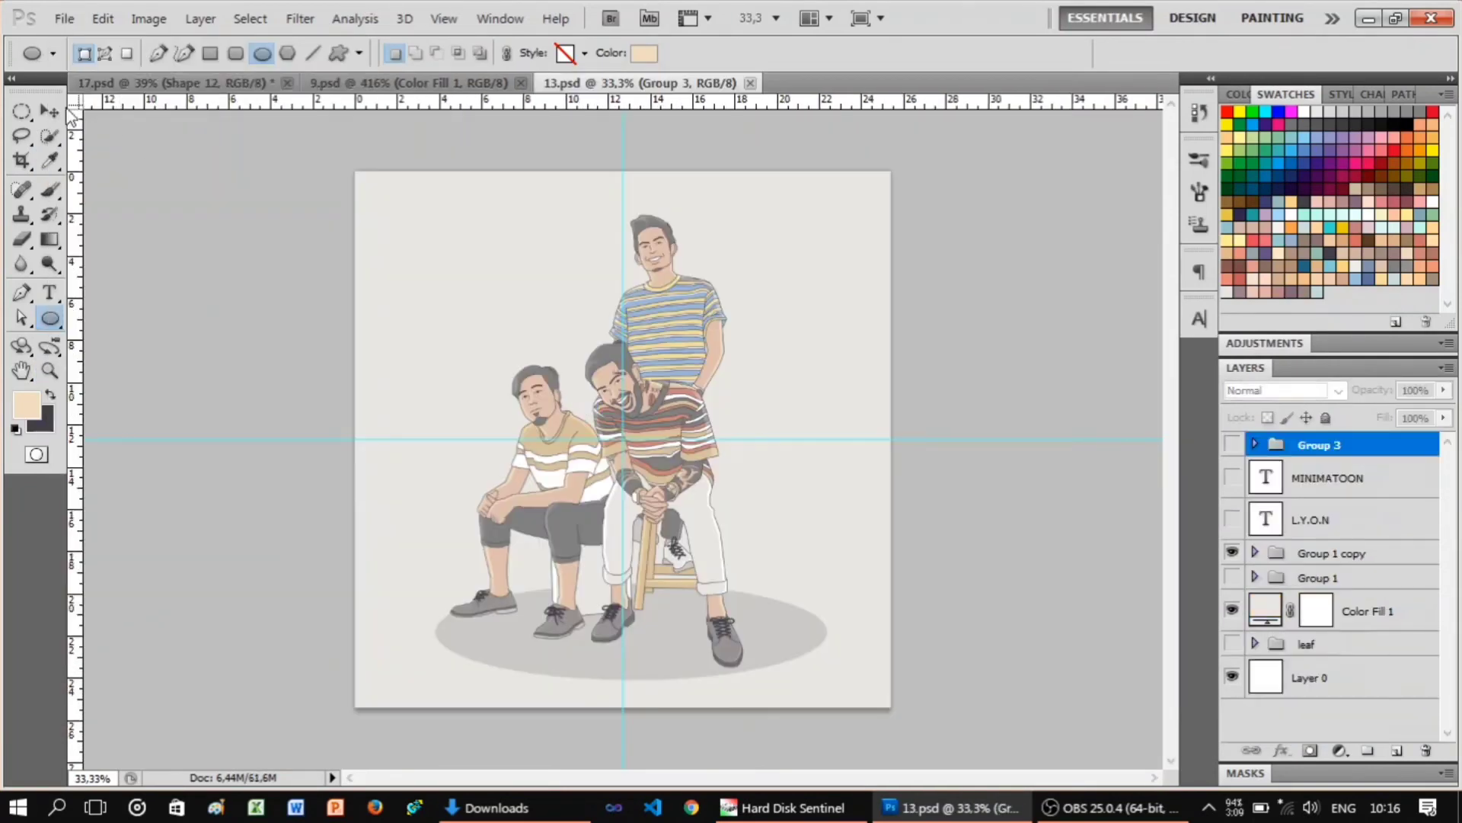
pyautogui.press('v')
pyautogui.scroll(-3, 1345, 655)
pyautogui.keyDown('ctrl'); pyautogui.click(840, 681); pyautogui.keyUp('ctrl')
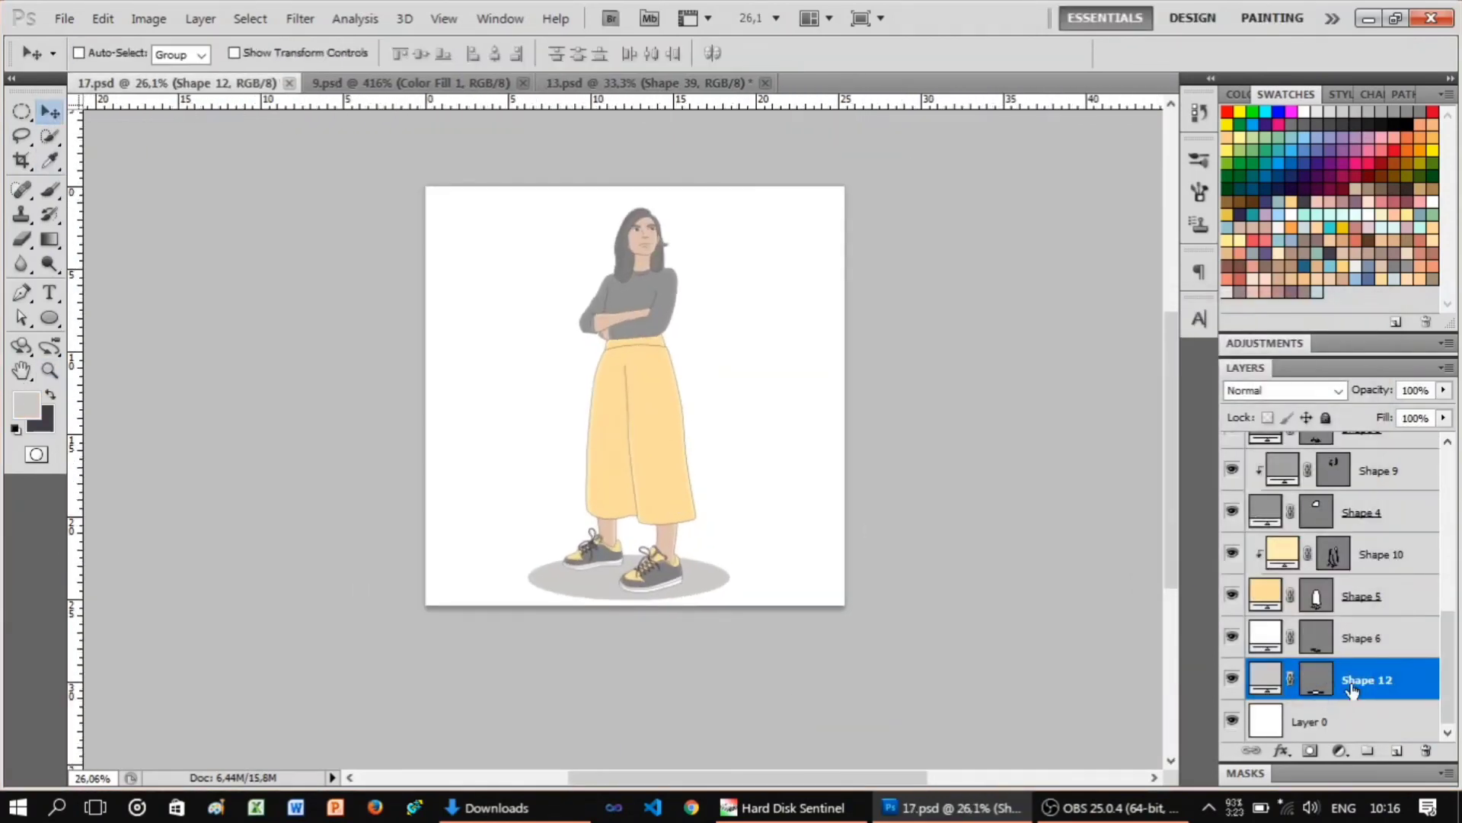
# Group the drawing layers and duplicate the group. Hide Group 1 and make the copy a smart object.
pyautogui.keyDown('shift'); pyautogui.click(1369, 682); pyautogui.keyUp('shift')
pyautogui.hotkey('ctrl', 'g')
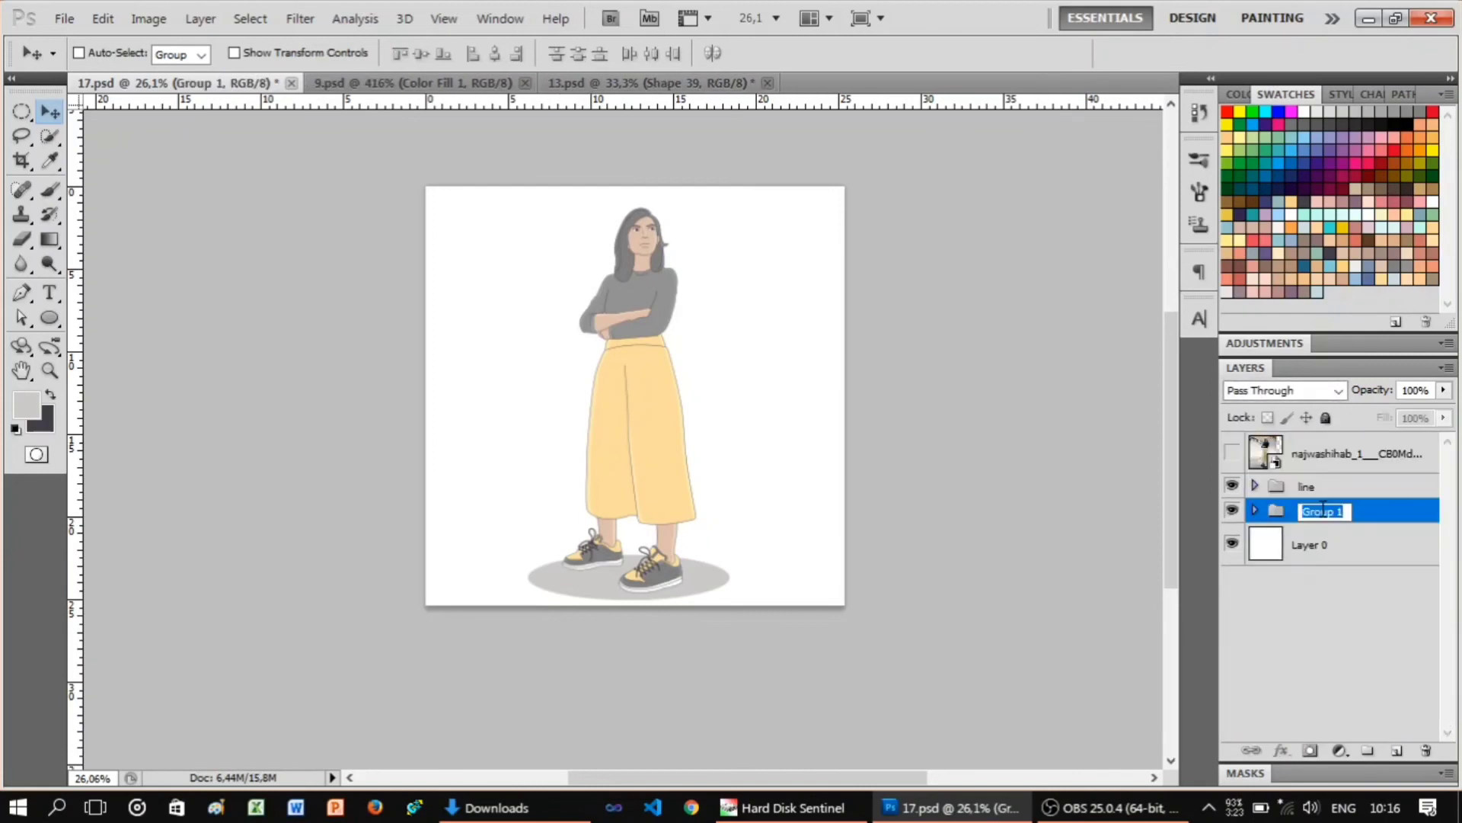
pyautogui.rightClick(1332, 488)
pyautogui.click(1275, 221)
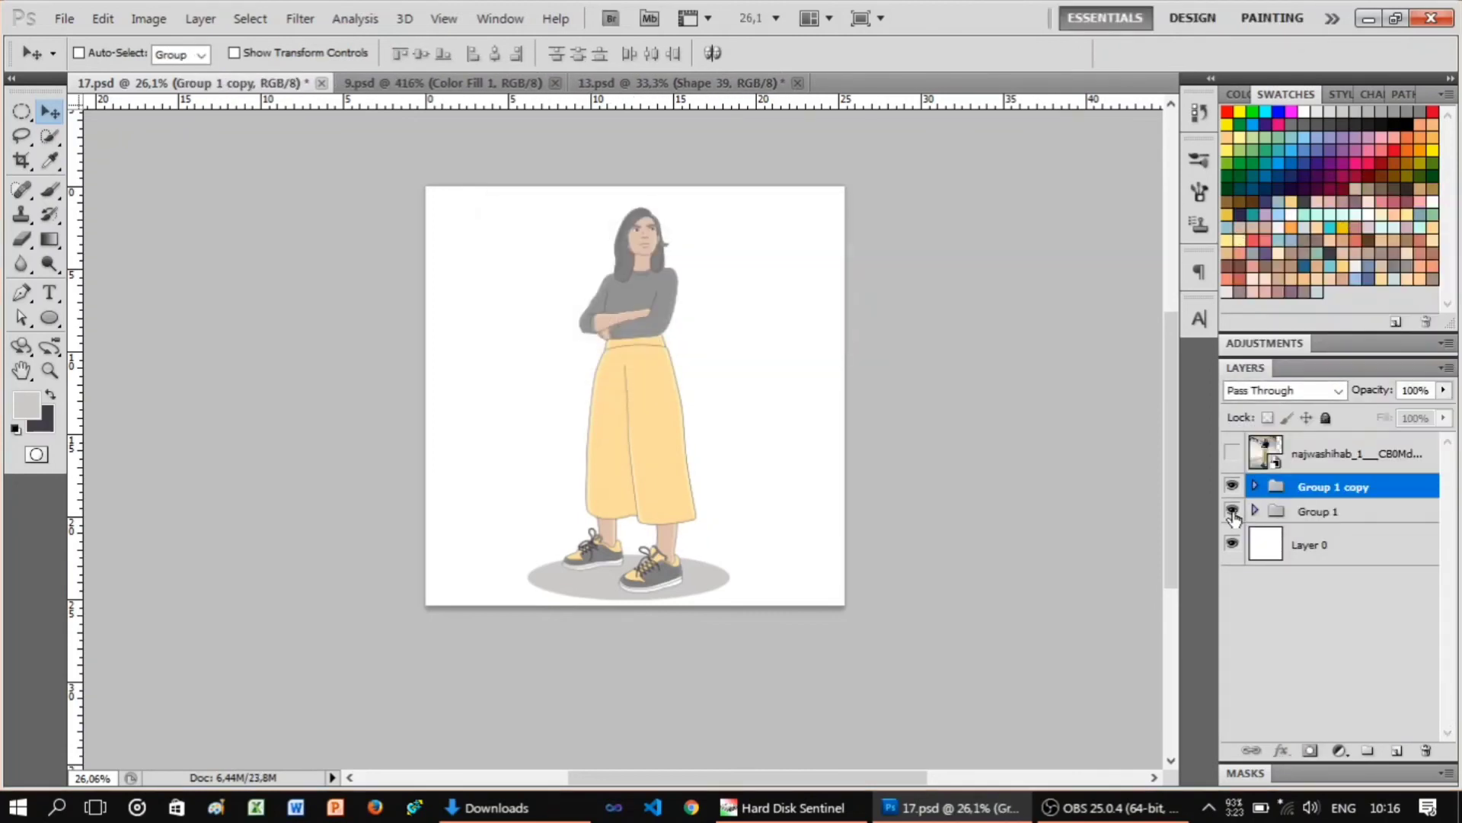
pyautogui.rightClick(1329, 496)
pyautogui.click(1275, 259)
pyautogui.click(1310, 561)
# Scale the Group 1 copy figure down to about 88%.
pyautogui.hotkey('ctrl', 't')
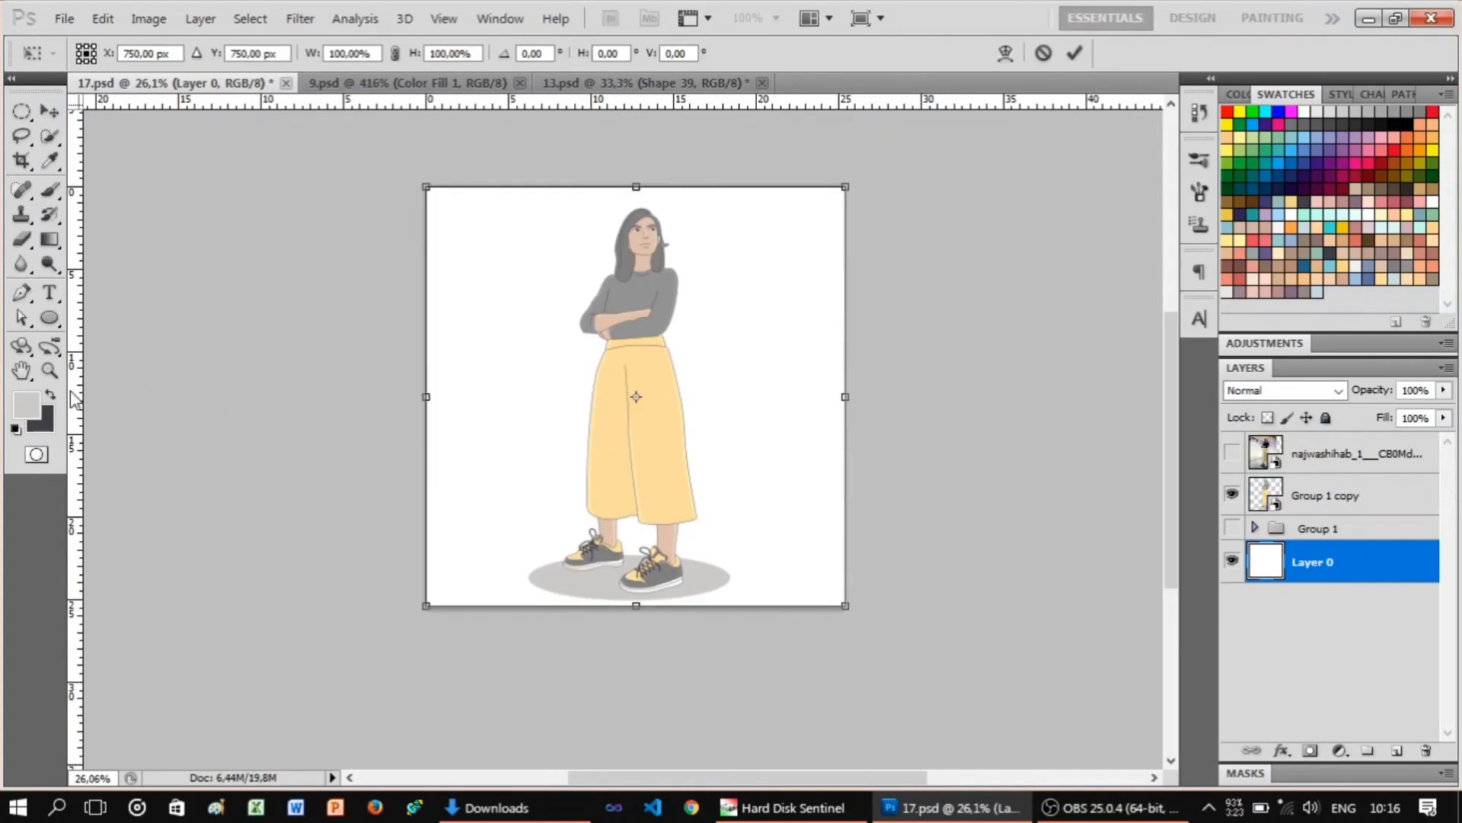
pyautogui.press('Escape')
pyautogui.hotkey('alt', ']')
pyautogui.hotkey('ctrl', 't')
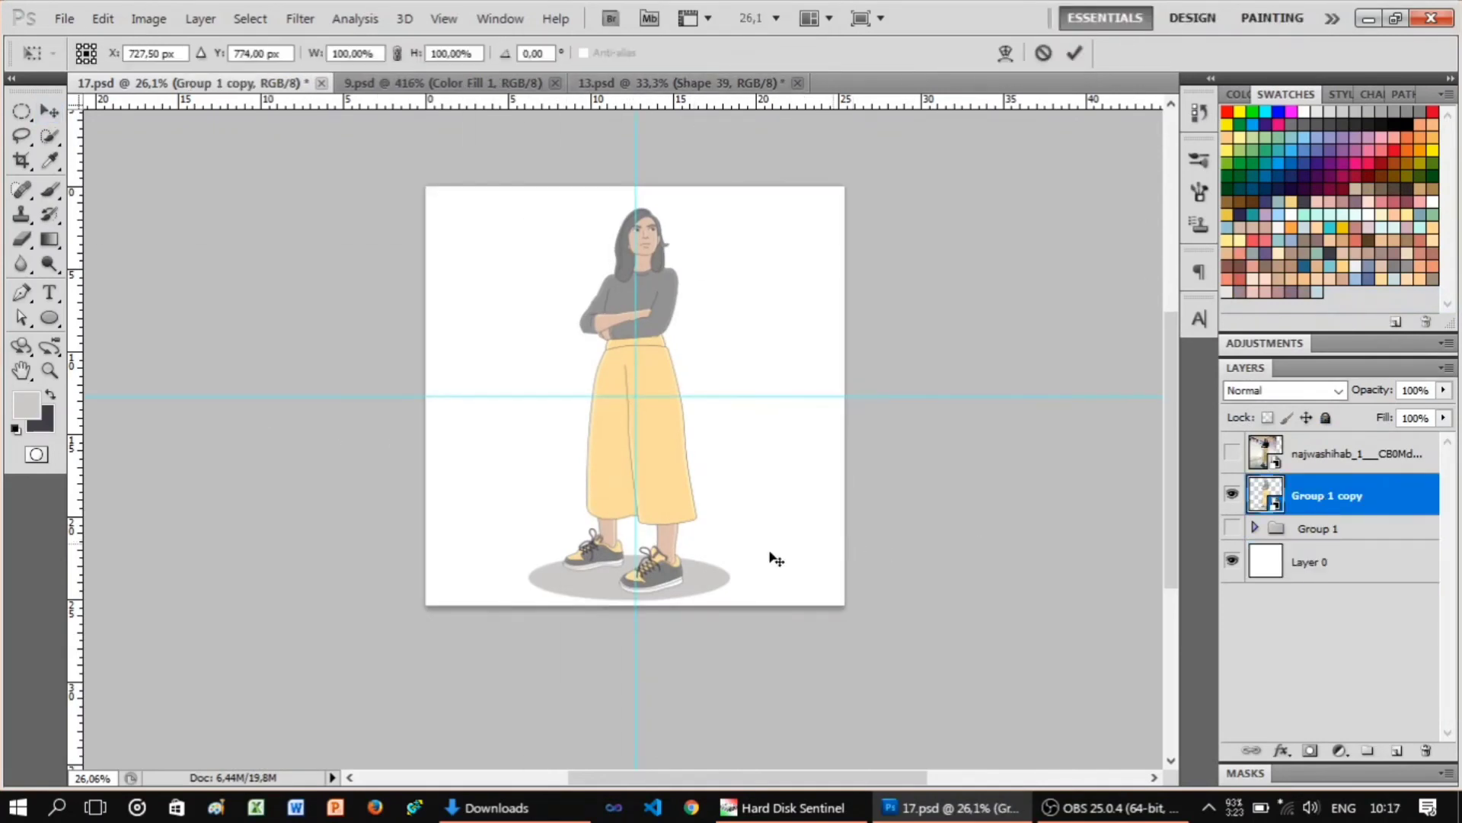
pyautogui.moveTo(736, 605); pyautogui.dragTo(727, 575)
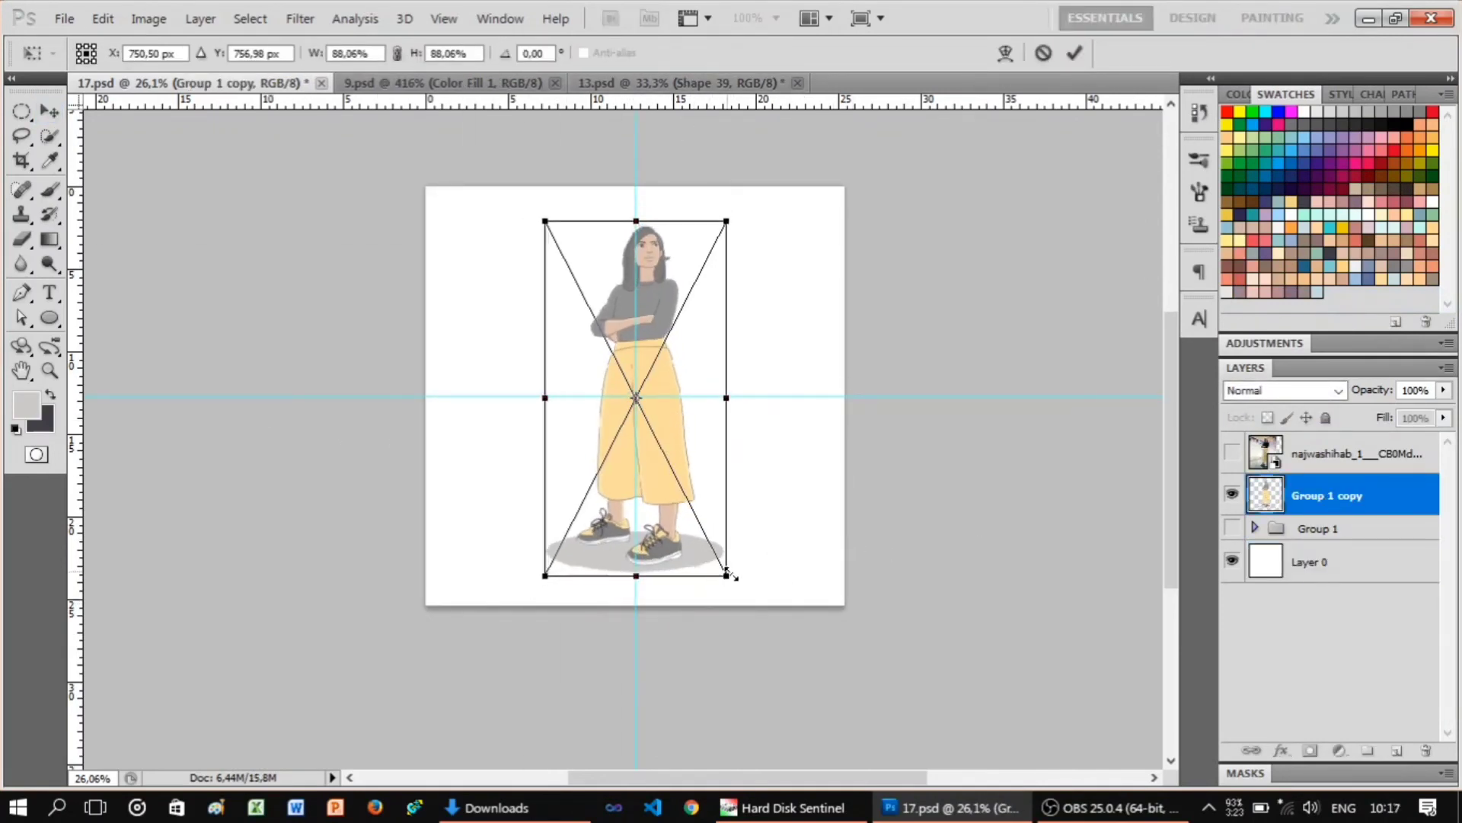
pyautogui.click(1074, 53)
# Add a Solid Color fill layer above the white base layer.
pyautogui.click(1310, 561)
pyautogui.click(1339, 751)
pyautogui.click(1272, 305)
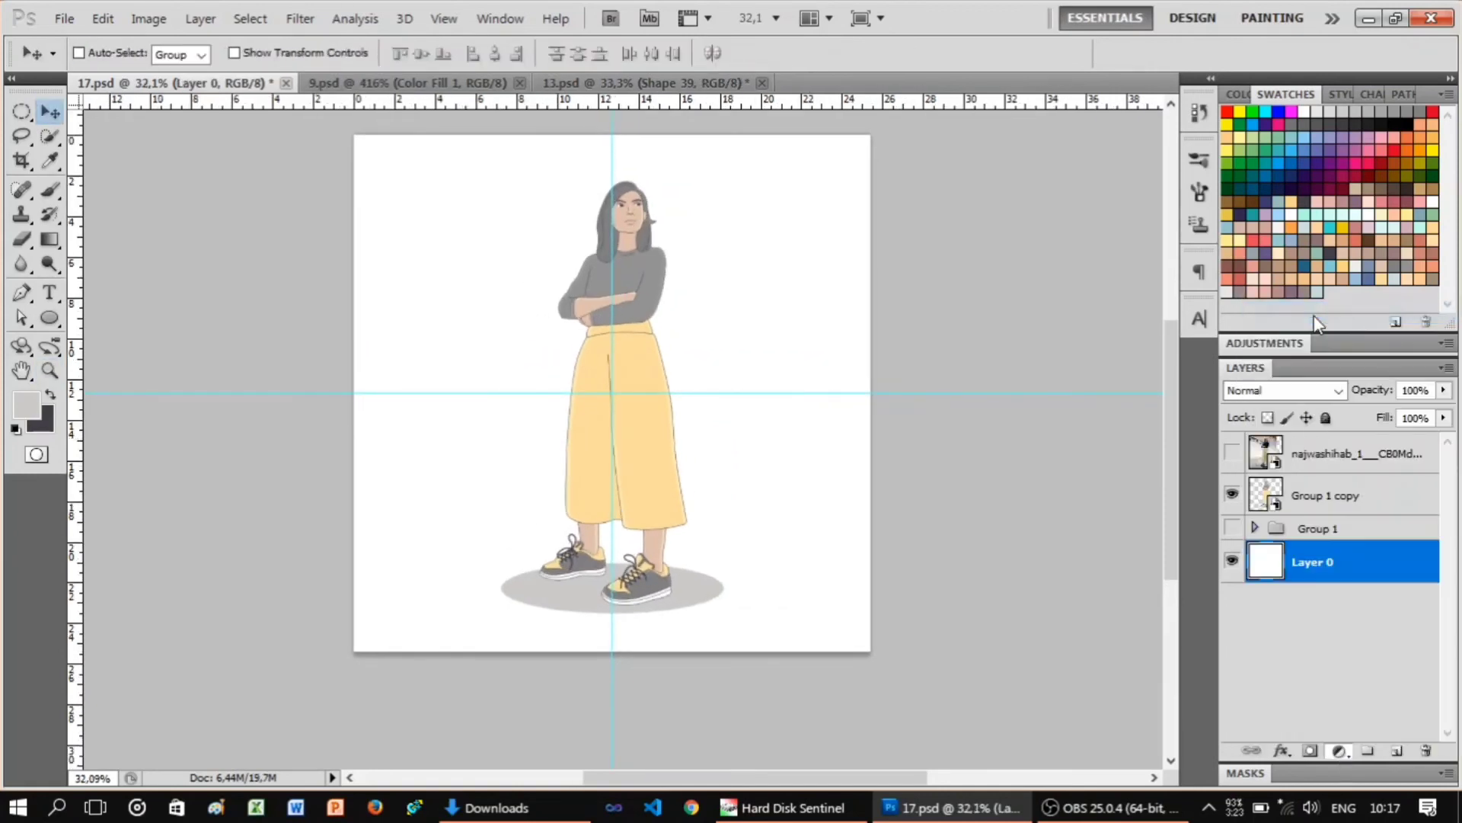
# Try pink, peach, yellow and blue swatches, then settle on a soft peach background.
pyautogui.click(1260, 242)
pyautogui.click(1422, 202)
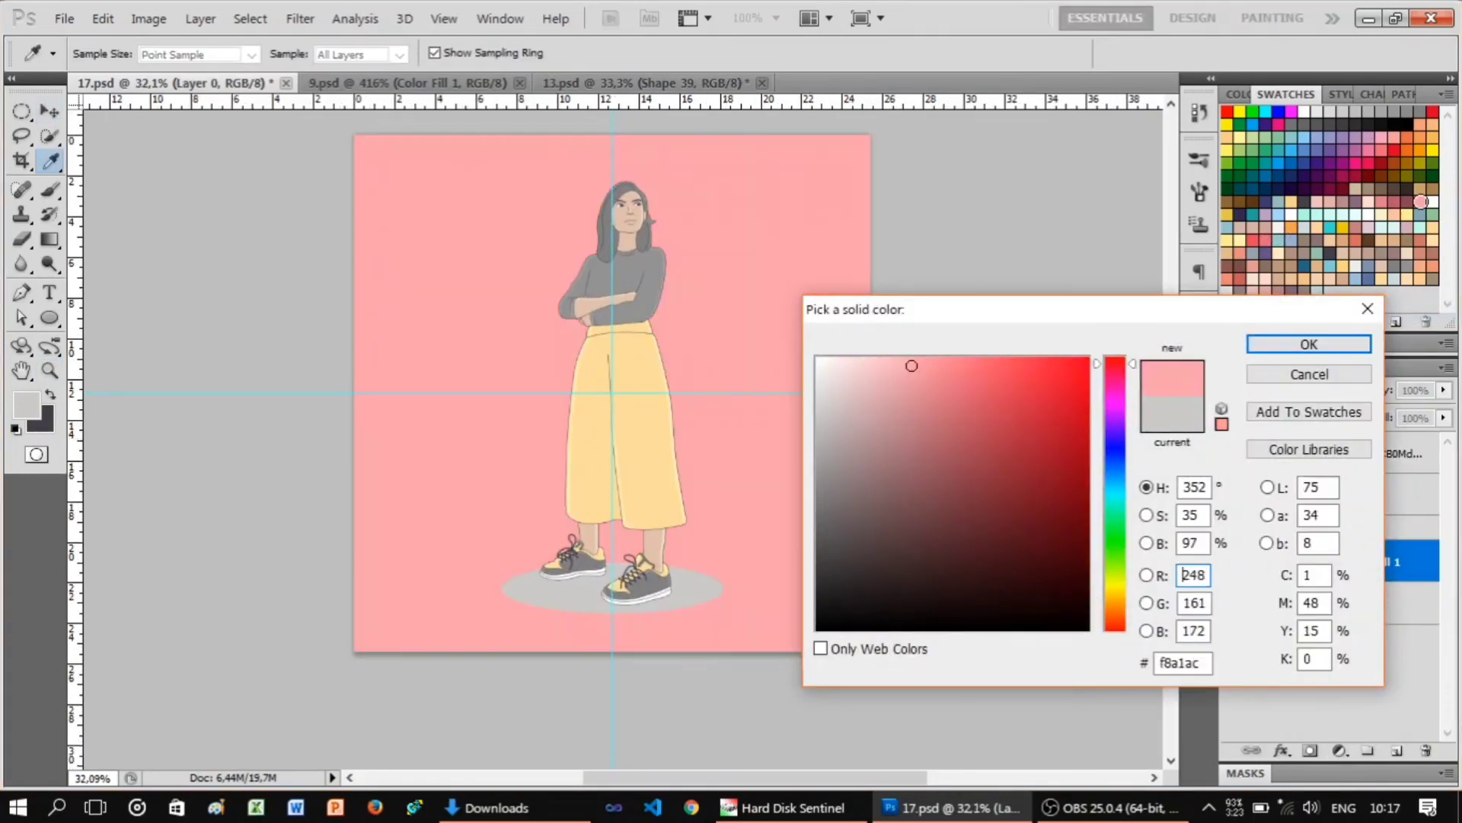
pyautogui.click(1374, 204)
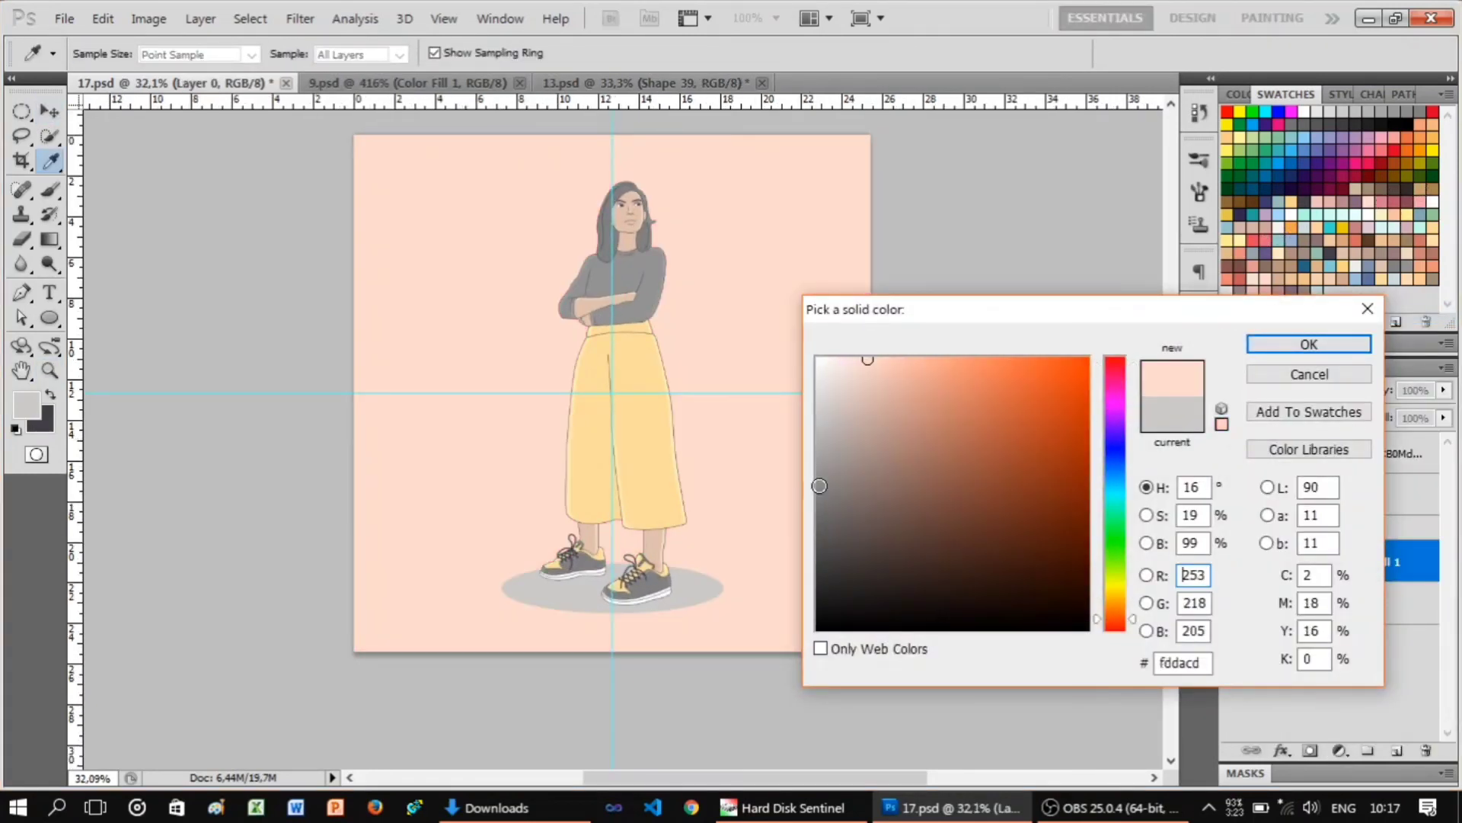
pyautogui.click(682, 495)
pyautogui.click(1314, 290)
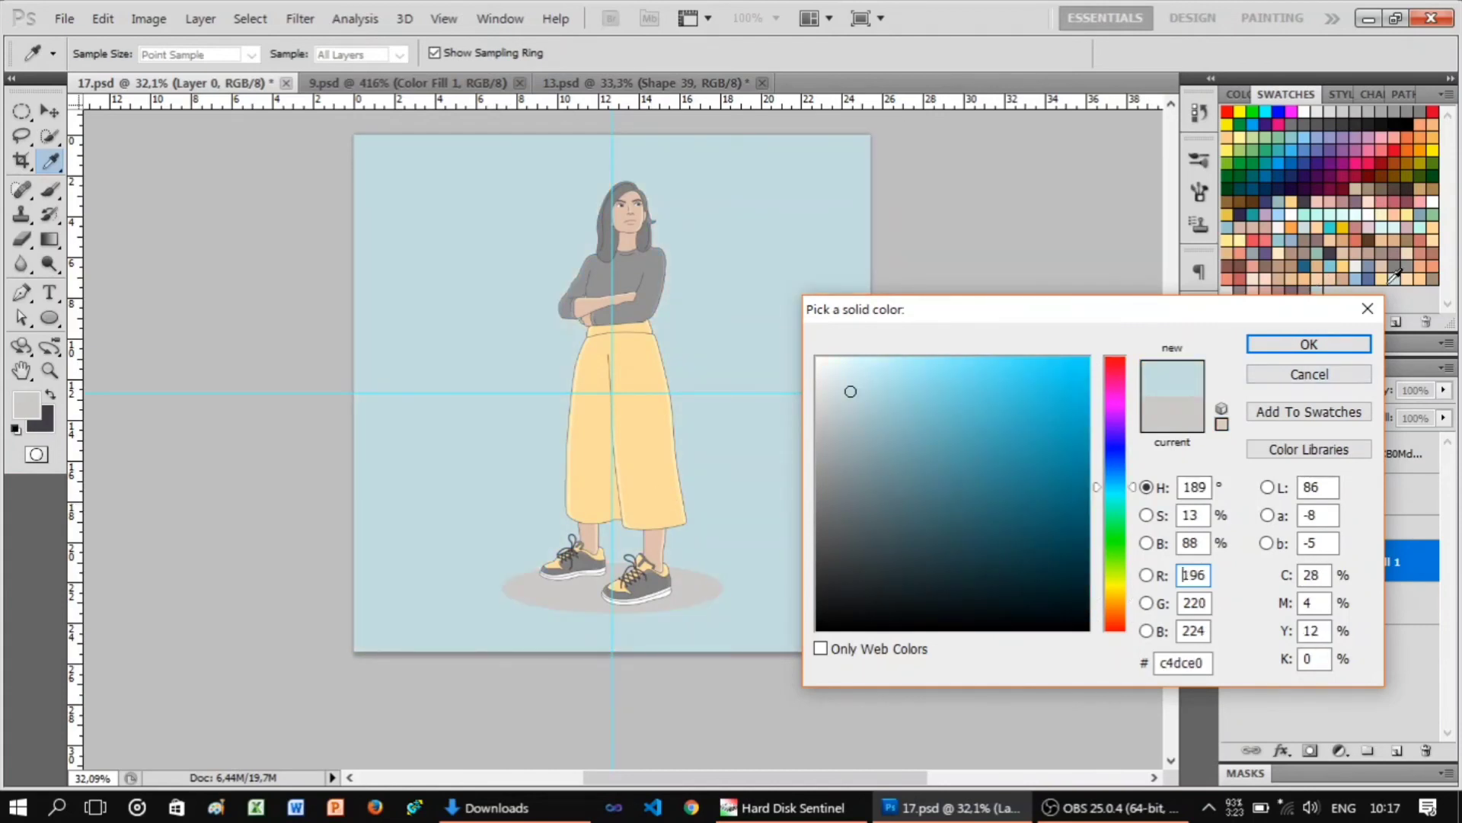
pyautogui.click(1333, 277)
pyautogui.click(1264, 279)
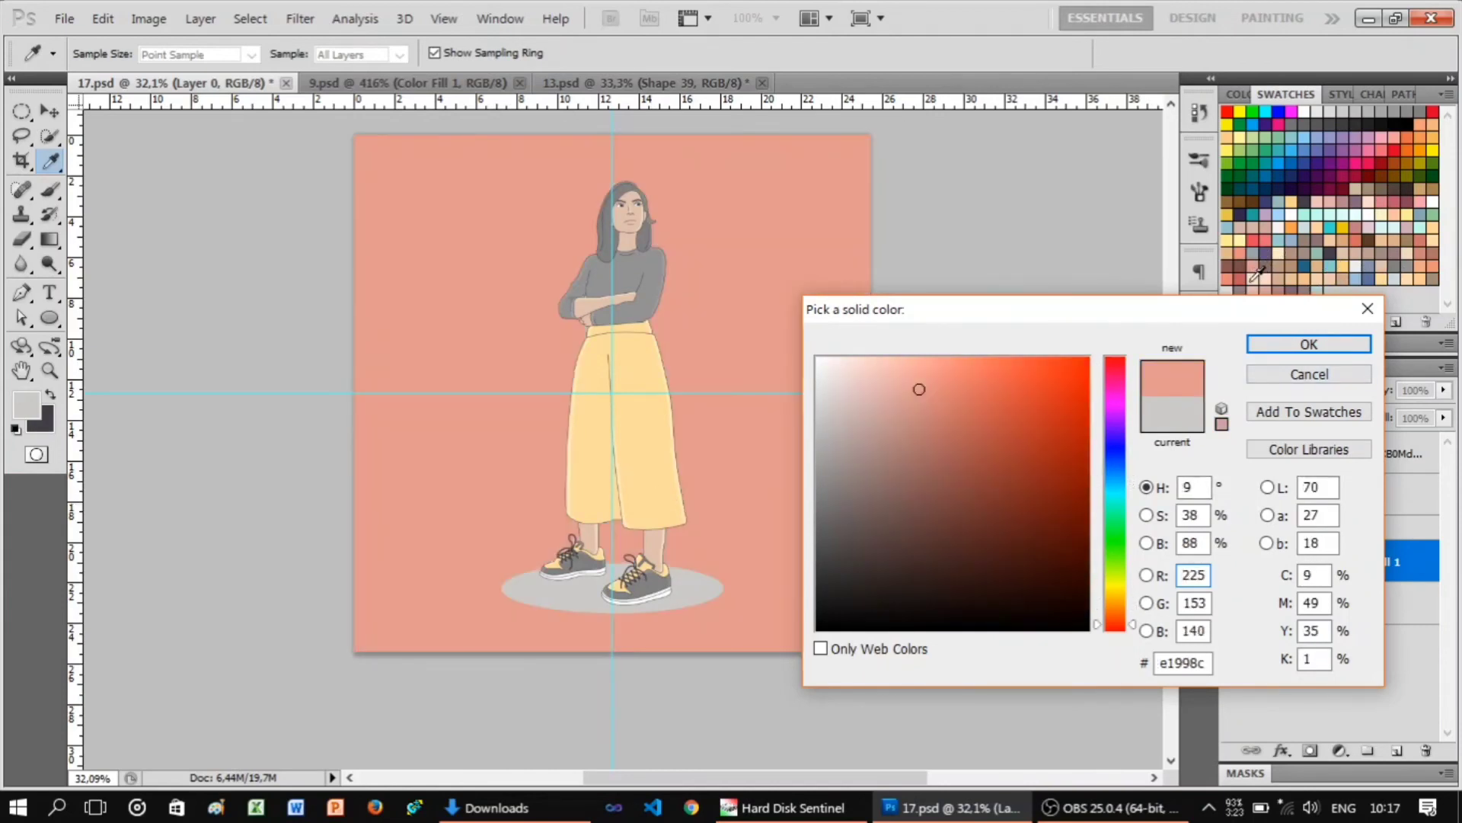
pyautogui.click(1258, 278)
pyautogui.press('Return')
pyautogui.scroll(3, 653, 581)
pyautogui.scroll(-3, 748, 470)
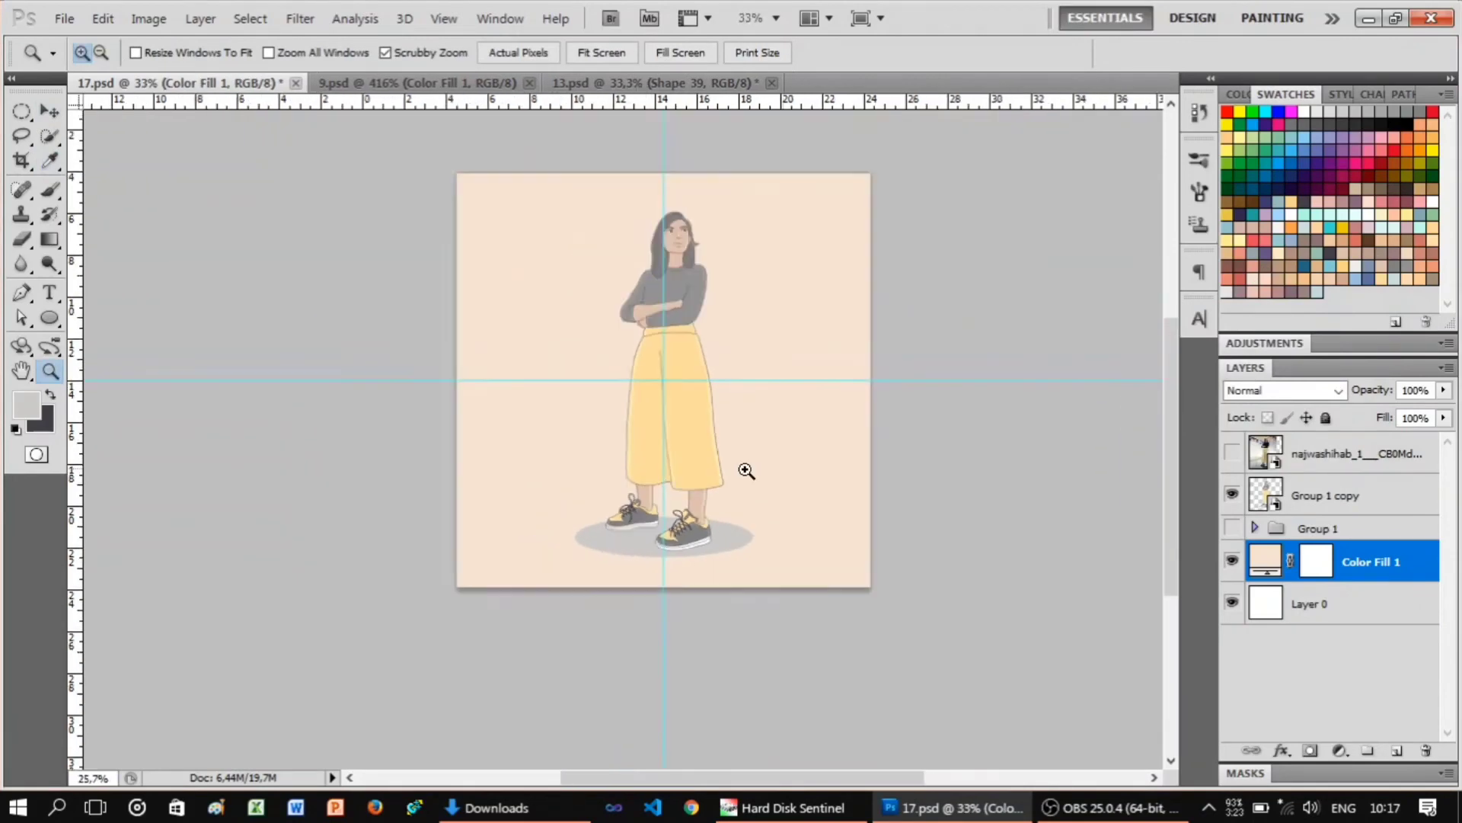
# Change the background fill to near-white and make the white base layer visible again.
pyautogui.doubleClick(1270, 558)
pyautogui.click(827, 368)
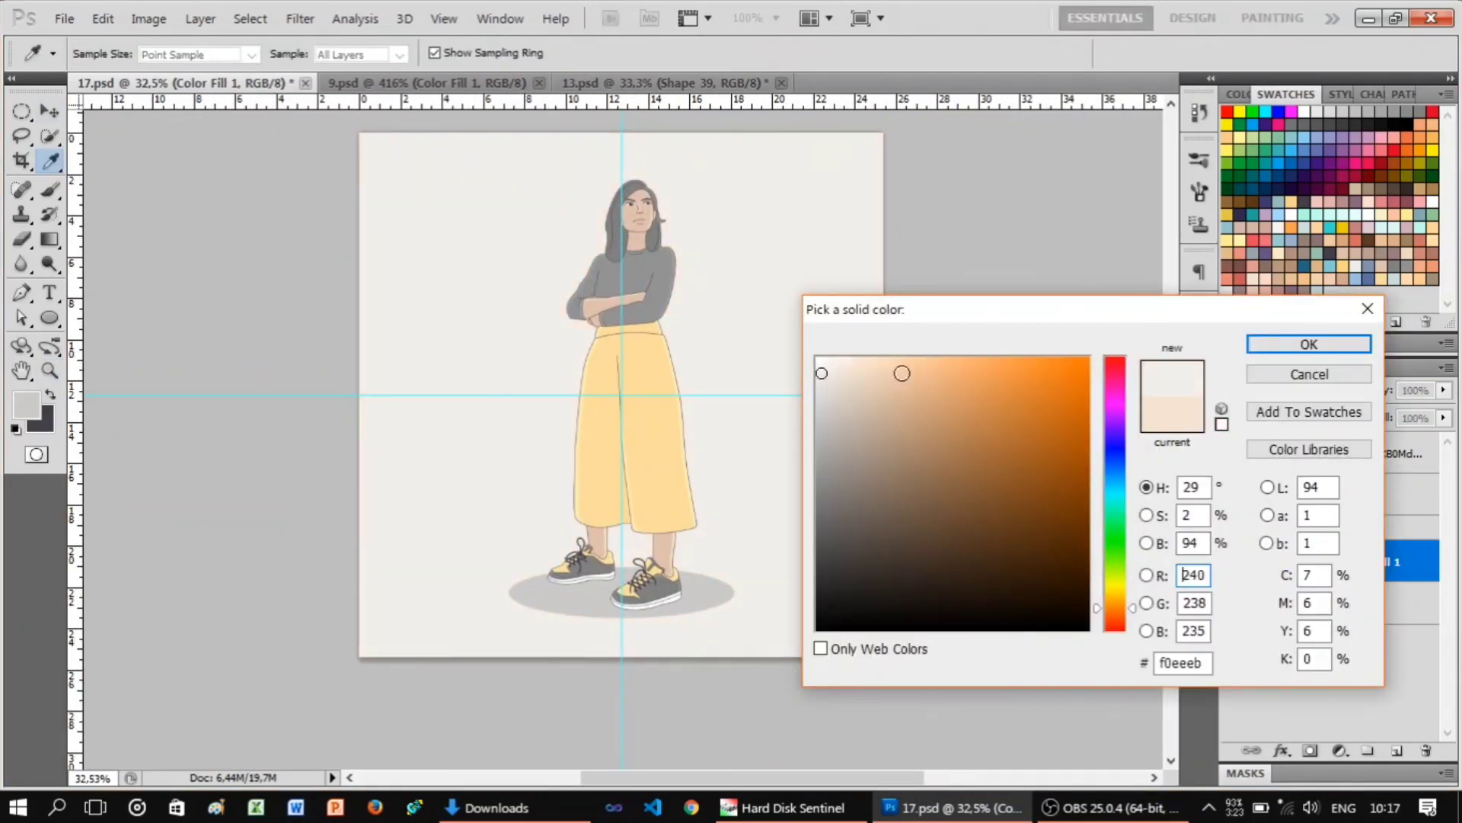
pyautogui.click(1308, 344)
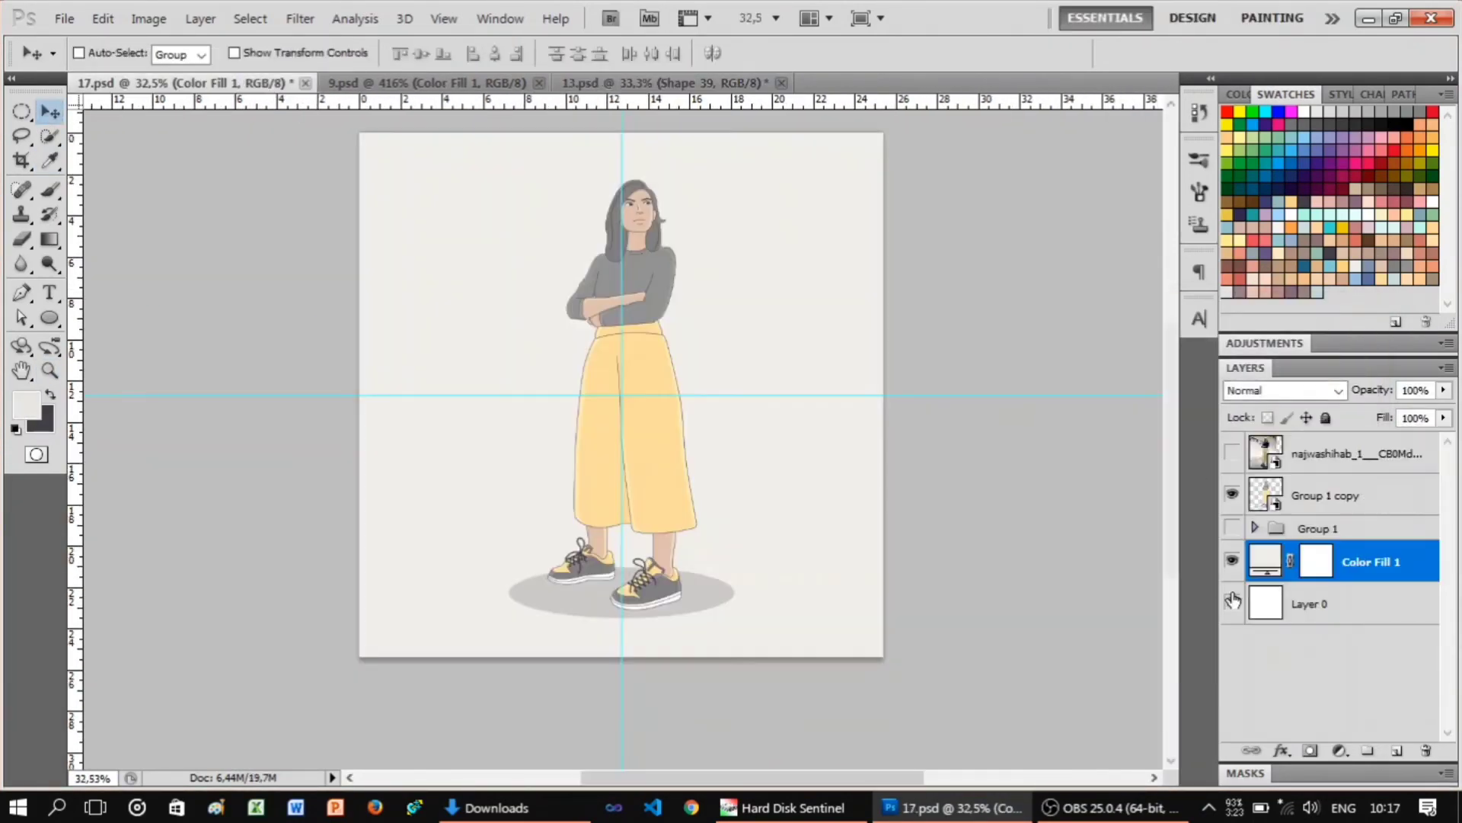
pyautogui.click(1233, 600)
# Set the background fill to a slightly greyer off-white f0eeeb and view the whole canvas.
pyautogui.doubleClick(1266, 561)
pyautogui.click(1104, 595)
pyautogui.click(1302, 343)
pyautogui.press('z')
pyautogui.moveTo(777, 468); pyautogui.dragTo(762, 457)
pyautogui.press('v')
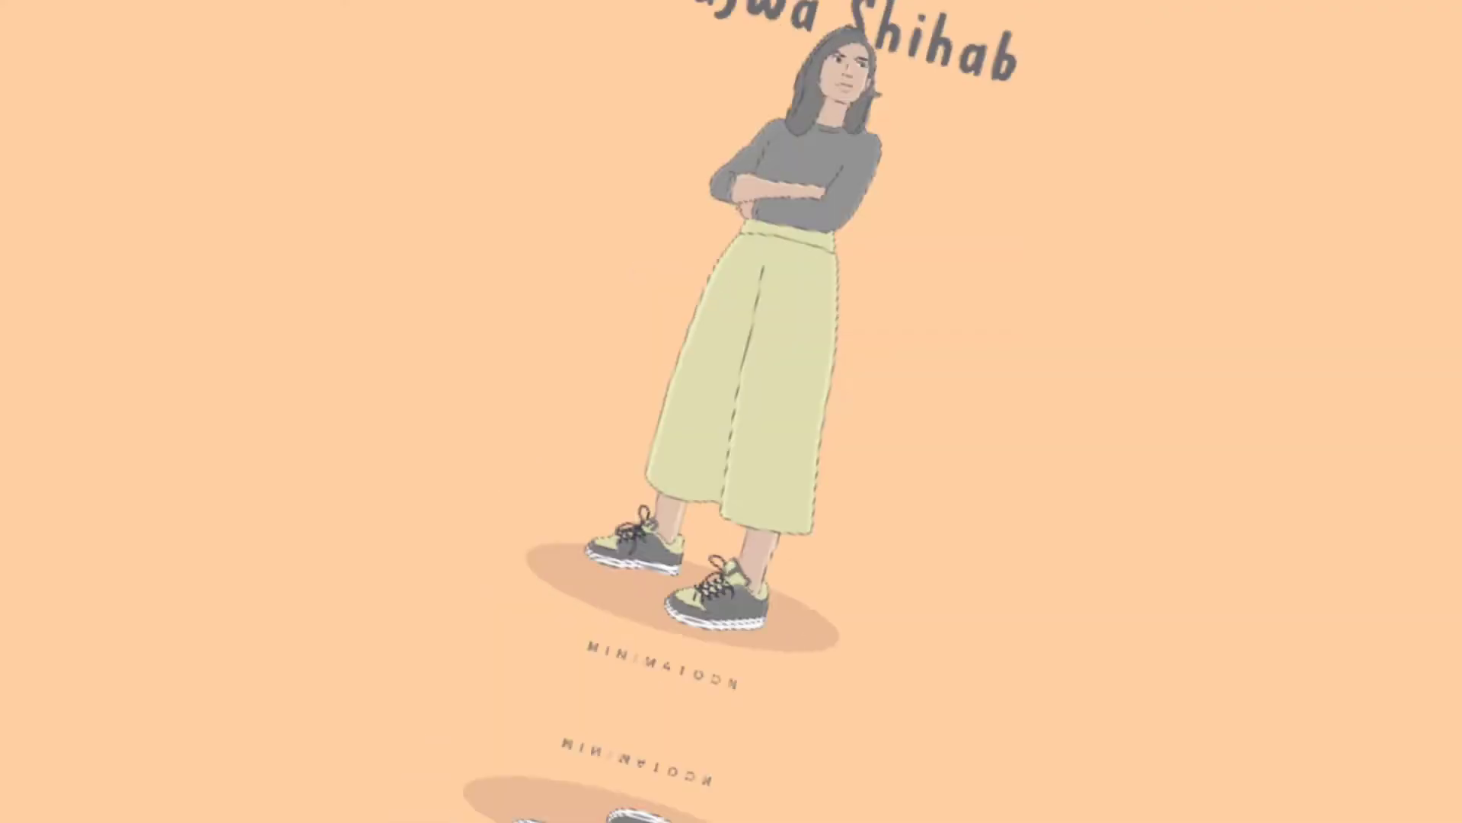